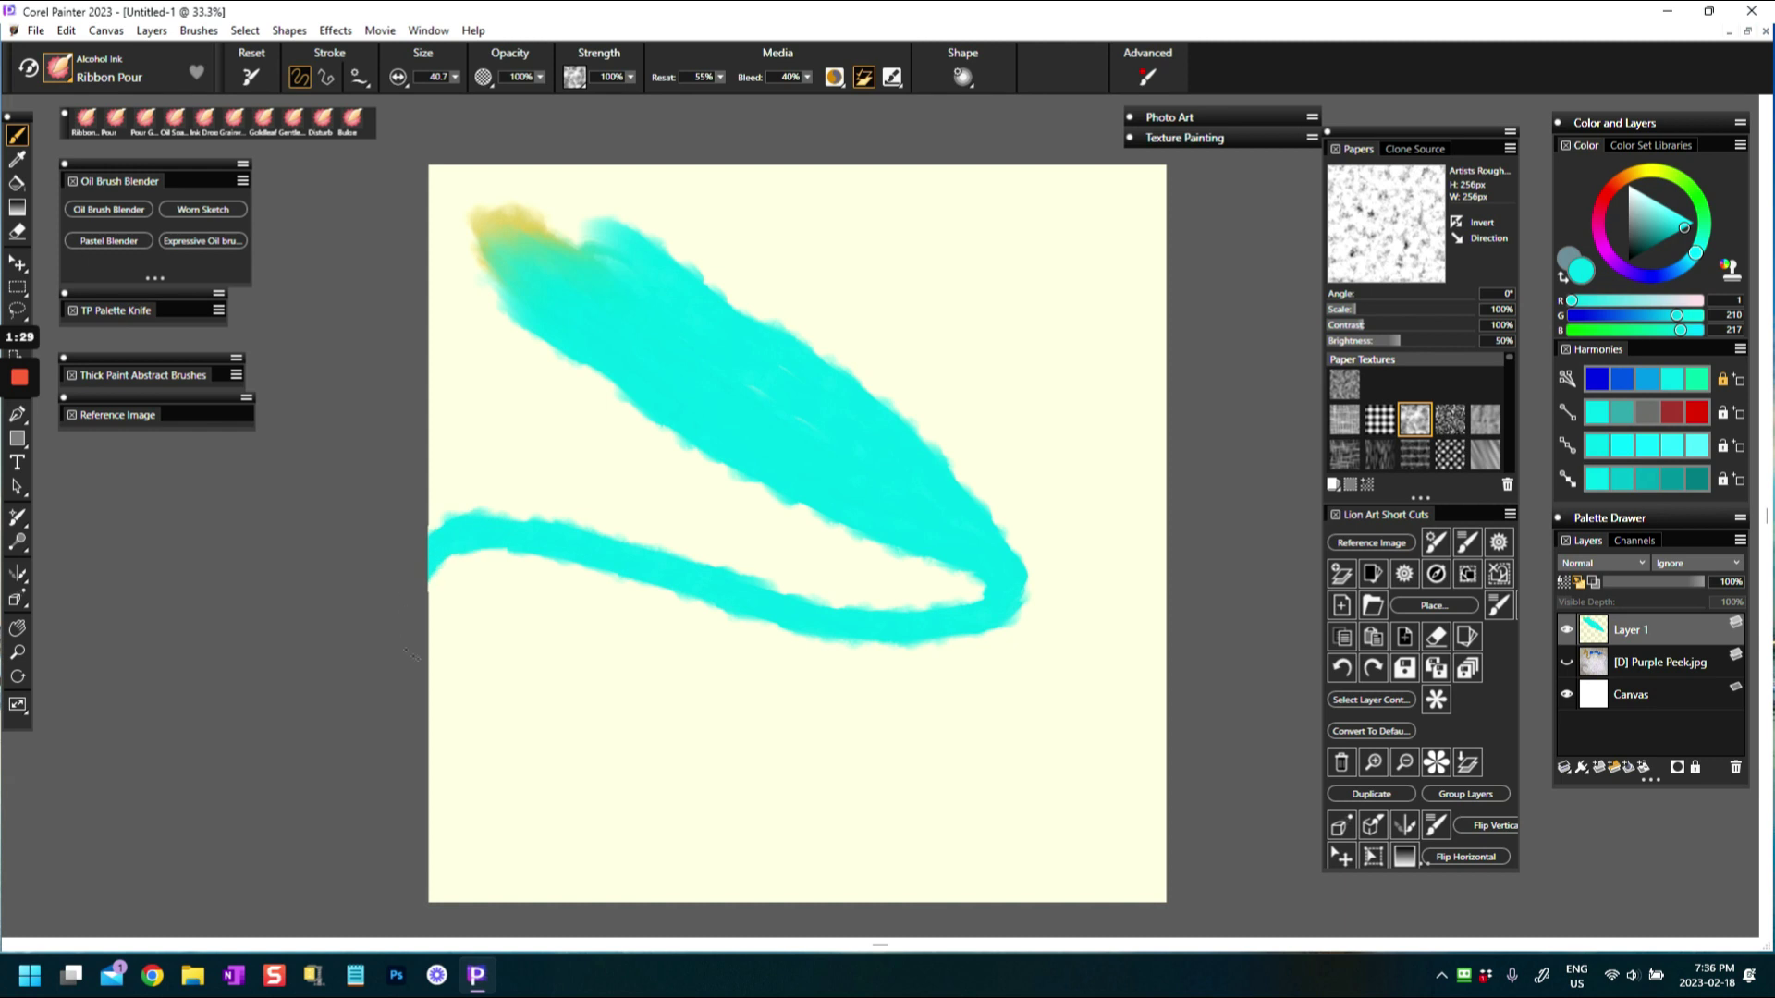
Paint flowing cyan ribbons with Ribbon Pour, resetting the brush to size 20, and layer yellow-green strokes over the thick diagonal
left_click_drag(1155, 795, 878, 797)
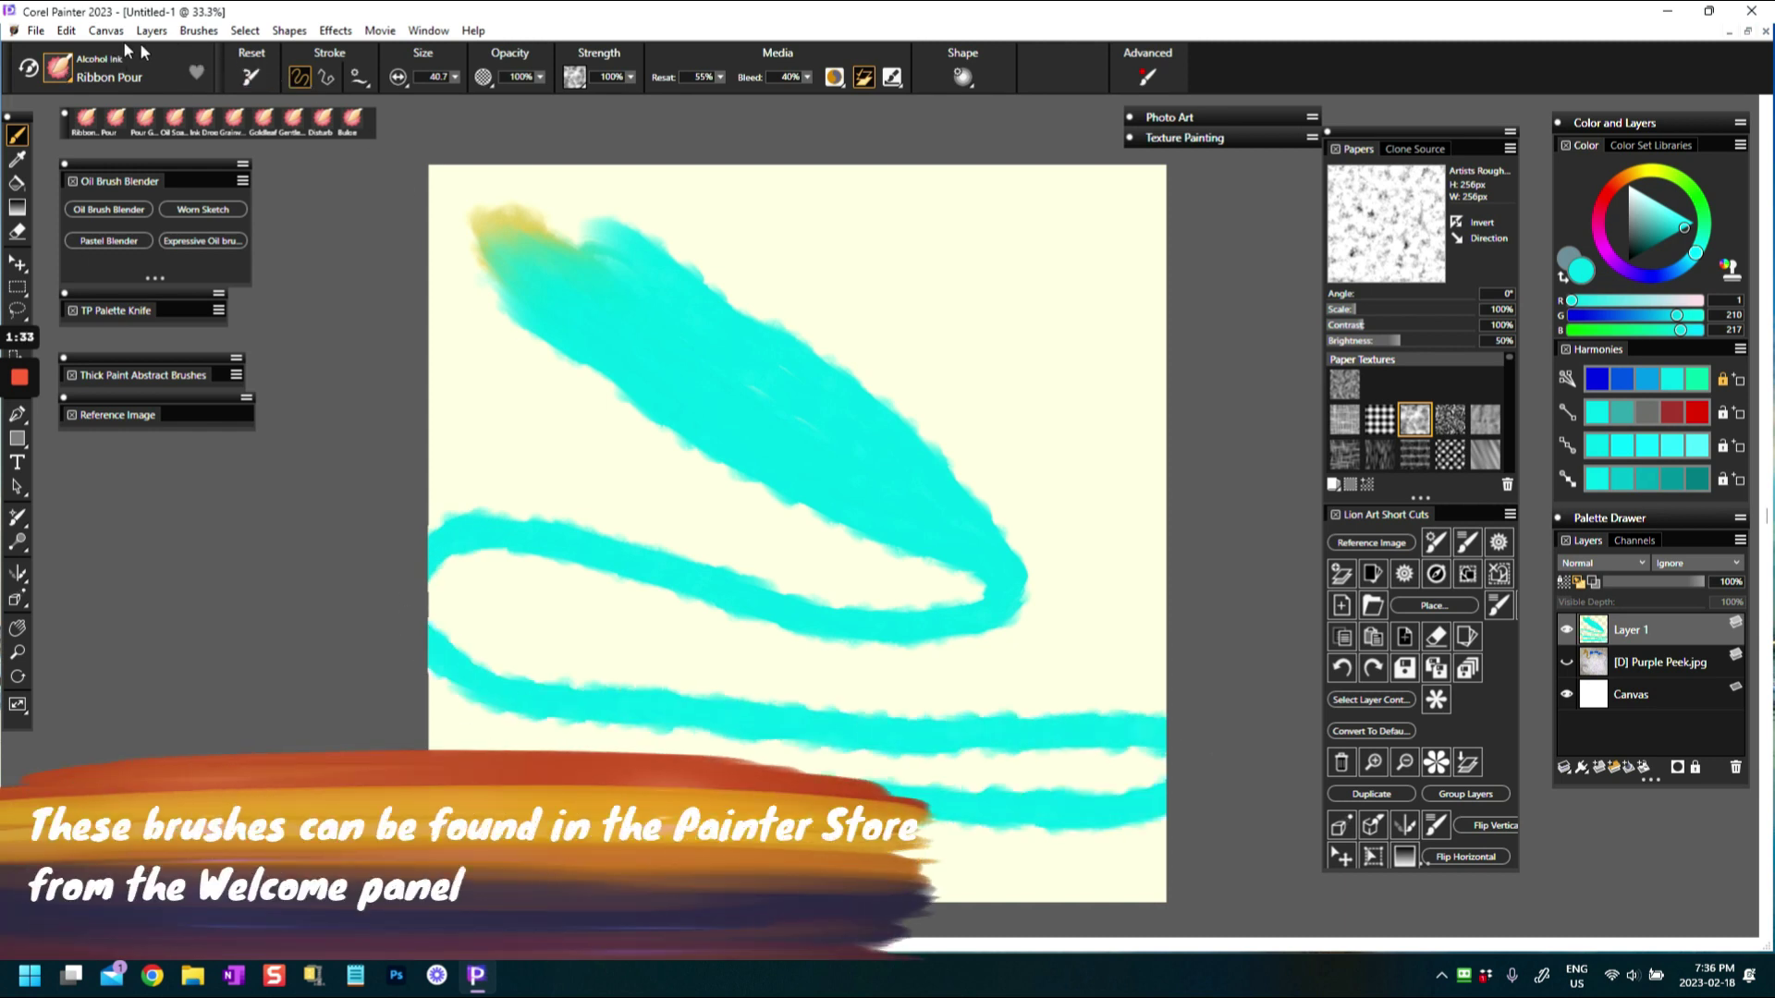
left_click(248, 69)
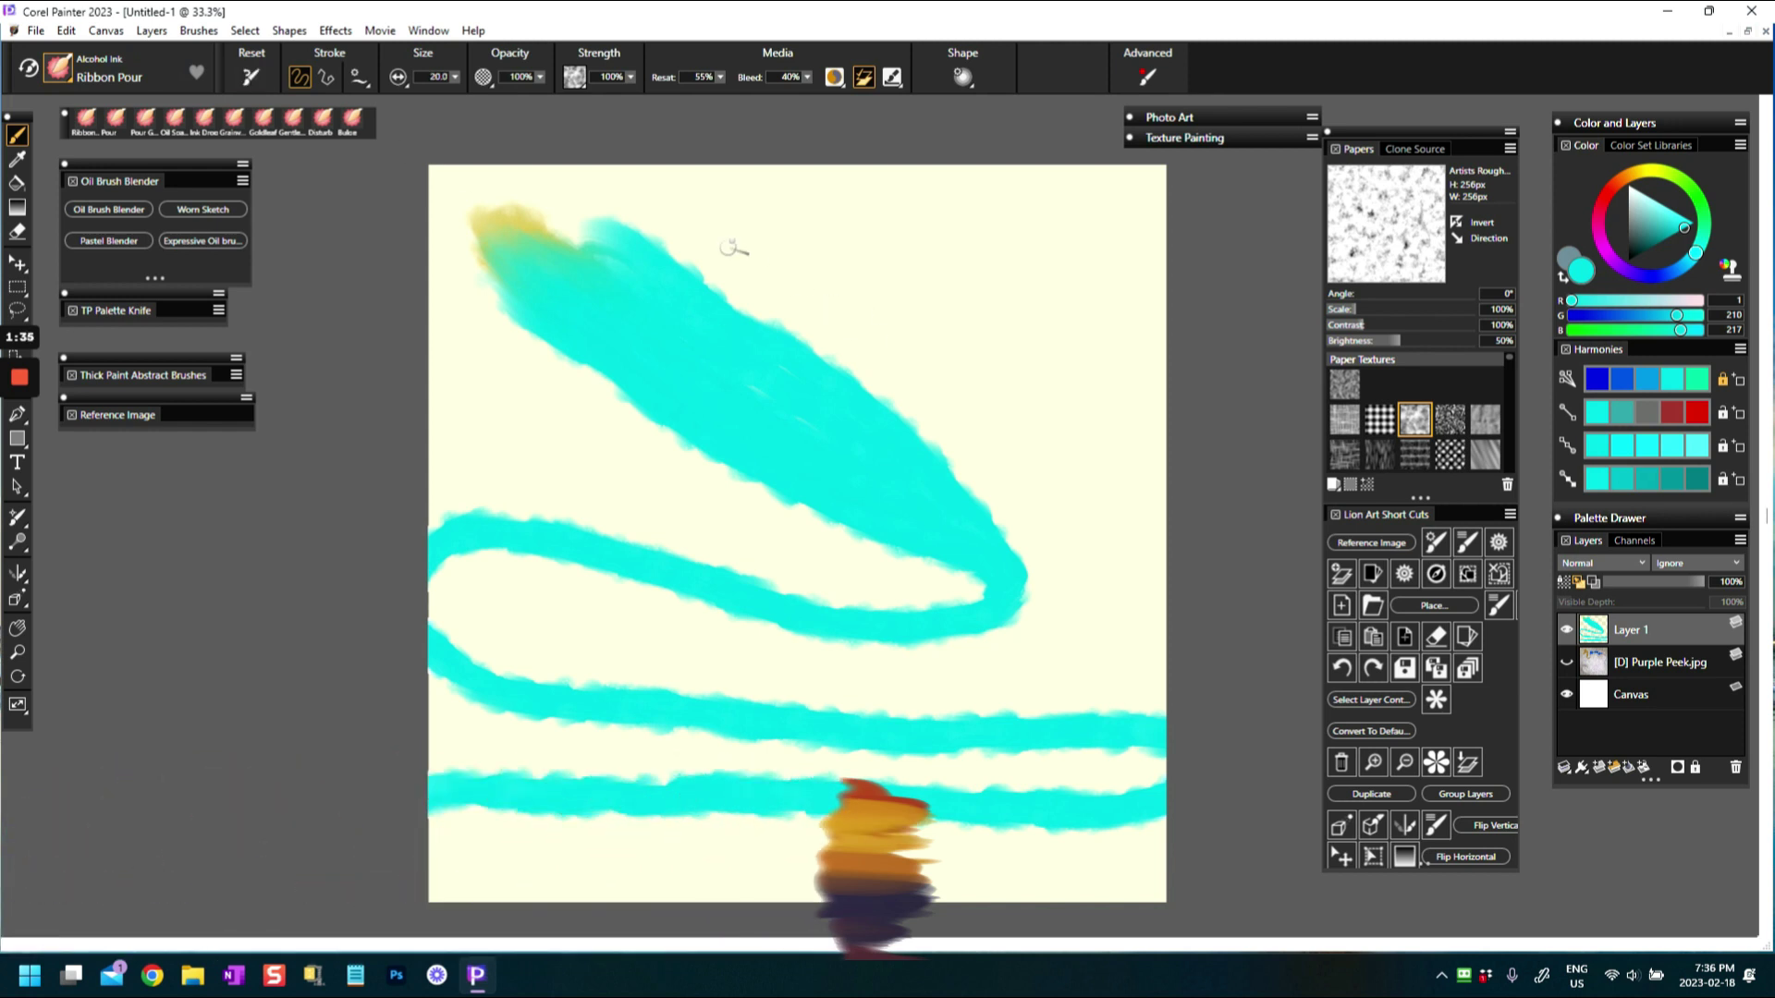
mouse_move(753, 255)
left_mouse_down()
mouse_move(936, 265)
mouse_move(1030, 294)
mouse_move(1083, 363)
mouse_move(941, 404)
mouse_move(479, 386)
mouse_move(733, 431)
left_mouse_up()
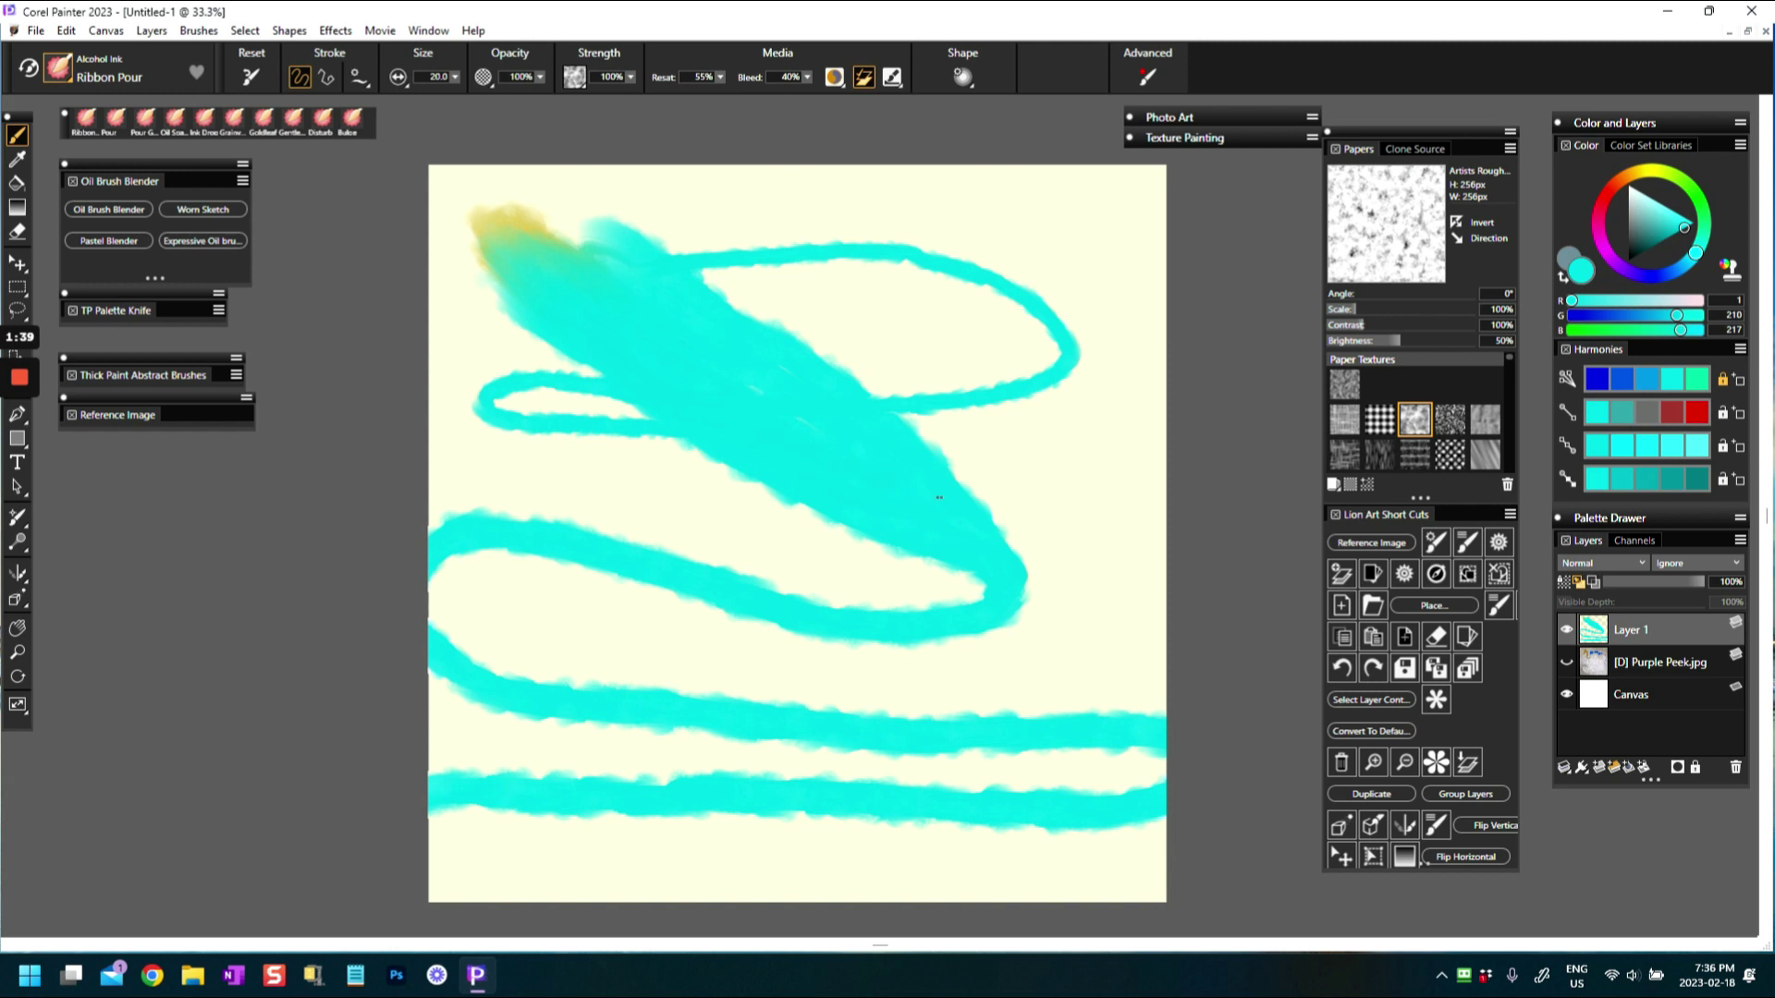
left_click_drag(939, 497, 1017, 555)
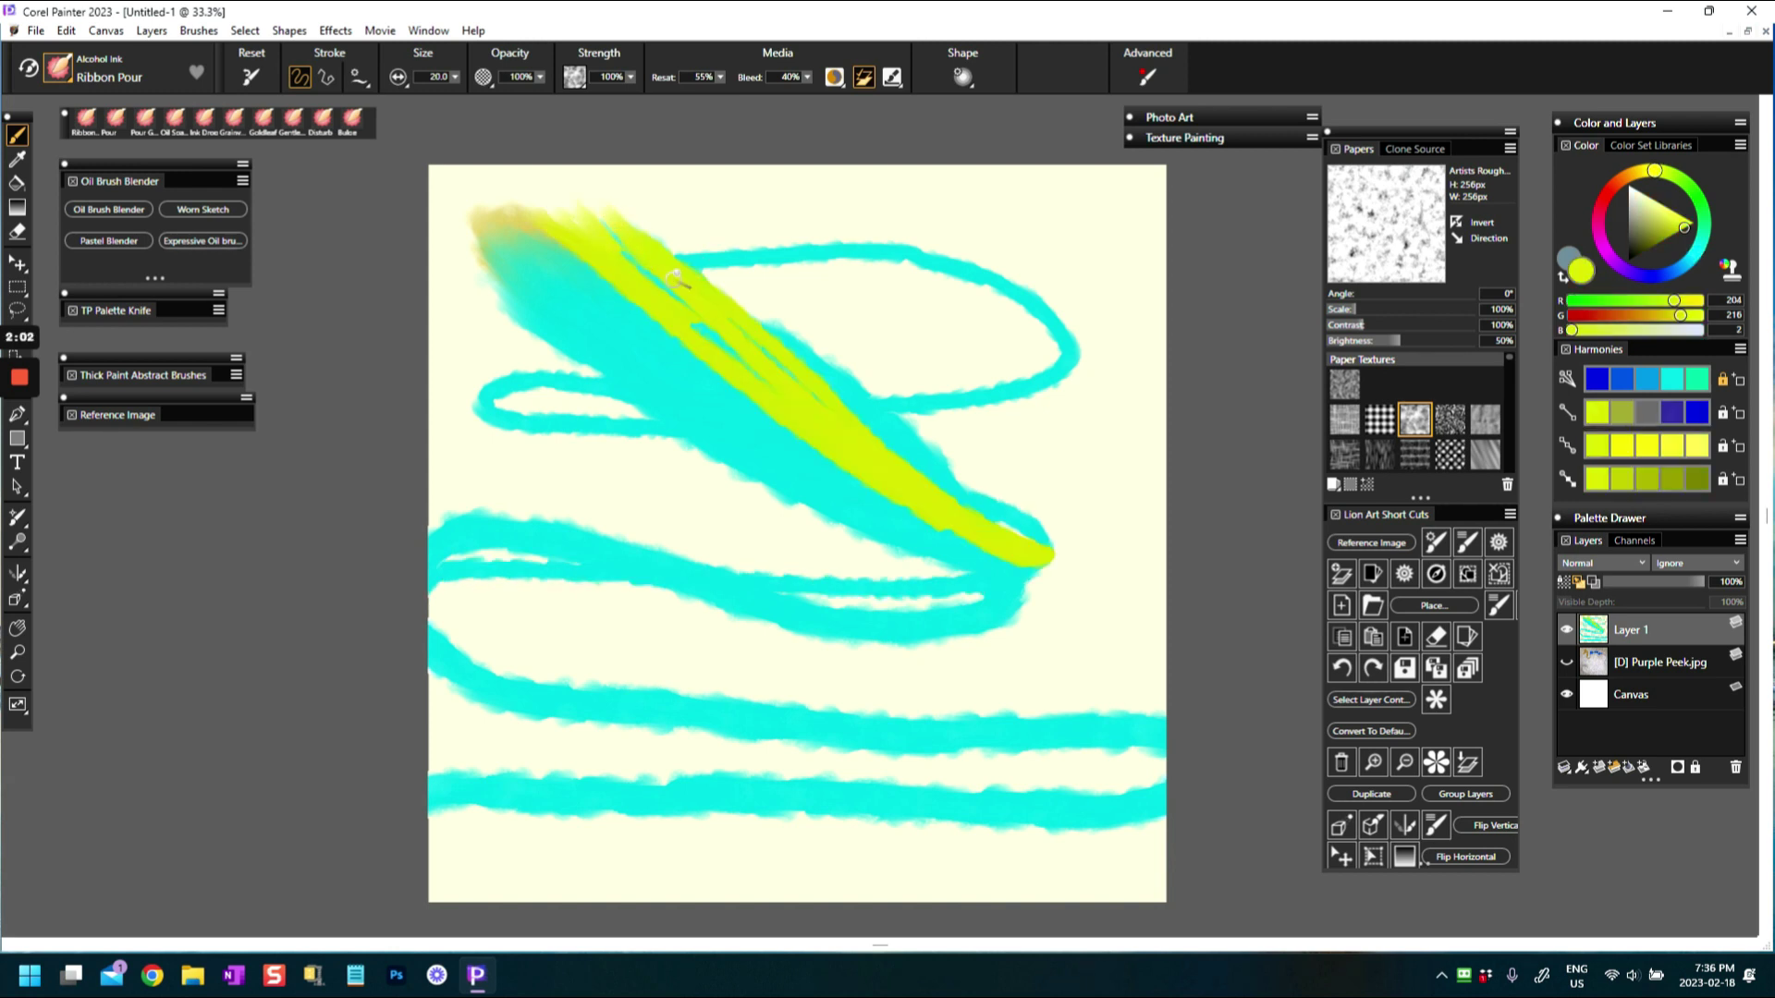
Distort the yellow-green diagonal and the upper cyan loops with the Alcohol Ink Bulge brush at size 207.5
left_click(60, 72)
left_click(195, 155)
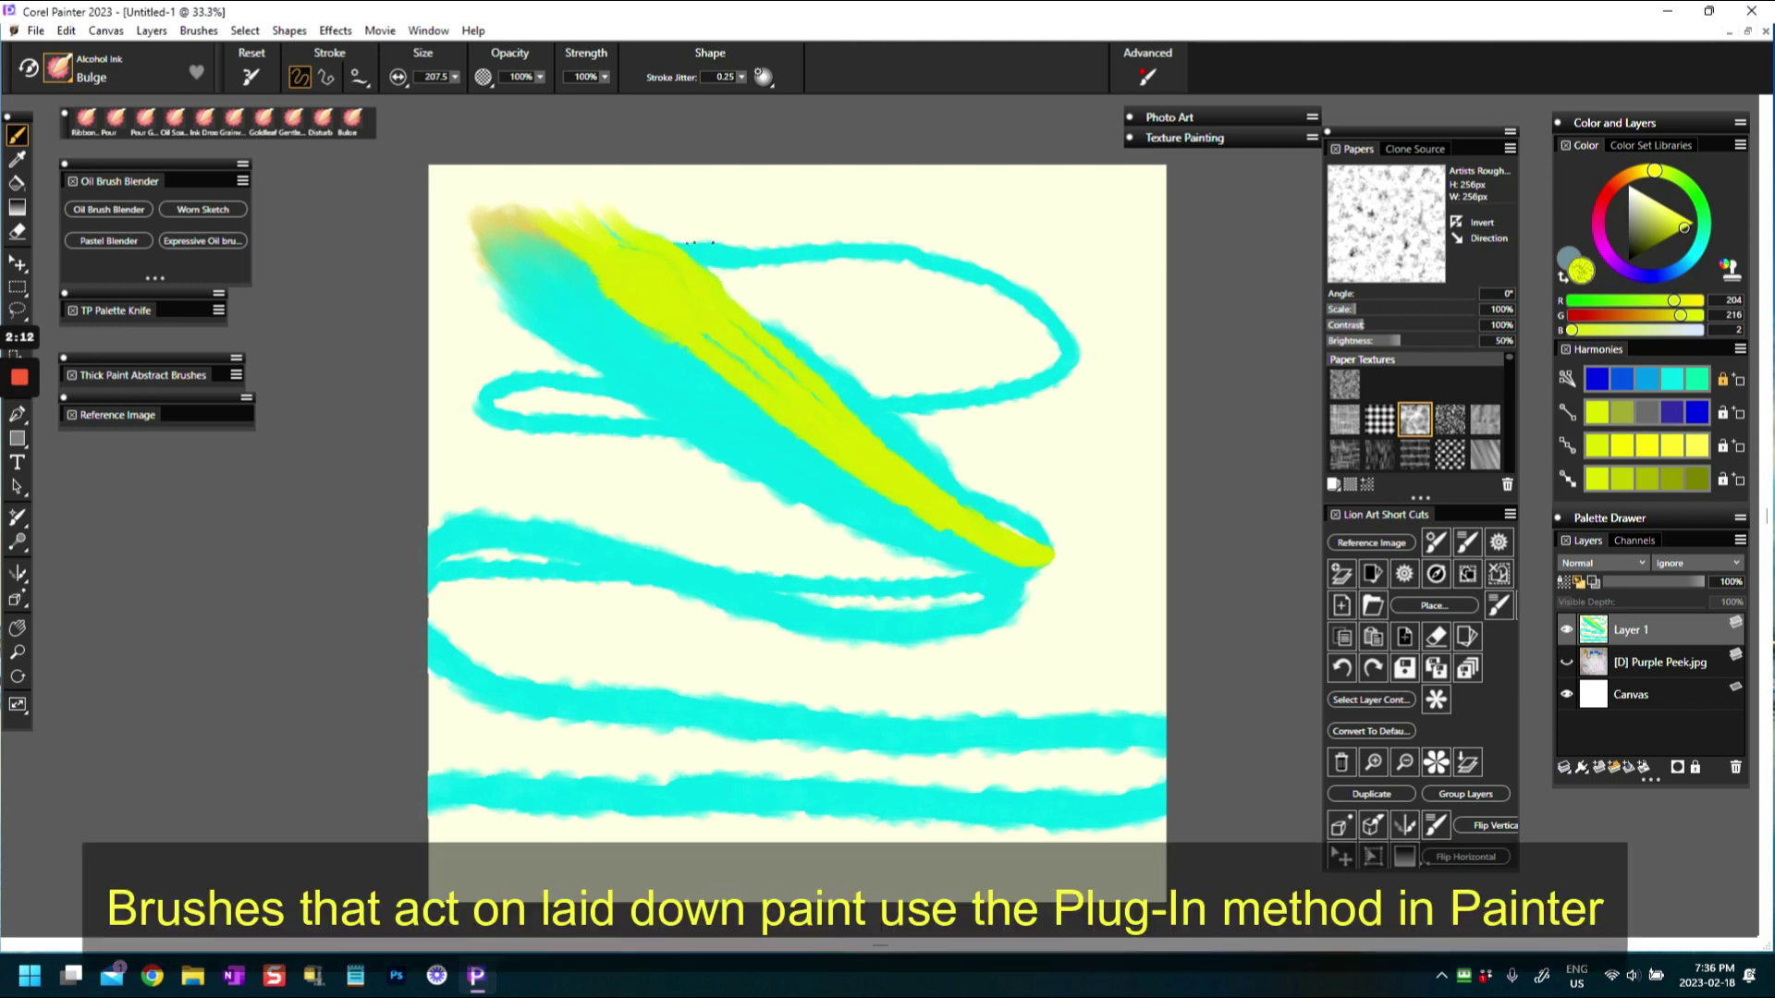
mouse_move(696, 229)
left_mouse_down()
mouse_move(739, 263)
mouse_move(554, 287)
mouse_move(617, 246)
mouse_move(518, 278)
mouse_move(499, 305)
mouse_move(573, 360)
mouse_move(647, 358)
mouse_move(740, 286)
mouse_move(823, 288)
mouse_move(869, 259)
mouse_move(1008, 278)
mouse_move(1045, 389)
mouse_move(915, 407)
mouse_move(825, 366)
mouse_move(740, 406)
mouse_move(506, 388)
mouse_move(500, 416)
mouse_move(595, 484)
left_mouse_up()
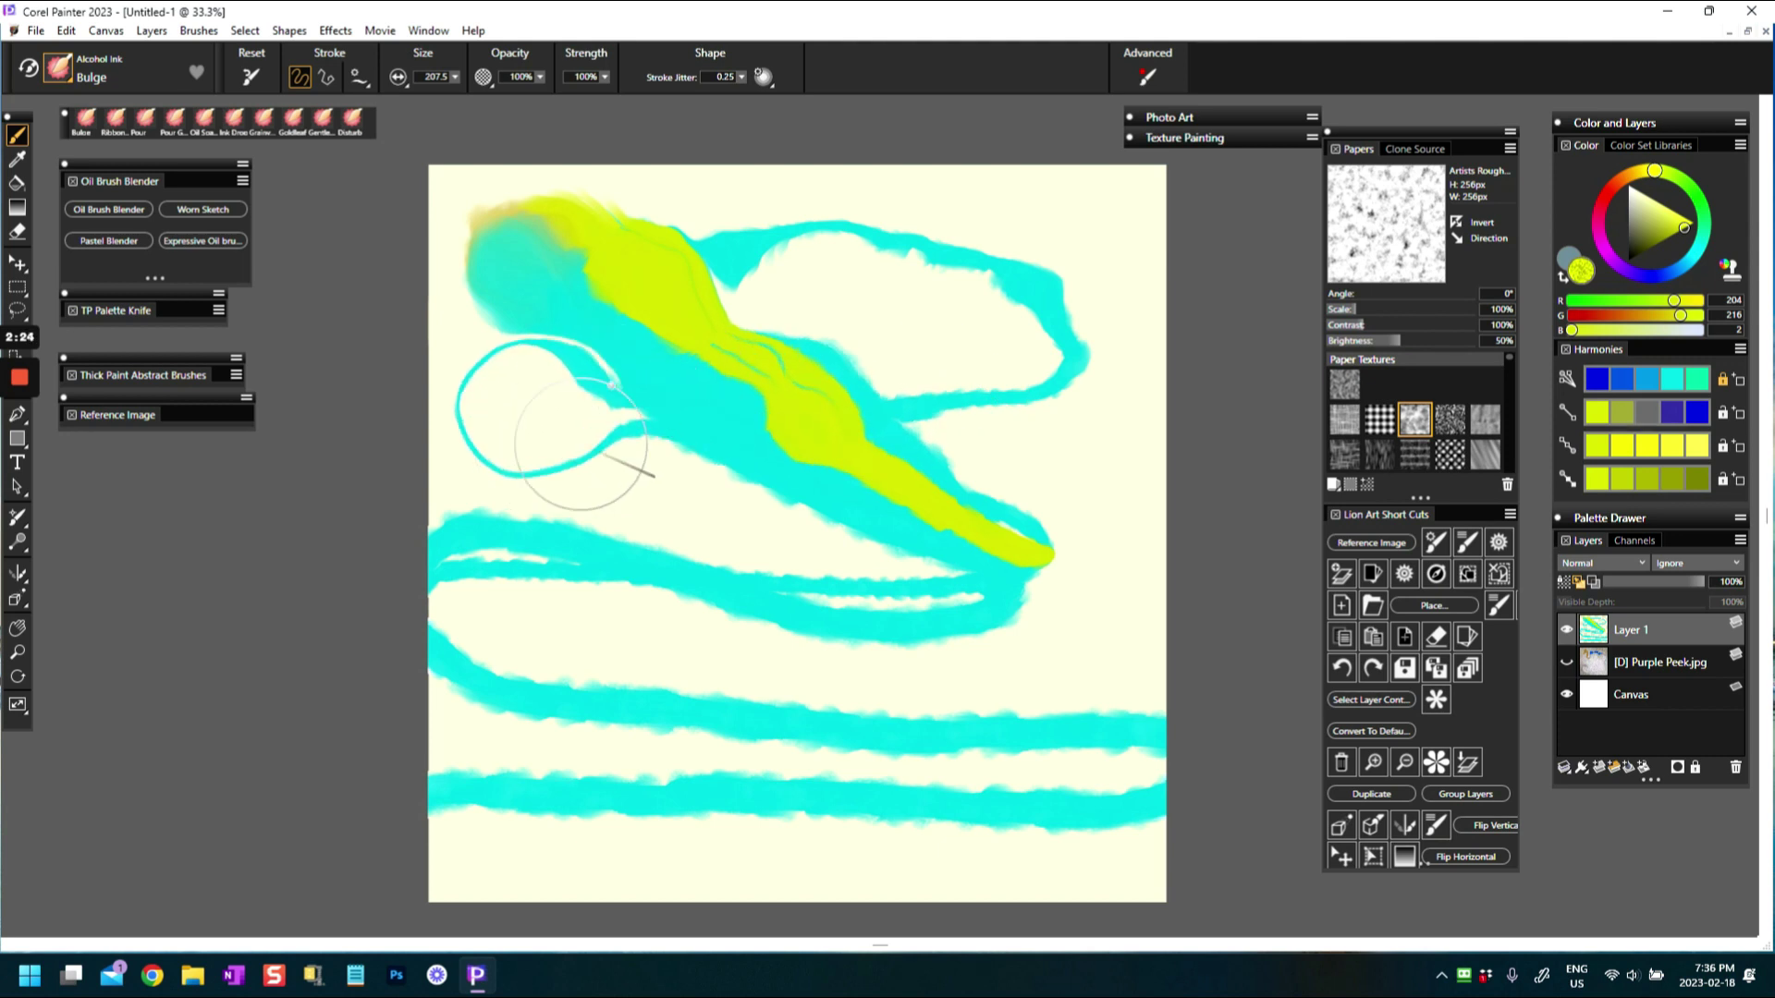
mouse_move(912, 462)
left_mouse_down()
mouse_move(864, 435)
mouse_move(926, 474)
mouse_move(889, 454)
mouse_move(867, 467)
mouse_move(979, 469)
mouse_move(780, 430)
mouse_move(737, 322)
mouse_move(648, 264)
mouse_move(649, 298)
mouse_move(673, 291)
mouse_move(612, 263)
mouse_move(559, 268)
left_mouse_up()
mouse_move(1045, 568)
left_mouse_down()
mouse_move(1002, 554)
mouse_move(1137, 499)
left_mouse_up()
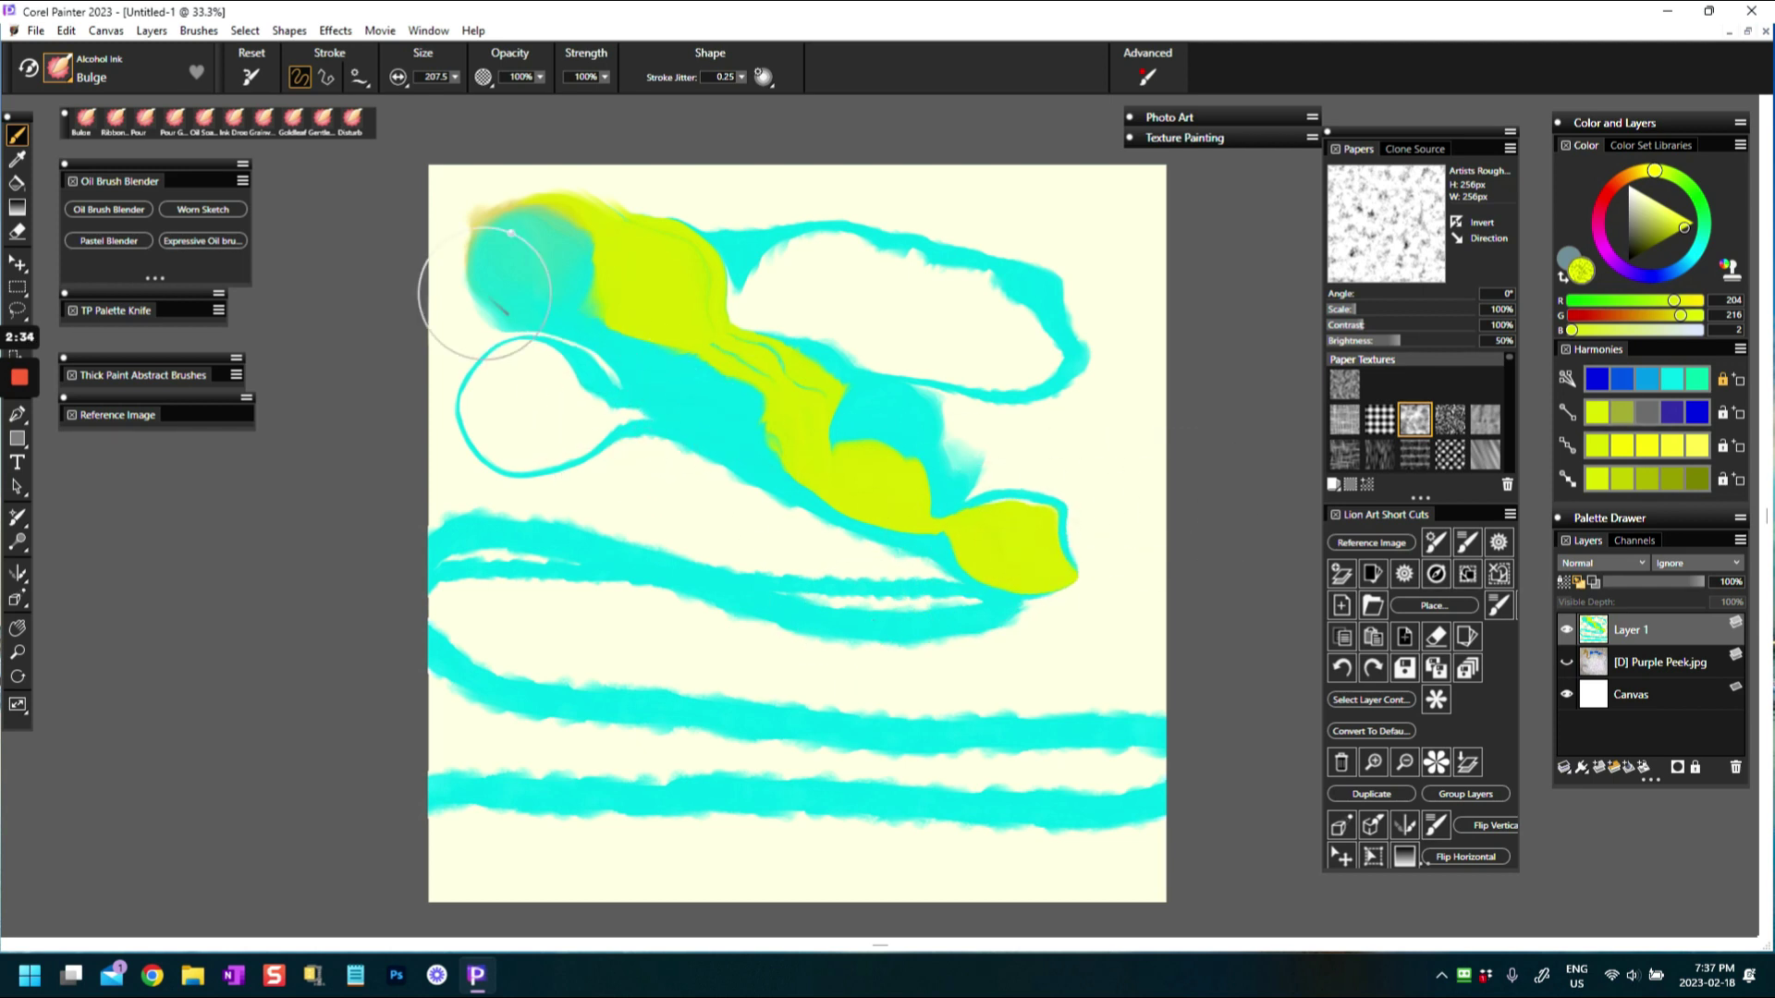
Break up the edges of the diagonal and the upper and middle cyan ribbons with the Alcohol Ink Disturb brush at size 90.2
left_click(67, 73)
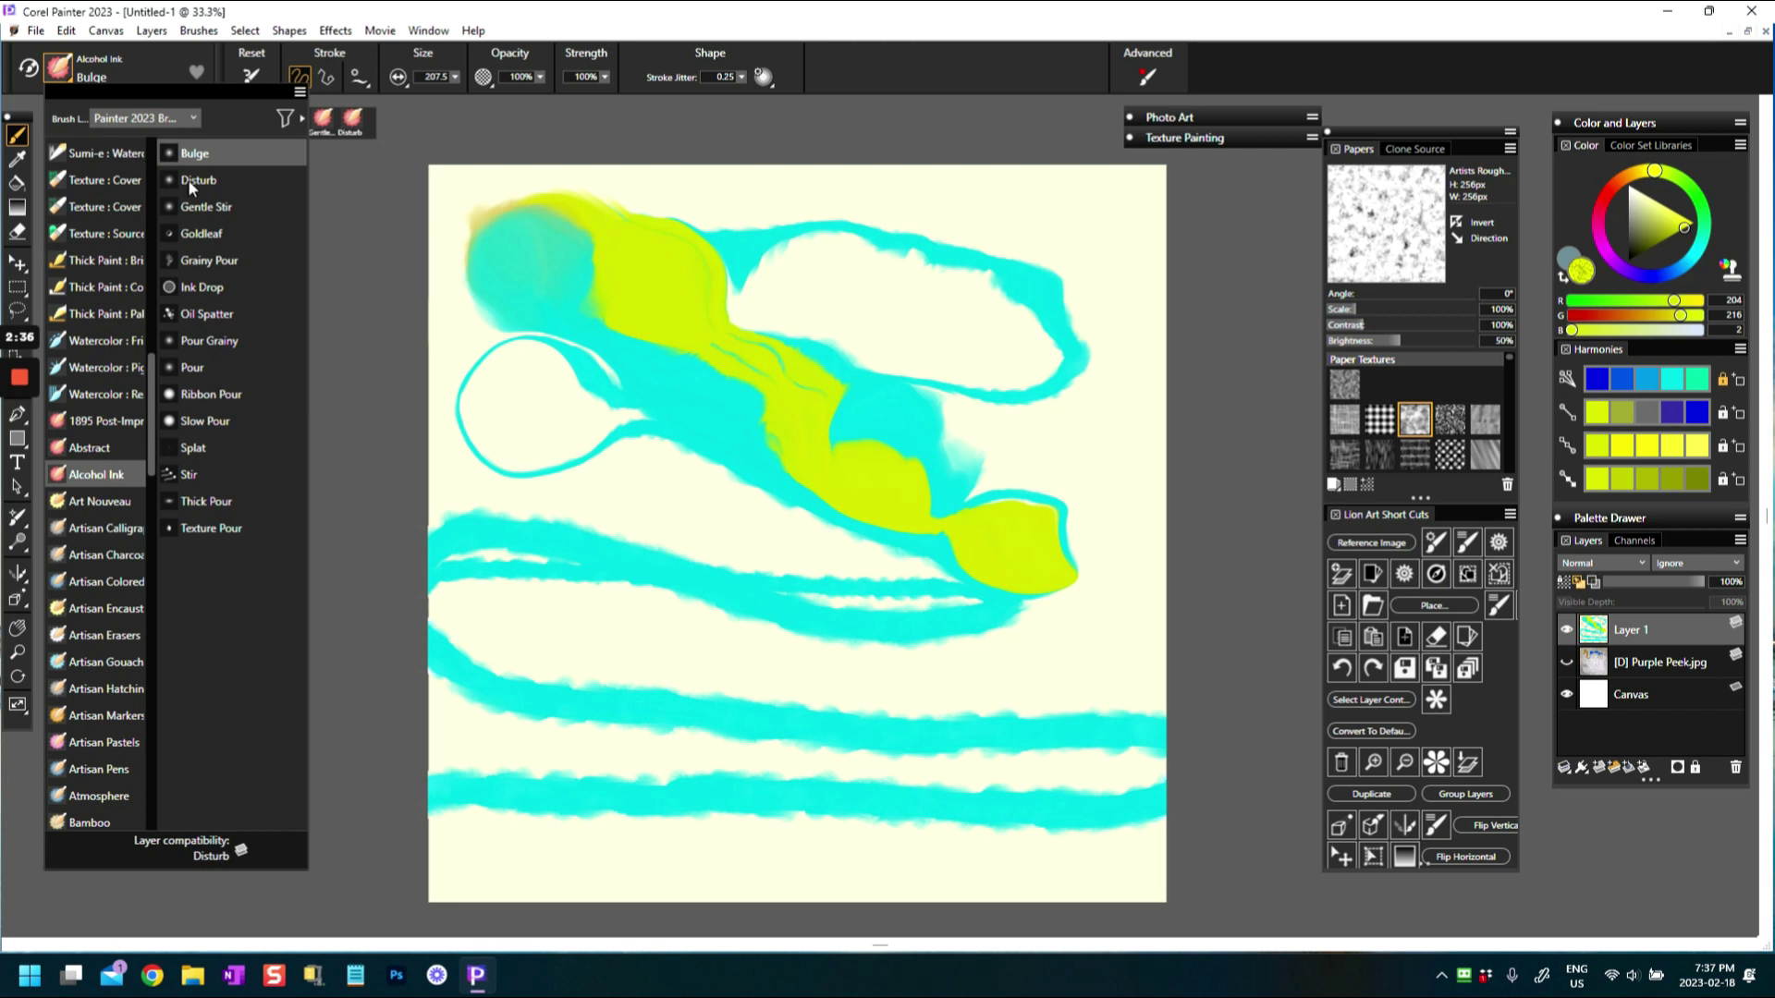
left_click(225, 171)
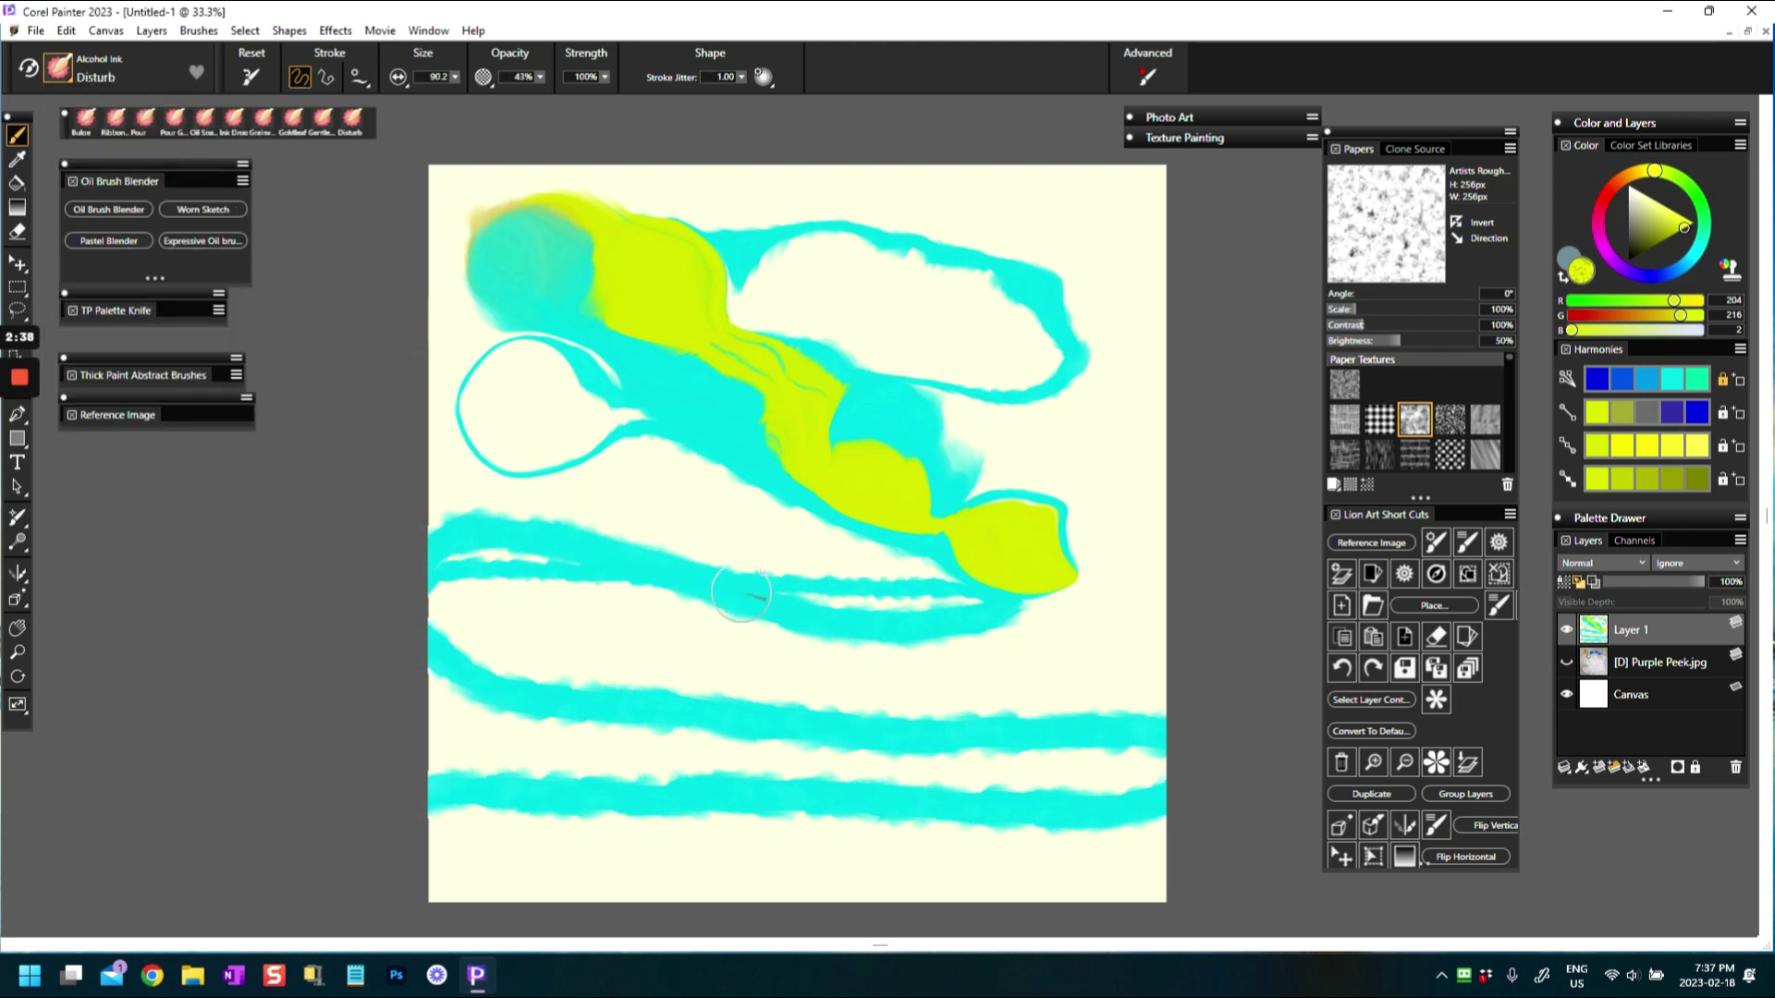
left_click_drag(721, 605, 913, 611)
left_click_drag(932, 506, 1080, 542)
left_click_drag(735, 351, 810, 393)
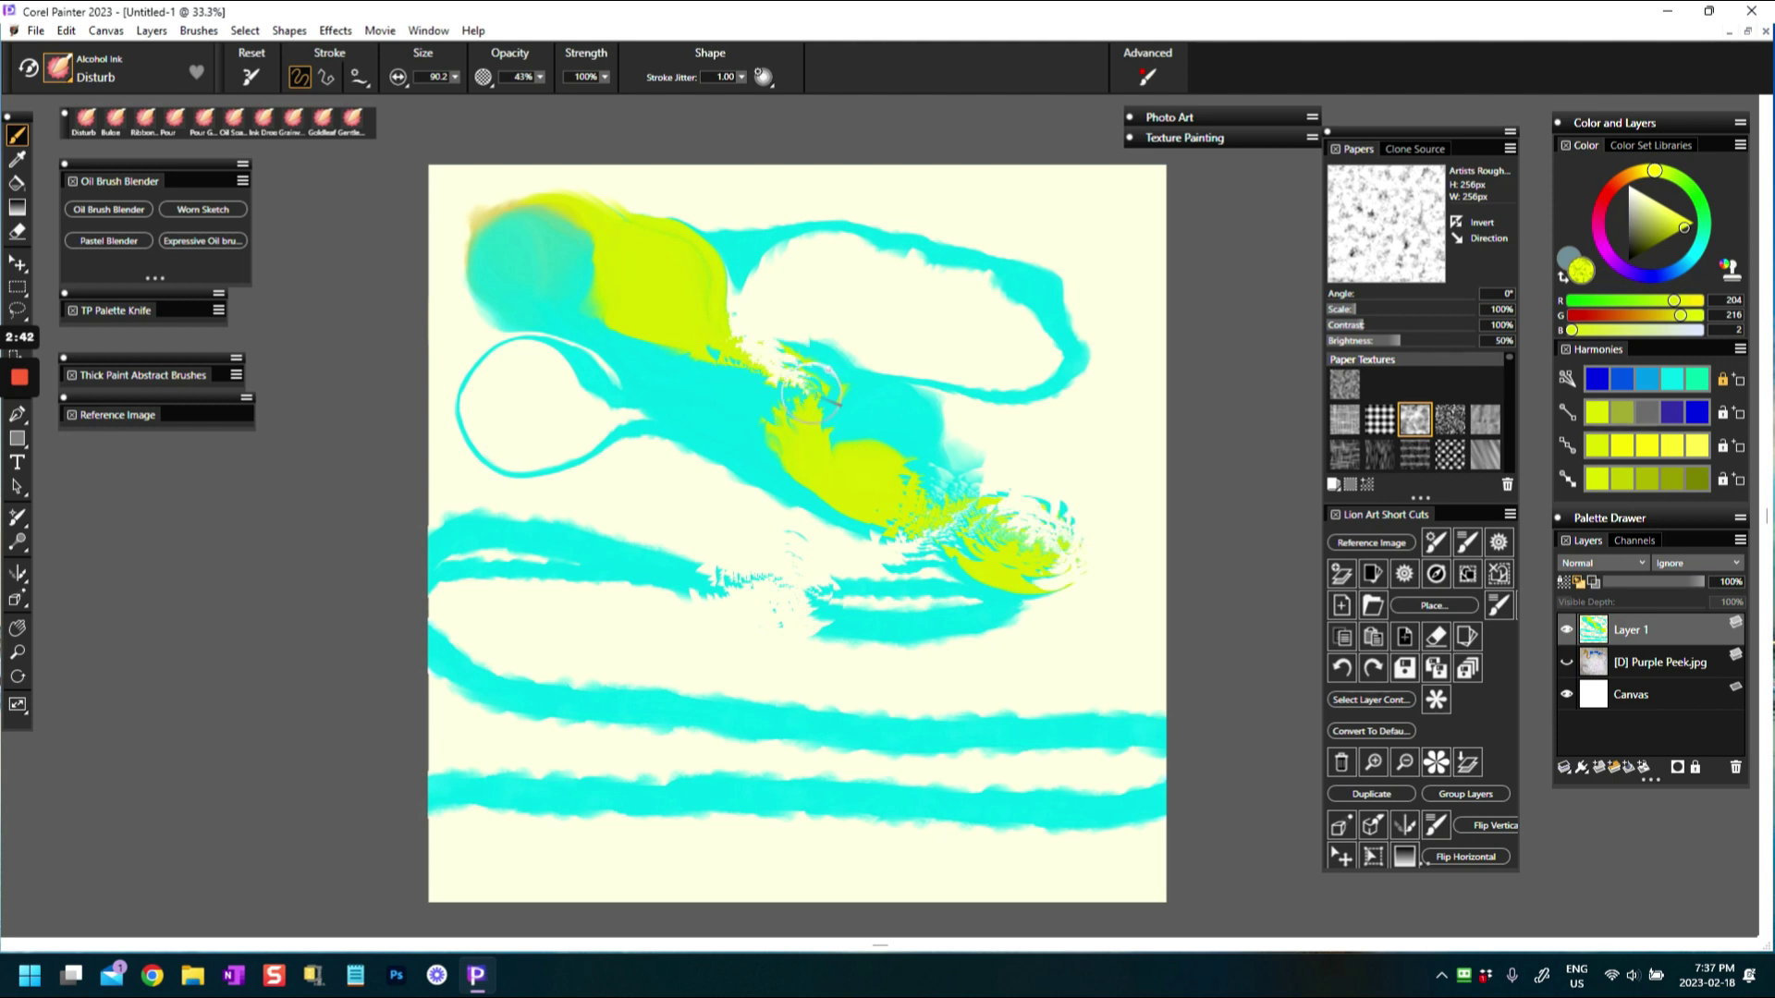
mouse_move(655, 313)
left_mouse_down()
mouse_move(571, 237)
mouse_move(558, 269)
mouse_move(511, 216)
mouse_move(502, 256)
mouse_move(546, 315)
mouse_move(621, 326)
mouse_move(662, 392)
mouse_move(735, 399)
mouse_move(583, 419)
mouse_move(624, 446)
mouse_move(511, 331)
mouse_move(510, 452)
mouse_move(785, 370)
mouse_move(726, 218)
mouse_move(685, 245)
mouse_move(848, 267)
mouse_move(861, 211)
mouse_move(889, 246)
mouse_move(955, 270)
mouse_move(982, 248)
mouse_move(1045, 273)
mouse_move(1069, 327)
mouse_move(1017, 416)
left_mouse_up()
mouse_move(939, 653)
left_mouse_down()
mouse_move(895, 593)
mouse_move(938, 639)
mouse_move(1007, 611)
mouse_move(836, 612)
mouse_move(658, 568)
mouse_move(606, 435)
left_mouse_up()
Reset the Disturb brush to size 24.7 and rework the middle-left cyan ribbon and the central yellow area with fine strokes
left_click(251, 77)
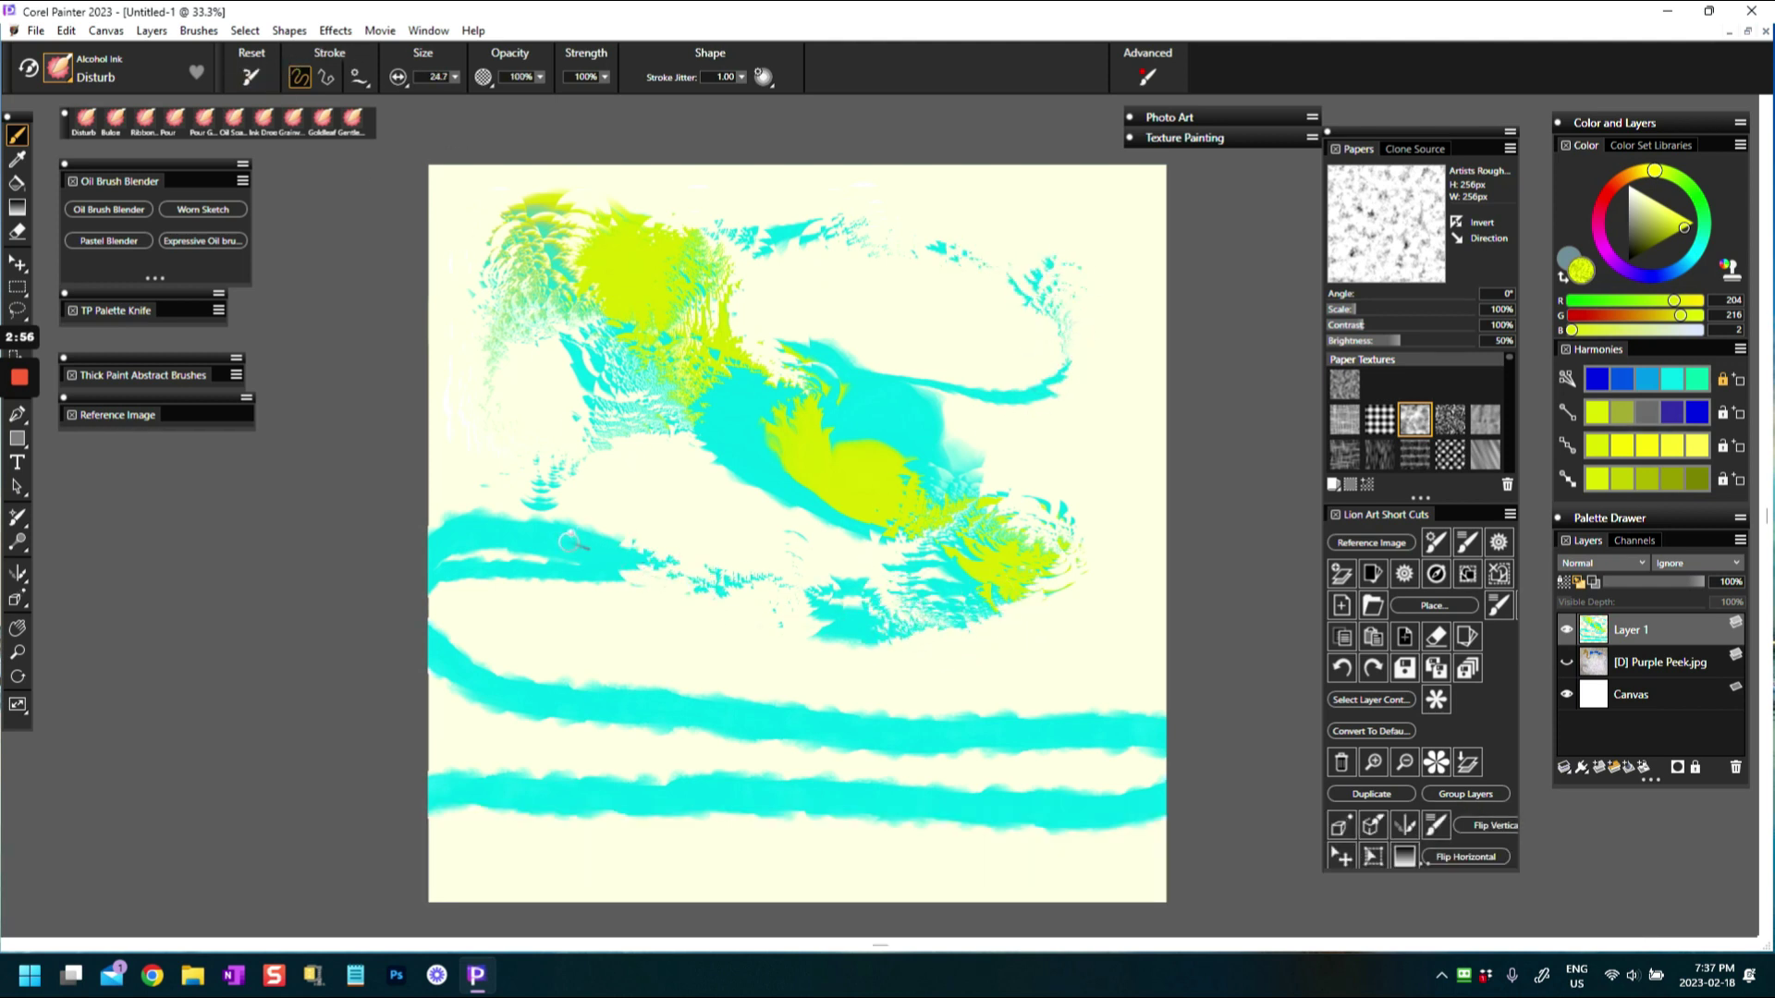
left_click_drag(676, 576, 750, 609)
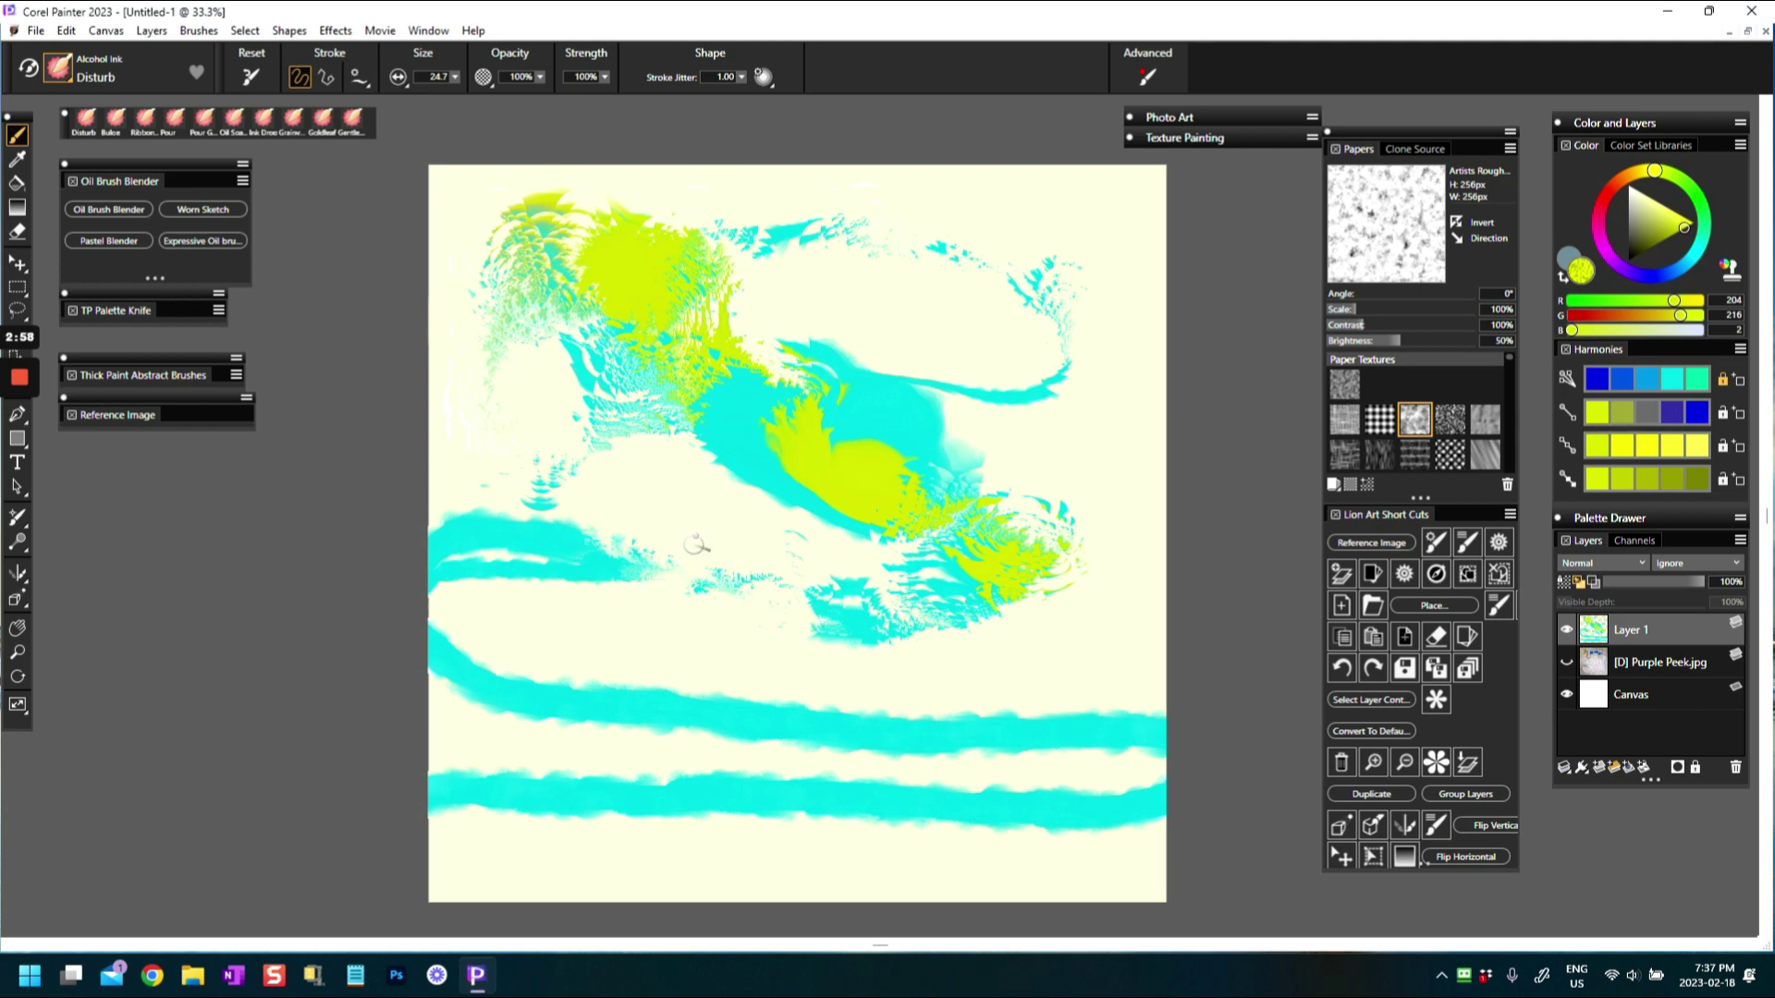
mouse_move(558, 508)
left_mouse_down()
mouse_move(637, 559)
mouse_move(445, 559)
mouse_move(580, 572)
left_mouse_up()
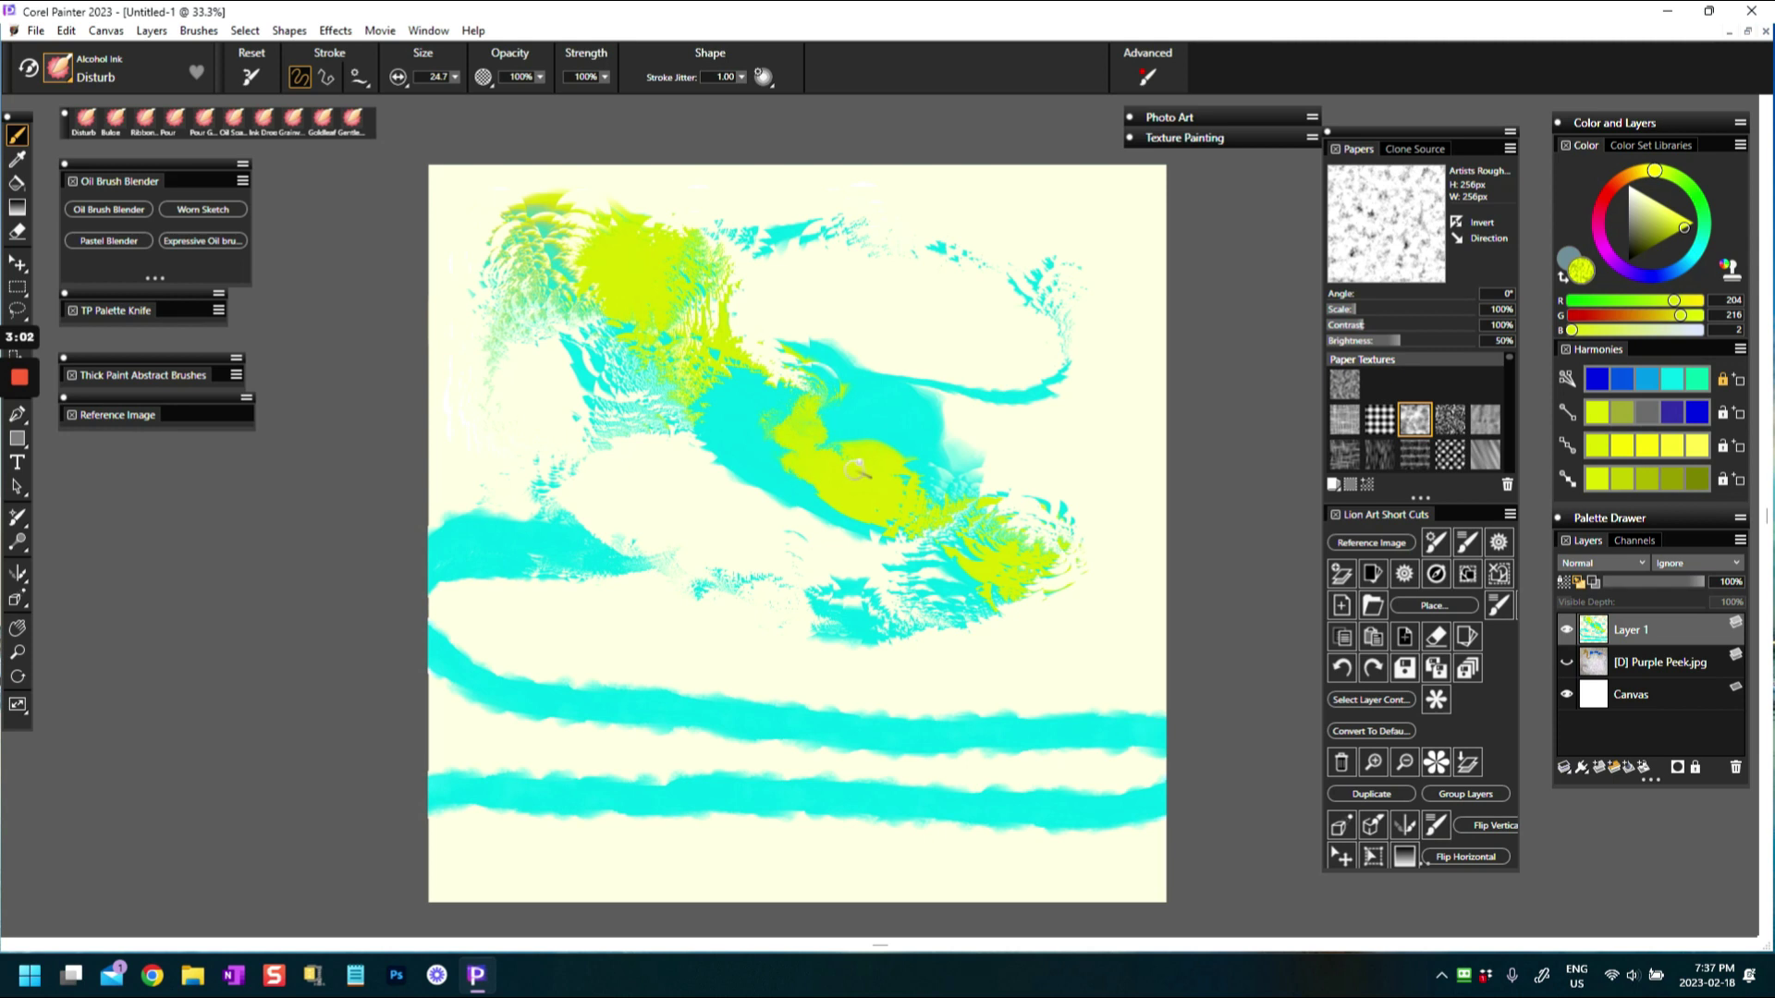
Enlarge the Disturb brush to 125.5 and break the two lower cyan bands into a scaly texture across the canvas width
left_click(359, 77)
mouse_move(455, 78)
left_mouse_down()
mouse_move(442, 96)
mouse_move(496, 96)
left_mouse_up()
mouse_move(545, 740)
left_mouse_down()
mouse_move(916, 748)
mouse_move(1031, 772)
left_mouse_up()
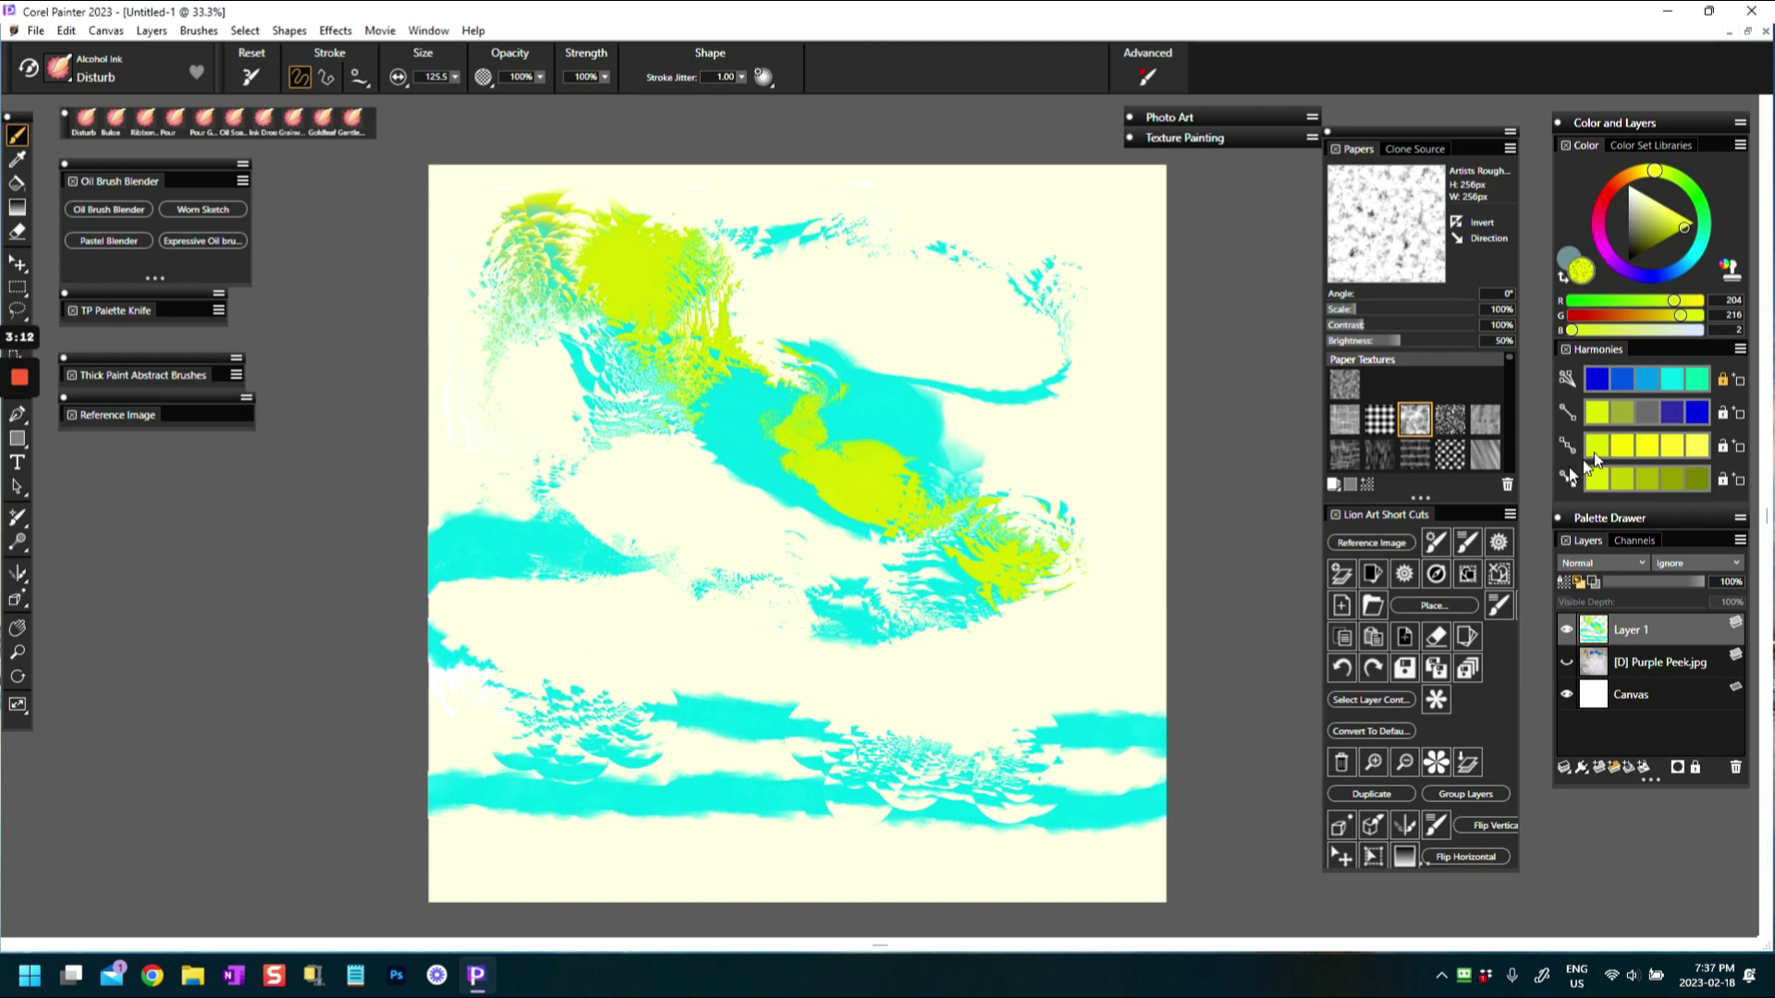
left_click(1649, 416)
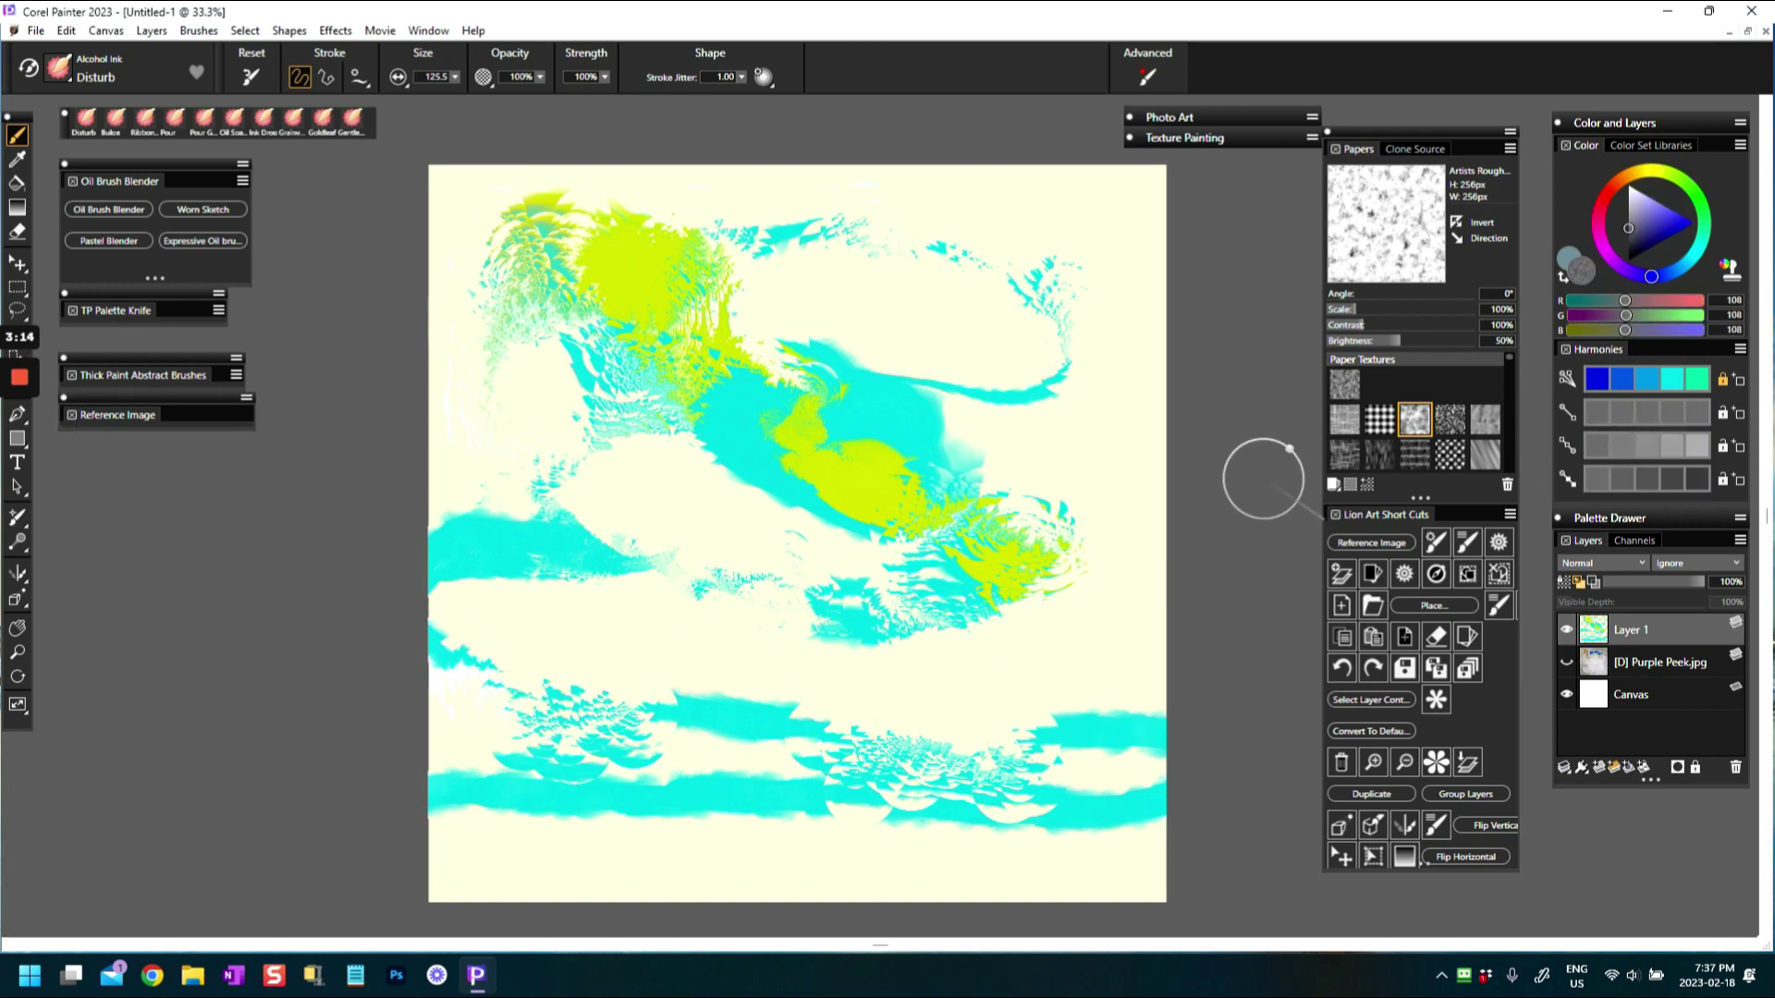
mouse_move(448, 665)
left_mouse_down()
mouse_move(481, 699)
mouse_move(522, 676)
mouse_move(598, 708)
mouse_move(580, 679)
mouse_move(659, 702)
mouse_move(801, 670)
left_mouse_up()
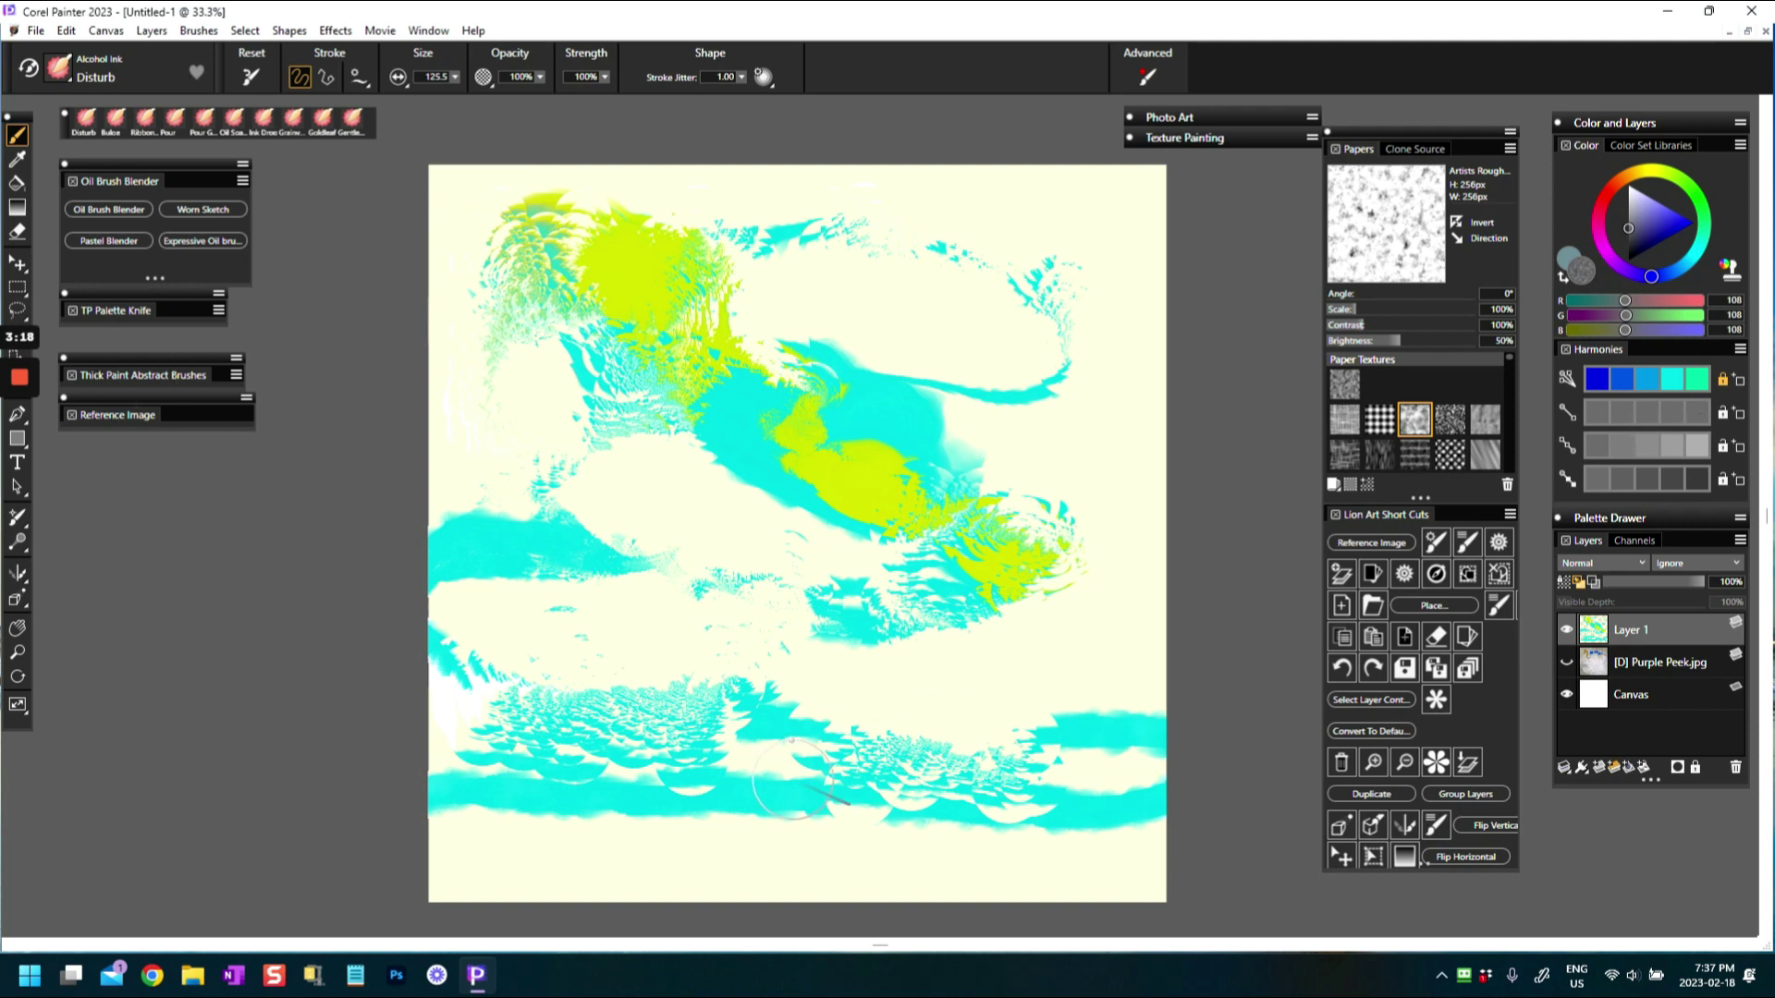
mouse_move(818, 739)
left_mouse_down()
mouse_move(908, 754)
mouse_move(947, 737)
left_mouse_up()
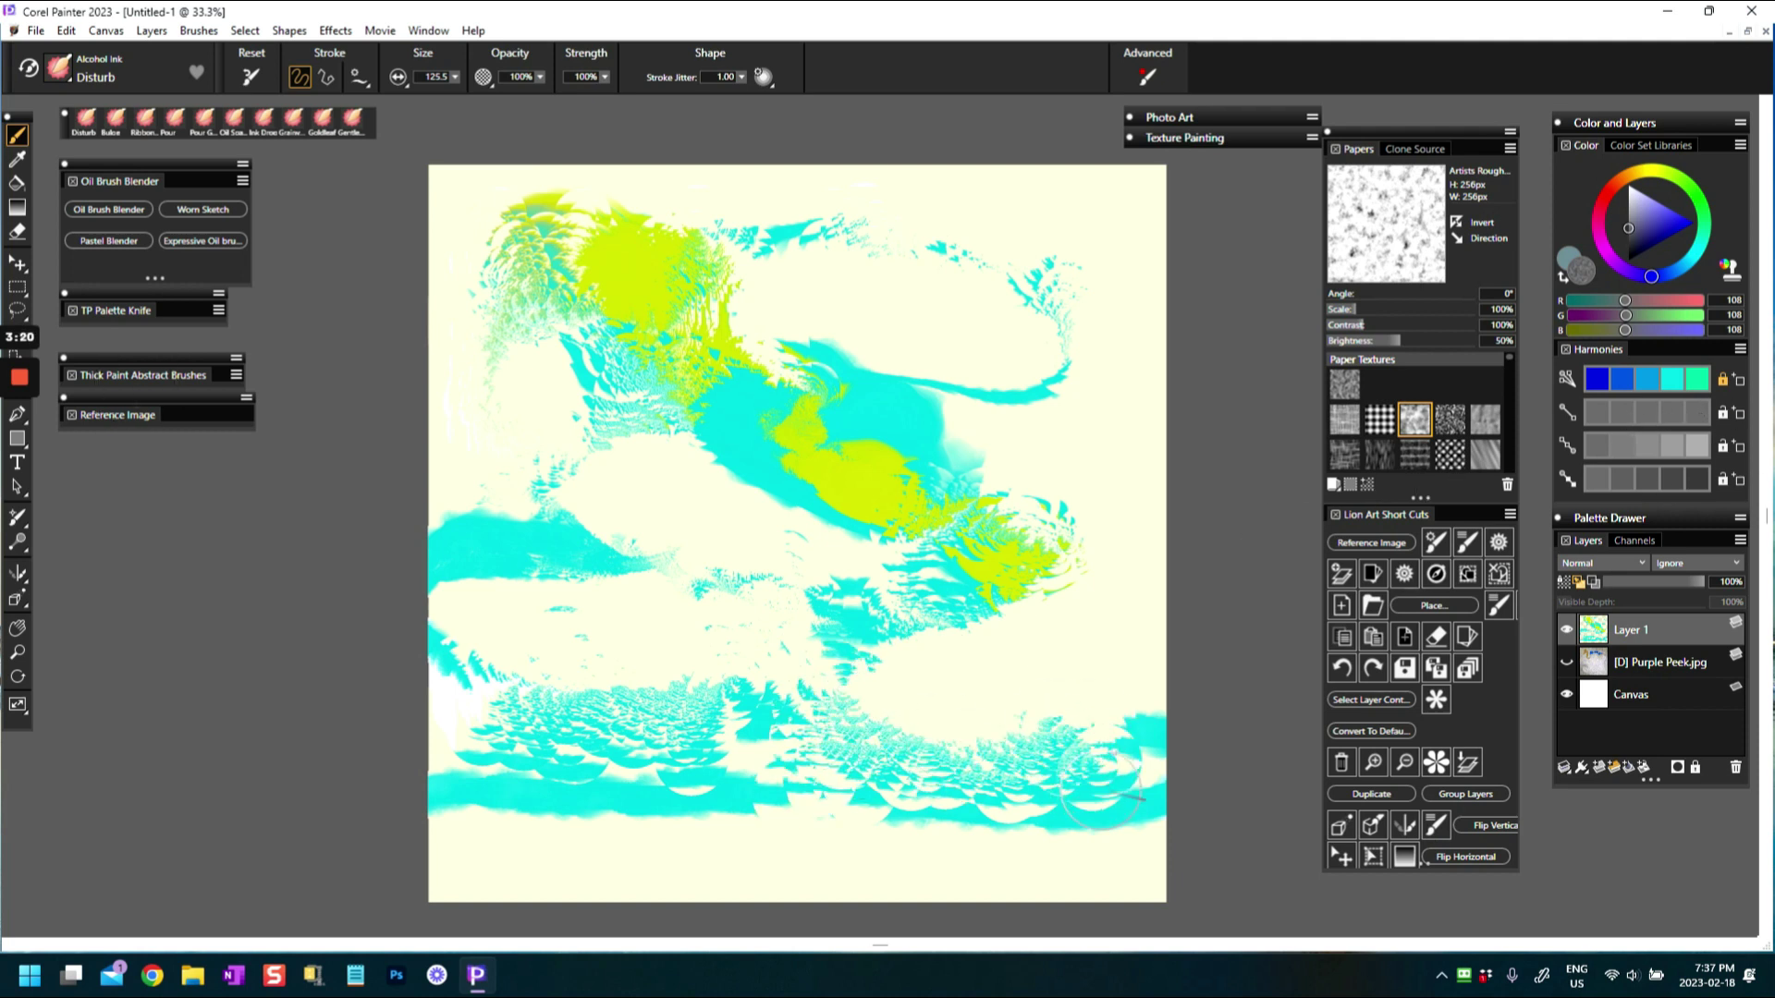
left_click_drag(580, 754, 478, 784)
left_click_drag(1091, 786, 1165, 748)
Disturb the yellow-cyan diagonal from its upper end to its lower-right tip, along with the cyan patch at the canvas's middle left
mouse_move(739, 407)
left_mouse_down()
mouse_move(768, 446)
mouse_move(888, 484)
mouse_move(946, 454)
mouse_move(923, 427)
mouse_move(1002, 383)
mouse_move(1085, 396)
mouse_move(842, 399)
mouse_move(880, 337)
mouse_move(756, 359)
mouse_move(618, 225)
mouse_move(495, 208)
left_mouse_up()
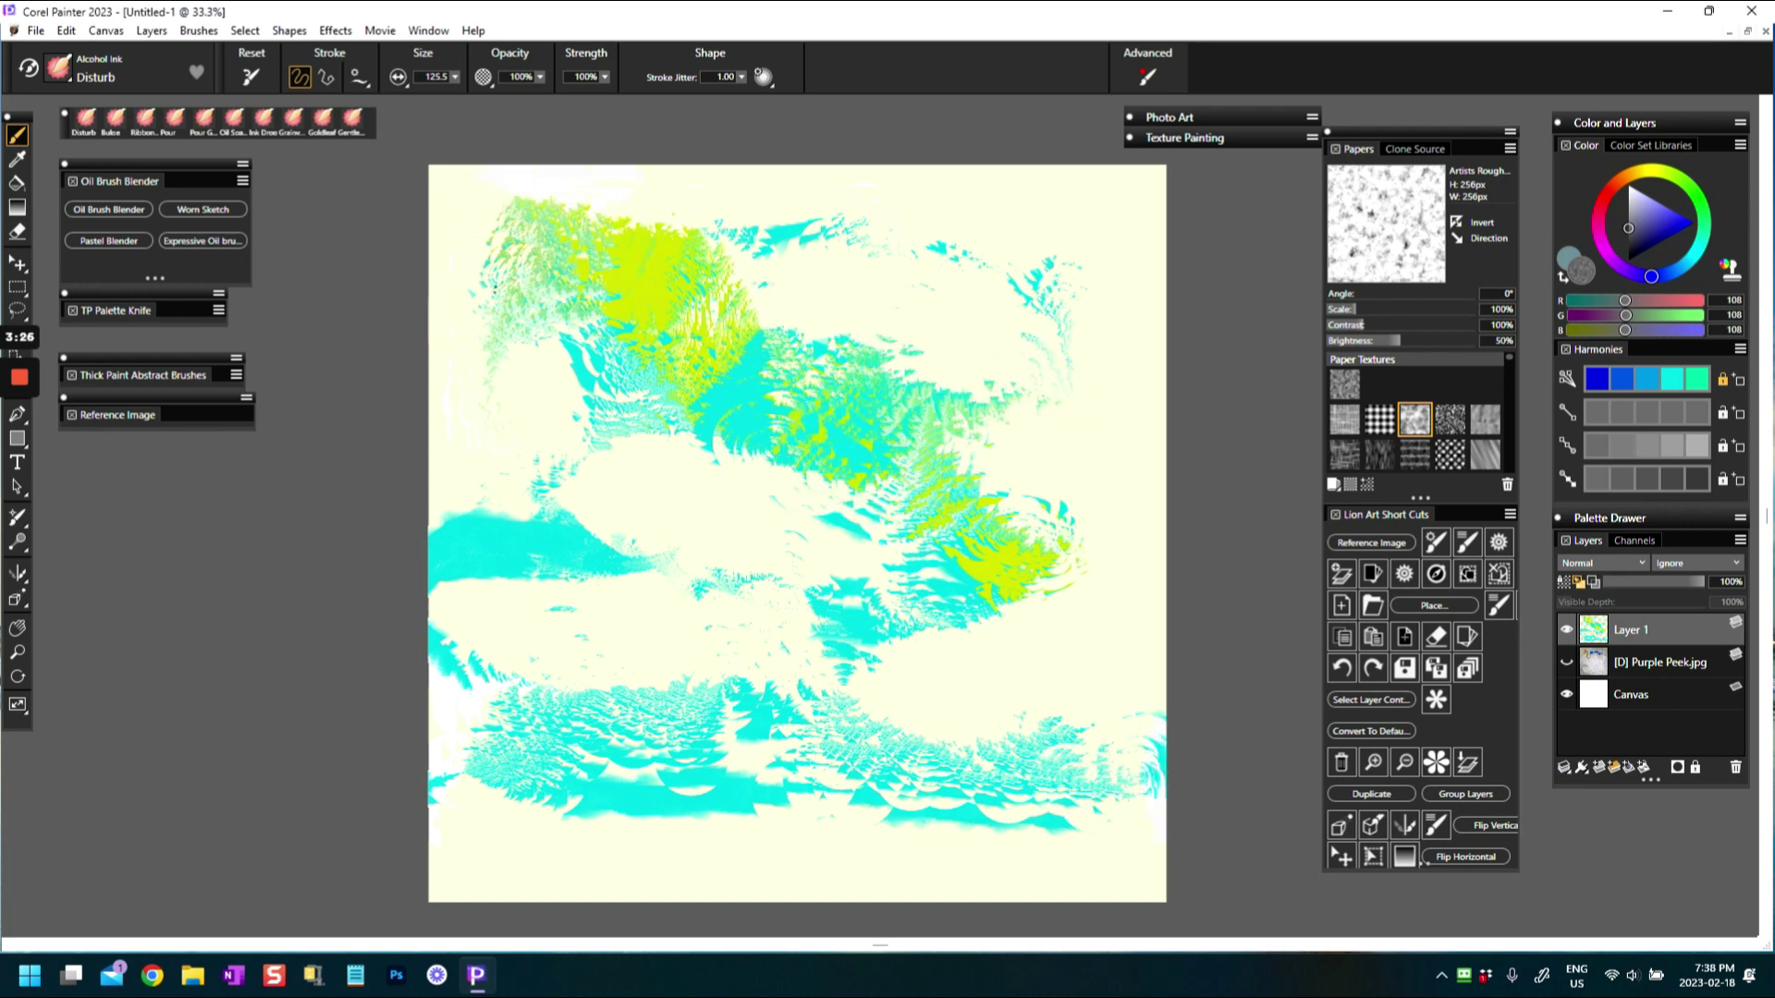
mouse_move(481, 483)
left_mouse_down()
mouse_move(545, 536)
mouse_move(648, 547)
left_mouse_up()
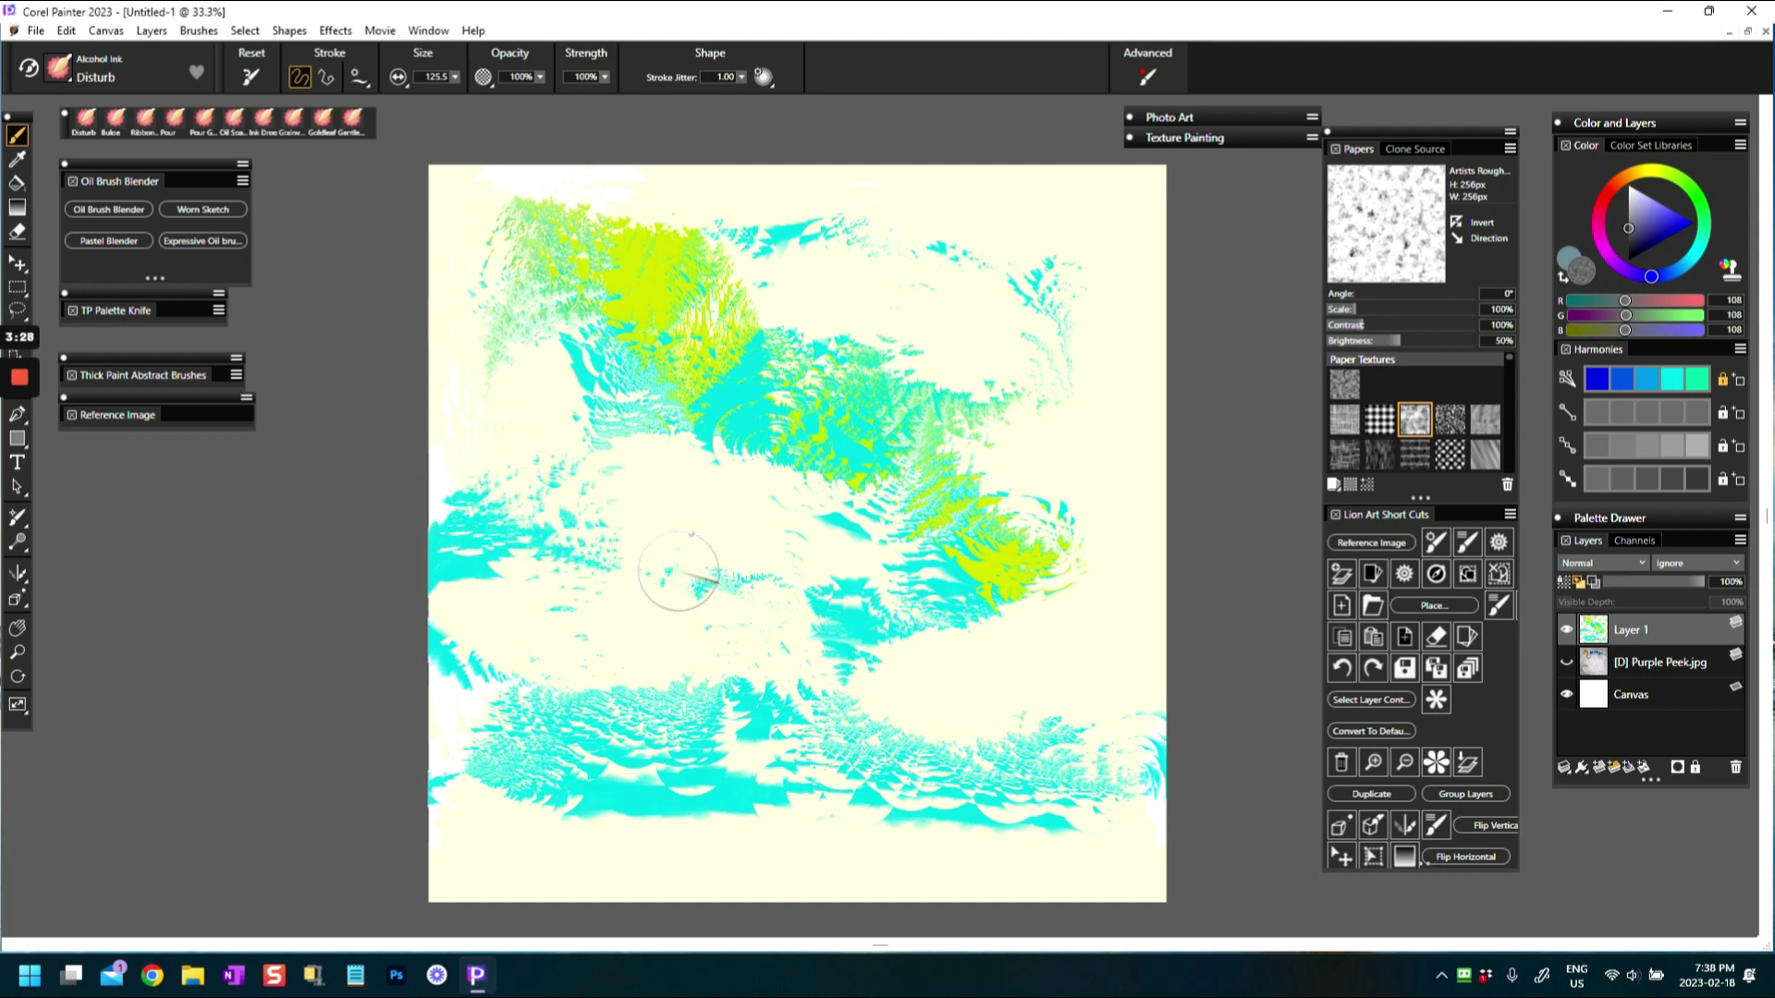
mouse_move(1112, 543)
left_mouse_down()
mouse_move(1081, 537)
mouse_move(1151, 526)
left_mouse_up()
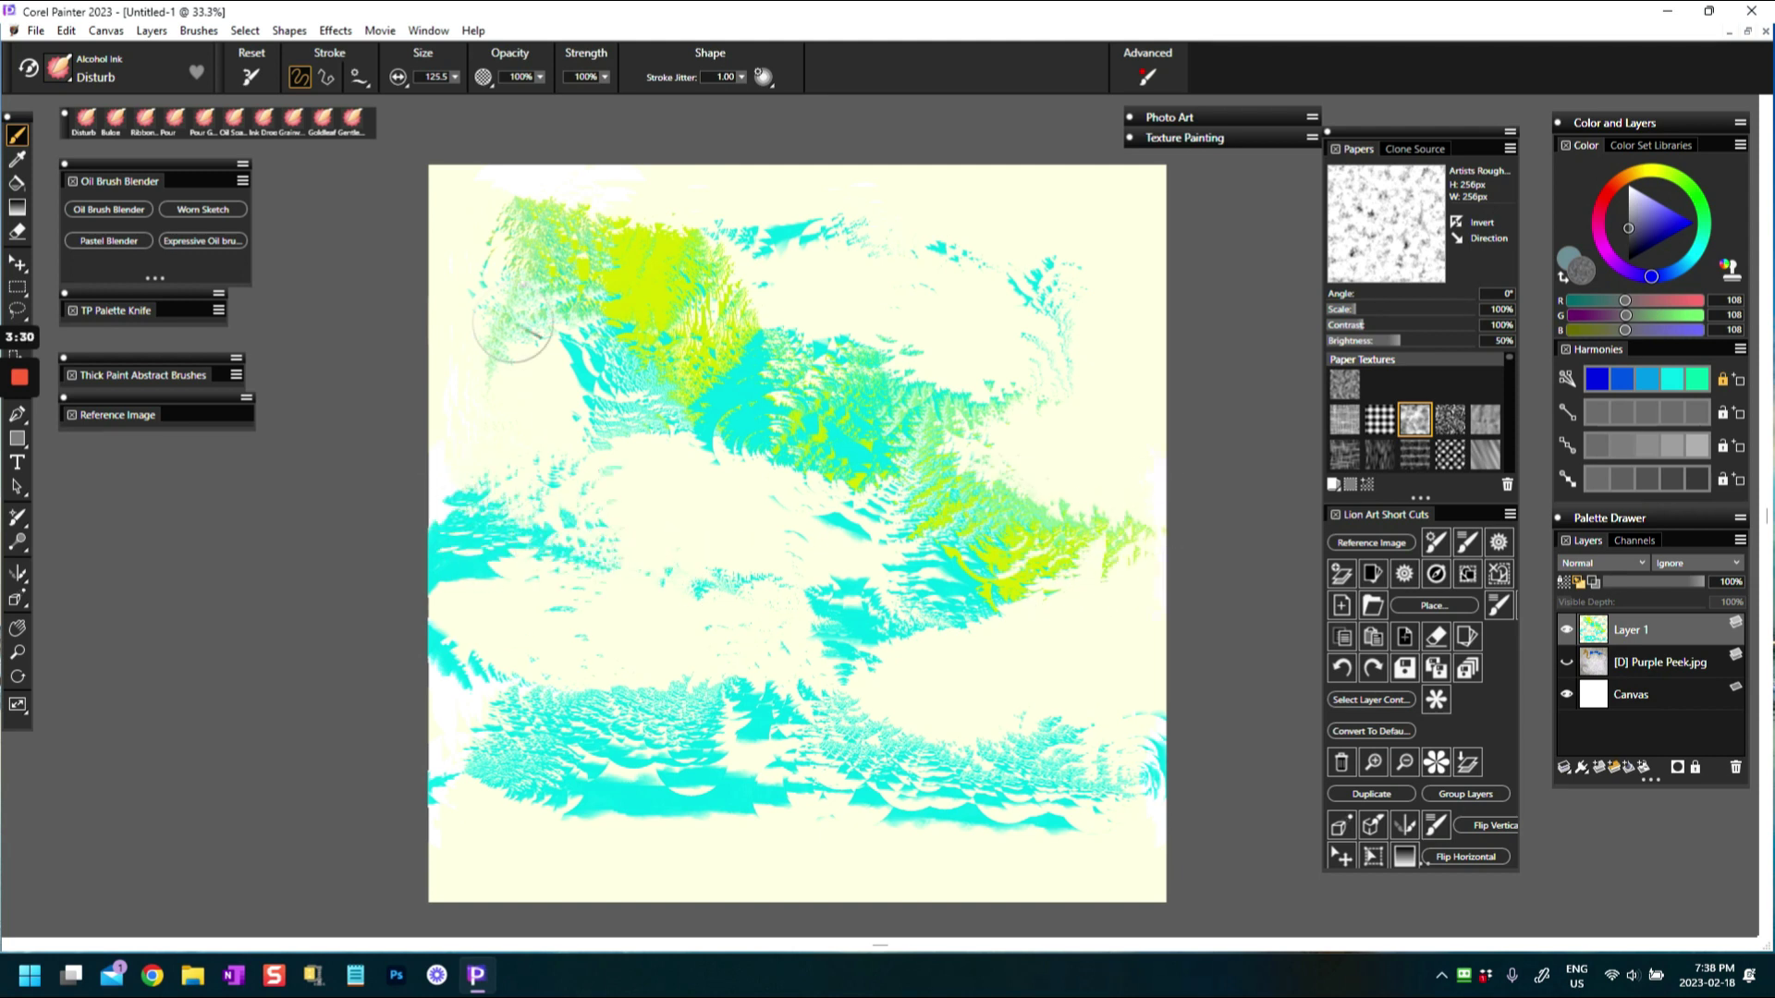
Swirl the disturbed yellow and cyan paint into marbled curls with the Alcohol Ink Gentle Stir brush
left_click(59, 67)
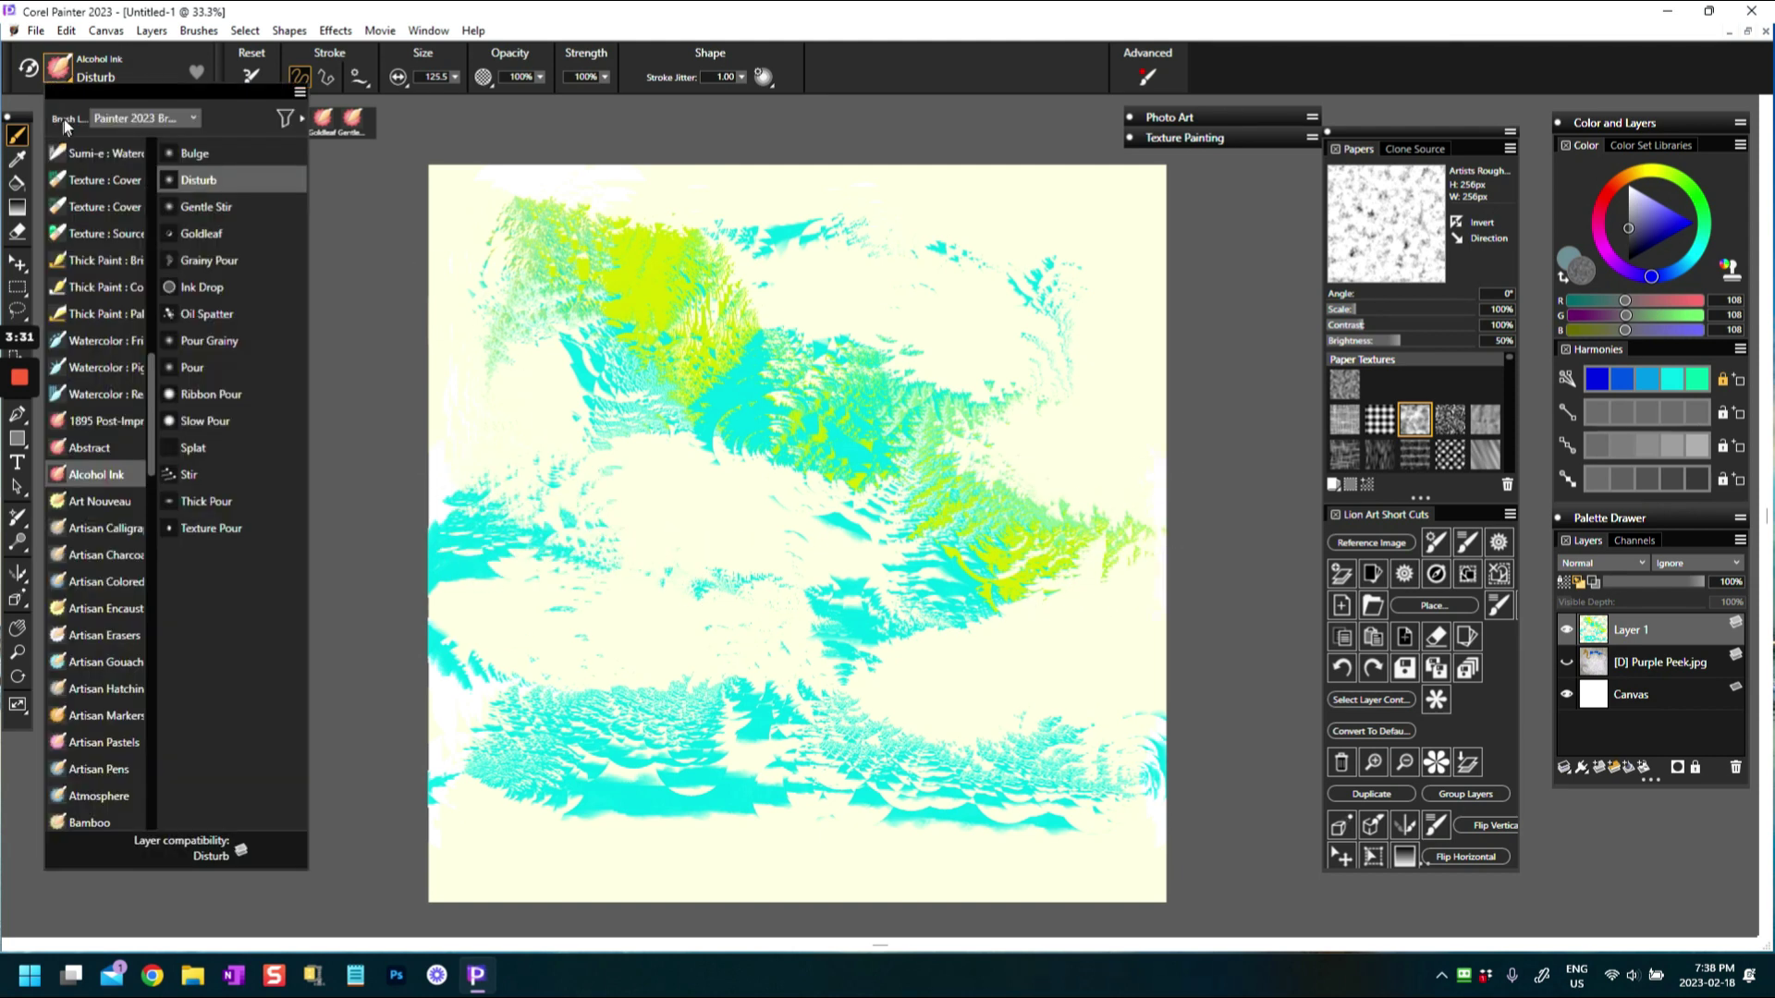
left_click(187, 212)
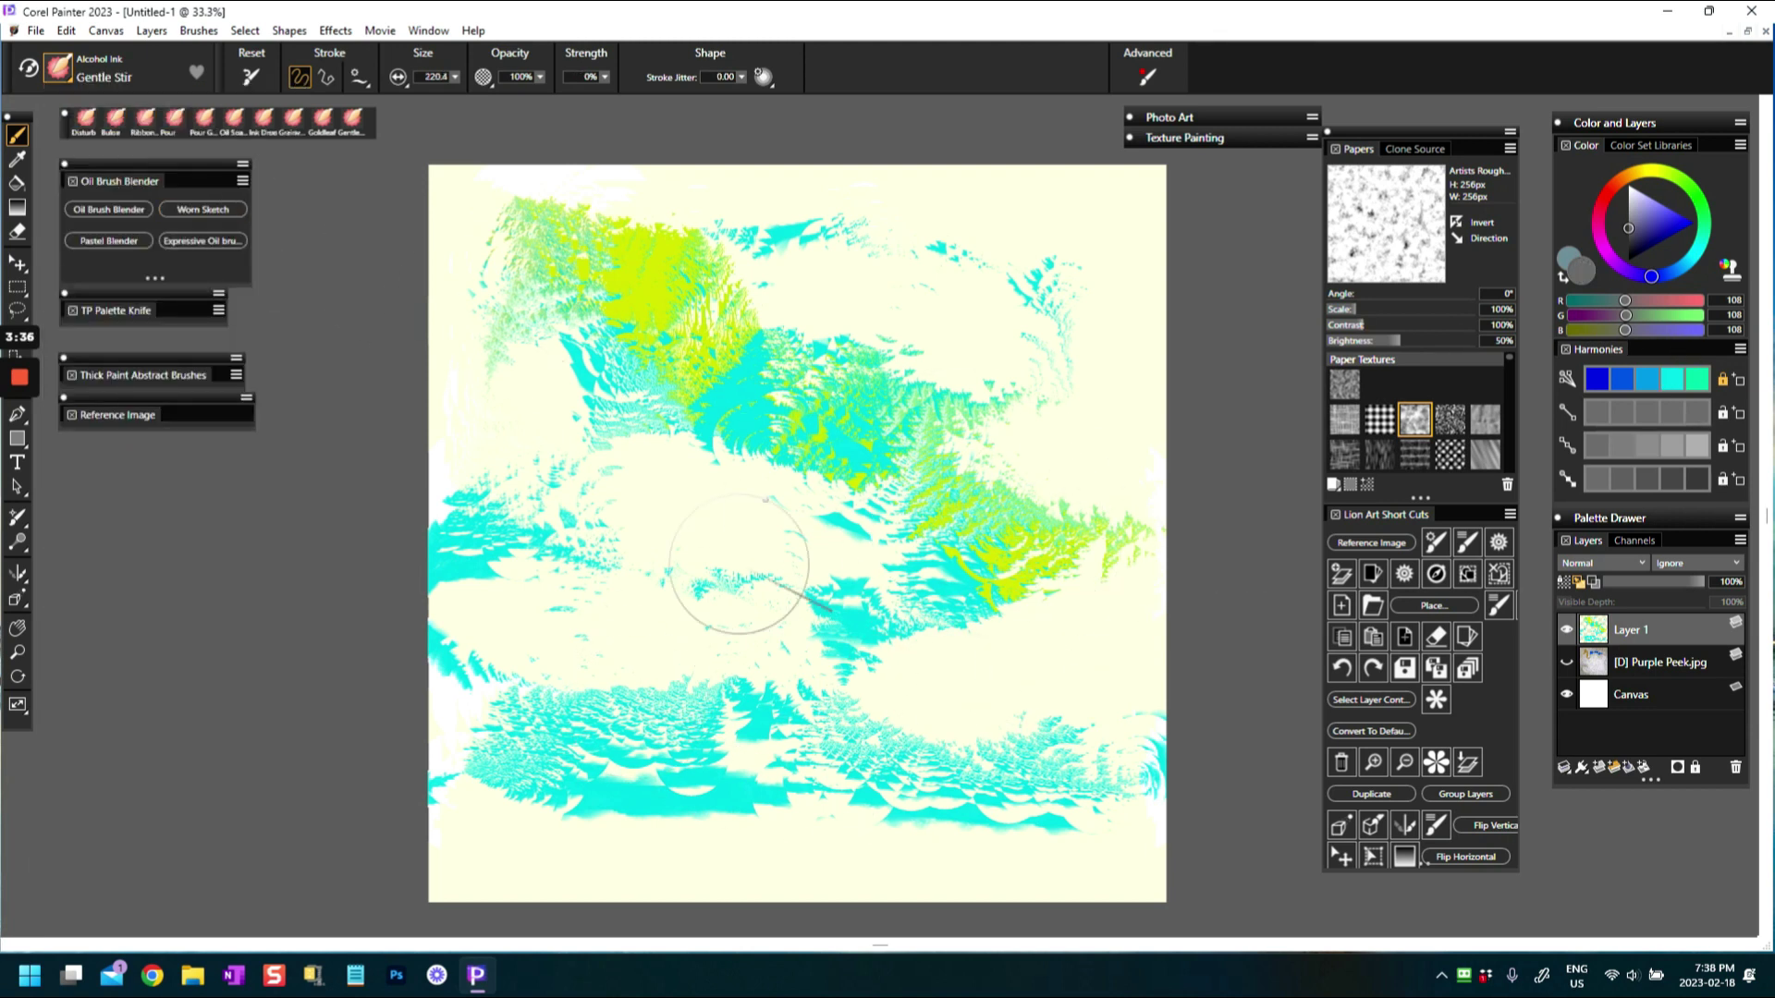
mouse_move(704, 334)
left_mouse_down()
mouse_move(728, 299)
mouse_move(726, 344)
mouse_move(608, 301)
mouse_move(581, 267)
mouse_move(630, 318)
mouse_move(615, 271)
left_mouse_up()
mouse_move(872, 432)
left_mouse_down()
mouse_move(825, 384)
mouse_move(873, 416)
mouse_move(840, 379)
mouse_move(860, 420)
mouse_move(939, 429)
mouse_move(905, 455)
mouse_move(915, 393)
mouse_move(958, 450)
mouse_move(929, 378)
left_mouse_up()
mouse_move(1016, 467)
left_mouse_down()
mouse_move(926, 475)
mouse_move(1017, 403)
mouse_move(978, 505)
mouse_move(1078, 496)
mouse_move(1028, 626)
mouse_move(1008, 492)
mouse_move(1039, 581)
mouse_move(1100, 532)
left_mouse_up()
mouse_move(667, 264)
left_mouse_down()
mouse_move(702, 305)
mouse_move(684, 277)
mouse_move(554, 277)
mouse_move(524, 300)
mouse_move(601, 240)
mouse_move(554, 360)
mouse_move(573, 278)
mouse_move(514, 284)
mouse_move(592, 369)
mouse_move(563, 240)
mouse_move(536, 388)
mouse_move(486, 308)
mouse_move(591, 268)
mouse_move(517, 370)
mouse_move(573, 241)
mouse_move(592, 379)
left_mouse_up()
mouse_move(730, 319)
left_mouse_down()
mouse_move(647, 277)
mouse_move(601, 388)
mouse_move(684, 241)
mouse_move(726, 314)
mouse_move(601, 369)
mouse_move(656, 384)
left_mouse_up()
mouse_move(961, 462)
left_mouse_down()
mouse_move(925, 351)
mouse_move(980, 406)
mouse_move(924, 389)
left_mouse_up()
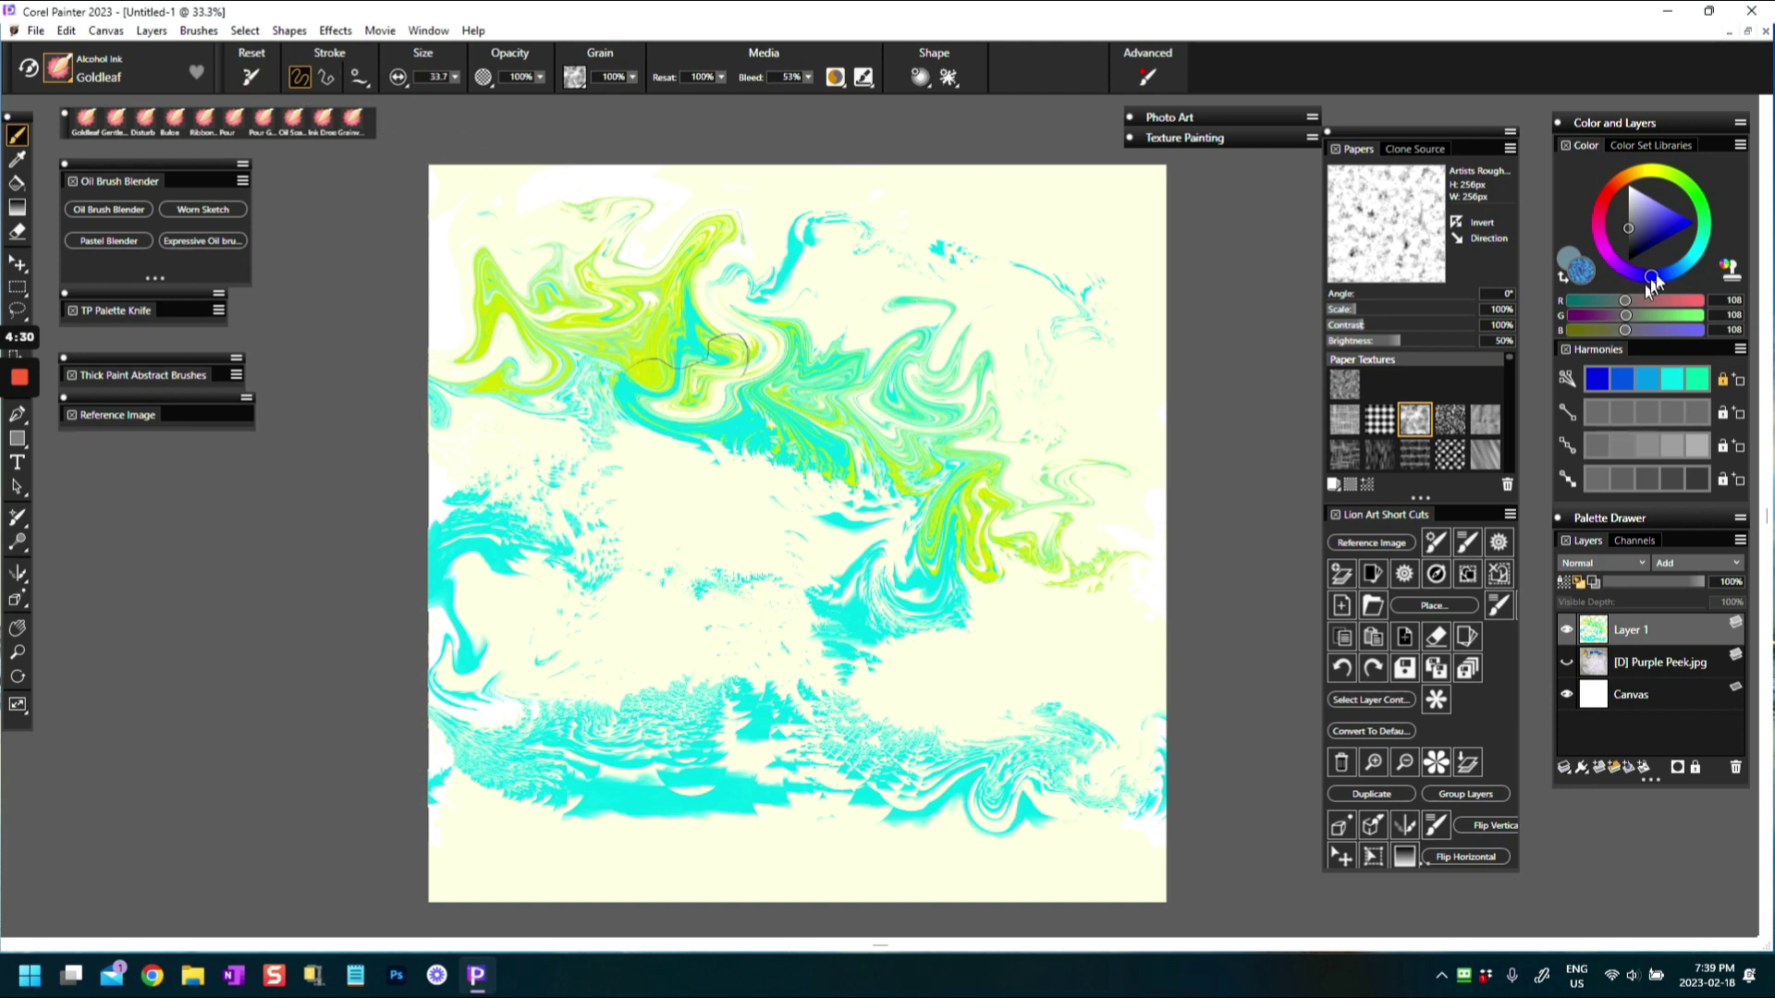
Paint wavy Goldleaf lines in blue (RGB 20, 20, 226) over the upper canvas and undo all but the topmost line
left_click_drag(1649, 230, 1682, 223)
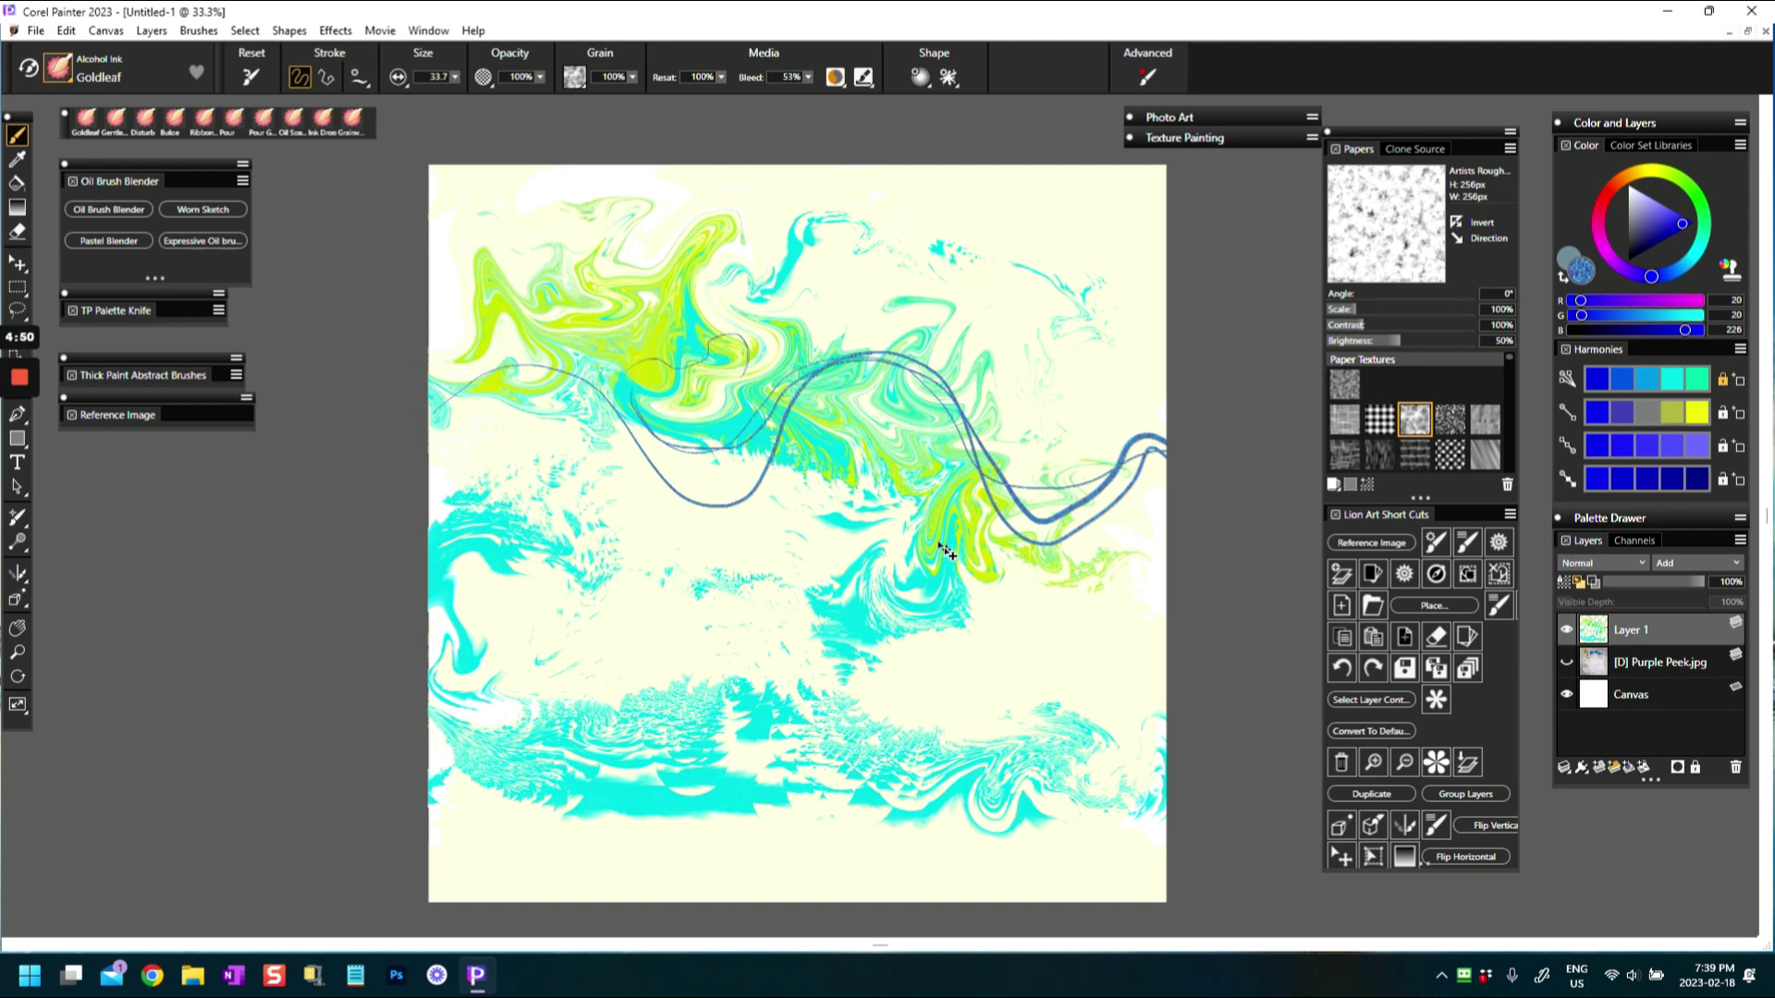
key("ctrl+z")
key("ctrl+z")
key("ctrl+z")
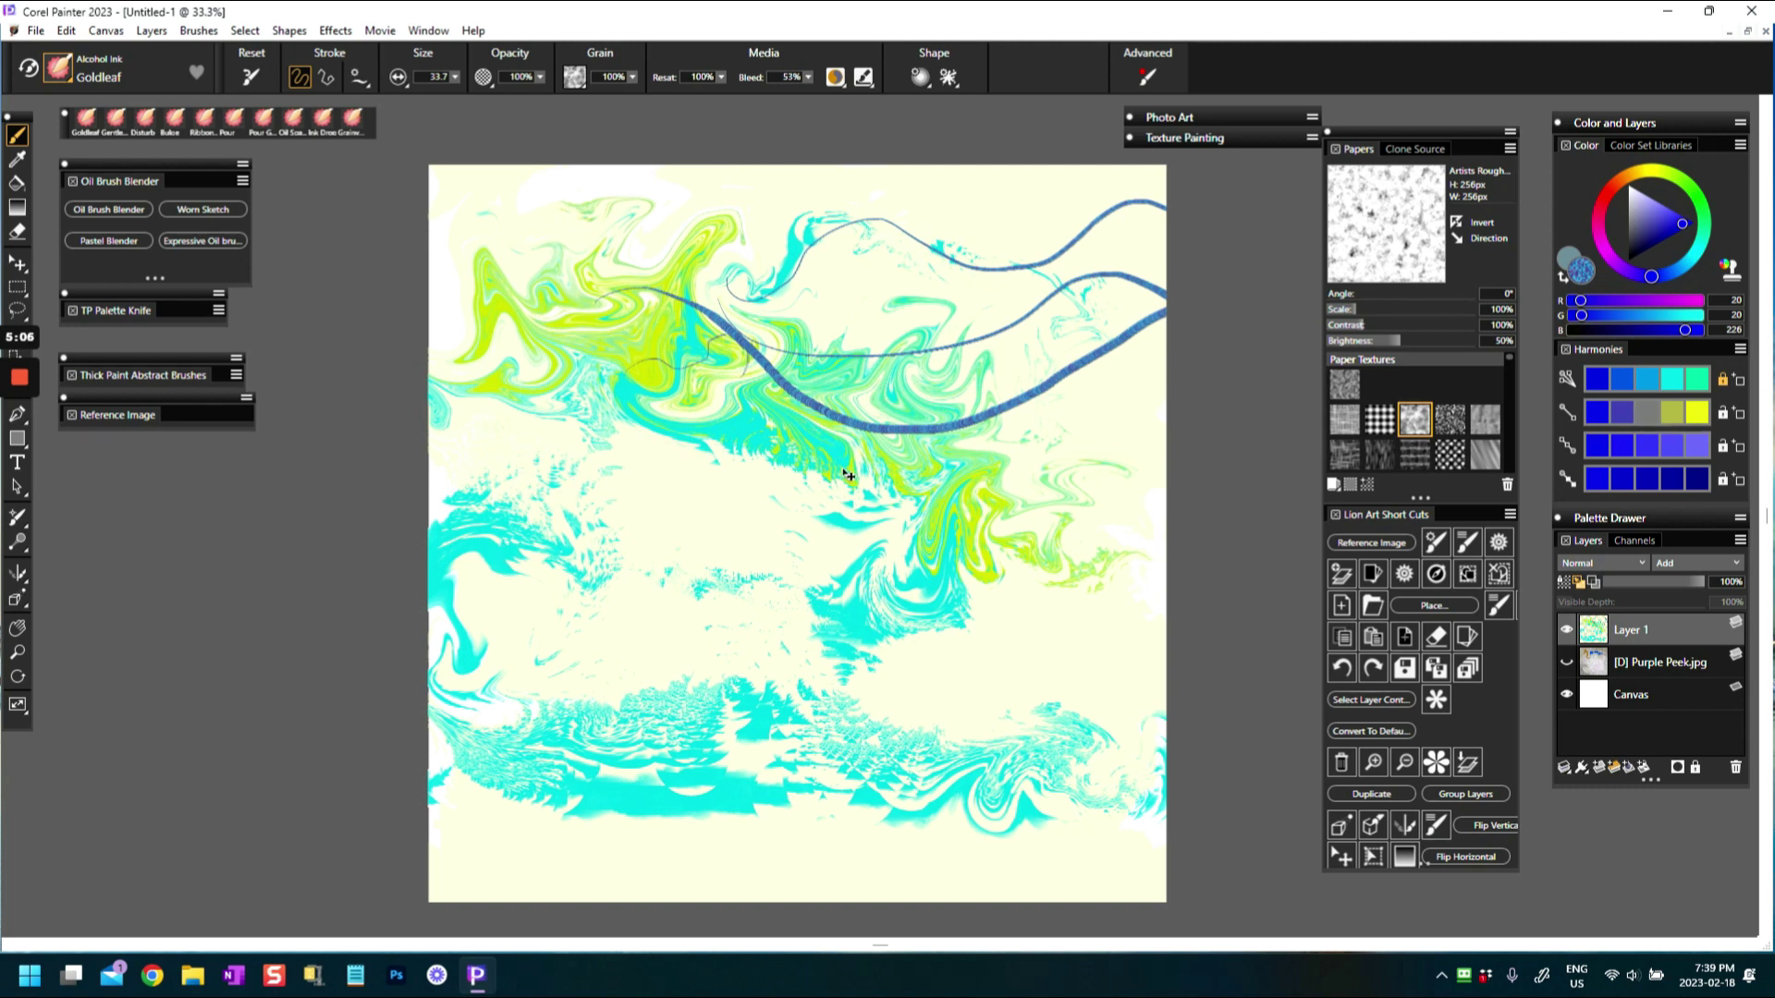
key("ctrl+z")
key("ctrl+z")
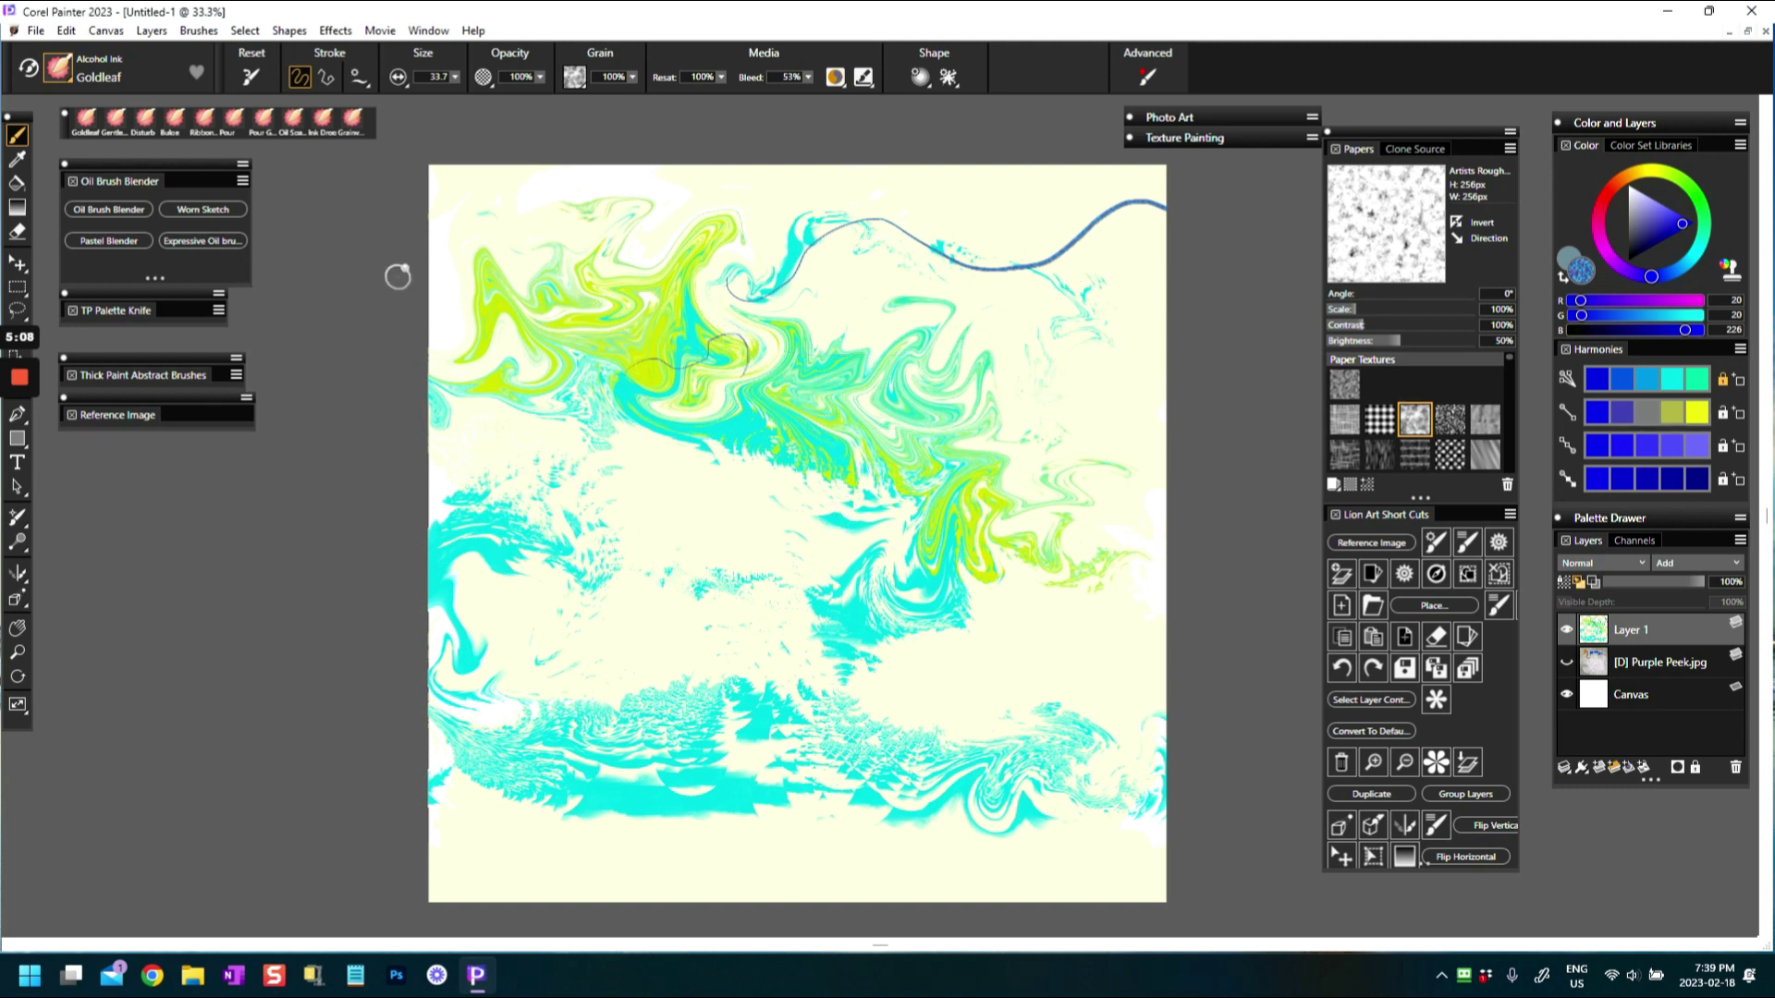
Paint a thick crimson band across the lower middle of the canvas with the Grainy Pour brush at size 143.3
left_click(58, 68)
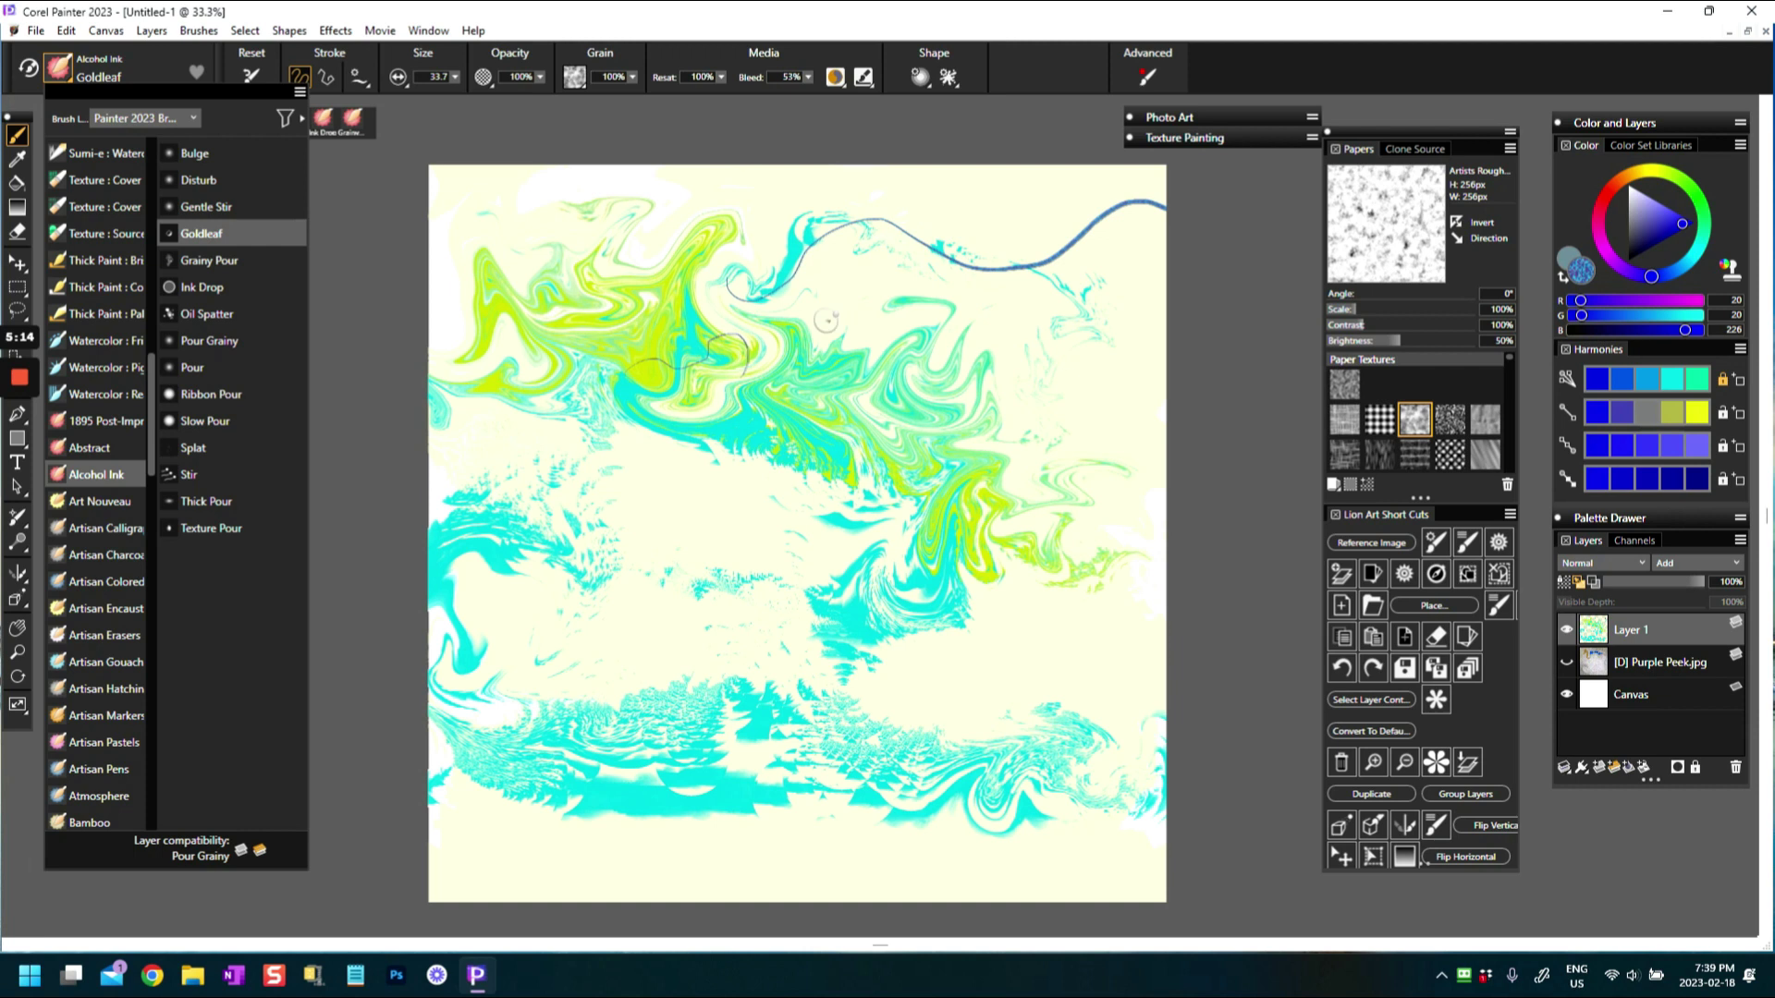
left_click(200, 261)
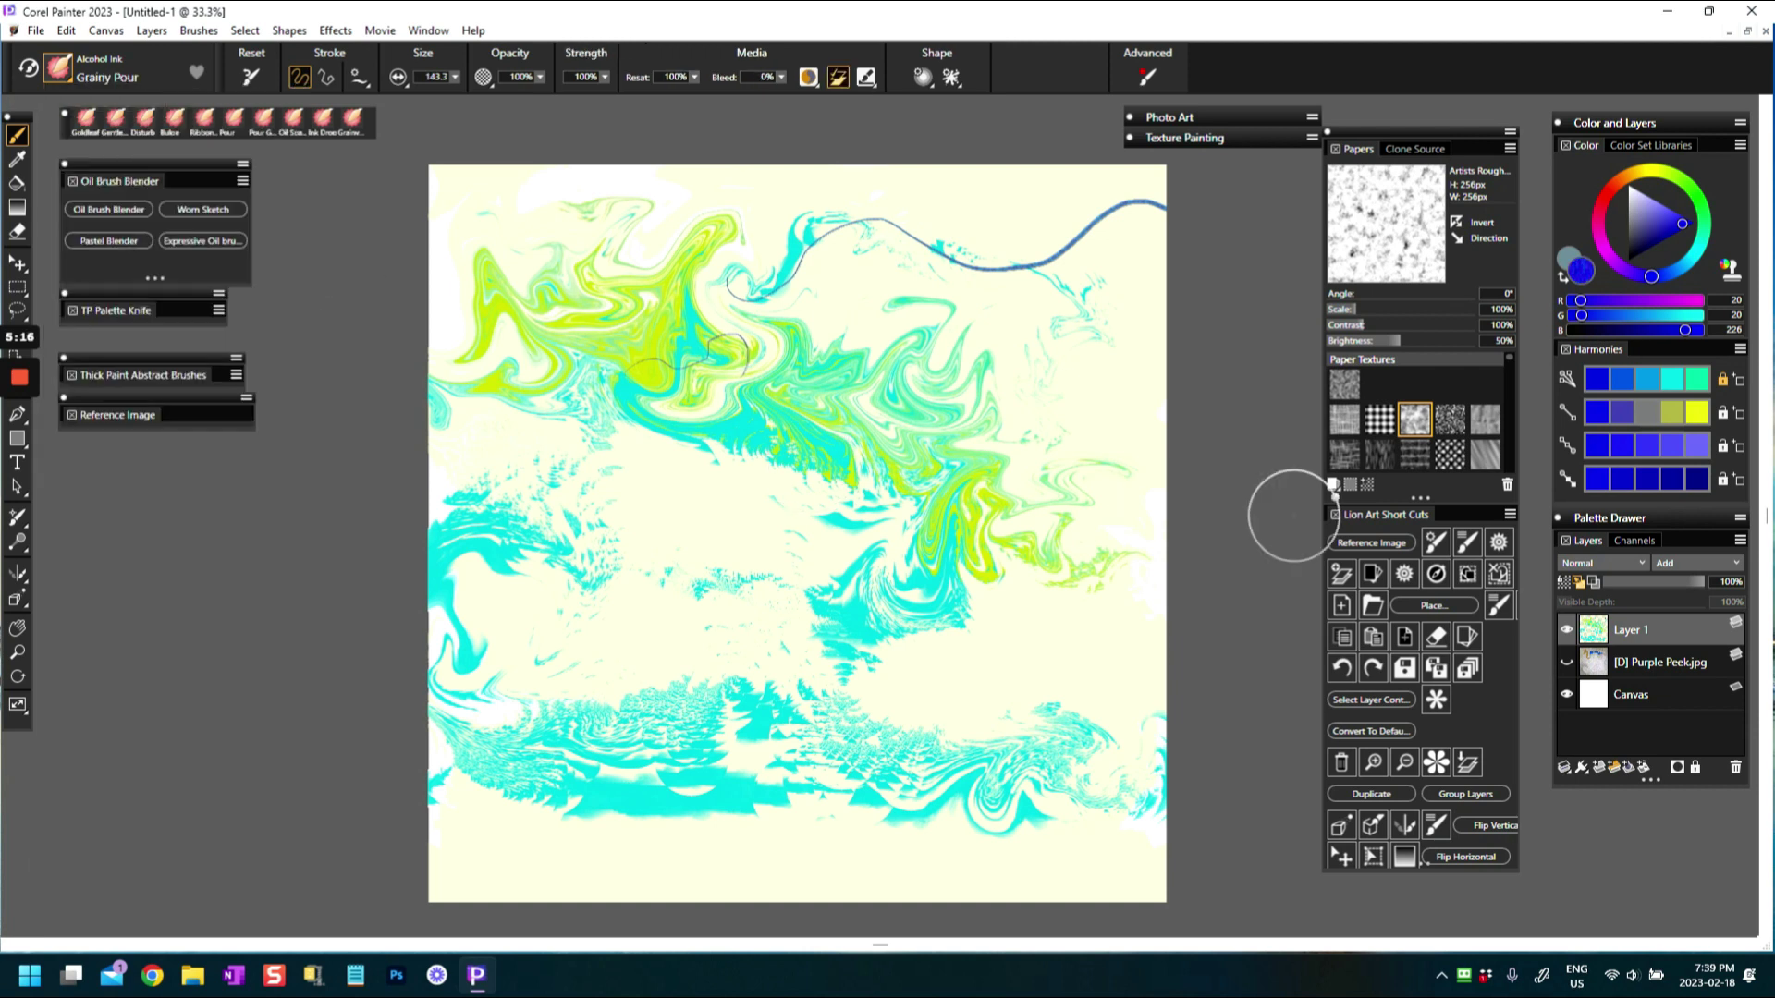
left_click(1600, 216)
left_click(1636, 482)
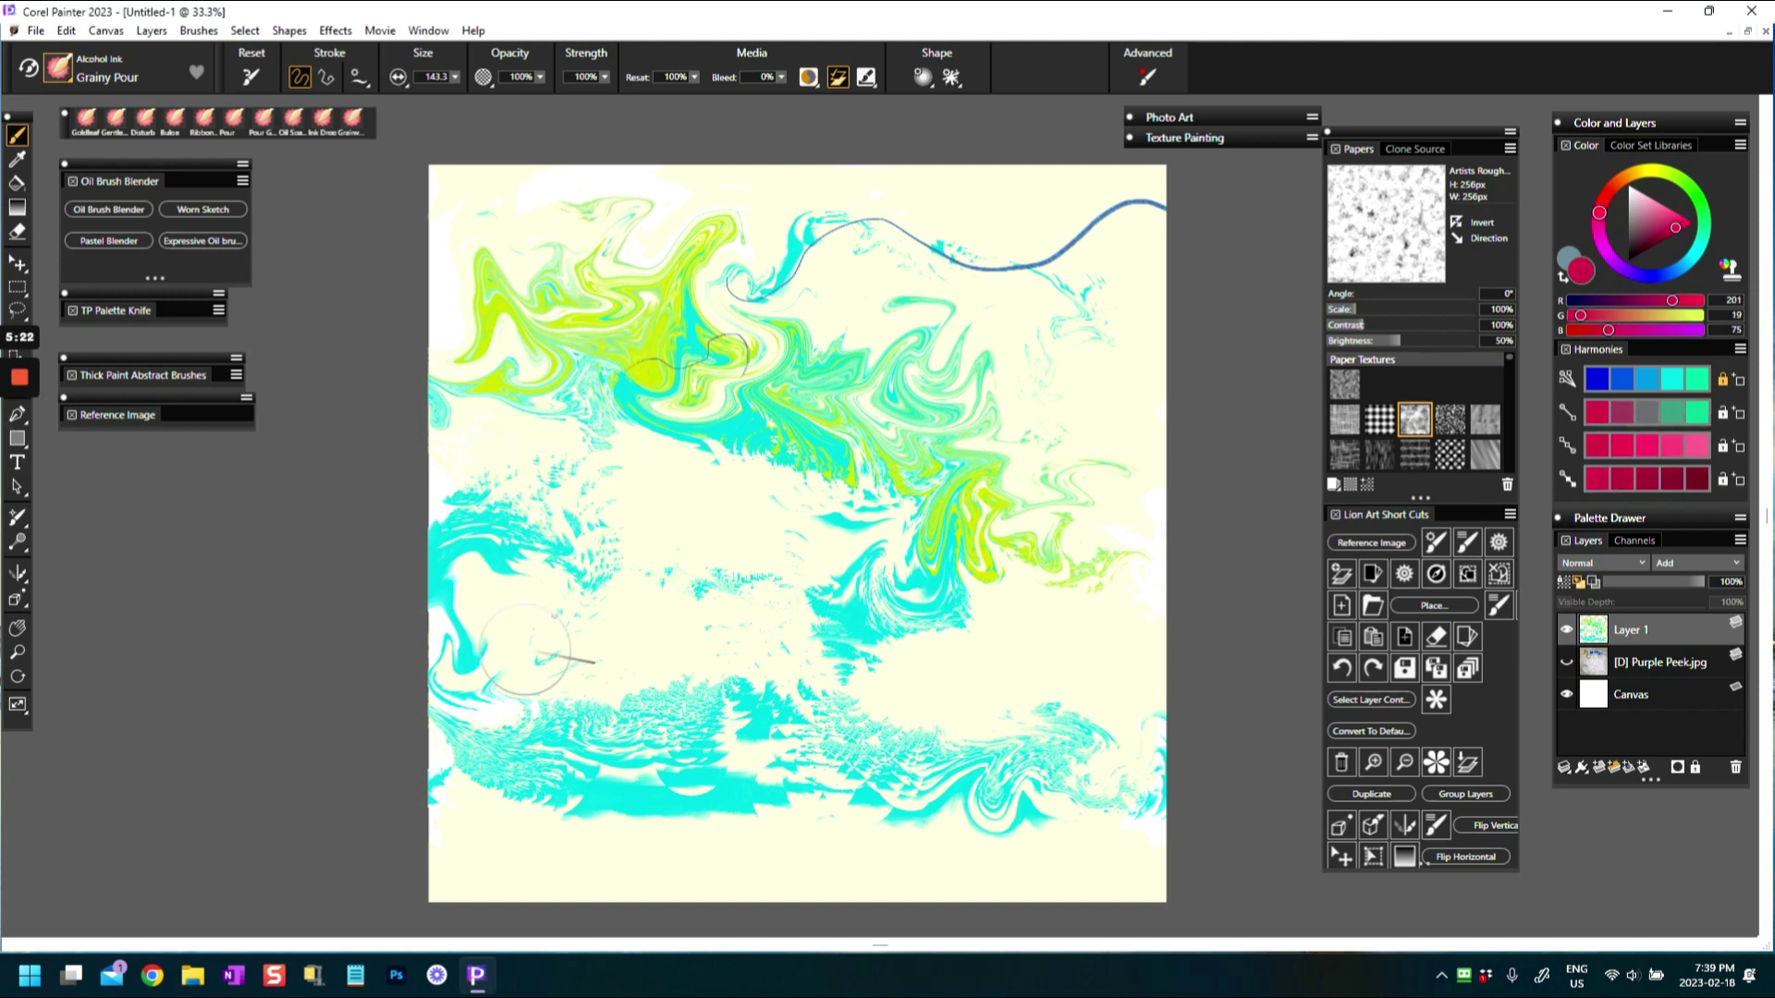
mouse_move(499, 707)
left_mouse_down()
mouse_move(544, 671)
mouse_move(598, 683)
mouse_move(627, 654)
mouse_move(686, 683)
mouse_move(703, 630)
mouse_move(726, 661)
mouse_move(747, 616)
mouse_move(768, 648)
mouse_move(791, 627)
mouse_move(800, 647)
mouse_move(809, 618)
mouse_move(917, 675)
mouse_move(1013, 679)
left_mouse_up()
mouse_move(1100, 647)
left_mouse_down()
mouse_move(1146, 674)
mouse_move(1155, 731)
left_mouse_up()
left_click_drag(481, 638, 447, 671)
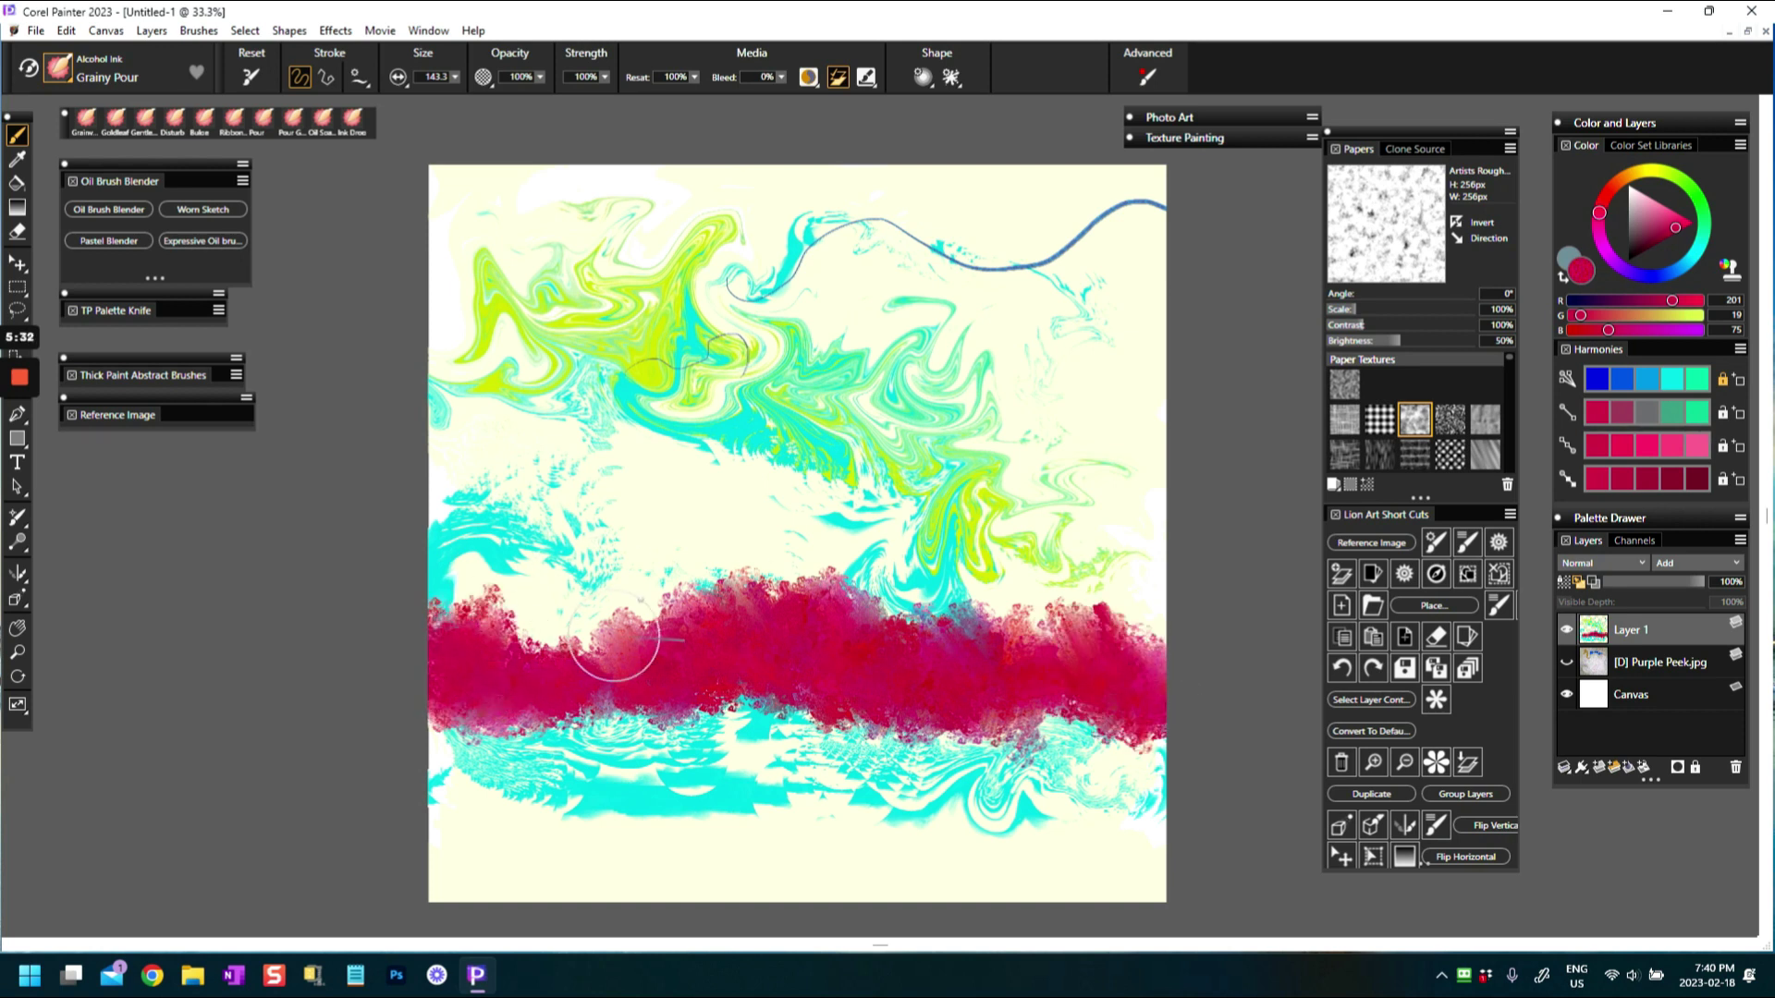
Paint a lighter pink (RGB 238, 68, 120) Grainy Pour band along the upper edge of the crimson band
left_click(1673, 449)
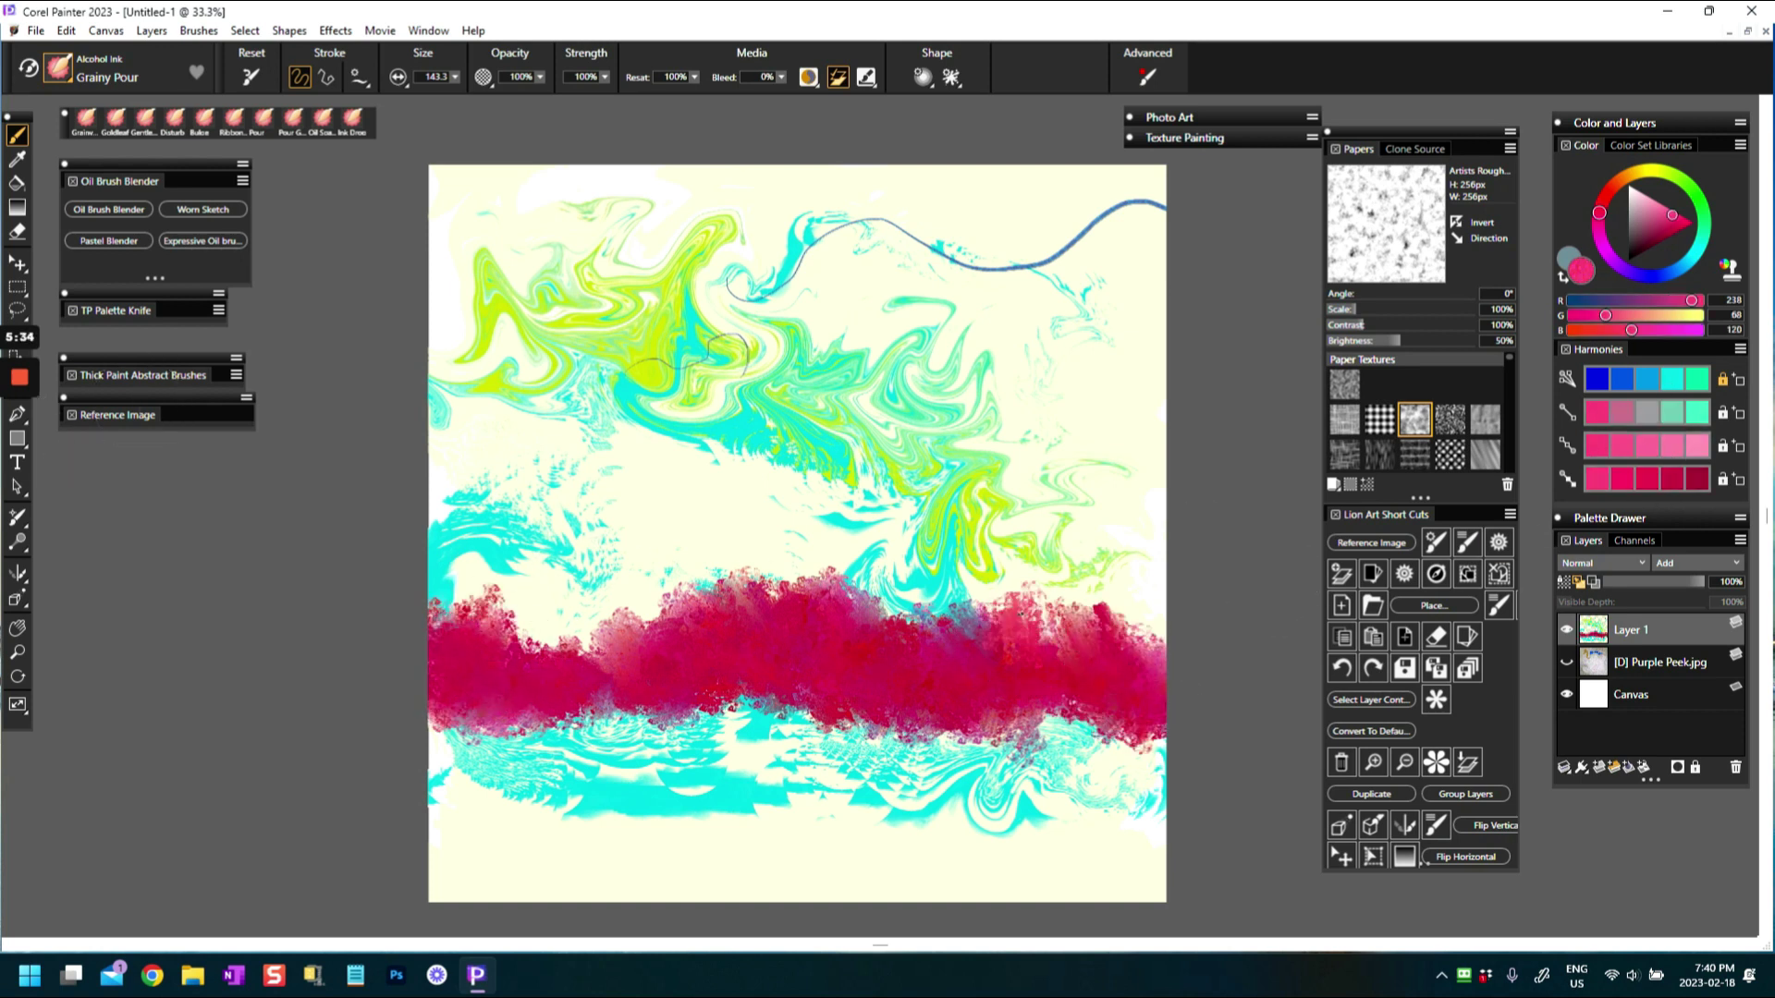
mouse_move(959, 611)
left_mouse_down()
mouse_move(859, 593)
mouse_move(635, 617)
mouse_move(434, 597)
left_mouse_up()
mouse_move(951, 607)
left_mouse_down()
mouse_move(1040, 589)
mouse_move(1142, 615)
left_mouse_up()
left_click_drag(823, 582, 841, 589)
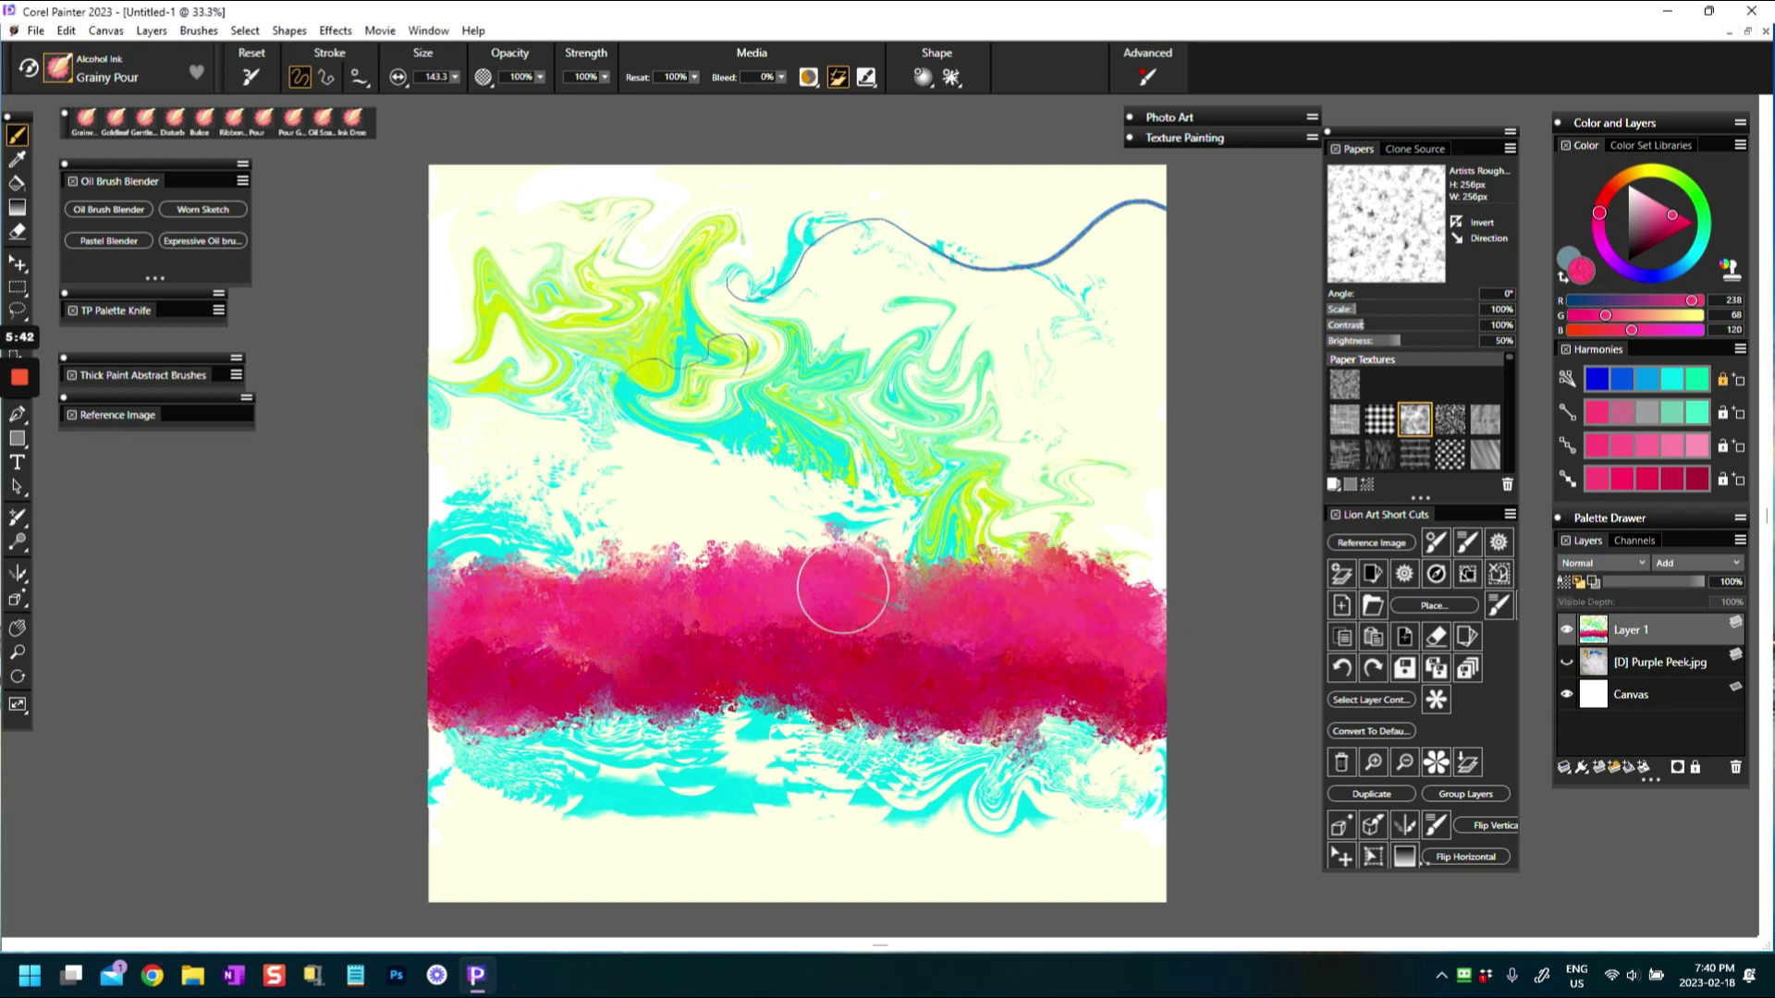
scroll(832, 577, "up", 2)
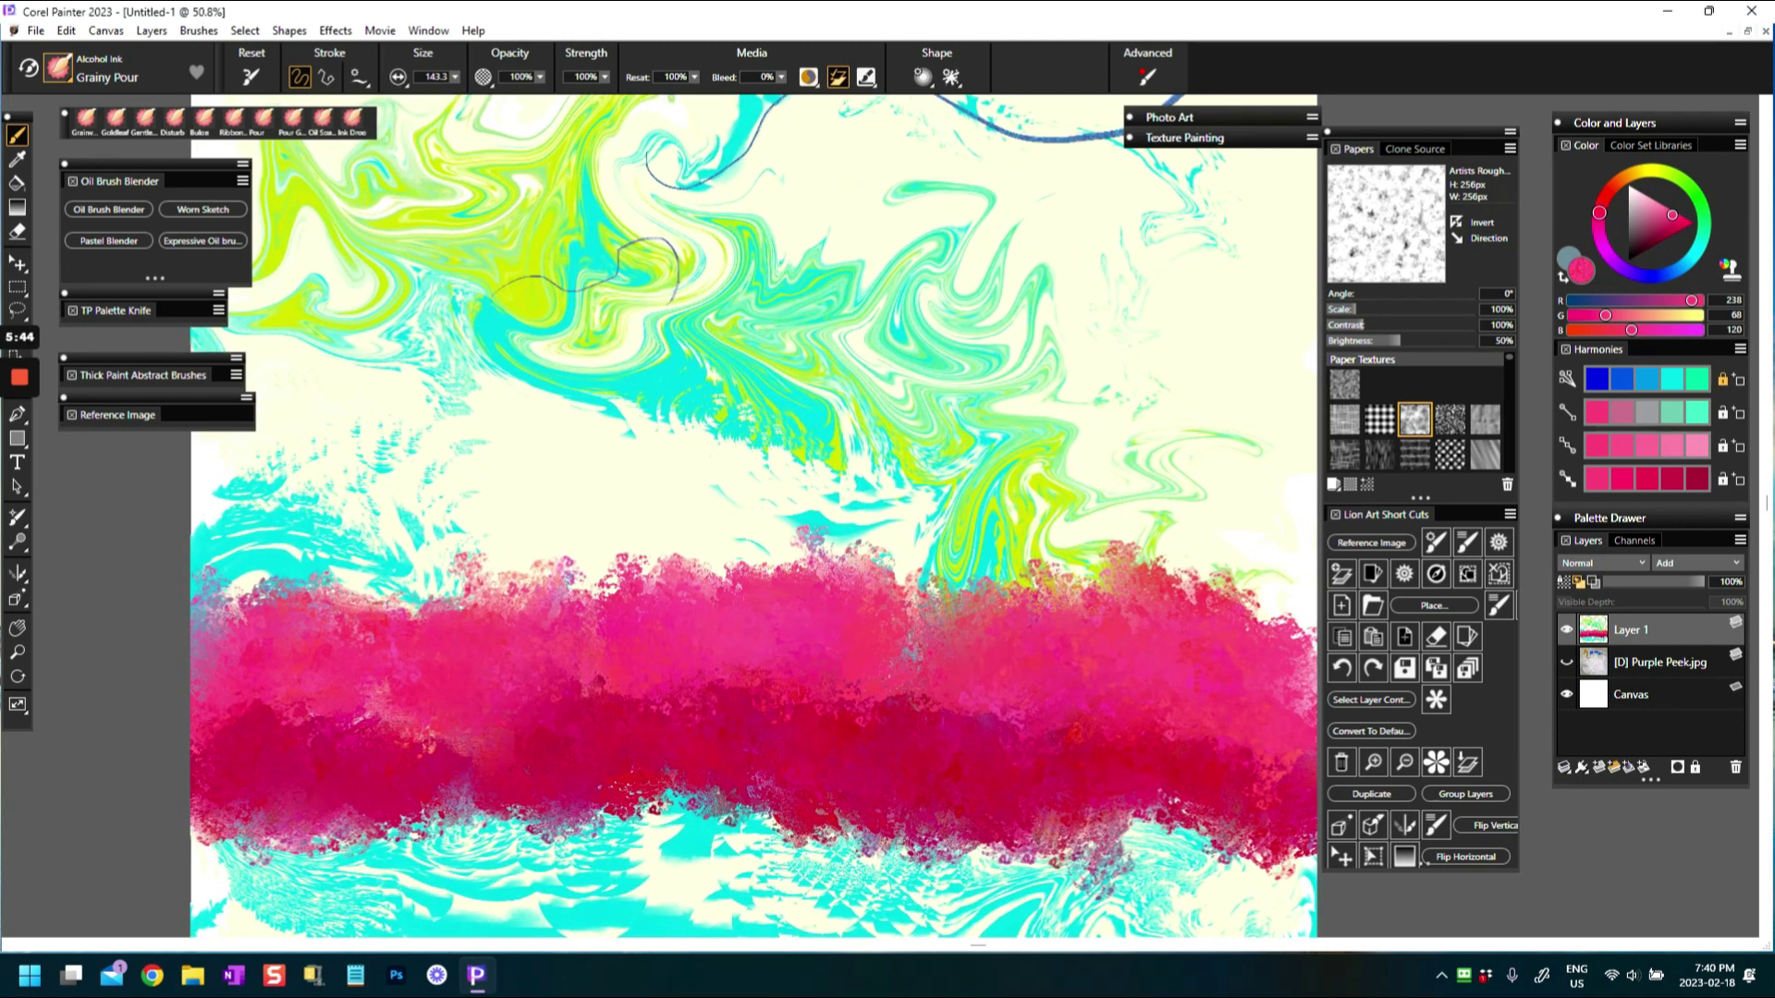
mouse_move(681, 594)
left_mouse_down()
mouse_move(647, 554)
mouse_move(601, 545)
mouse_move(611, 573)
left_mouse_up()
Add a pale pink patch above the pink band's right part and grey-blue (RGB 111, 139, 150) clouds along its top edge
left_click(1641, 201)
mouse_move(1026, 596)
left_mouse_down()
mouse_move(954, 581)
mouse_move(1026, 546)
mouse_move(1110, 573)
mouse_move(1073, 527)
mouse_move(1054, 555)
mouse_move(1184, 541)
left_mouse_up()
left_click(1566, 279)
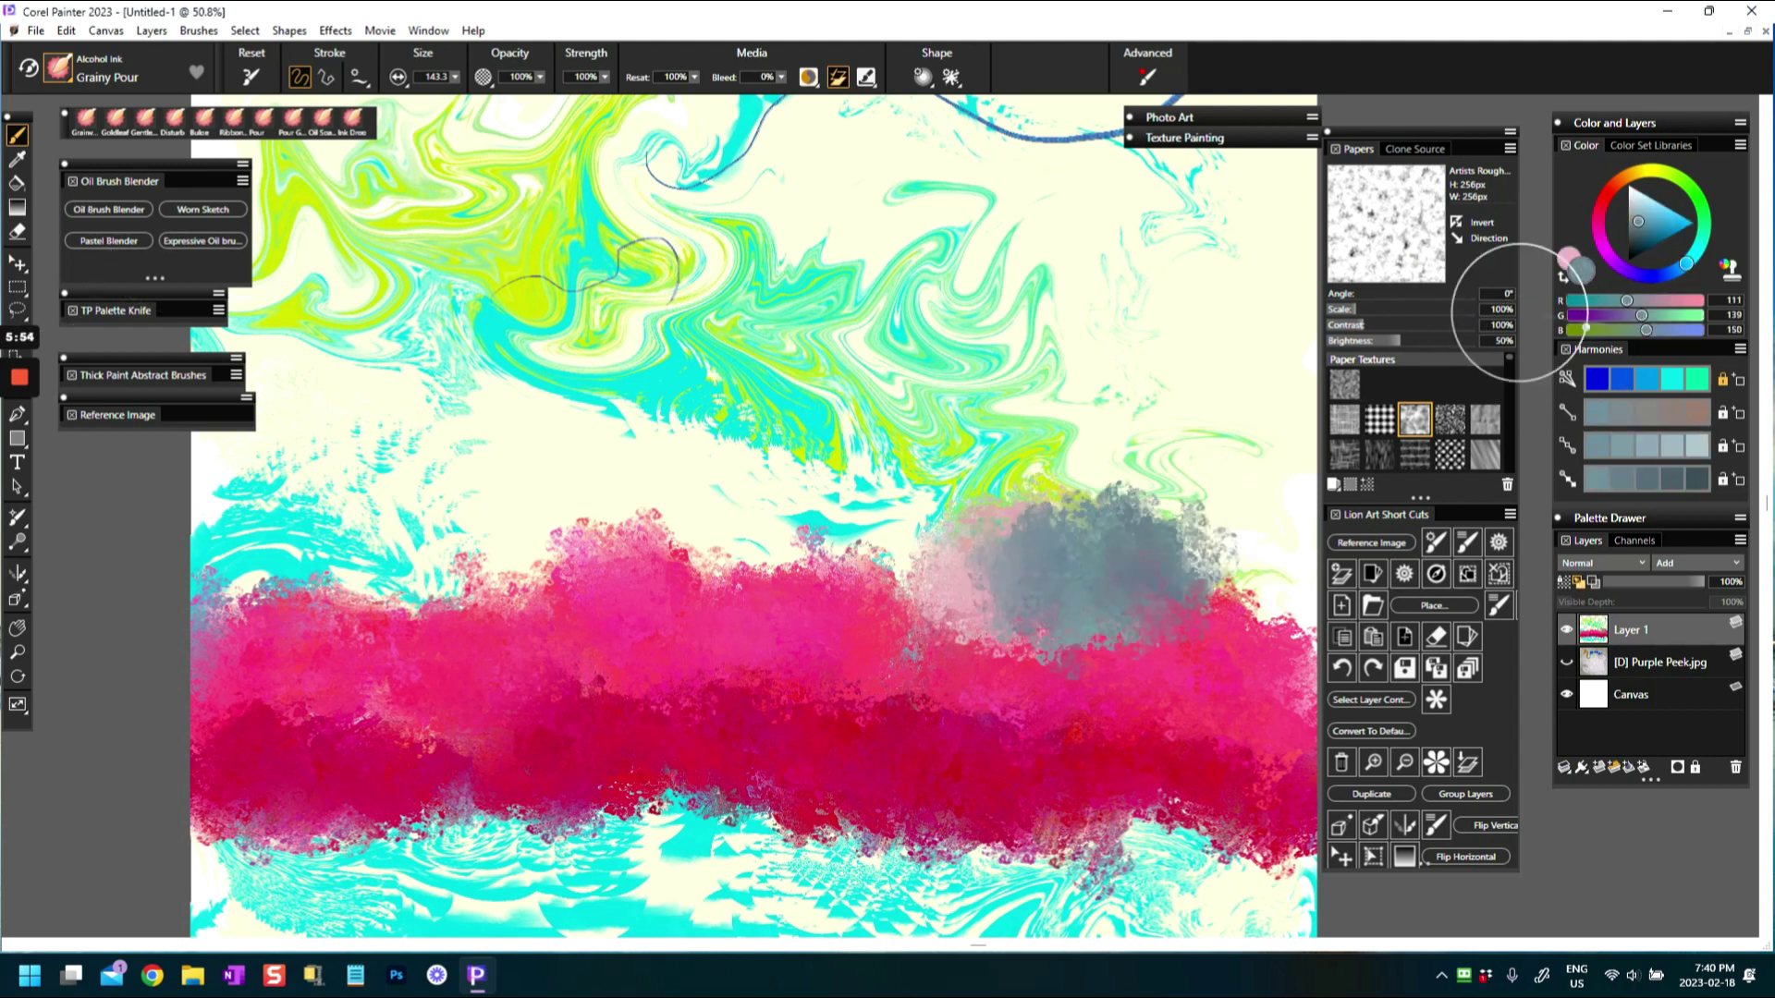
mouse_move(891, 582)
left_mouse_down()
mouse_move(776, 531)
mouse_move(481, 564)
mouse_move(369, 601)
mouse_move(203, 573)
left_mouse_up()
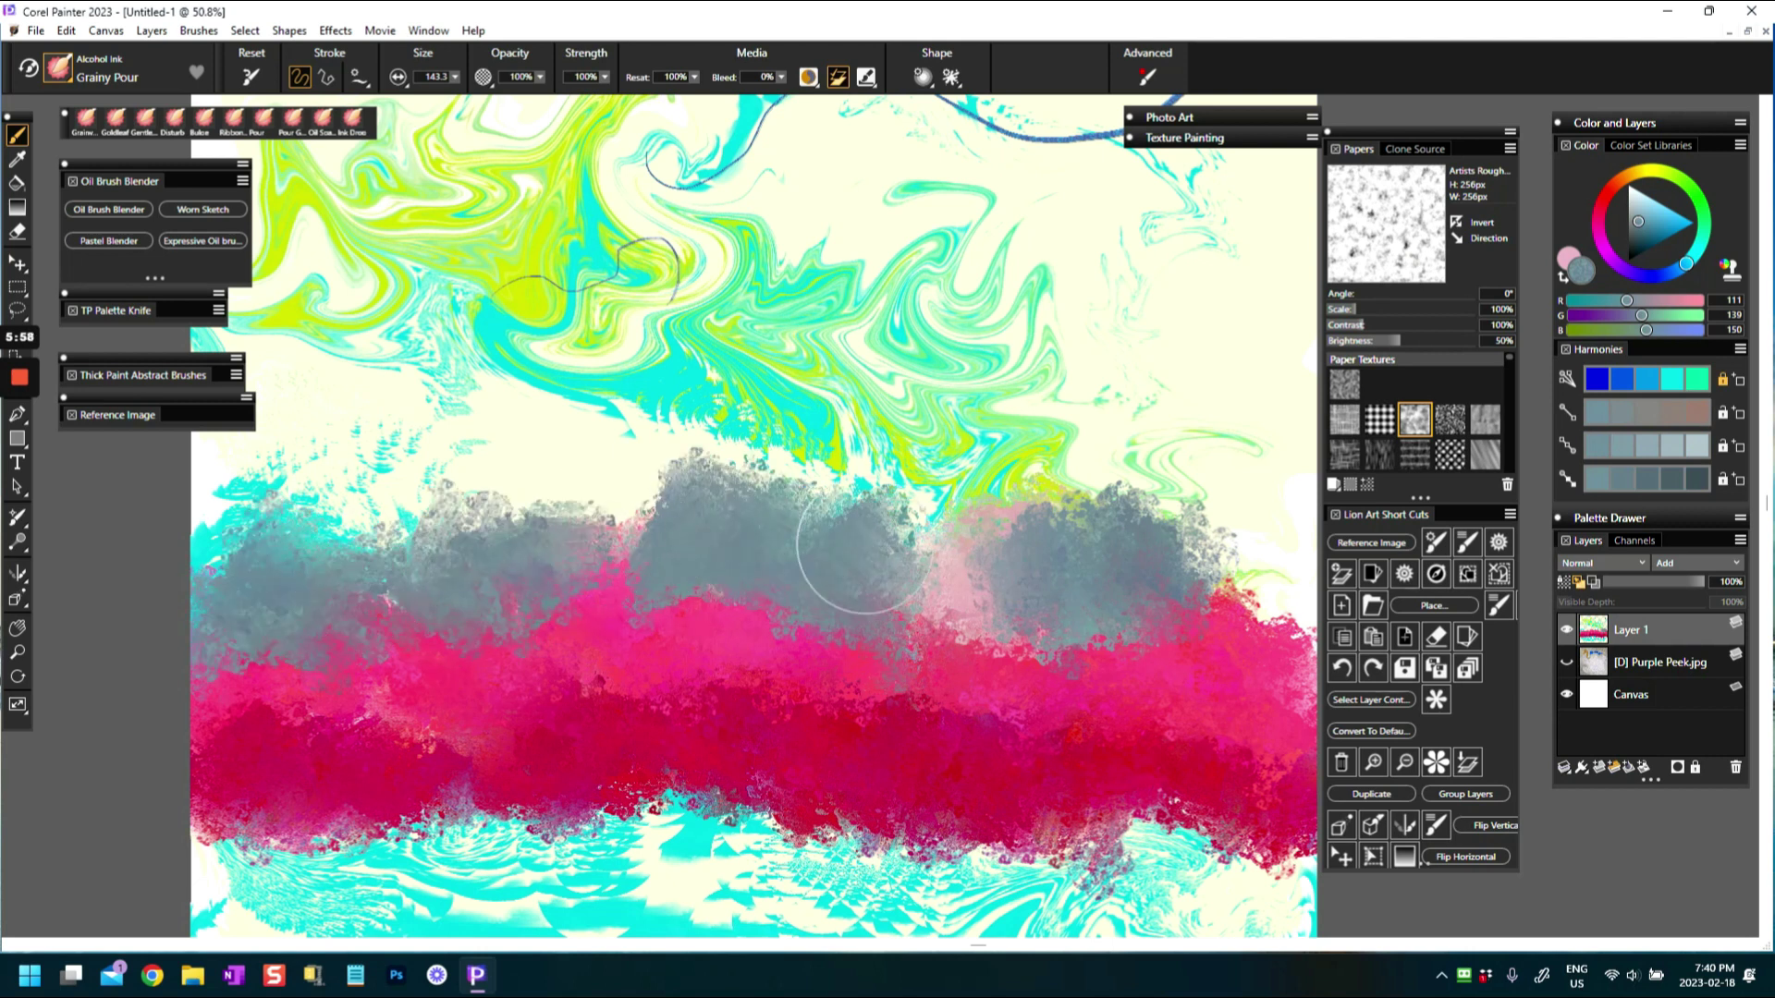
Extend the grey-blue Grainy Pour clouds to the canvas's right edge and fill them in along the left part
mouse_move(1209, 623)
left_mouse_down()
mouse_move(1242, 600)
mouse_move(1274, 612)
left_mouse_up()
left_click_drag(609, 564, 605, 541)
mouse_move(296, 568)
left_mouse_down()
mouse_move(254, 550)
mouse_move(287, 547)
left_mouse_up()
Paint pale blue (RGB 166, 213, 234) Grainy Pour clouds over the upper left of the grey-blue band and beneath the crimson band
left_click_drag(1638, 222, 1646, 201)
mouse_move(295, 517)
left_mouse_down()
mouse_move(232, 536)
mouse_move(481, 500)
mouse_move(554, 536)
left_mouse_up()
mouse_move(369, 767)
left_mouse_down()
mouse_move(297, 813)
mouse_move(277, 860)
mouse_move(582, 832)
mouse_move(869, 897)
mouse_move(1146, 859)
mouse_move(1257, 869)
mouse_move(1206, 860)
left_mouse_up()
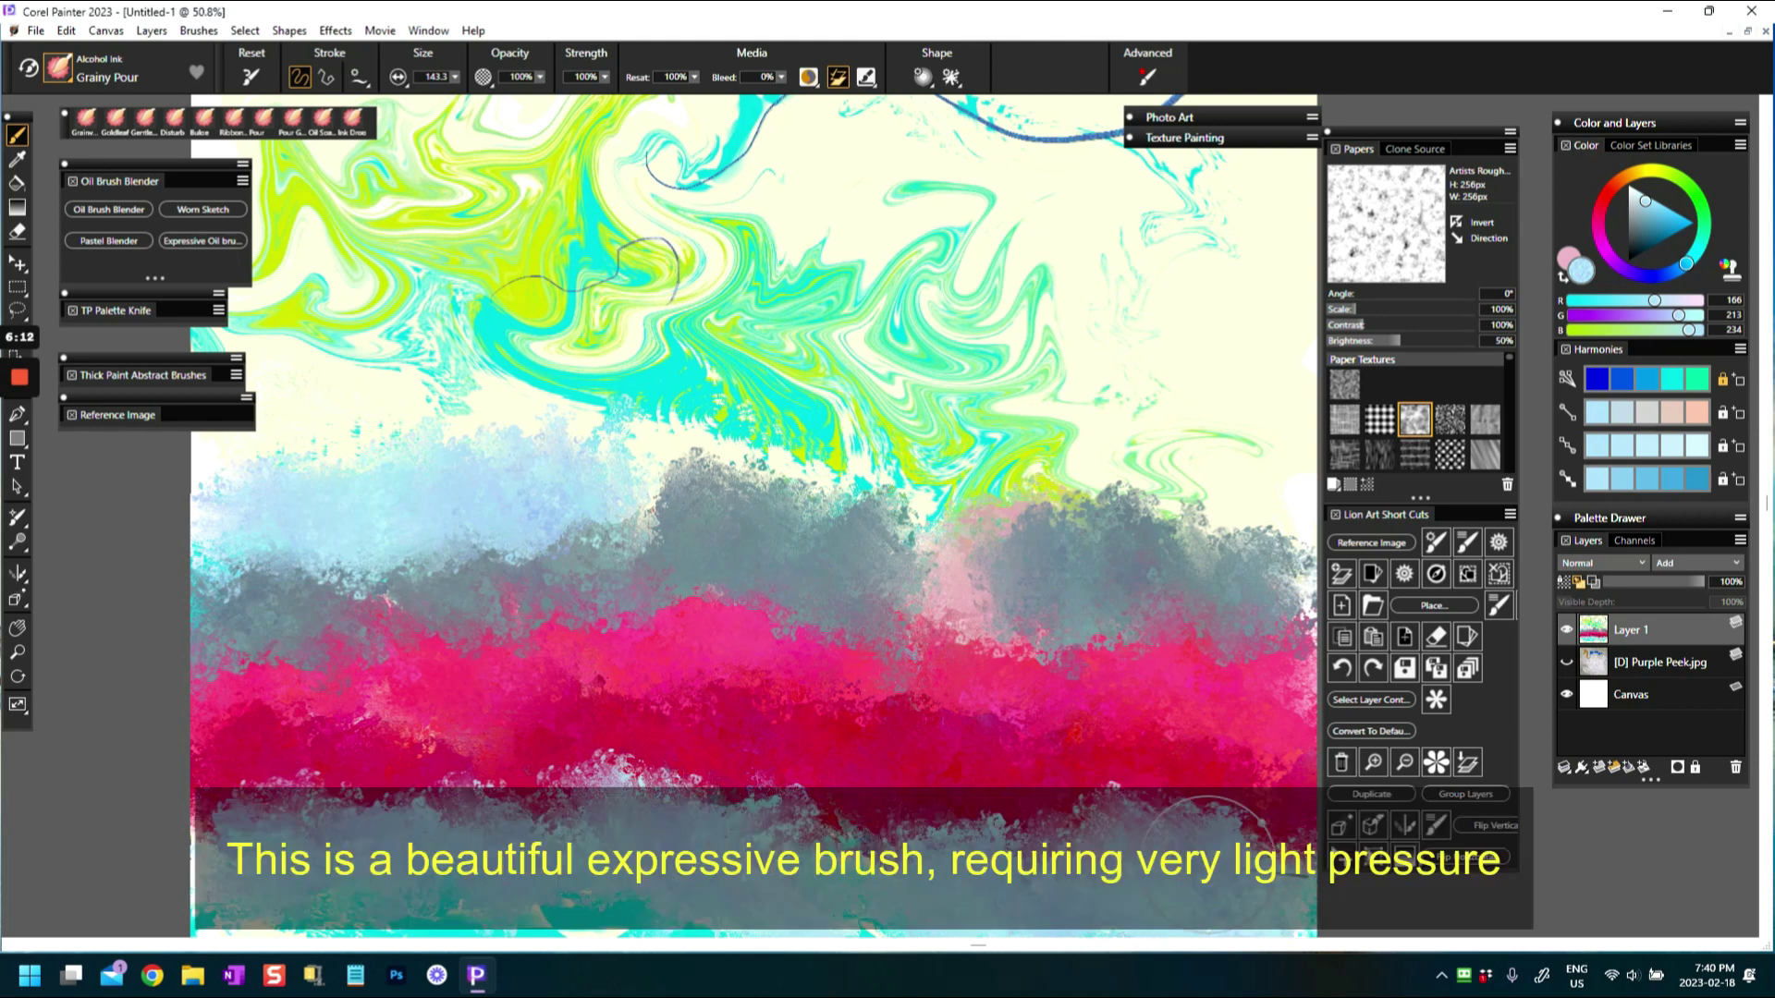
key("ctrl+minus")
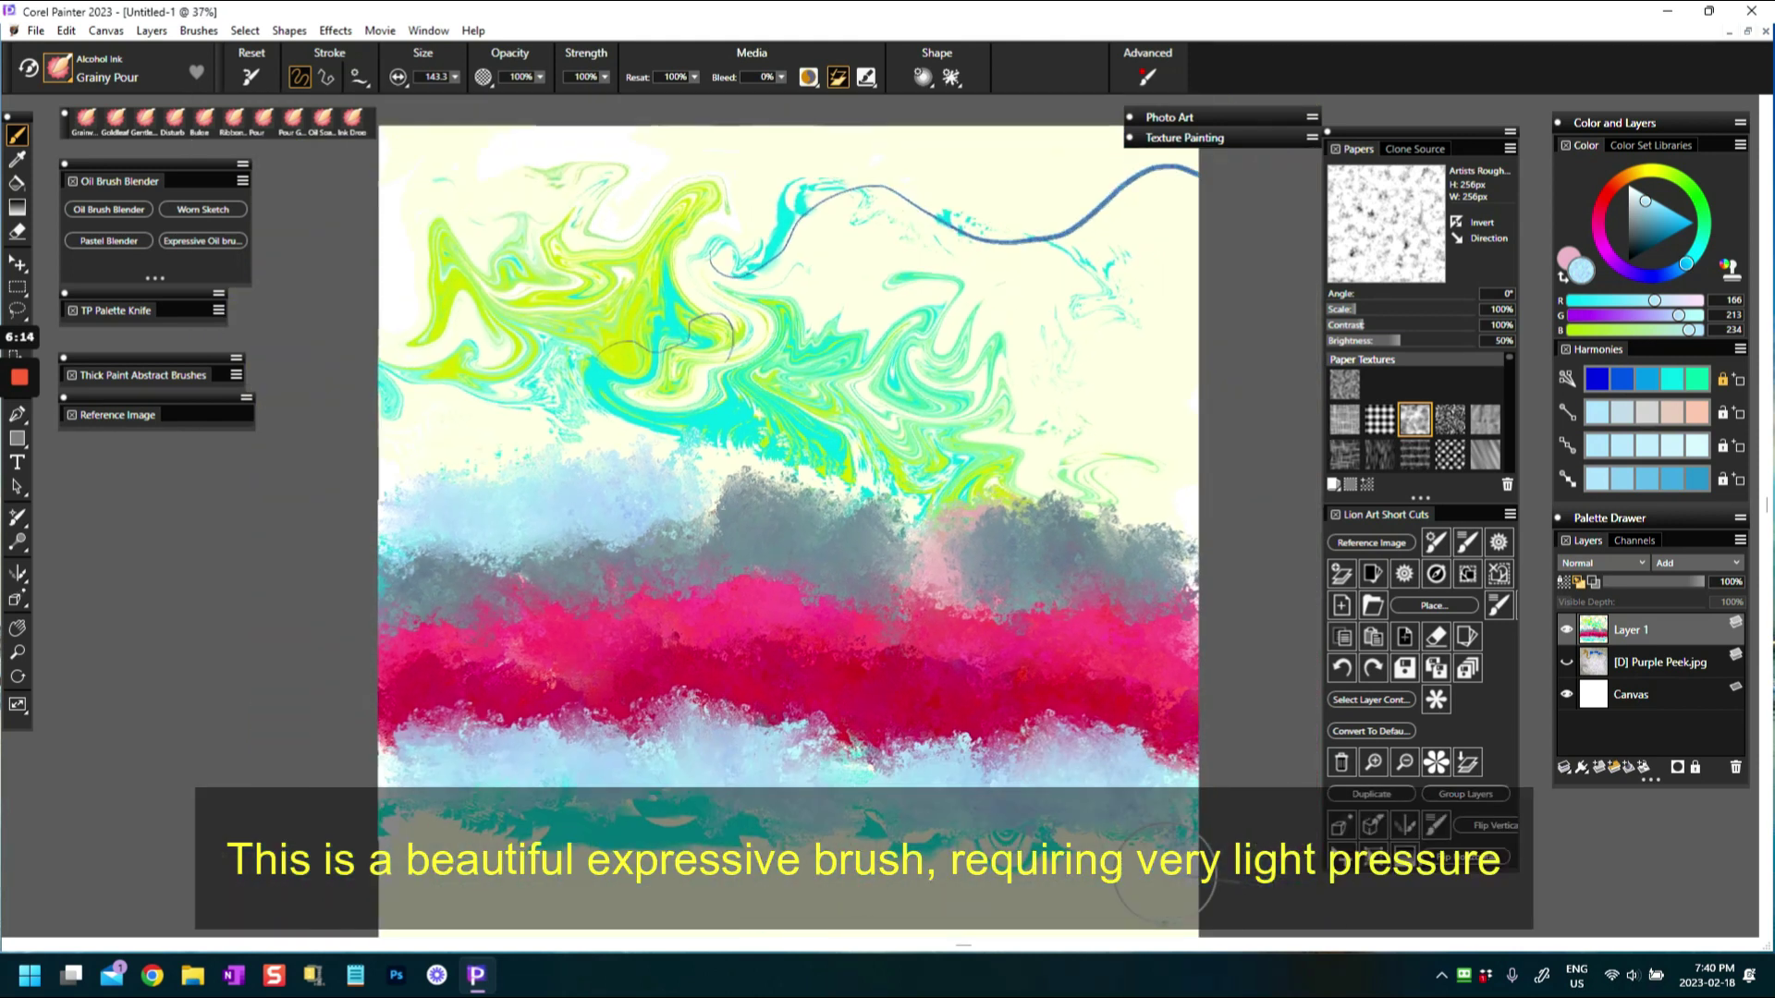
left_click_drag(605, 775, 405, 793)
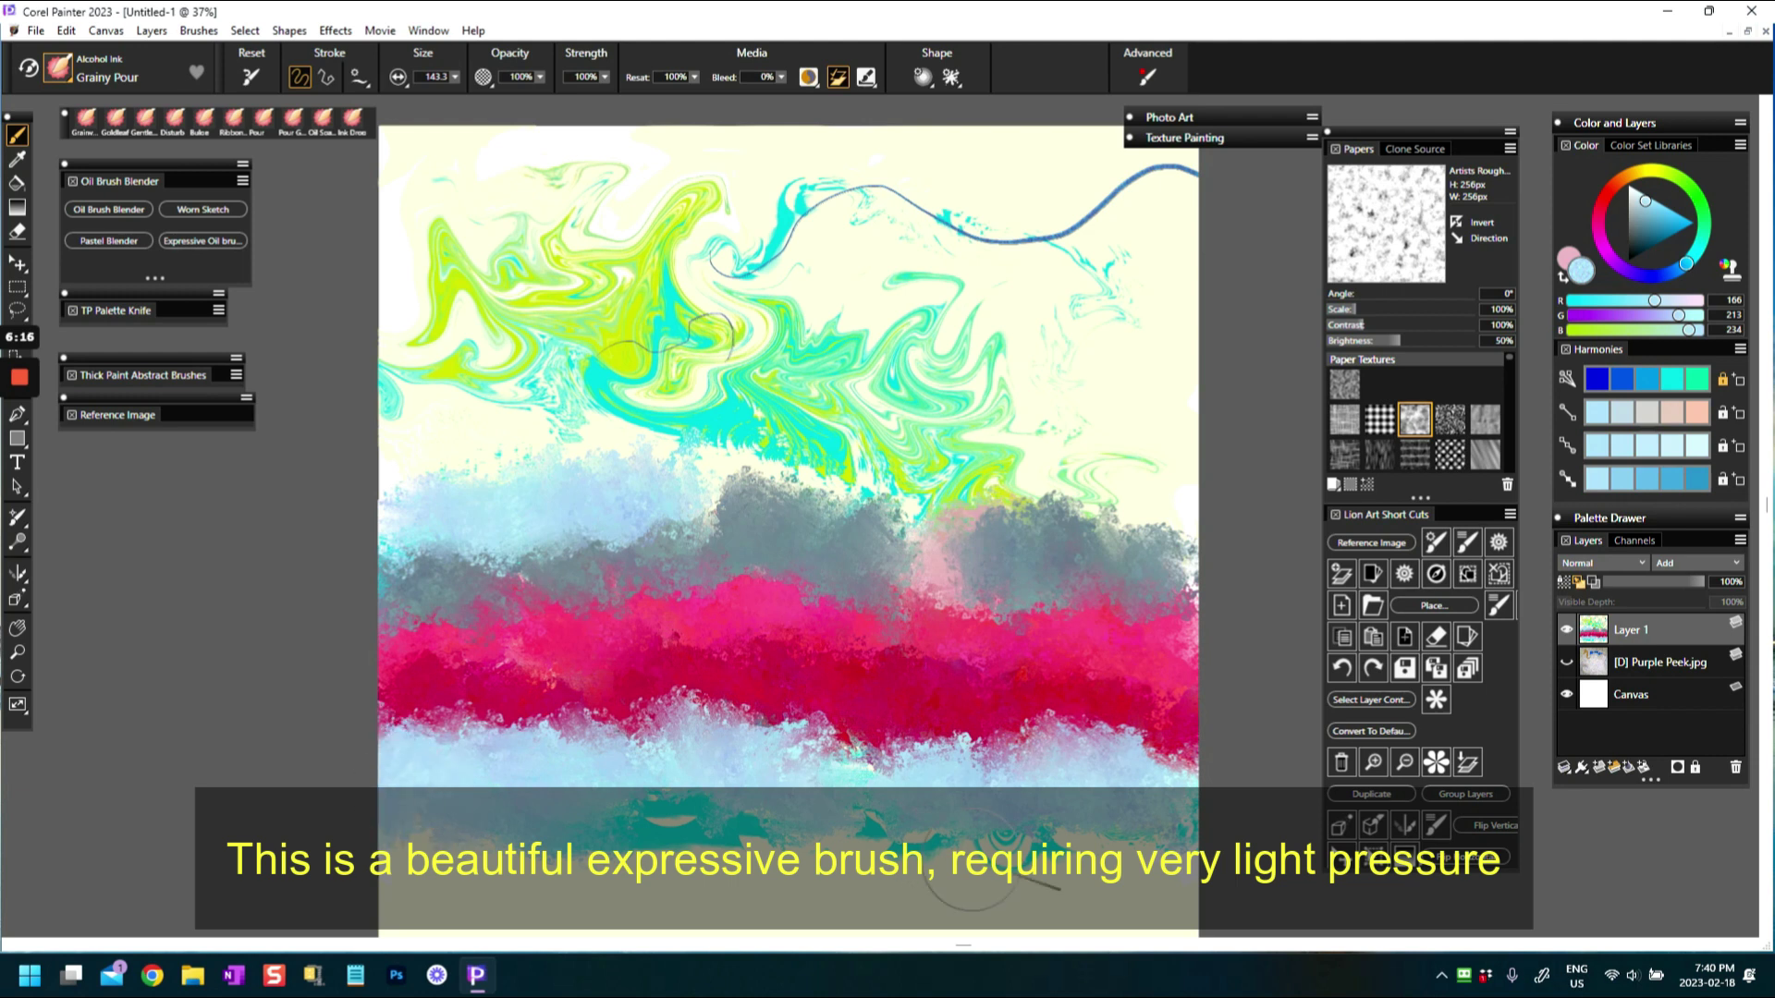
Continue the pale blue clouds above the grey-blue band through the canvas's middle and right part, covering the lower swirls
mouse_move(555, 458)
left_mouse_down()
mouse_move(656, 437)
mouse_move(670, 500)
mouse_move(694, 451)
mouse_move(714, 484)
mouse_move(736, 425)
mouse_move(760, 481)
mouse_move(786, 396)
mouse_move(789, 497)
mouse_move(856, 477)
mouse_move(885, 415)
mouse_move(901, 496)
mouse_move(938, 432)
mouse_move(934, 484)
mouse_move(996, 340)
left_mouse_up()
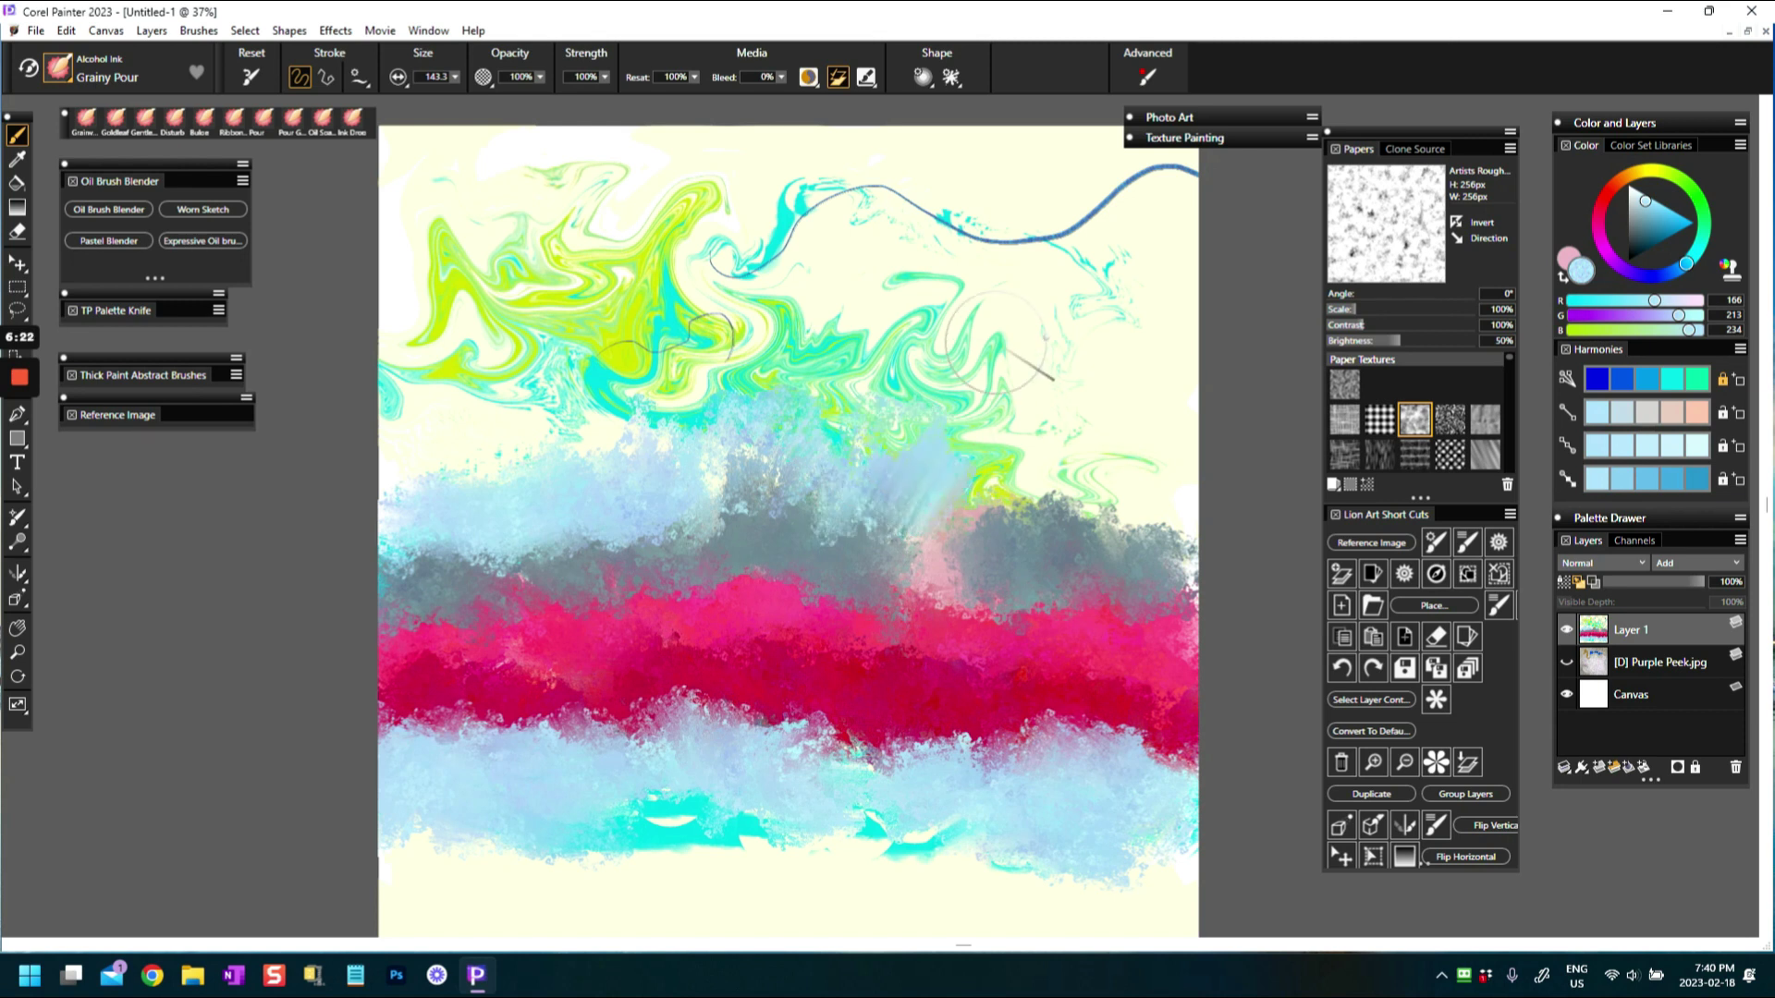
right_click(1000, 468)
left_click(967, 497)
mouse_move(967, 496)
left_mouse_down()
mouse_move(1013, 508)
mouse_move(1024, 456)
mouse_move(1114, 488)
mouse_move(1146, 467)
left_mouse_up()
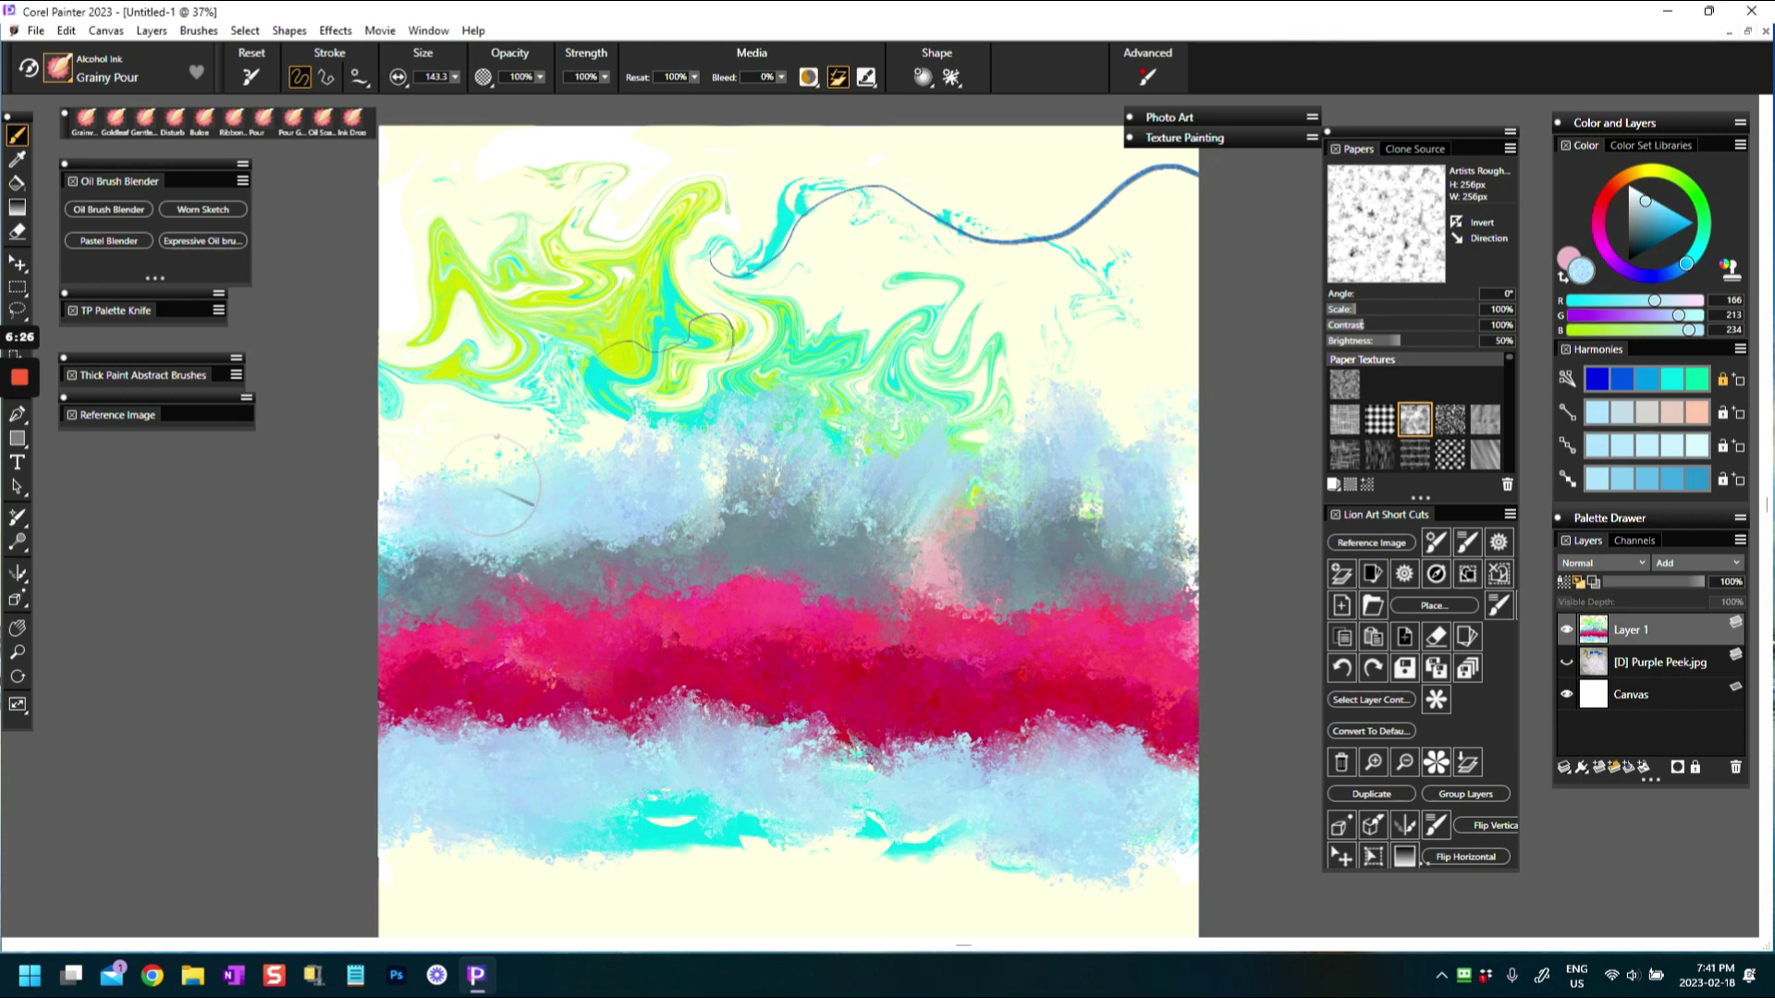
Paint near-white (RGB 247, 247, 247) highlights across the upper pale blue clouds
left_click(1562, 277)
left_click_drag(1668, 217, 1629, 188)
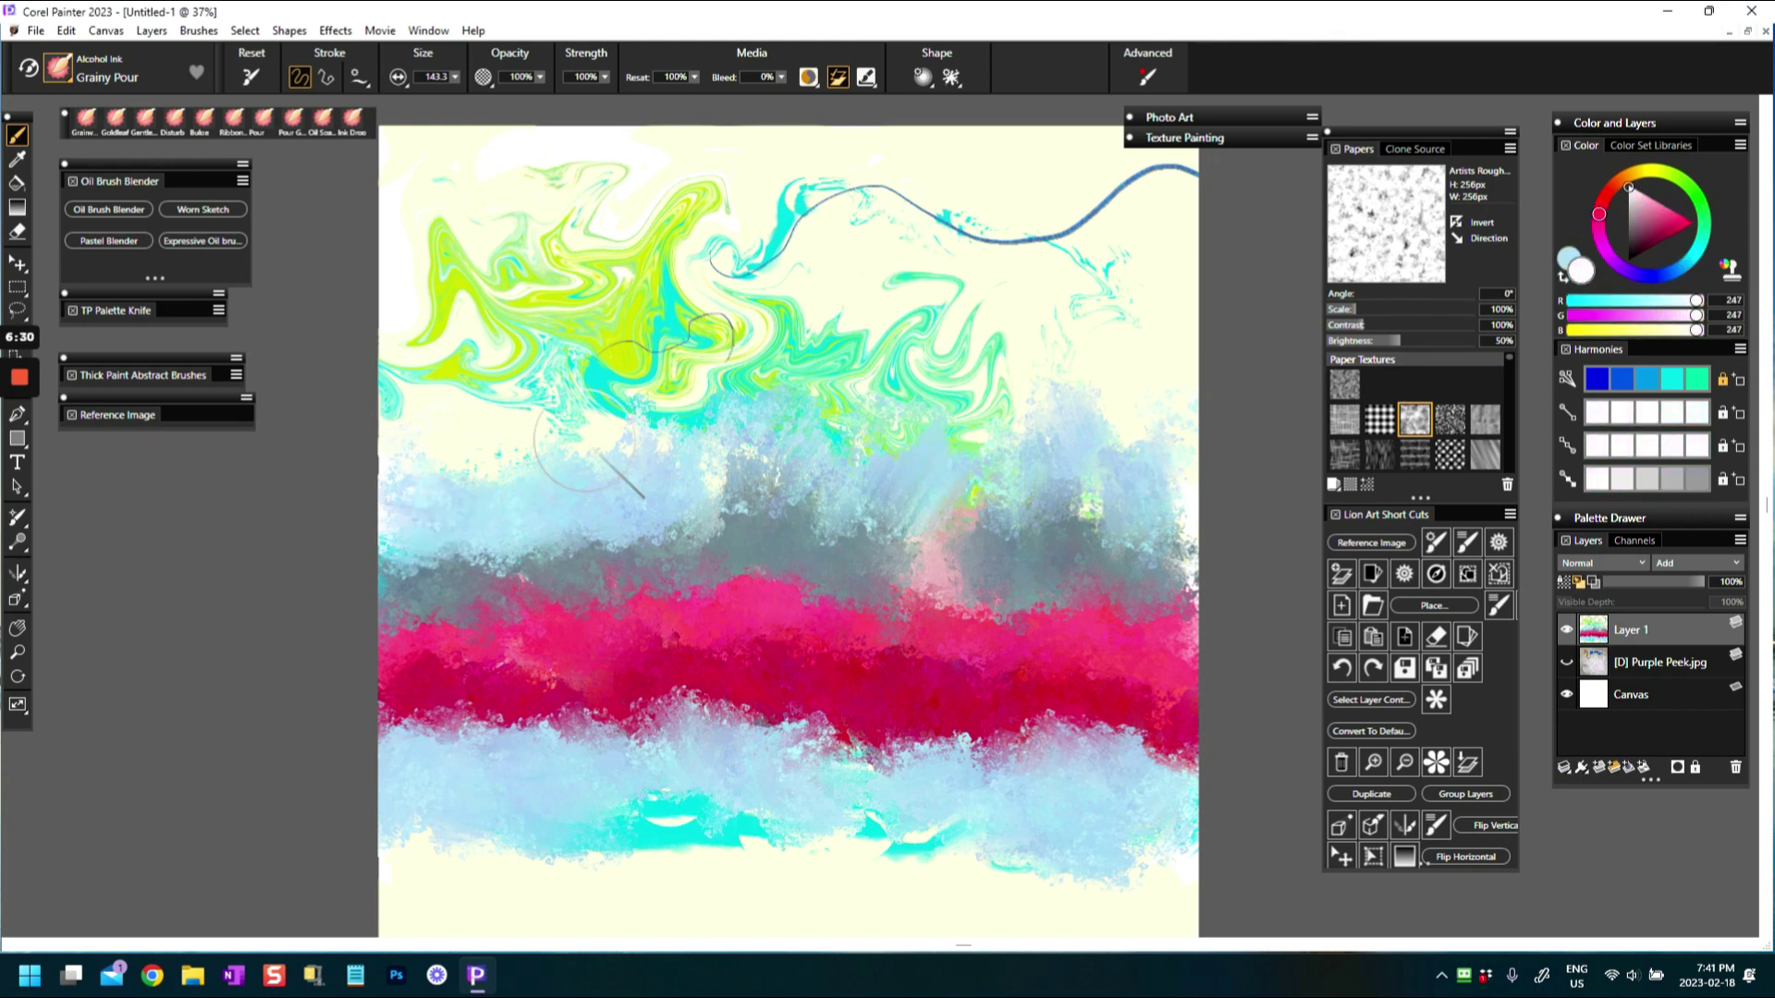
mouse_move(459, 451)
left_mouse_down()
mouse_move(680, 499)
mouse_move(695, 450)
mouse_move(913, 477)
mouse_move(918, 452)
mouse_move(1017, 483)
mouse_move(1132, 485)
left_mouse_up()
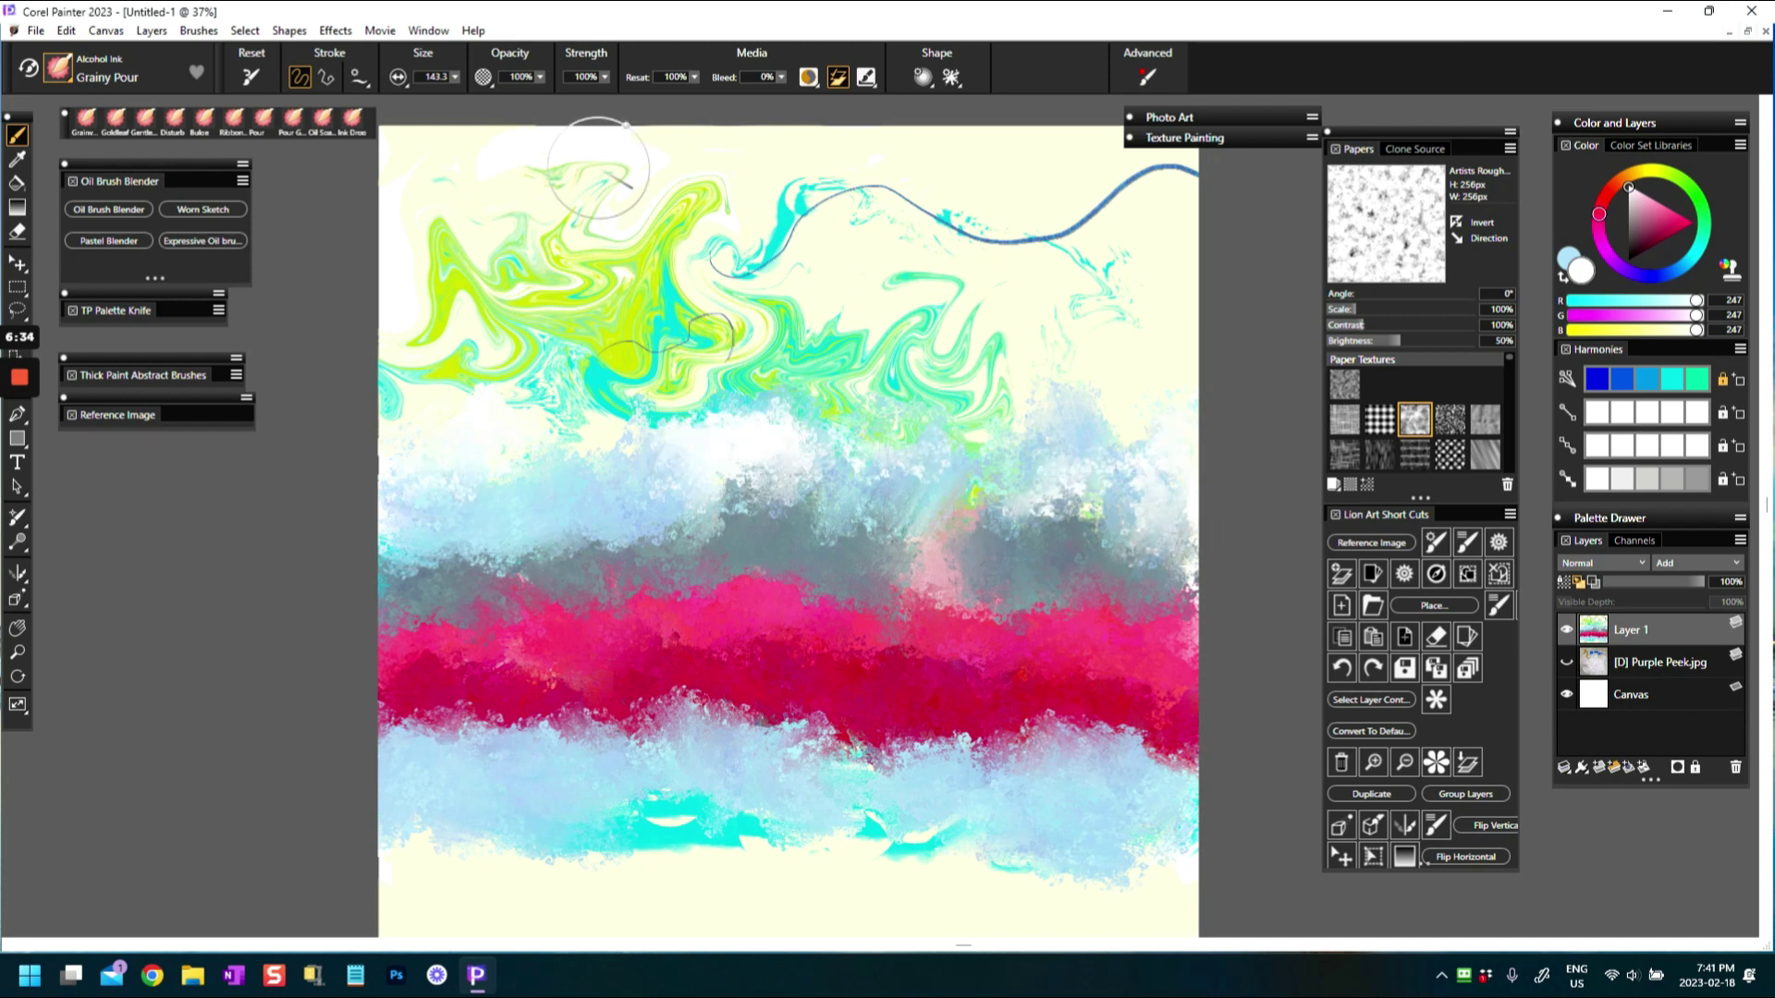
Blend more near-white paint into the cloud bands, first with Reset at 12% and again with Reset at 0%
left_click(695, 81)
left_click(635, 98)
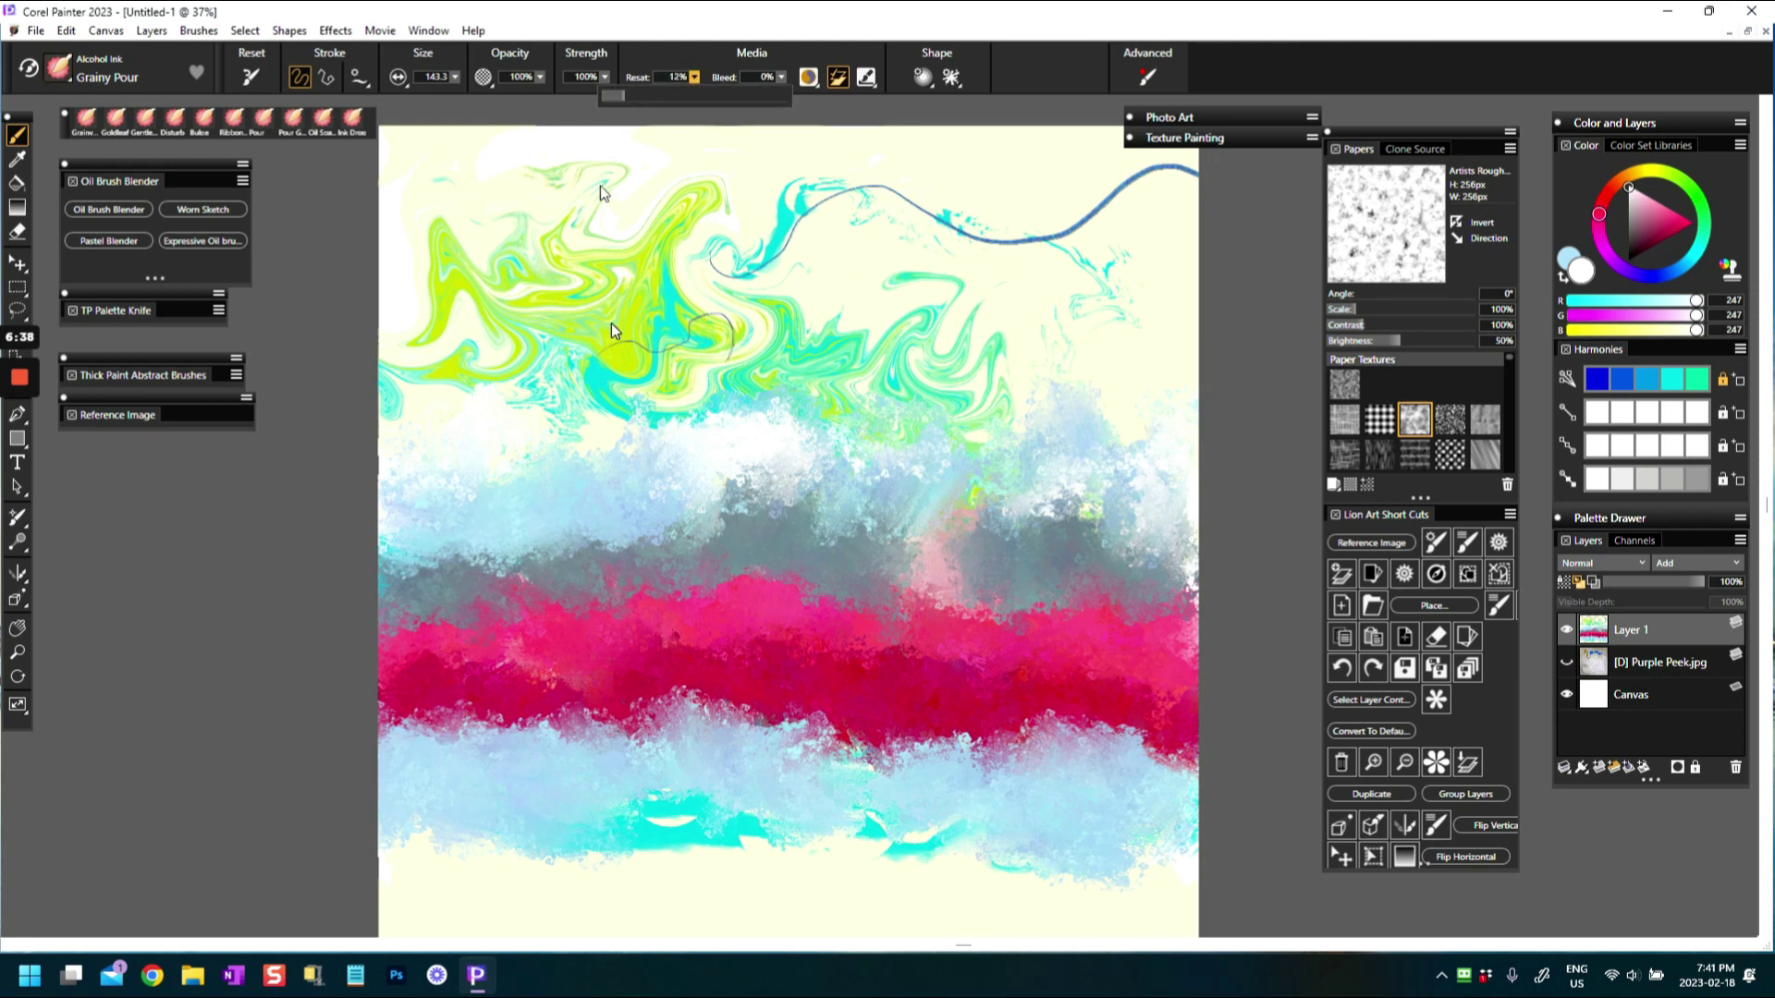
mouse_move(588, 589)
left_mouse_down()
mouse_move(628, 548)
mouse_move(733, 534)
mouse_move(758, 494)
mouse_move(832, 536)
mouse_move(872, 486)
mouse_move(814, 518)
mouse_move(786, 499)
left_mouse_up()
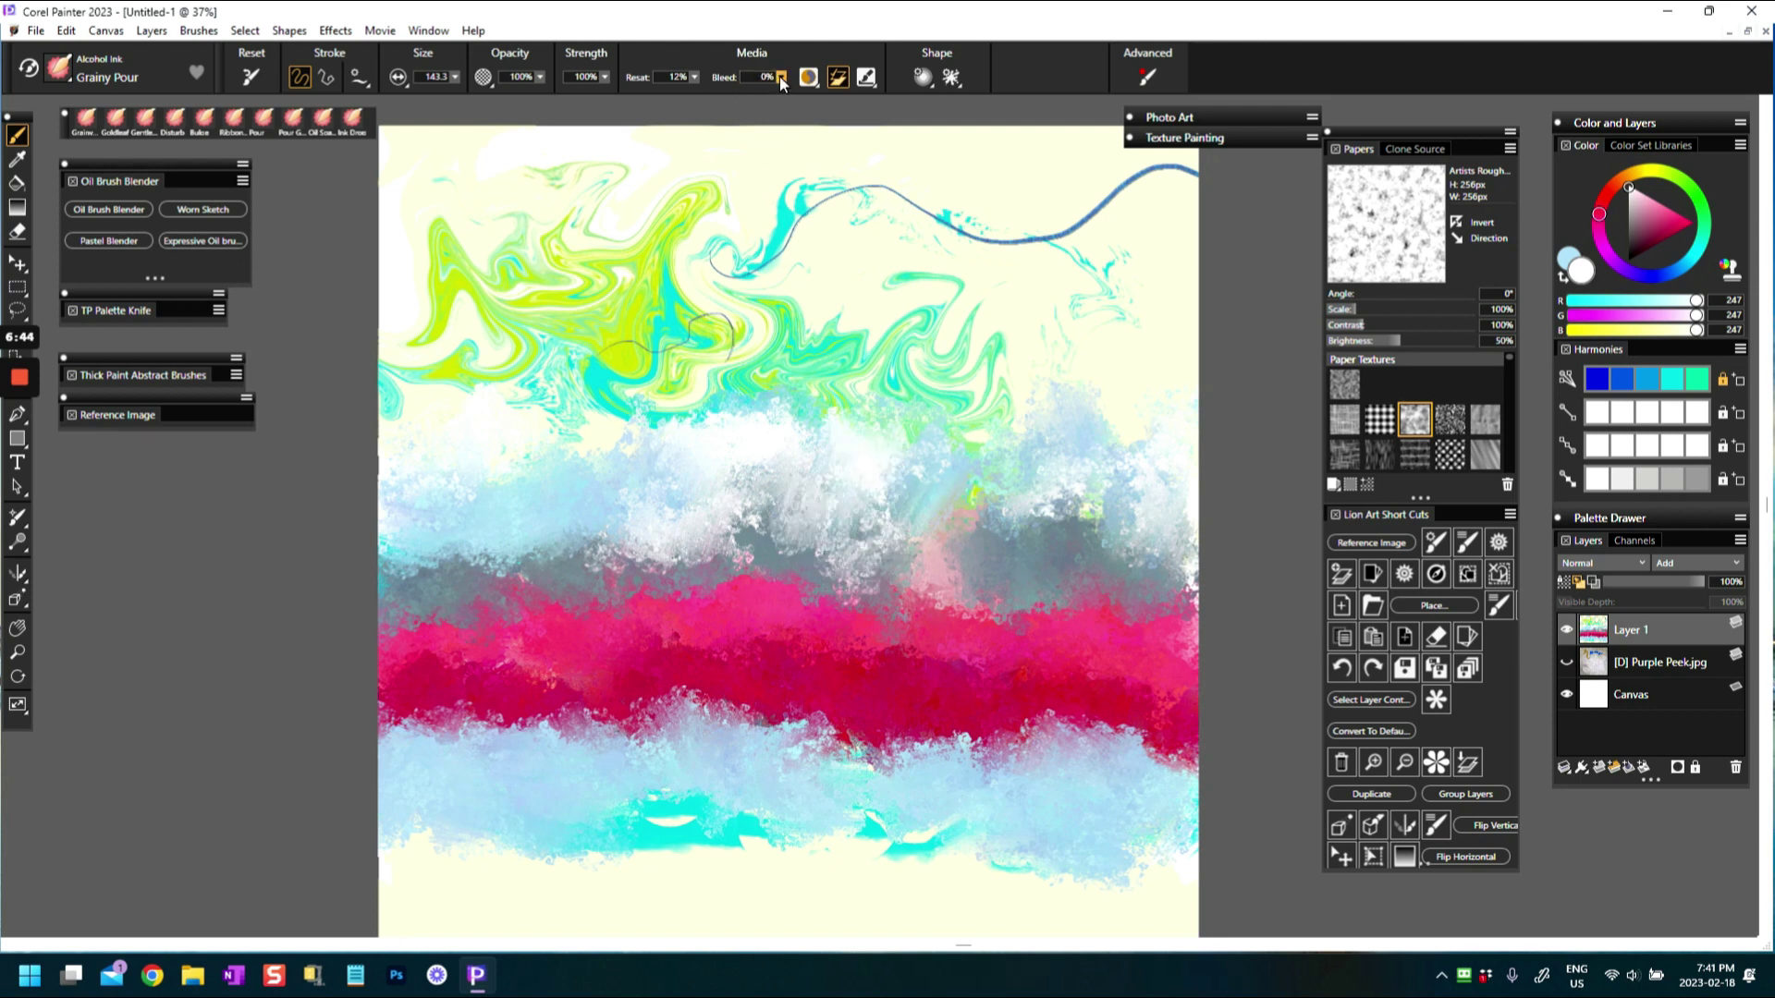
left_click(694, 77)
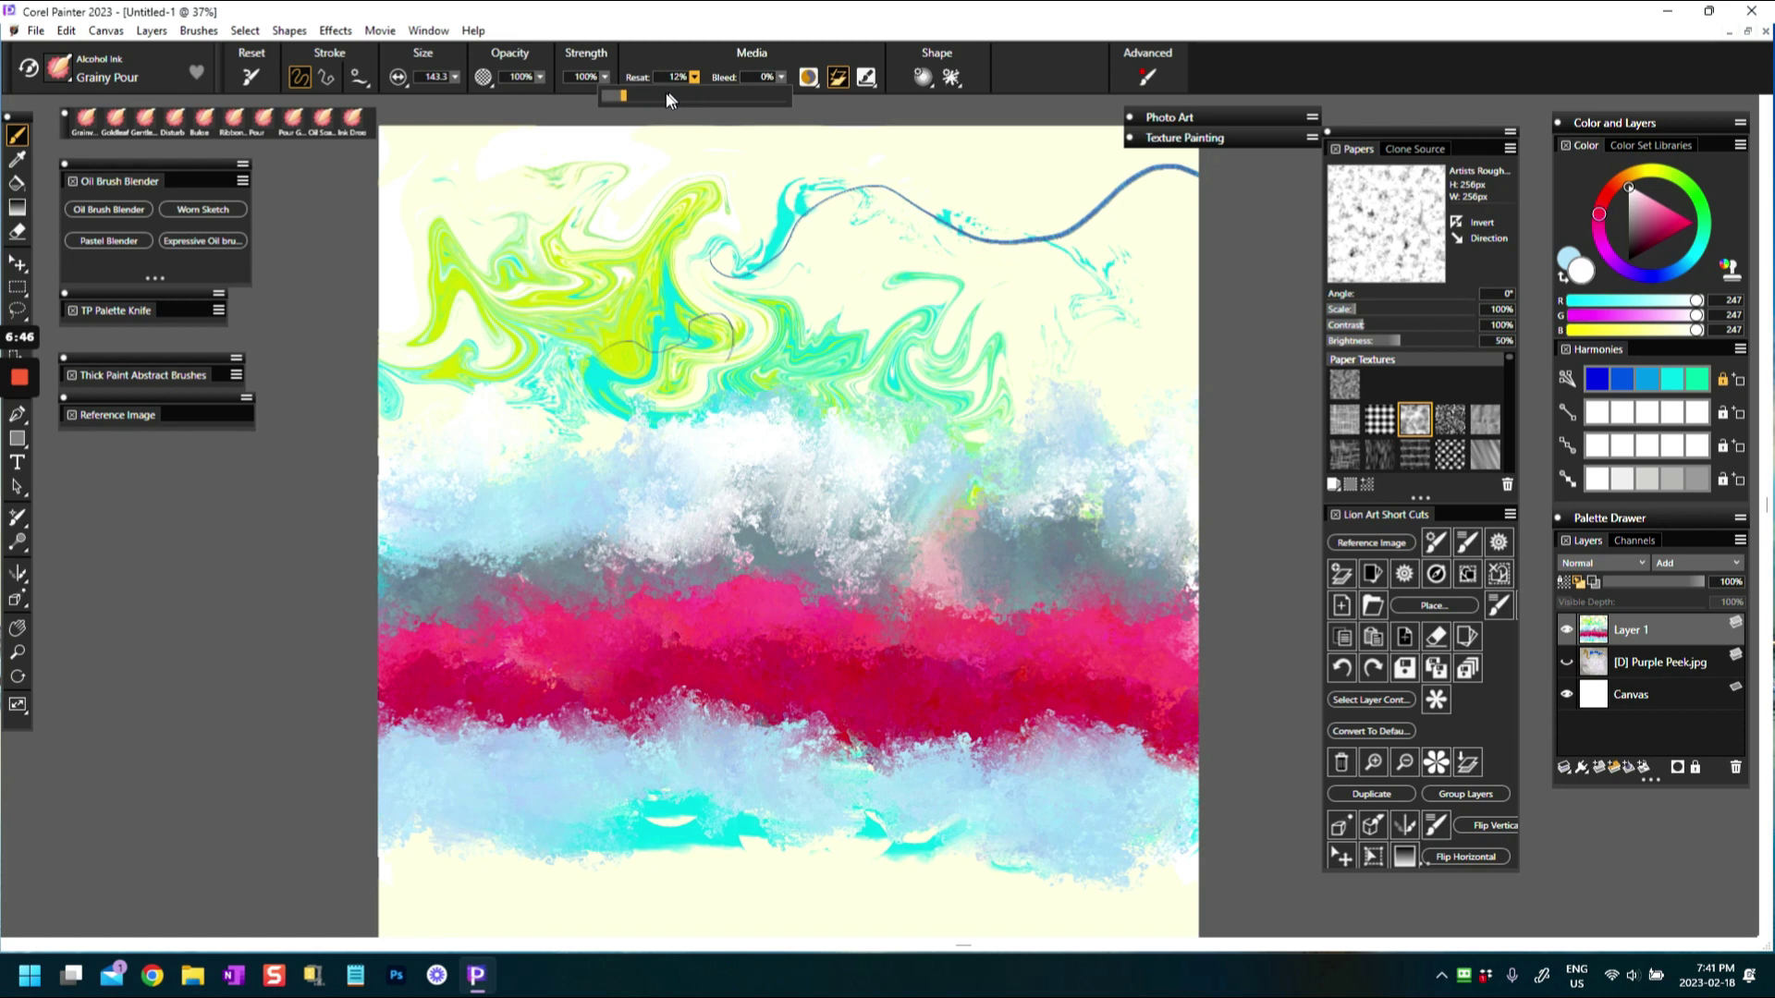
mouse_move(377, 515)
left_mouse_down()
mouse_move(456, 613)
mouse_move(395, 586)
mouse_move(417, 638)
mouse_move(402, 558)
mouse_move(489, 636)
mouse_move(448, 563)
mouse_move(428, 619)
mouse_move(385, 540)
mouse_move(416, 669)
mouse_move(404, 661)
mouse_move(497, 617)
mouse_move(506, 642)
mouse_move(498, 607)
mouse_move(580, 554)
mouse_move(425, 550)
mouse_move(545, 567)
mouse_move(399, 511)
mouse_move(483, 471)
mouse_move(580, 578)
mouse_move(629, 528)
mouse_move(787, 525)
mouse_move(793, 480)
mouse_move(992, 479)
mouse_move(867, 462)
mouse_move(957, 497)
mouse_move(1114, 469)
mouse_move(1193, 504)
left_mouse_up()
Paint pink (RGB 255, 100, 152) Grainy Pour clouds over the pale blue band from the left edge to the right edge
left_click(1668, 207)
left_click_drag(883, 471, 386, 462)
mouse_move(1035, 536)
left_mouse_down()
mouse_move(1109, 499)
mouse_move(1164, 521)
mouse_move(1176, 351)
left_mouse_up()
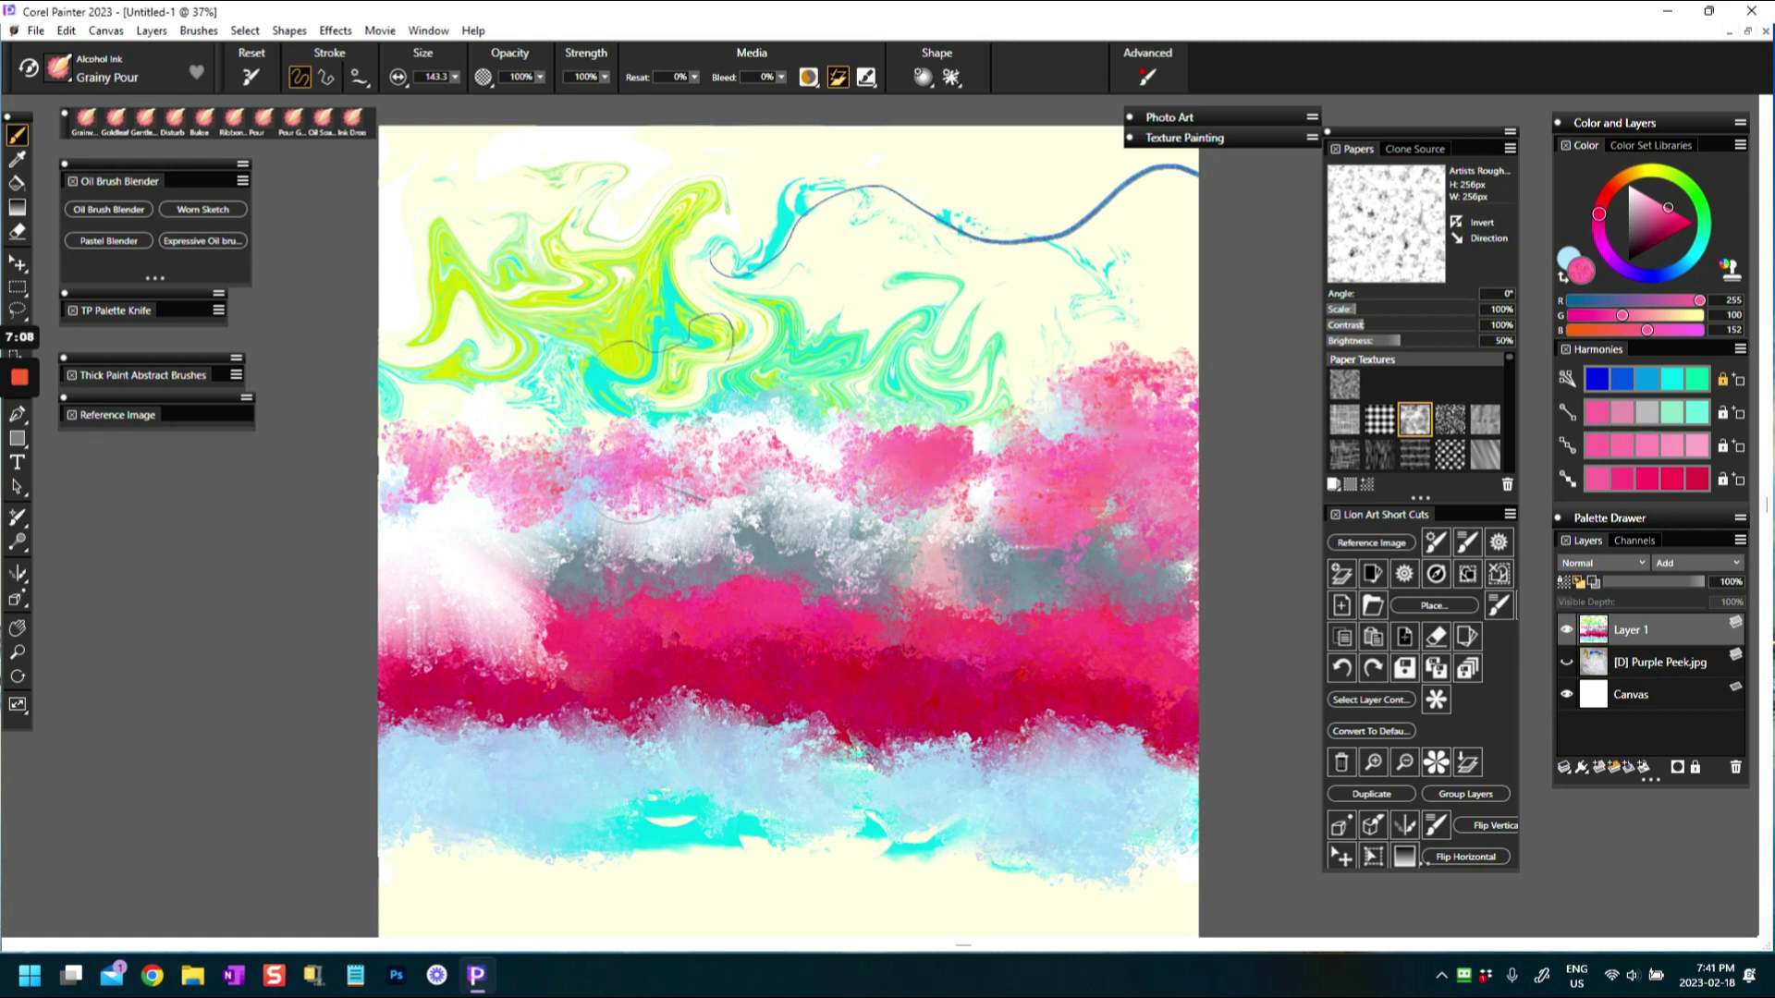
left_click_drag(462, 434, 397, 397)
left_click_drag(499, 541, 395, 534)
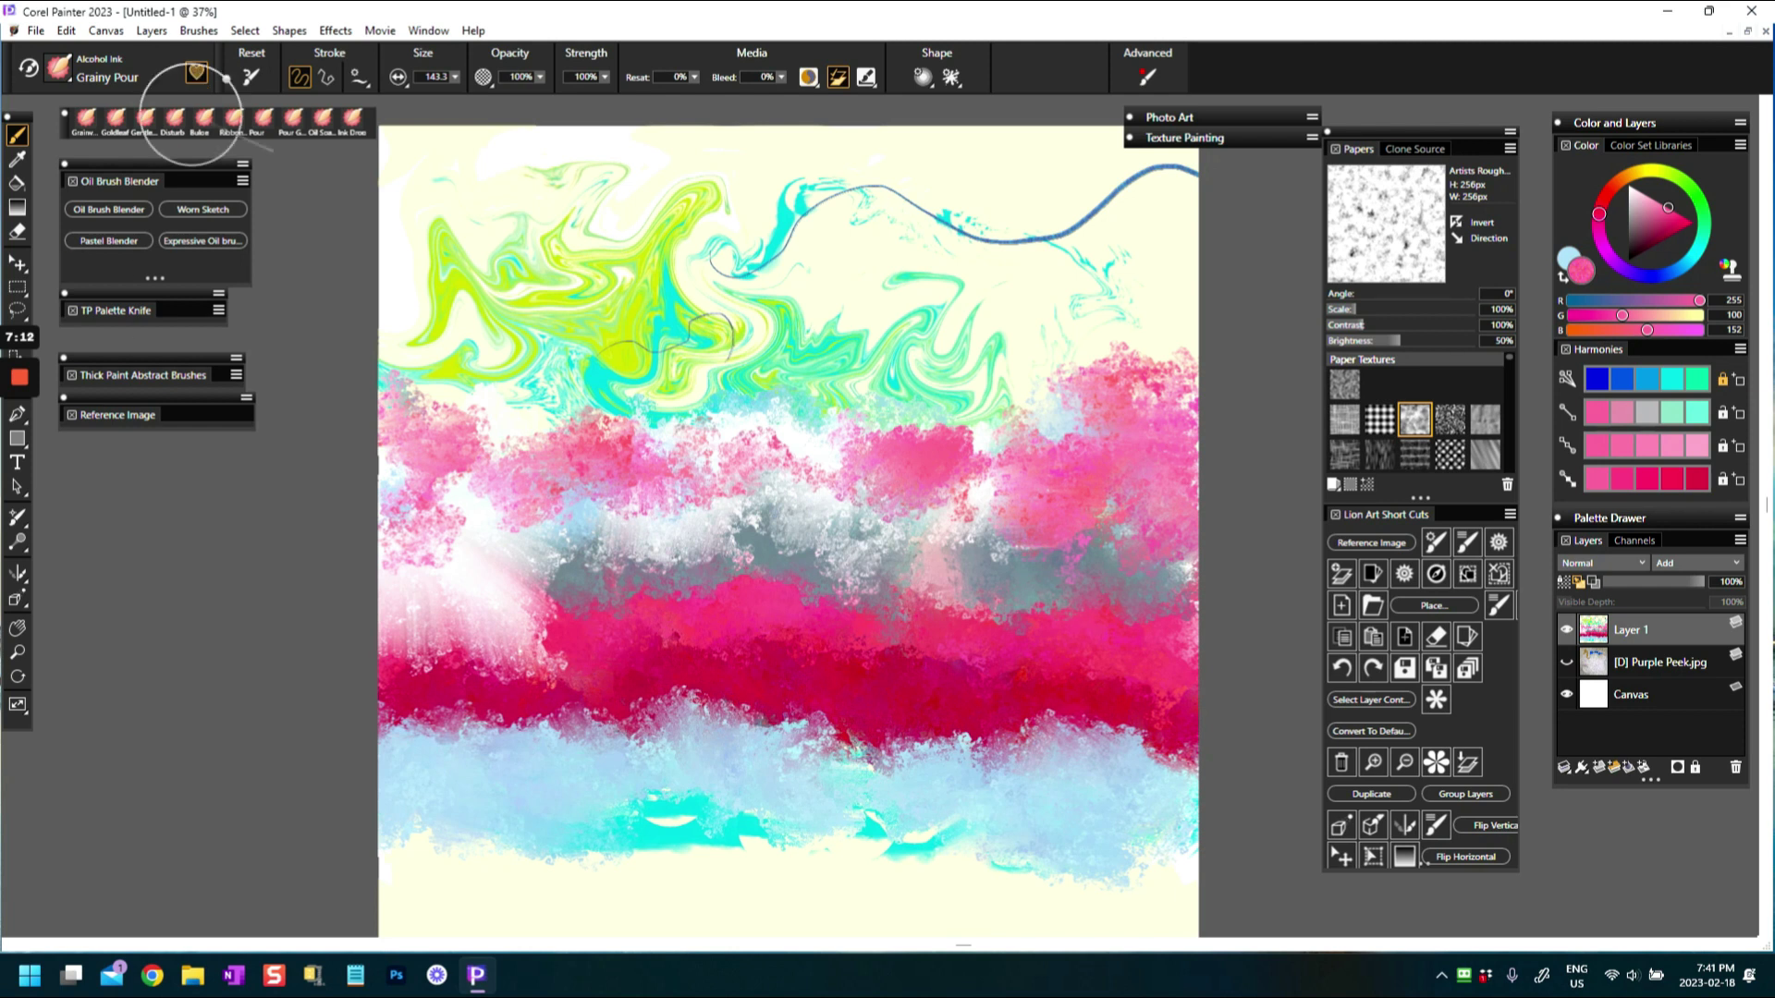
Paint violet-blue (RGB 110, 135, 216) cloud patches along the upper edge of the pink clouds
left_click_drag(1669, 220, 1659, 218)
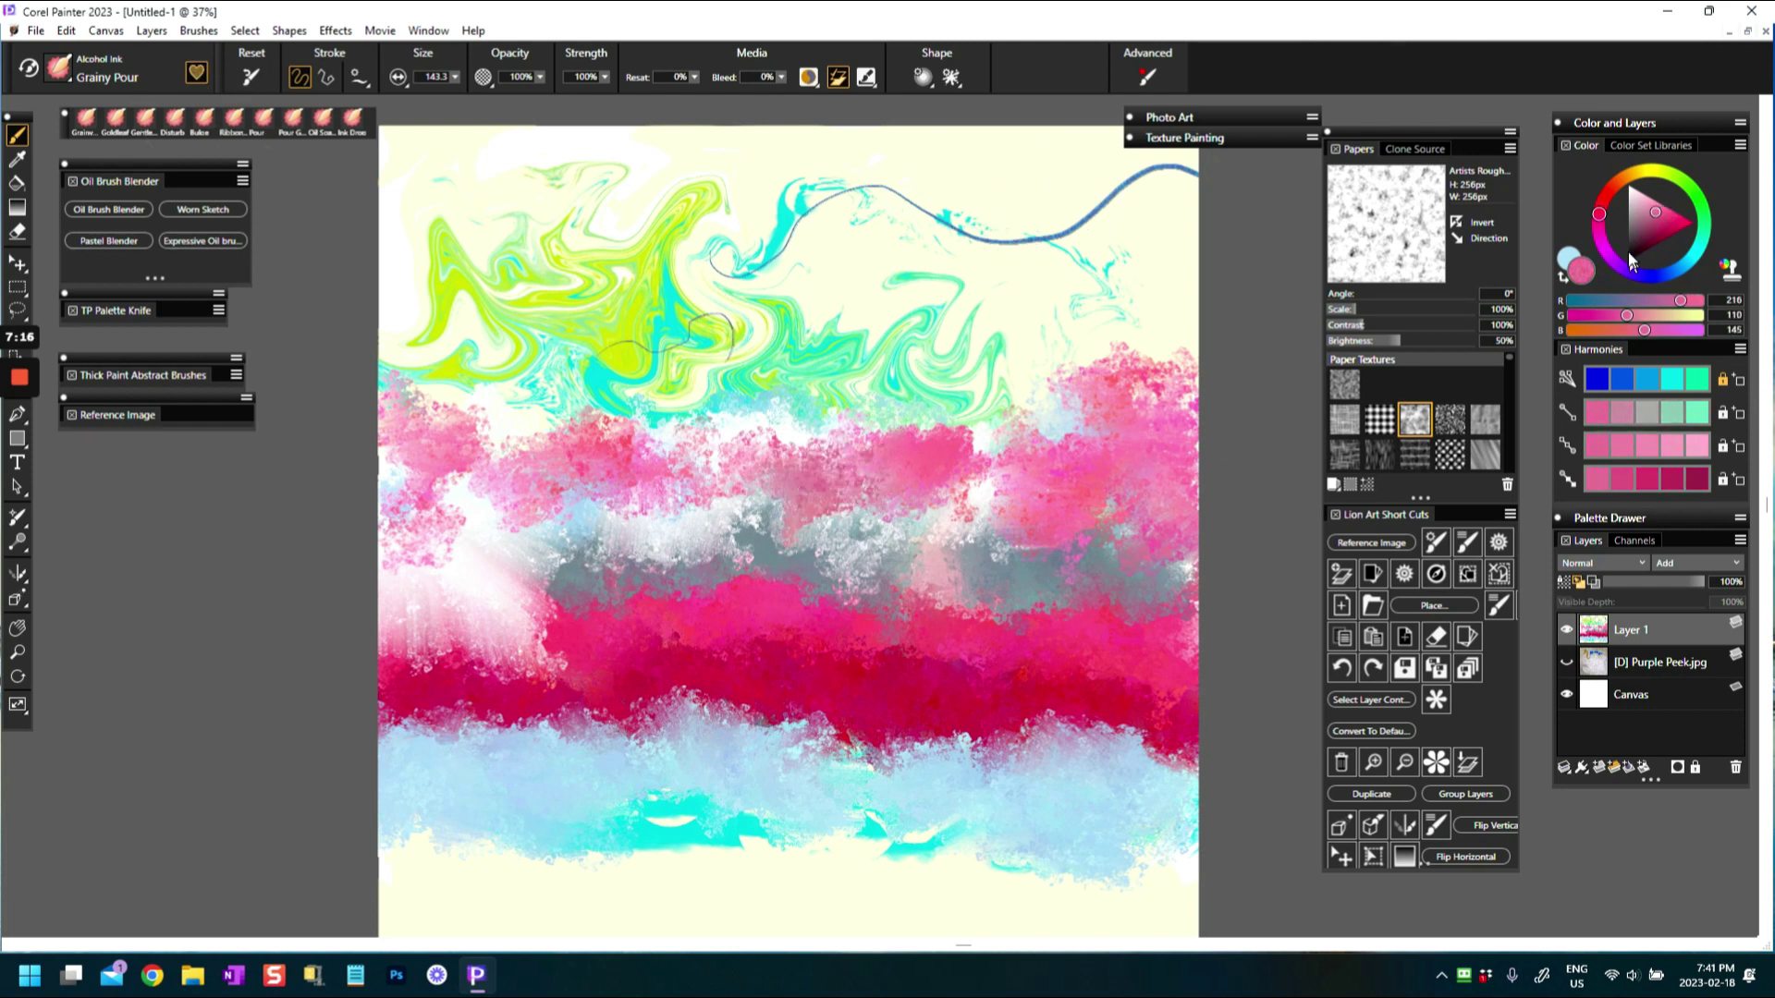
left_click(1660, 277)
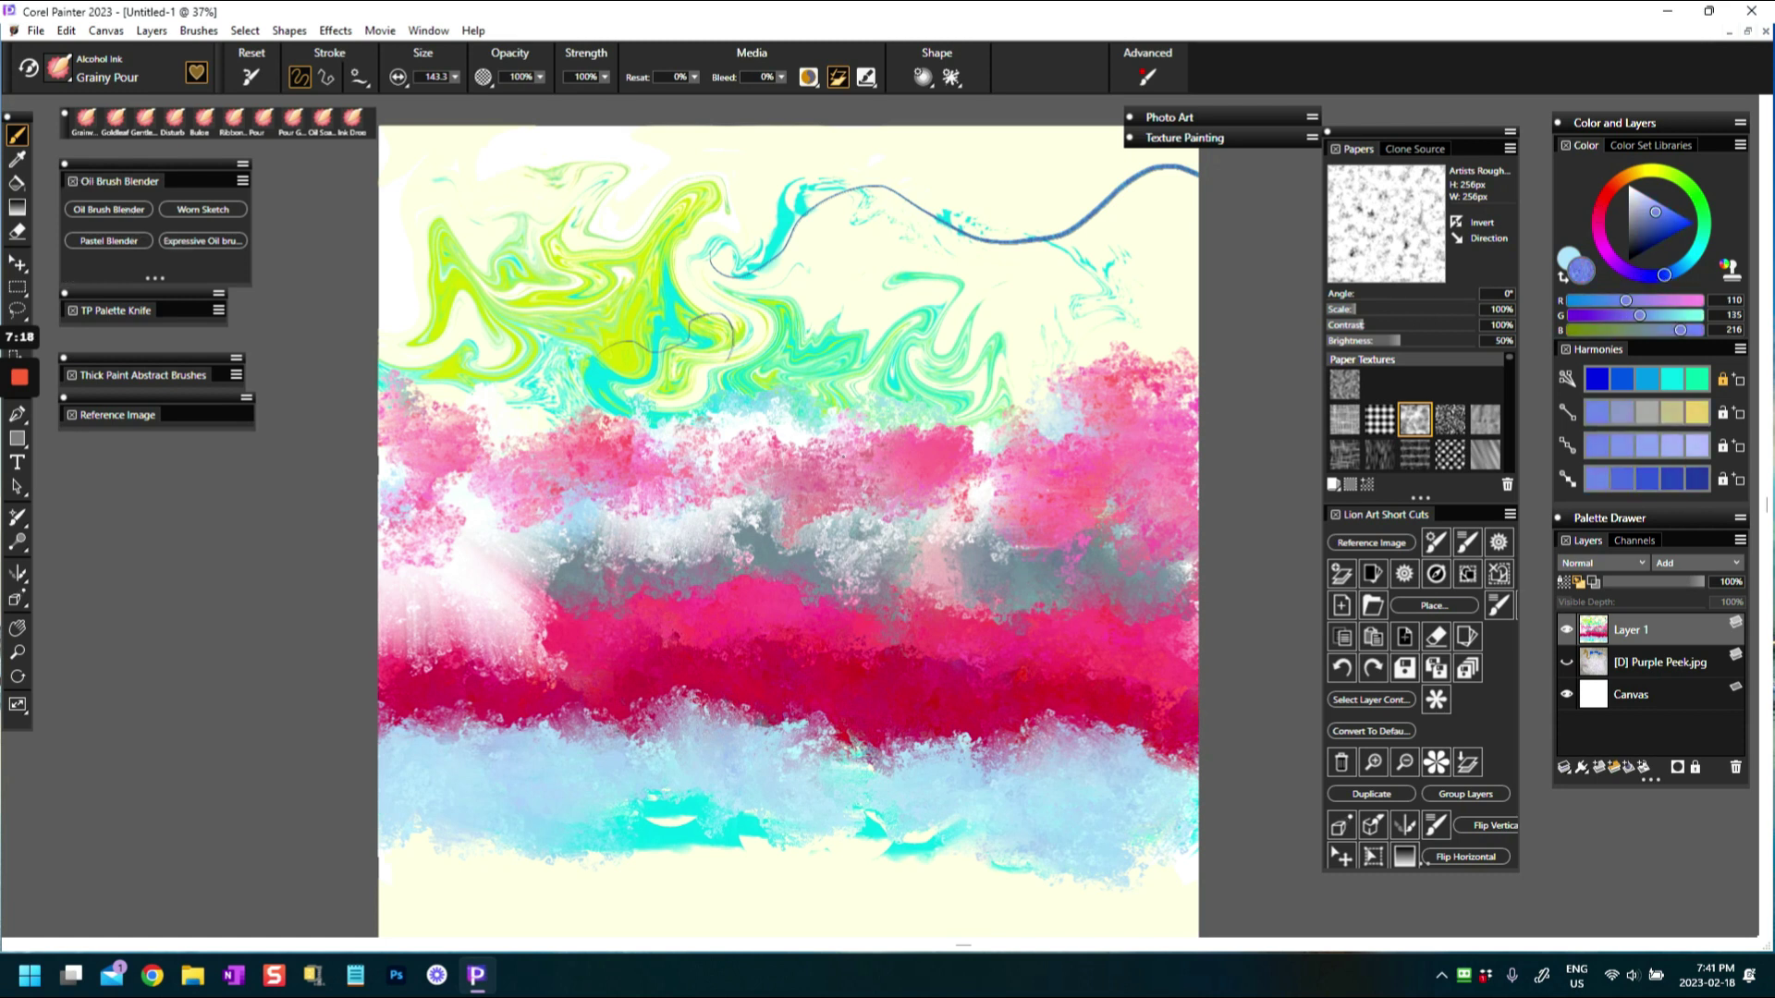
left_click_drag(795, 462, 925, 430)
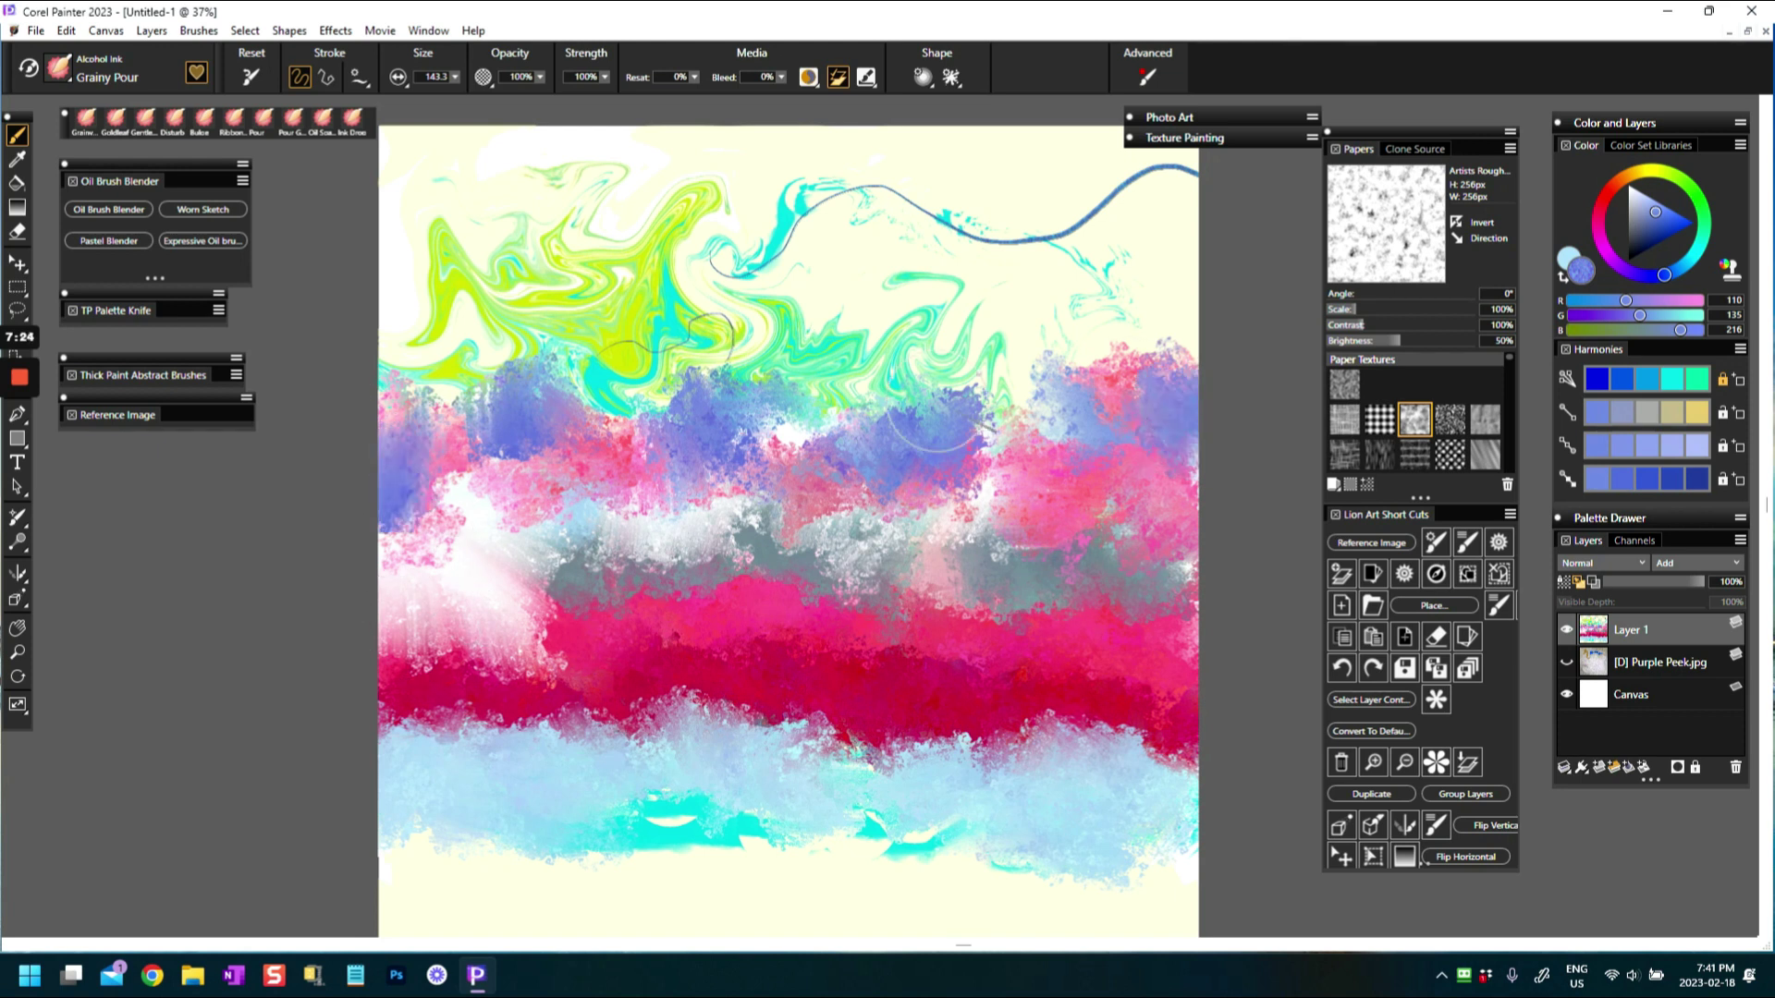
Switch to the Ink Drop brush and place a violet-blue drop just above the clouds, right of centre
left_click(61, 67)
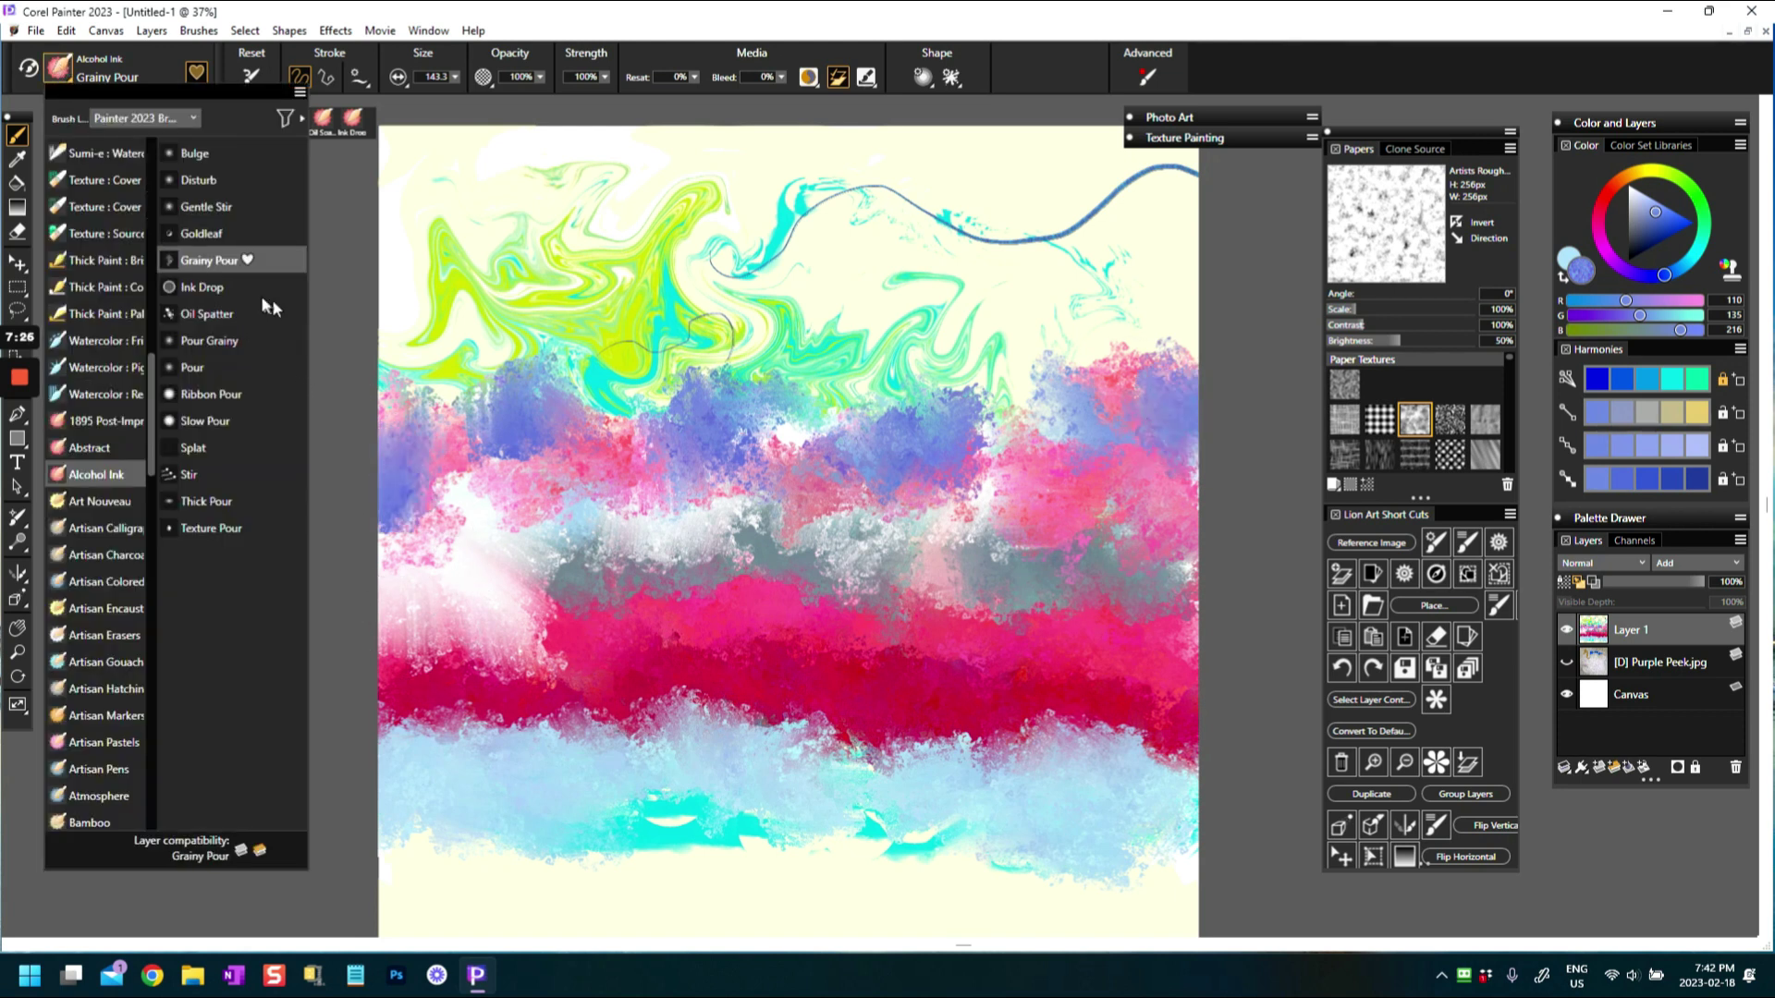
left_click(205, 288)
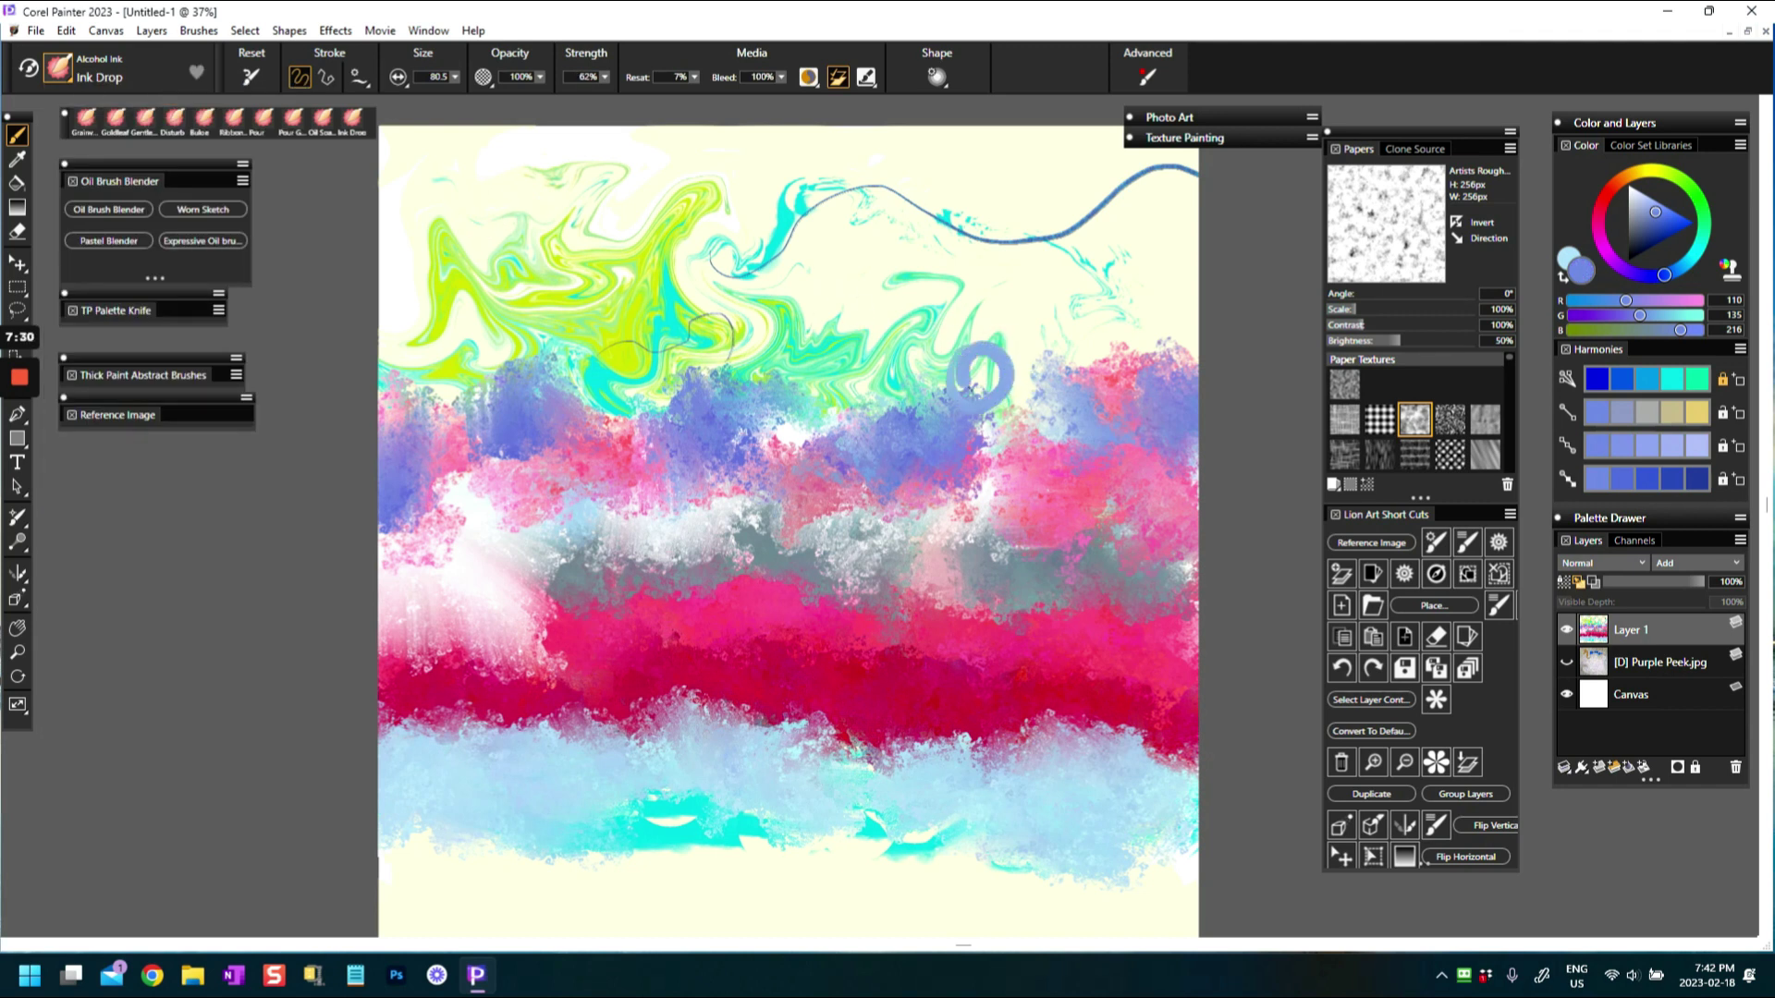
left_click(982, 377)
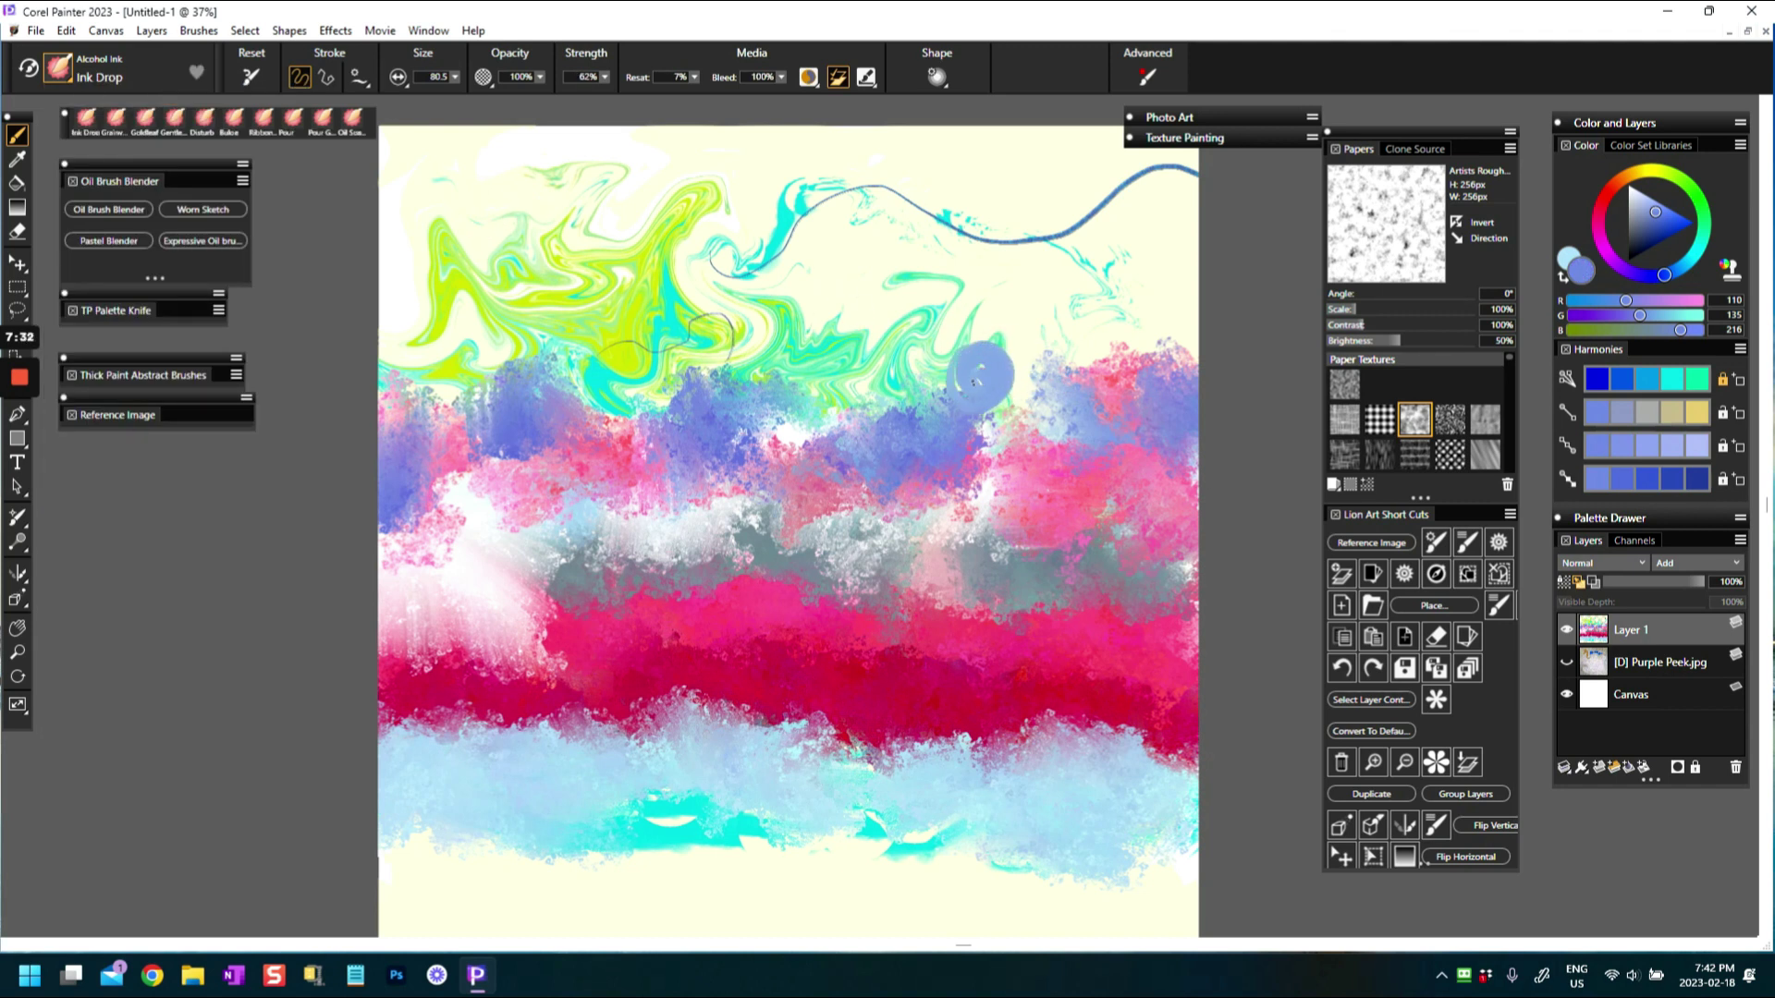
Place rose (RGB 216, 112, 110) ink drops of varying size above and beside the violet-blue drop
left_click(1607, 197)
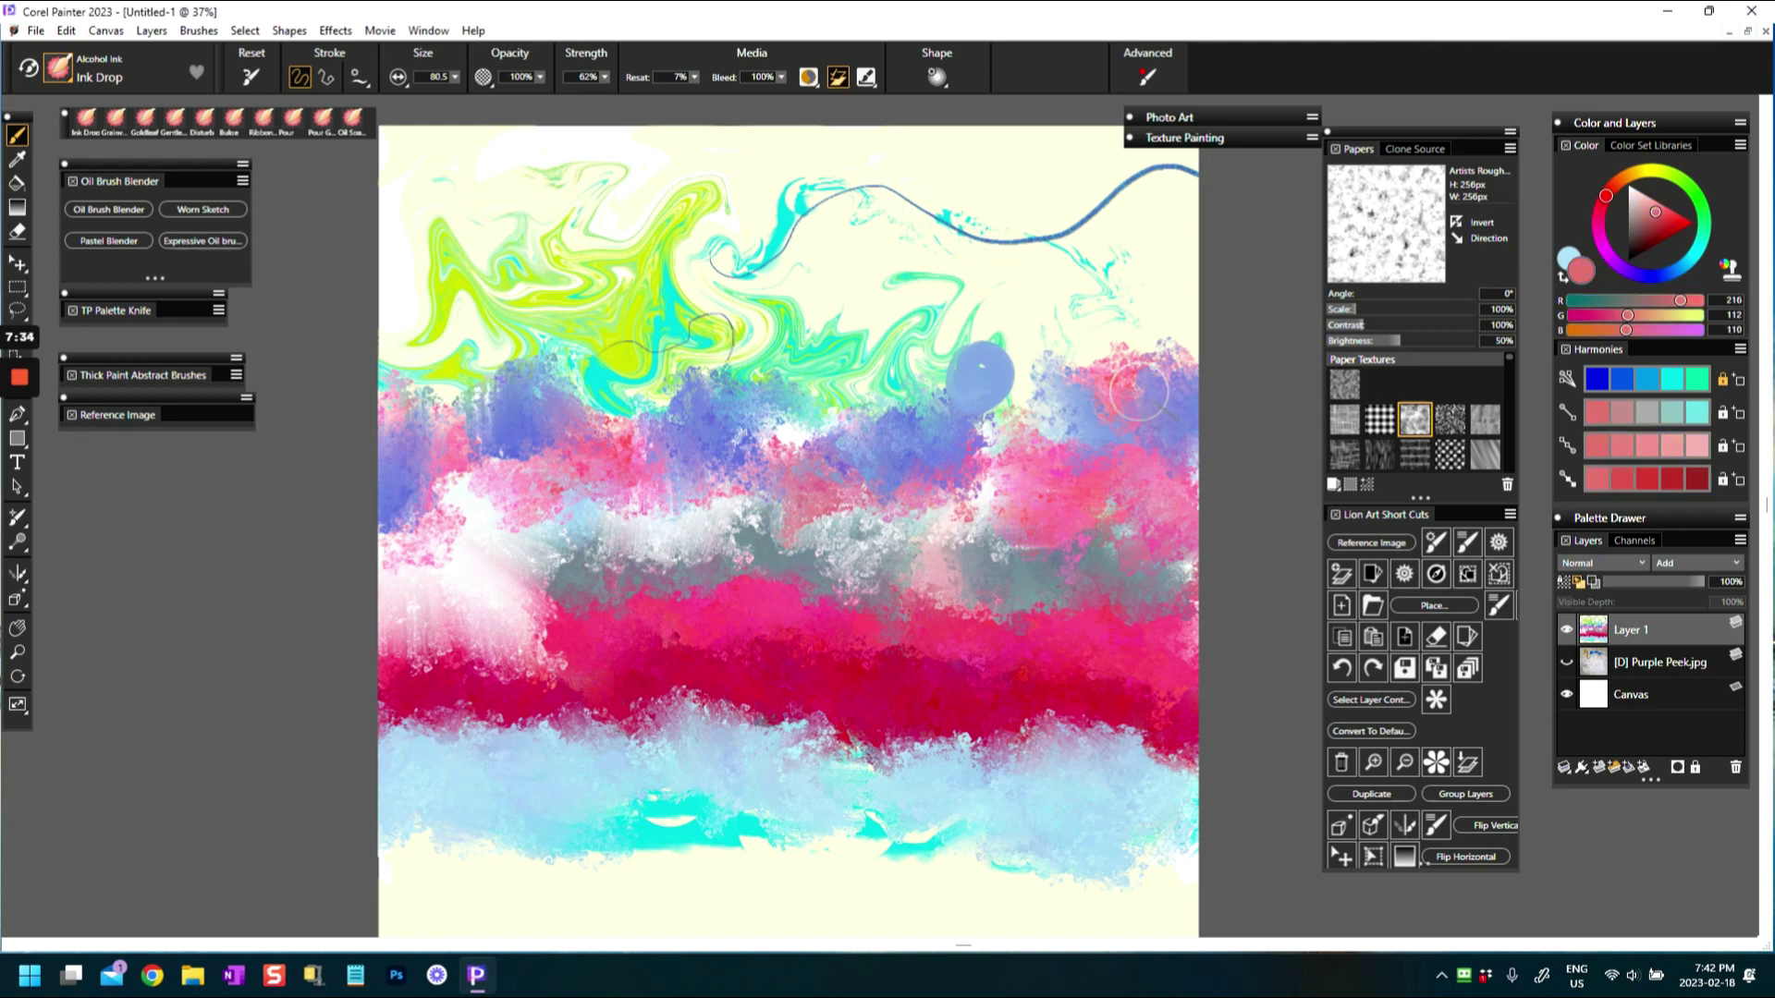
left_click(1068, 389)
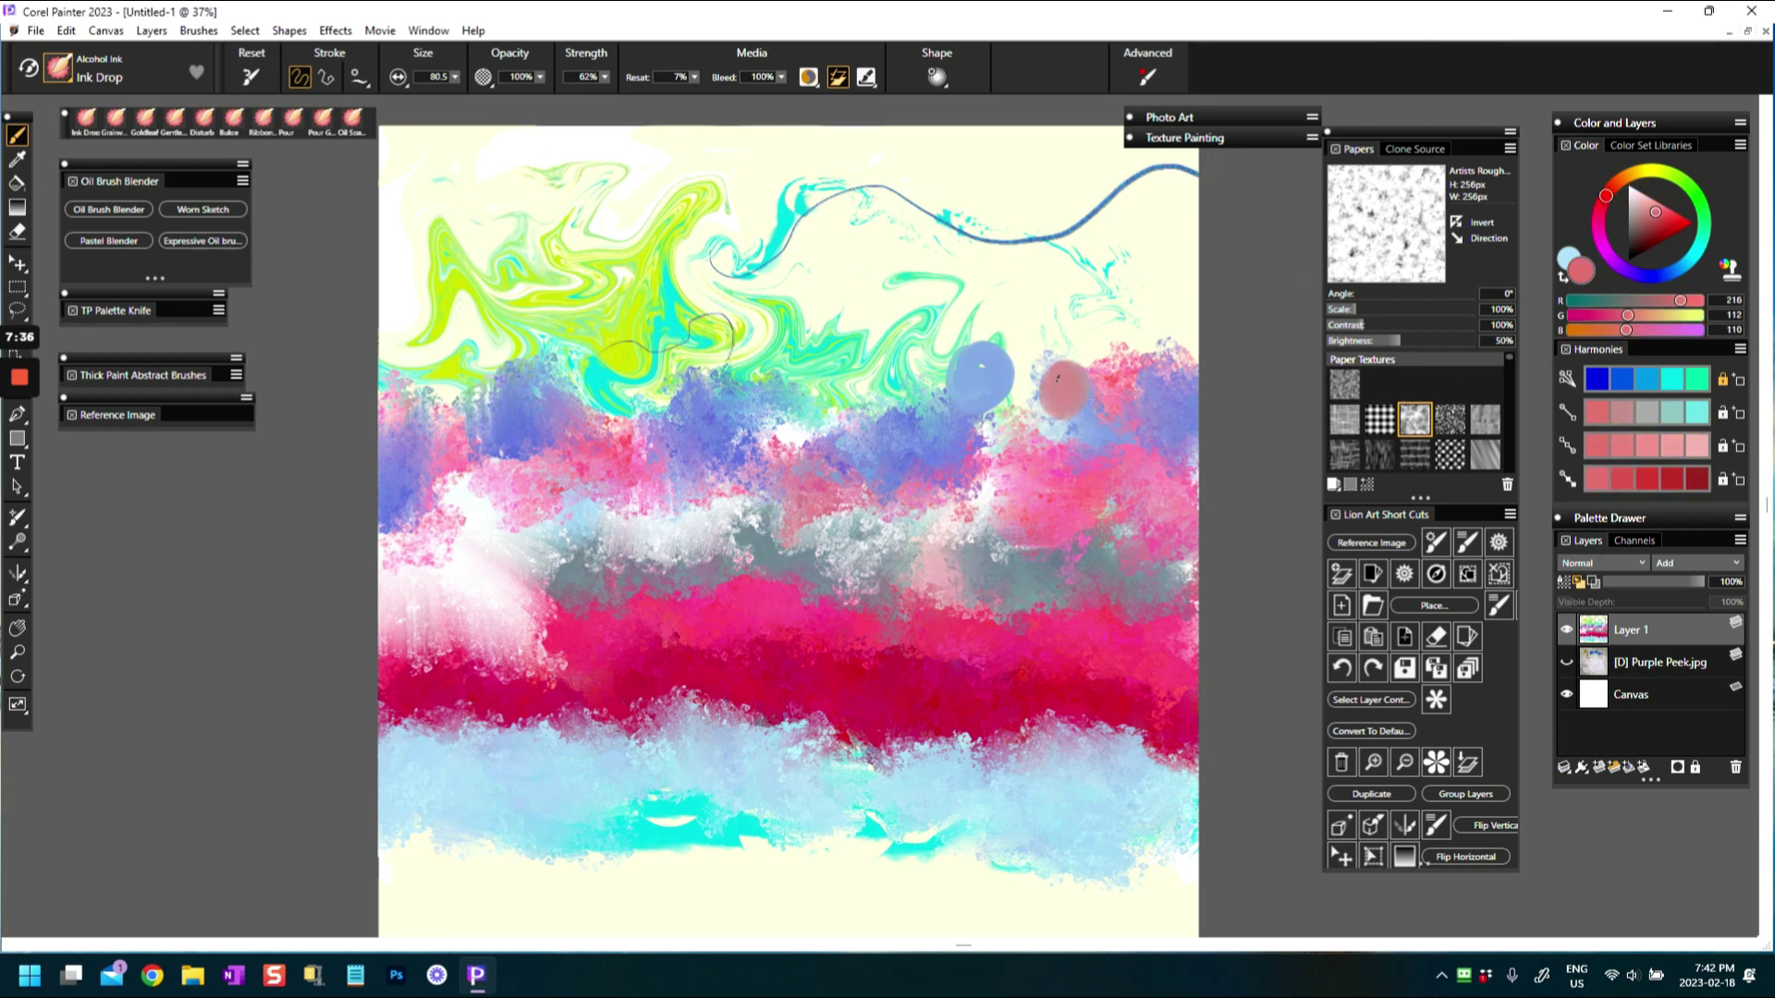
left_click_drag(1088, 366, 1116, 339)
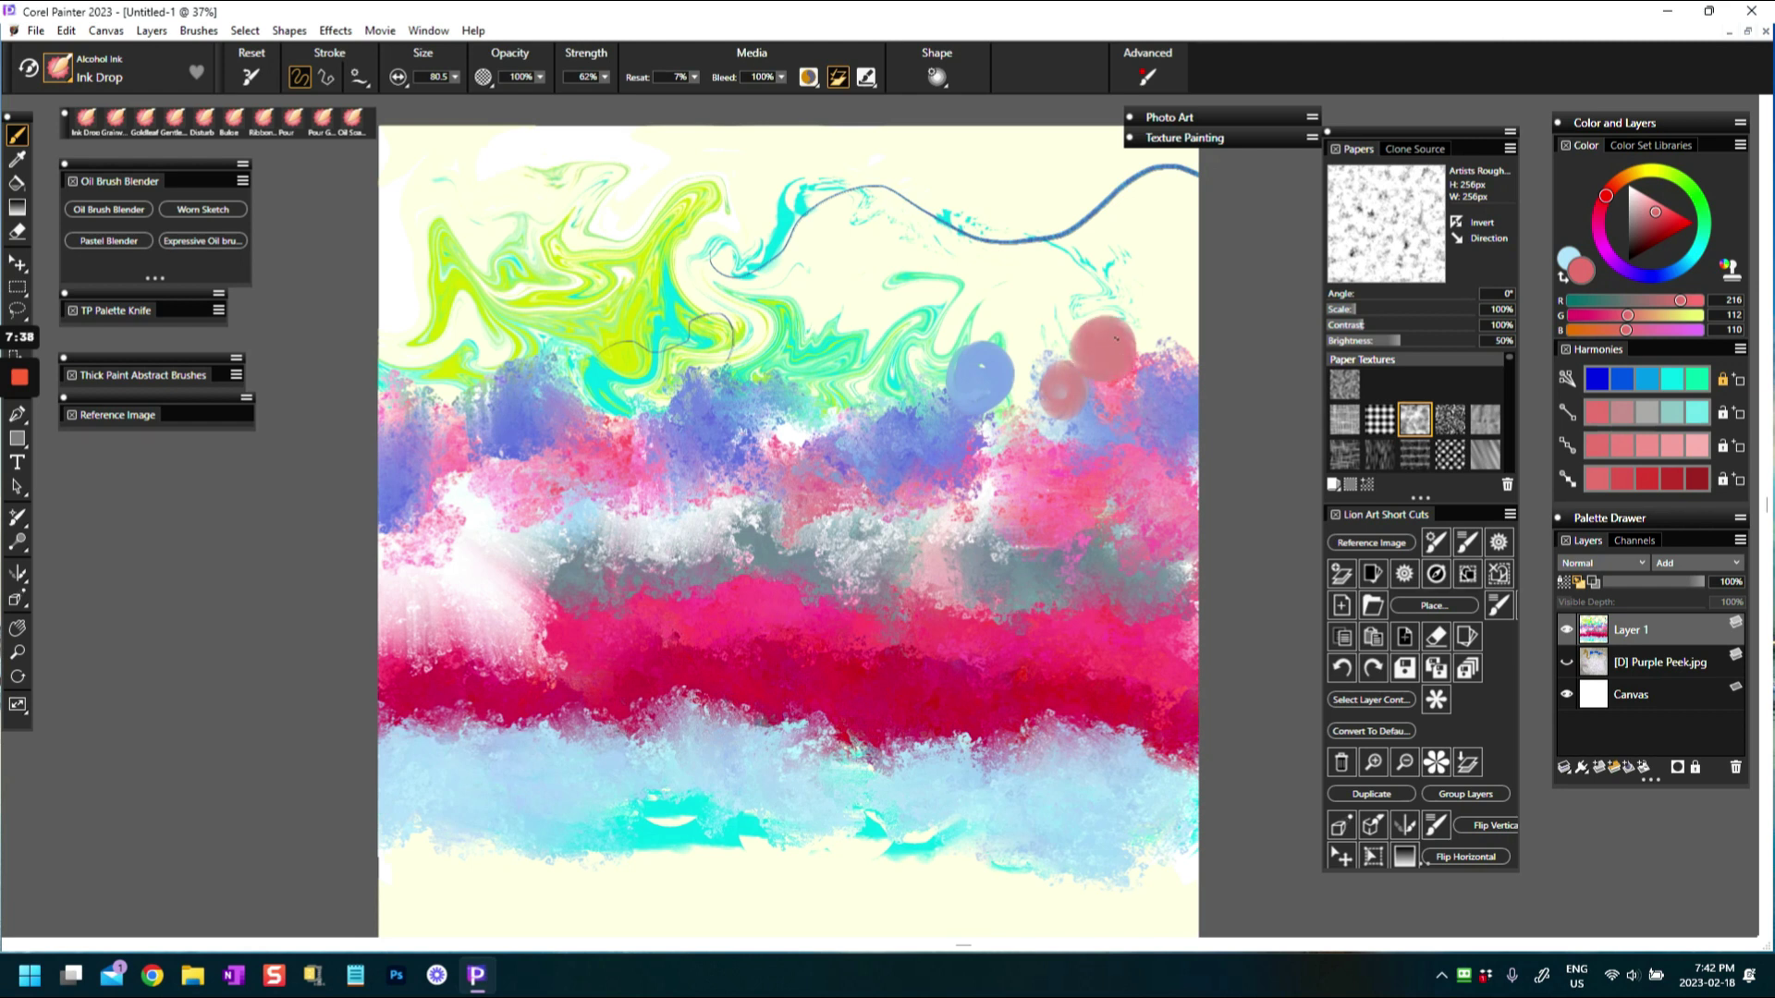
left_click_drag(1052, 264, 1041, 274)
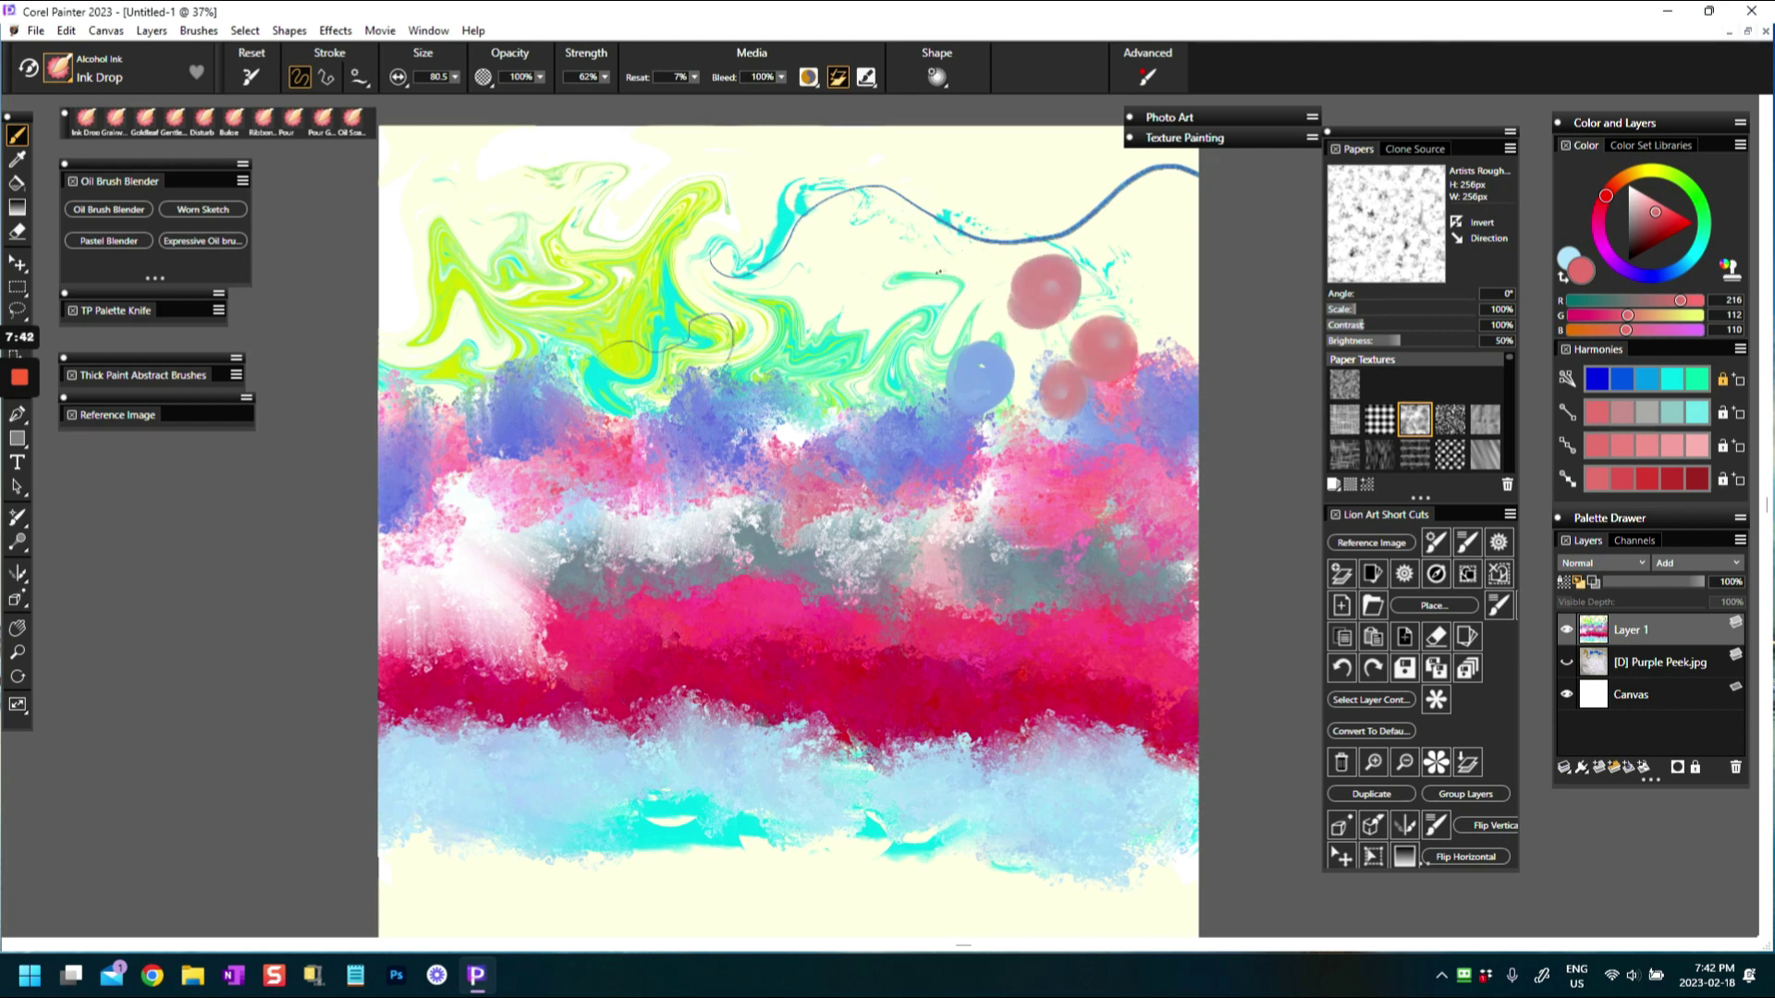
left_click_drag(938, 272, 982, 289)
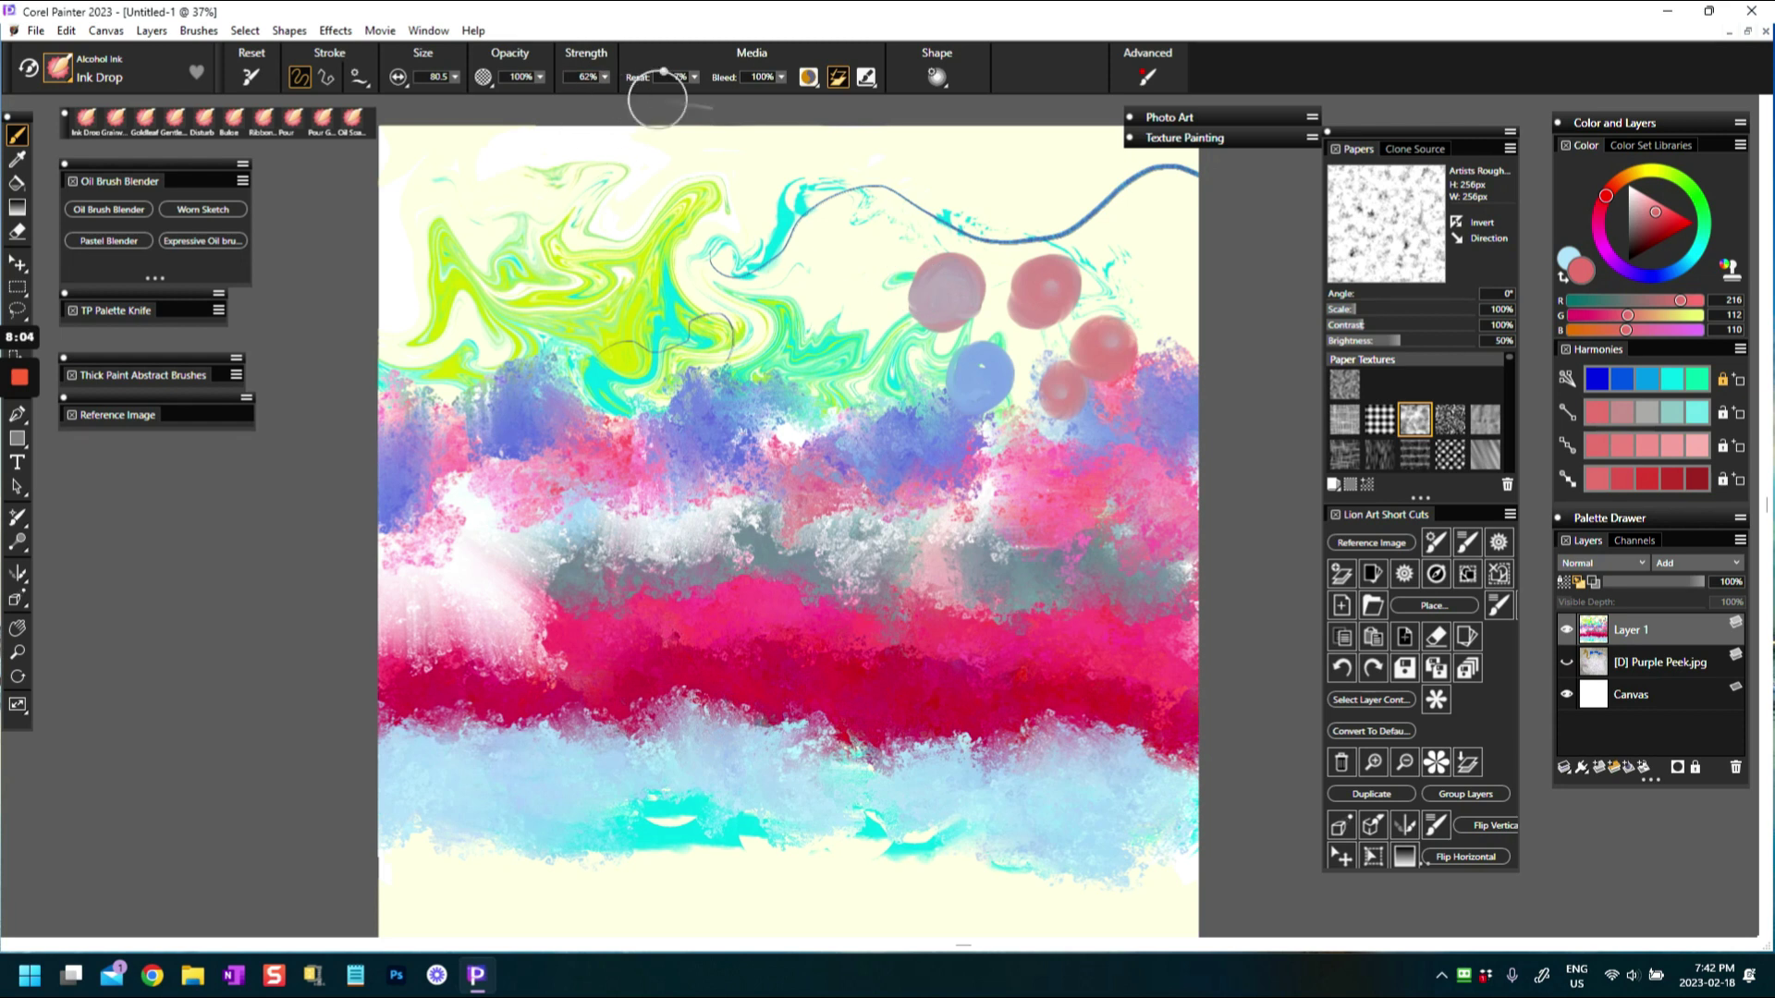
Set Reset to 100% and overlap the drop cluster with more rose drops and several red (RGB 220, 30, 26) ones
left_click(264, 78)
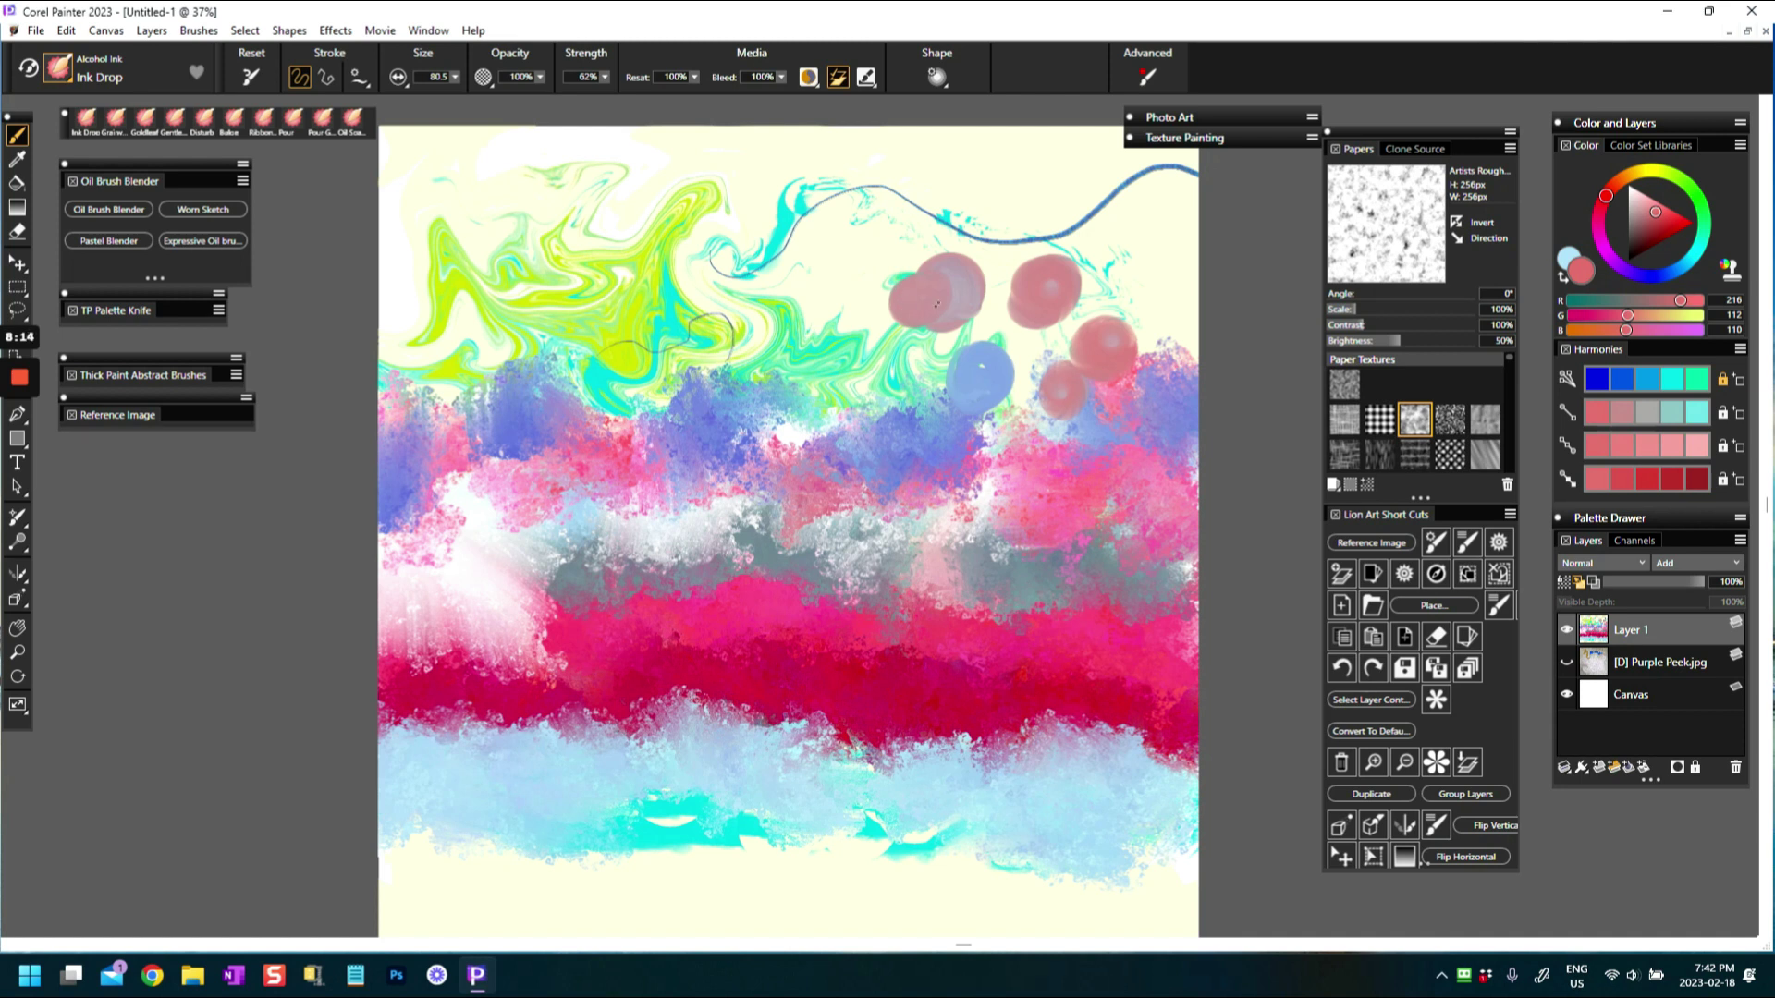
left_click(965, 313)
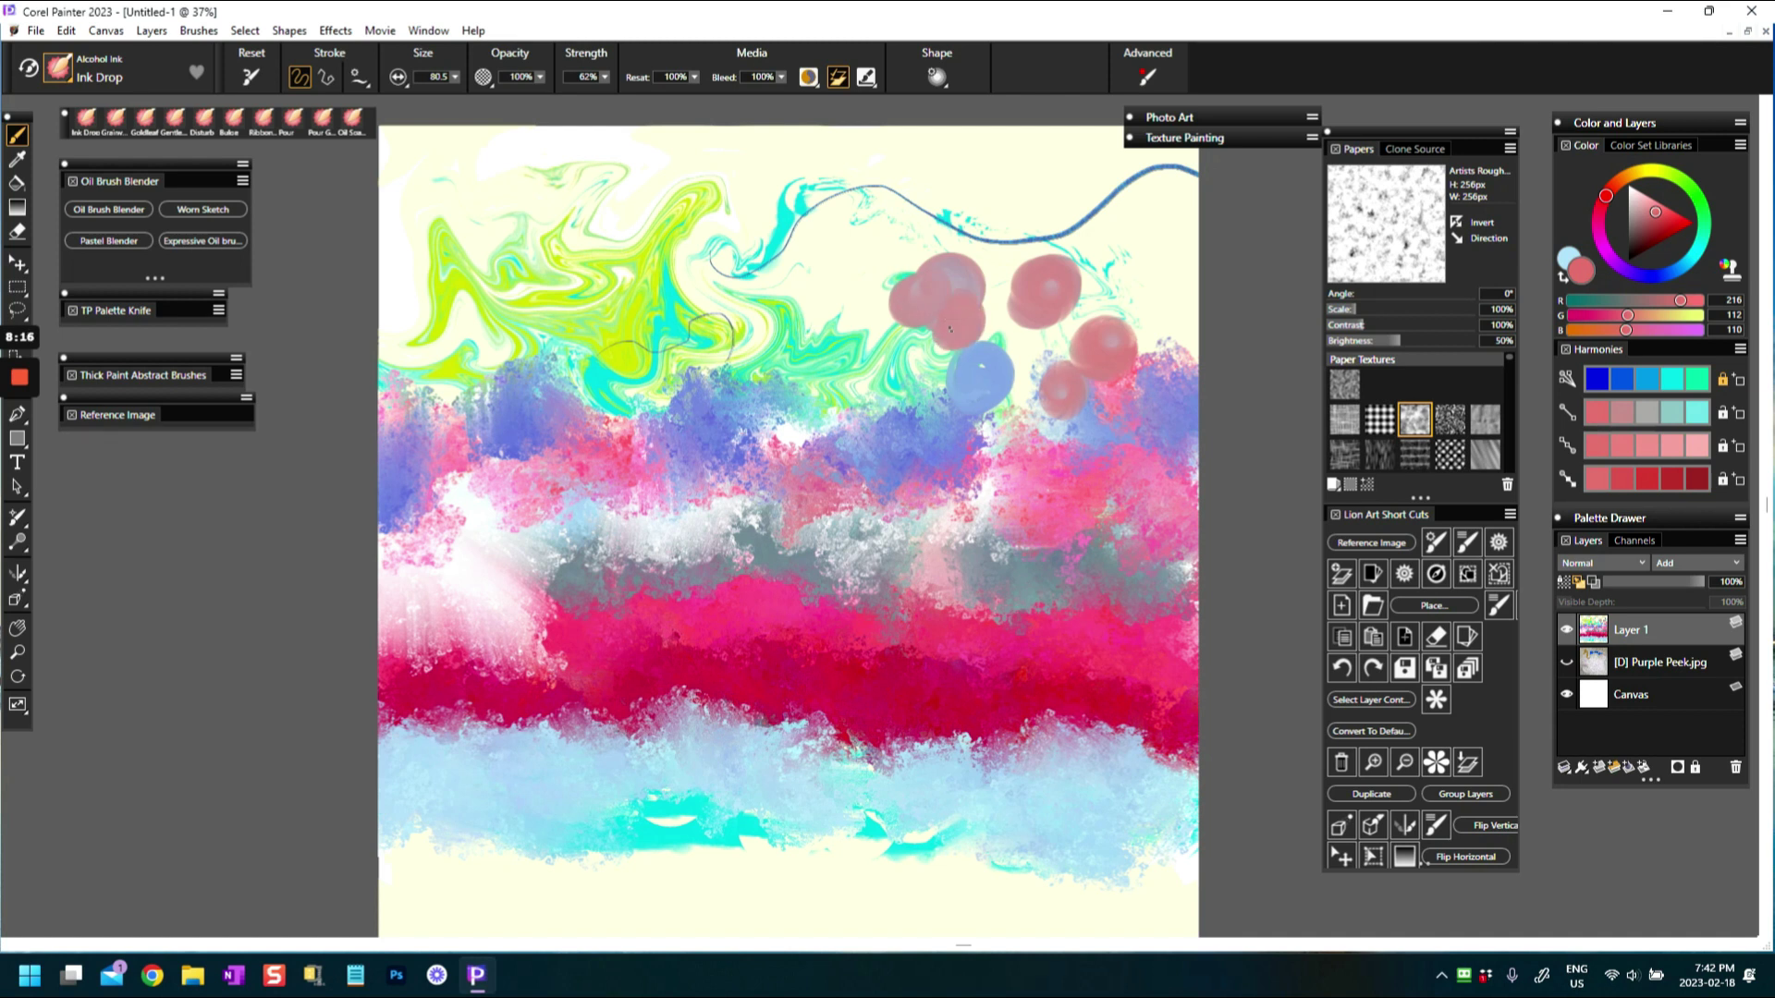
left_click(1679, 223)
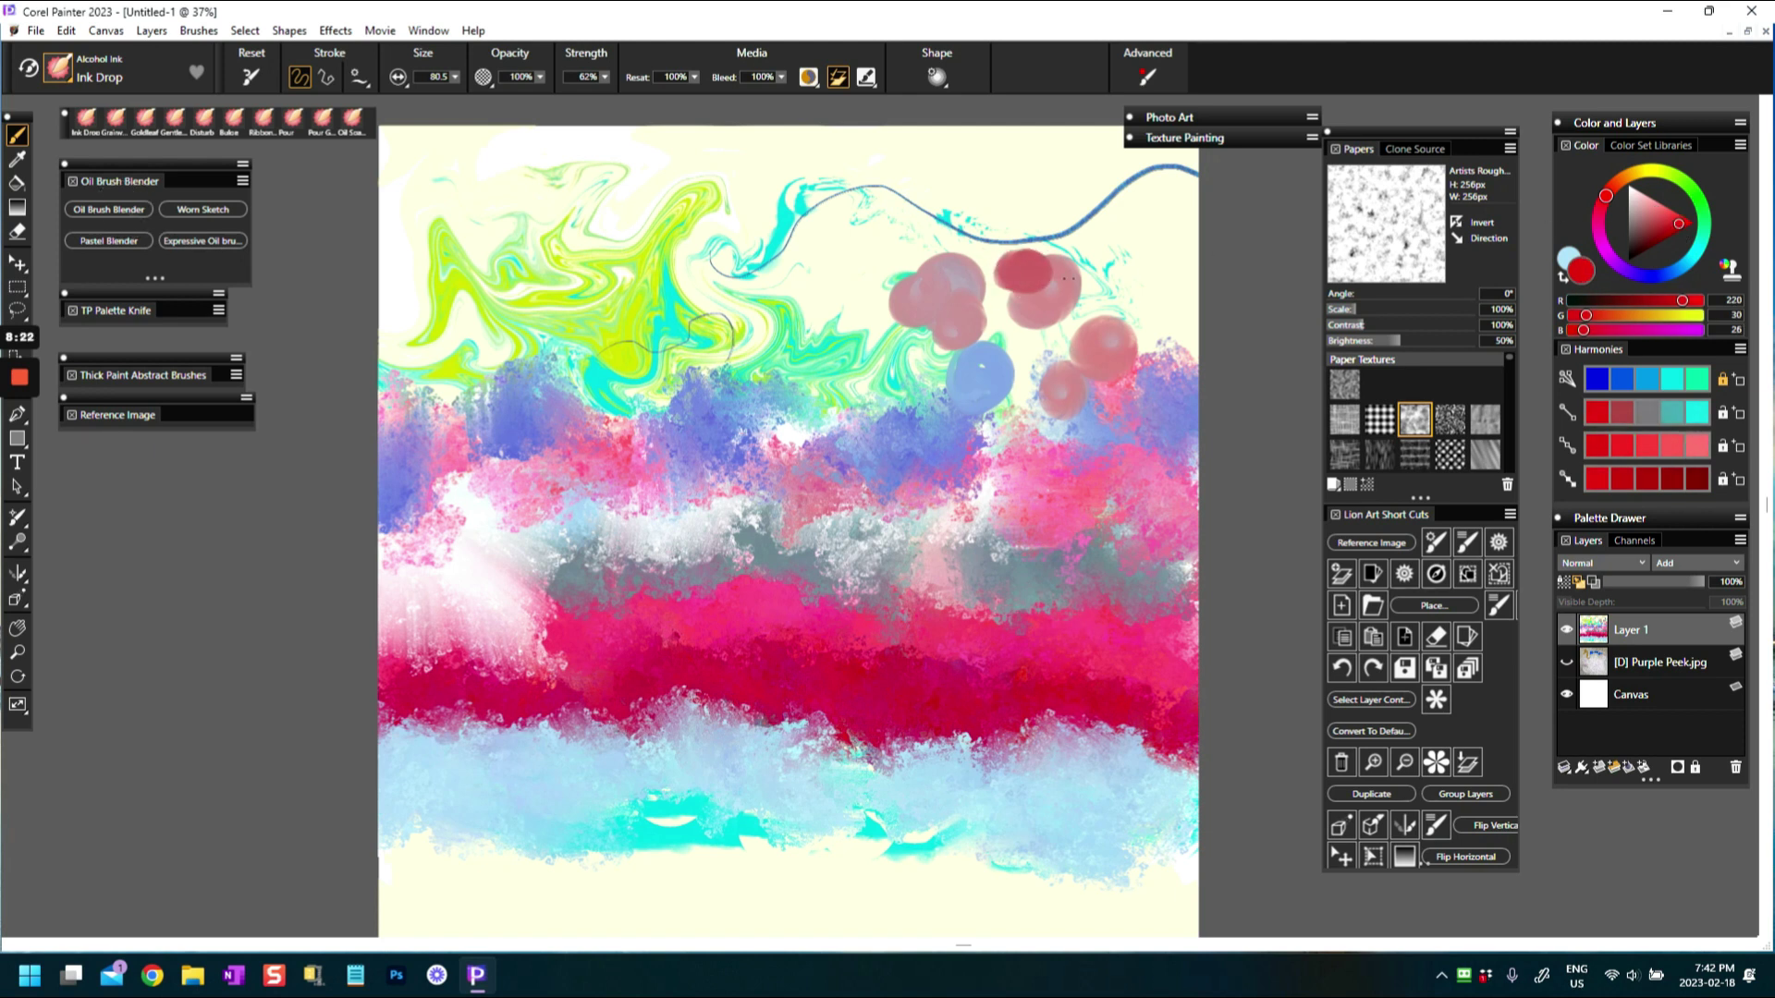
left_click(1077, 290)
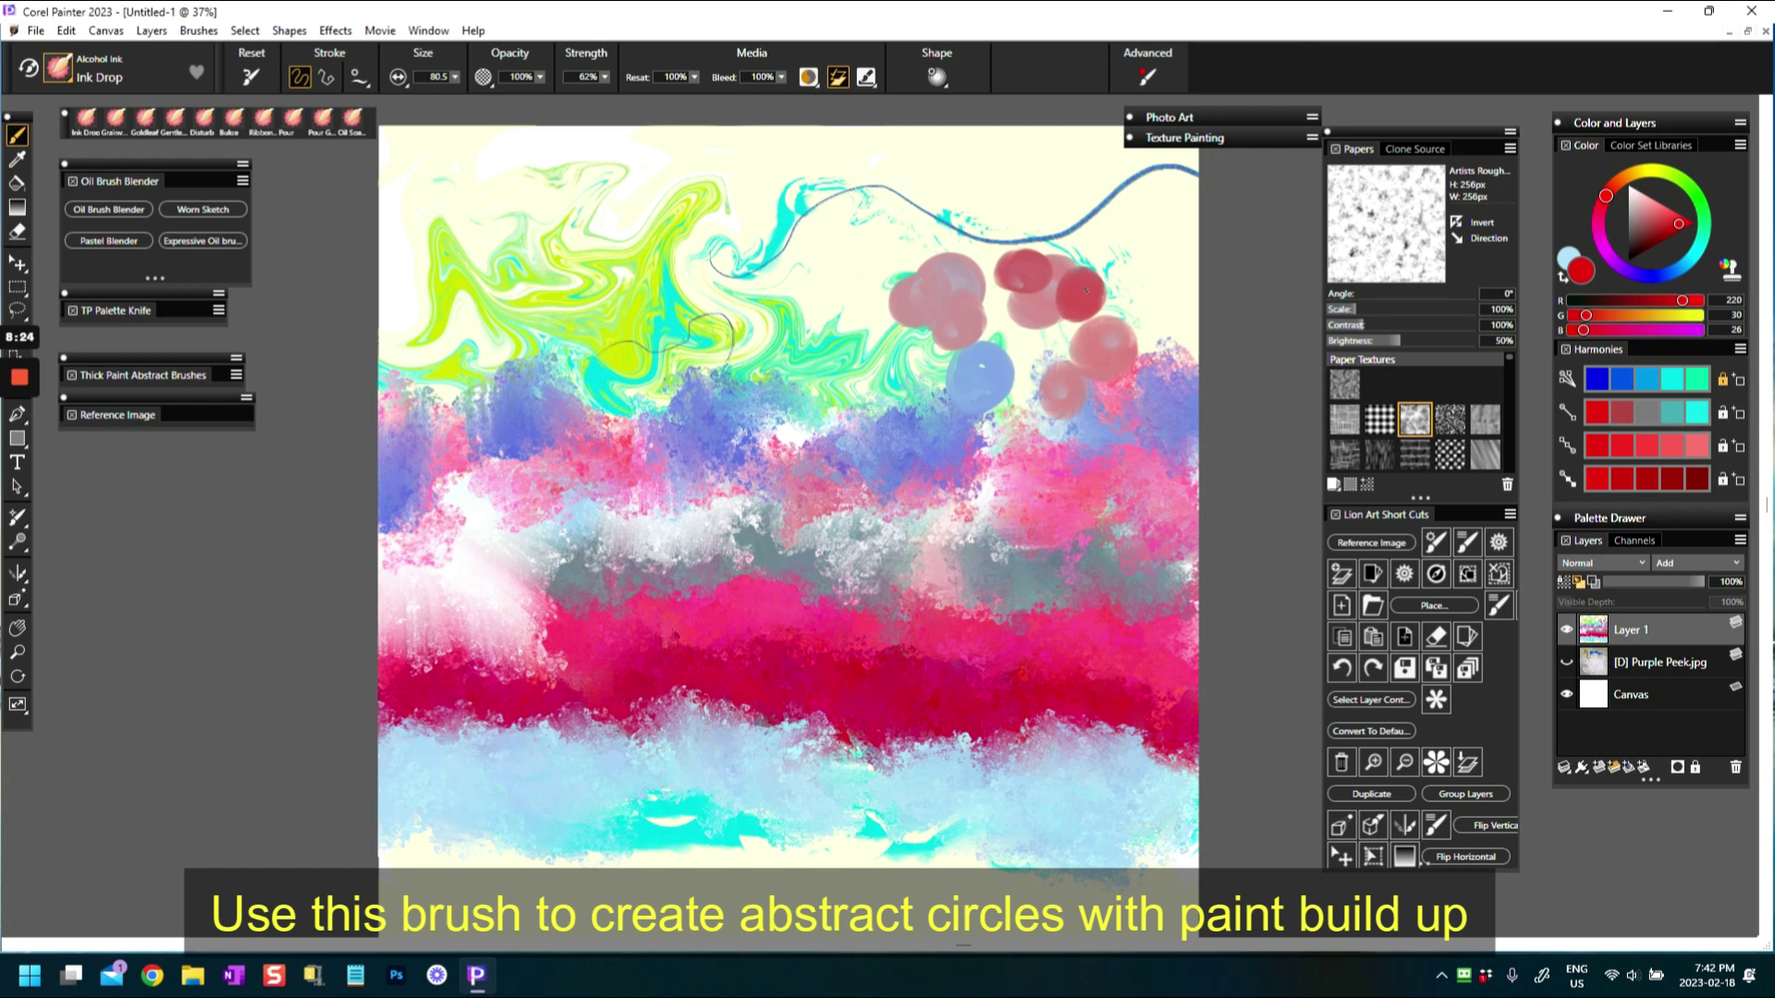
left_click(989, 340)
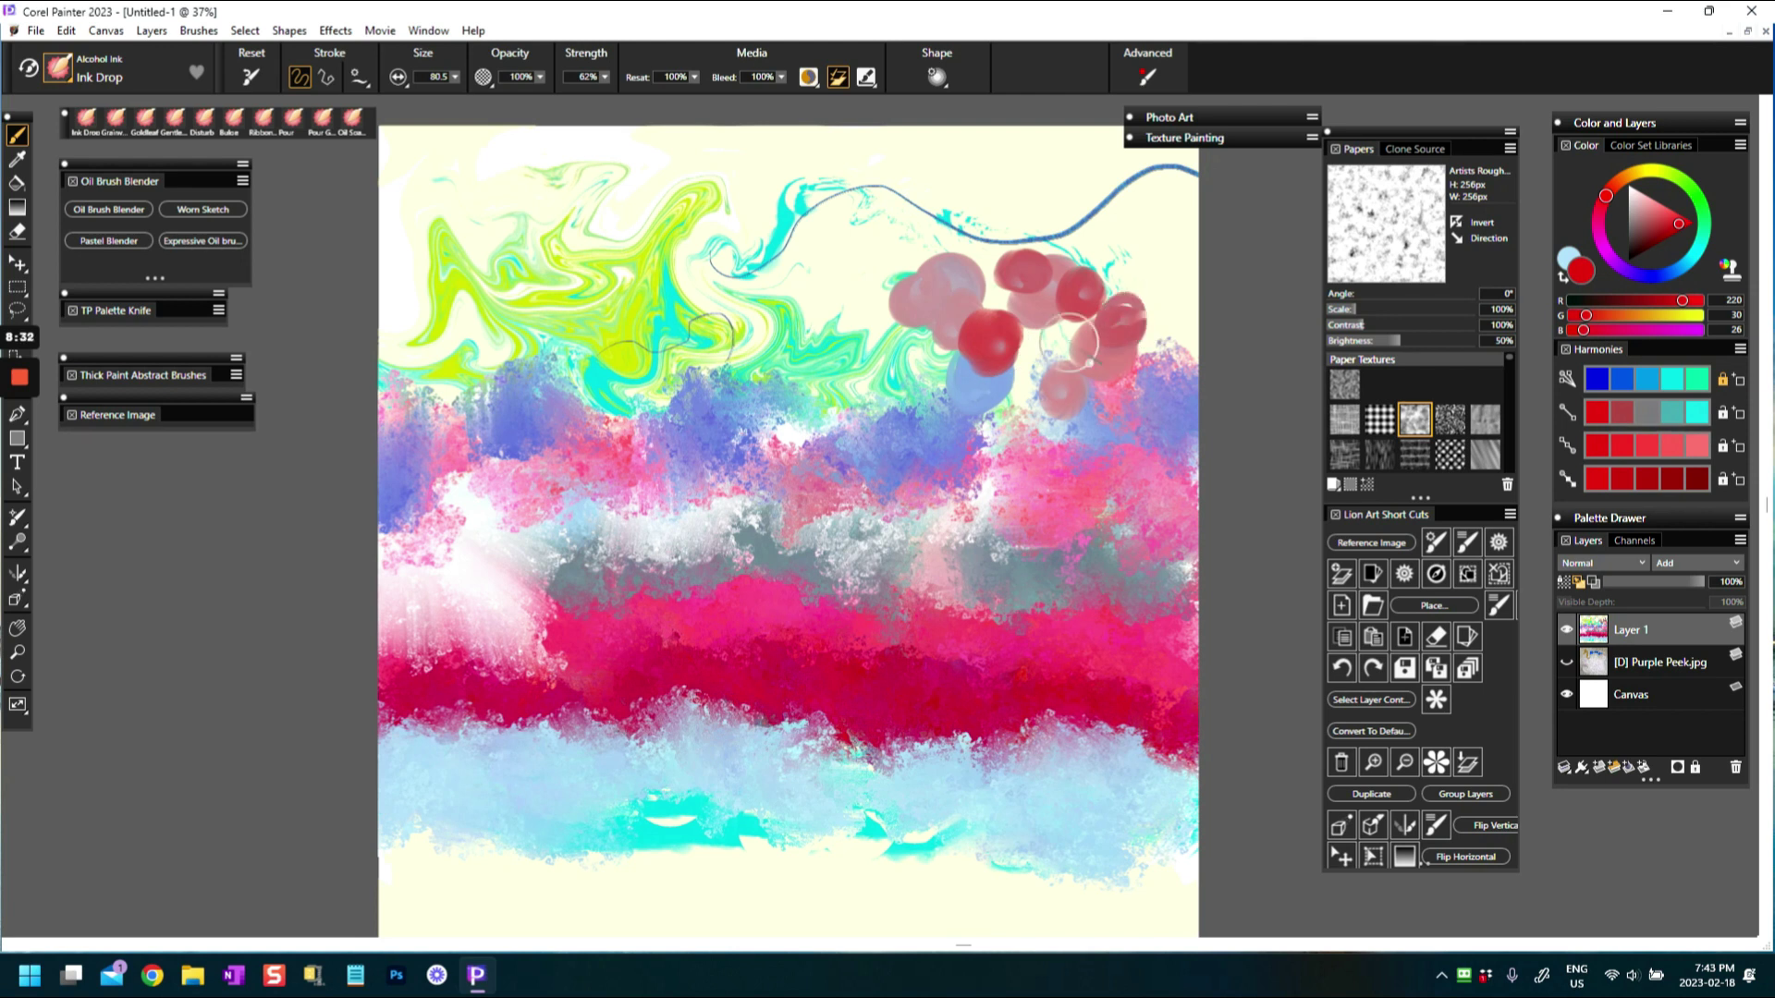
Switch to the Oil Spatter brush and spatter blue (RGB 0, 149, 218) dots over the lower part of the green swirls
left_click(58, 69)
left_click(209, 315)
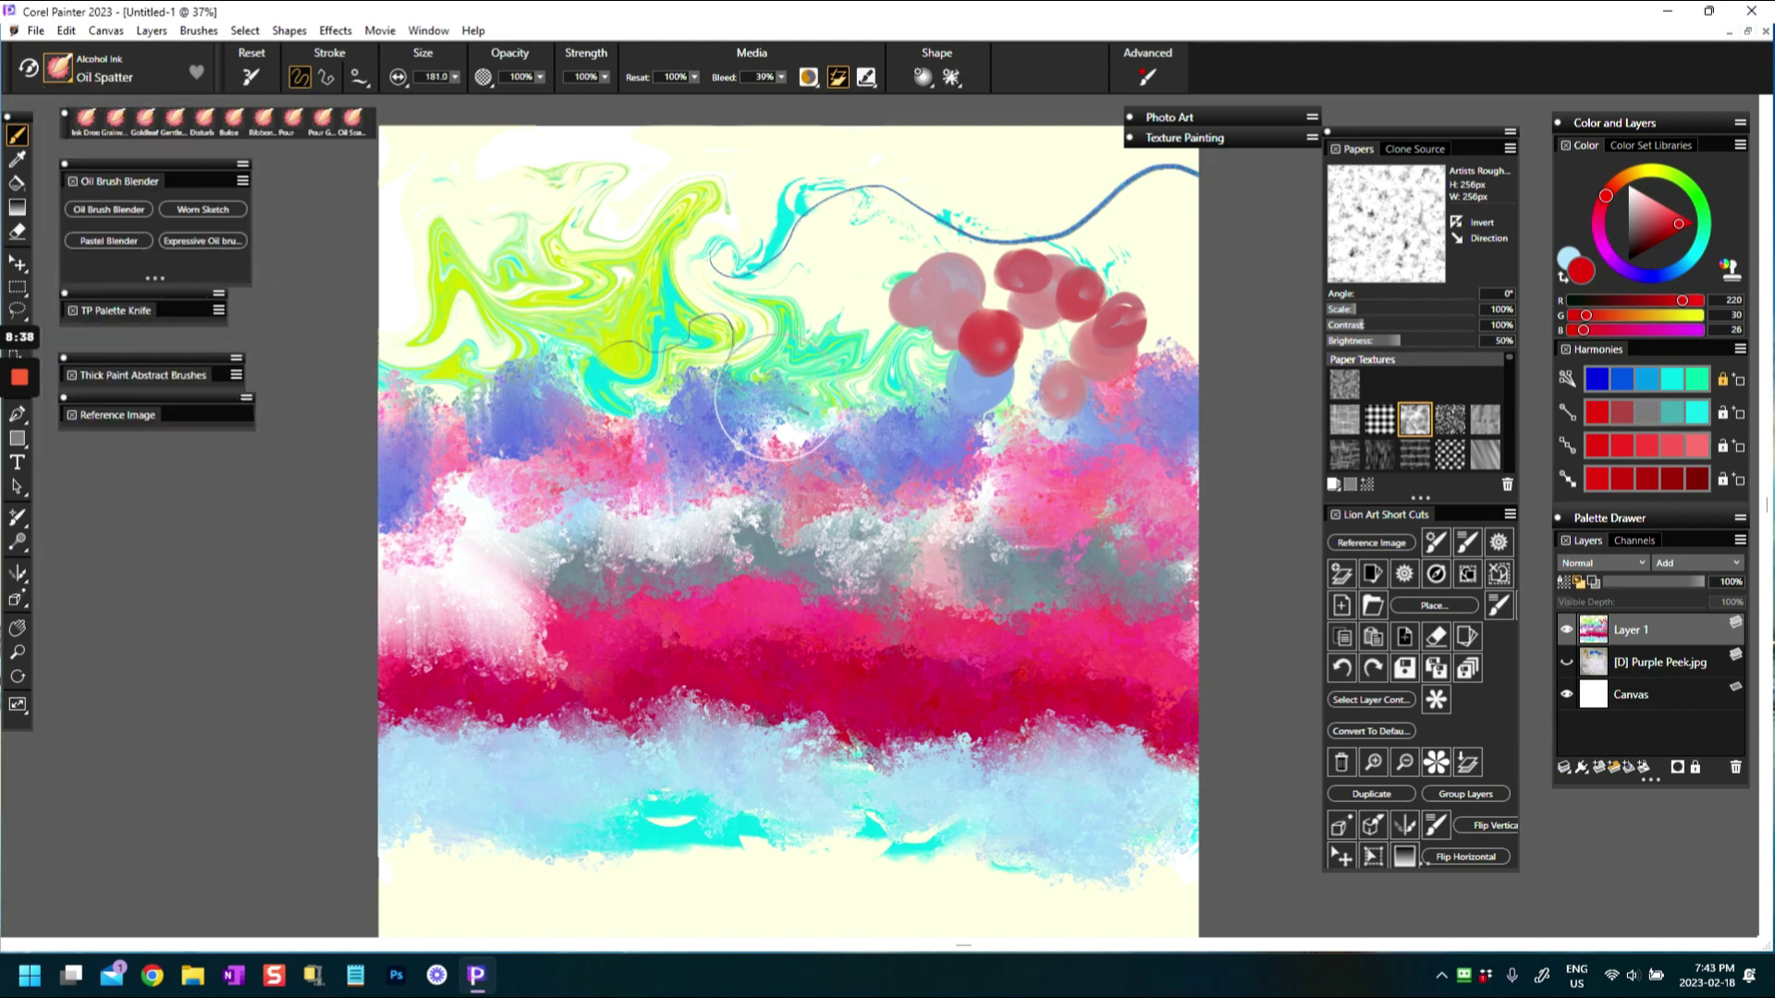
left_click(1649, 380)
left_click_drag(444, 398, 672, 384)
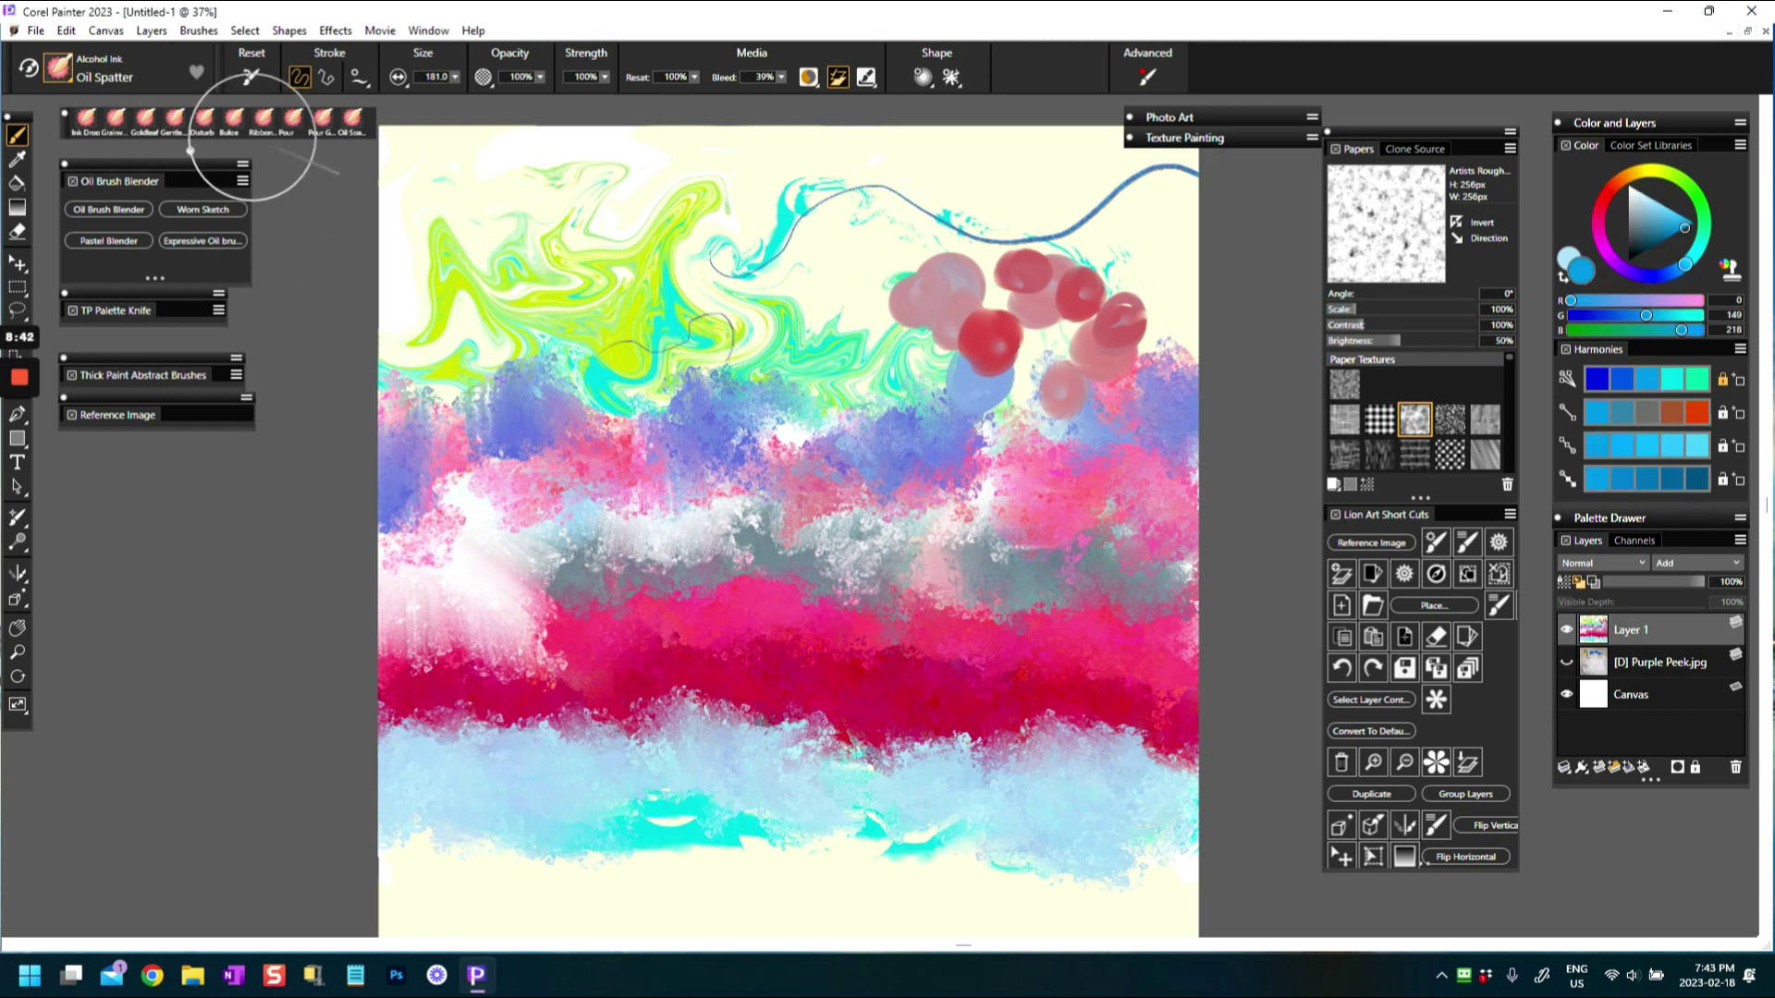
mouse_move(629, 371)
left_mouse_down()
mouse_move(756, 396)
mouse_move(704, 398)
mouse_move(723, 366)
mouse_move(746, 382)
mouse_move(712, 407)
left_mouse_up()
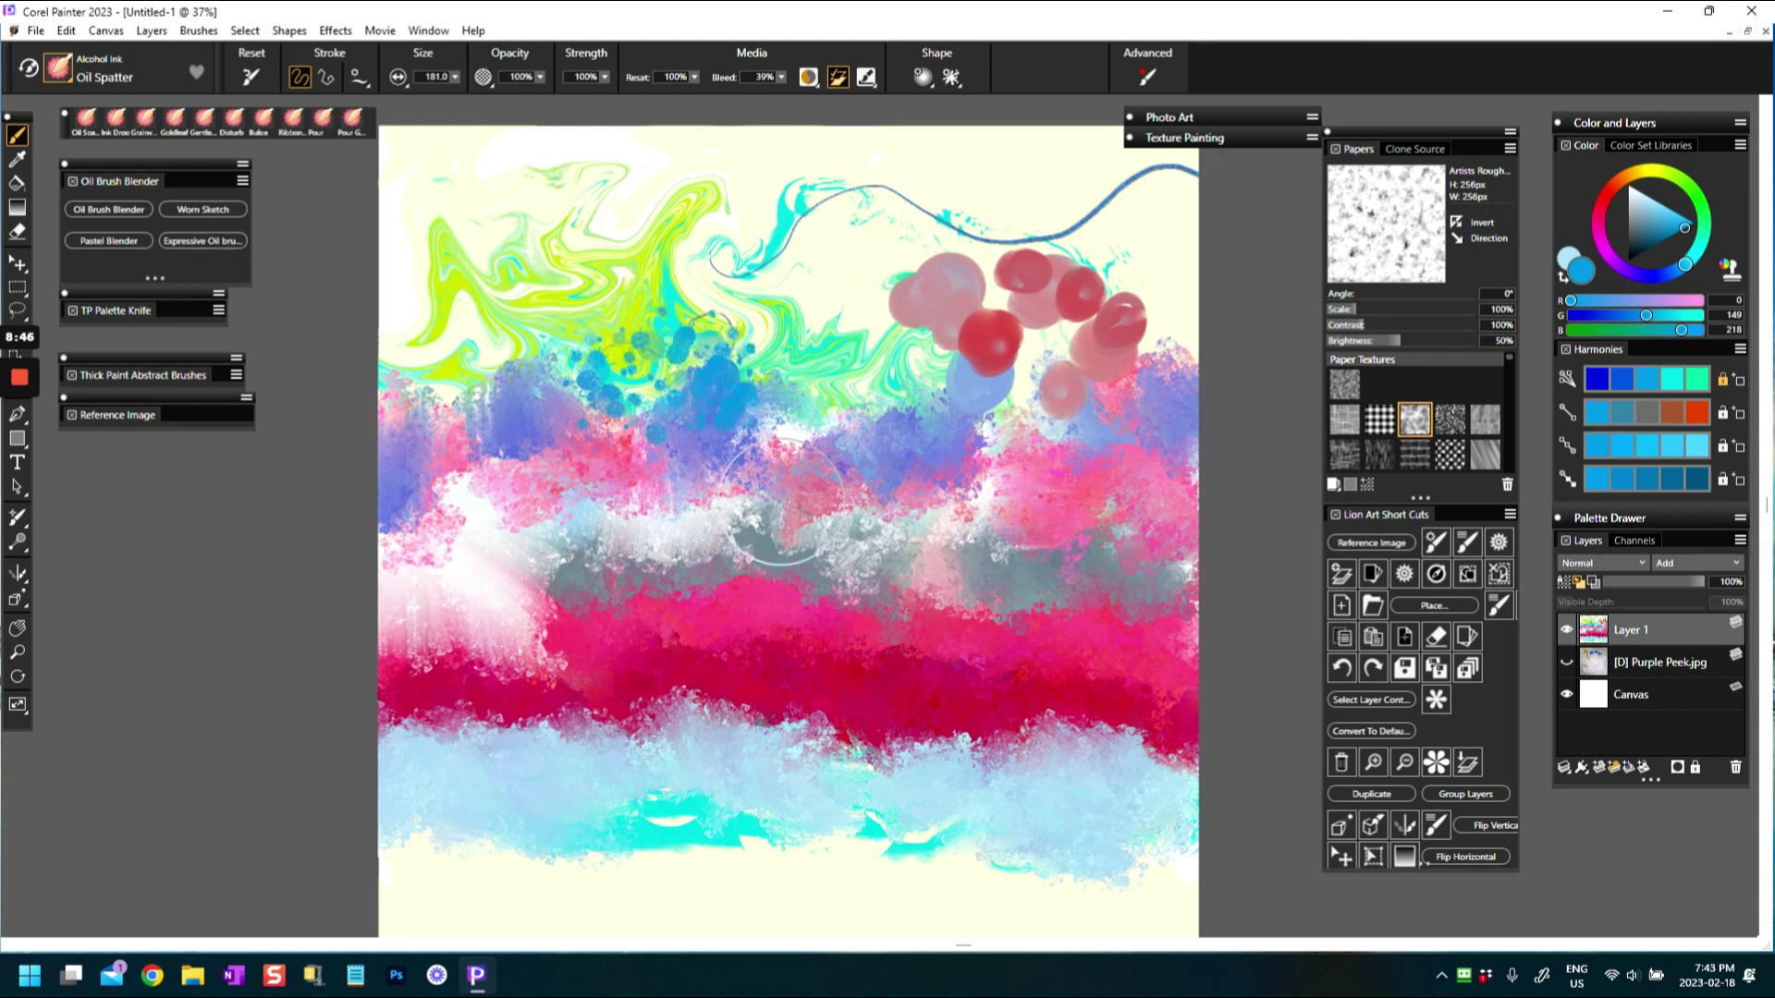
Spatter sampled violet-blue (RGB 138, 159, 218) beside the blue dots and sampled light green (RGB 162, 219, 133) over the drops and clouds
left_click(776, 450, "alt")
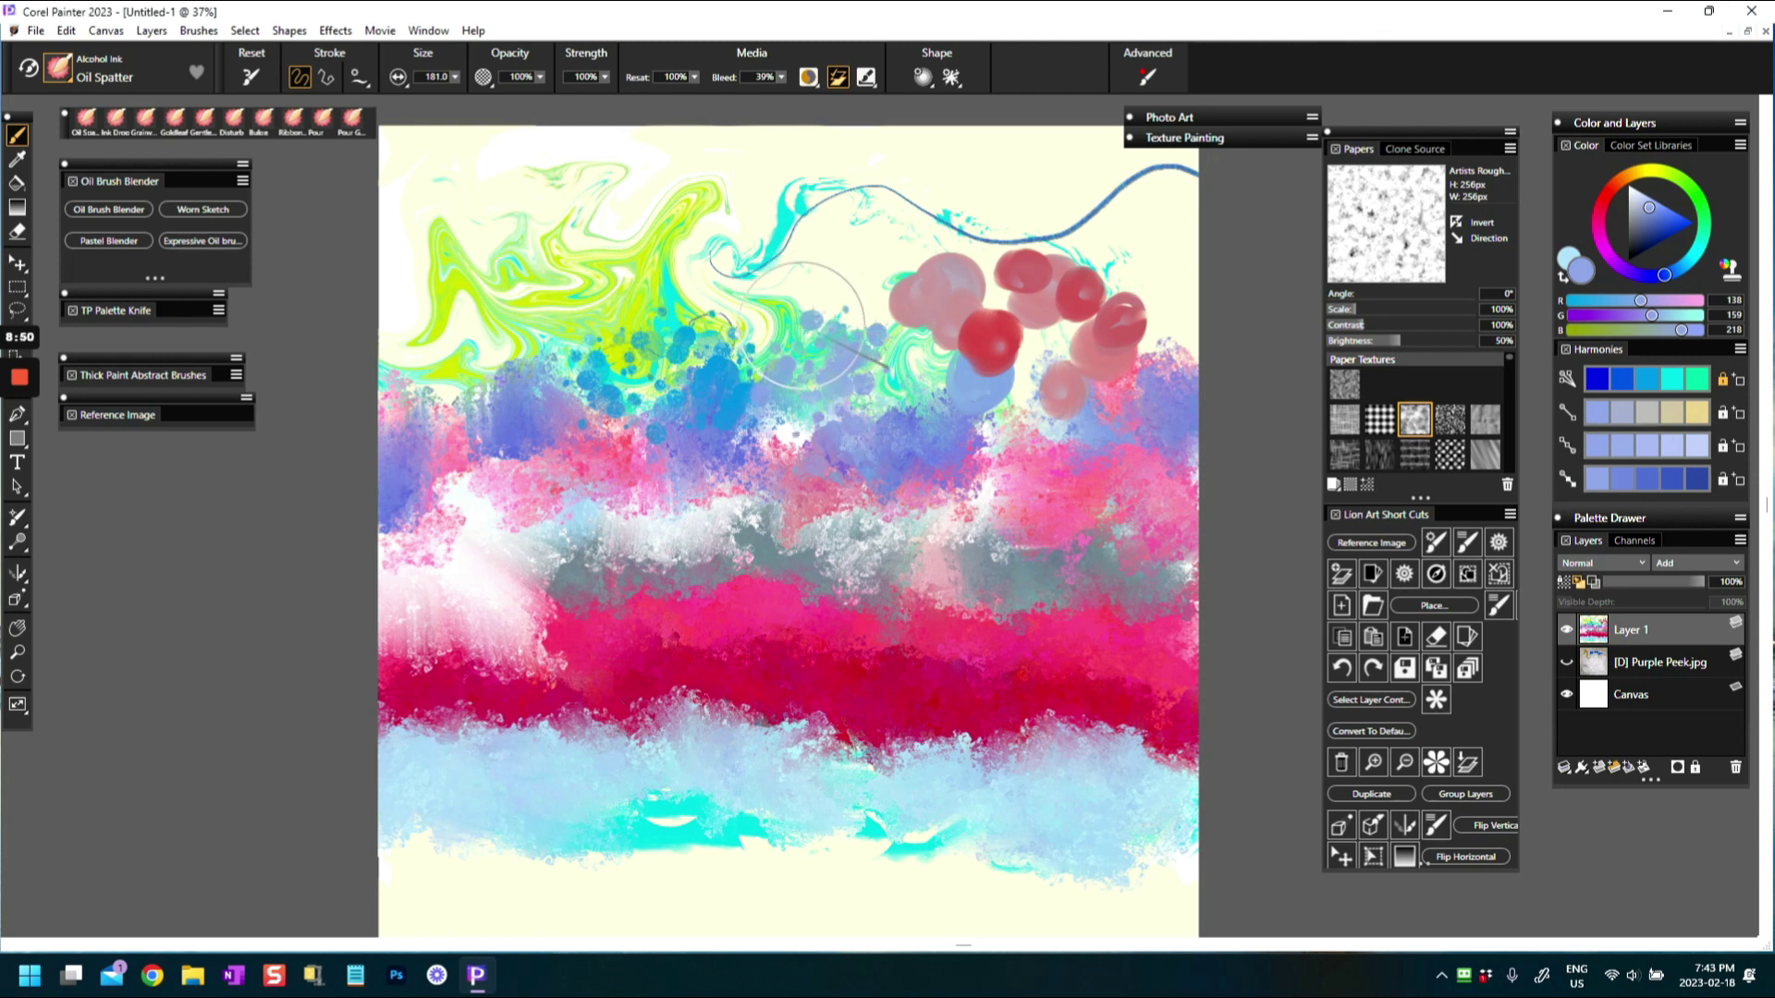
left_click(612, 296, "alt")
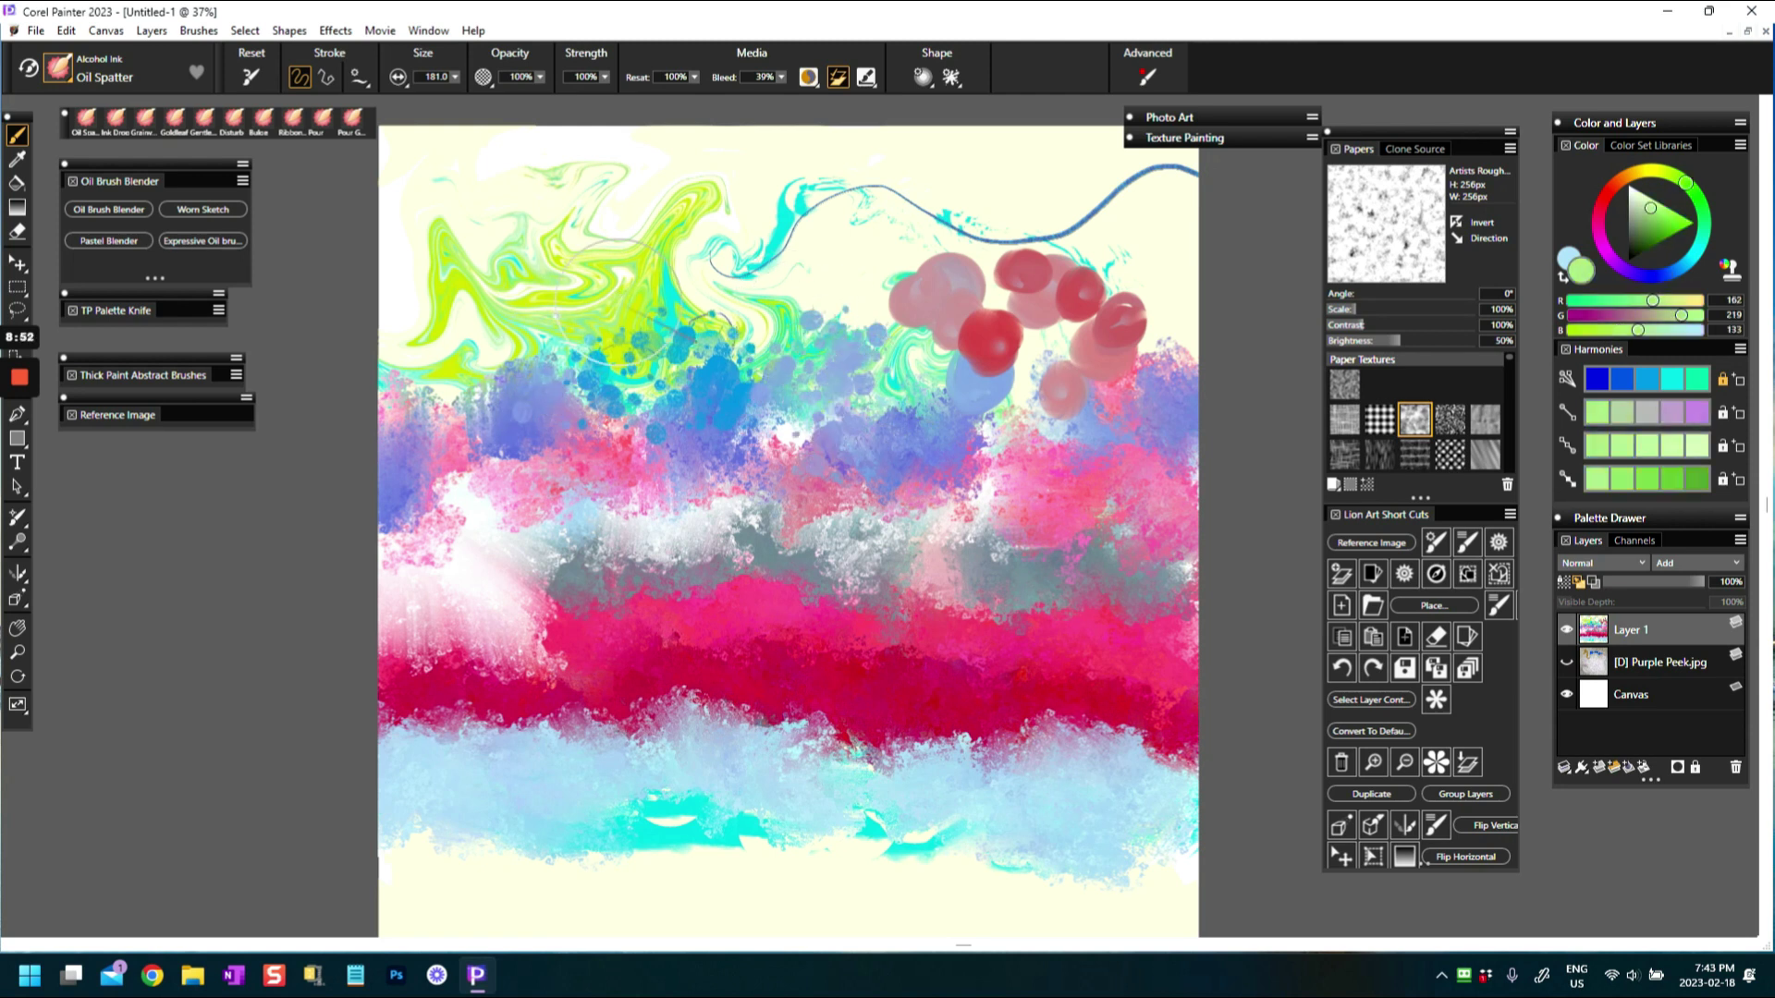
mouse_move(753, 294)
left_mouse_down()
mouse_move(860, 260)
mouse_move(846, 245)
mouse_move(874, 238)
mouse_move(865, 222)
mouse_move(901, 257)
mouse_move(1174, 241)
left_mouse_up()
mouse_move(786, 439)
left_mouse_down()
mouse_move(728, 455)
mouse_move(818, 420)
left_mouse_up()
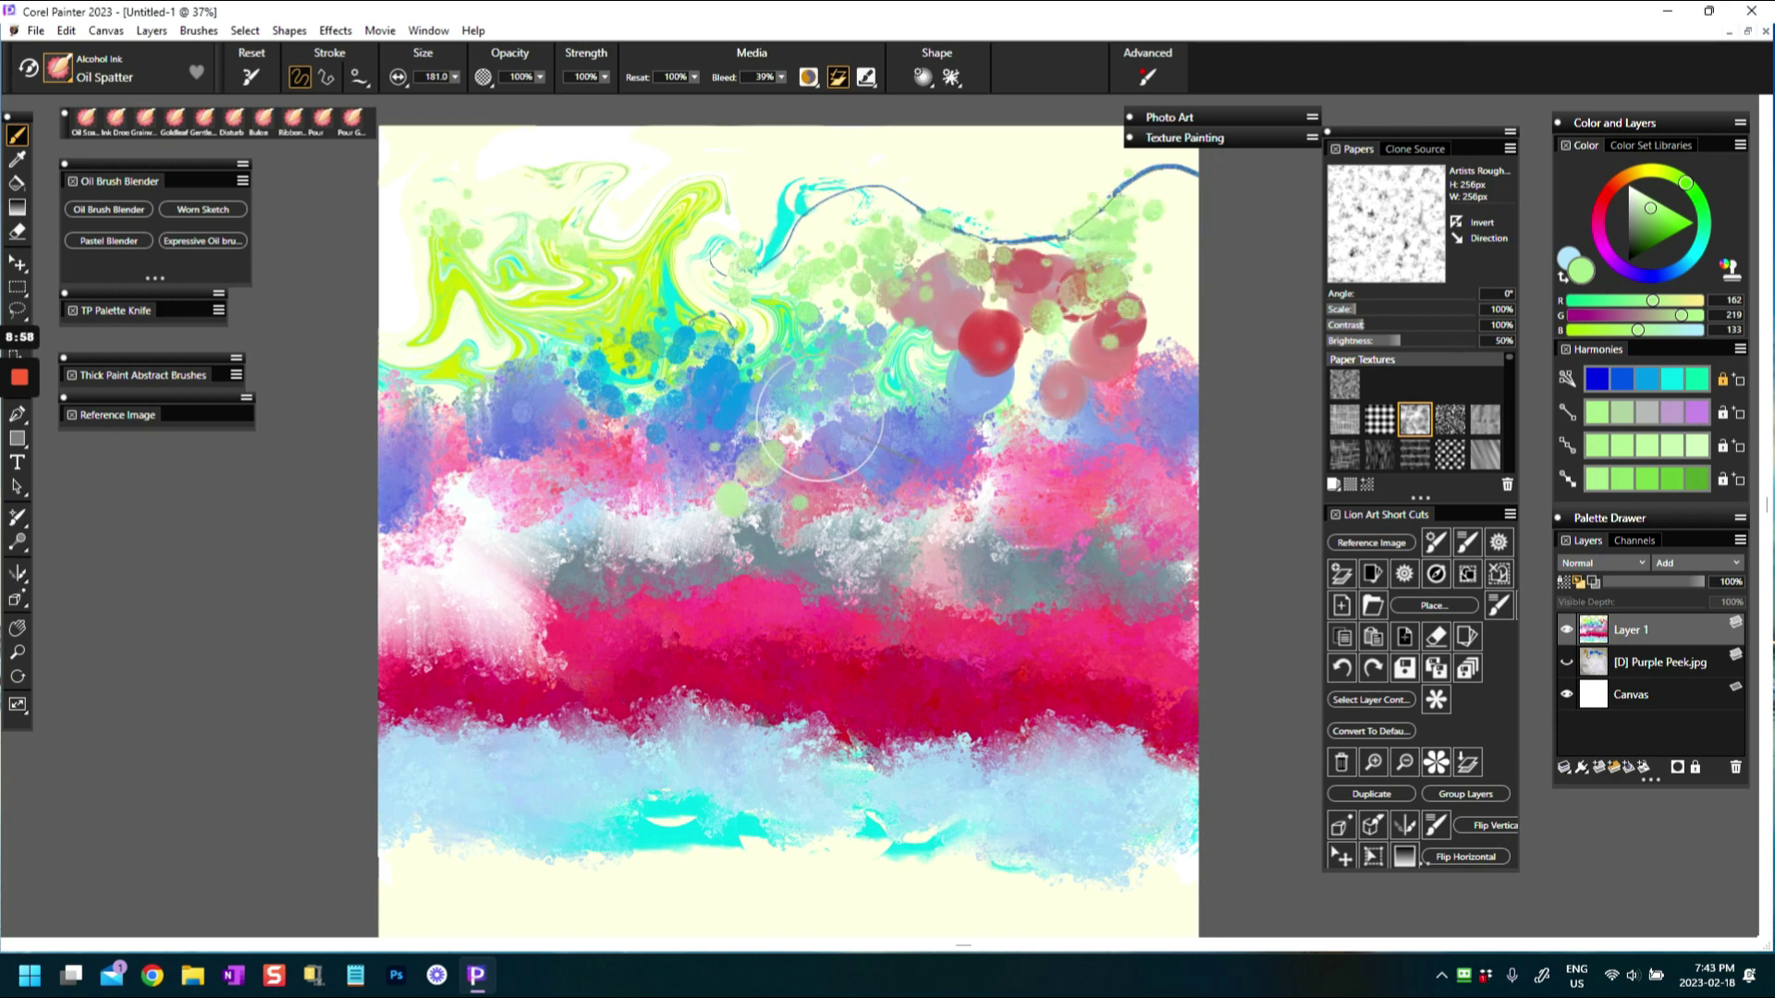
Spatter sampled crimson (RGB 221, 58, 107) dots over the pink band on both sides and across the green swirls along the upper canvas
left_click(898, 592, "alt")
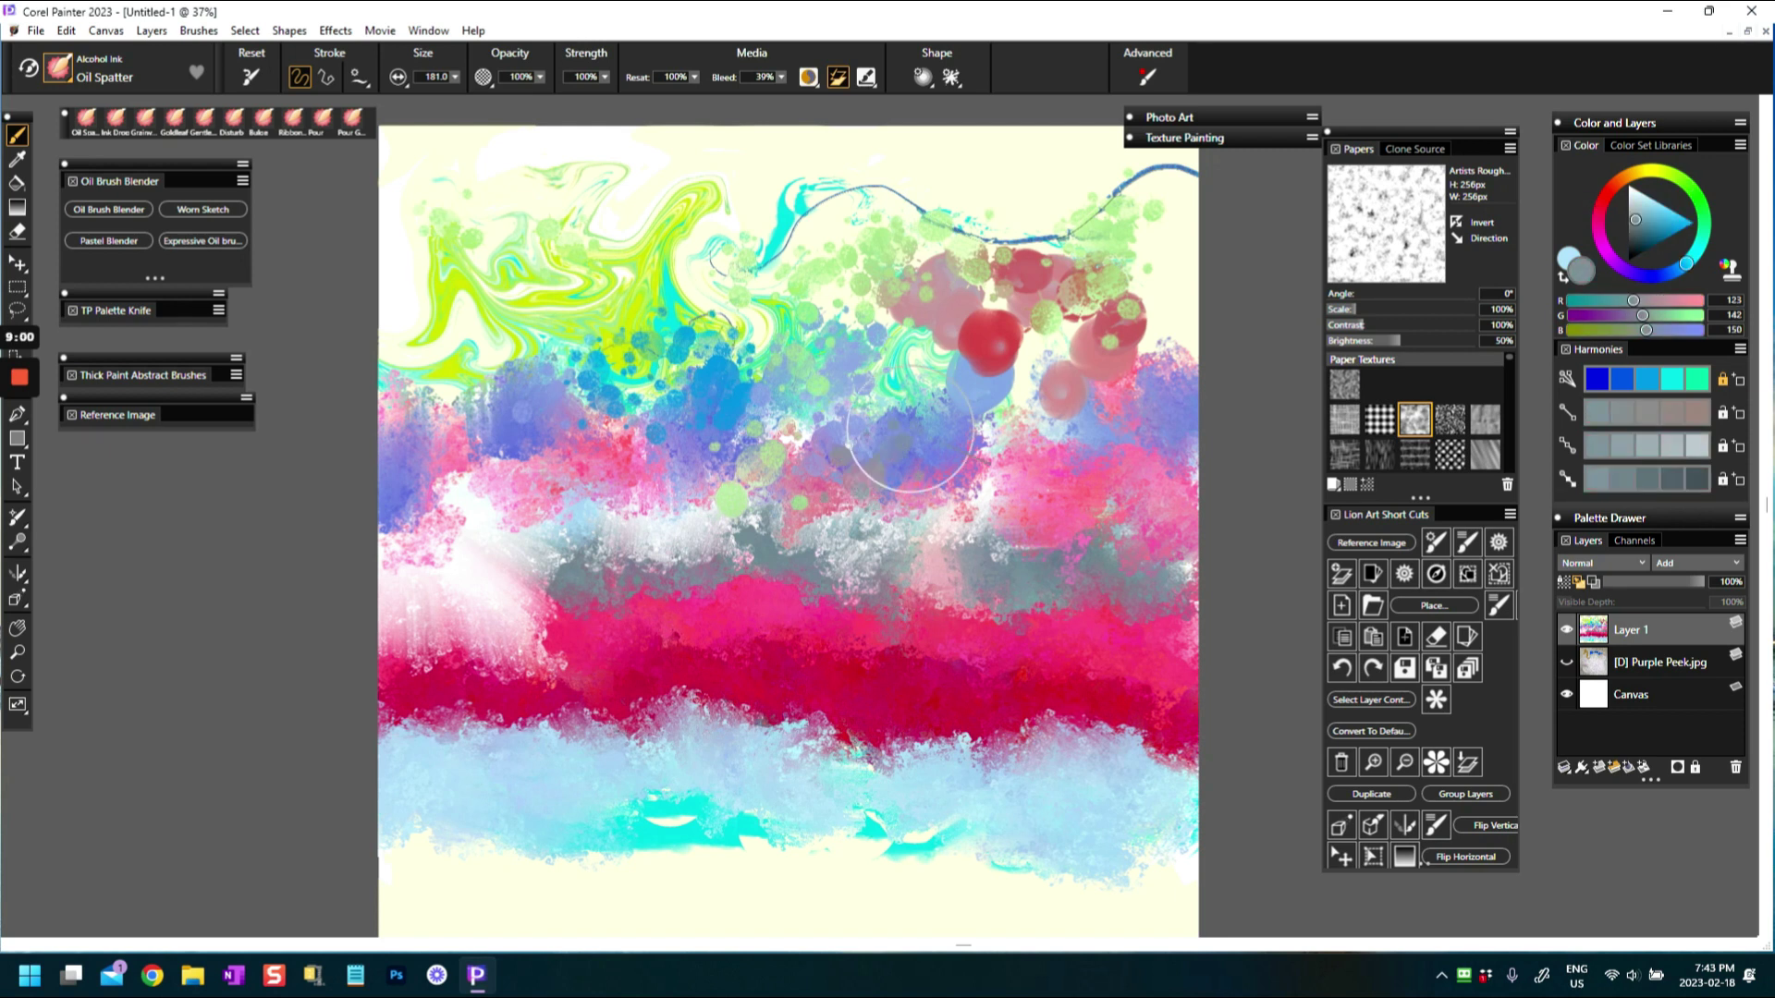
left_click(1026, 536, "alt")
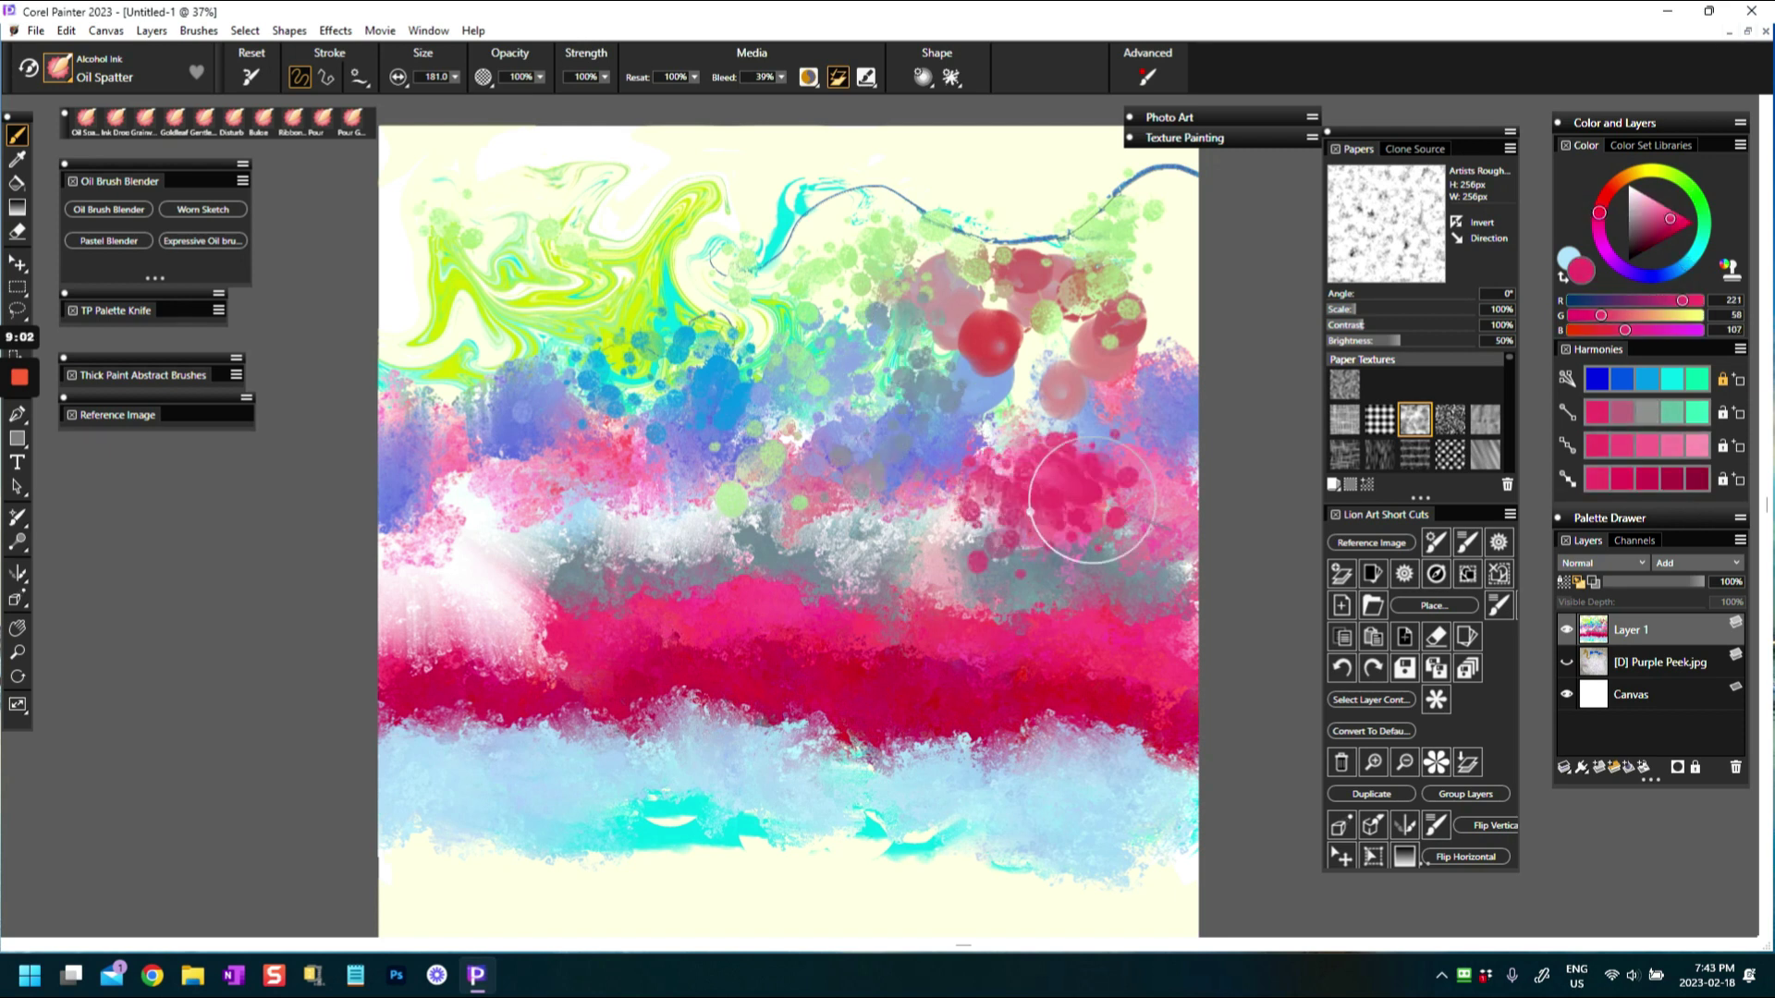
mouse_move(591, 481)
left_mouse_down()
mouse_move(434, 476)
mouse_move(527, 416)
left_mouse_up()
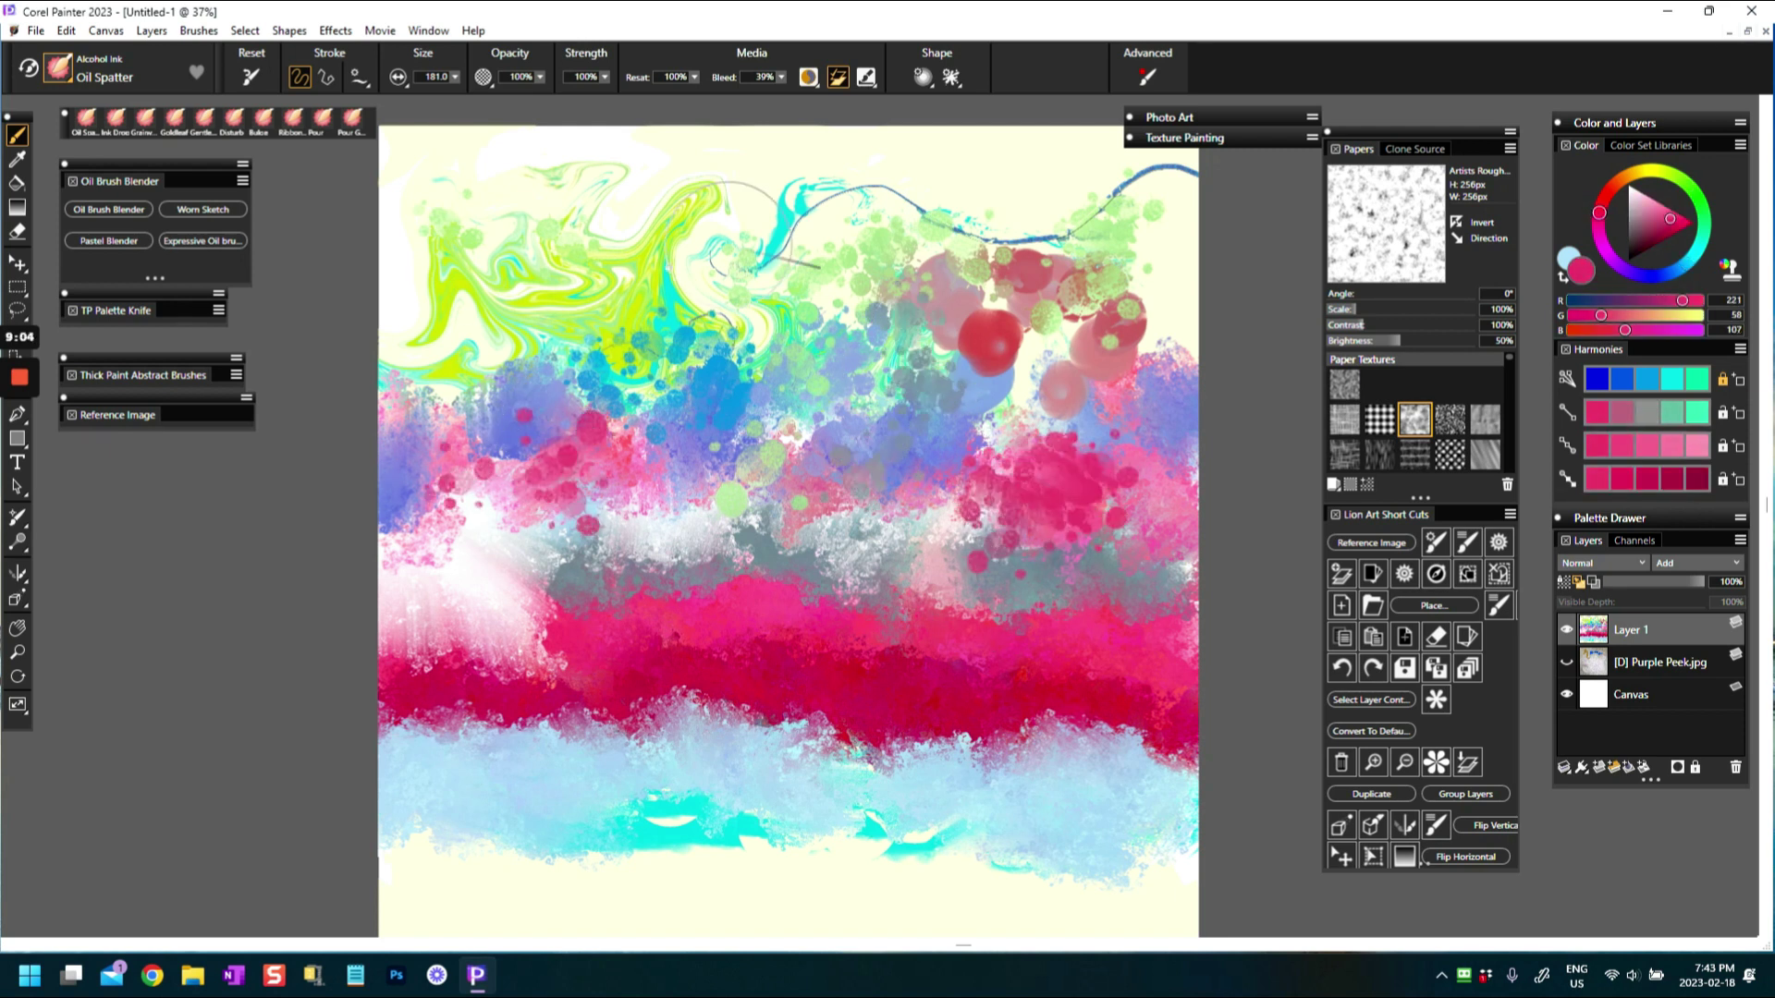
mouse_move(700, 205)
left_mouse_down()
mouse_move(795, 199)
mouse_move(804, 232)
mouse_move(897, 203)
mouse_move(922, 223)
left_mouse_up()
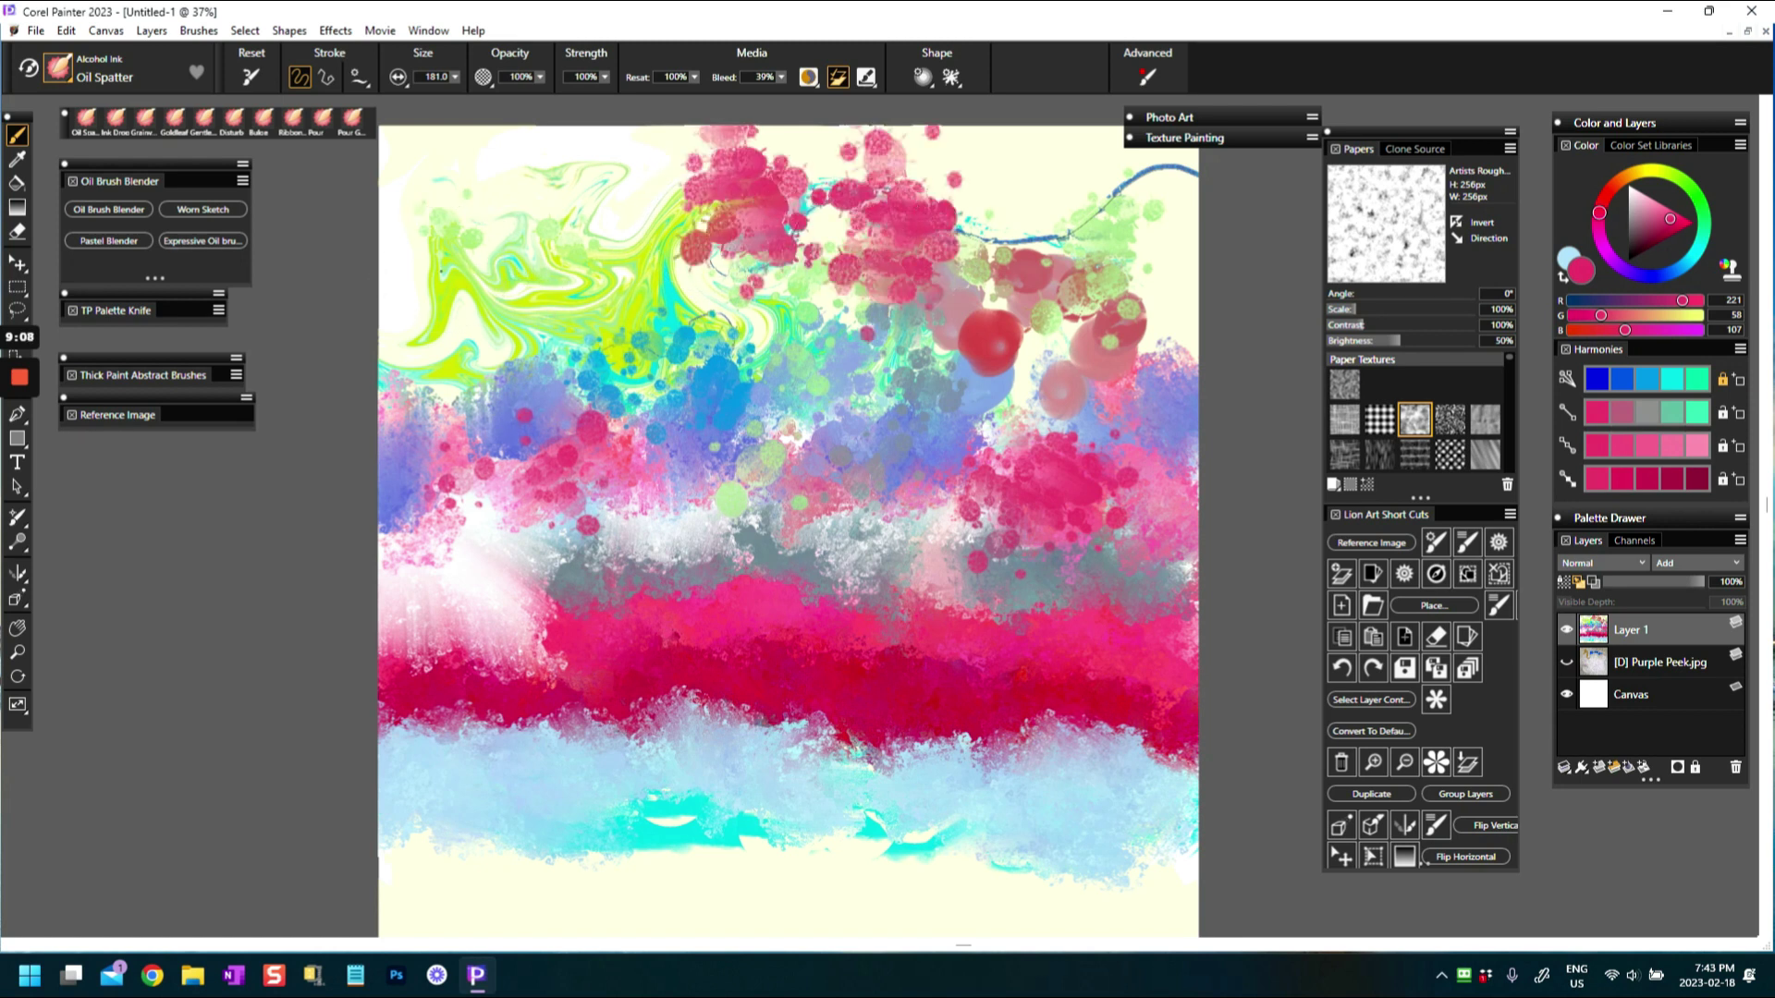
left_click_drag(481, 250, 546, 277)
Spatter sampled blue dots over the rose drops, then pale blue (RGB 205, 220, 245) ones across them and the violet-blue clouds
left_click(987, 392, "alt")
mouse_move(971, 393)
left_mouse_down()
mouse_move(1054, 305)
mouse_move(1017, 218)
left_mouse_up()
left_click_drag(1650, 222, 1637, 193)
mouse_move(888, 426)
left_mouse_down()
mouse_move(962, 328)
mouse_move(1017, 360)
mouse_move(1073, 305)
left_mouse_up()
mouse_move(582, 406)
left_mouse_down()
mouse_move(536, 388)
mouse_move(472, 398)
left_mouse_up()
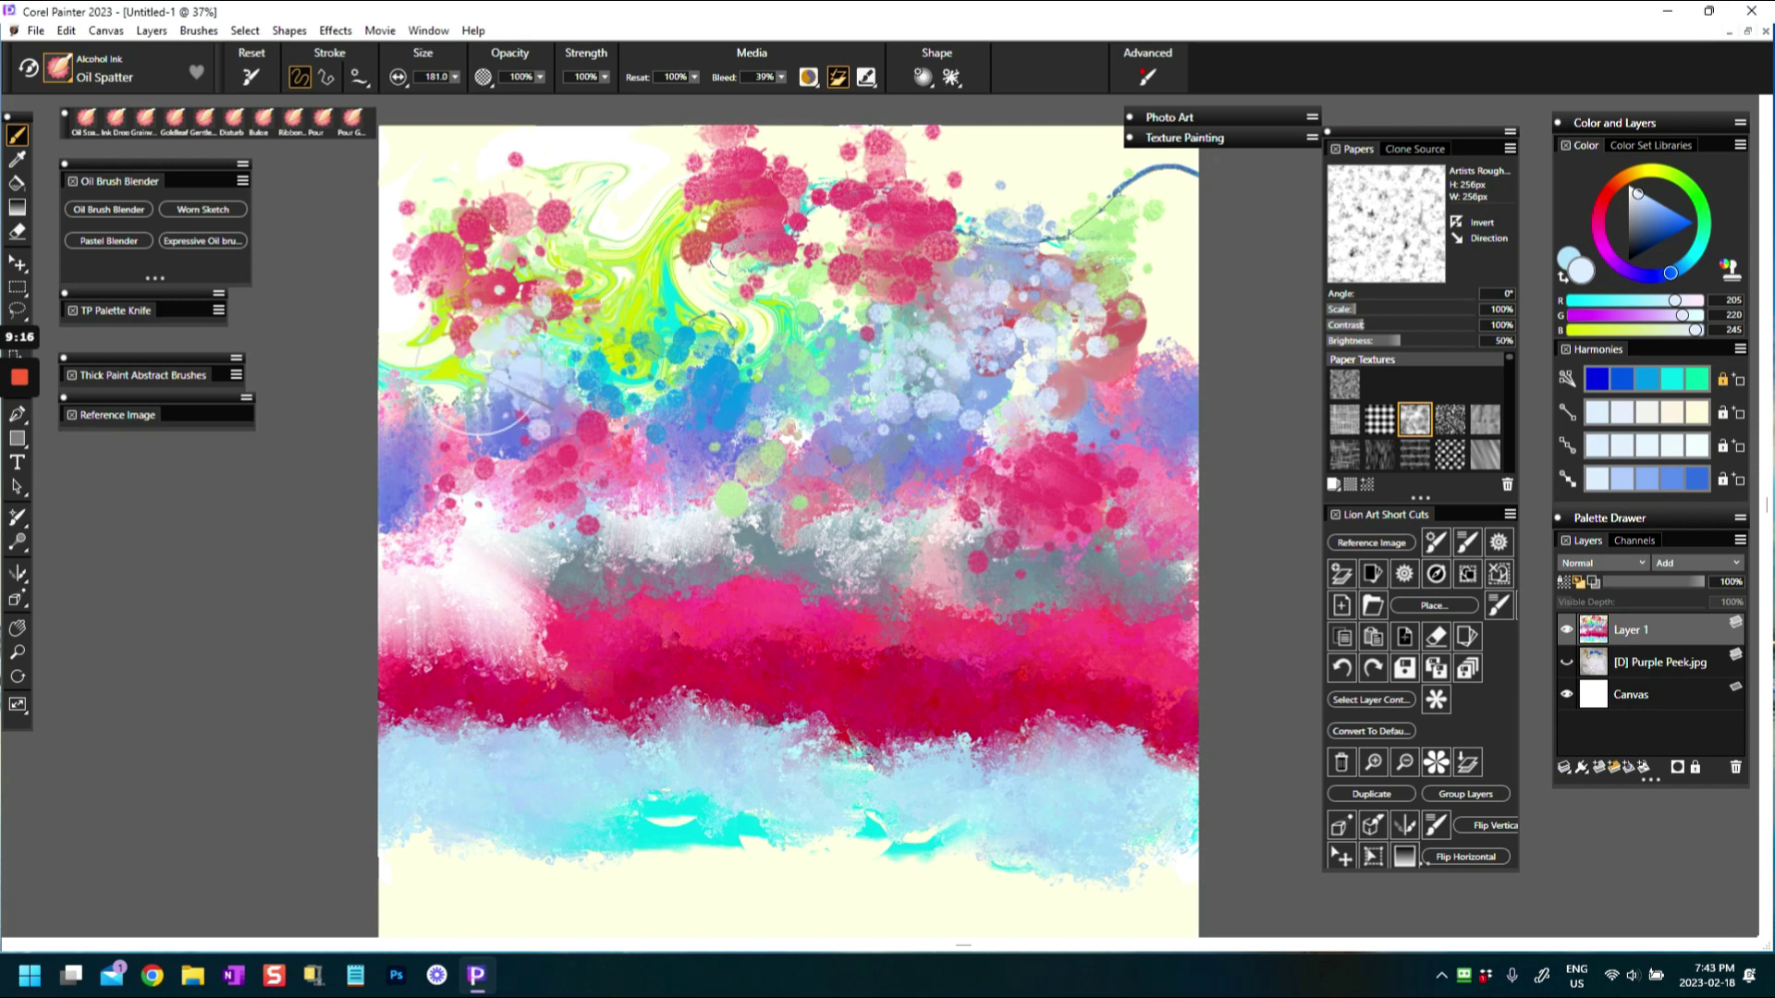
Spatter sampled red (RGB 204, 42, 75) over the grey band and brighter red (RGB 229, 67, 102) over the blue and green dots
left_click(654, 593, "alt")
mouse_move(654, 593)
left_mouse_down()
mouse_move(725, 594)
mouse_move(748, 563)
mouse_move(792, 595)
mouse_move(860, 555)
mouse_move(984, 605)
mouse_move(1098, 597)
mouse_move(1109, 567)
left_mouse_up()
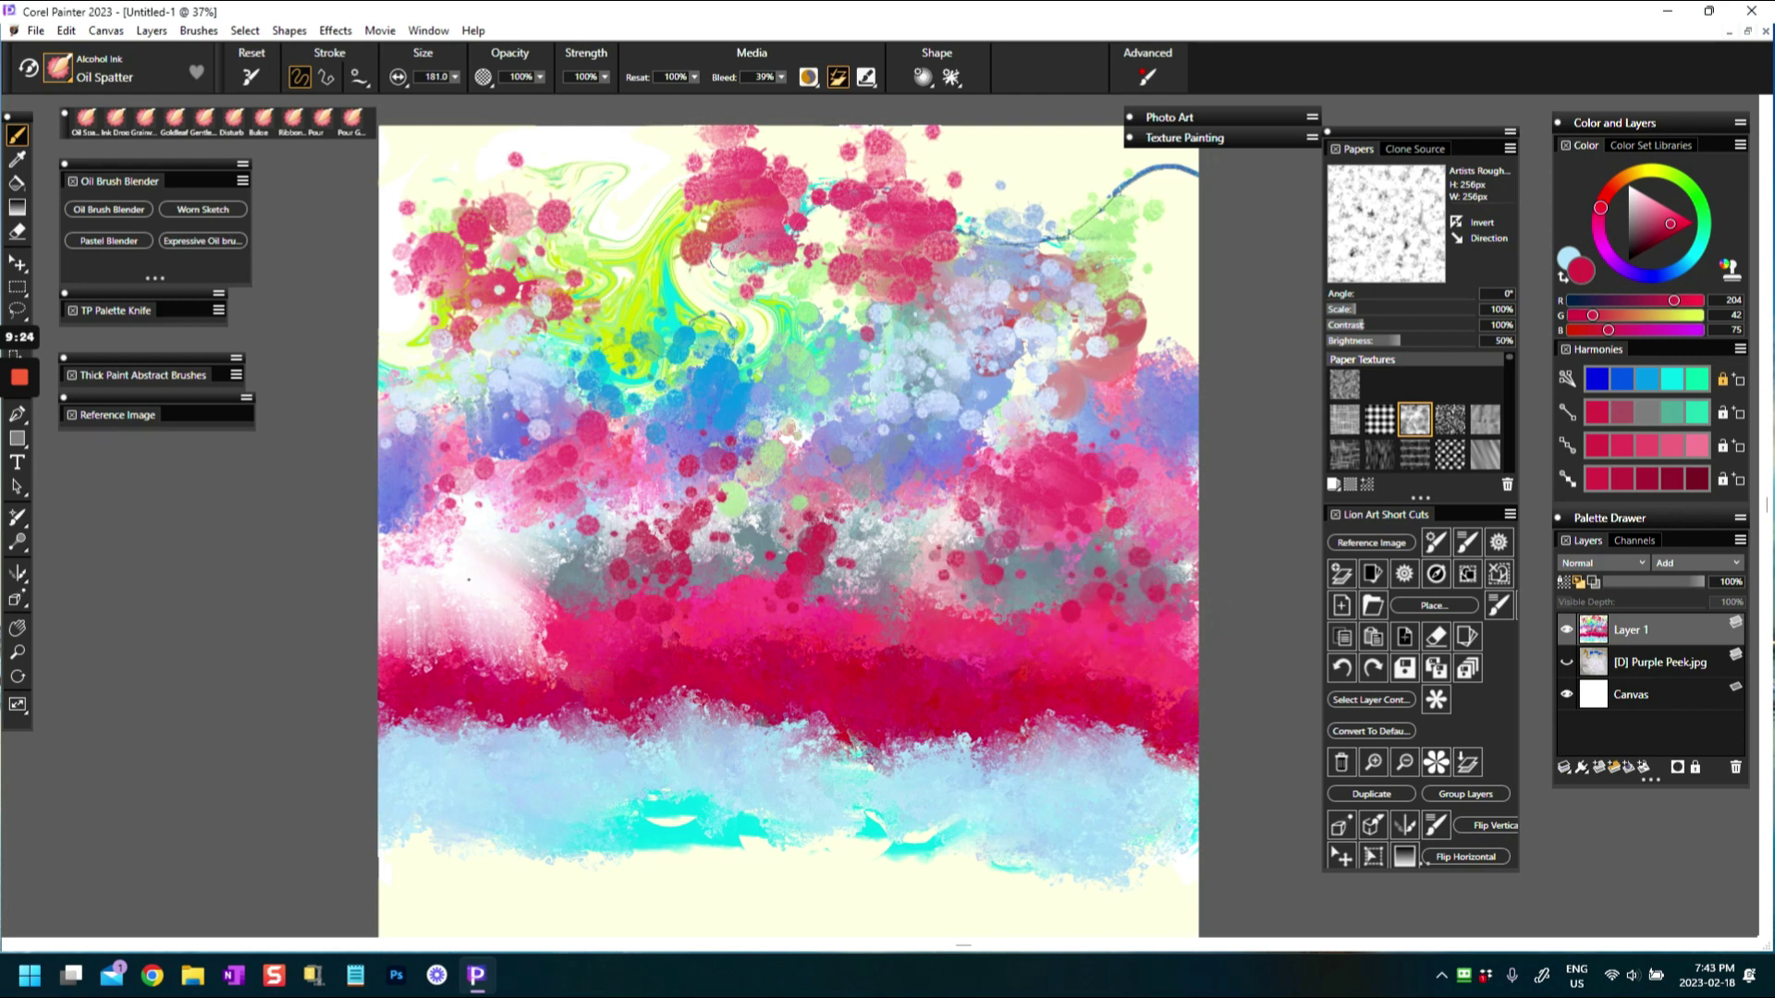
left_click(1670, 217)
mouse_move(702, 434)
left_mouse_down()
mouse_move(675, 416)
mouse_move(684, 360)
mouse_move(920, 367)
left_mouse_up()
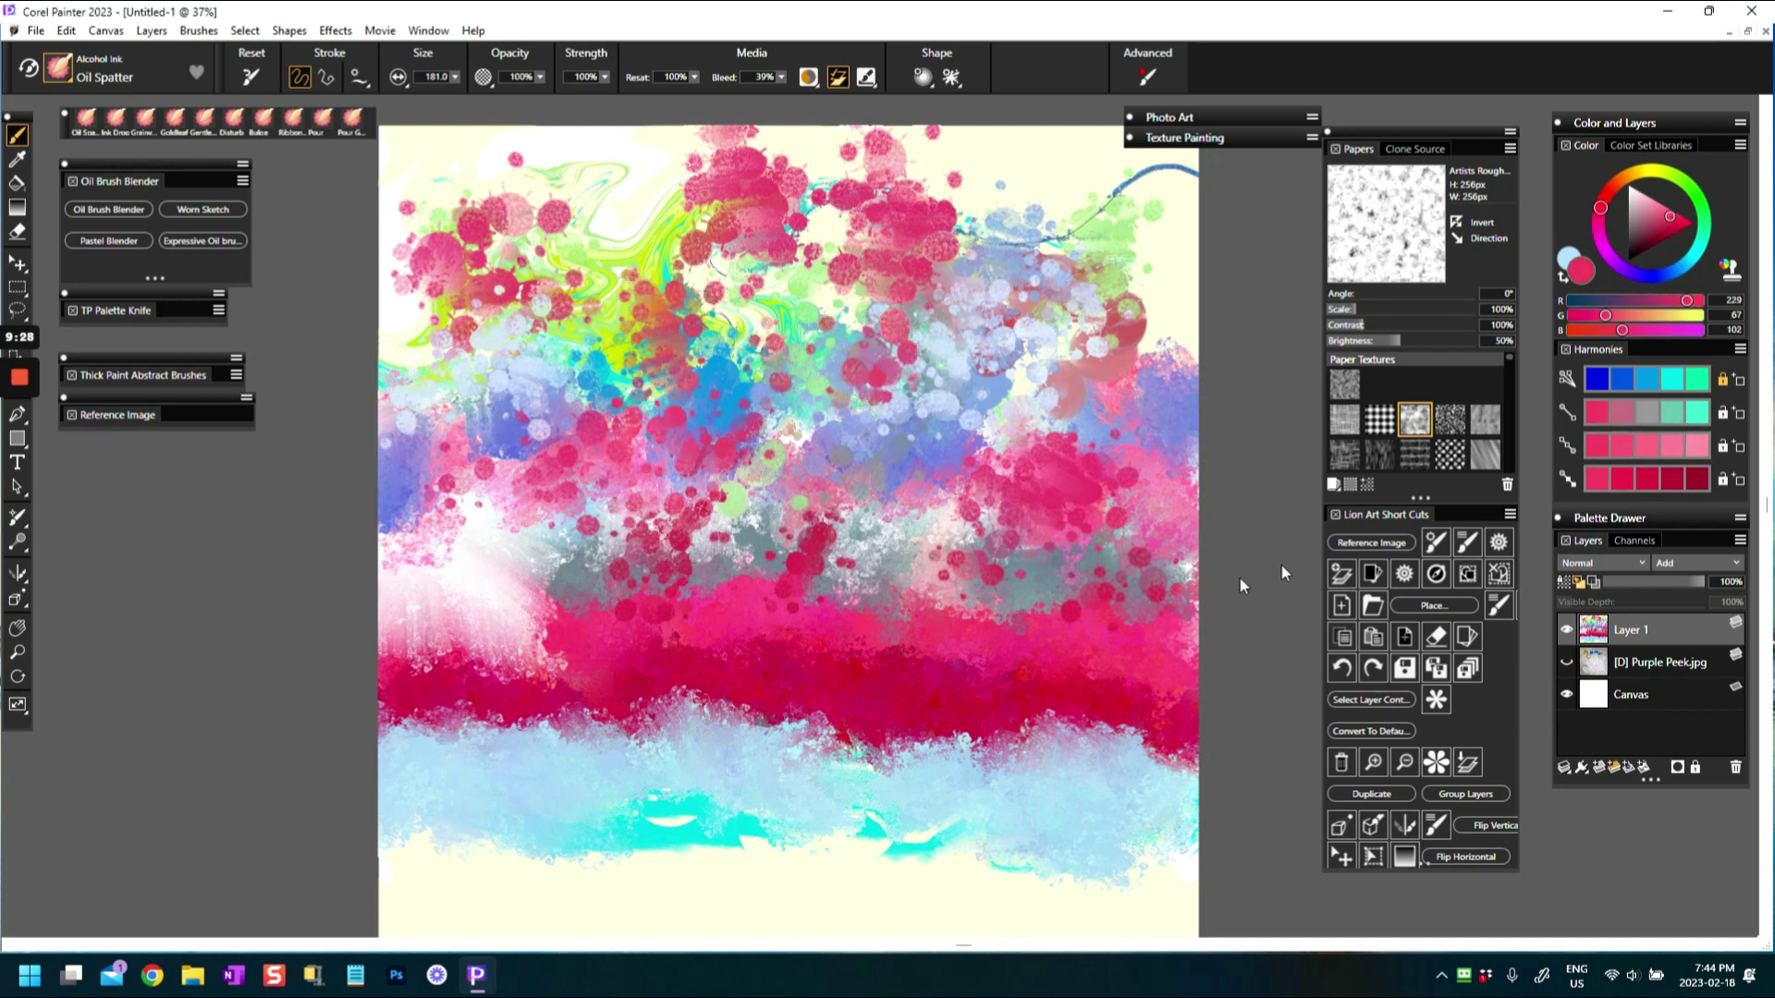
Spatter light blue (RGB 166, 207, 230) sampled from the lower clouds over the grey, pink and crimson bands
left_click(915, 836, "alt")
mouse_move(814, 721)
left_mouse_down()
mouse_move(832, 554)
mouse_move(982, 513)
mouse_move(1110, 444)
left_mouse_up()
left_click(593, 745, "alt")
mouse_move(583, 709)
left_mouse_down()
mouse_move(591, 636)
mouse_move(658, 599)
left_mouse_up()
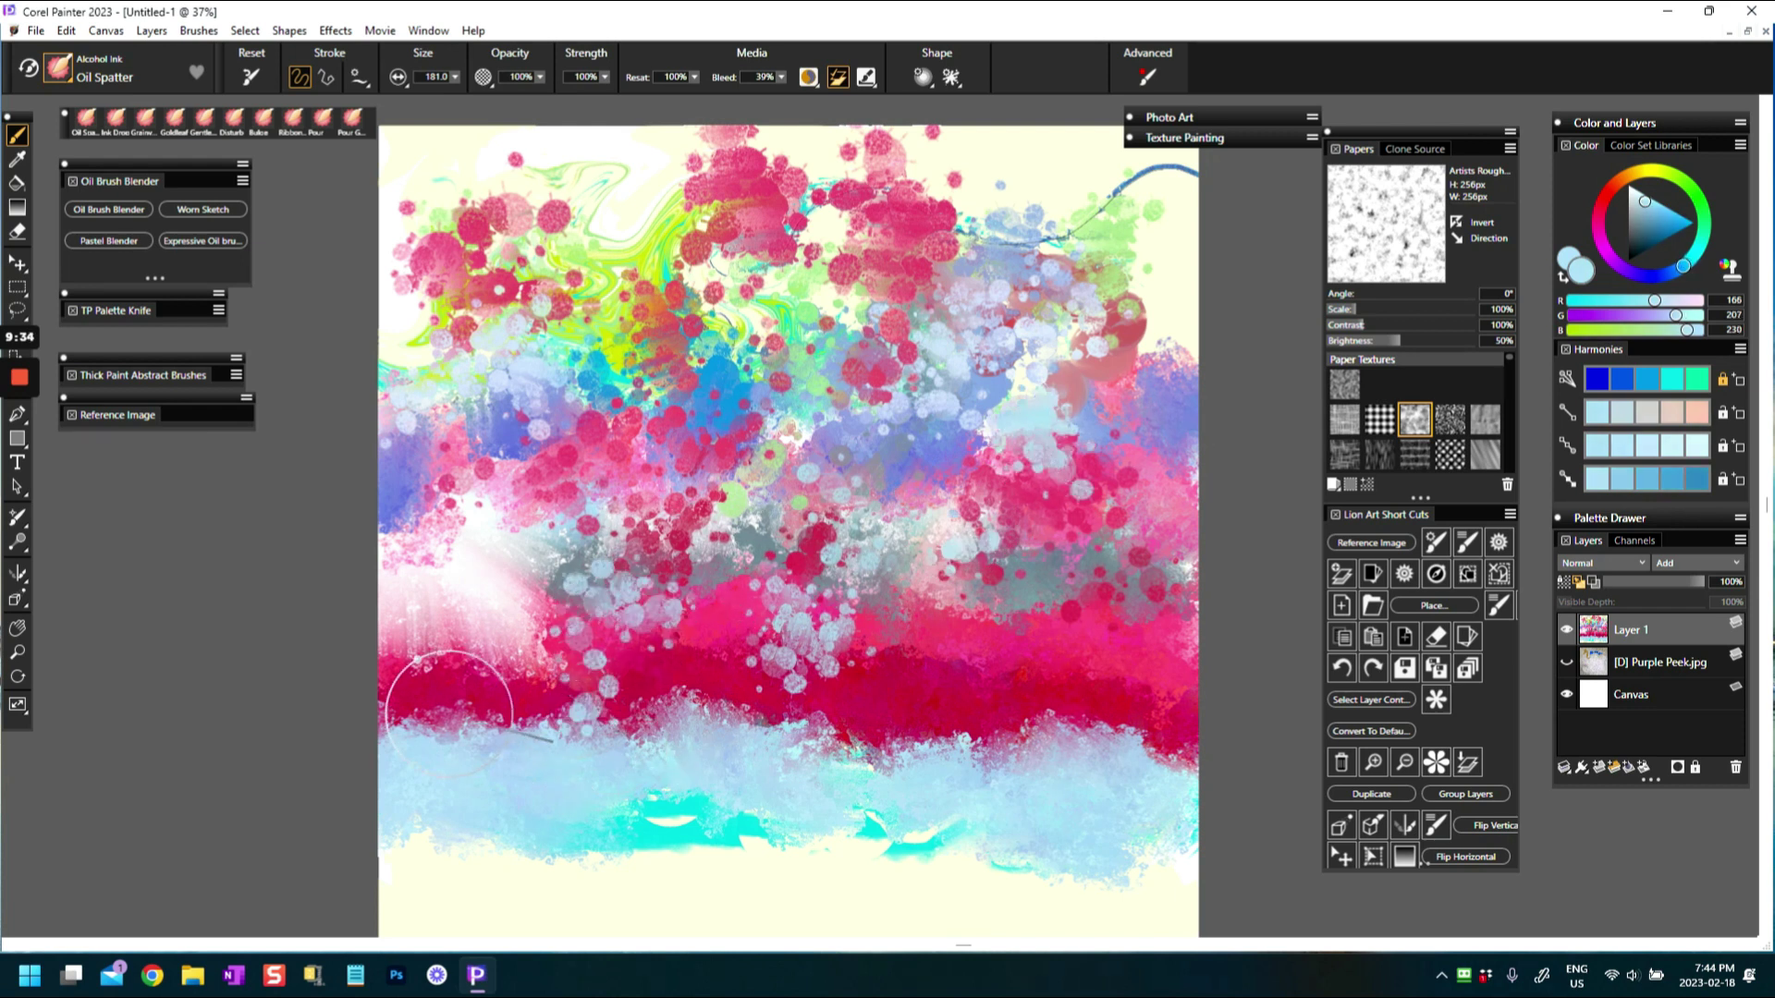
mouse_move(1019, 753)
left_mouse_down()
mouse_move(1033, 699)
mouse_move(1118, 628)
mouse_move(1139, 575)
left_mouse_up()
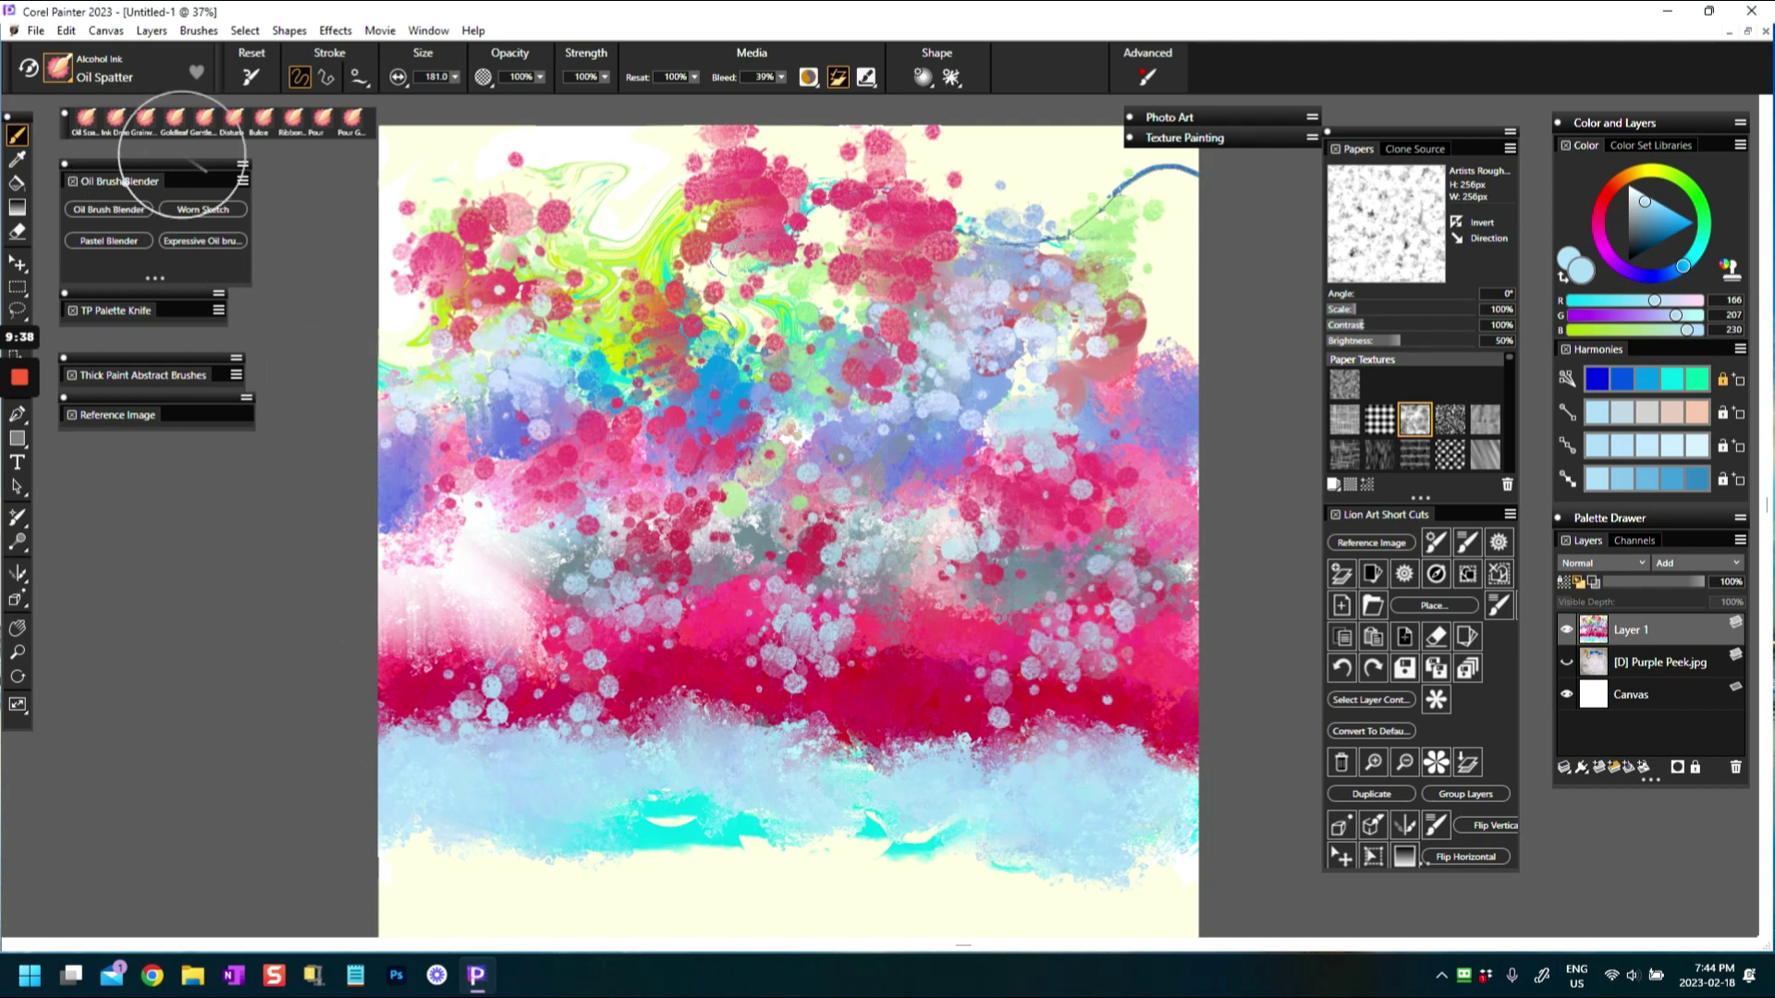
Switch to the Pour Grainy brush and paint grainy green (RGB 22, 168, 121) strokes along the lower edge of the light-blue band
left_click(61, 70)
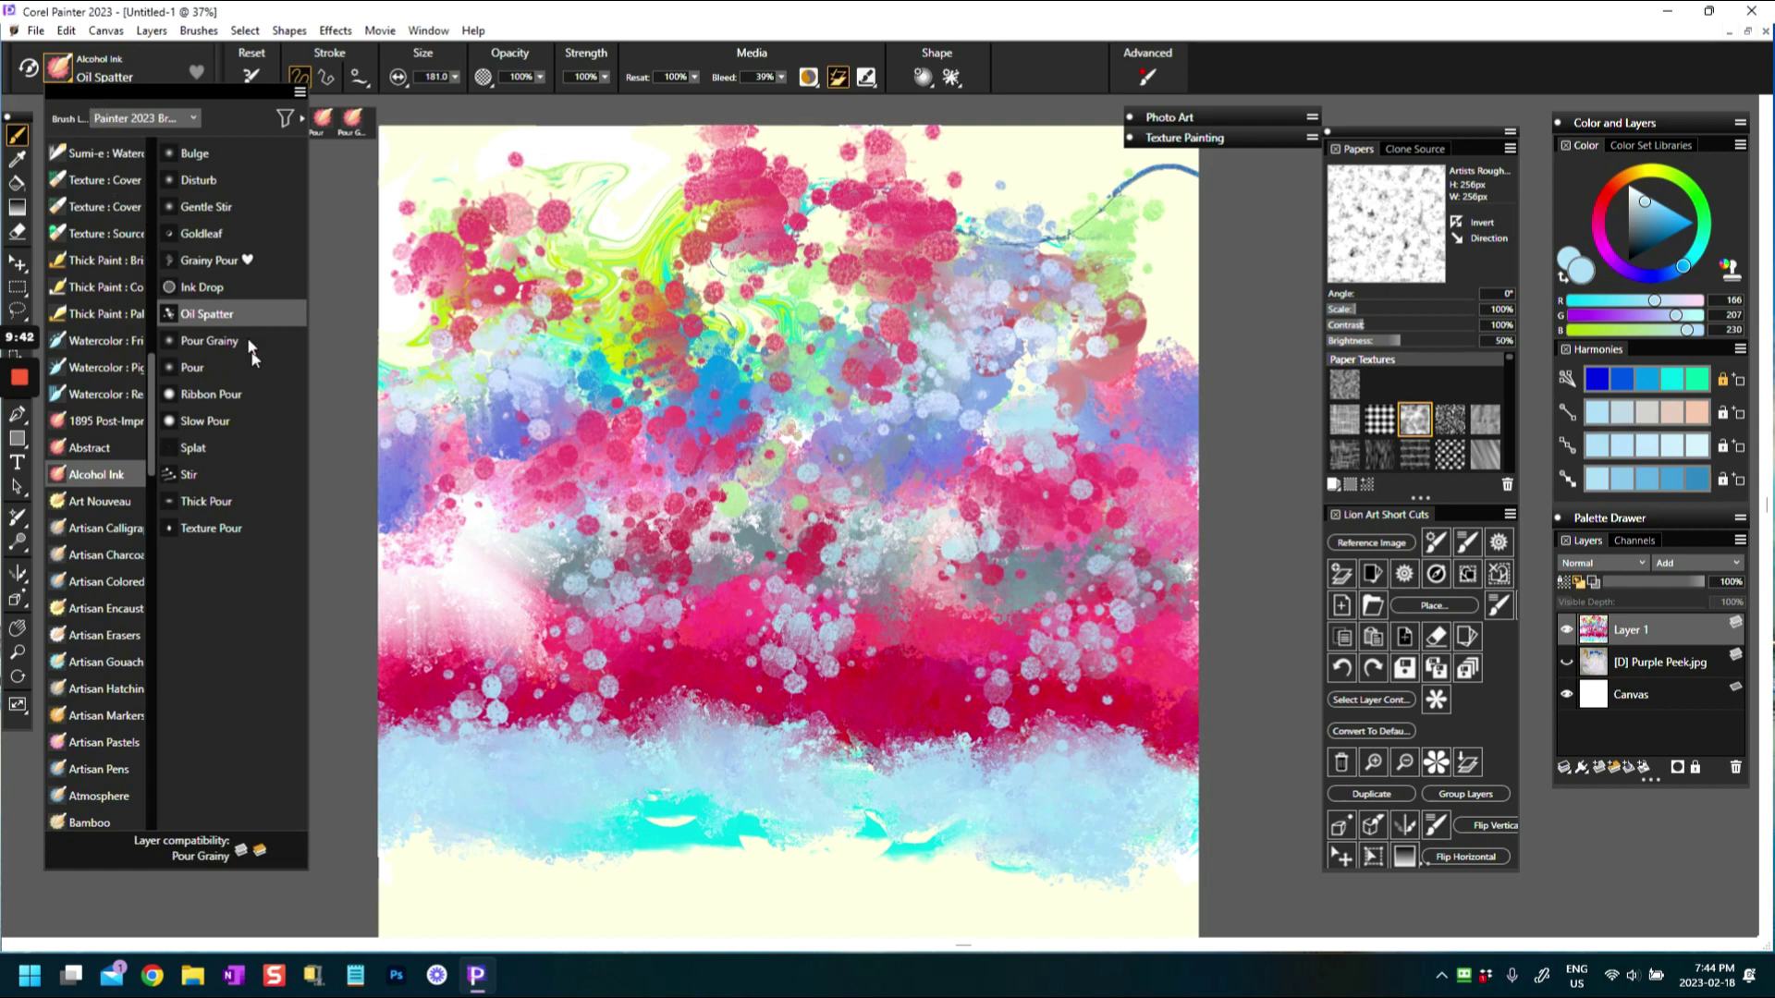
left_click(209, 340)
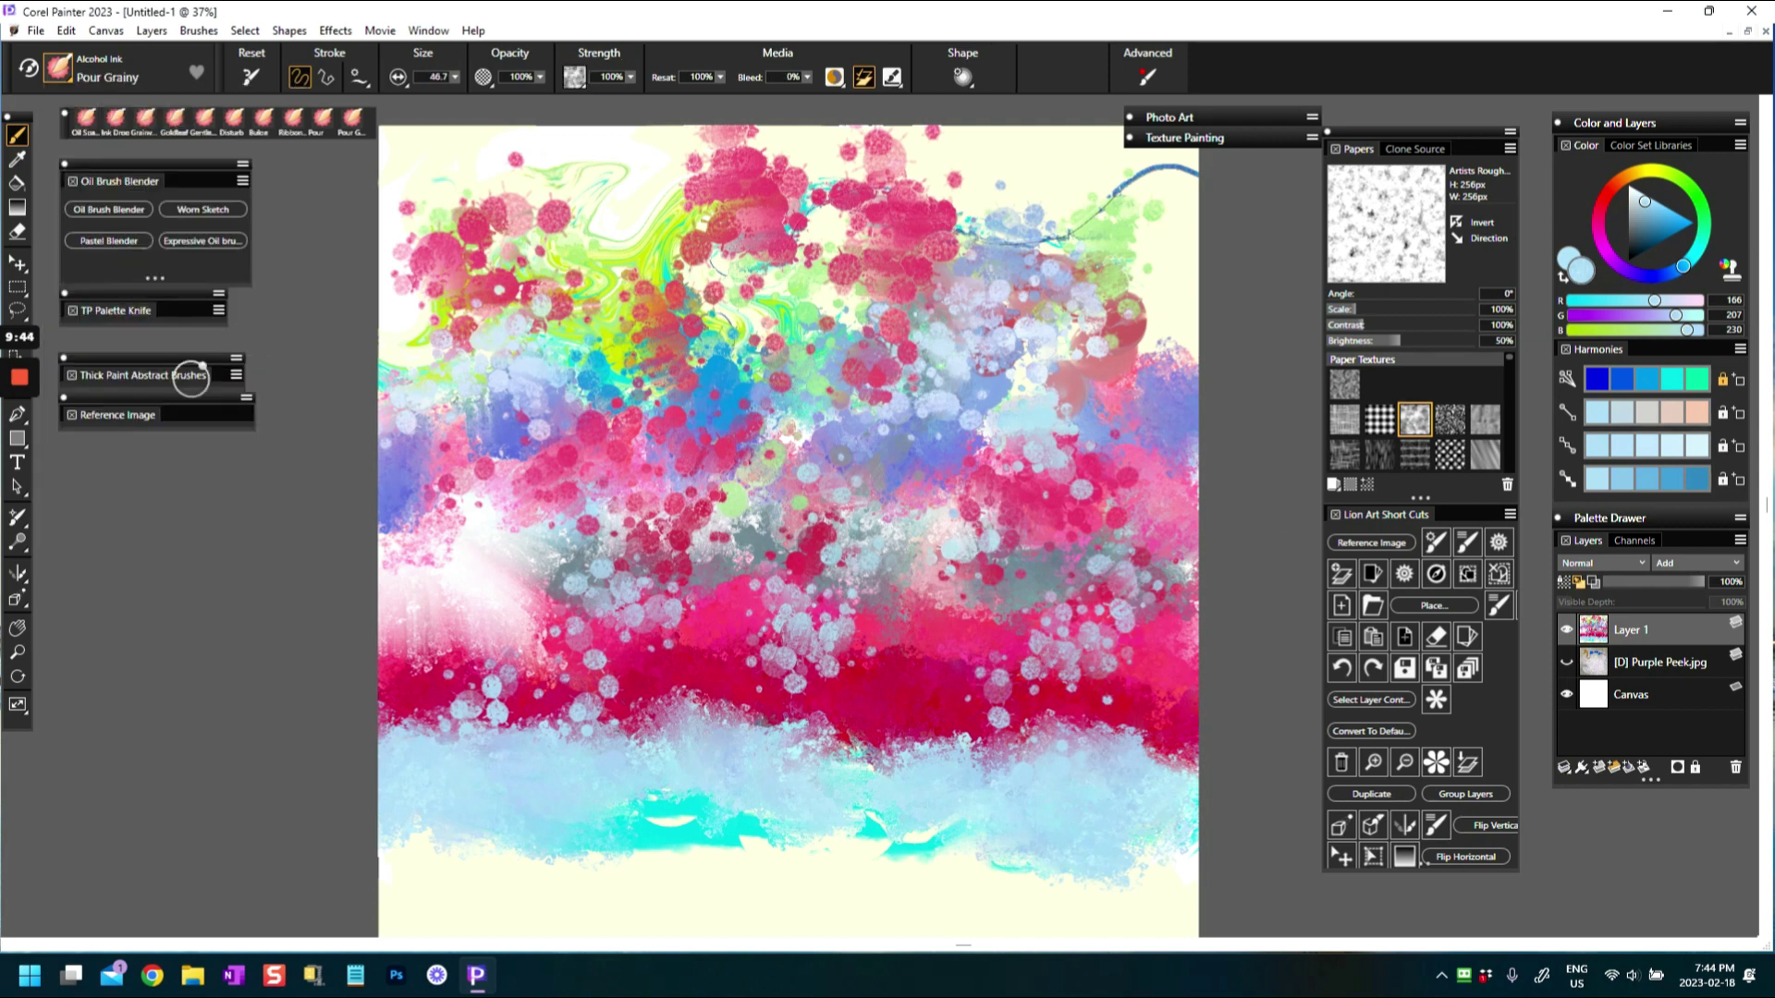
left_click(1713, 219)
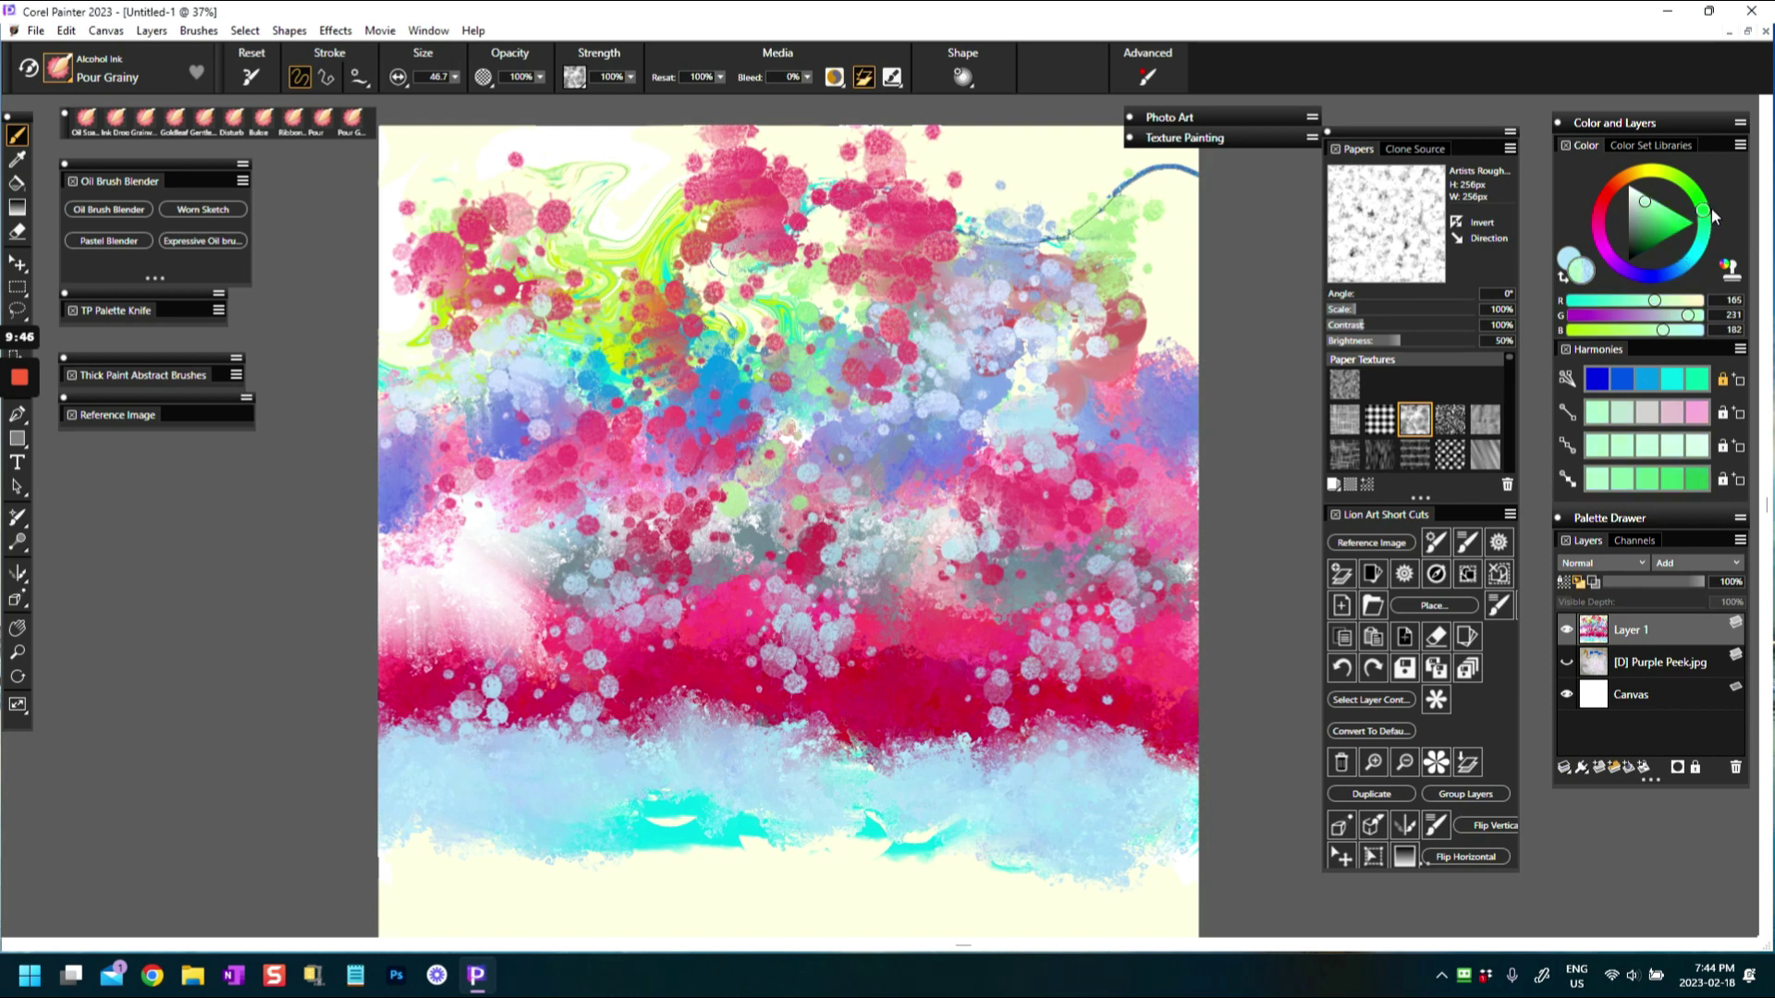
left_click(1667, 231)
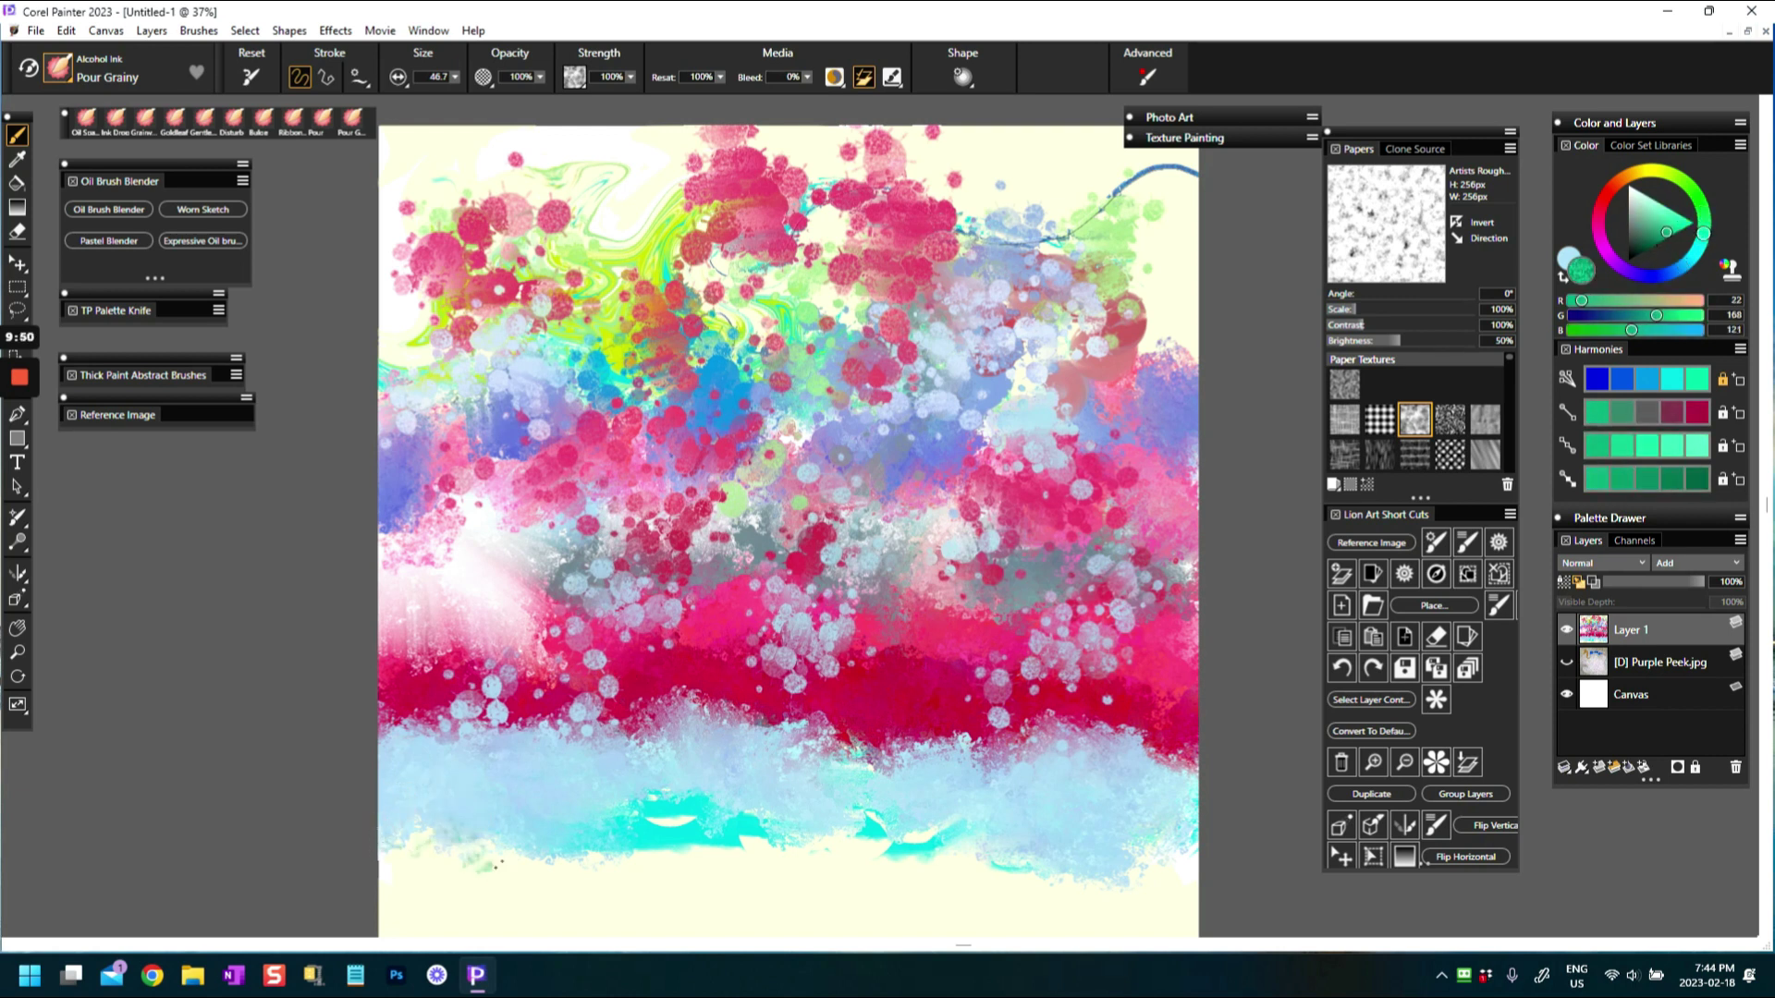
left_click_drag(615, 864, 630, 859)
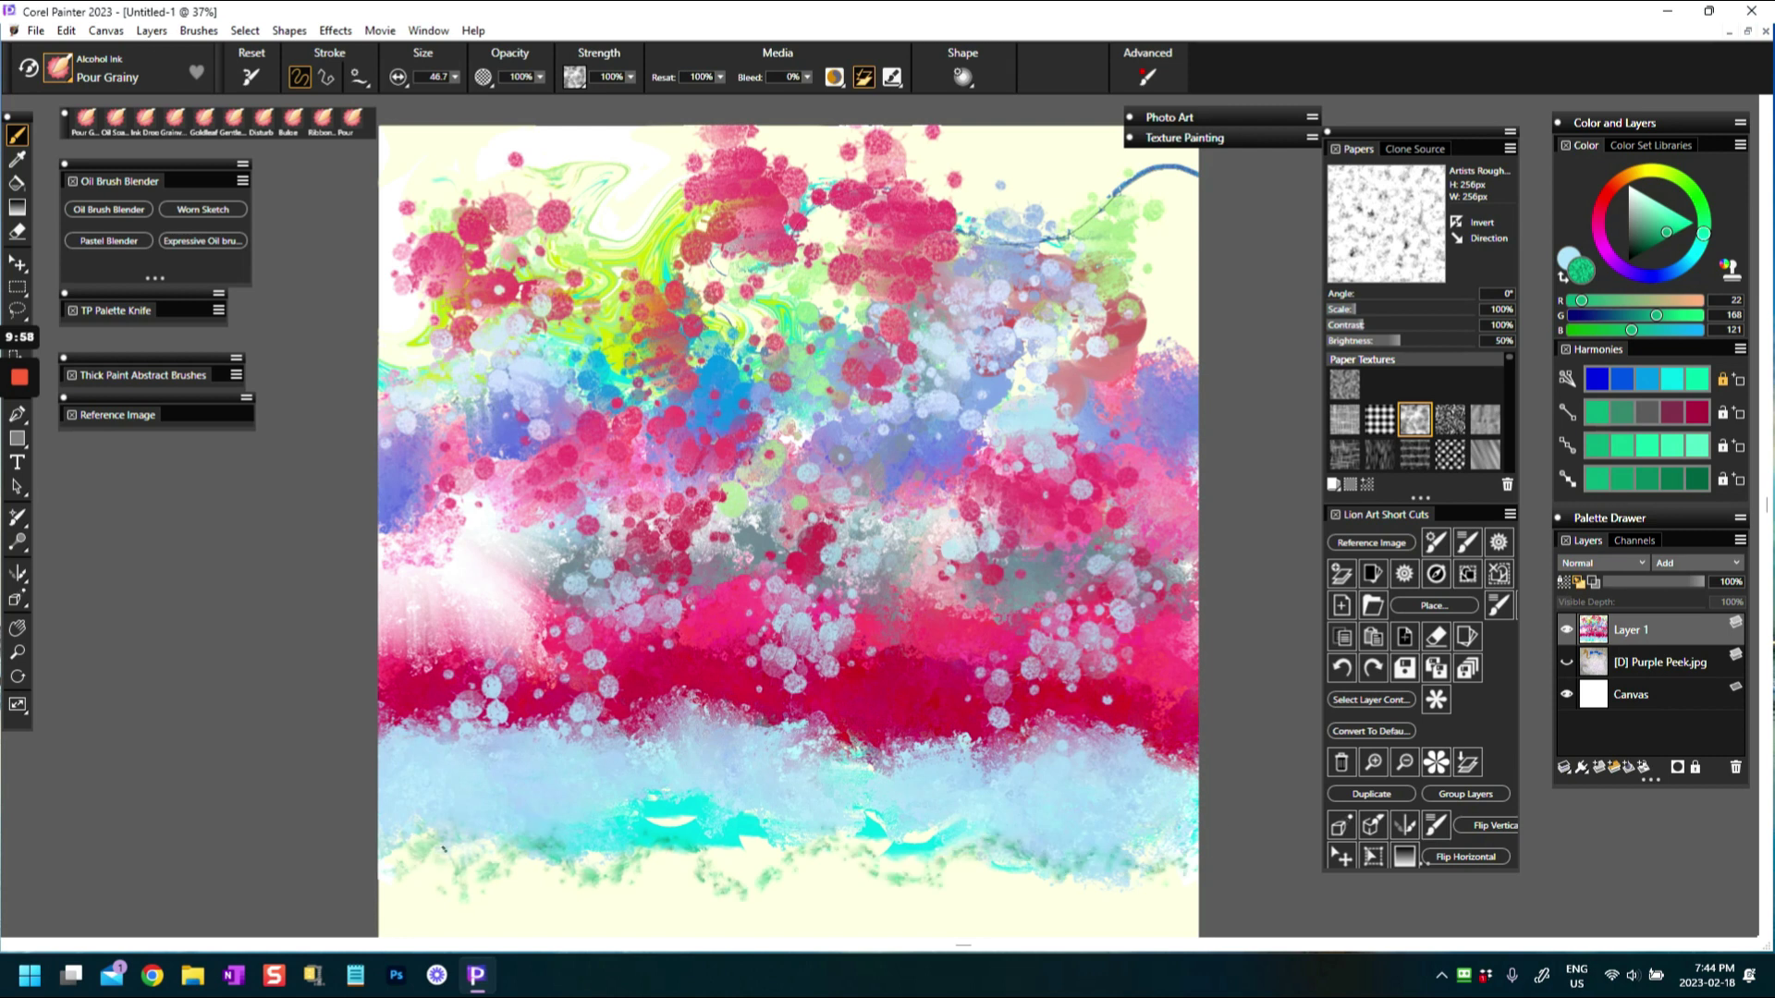
left_click_drag(990, 841, 1178, 860)
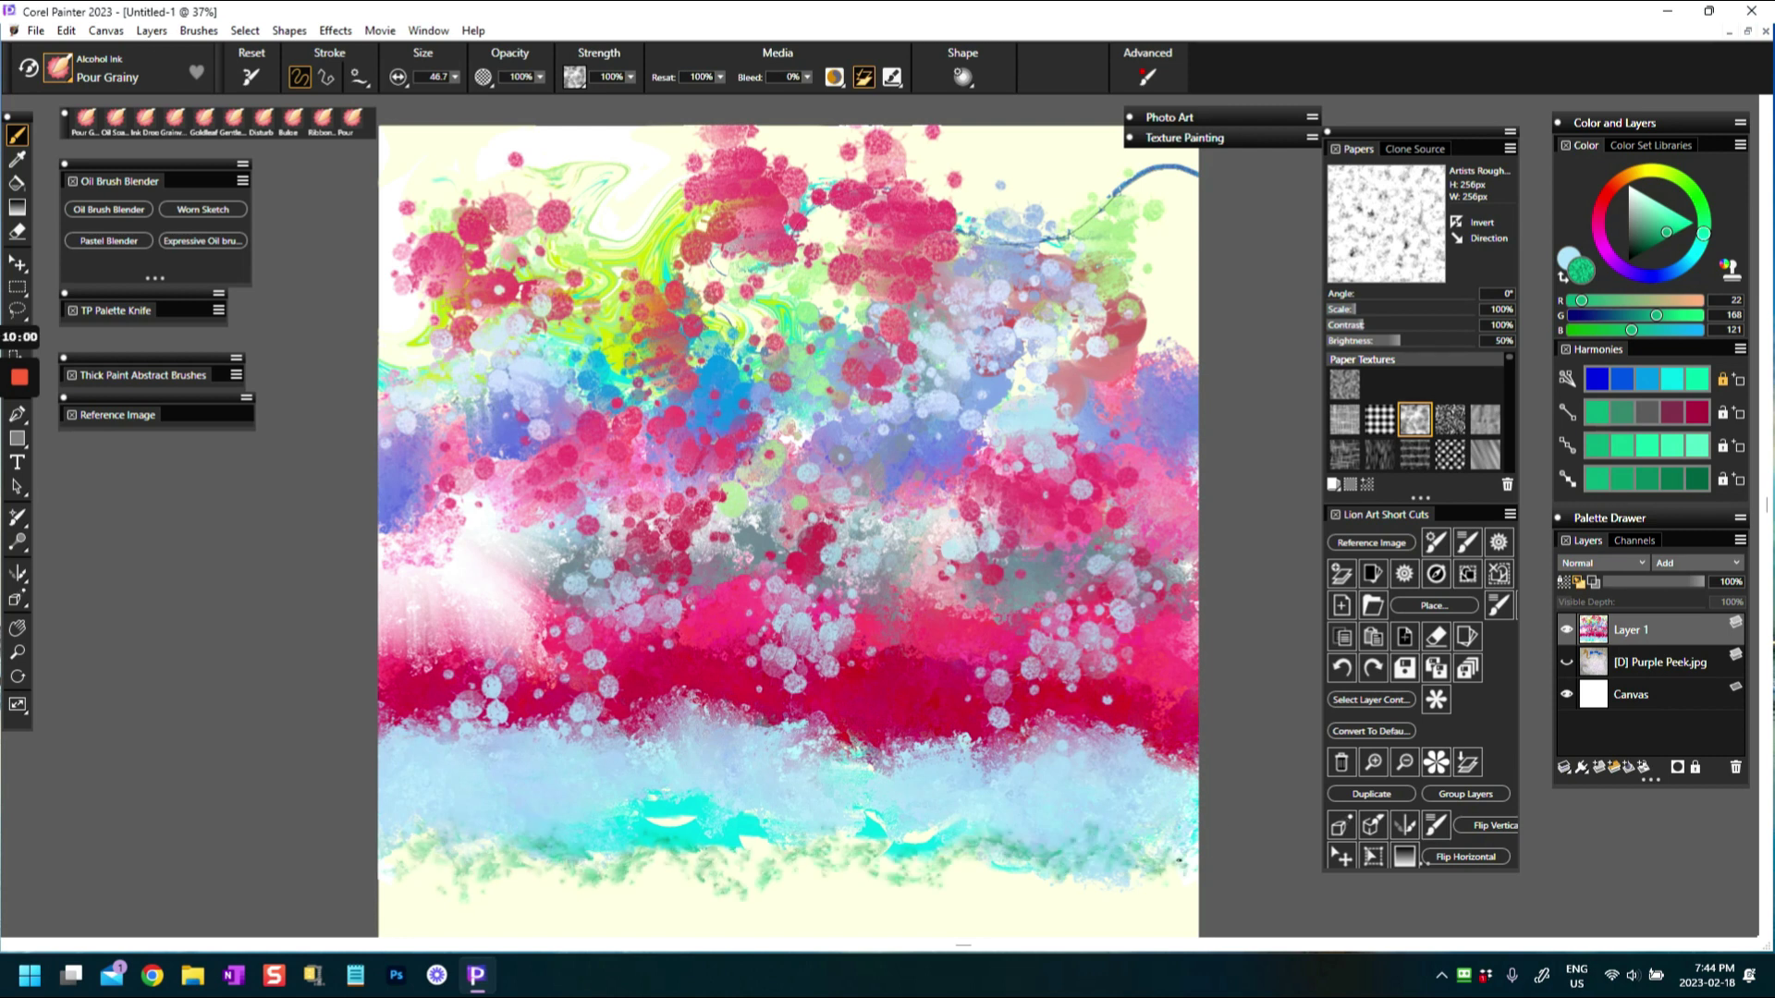
mouse_move(637, 861)
left_mouse_down()
mouse_move(977, 870)
mouse_move(1140, 855)
left_mouse_up()
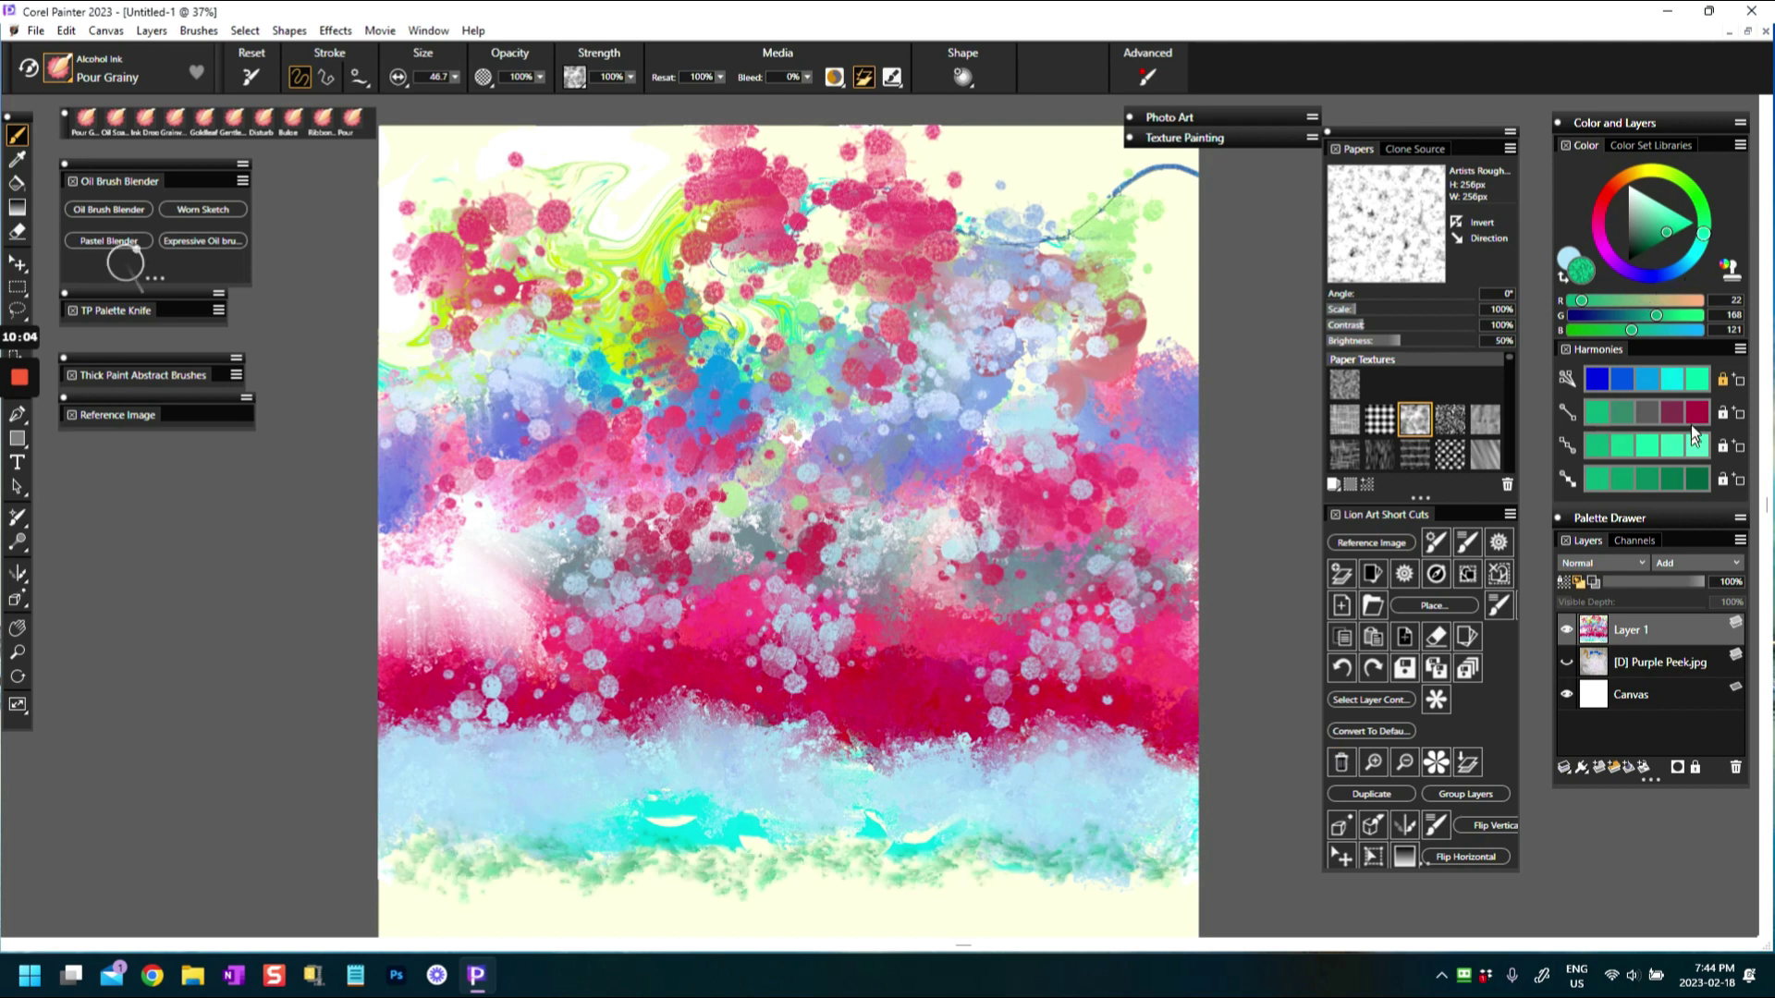
Set the brush to dark grey (RGB 94, 94, 95) at size 102.9 and swirl it over the green strokes below the light-blue band
left_click(1652, 416)
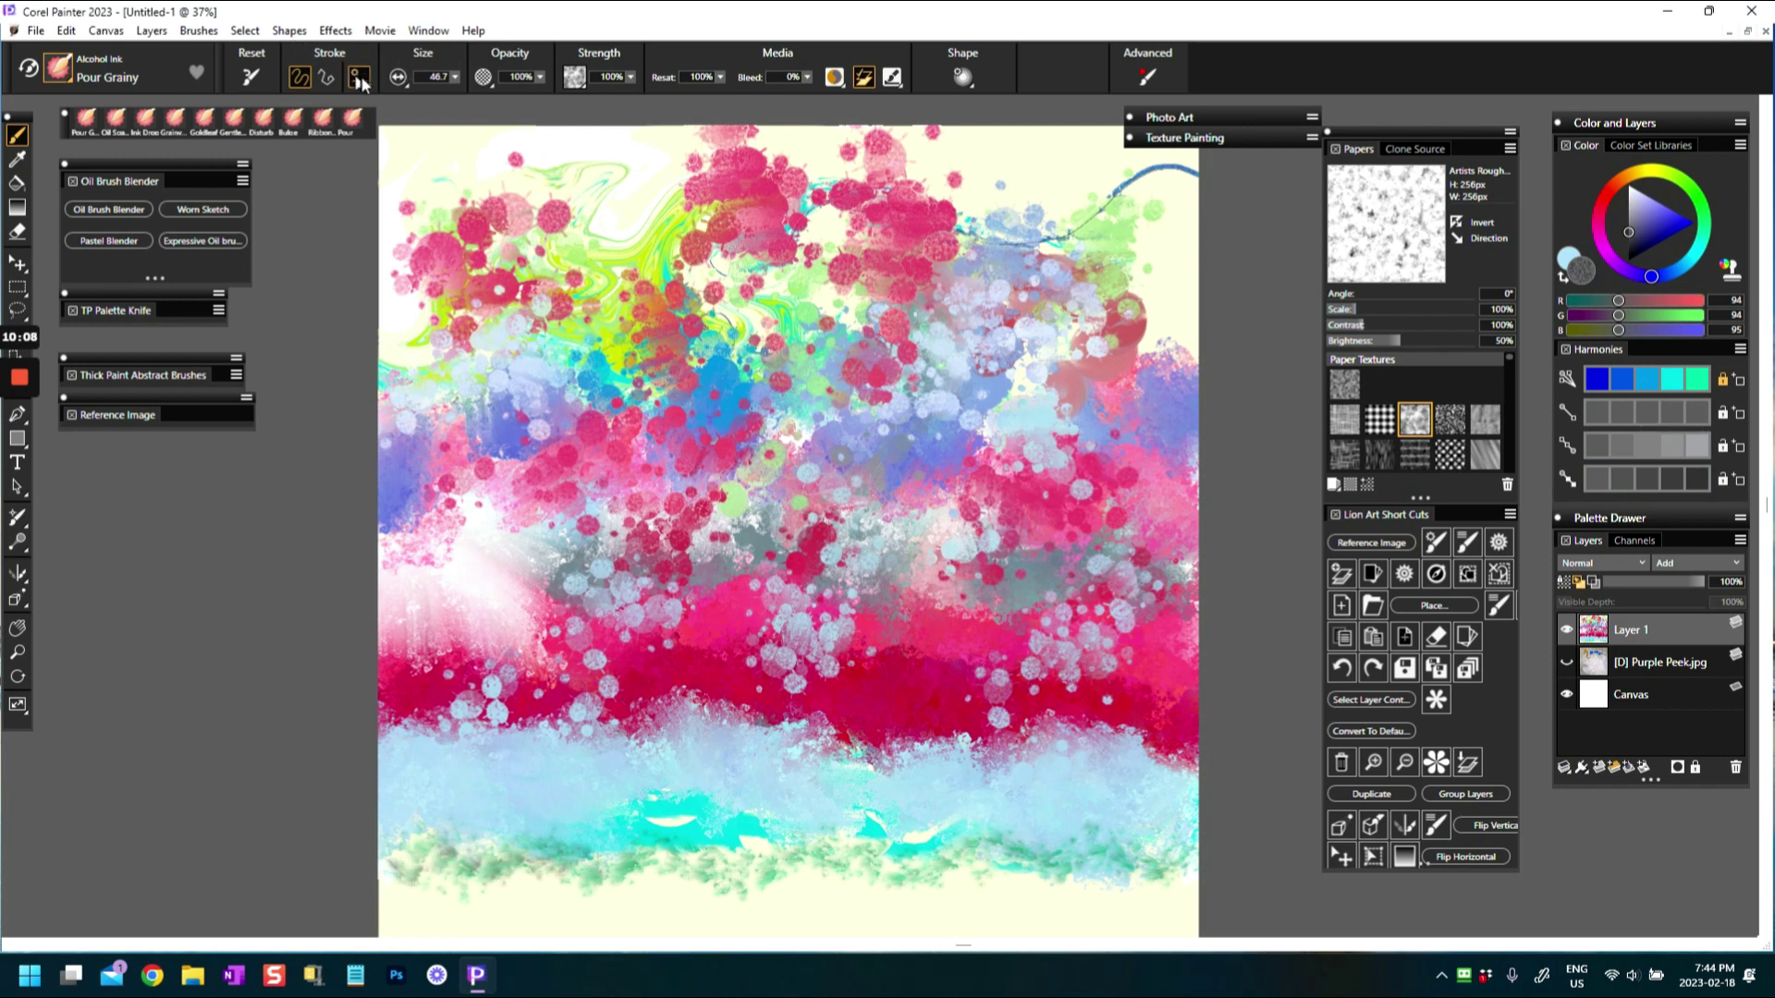
left_click_drag(458, 82, 510, 102)
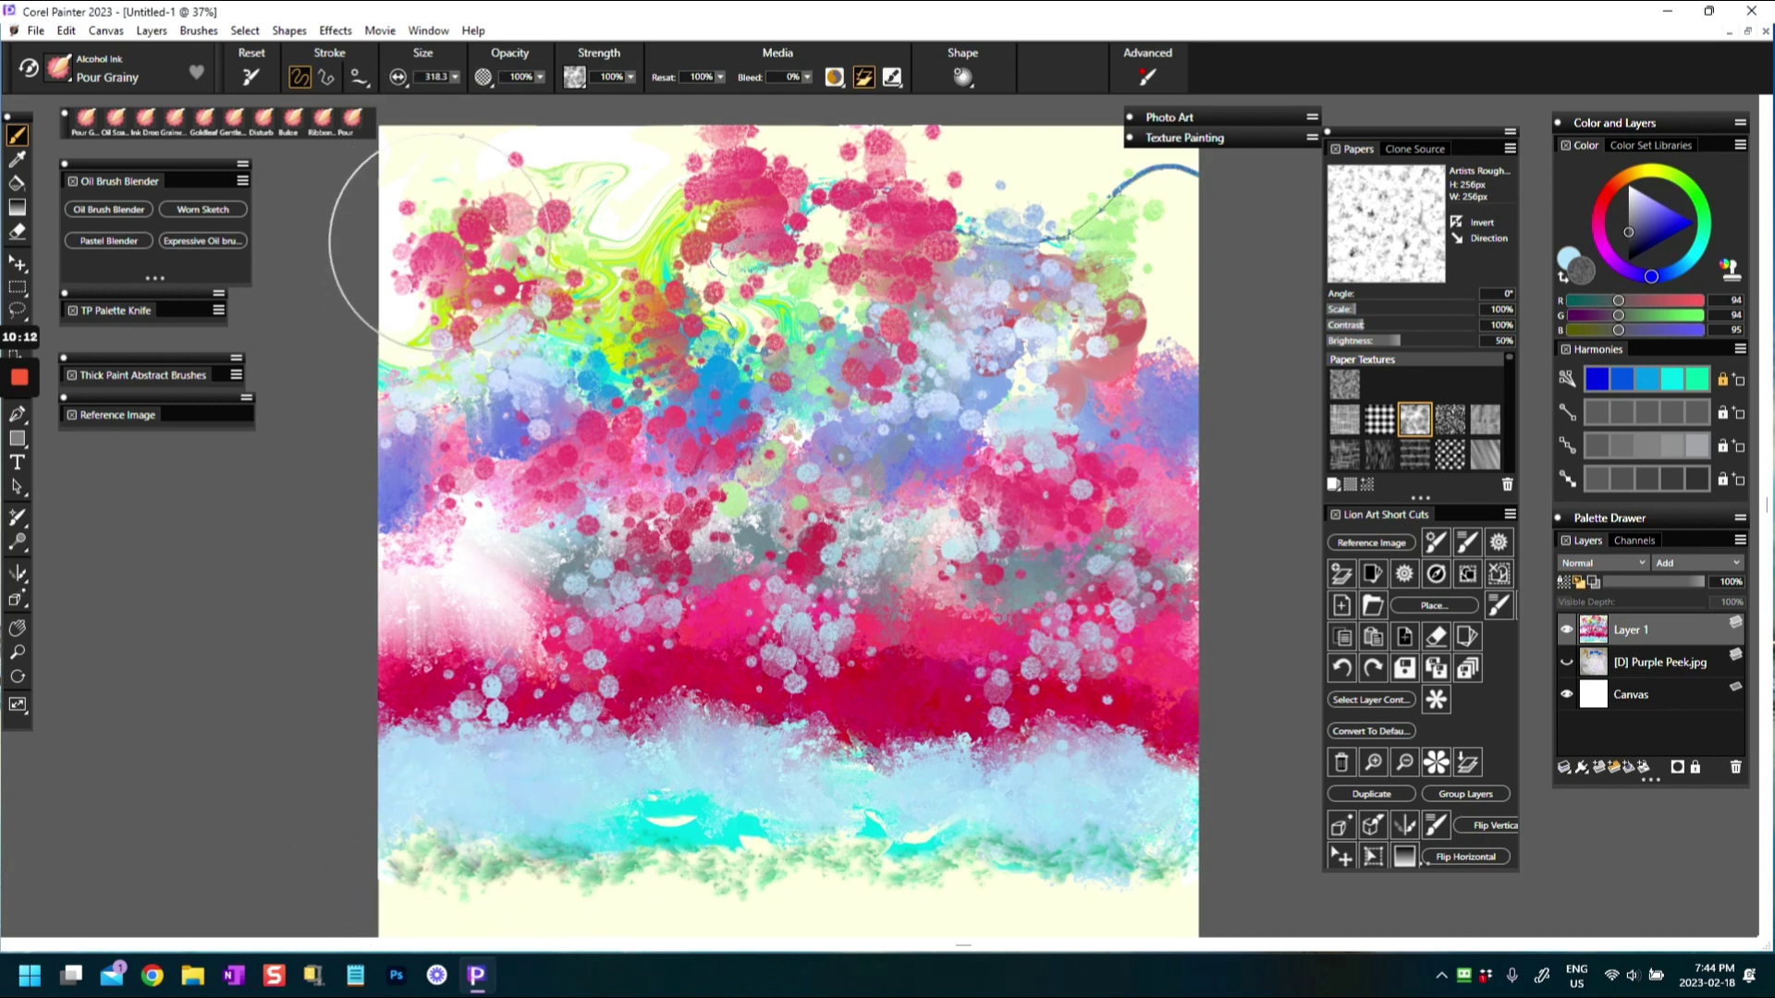
left_click_drag(477, 97, 494, 96)
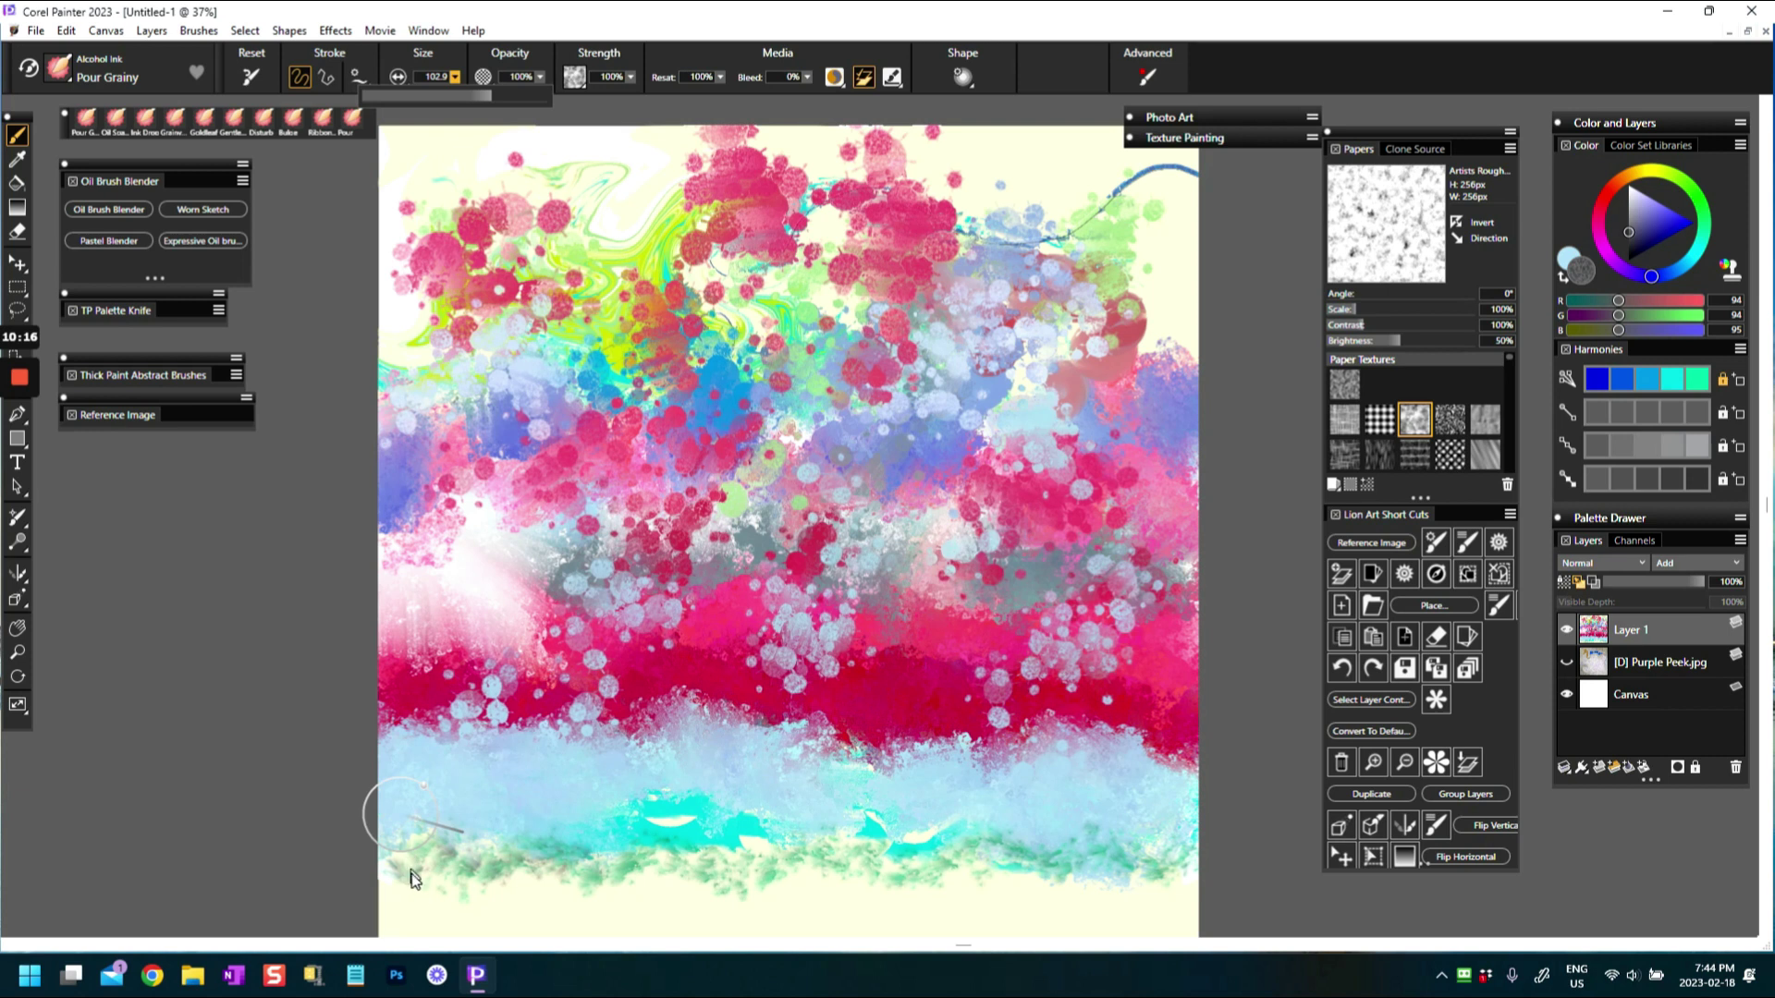
mouse_move(420, 888)
left_mouse_down()
mouse_move(406, 844)
mouse_move(483, 871)
mouse_move(473, 850)
mouse_move(515, 839)
mouse_move(661, 863)
mouse_move(545, 820)
mouse_move(614, 812)
mouse_move(708, 842)
mouse_move(680, 854)
mouse_move(739, 861)
mouse_move(823, 814)
left_mouse_up()
mouse_move(900, 886)
left_mouse_down()
mouse_move(875, 836)
mouse_move(885, 819)
mouse_move(955, 865)
mouse_move(971, 851)
mouse_move(957, 866)
mouse_move(1003, 844)
mouse_move(1044, 868)
mouse_move(1024, 834)
mouse_move(1142, 810)
mouse_move(1156, 878)
left_mouse_up()
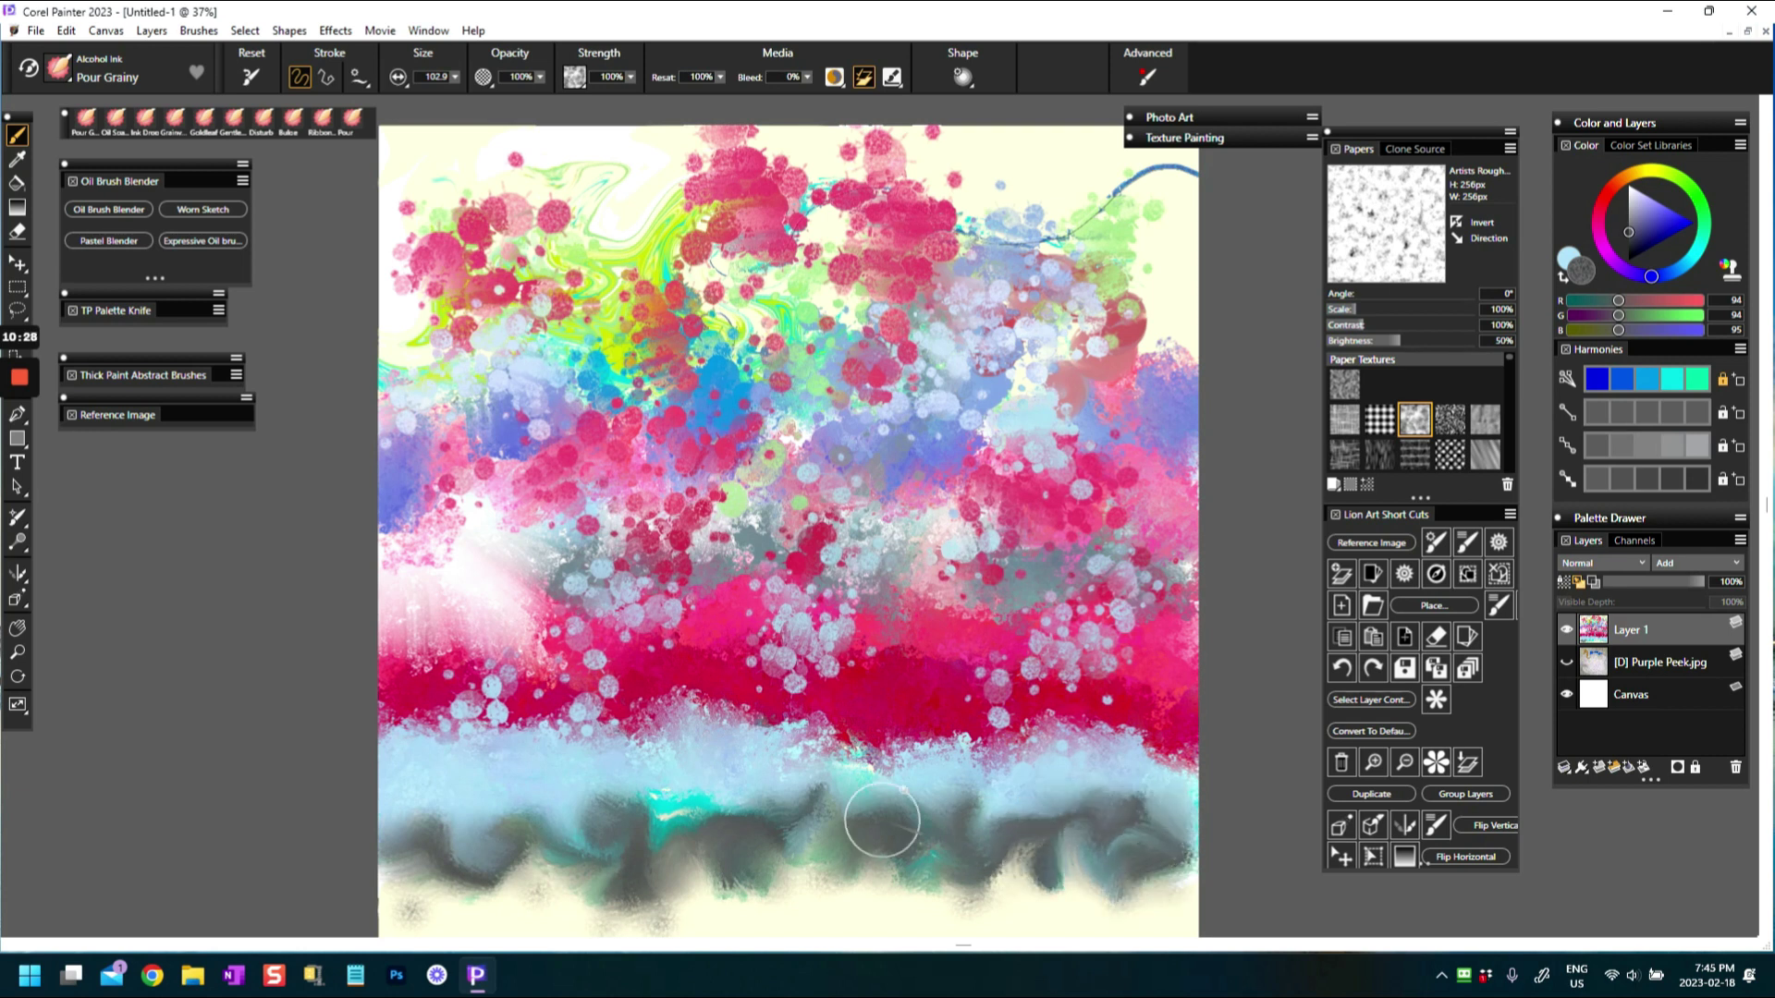
left_click_drag(416, 851, 477, 835)
Swirl sampled light blue (RGB 159, 214, 227) across the lower band and up through the crimson, pink and grey bands
left_click(674, 767, "alt")
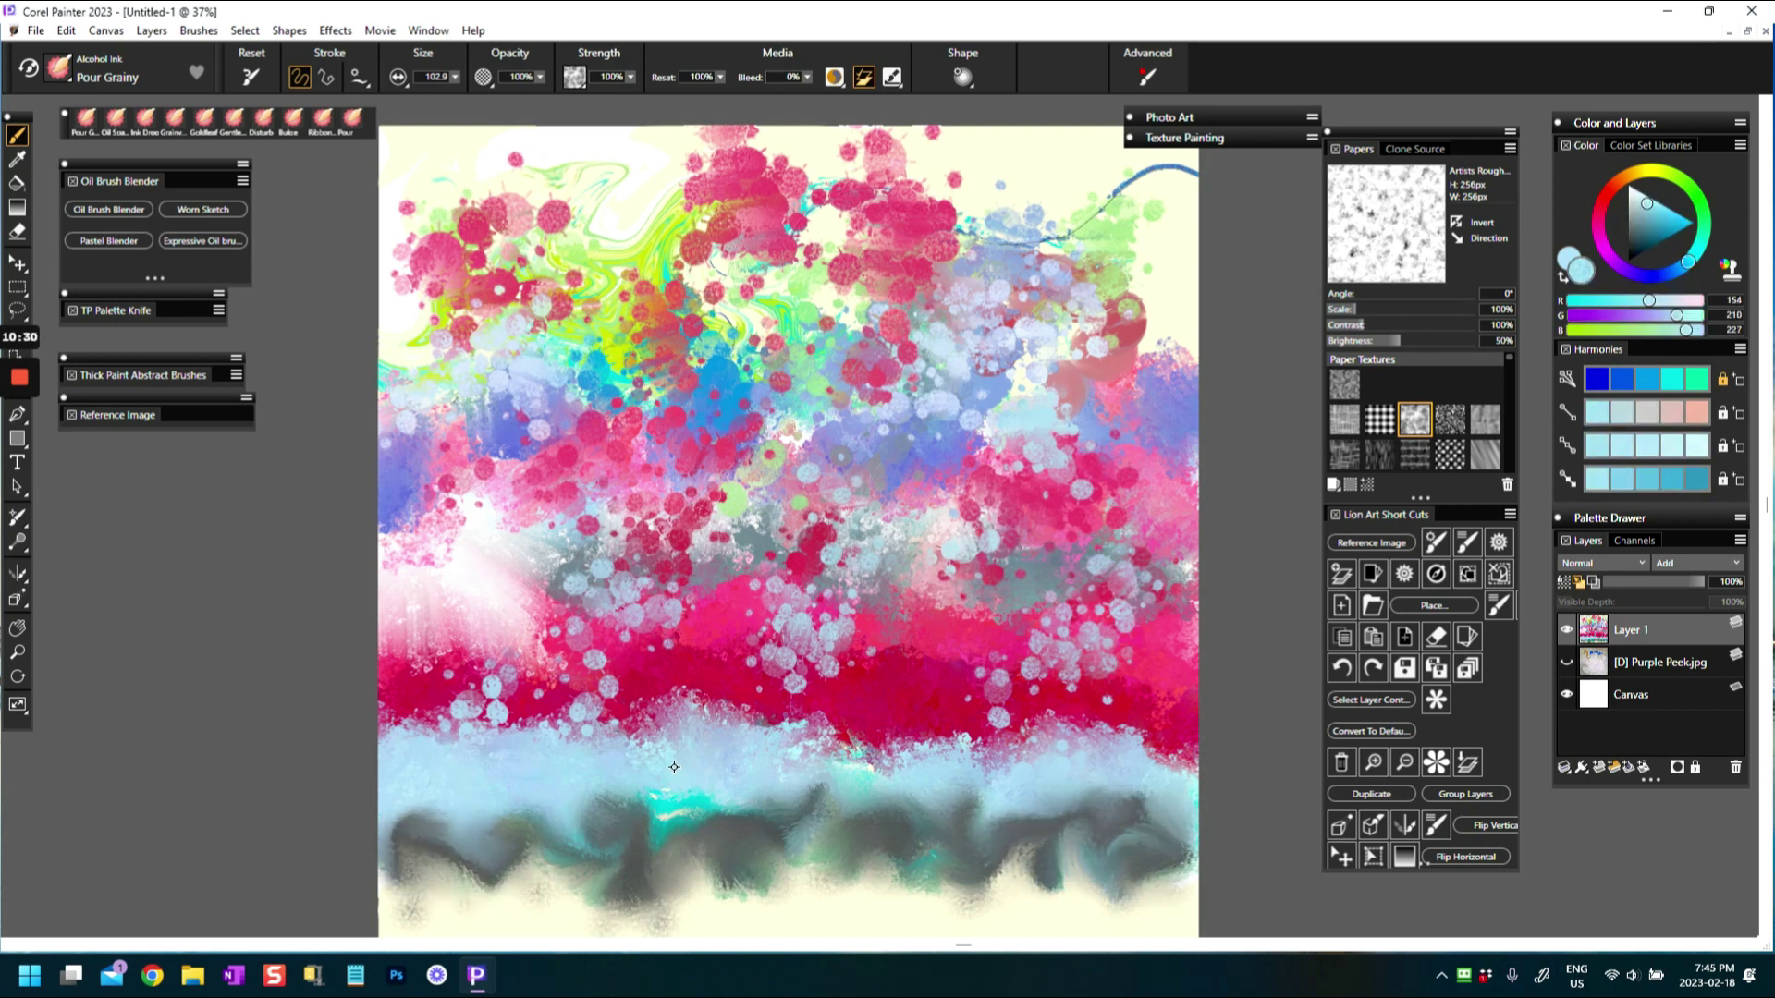
mouse_move(654, 781)
left_mouse_down()
mouse_move(652, 814)
mouse_move(786, 804)
mouse_move(802, 832)
mouse_move(878, 768)
mouse_move(962, 795)
mouse_move(1026, 730)
mouse_move(1073, 740)
mouse_move(1036, 730)
mouse_move(1156, 813)
left_mouse_up()
mouse_move(721, 693)
left_mouse_down()
mouse_move(638, 703)
mouse_move(677, 744)
mouse_move(434, 675)
mouse_move(379, 712)
left_mouse_up()
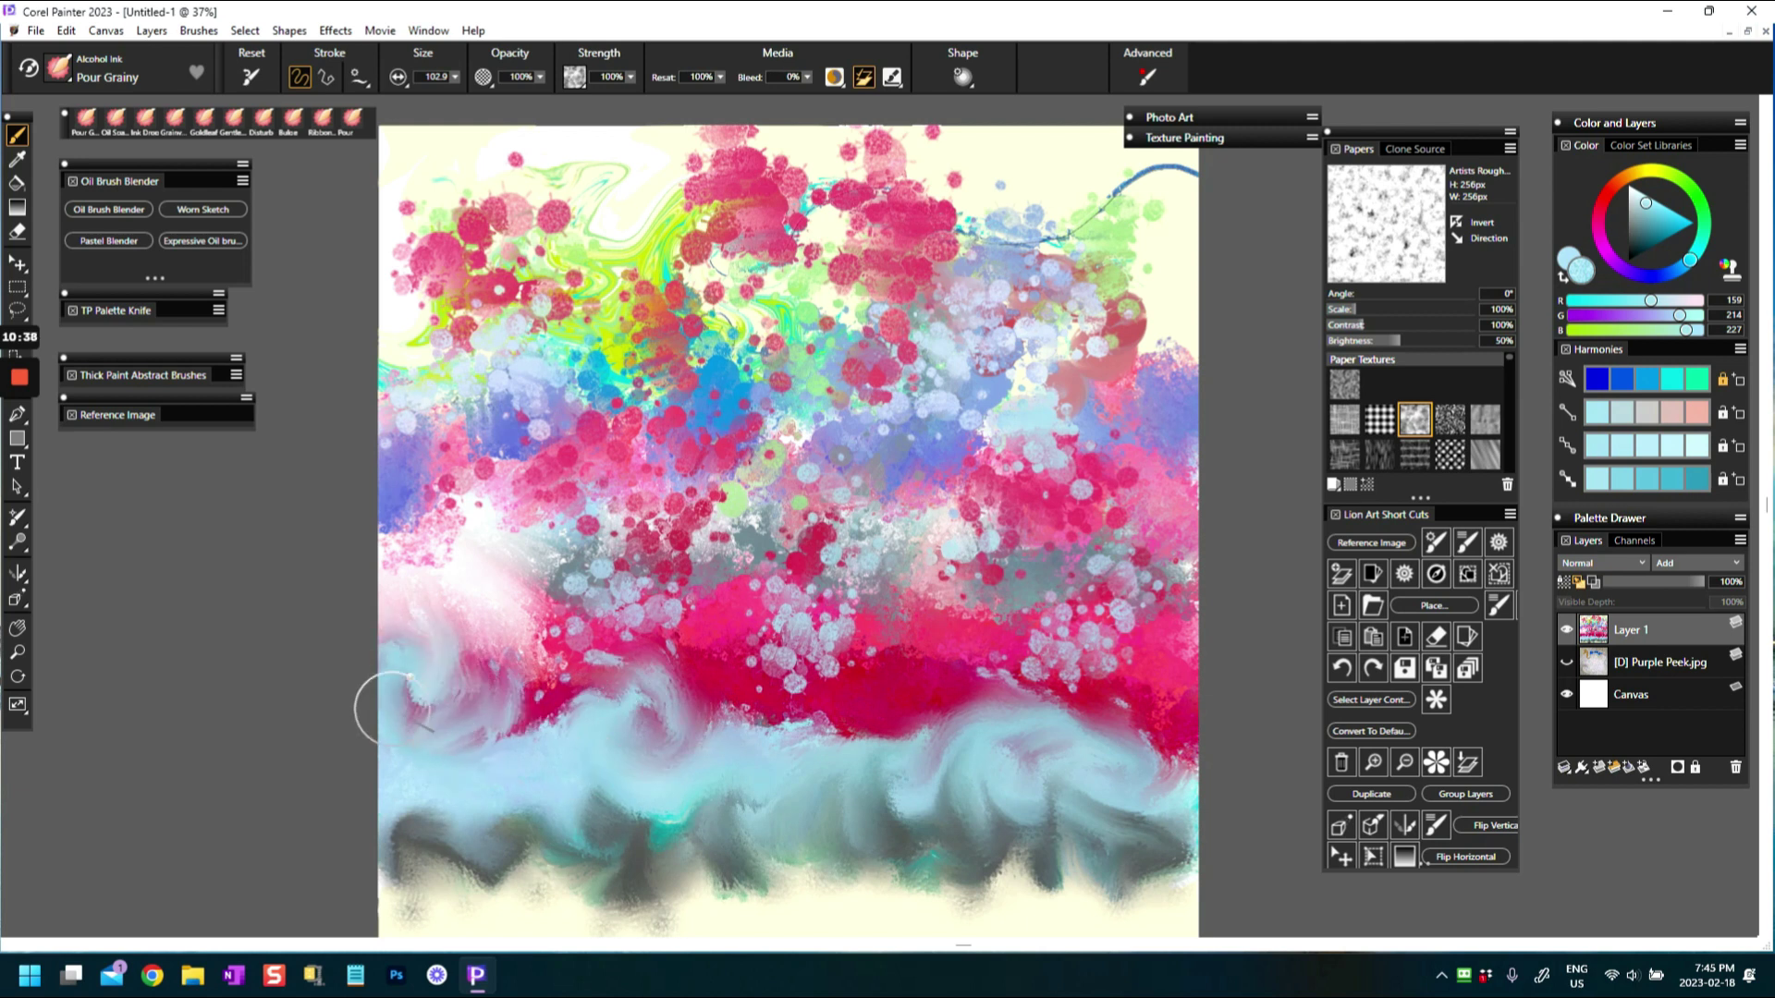
mouse_move(875, 680)
left_mouse_down()
mouse_move(832, 702)
mouse_move(814, 768)
mouse_move(564, 665)
mouse_move(425, 703)
left_mouse_up()
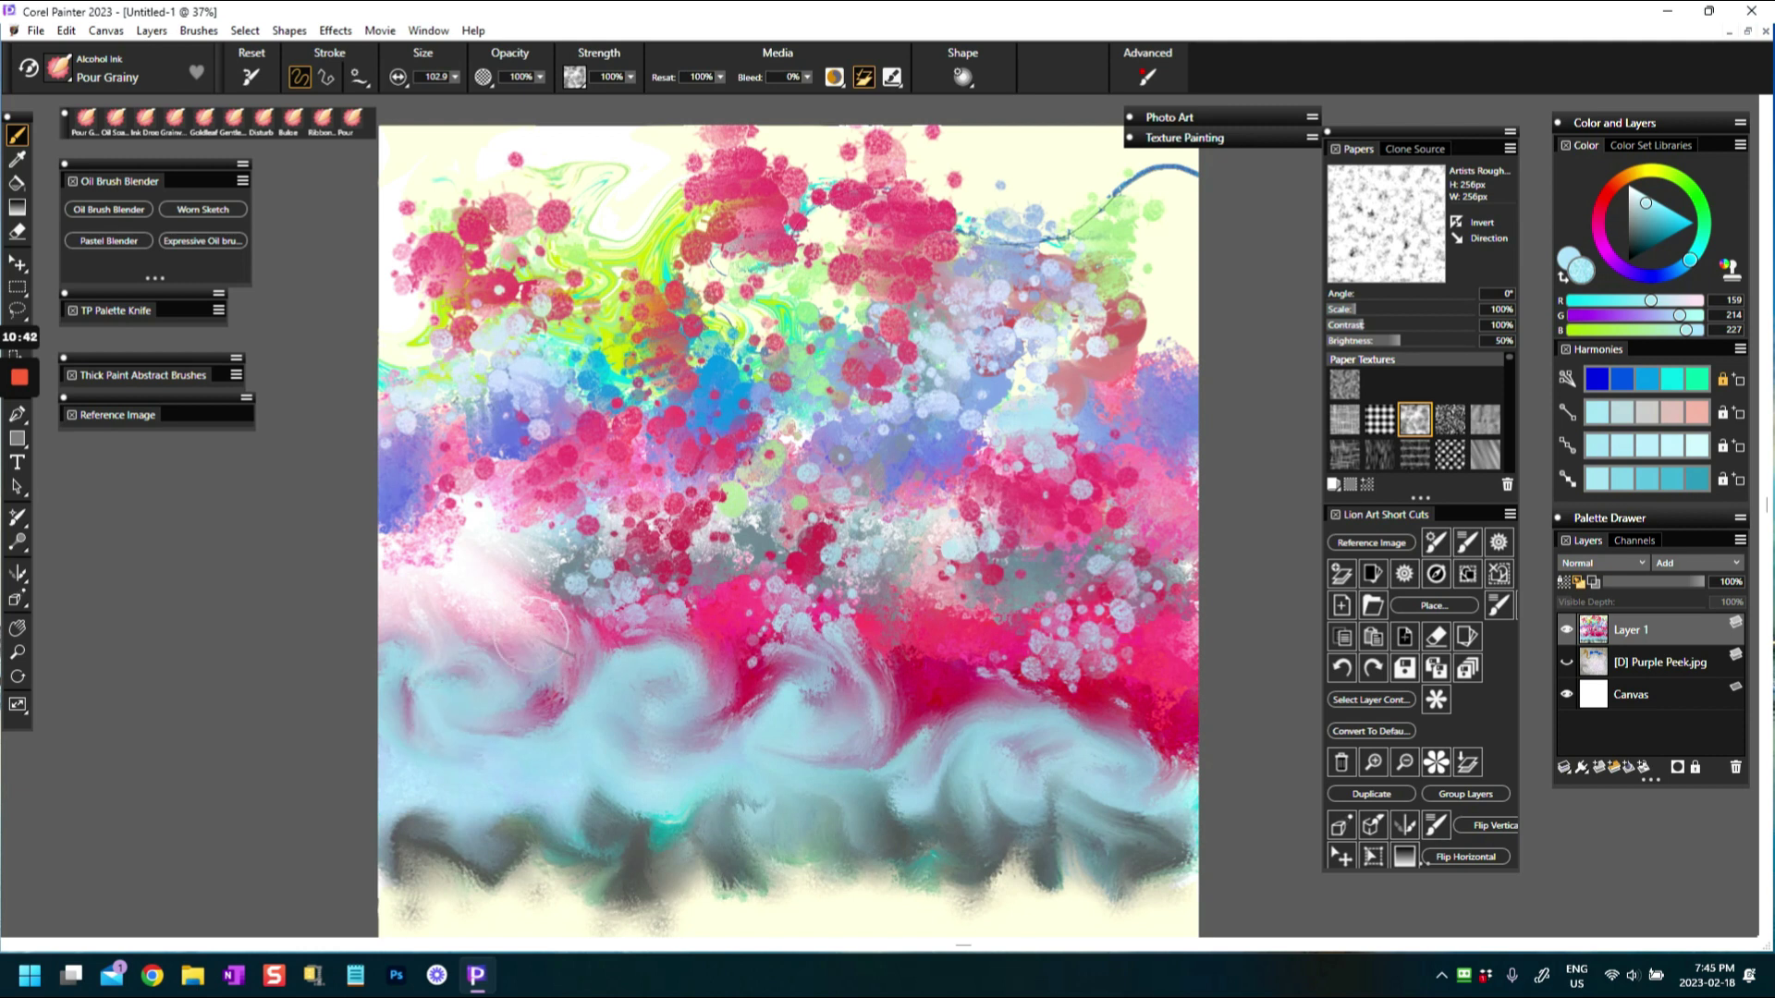
mouse_move(961, 735)
left_mouse_down()
mouse_move(998, 673)
mouse_move(980, 647)
mouse_move(1137, 706)
mouse_move(1188, 638)
mouse_move(1109, 703)
mouse_move(933, 647)
mouse_move(1026, 665)
mouse_move(941, 602)
left_mouse_up()
mouse_move(819, 585)
left_mouse_down()
mouse_move(684, 620)
mouse_move(511, 583)
mouse_move(407, 666)
left_mouse_up()
mouse_move(1087, 660)
left_mouse_down()
mouse_move(1167, 628)
mouse_move(1149, 740)
mouse_move(1183, 730)
mouse_move(1174, 684)
left_mouse_up()
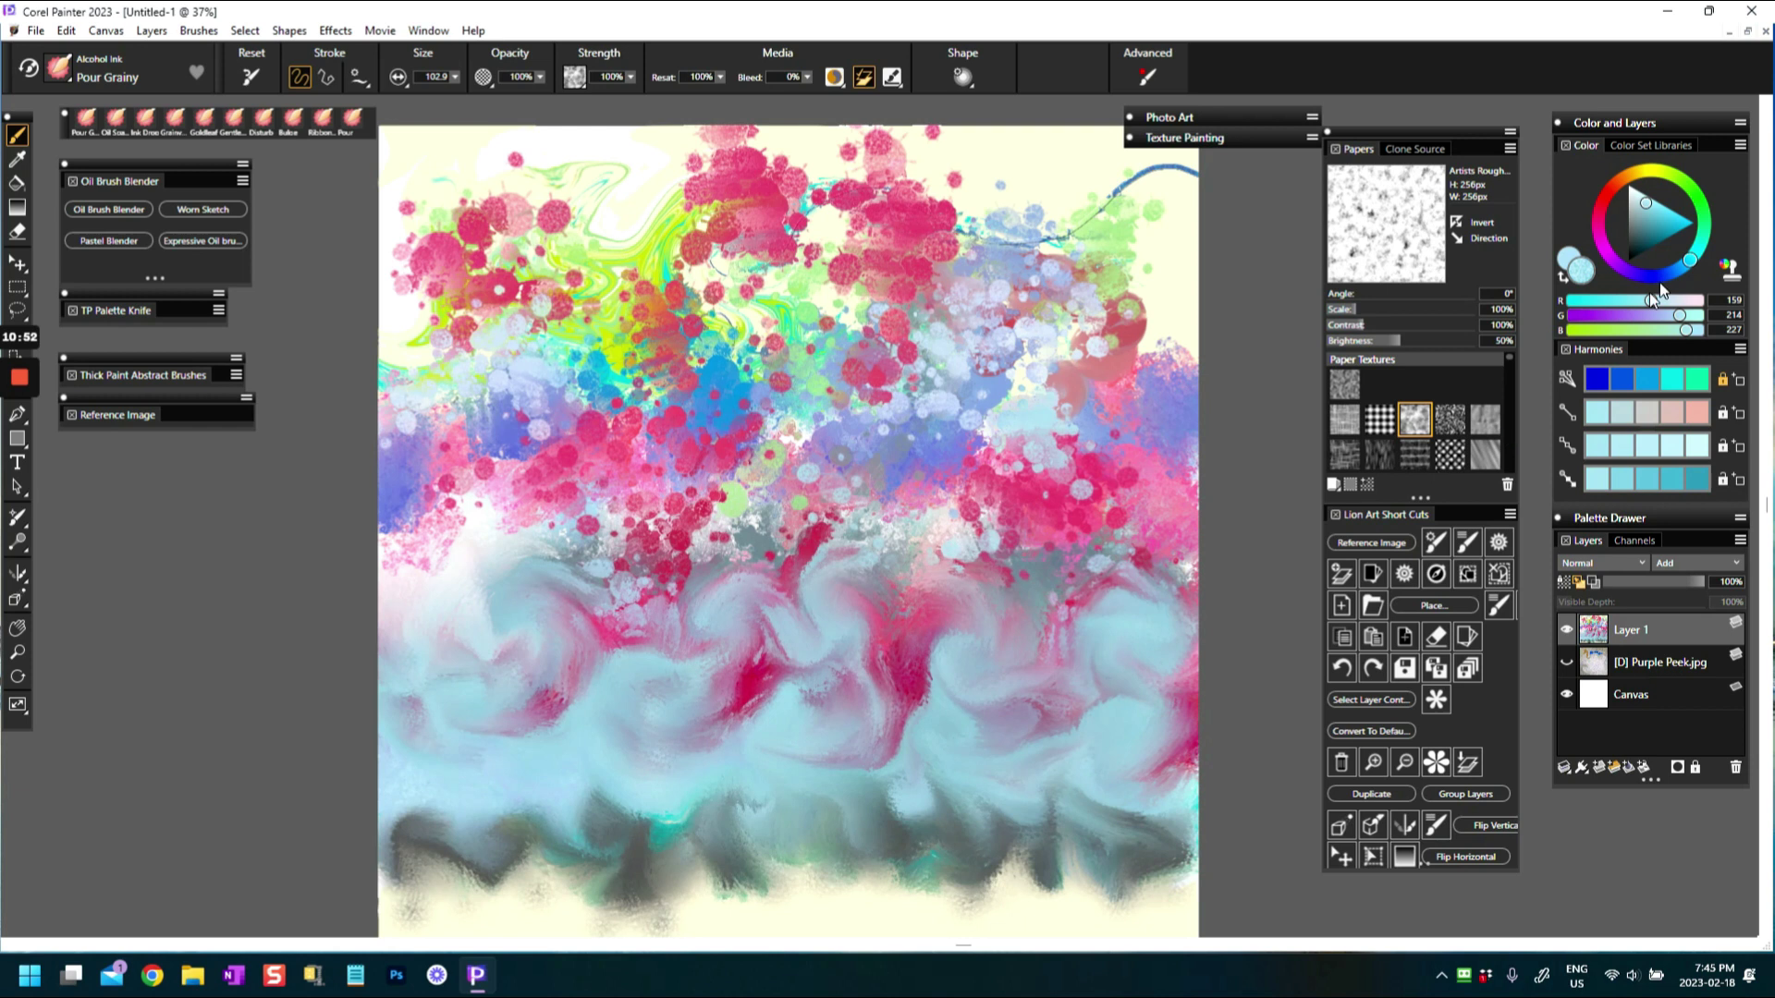
Swirl teal (RGB 25, 134, 165) into the right half of the light-blue waves and along the canvas bottom below the grey band
left_click(1664, 233)
mouse_move(920, 704)
left_mouse_down()
mouse_move(951, 679)
mouse_move(927, 665)
mouse_move(923, 737)
mouse_move(1137, 748)
left_mouse_up()
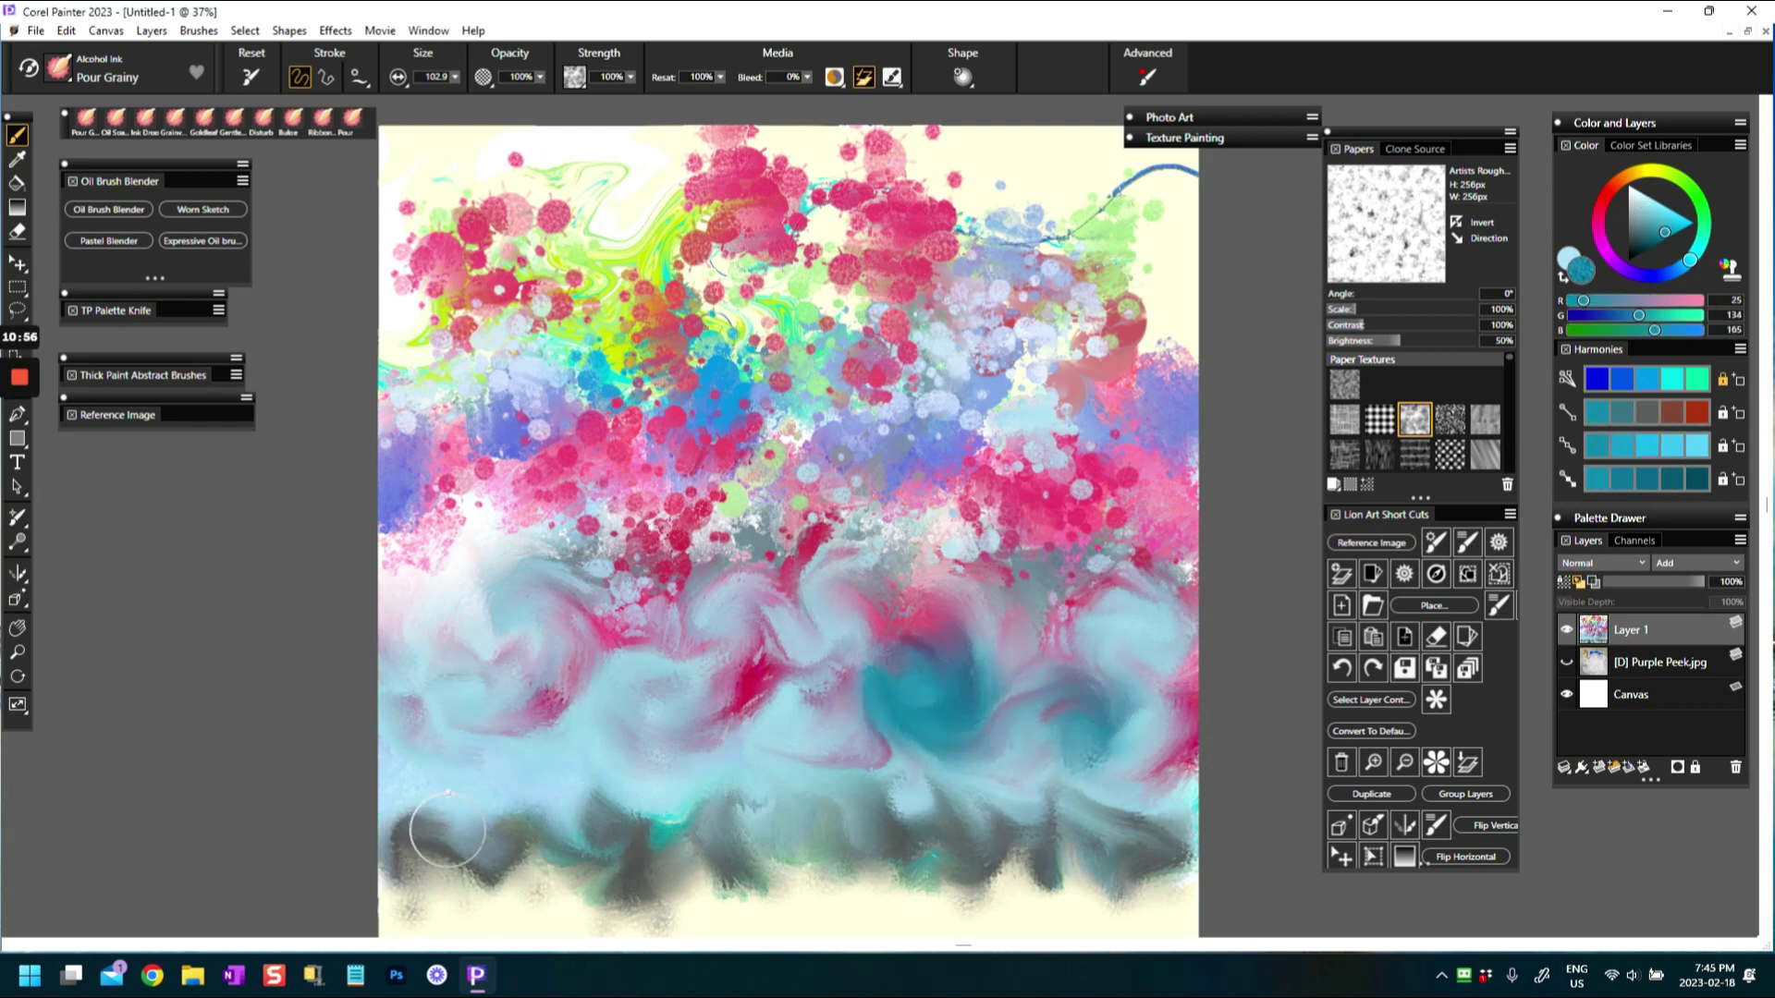
mouse_move(462, 898)
left_mouse_down()
mouse_move(832, 898)
mouse_move(1016, 873)
mouse_move(1188, 888)
left_mouse_up()
mouse_move(481, 878)
left_mouse_down()
mouse_move(435, 915)
mouse_move(453, 892)
left_mouse_up()
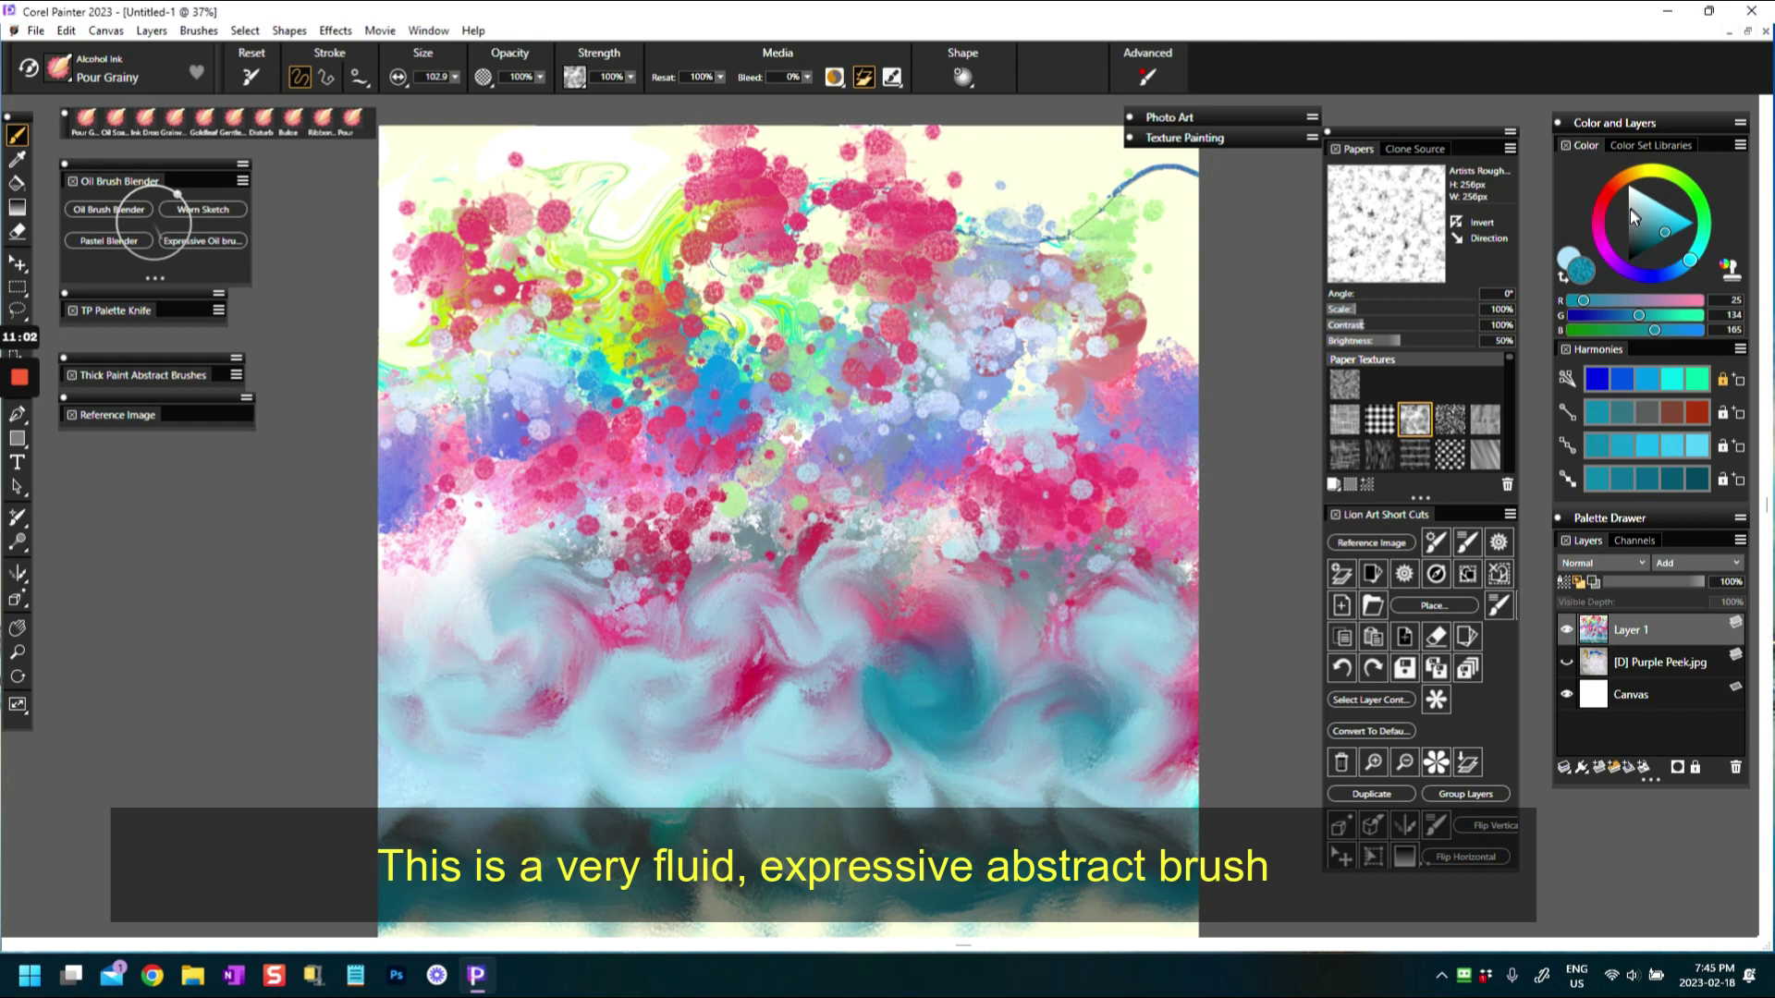
Swirl near-white (RGB 231, 231, 231) over the grey band, the teal swirl and the pink areas on both sides
left_click(1629, 192)
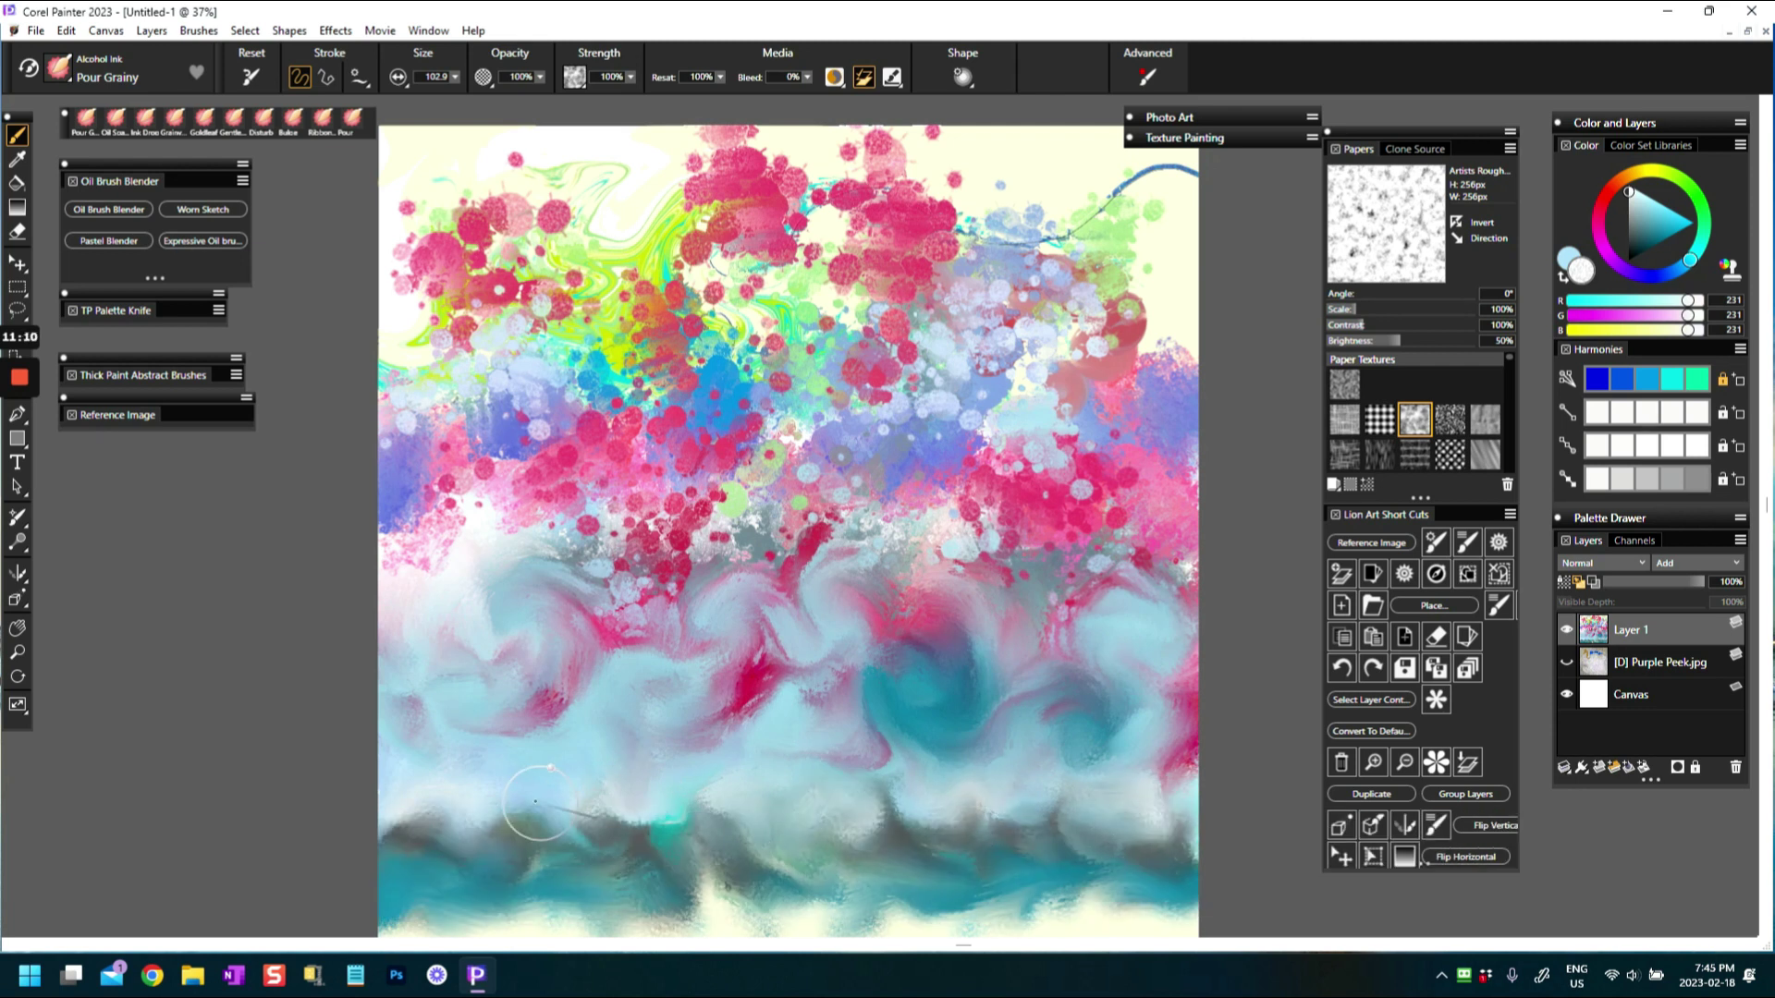
mouse_move(879, 693)
left_mouse_down()
mouse_move(933, 638)
mouse_move(923, 684)
mouse_move(933, 647)
left_mouse_up()
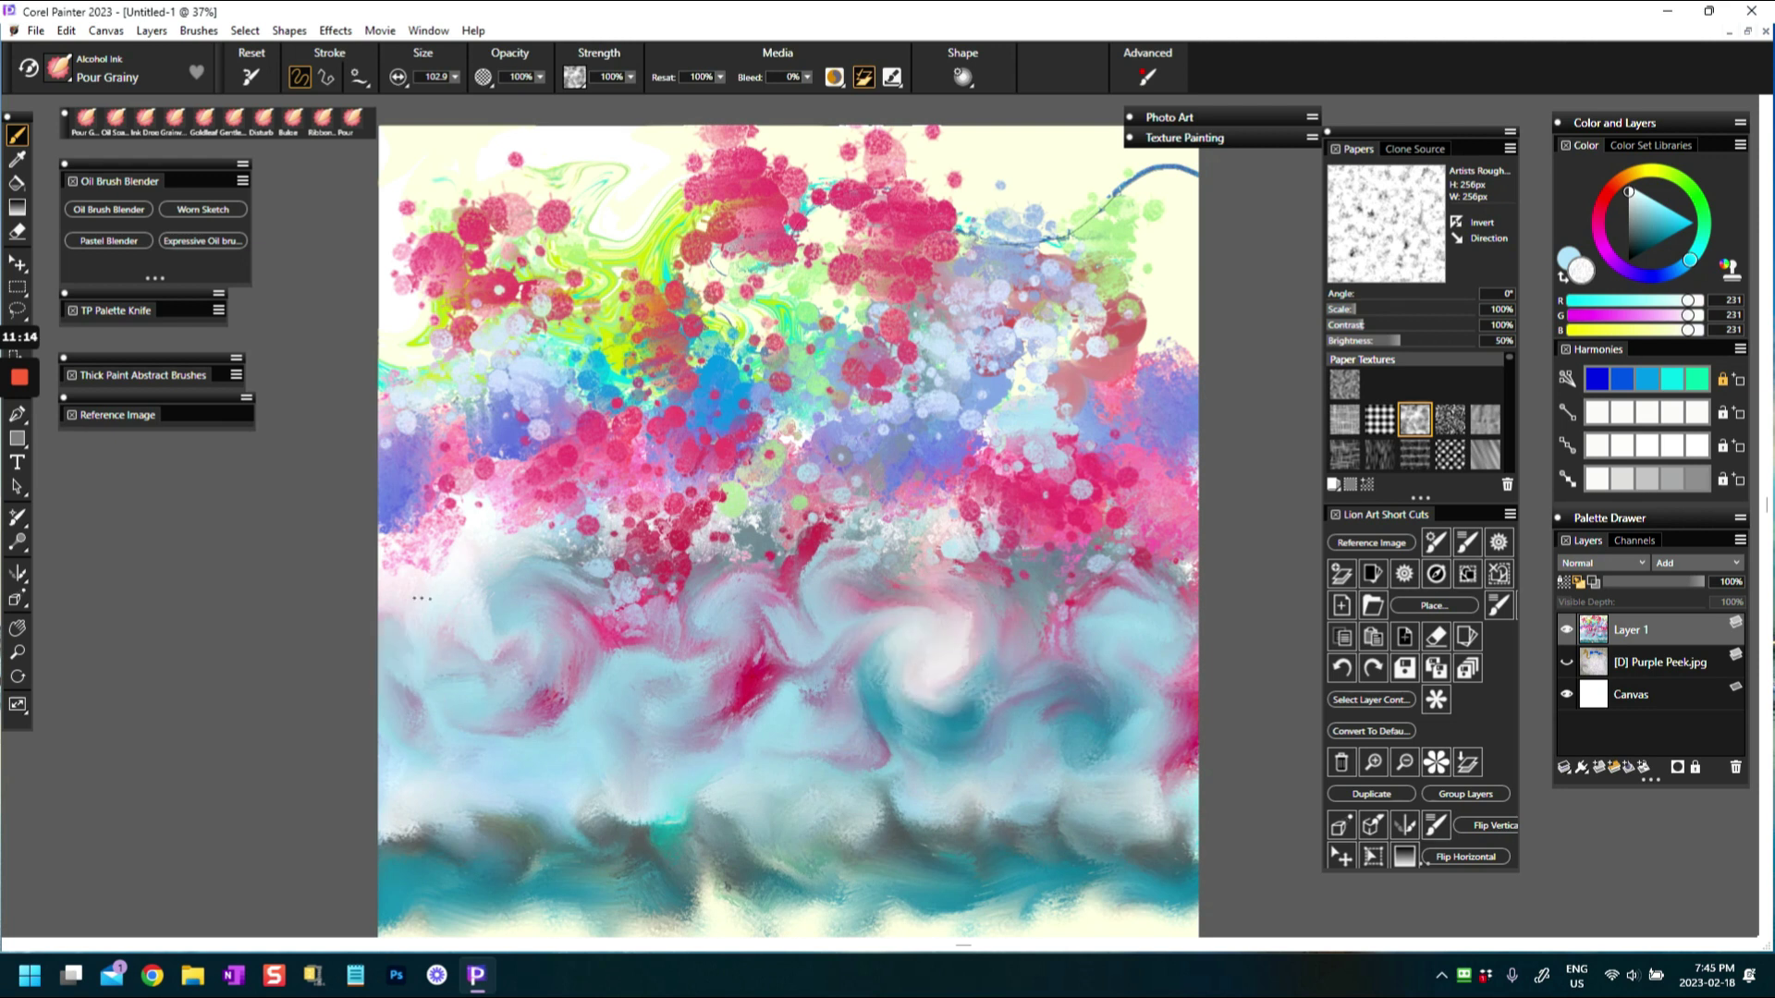
left_click_drag(501, 554, 525, 507)
mouse_move(1015, 531)
left_mouse_down()
mouse_move(1118, 453)
mouse_move(1063, 527)
left_mouse_up()
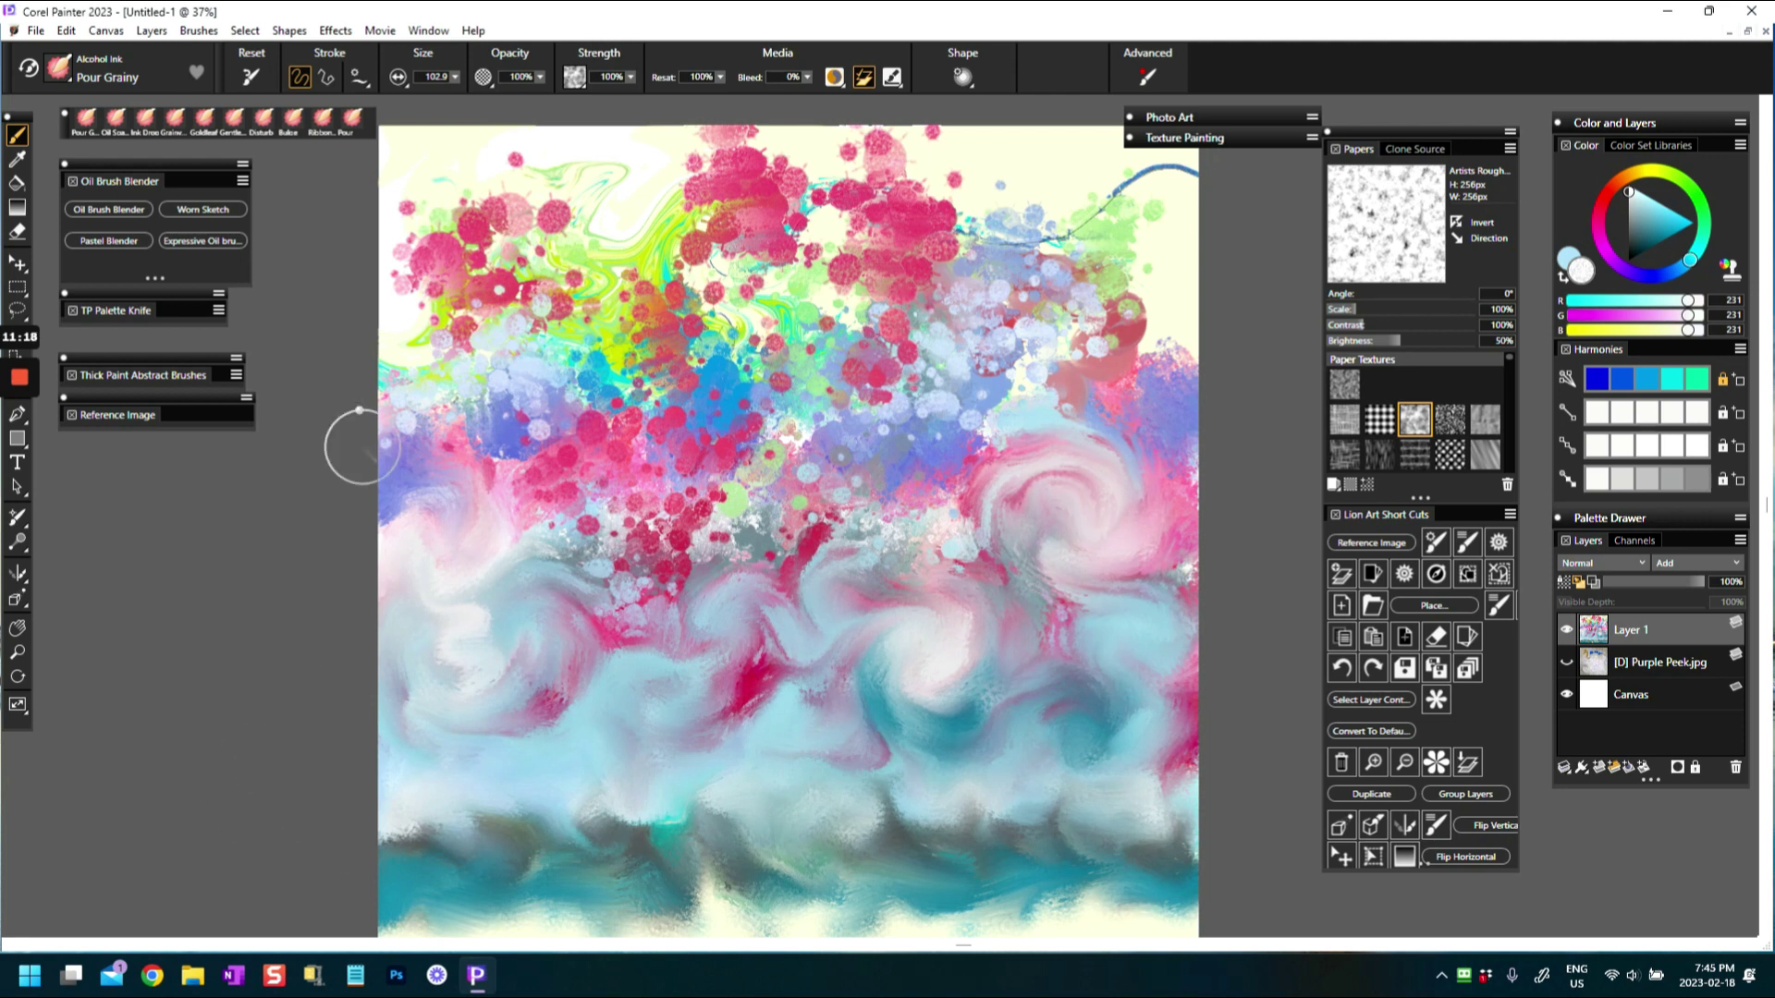
Switch to the Pour brush at size 43.5 and pour sampled light green (RGB 198, 228, 169) beside the red drops and in the canvas centre
left_click(59, 68)
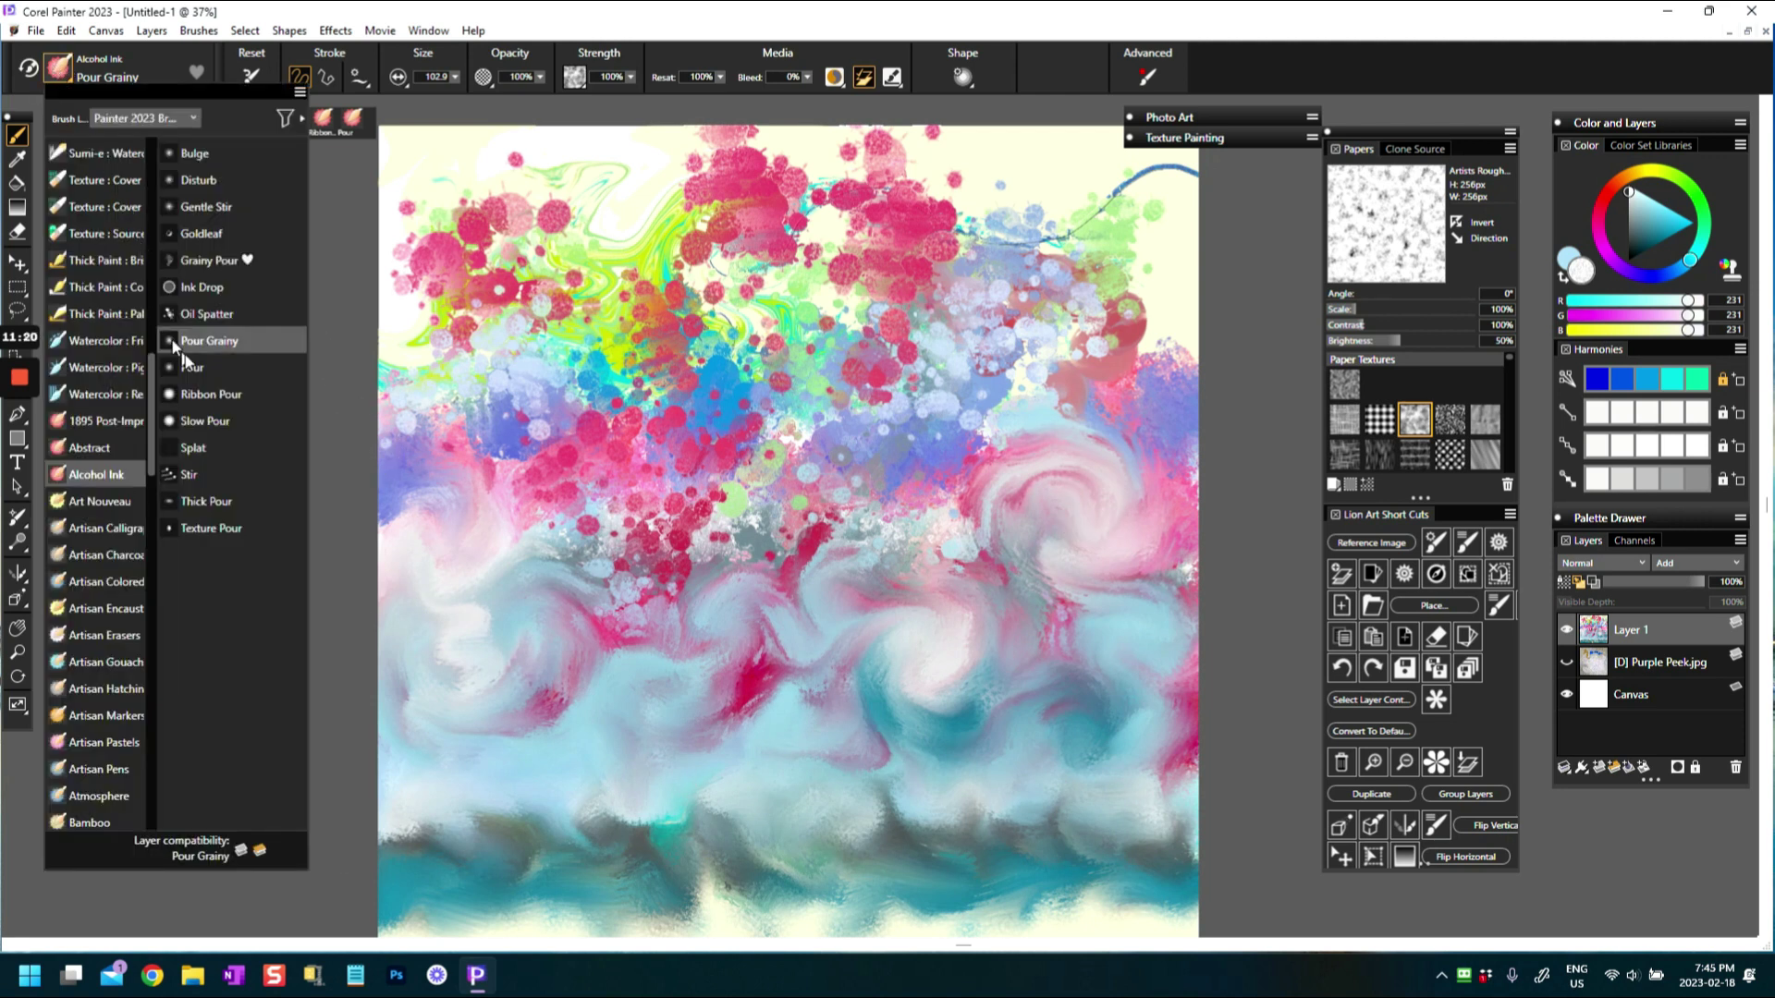
left_click(190, 368)
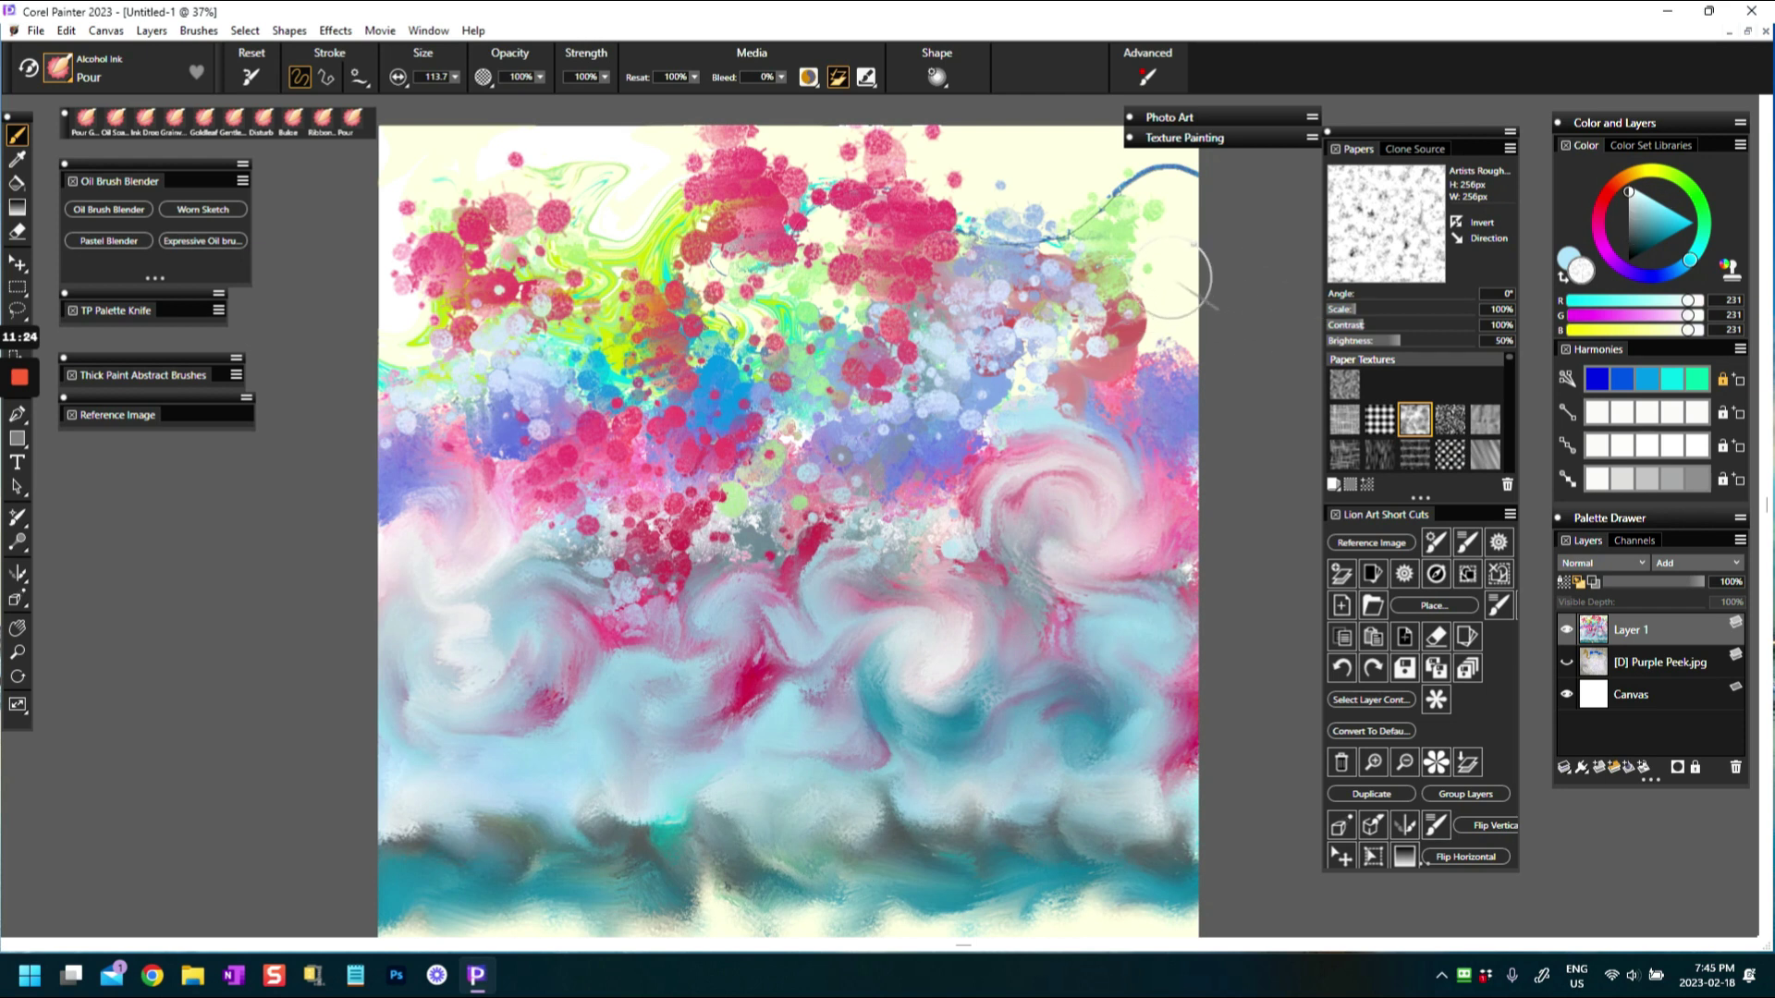
left_click(1120, 242, "alt")
left_click_drag(721, 537, 899, 476)
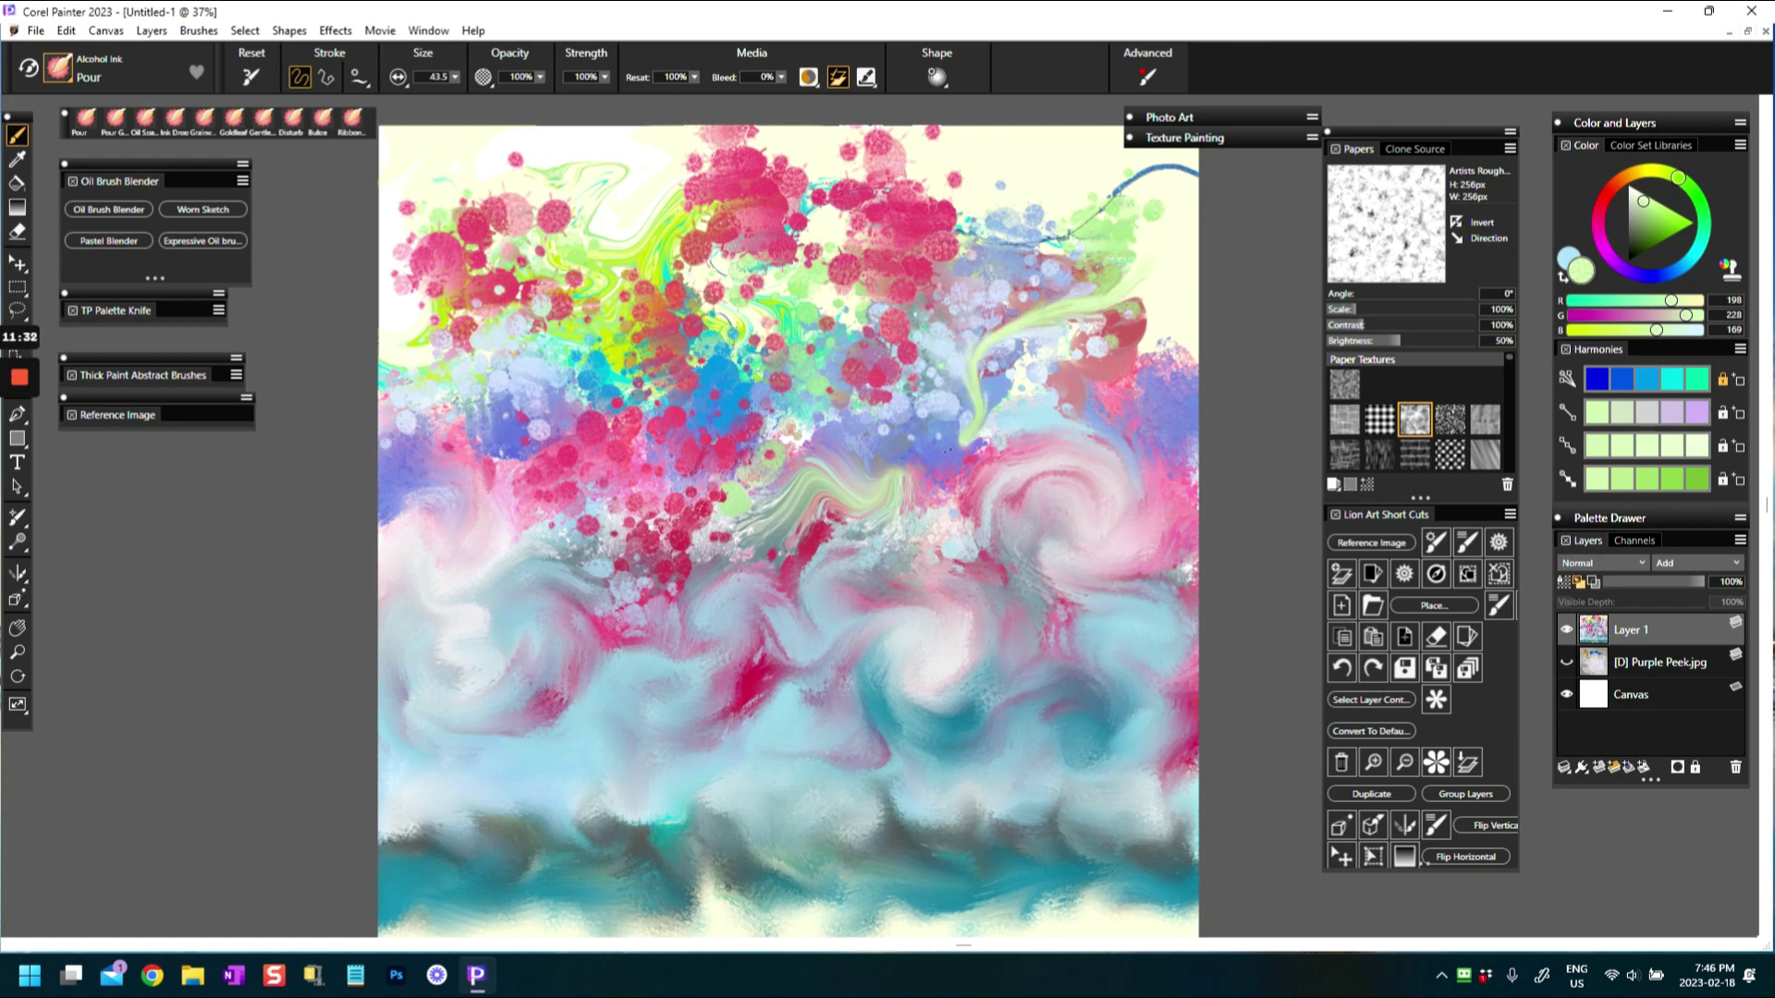
Pour long, branching light-green streams diagonally from the upper-right drops down to the left edge of the canvas
mouse_move(842, 507)
left_mouse_down()
mouse_move(760, 539)
mouse_move(677, 540)
mouse_move(555, 636)
mouse_move(421, 634)
left_mouse_up()
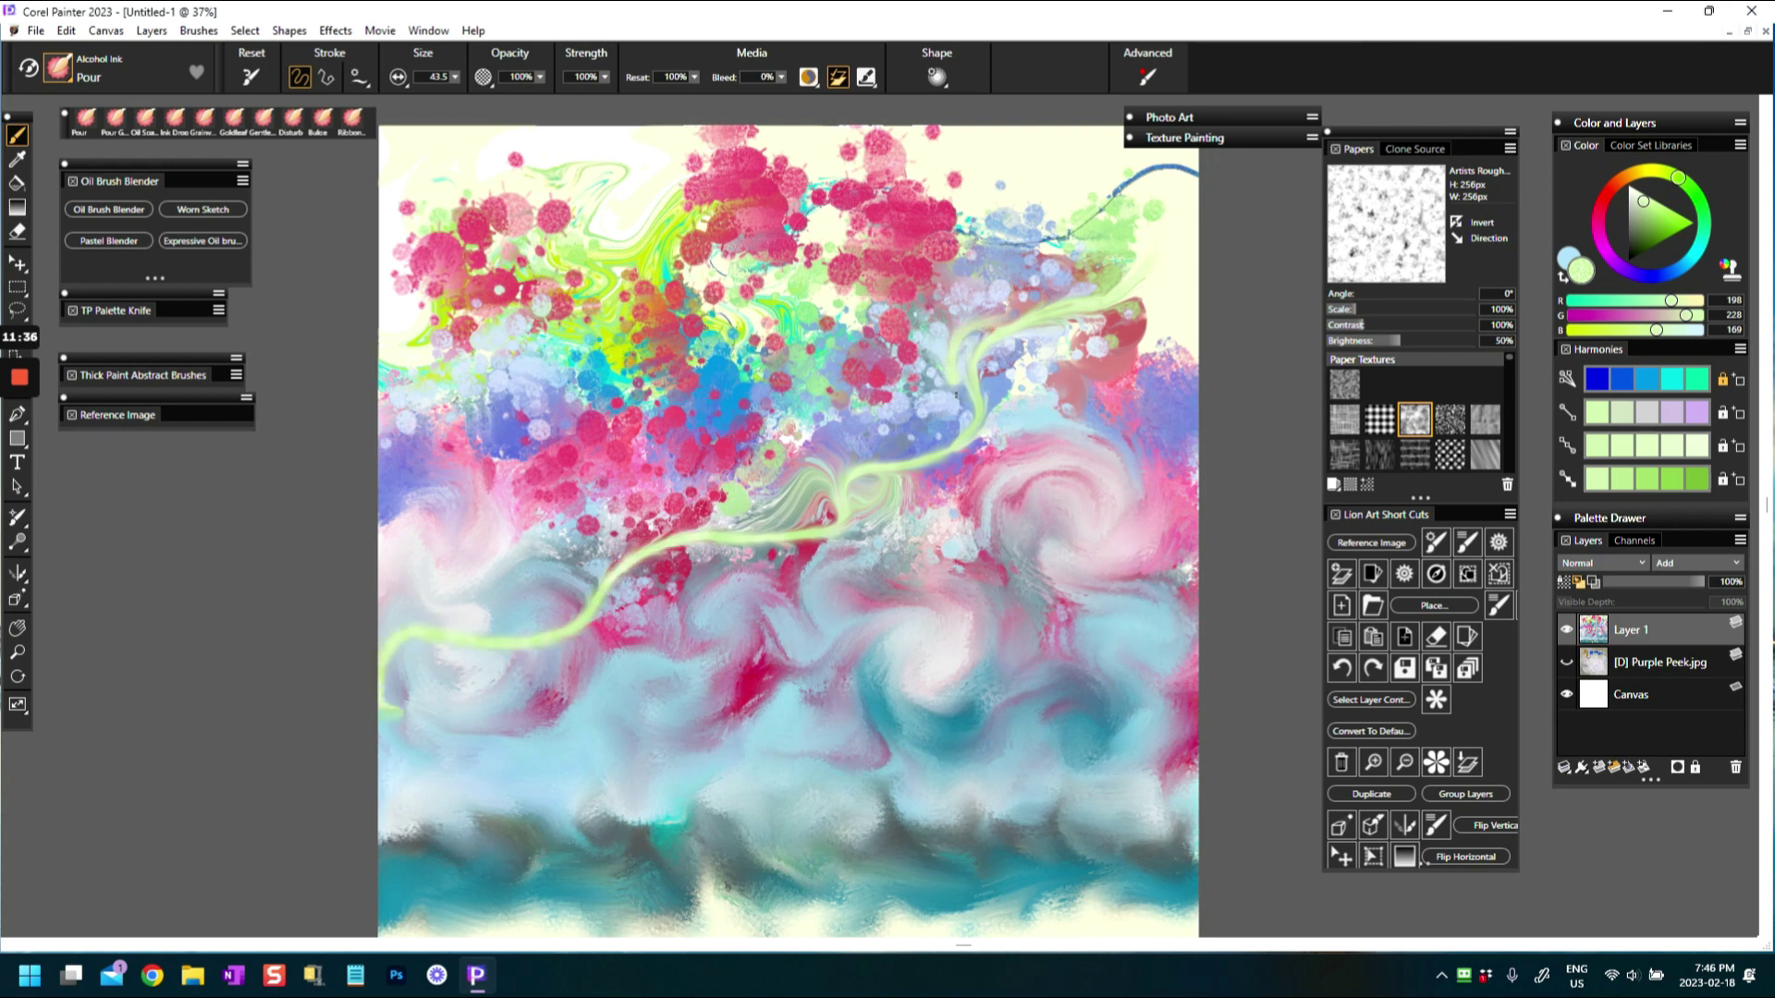
mouse_move(957, 394)
left_mouse_down()
mouse_move(903, 440)
mouse_move(815, 452)
left_mouse_up()
mouse_move(719, 524)
left_mouse_down()
mouse_move(616, 516)
mouse_move(554, 616)
left_mouse_up()
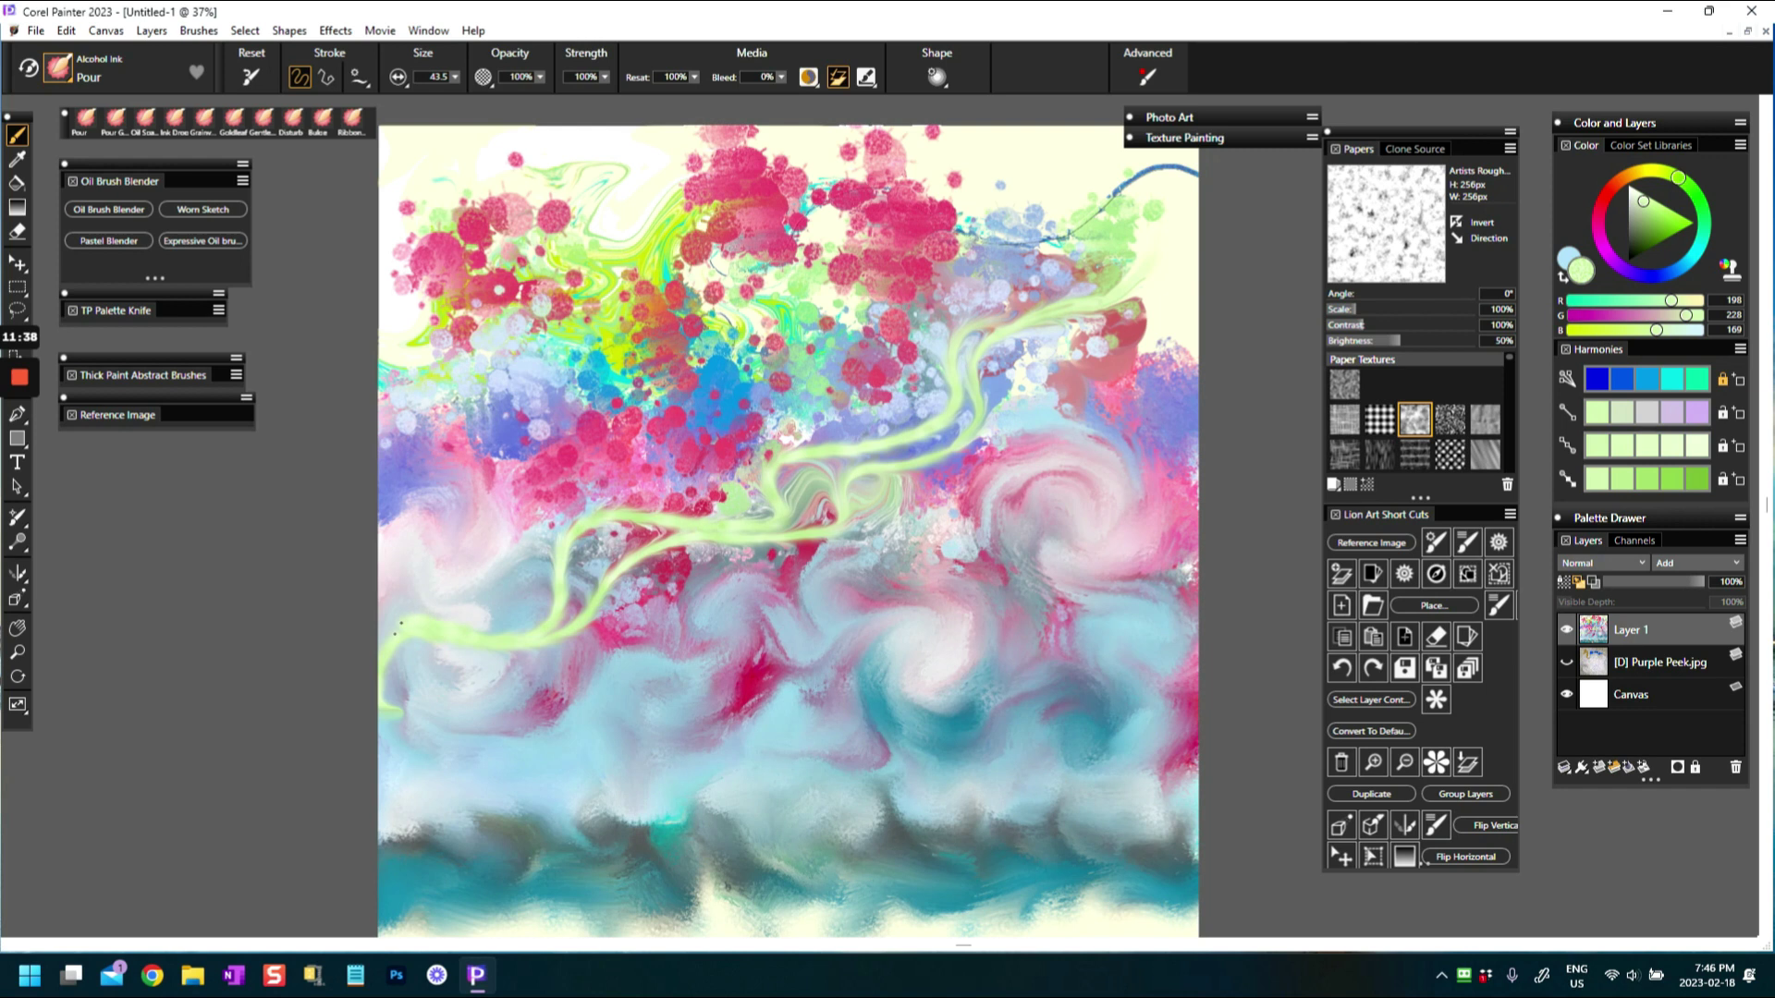
mouse_move(993, 330)
left_mouse_down()
mouse_move(825, 389)
mouse_move(732, 511)
mouse_move(616, 587)
mouse_move(421, 613)
left_mouse_up()
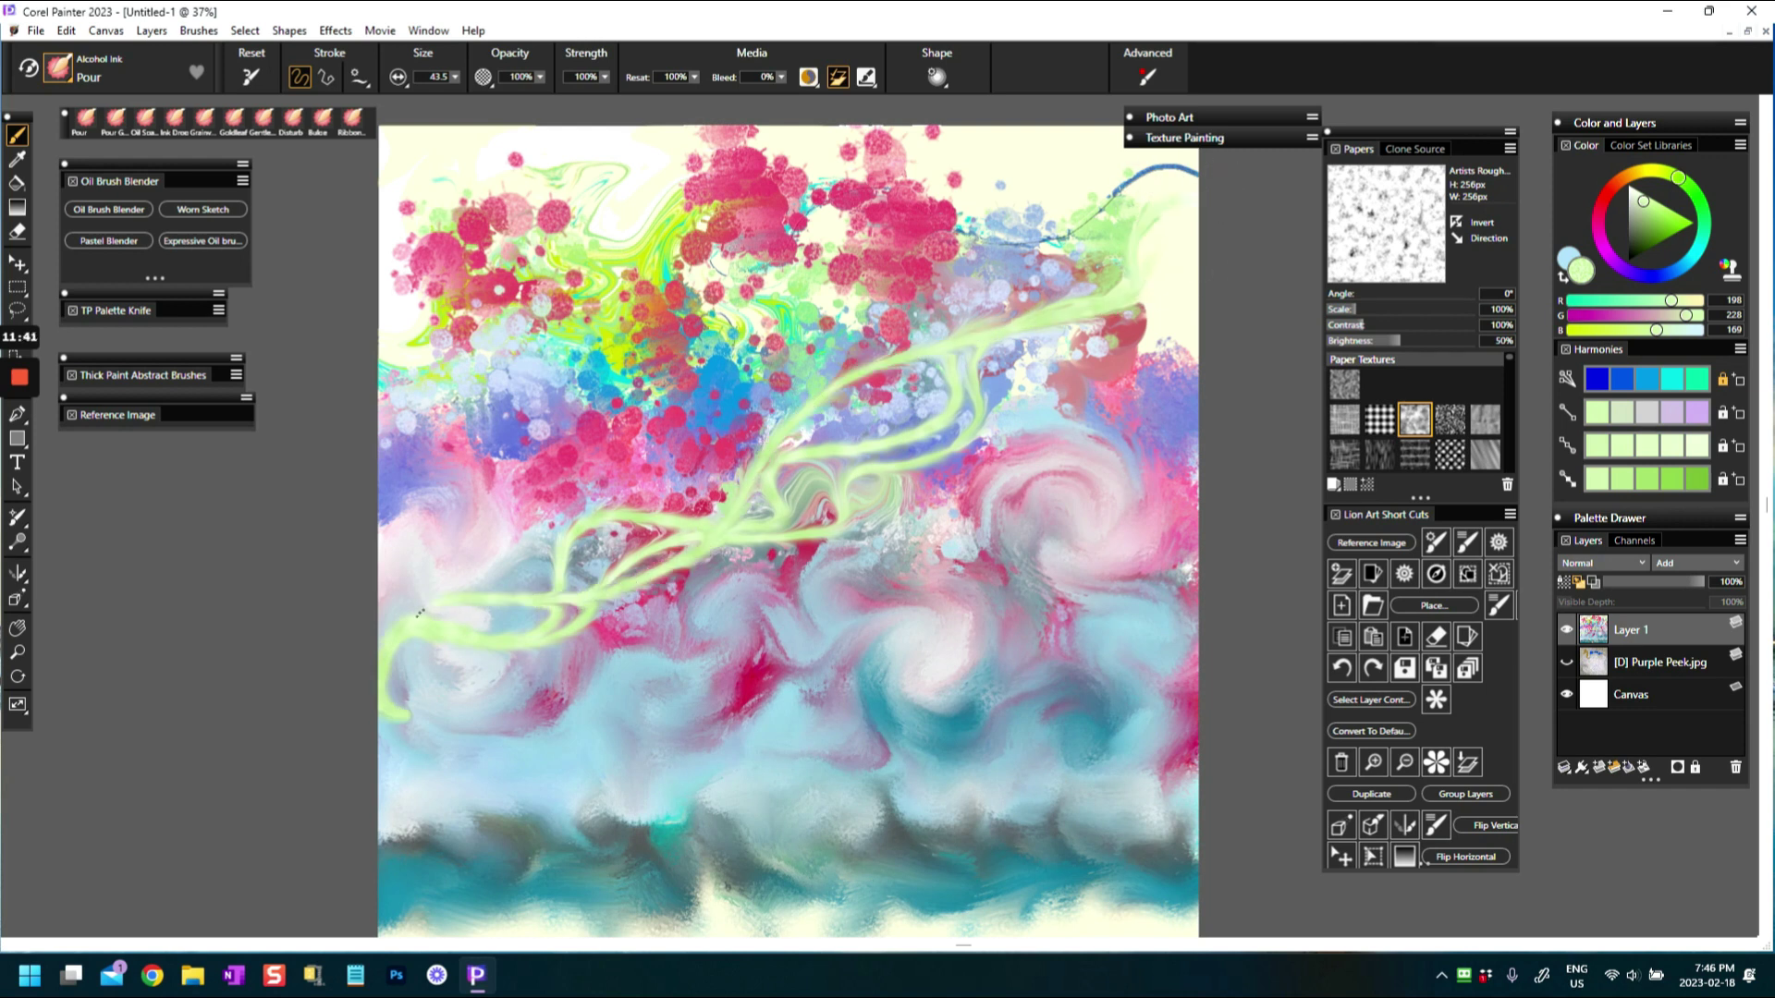
Pour green (RGB 101, 160, 42) along the light-green streams and spread orange (RGB 231, 160, 42) over them at brush size 413.3
left_click(1657, 233)
mouse_move(1192, 196)
left_mouse_down()
mouse_move(1089, 308)
mouse_move(891, 371)
mouse_move(831, 507)
mouse_move(613, 574)
mouse_move(533, 662)
mouse_move(419, 656)
mouse_move(381, 723)
left_mouse_up()
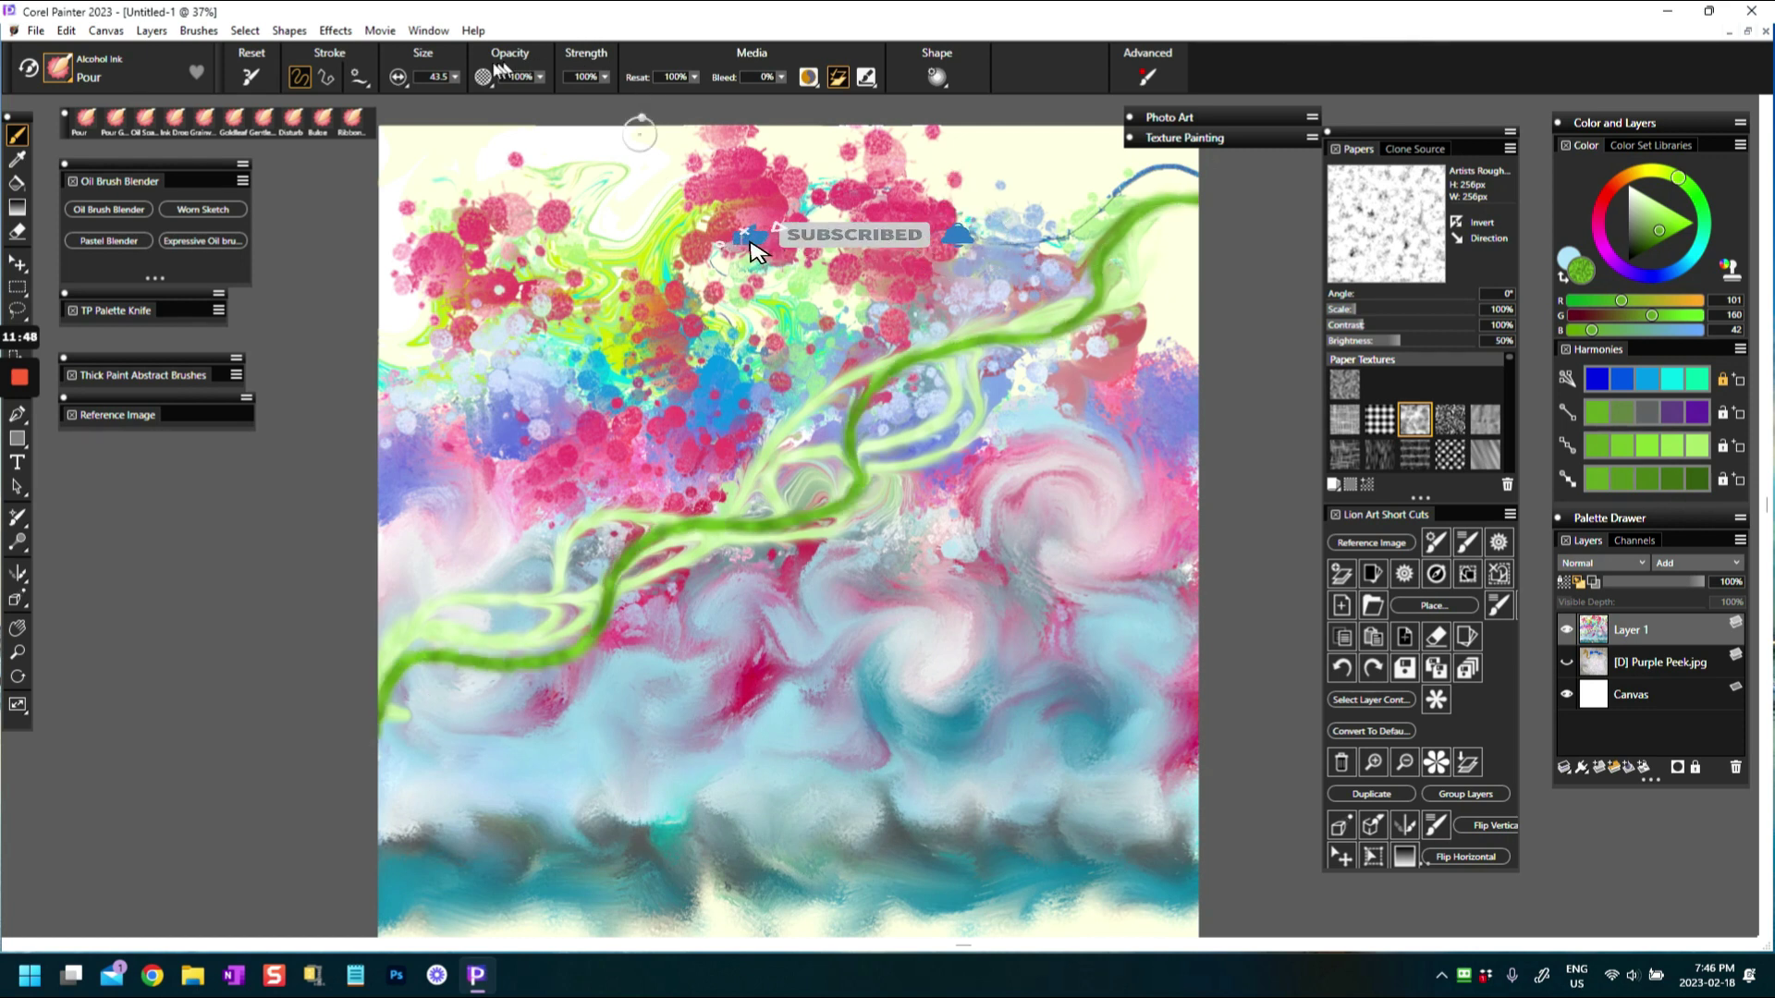
left_click(455, 81)
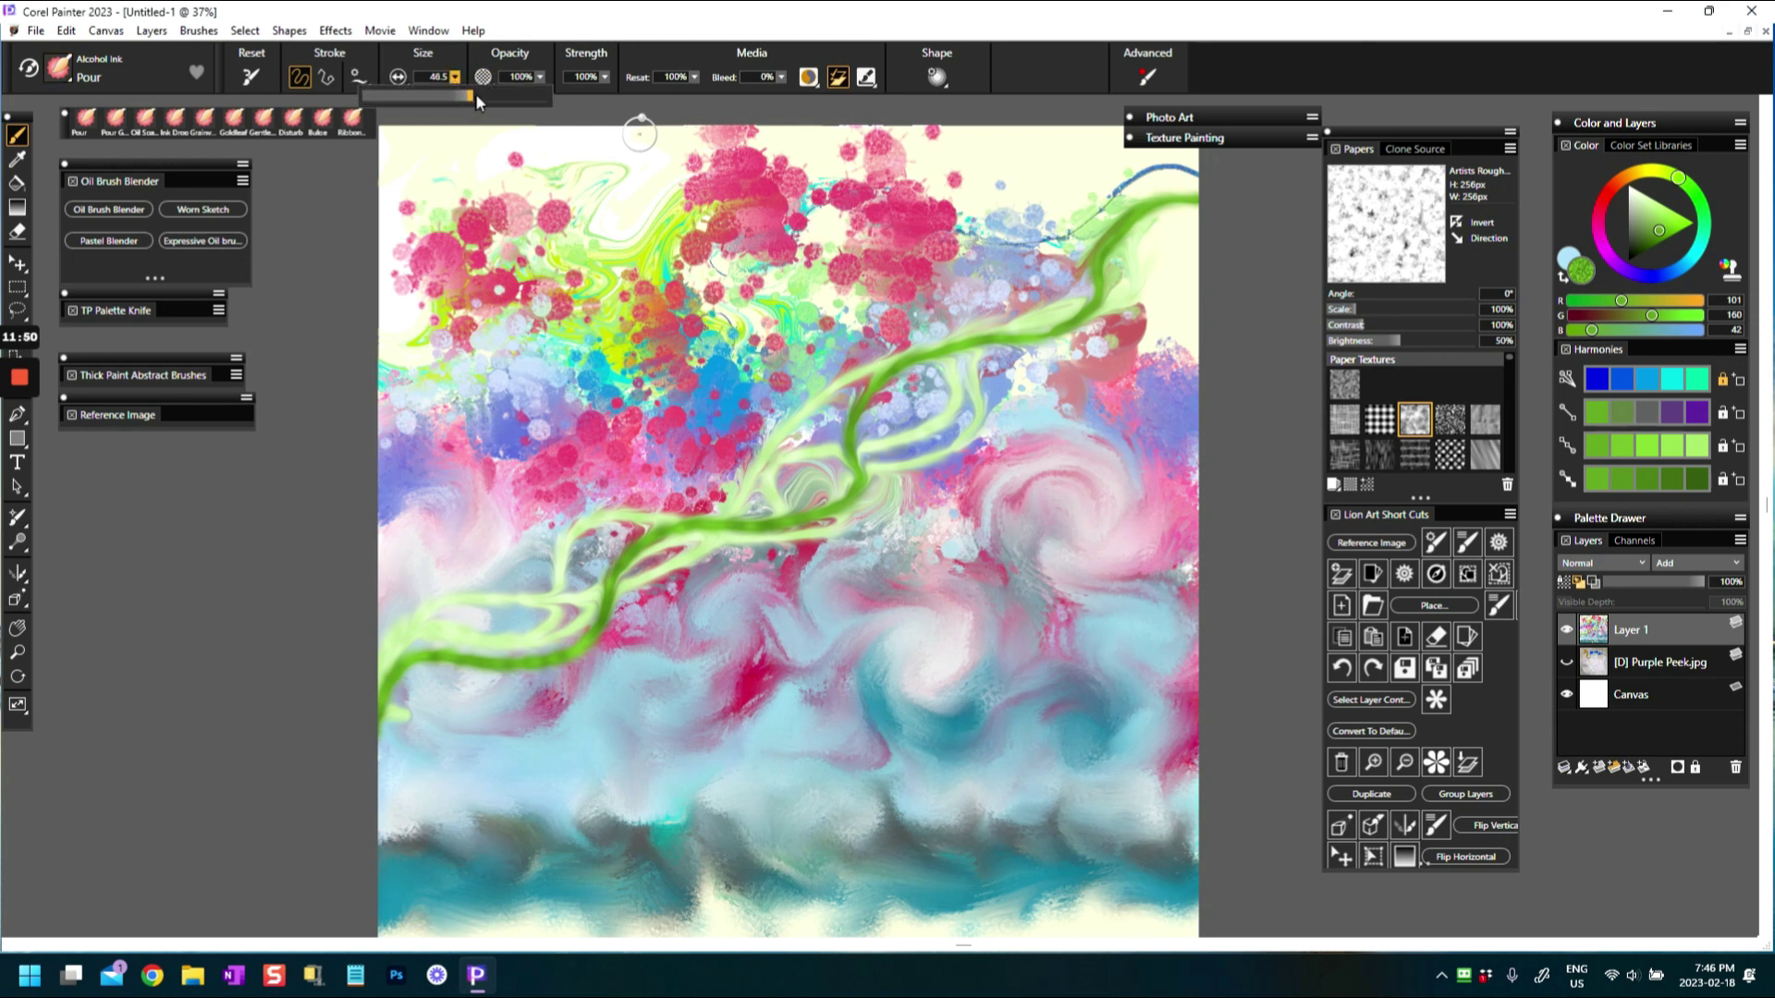
left_click_drag(534, 108, 529, 104)
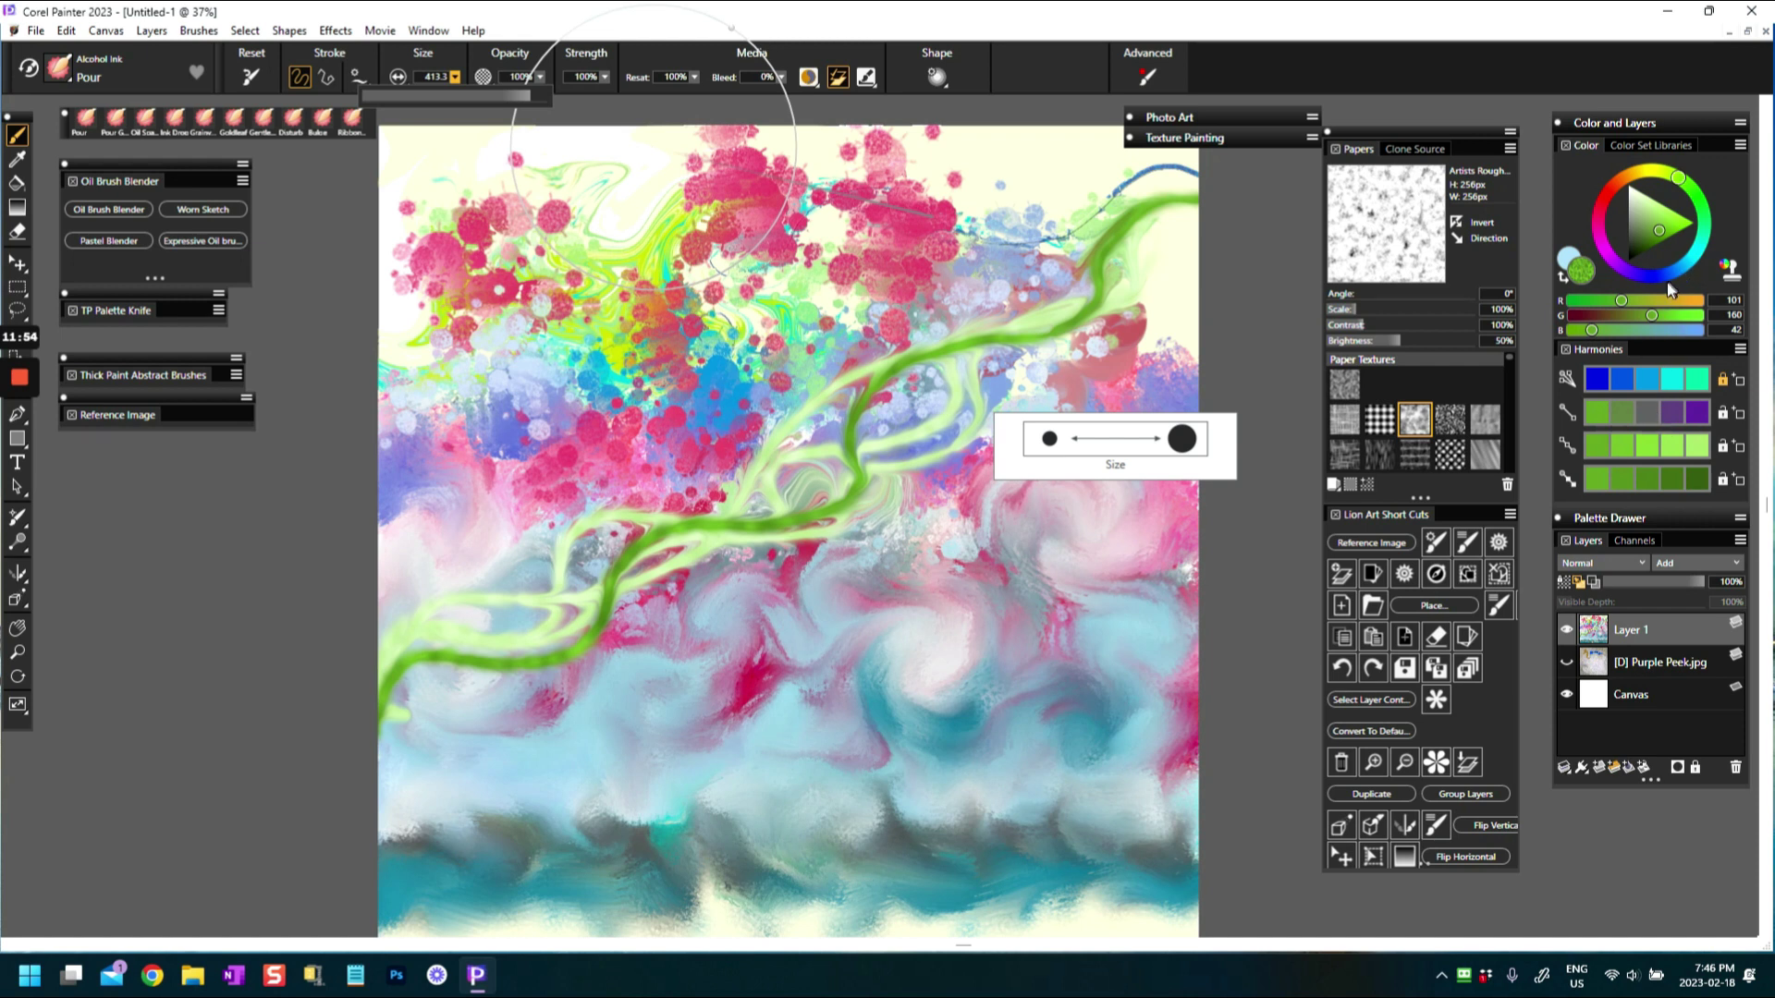
left_click_drag(1651, 301, 1688, 301)
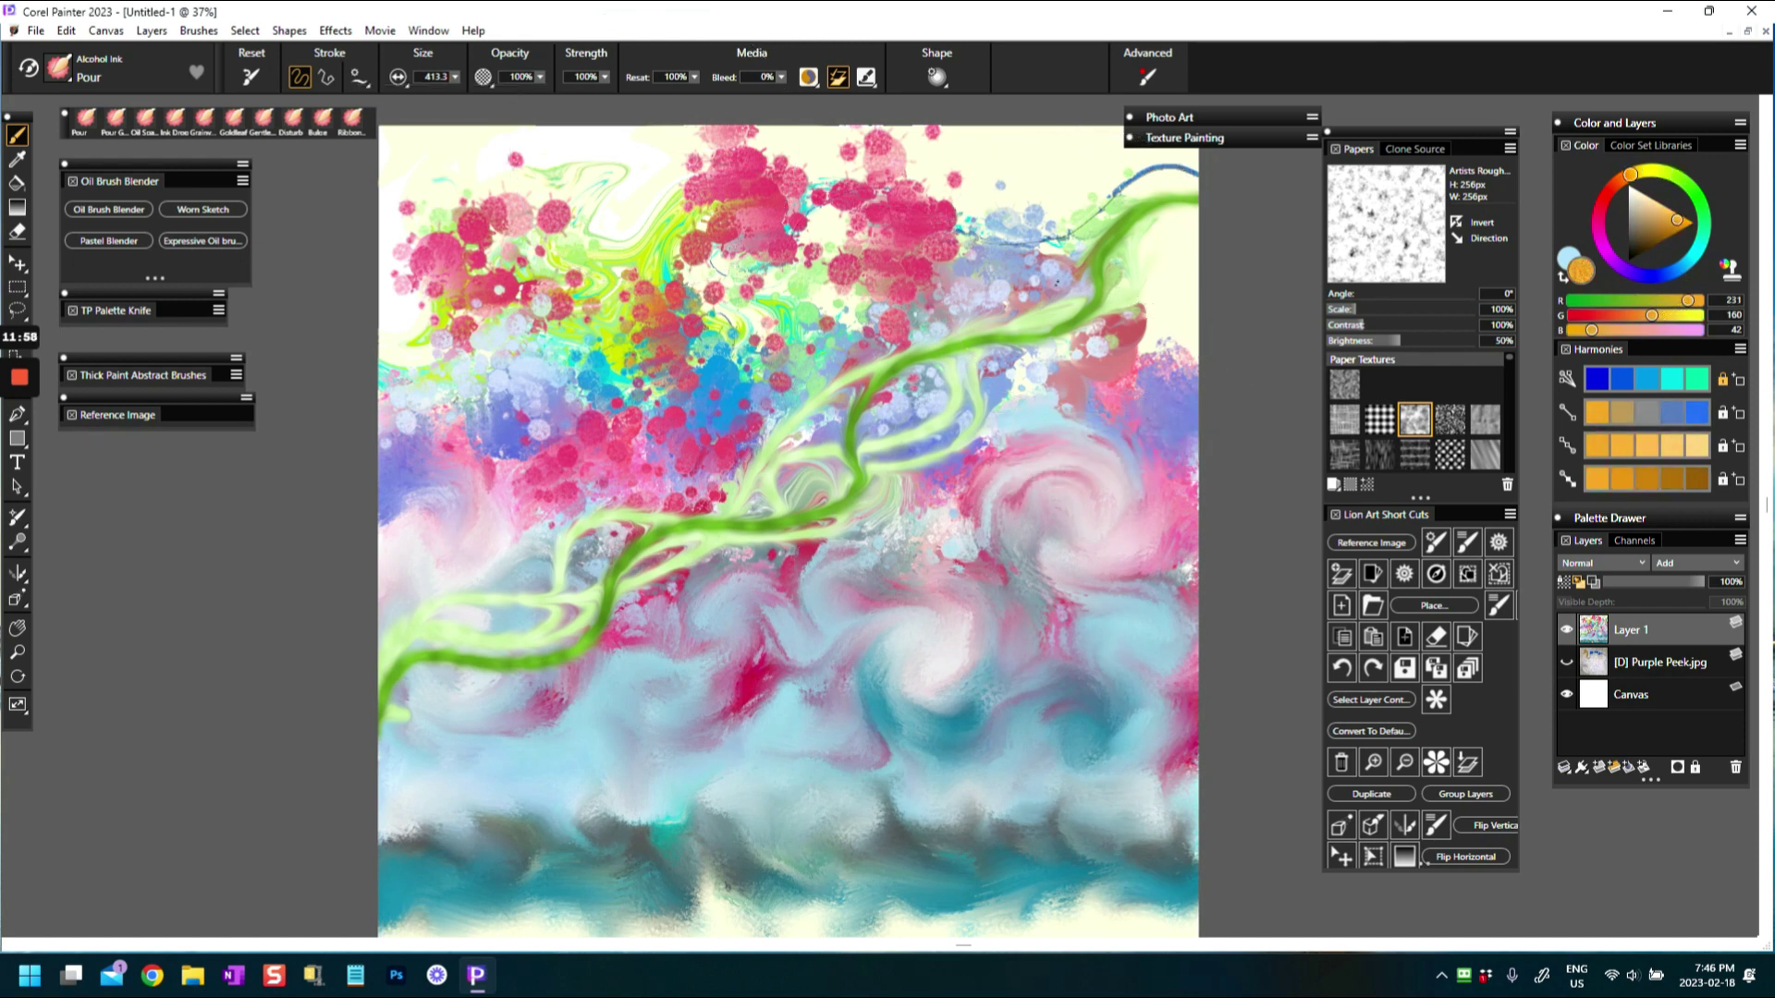
left_click(1054, 284)
left_click(1009, 291)
left_click(933, 338)
mouse_move(905, 333)
left_mouse_down()
mouse_move(601, 552)
mouse_move(388, 610)
left_mouse_up()
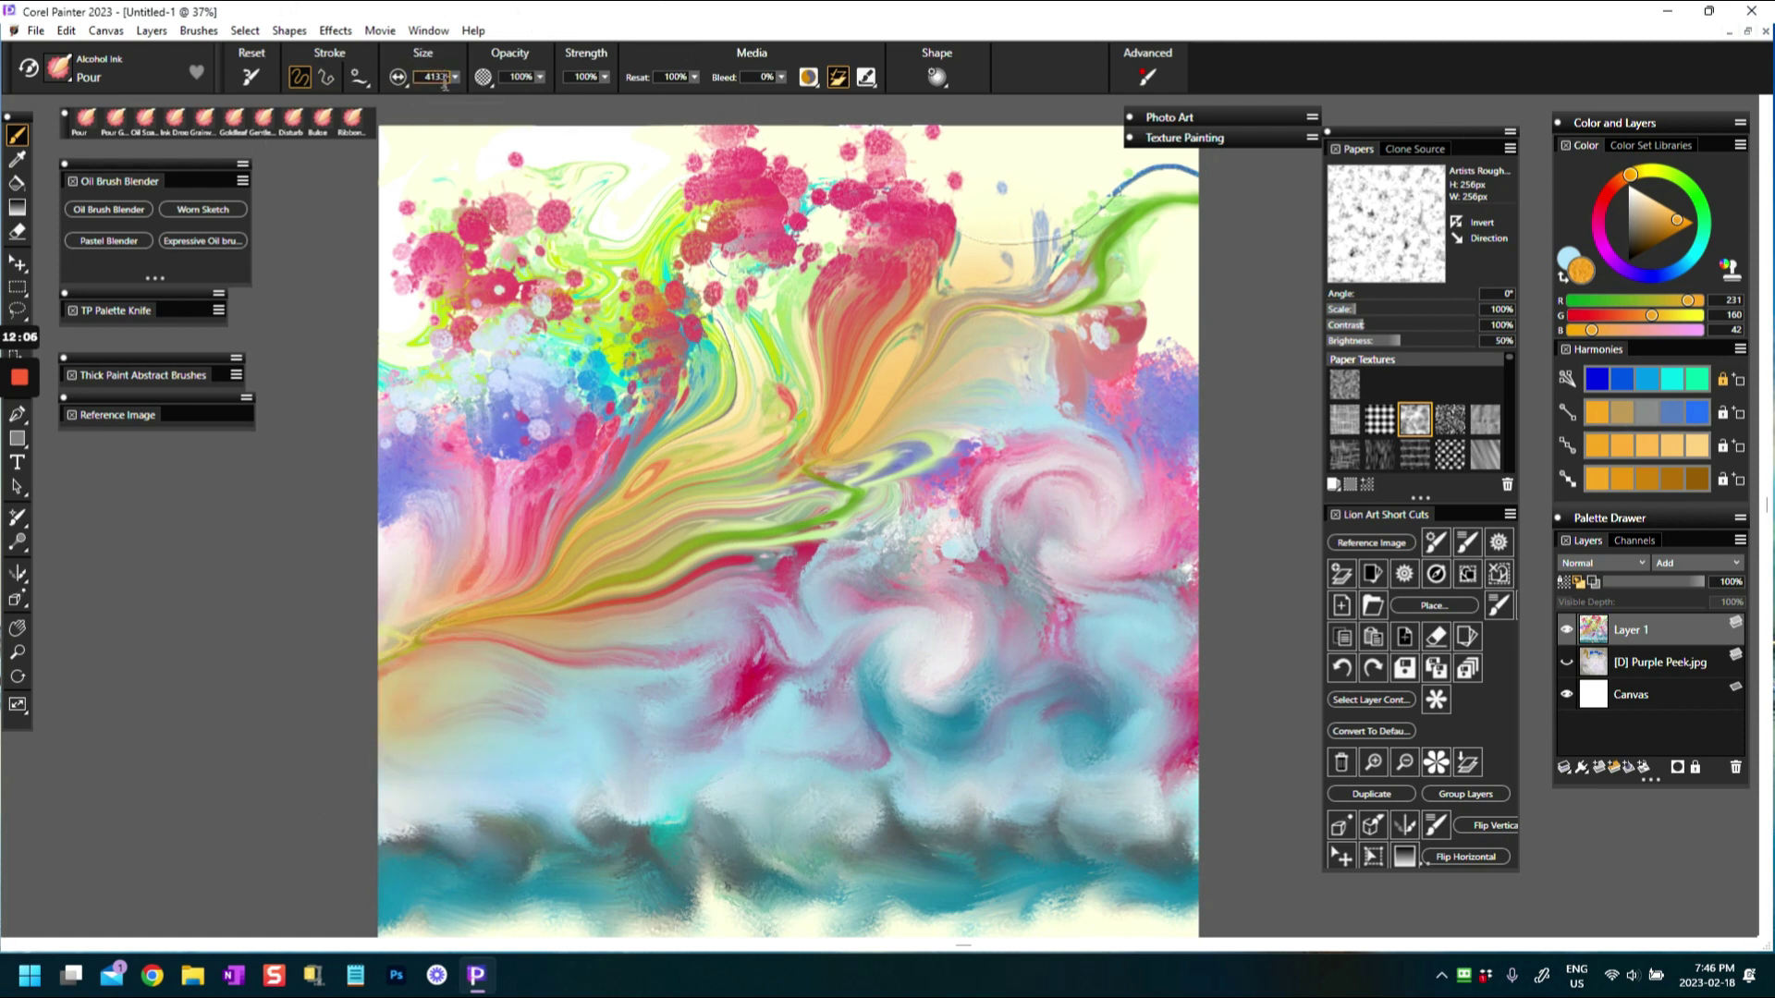
Pour orange streams at size 199.5 from the centre of the canvas to its upper corners, top edge and left edge
left_click_drag(497, 97, 519, 98)
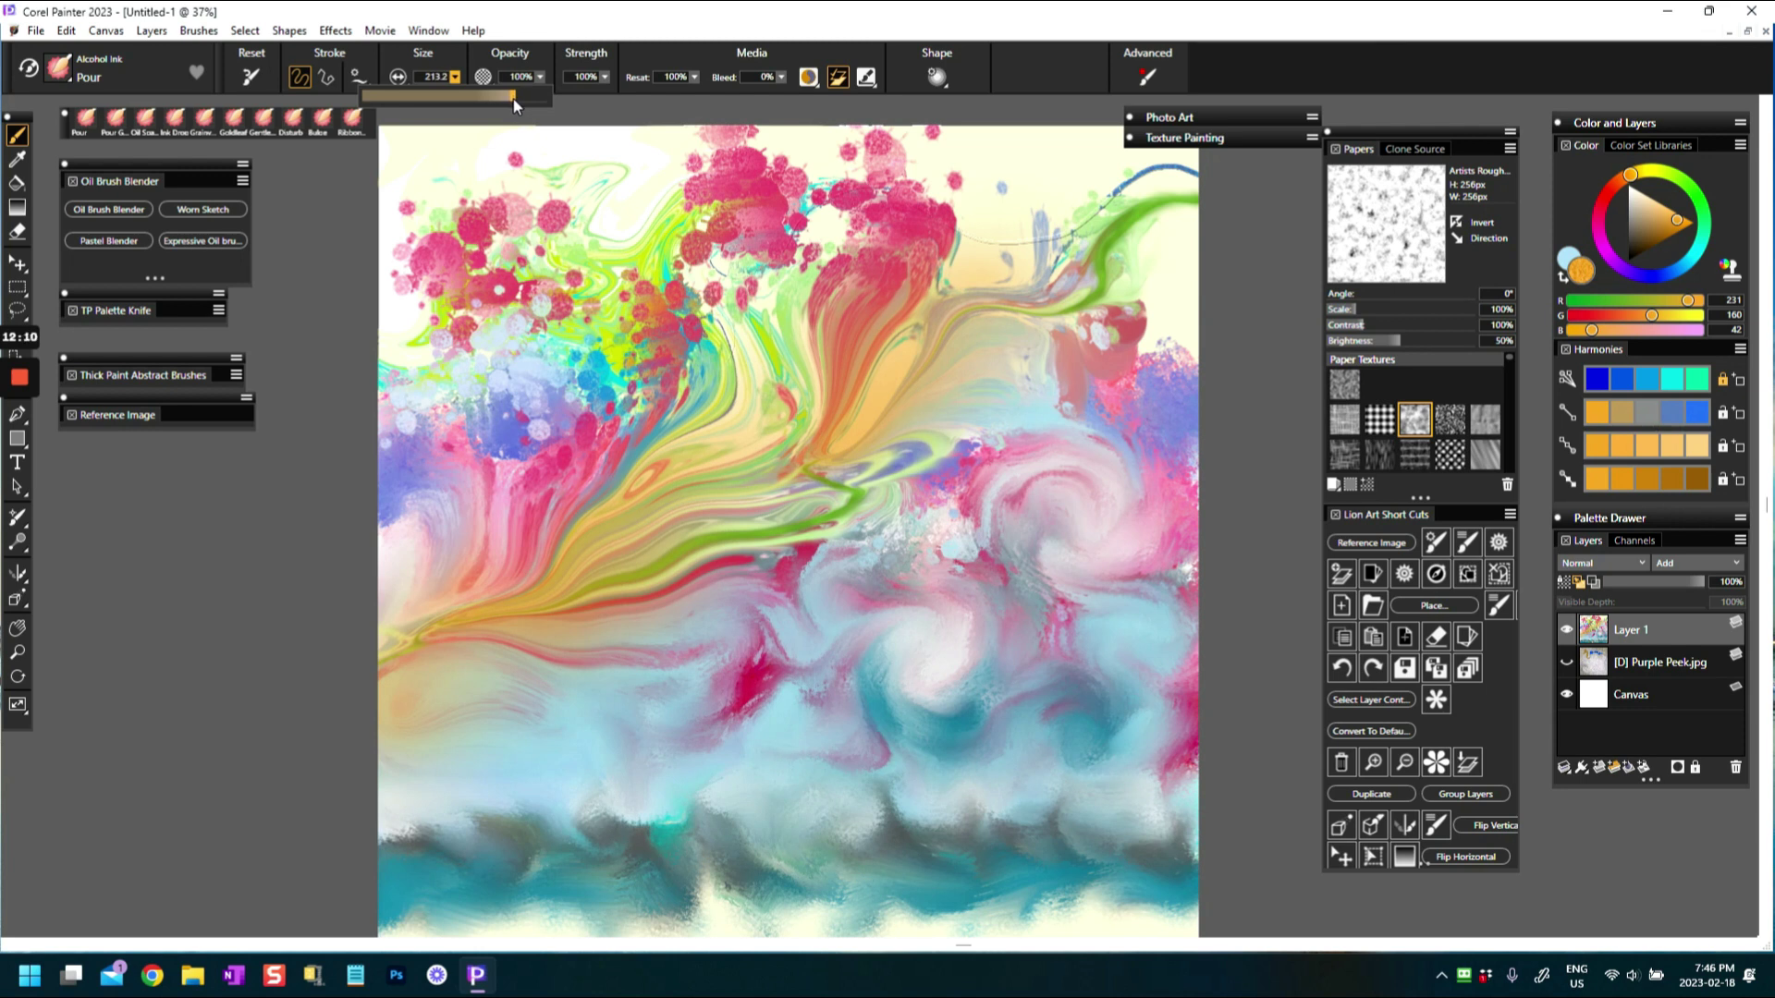
left_click_drag(513, 98, 504, 98)
mouse_move(647, 546)
left_mouse_down()
mouse_move(796, 491)
mouse_move(920, 401)
mouse_move(861, 390)
mouse_move(909, 392)
mouse_move(996, 295)
mouse_move(1152, 257)
mouse_move(1215, 194)
left_mouse_up()
mouse_move(731, 390)
left_mouse_down()
mouse_move(728, 342)
mouse_move(657, 245)
mouse_move(574, 205)
mouse_move(414, 187)
mouse_move(384, 138)
left_mouse_up()
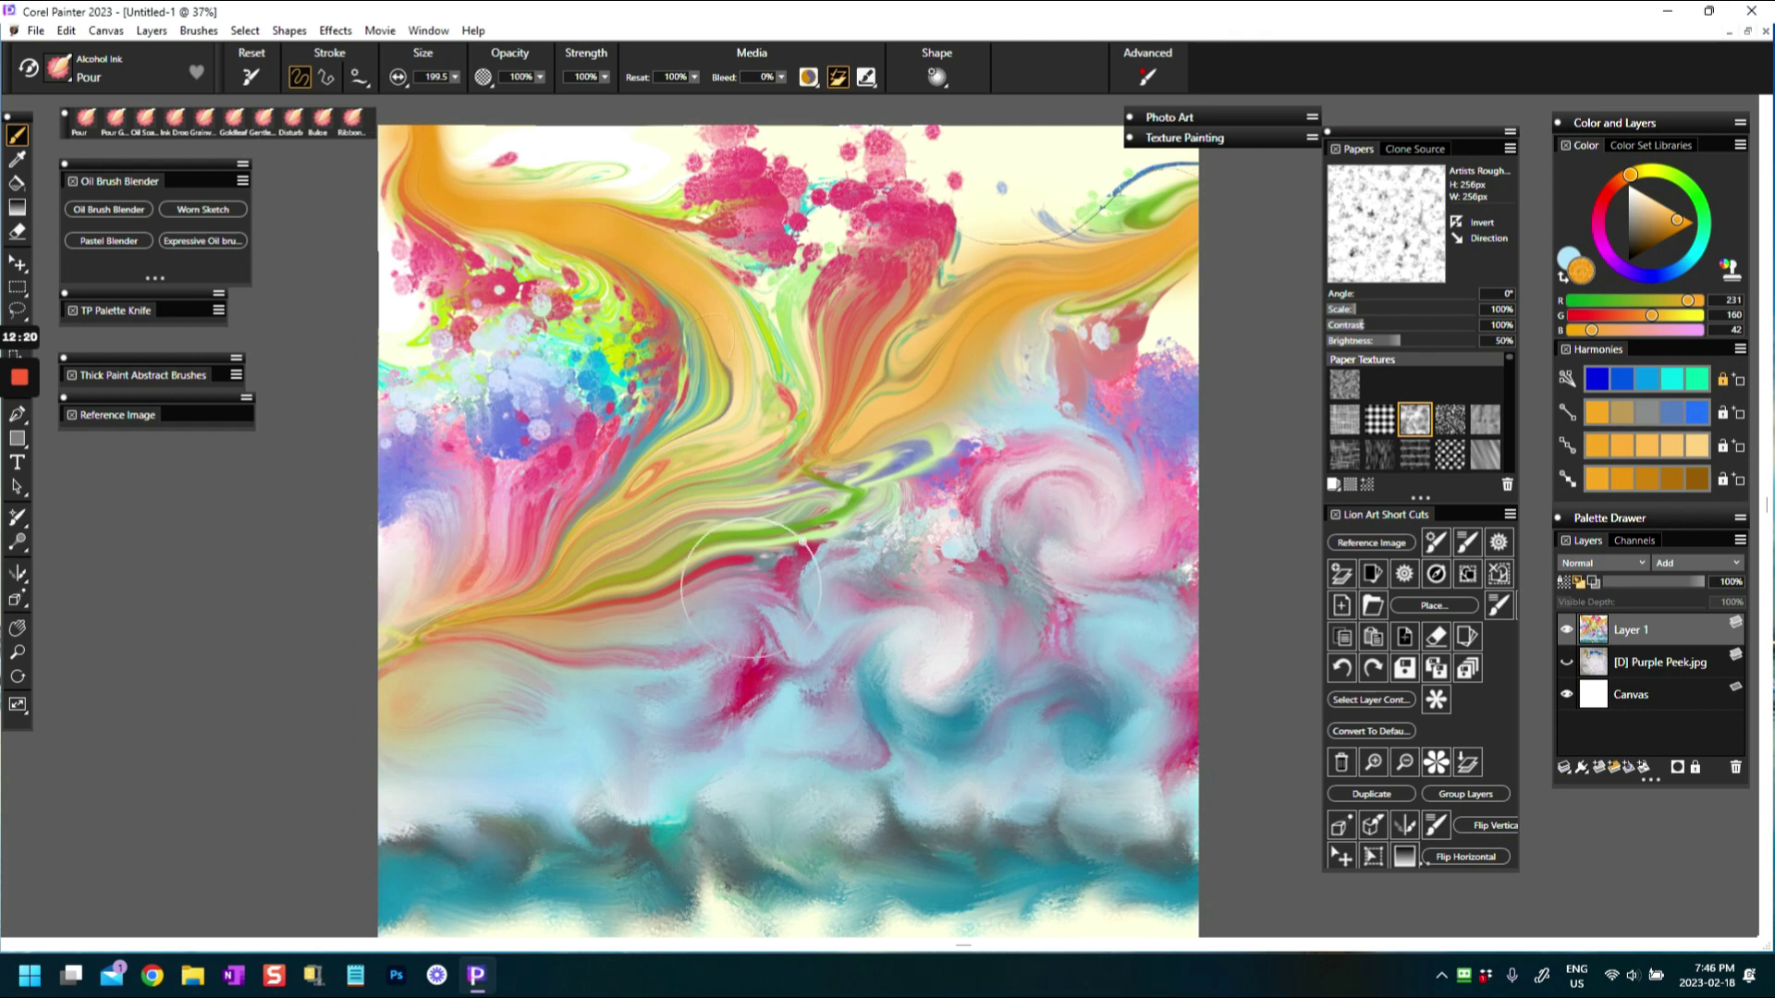
mouse_move(628, 578)
left_mouse_down()
mouse_move(586, 591)
mouse_move(433, 614)
mouse_move(381, 664)
left_mouse_up()
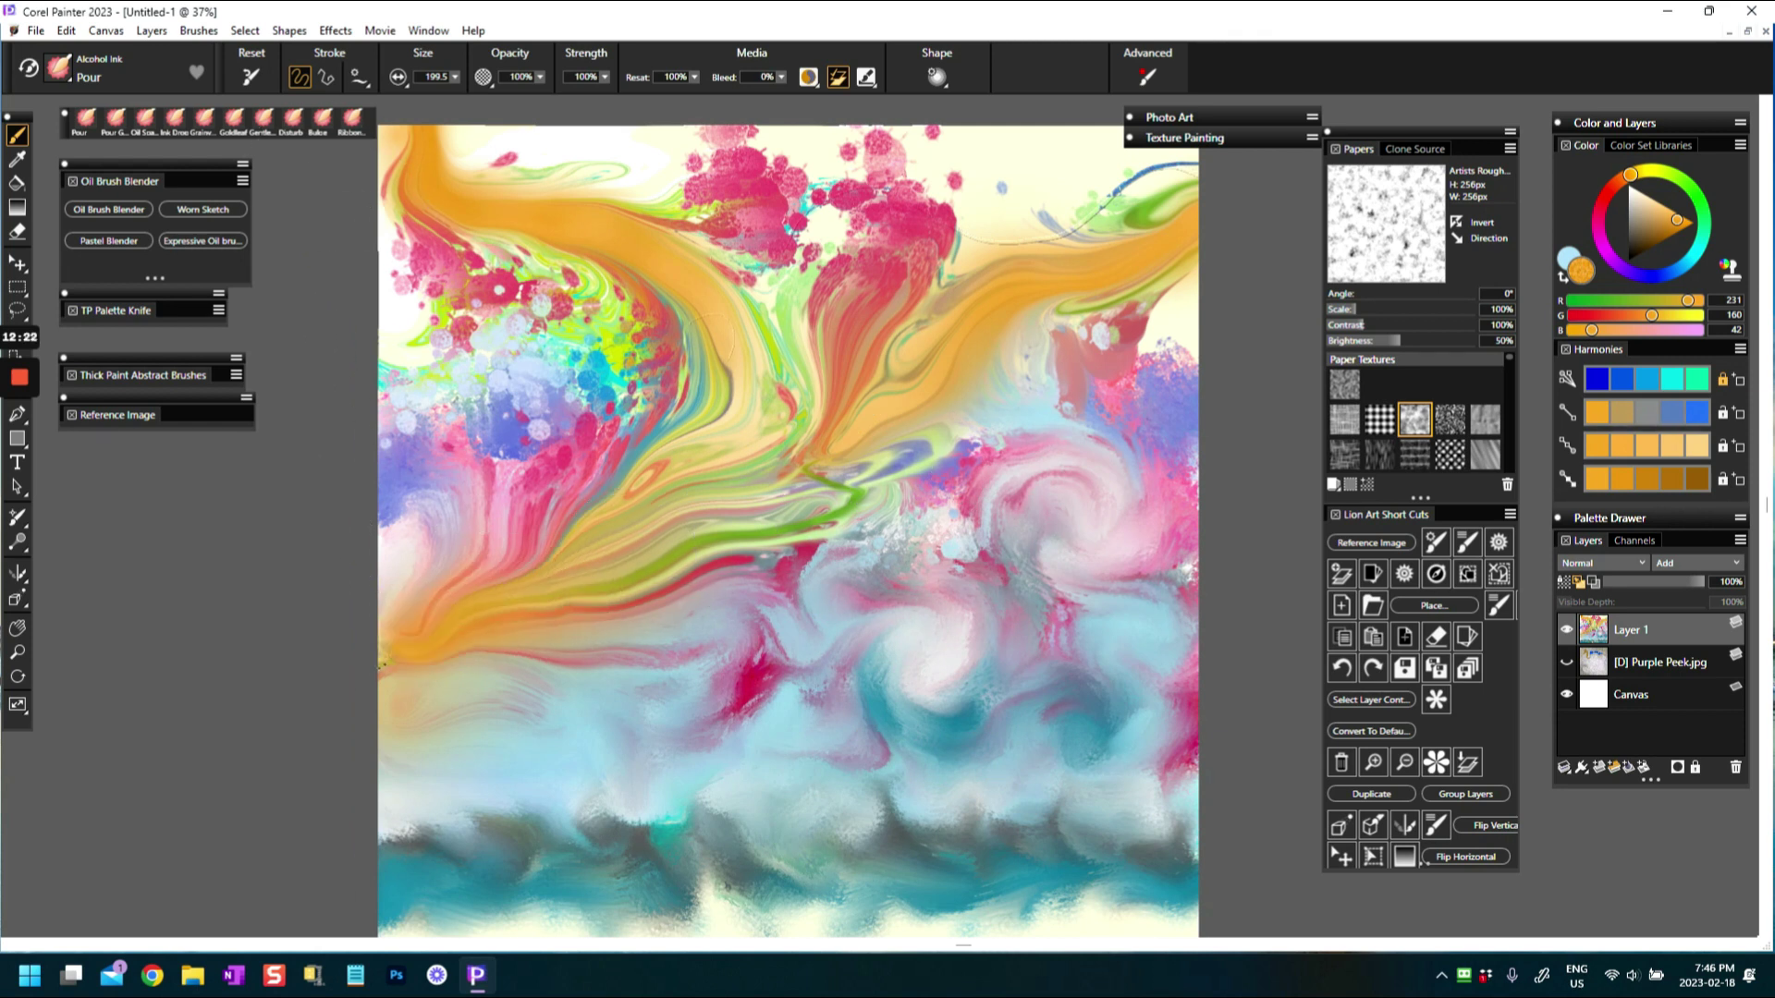
left_click_drag(1035, 379, 1189, 252)
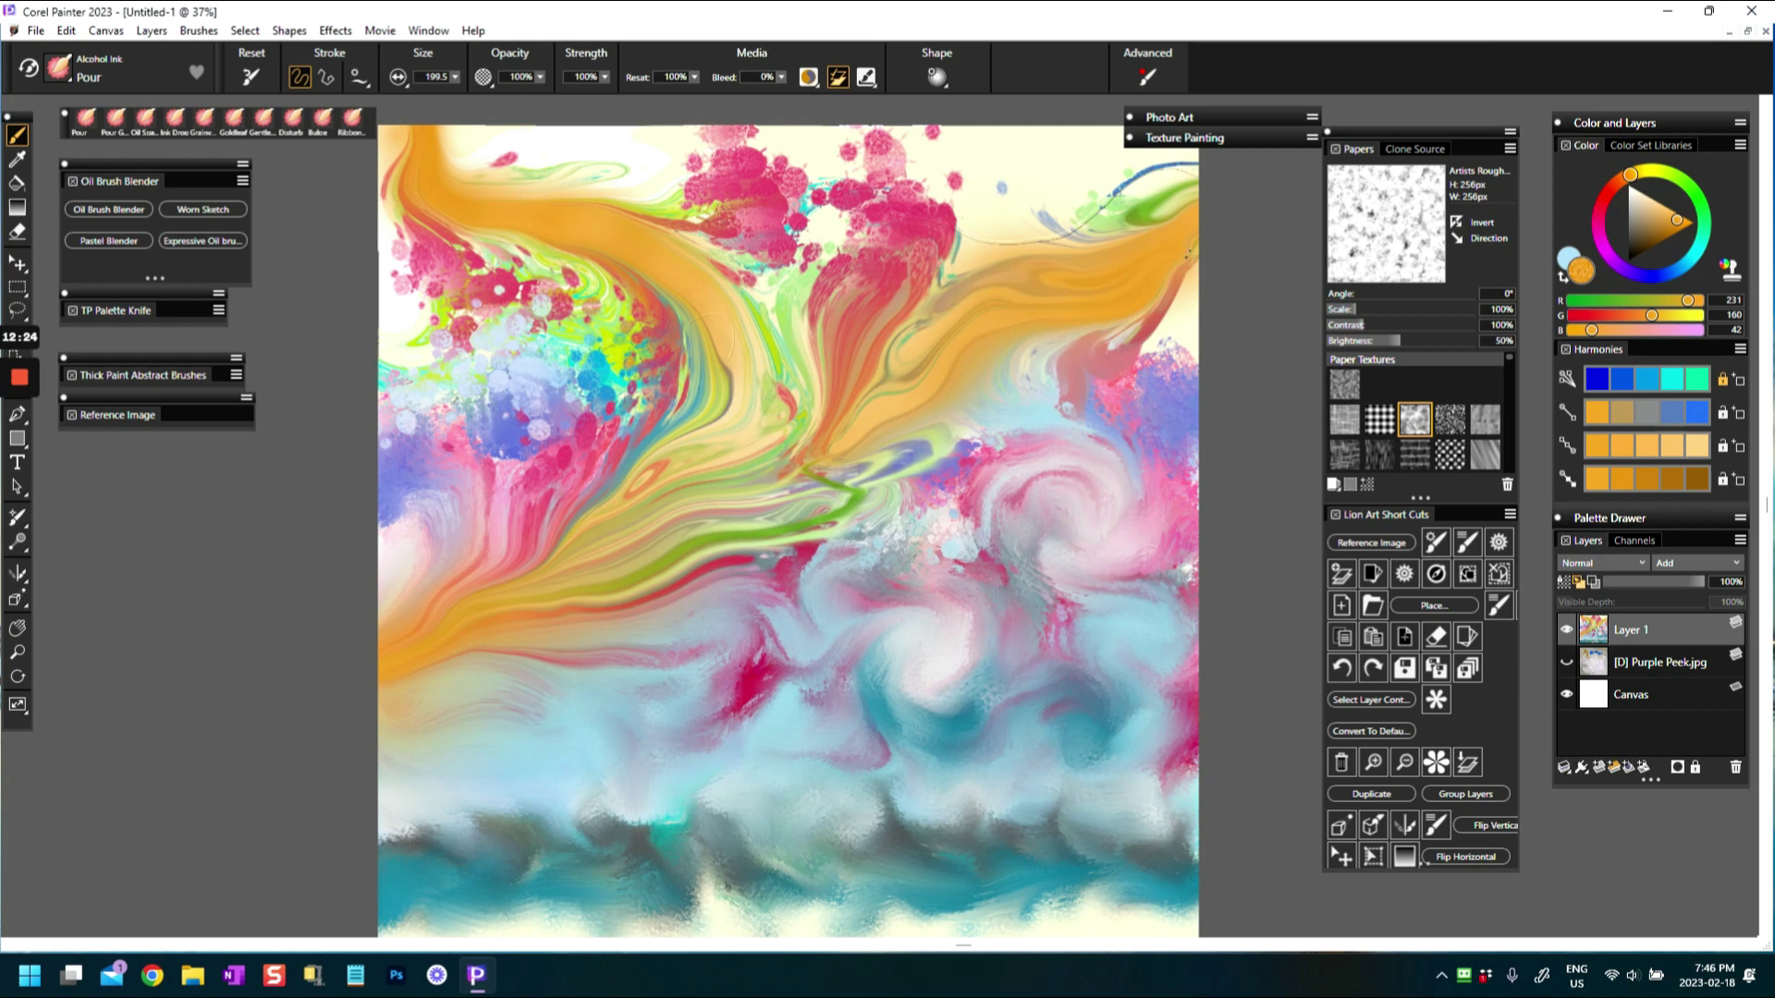
left_click_drag(786, 421, 980, 126)
mouse_move(858, 352)
left_mouse_down()
mouse_move(971, 157)
mouse_move(1027, 129)
left_mouse_up()
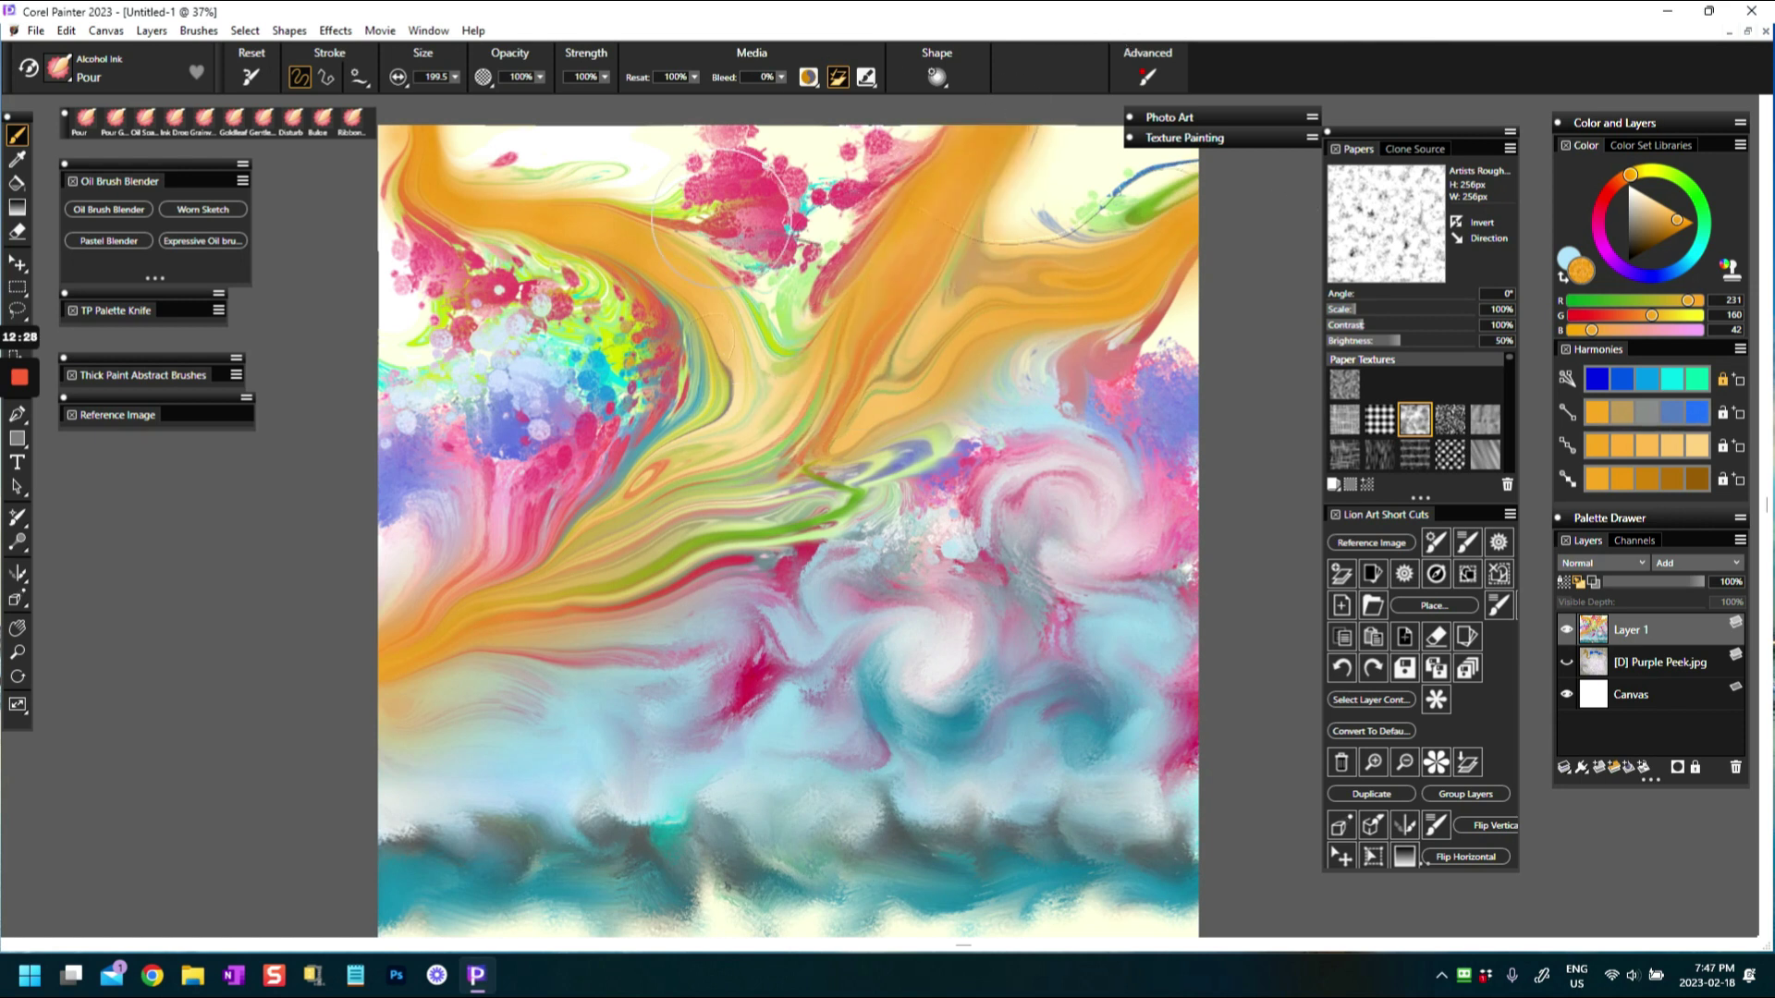
mouse_move(837, 370)
left_mouse_down()
mouse_move(735, 245)
mouse_move(434, 138)
left_mouse_up()
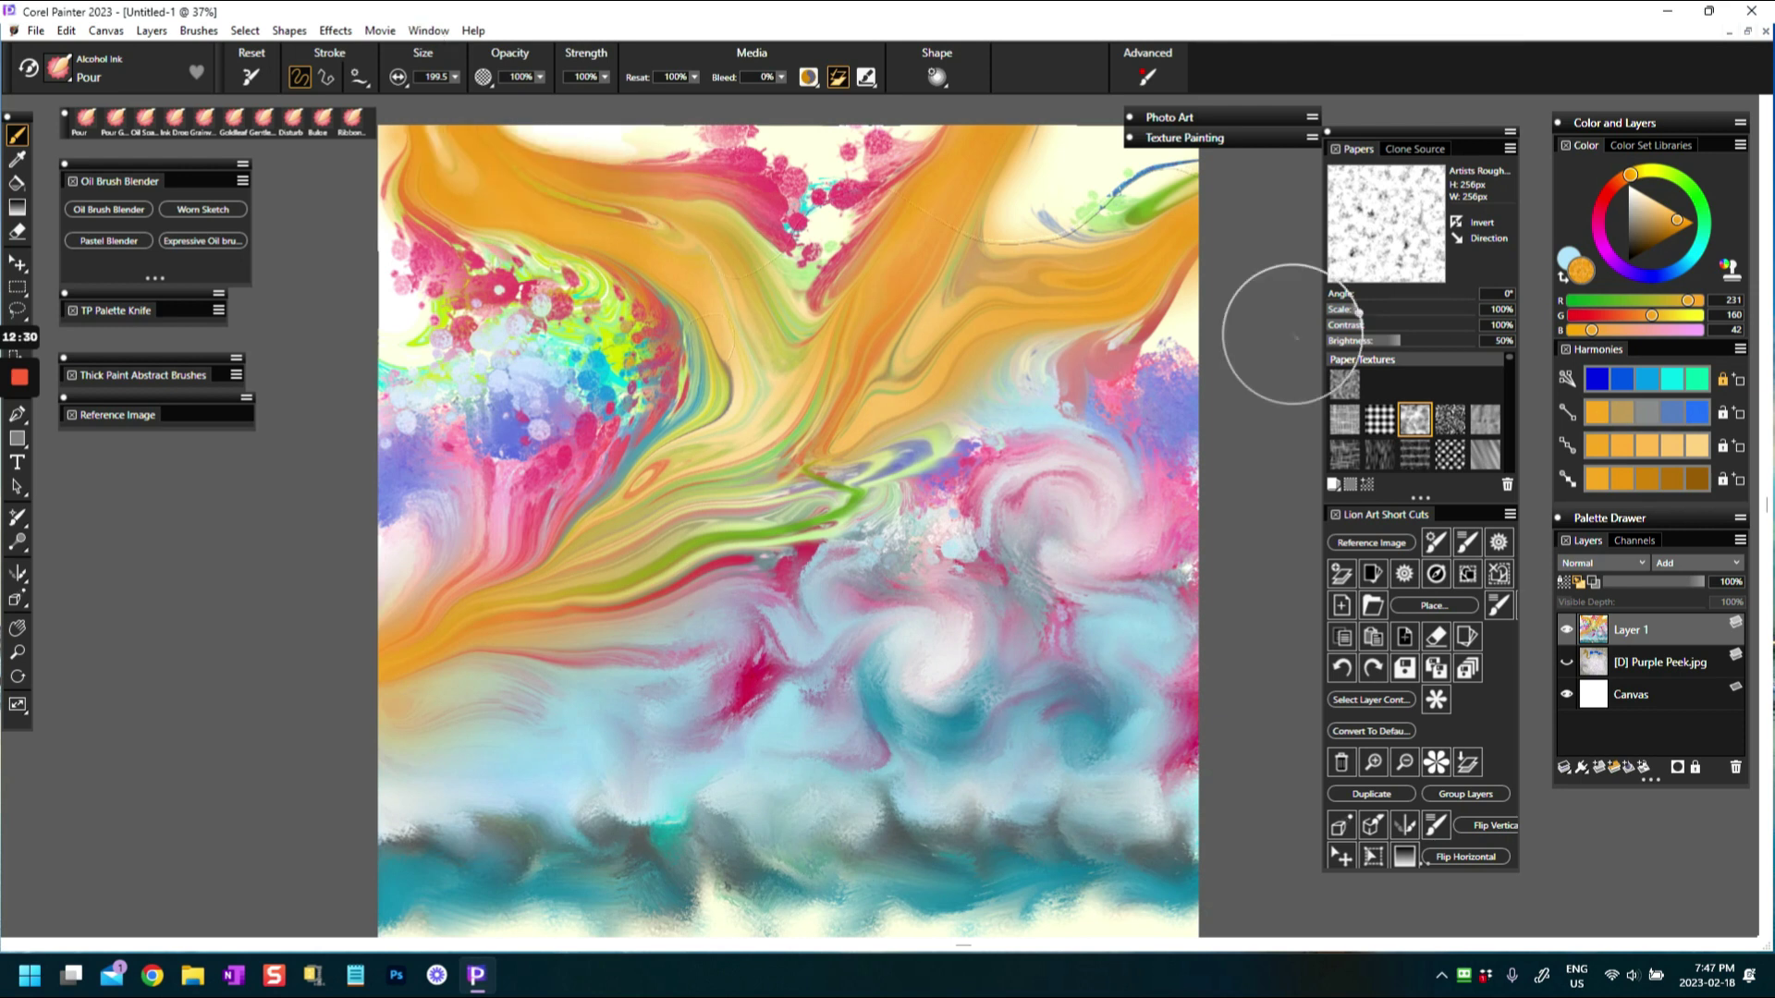
Pour blue (RGB 42, 150, 232) streams through the orange paint to the left edge and across to the right edge
left_click(1681, 277)
mouse_move(823, 407)
left_mouse_down()
mouse_move(781, 323)
mouse_move(635, 211)
mouse_move(393, 134)
mouse_move(920, 324)
mouse_move(1137, 250)
mouse_move(1188, 166)
mouse_move(952, 332)
mouse_move(915, 388)
mouse_move(647, 513)
mouse_move(381, 596)
left_mouse_up()
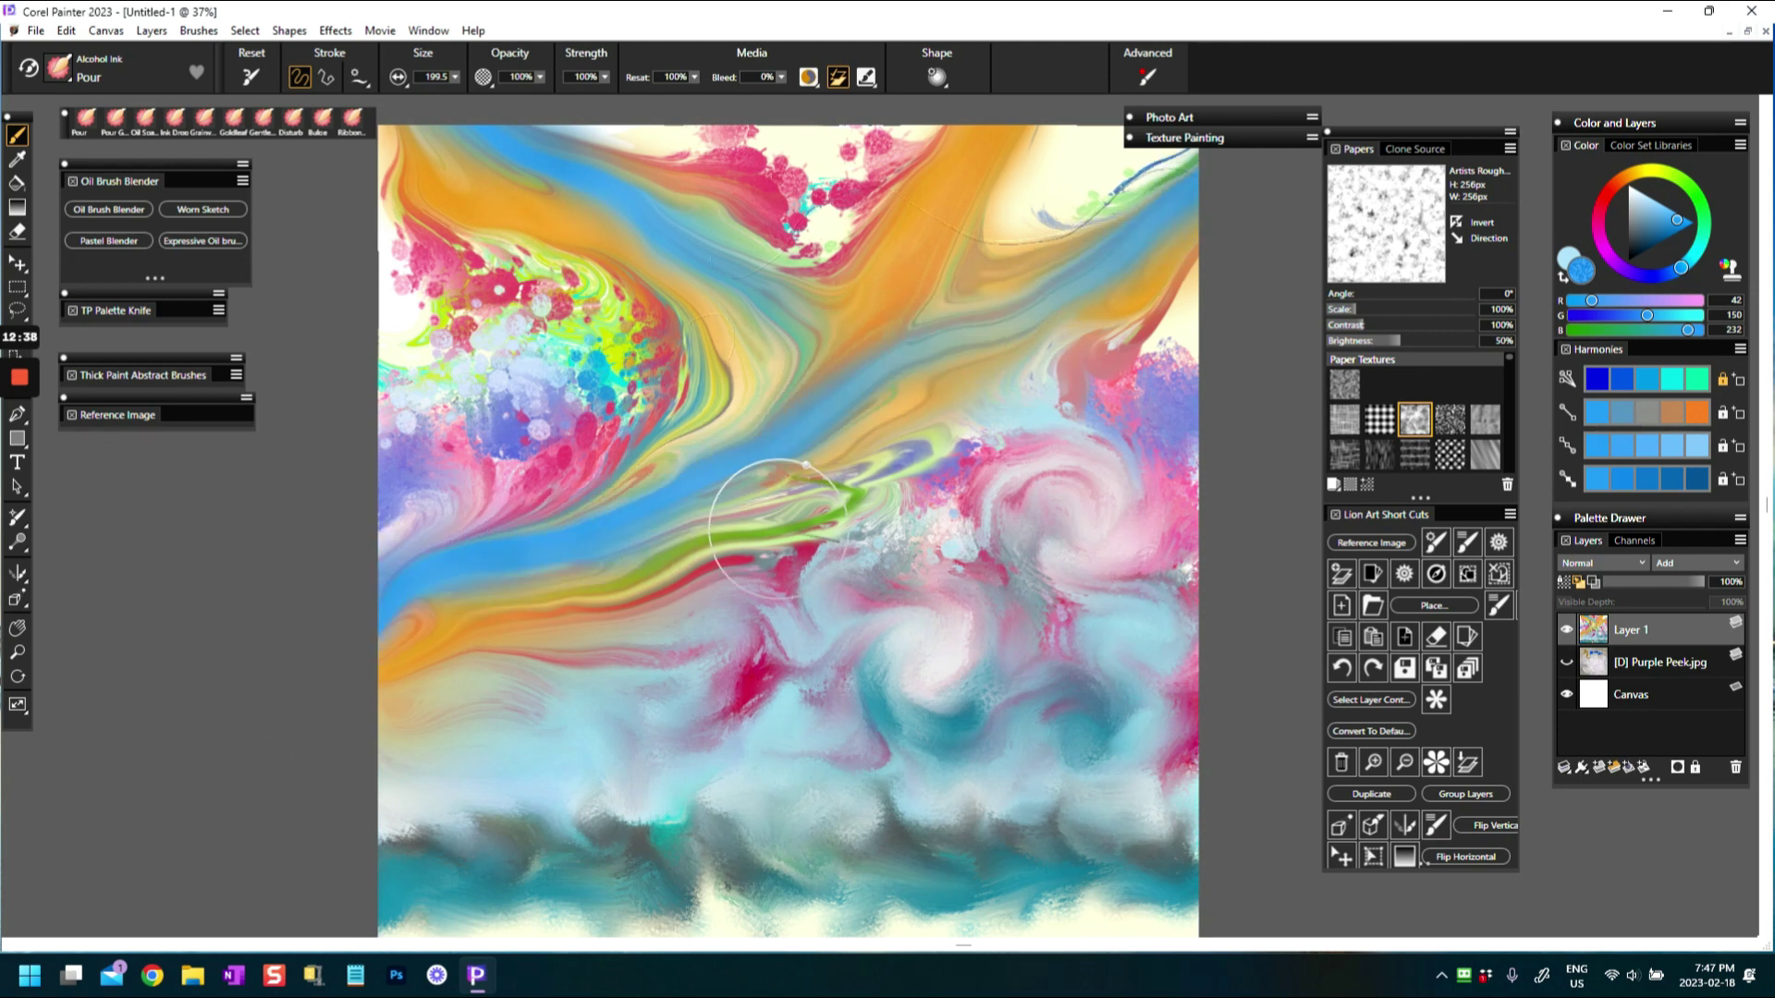
left_click_drag(795, 527, 370, 669)
left_click_drag(575, 544, 390, 698)
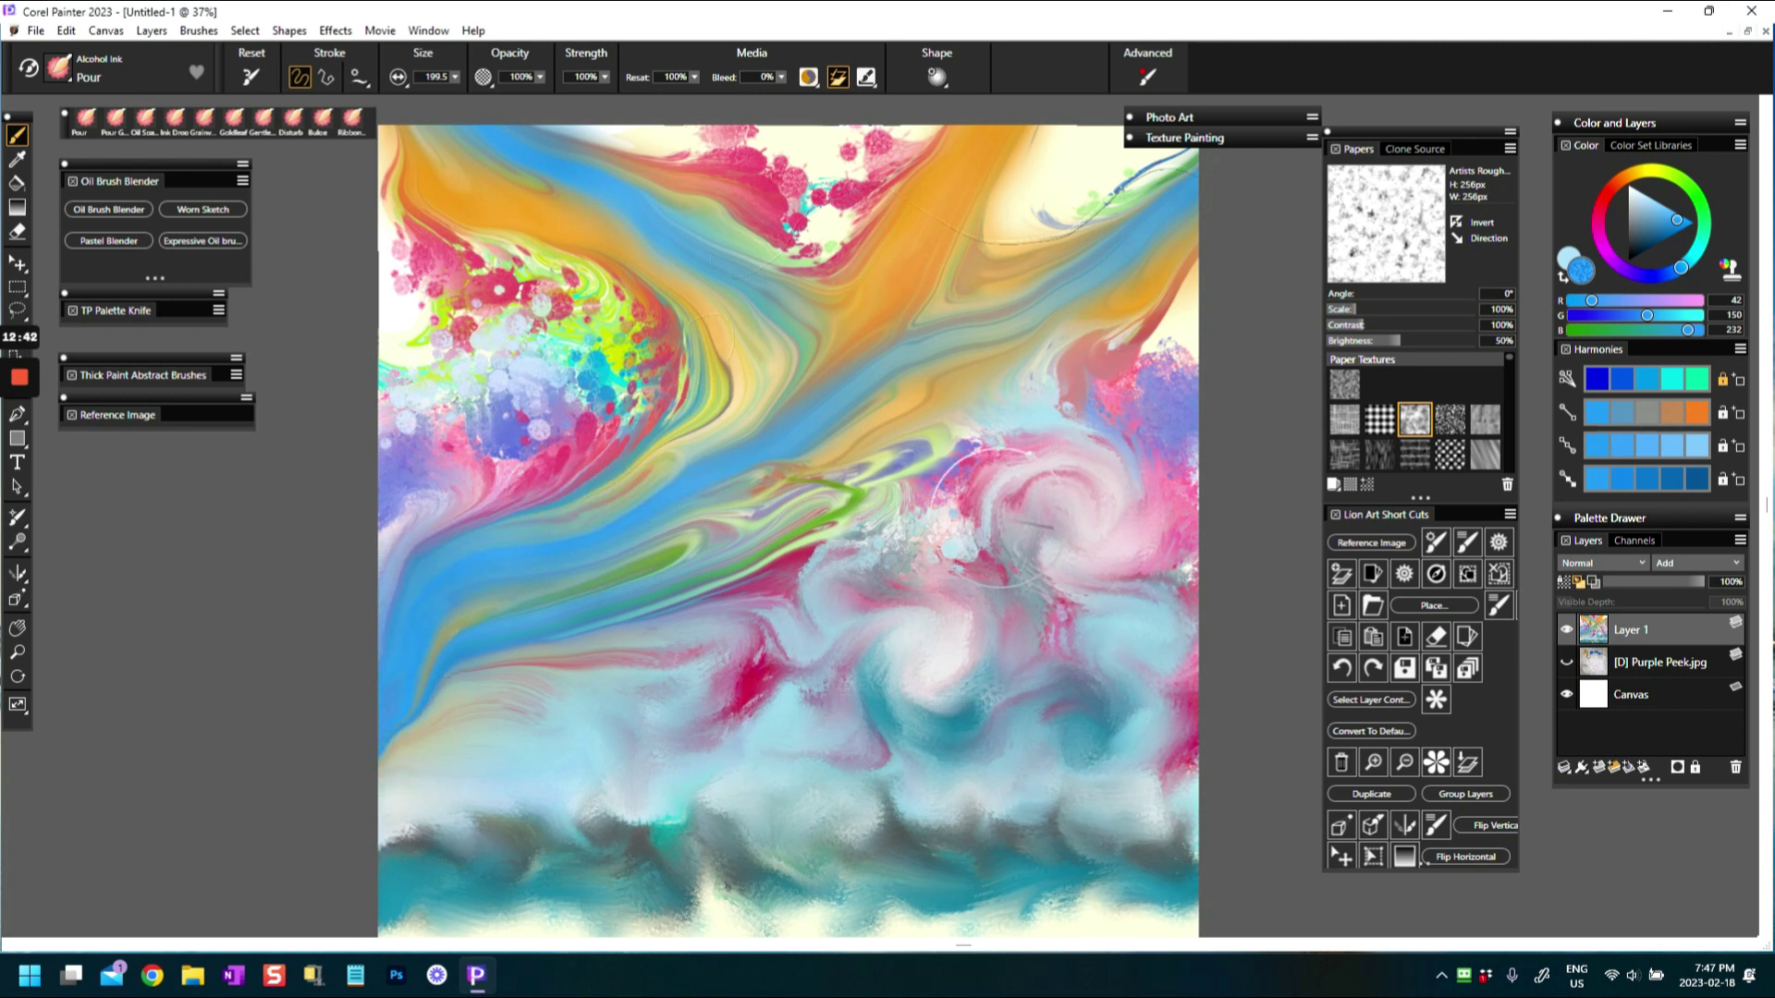
mouse_move(786, 564)
left_mouse_down()
mouse_move(939, 435)
mouse_move(1179, 434)
left_mouse_up()
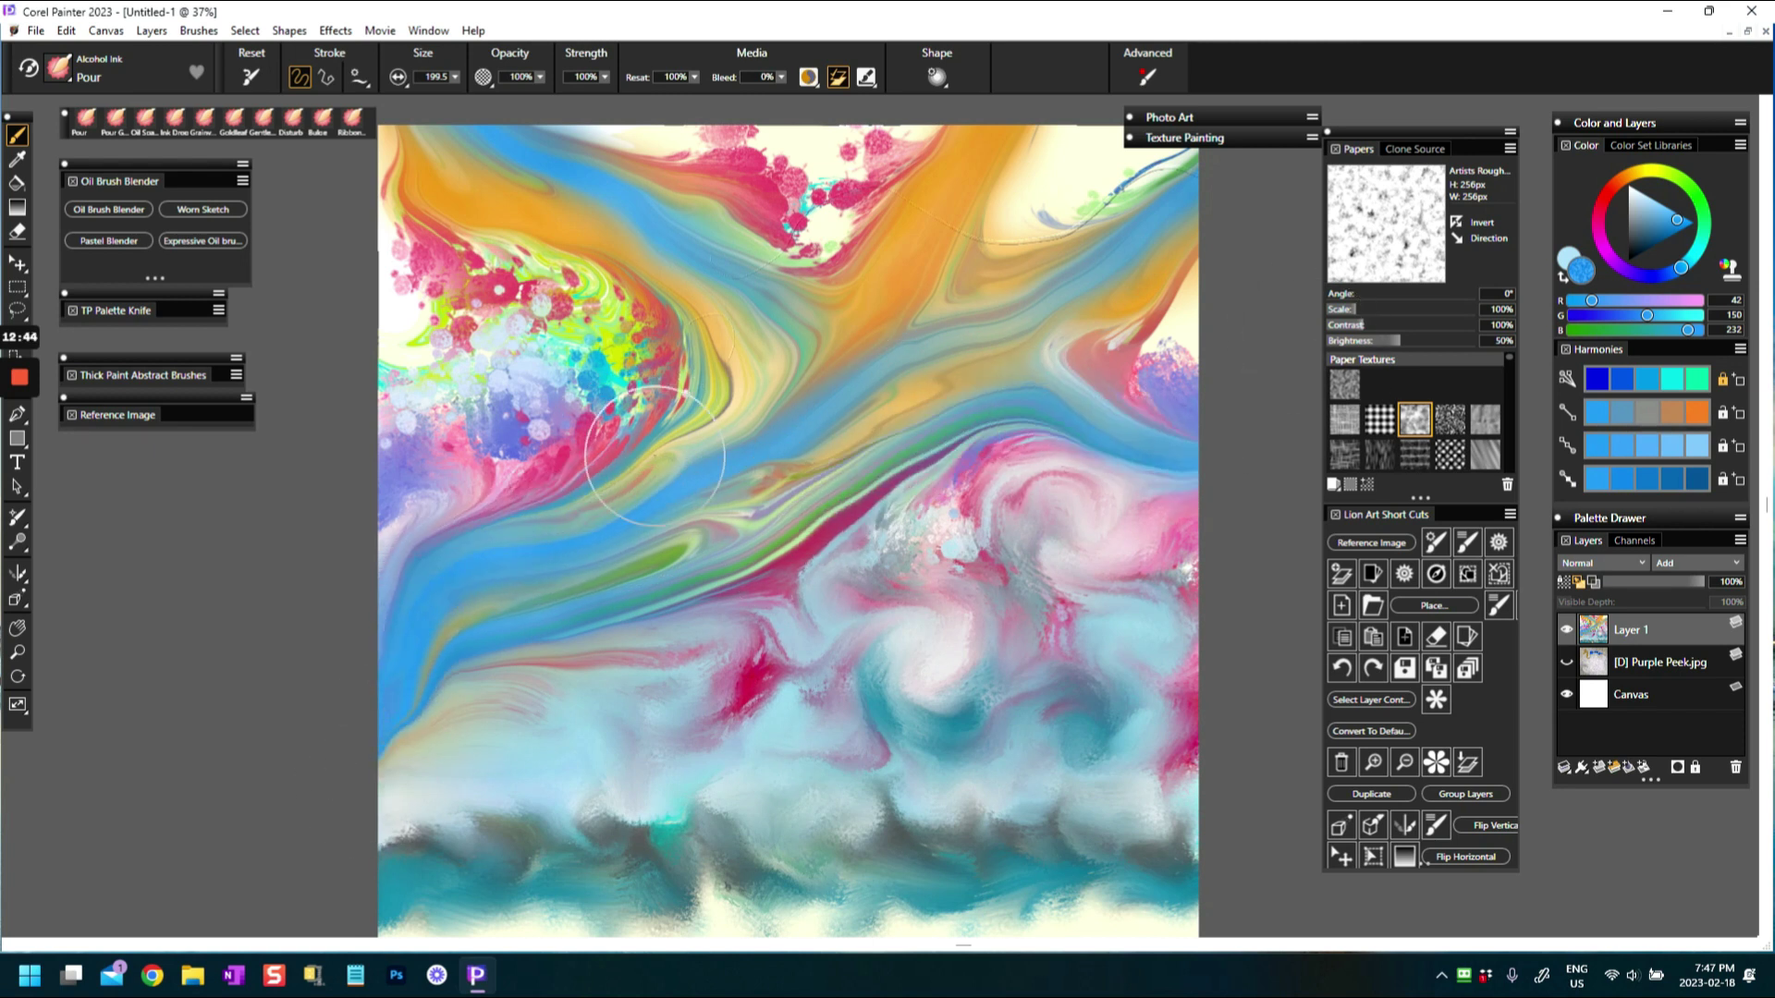
Switch to the Ribbon Pour brush and paint a thin brown (RGB 167, 97, 41) ribbon from the right edge to the lower left
left_click(59, 69)
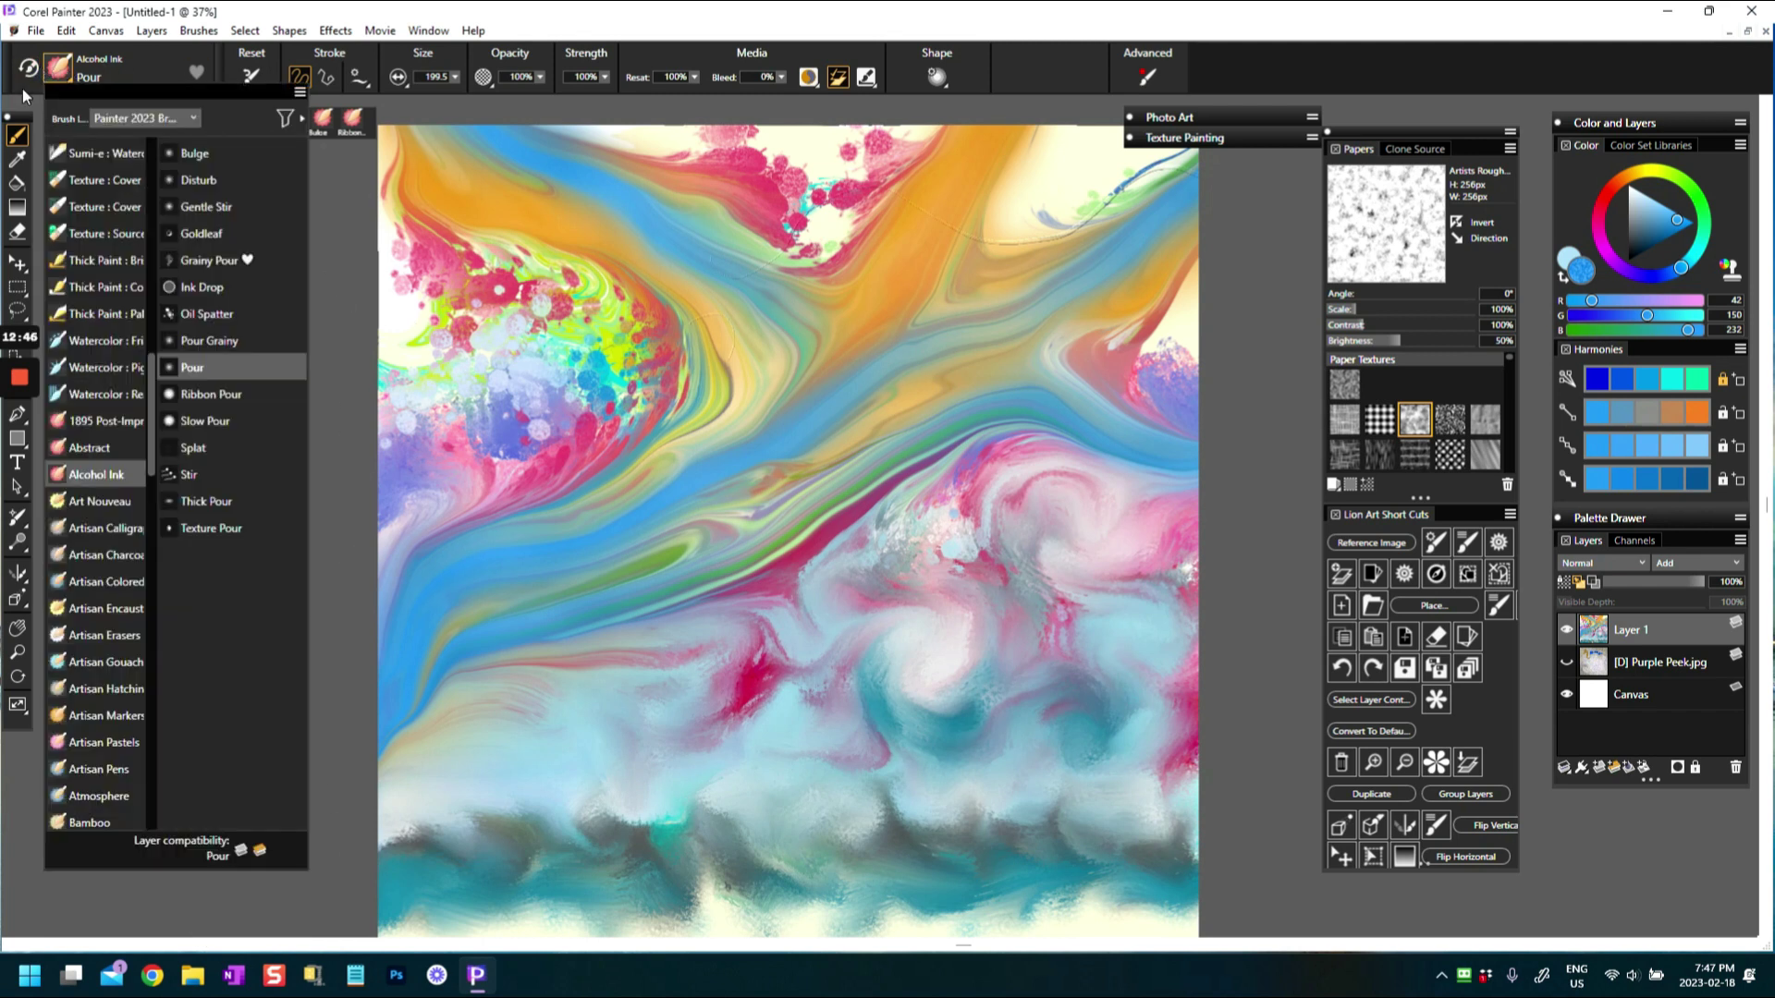
left_click(213, 396)
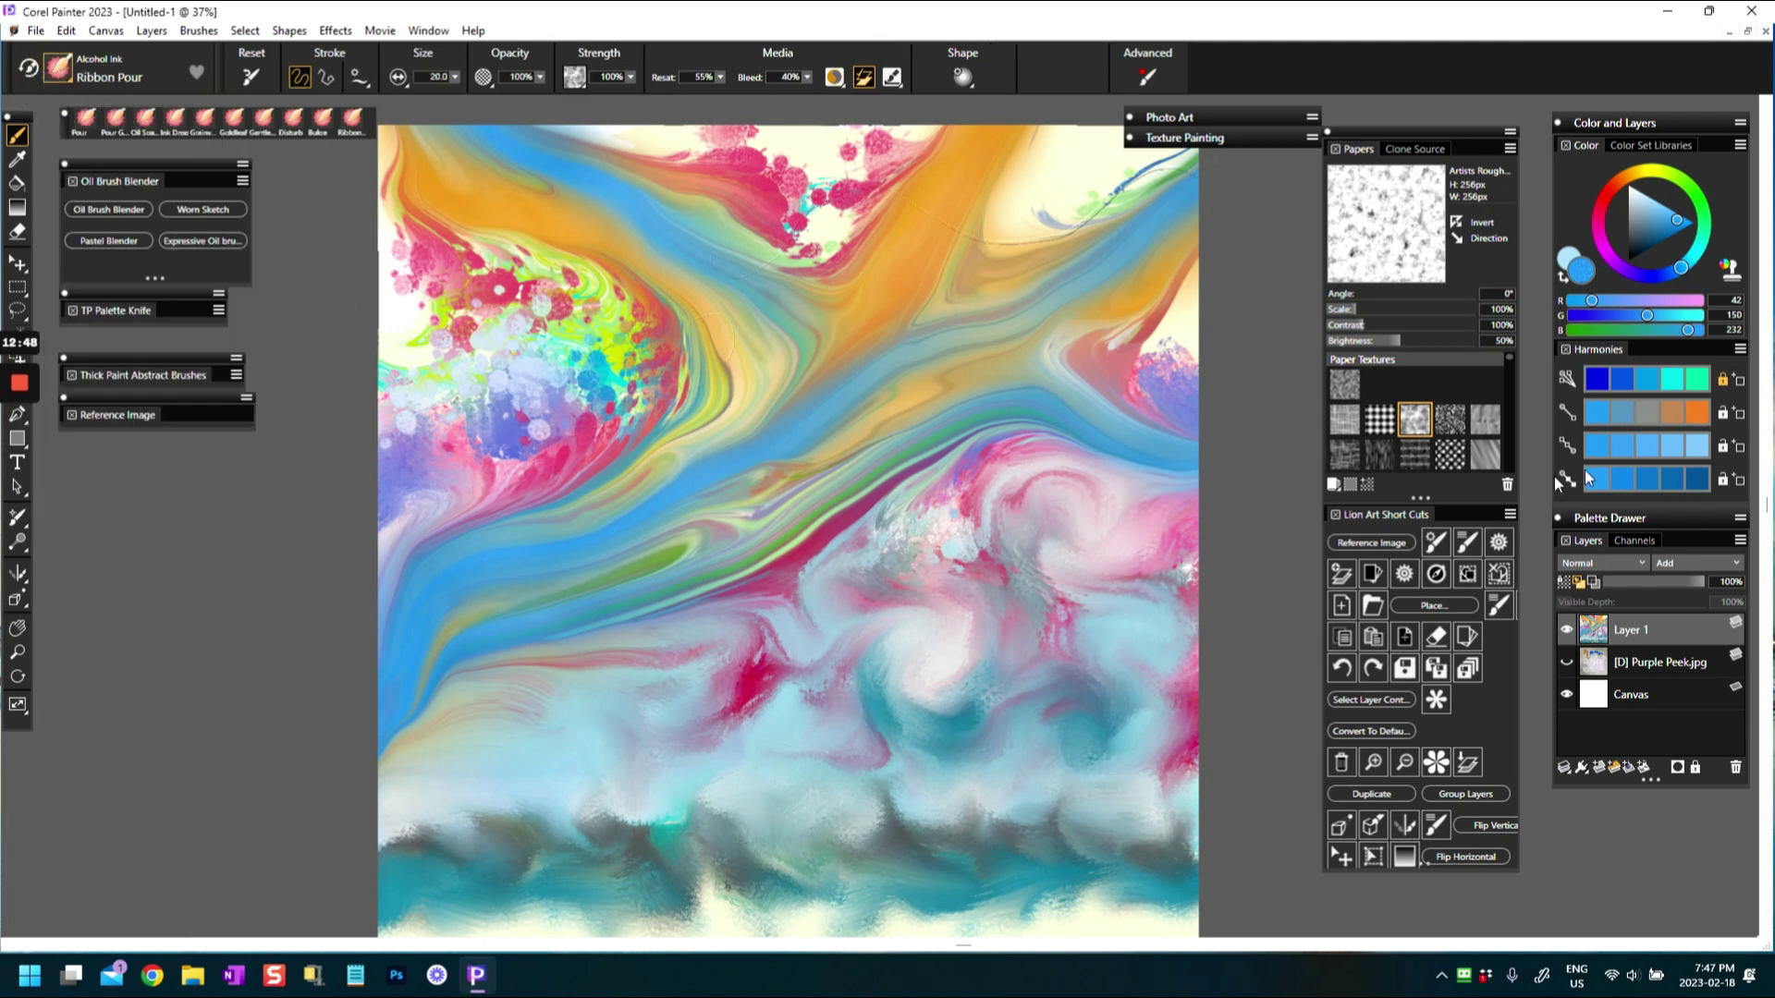
left_click_drag(1676, 222, 1661, 230)
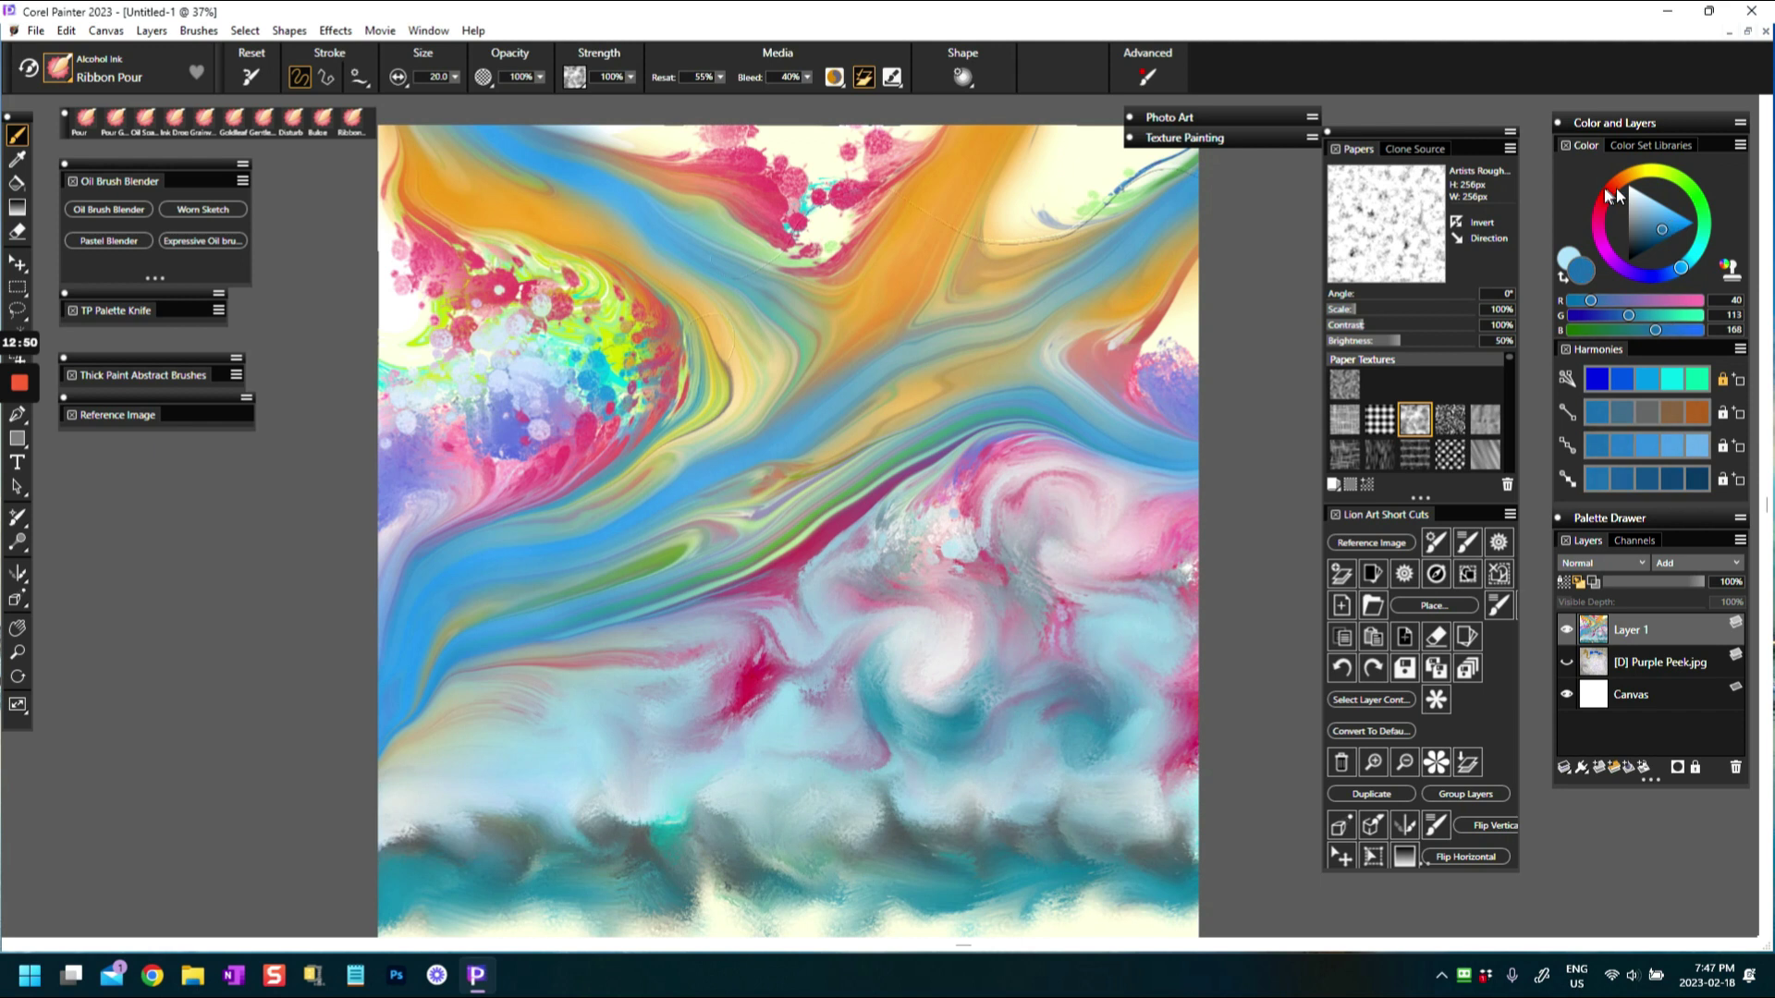
left_click(1697, 409)
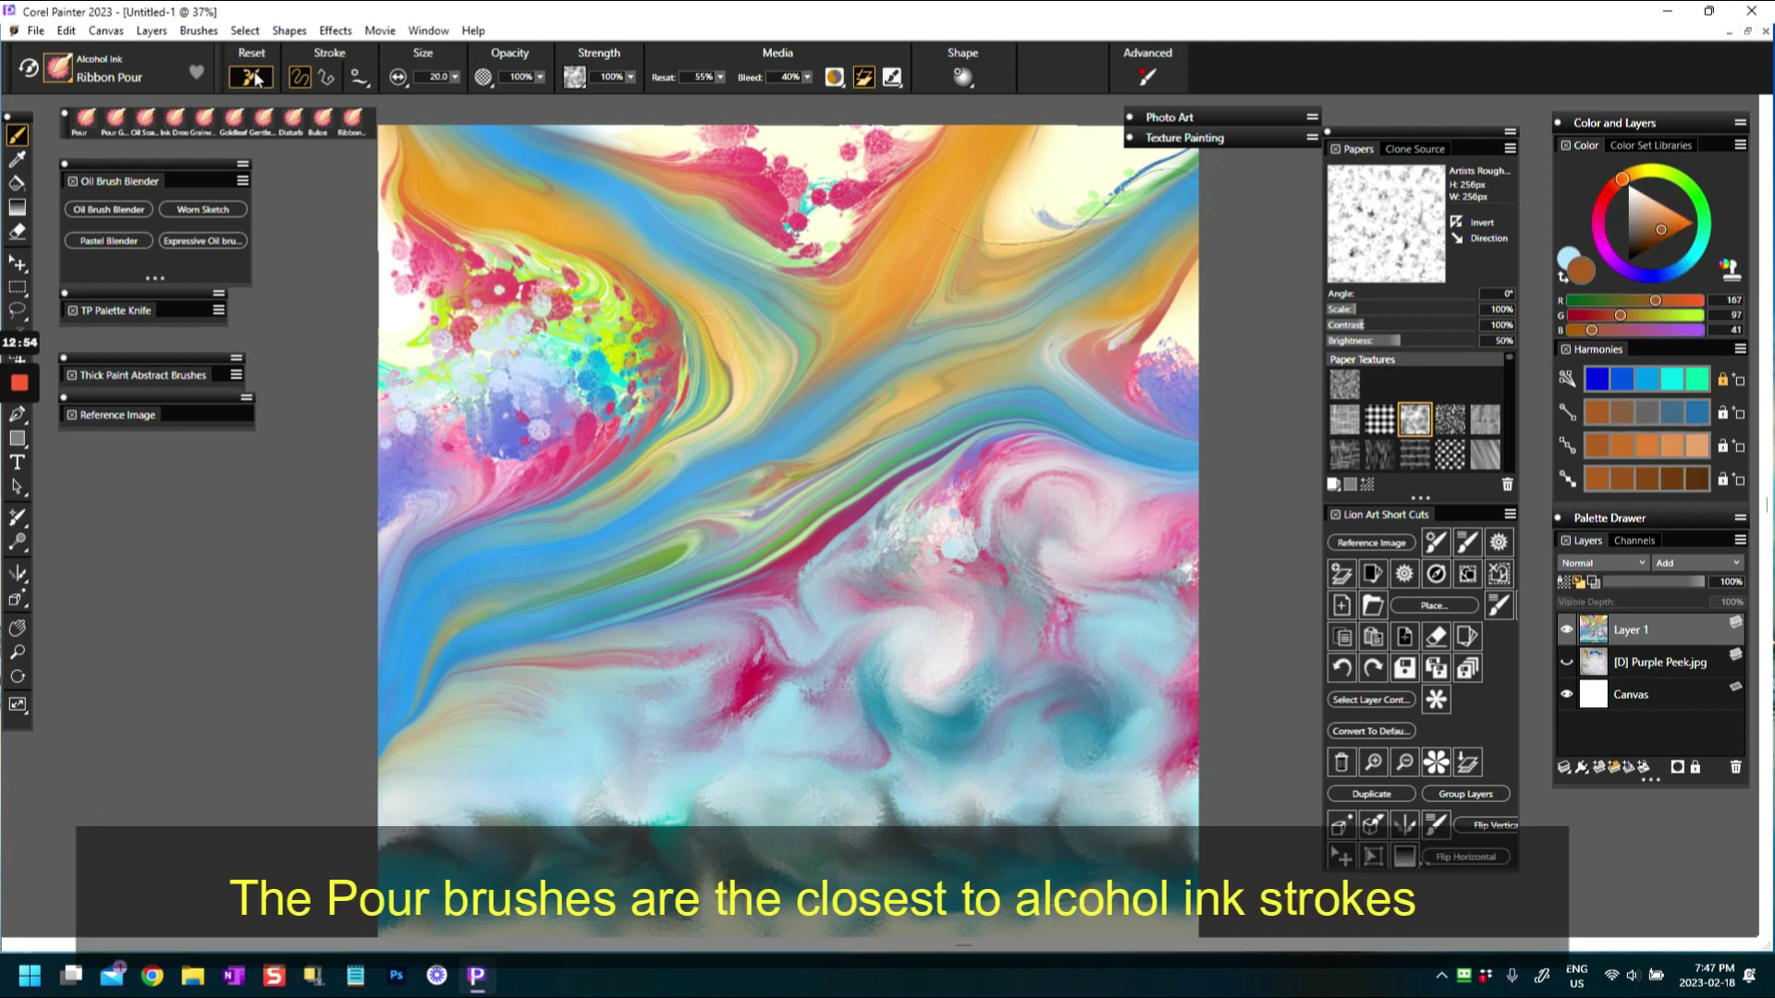
mouse_move(1166, 482)
left_mouse_down()
mouse_move(1017, 421)
mouse_move(866, 464)
mouse_move(589, 720)
mouse_move(460, 766)
mouse_move(379, 769)
left_mouse_up()
Paint a peach (RGB 231, 179, 139) ribbon at size 90.2 over the brown one and cover it with orange (RGB 209, 113, 37)
left_click_drag(1676, 225, 1651, 205)
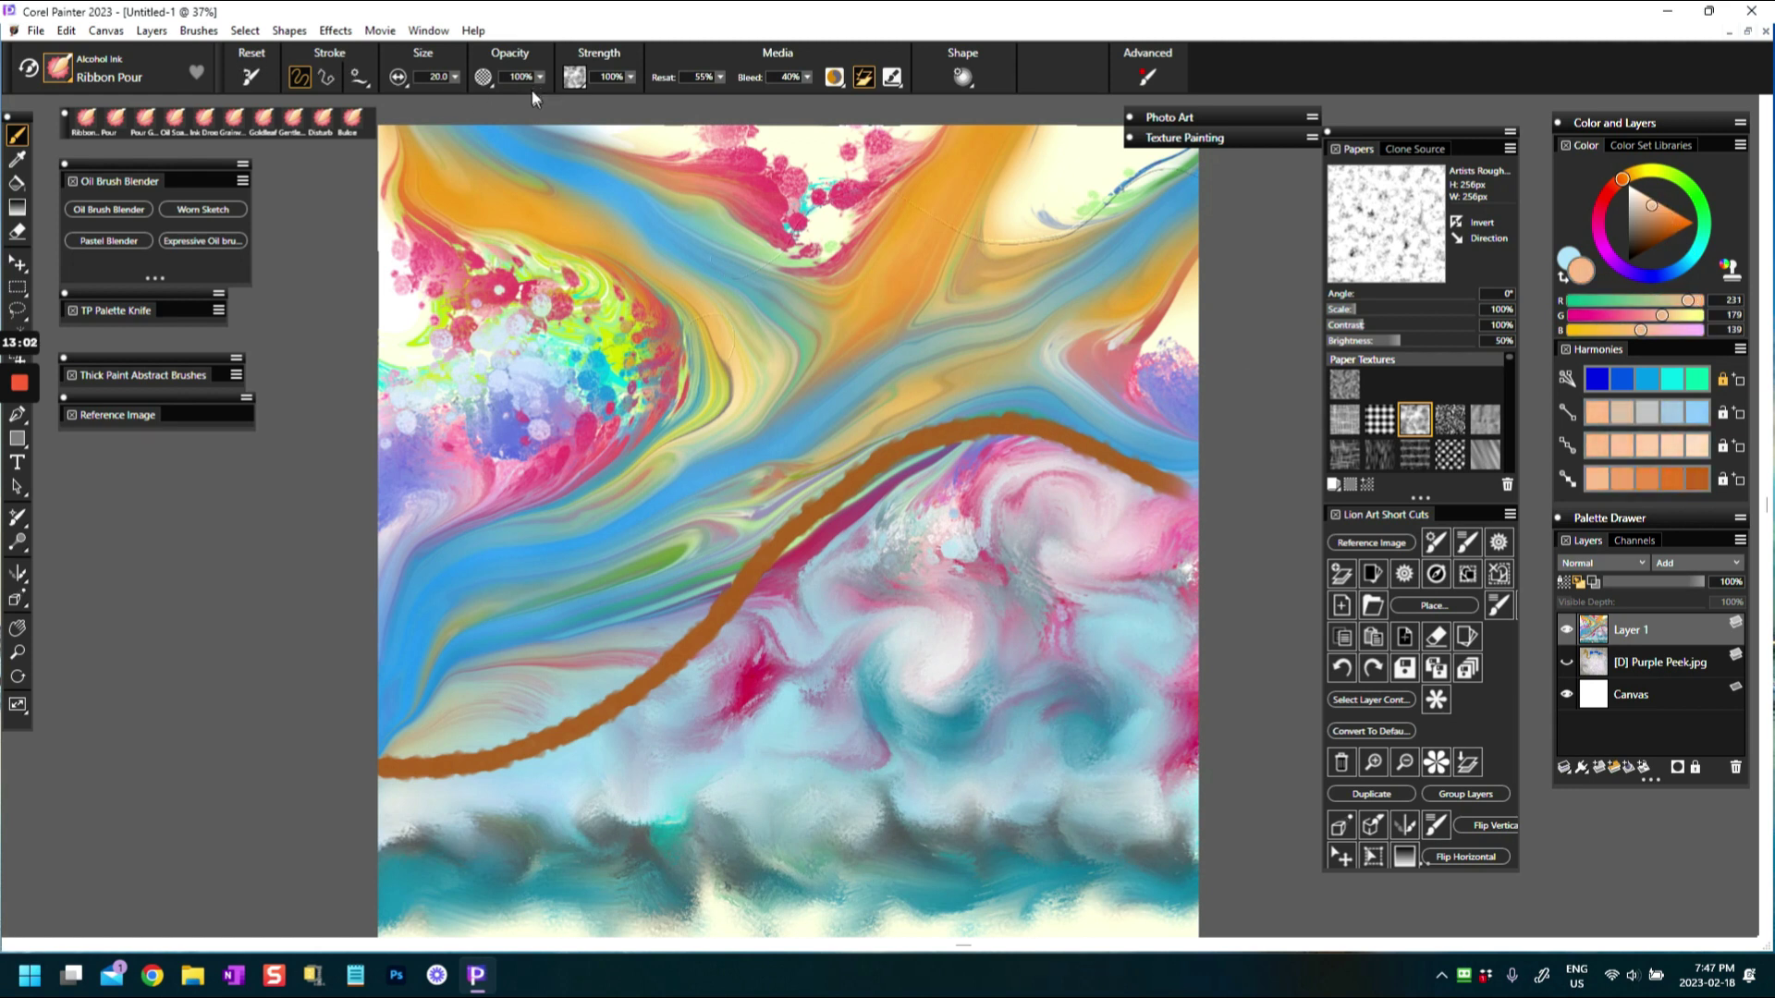
left_click_drag(455, 83, 492, 105)
mouse_move(1176, 496)
left_mouse_down()
mouse_move(1084, 452)
mouse_move(835, 499)
mouse_move(784, 535)
mouse_move(630, 733)
mouse_move(569, 778)
mouse_move(451, 816)
mouse_move(515, 810)
mouse_move(368, 813)
mouse_move(288, 777)
left_mouse_up()
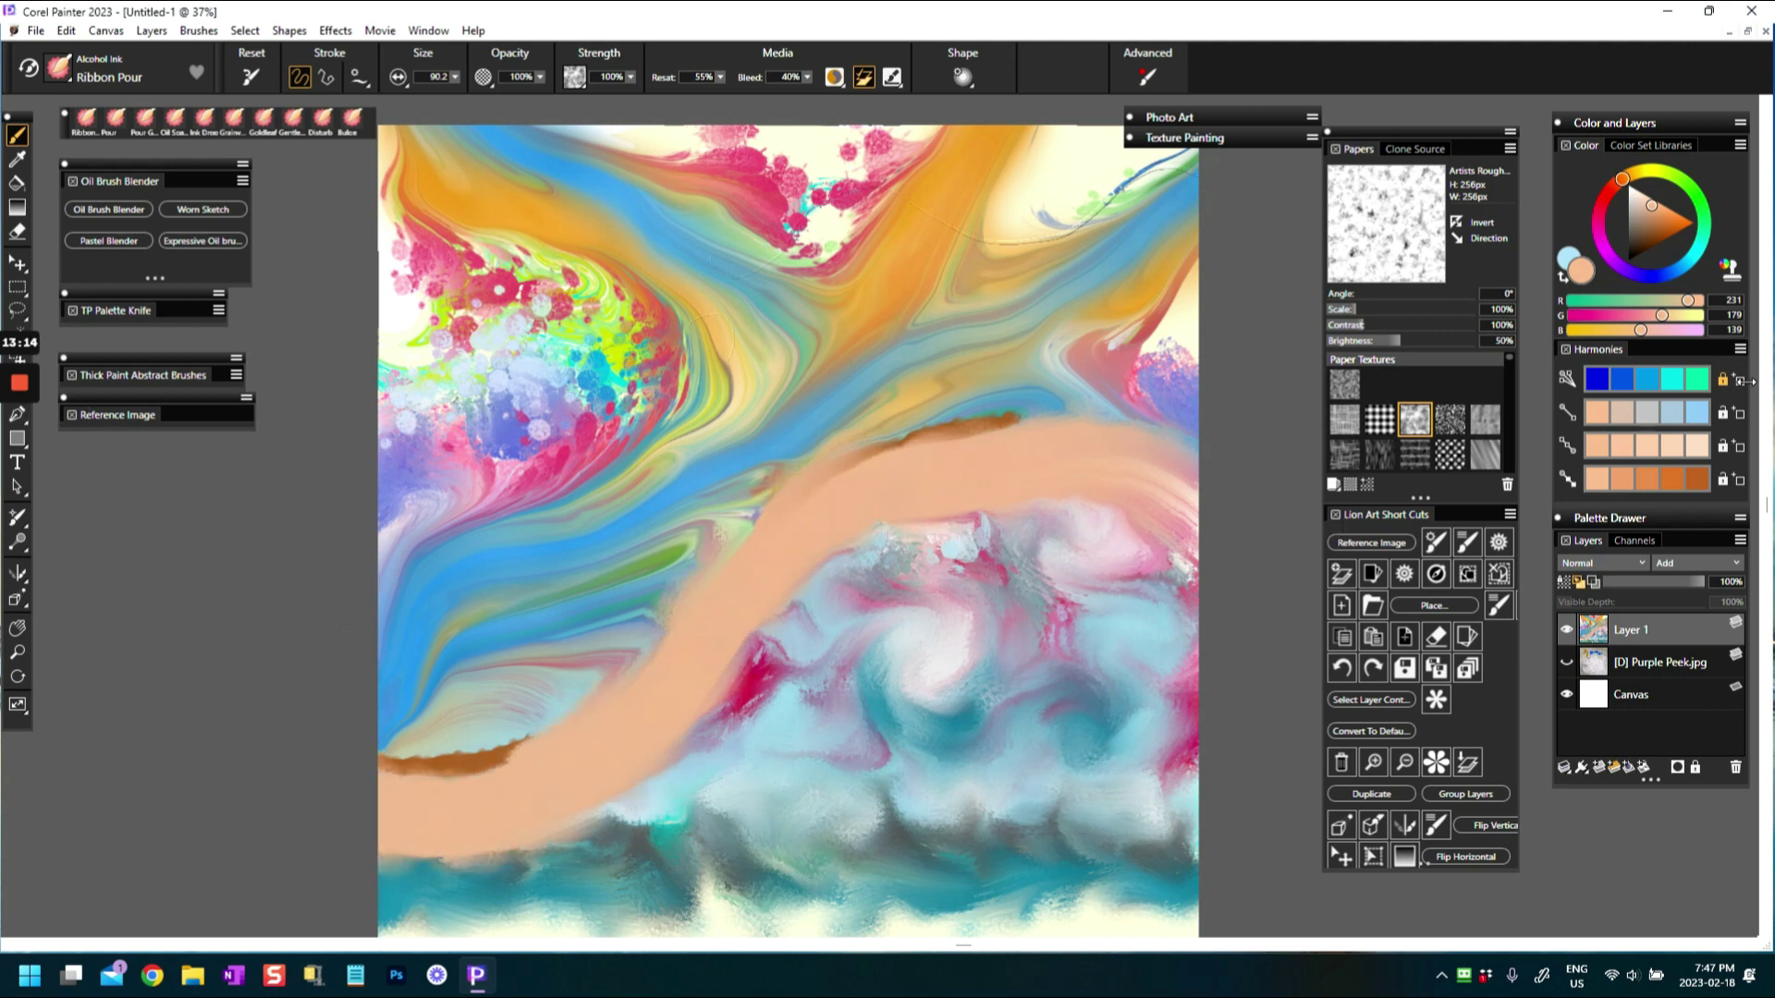
left_click(1674, 226)
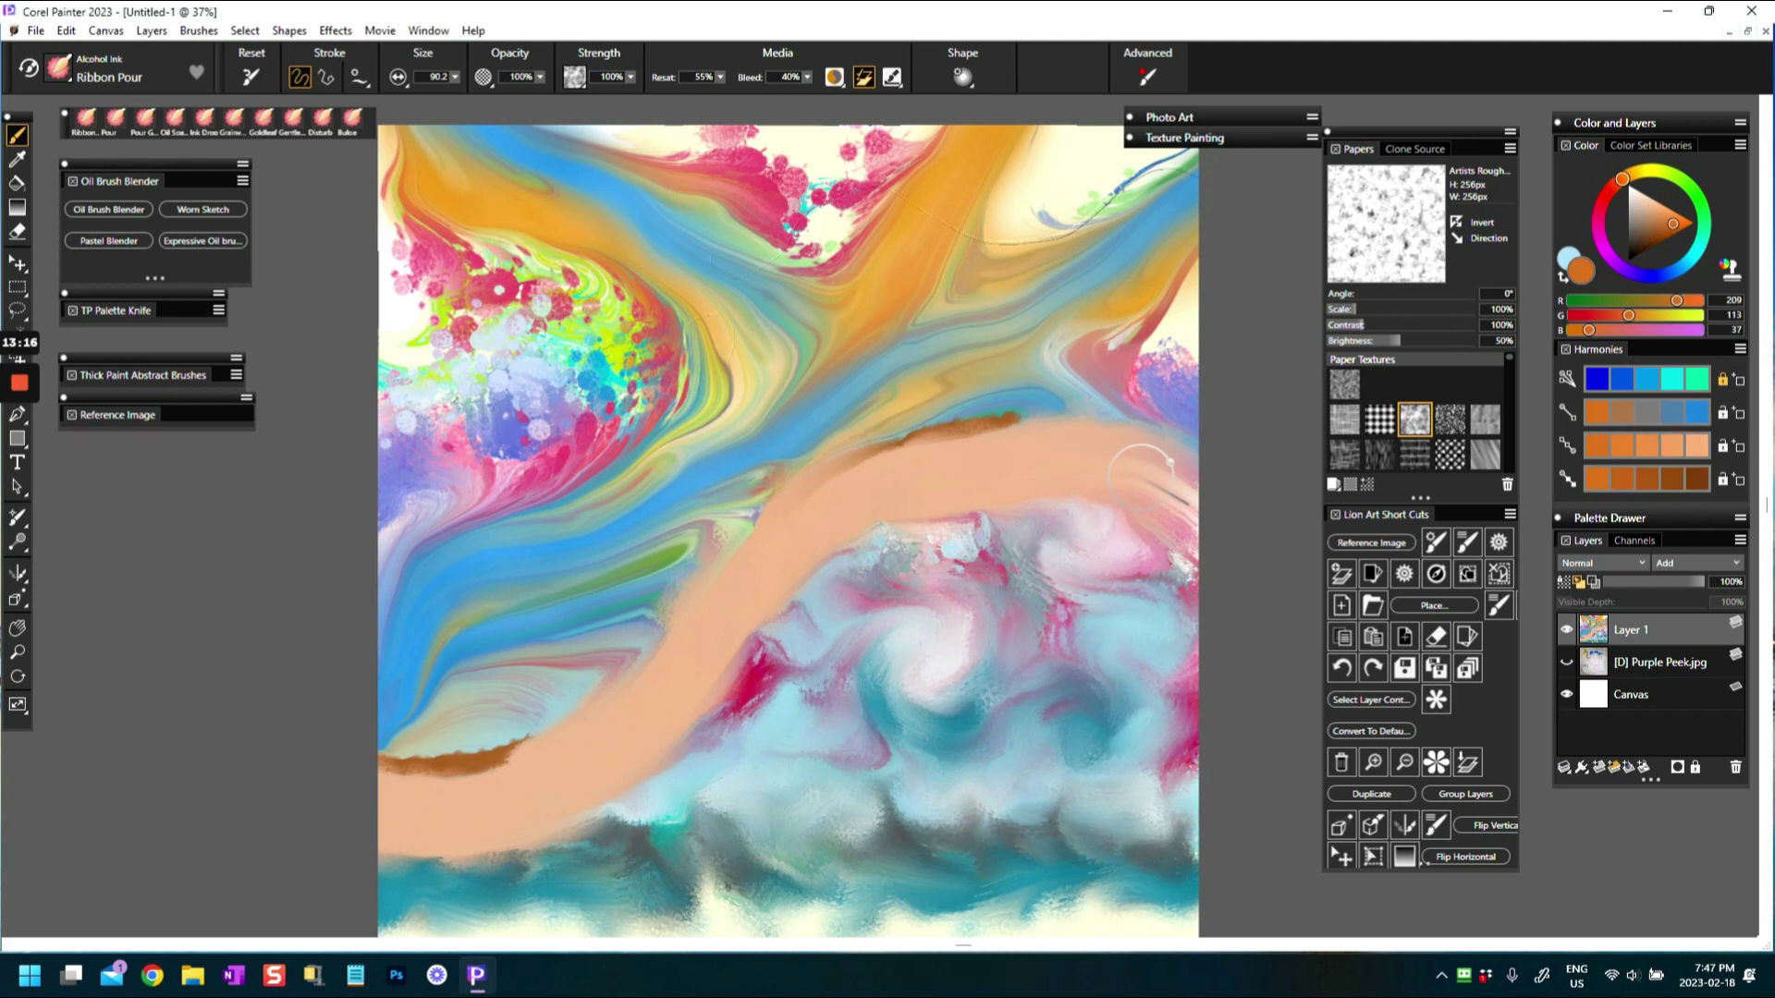
mouse_move(1112, 478)
left_mouse_down()
mouse_move(1012, 464)
mouse_move(837, 517)
mouse_move(747, 570)
mouse_move(643, 726)
mouse_move(561, 780)
mouse_move(367, 818)
mouse_move(331, 772)
left_mouse_up()
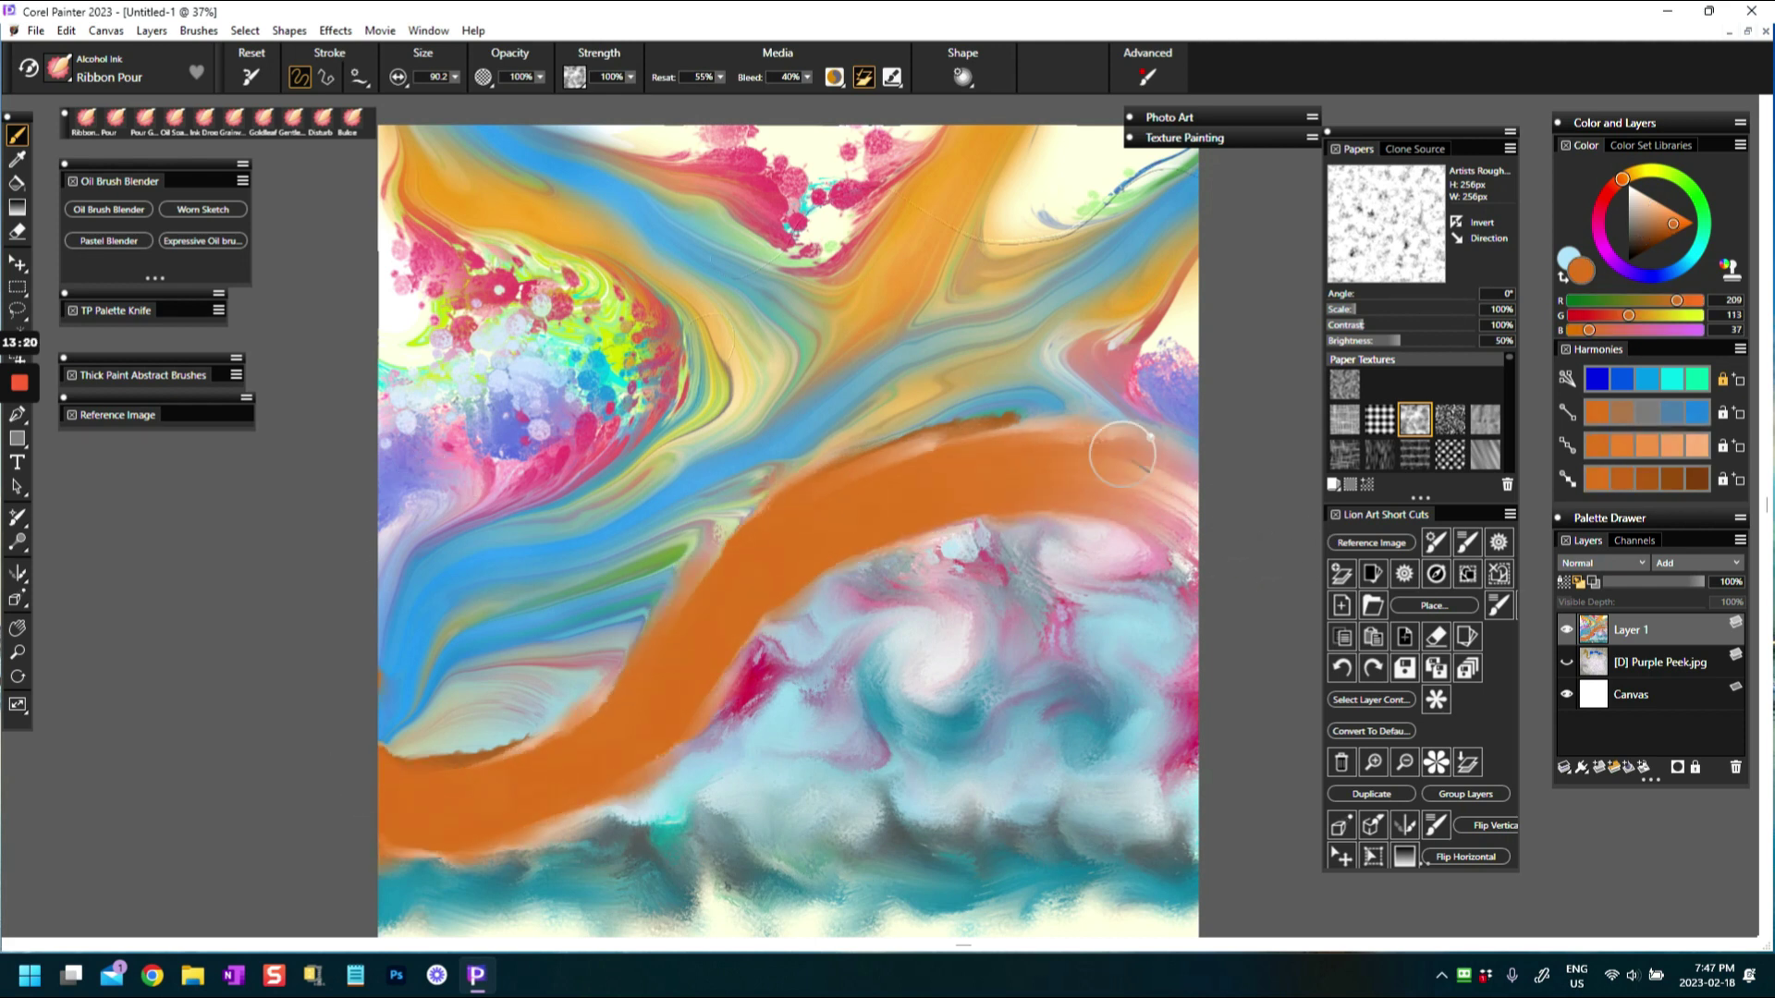
left_click_drag(1091, 411, 1202, 564)
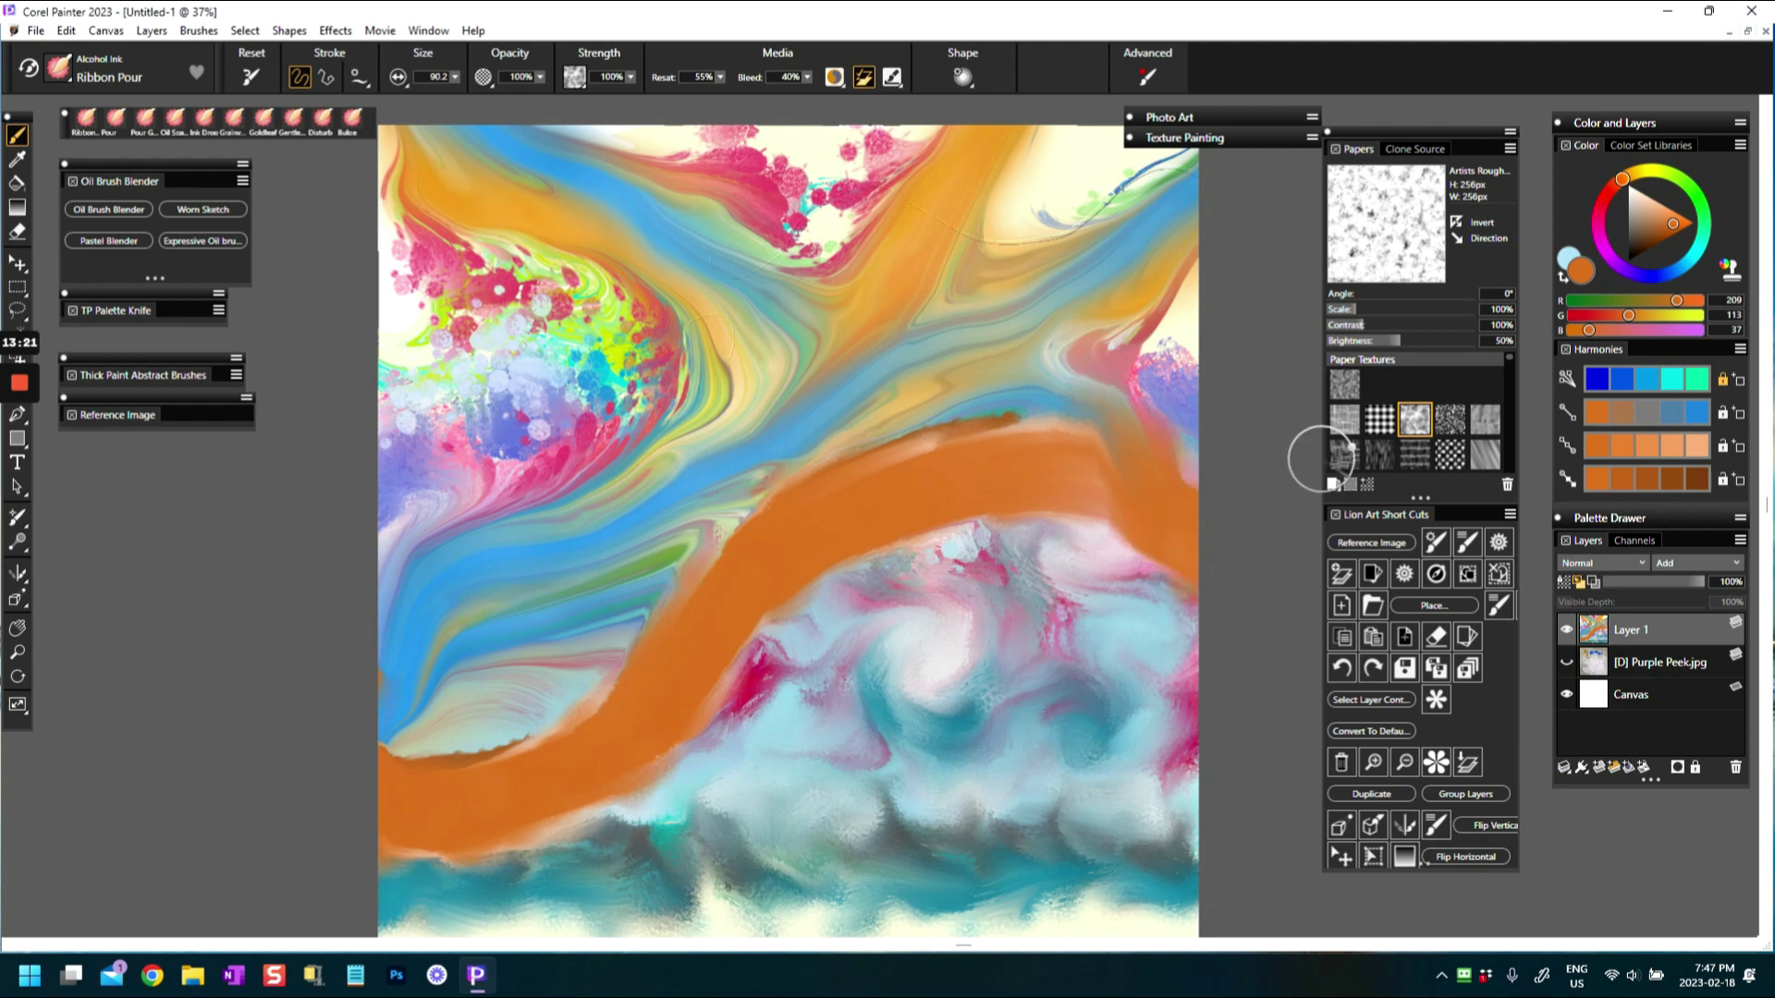
Paint a sampled blue (RGB 89, 154, 194) ribbon diagonally over the orange one and a yellow-green (RGB 194, 195, 89) ribbon on top
left_click(807, 416, "alt")
mouse_move(1183, 361)
left_mouse_down()
mouse_move(953, 430)
mouse_move(843, 502)
mouse_move(631, 760)
mouse_move(564, 805)
mouse_move(384, 832)
left_mouse_up()
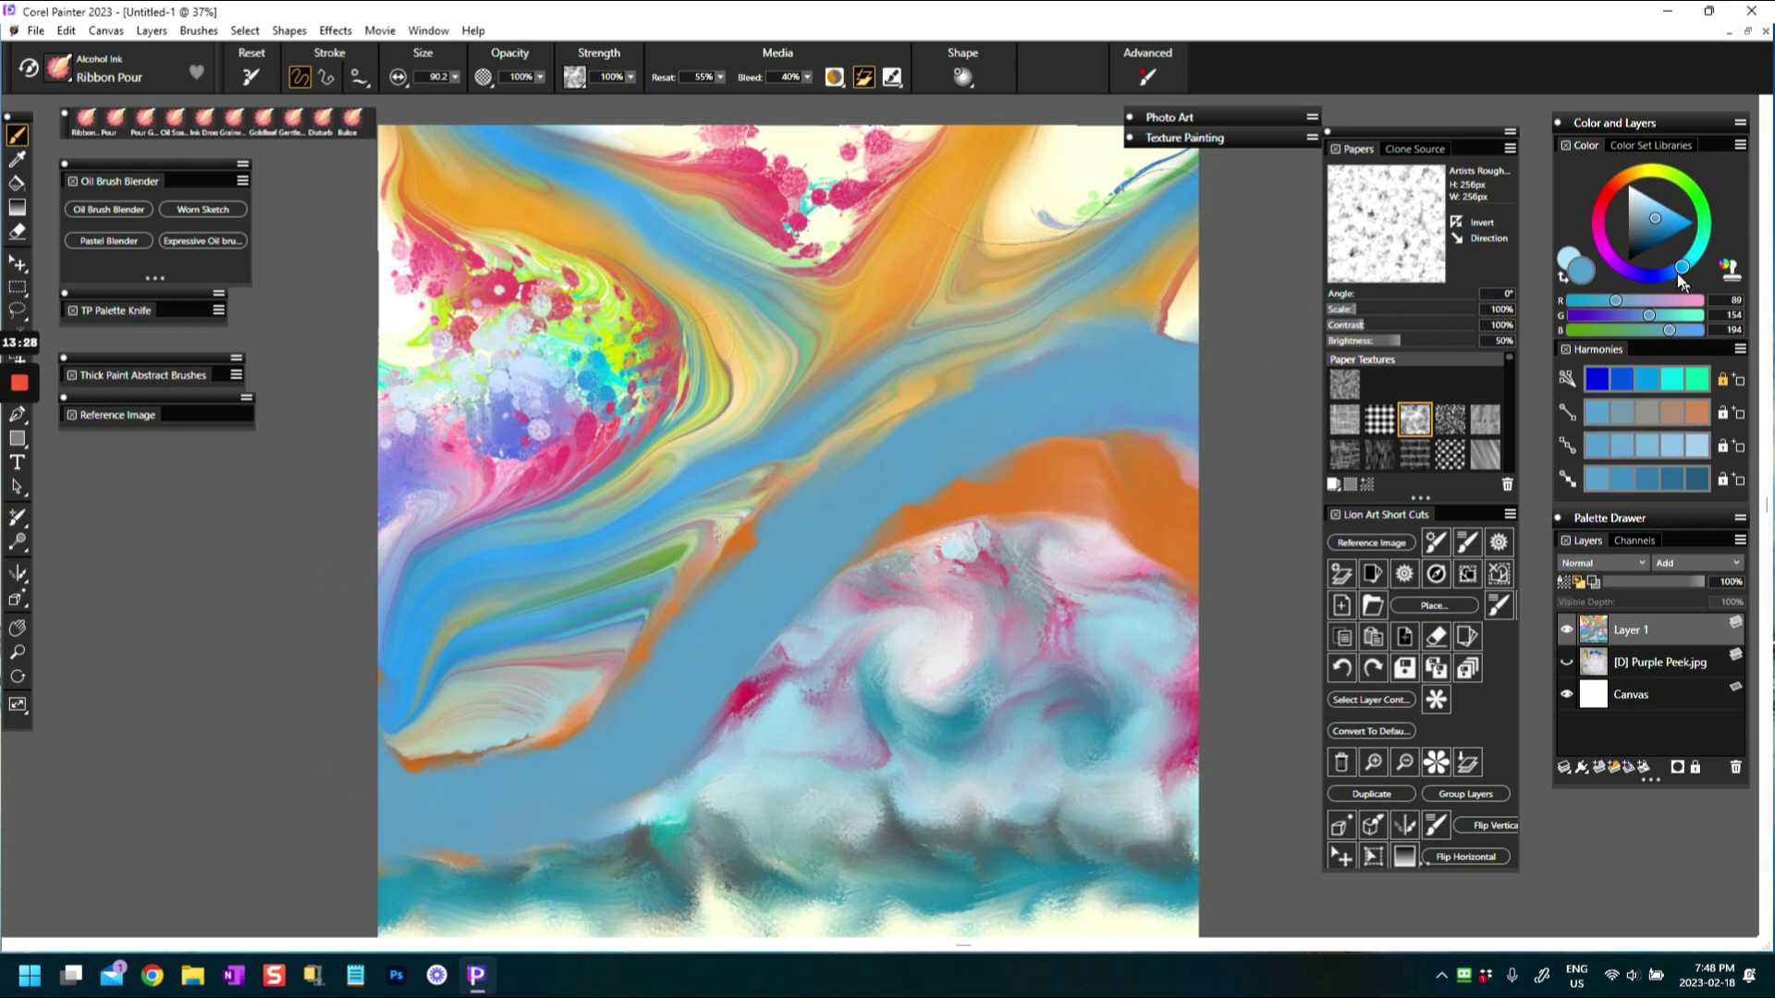
left_click_drag(1616, 192, 1642, 170)
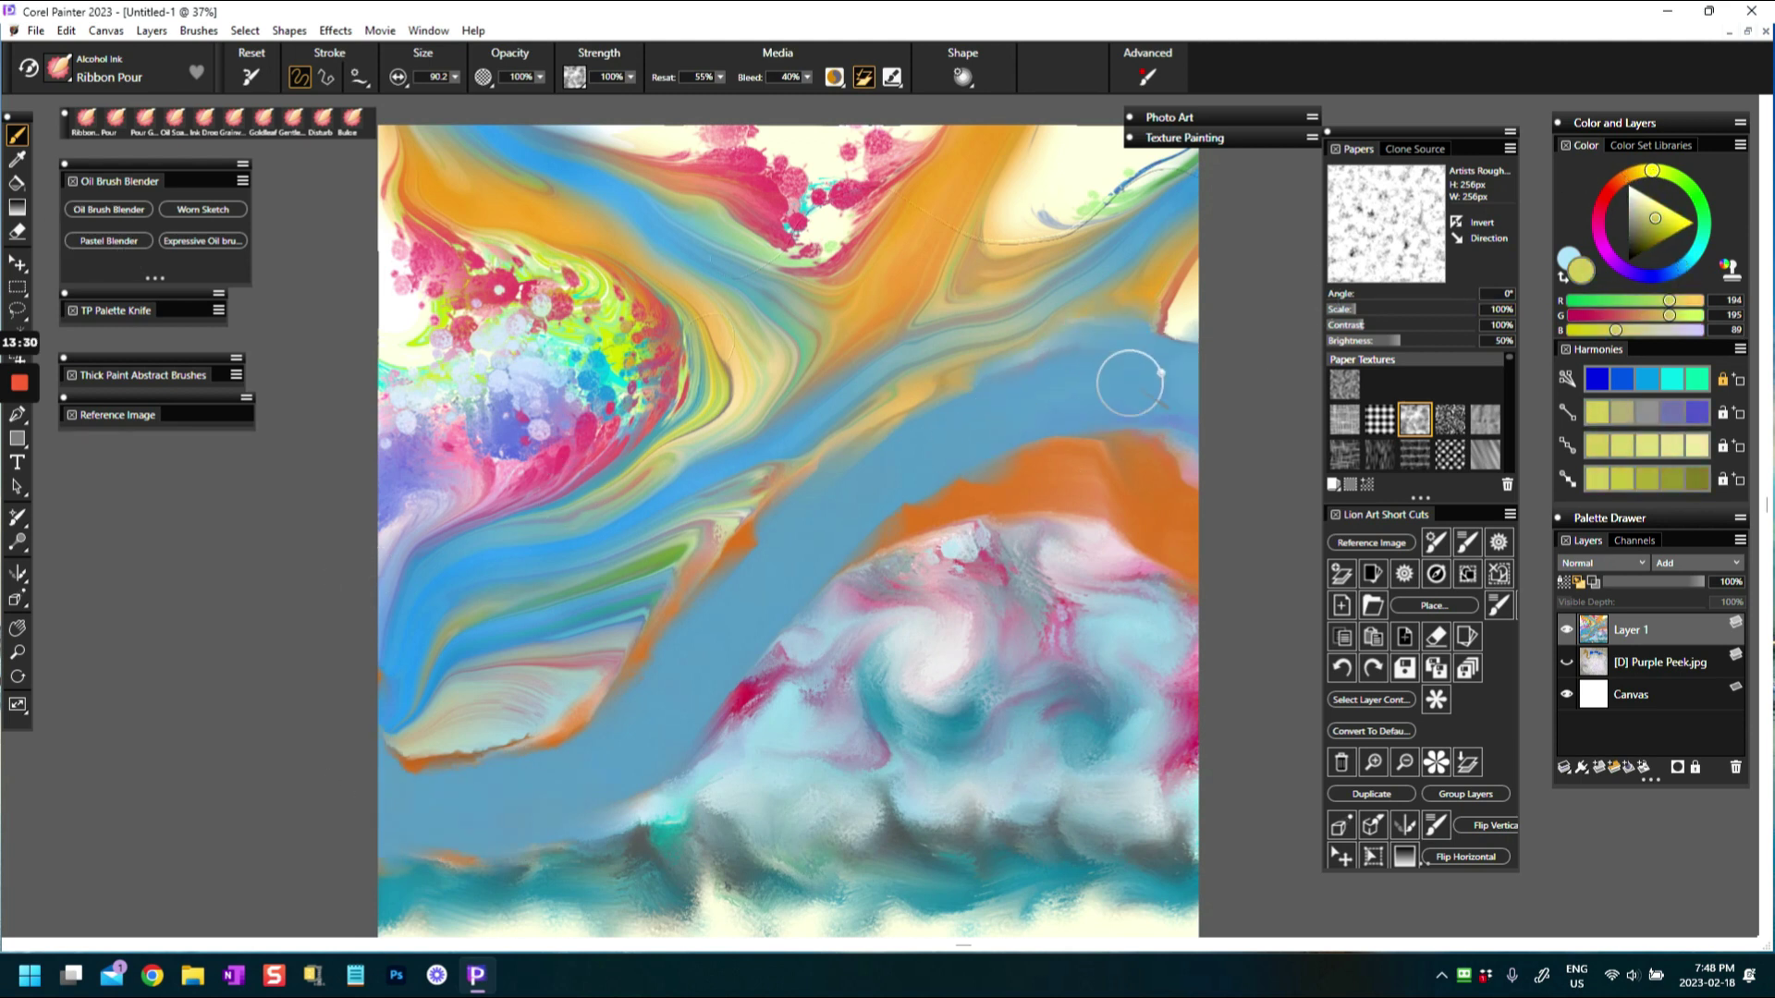
mouse_move(1233, 349)
left_mouse_down()
mouse_move(1188, 337)
mouse_move(1110, 356)
mouse_move(1014, 403)
mouse_move(519, 757)
mouse_move(358, 801)
left_mouse_up()
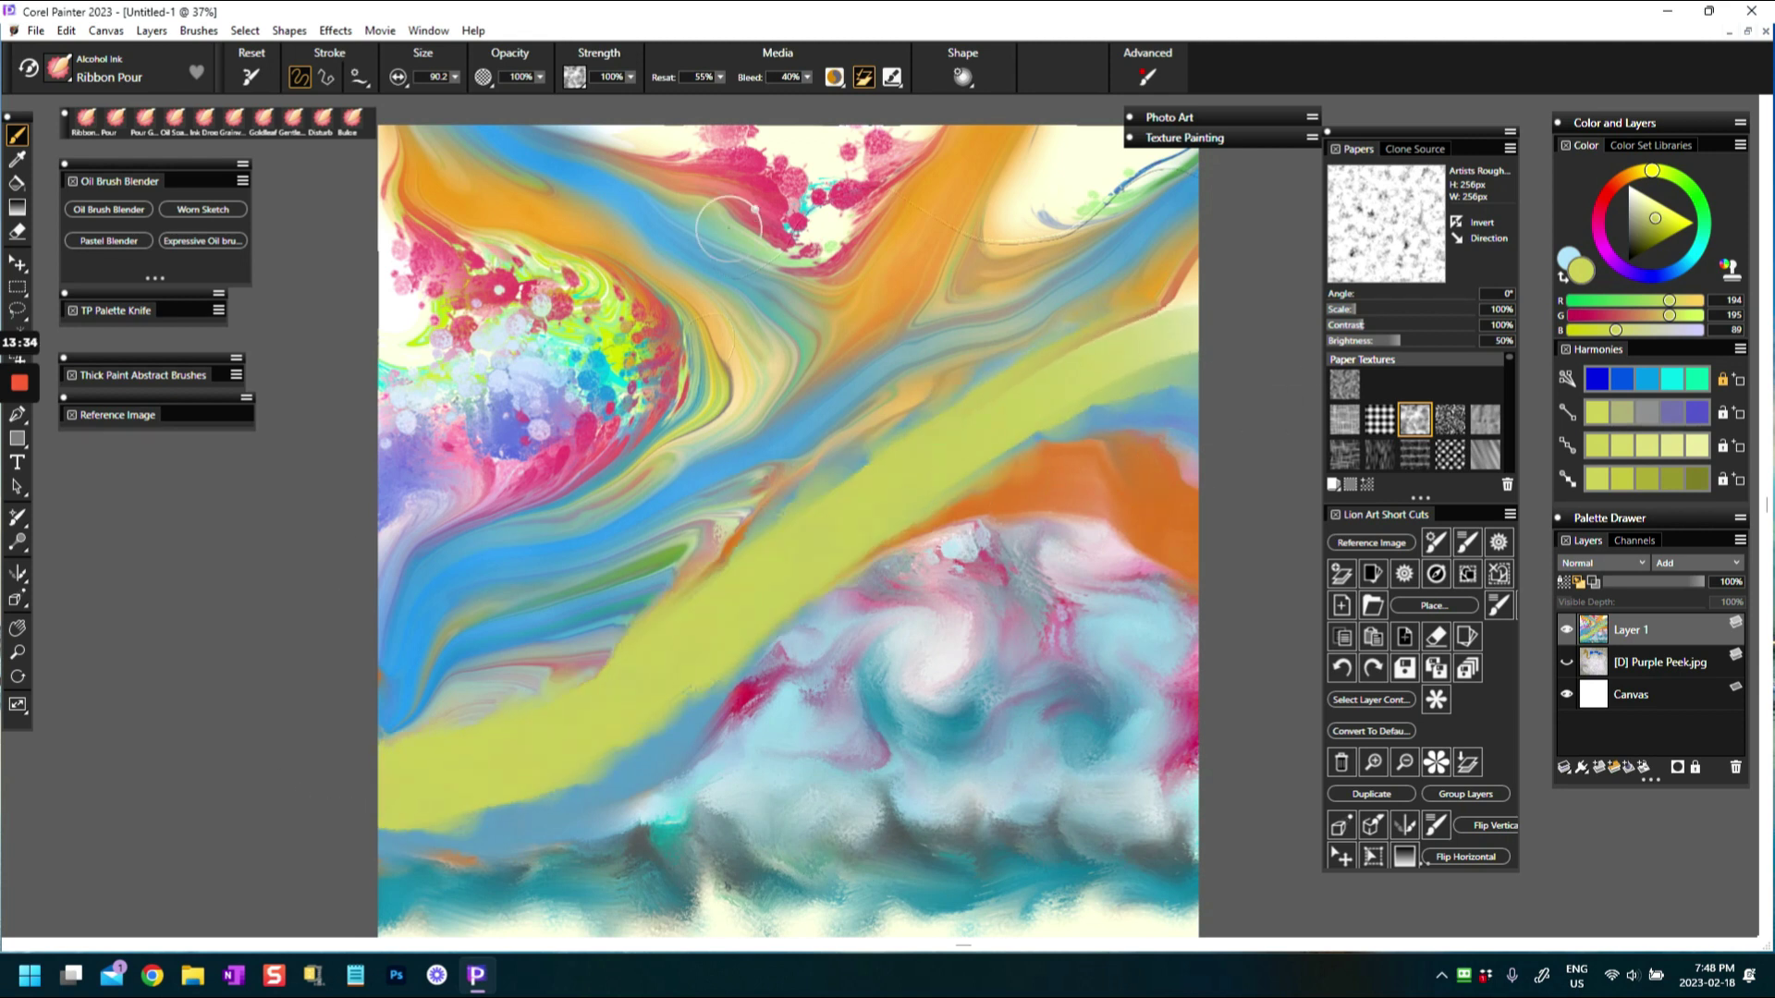
Reduce the brush size to 19.0 and add thin yellow-green strokes along the upper edge of the yellow-green ribbon
left_click(455, 78)
left_click(447, 98)
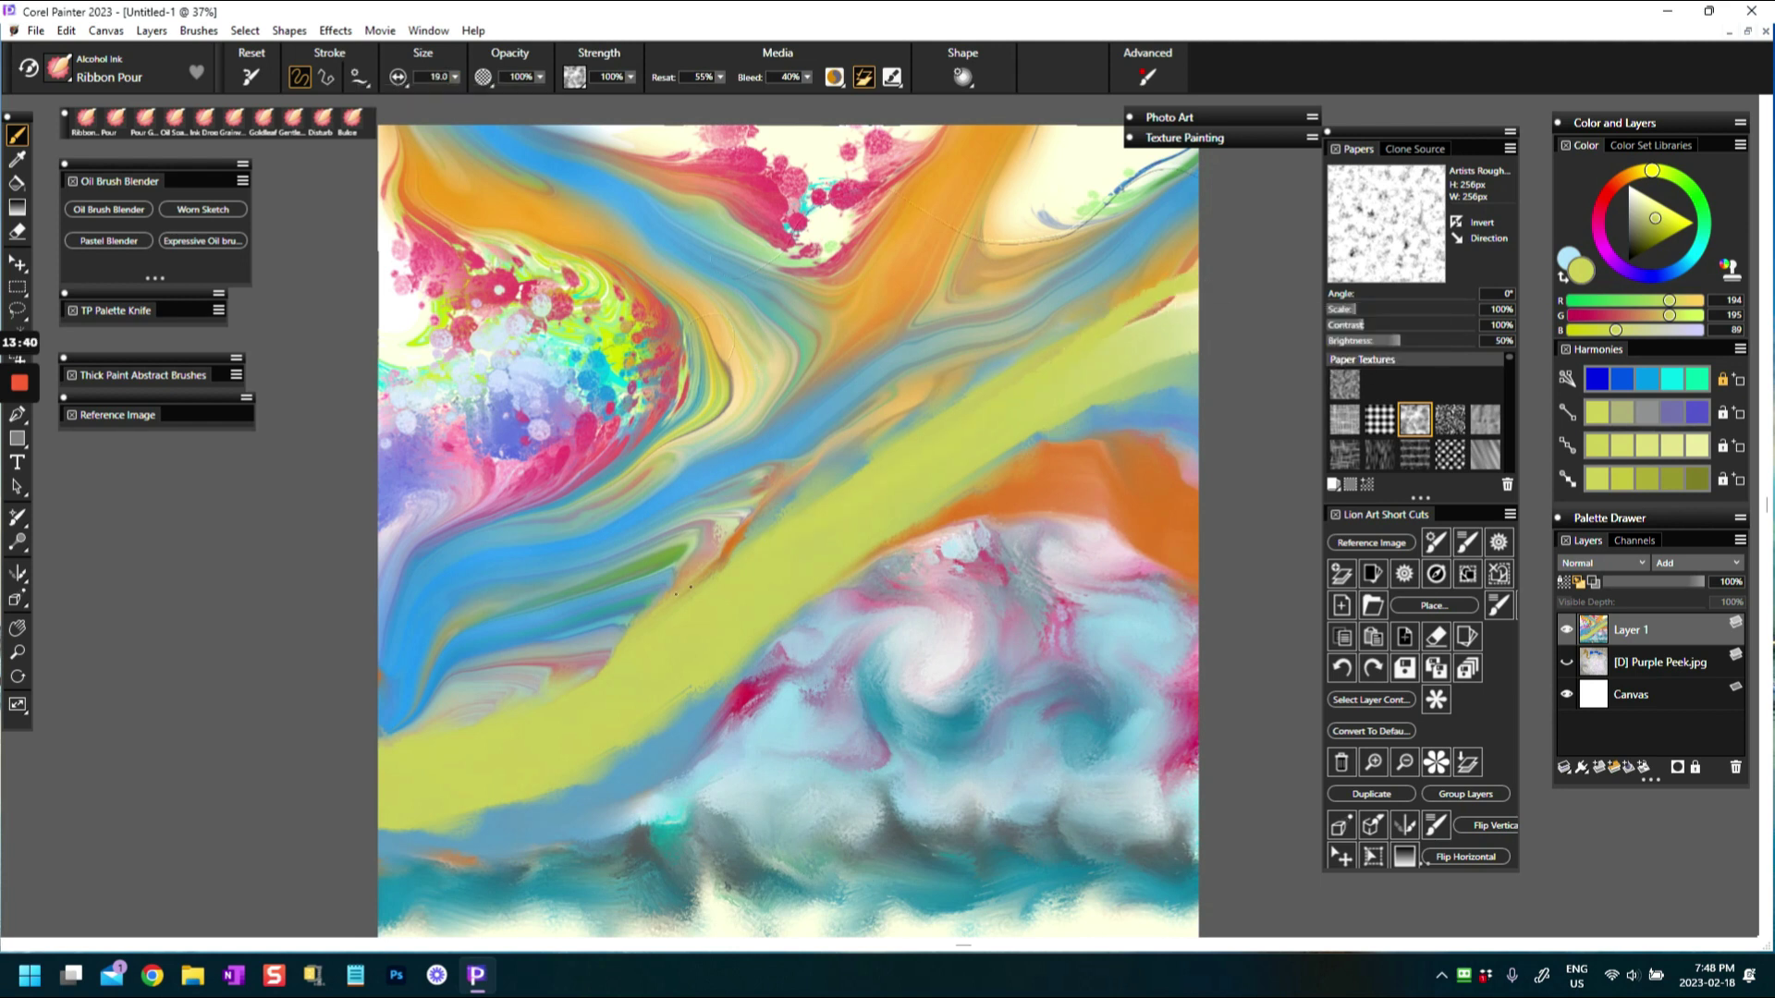
left_click_drag(683, 591, 448, 718)
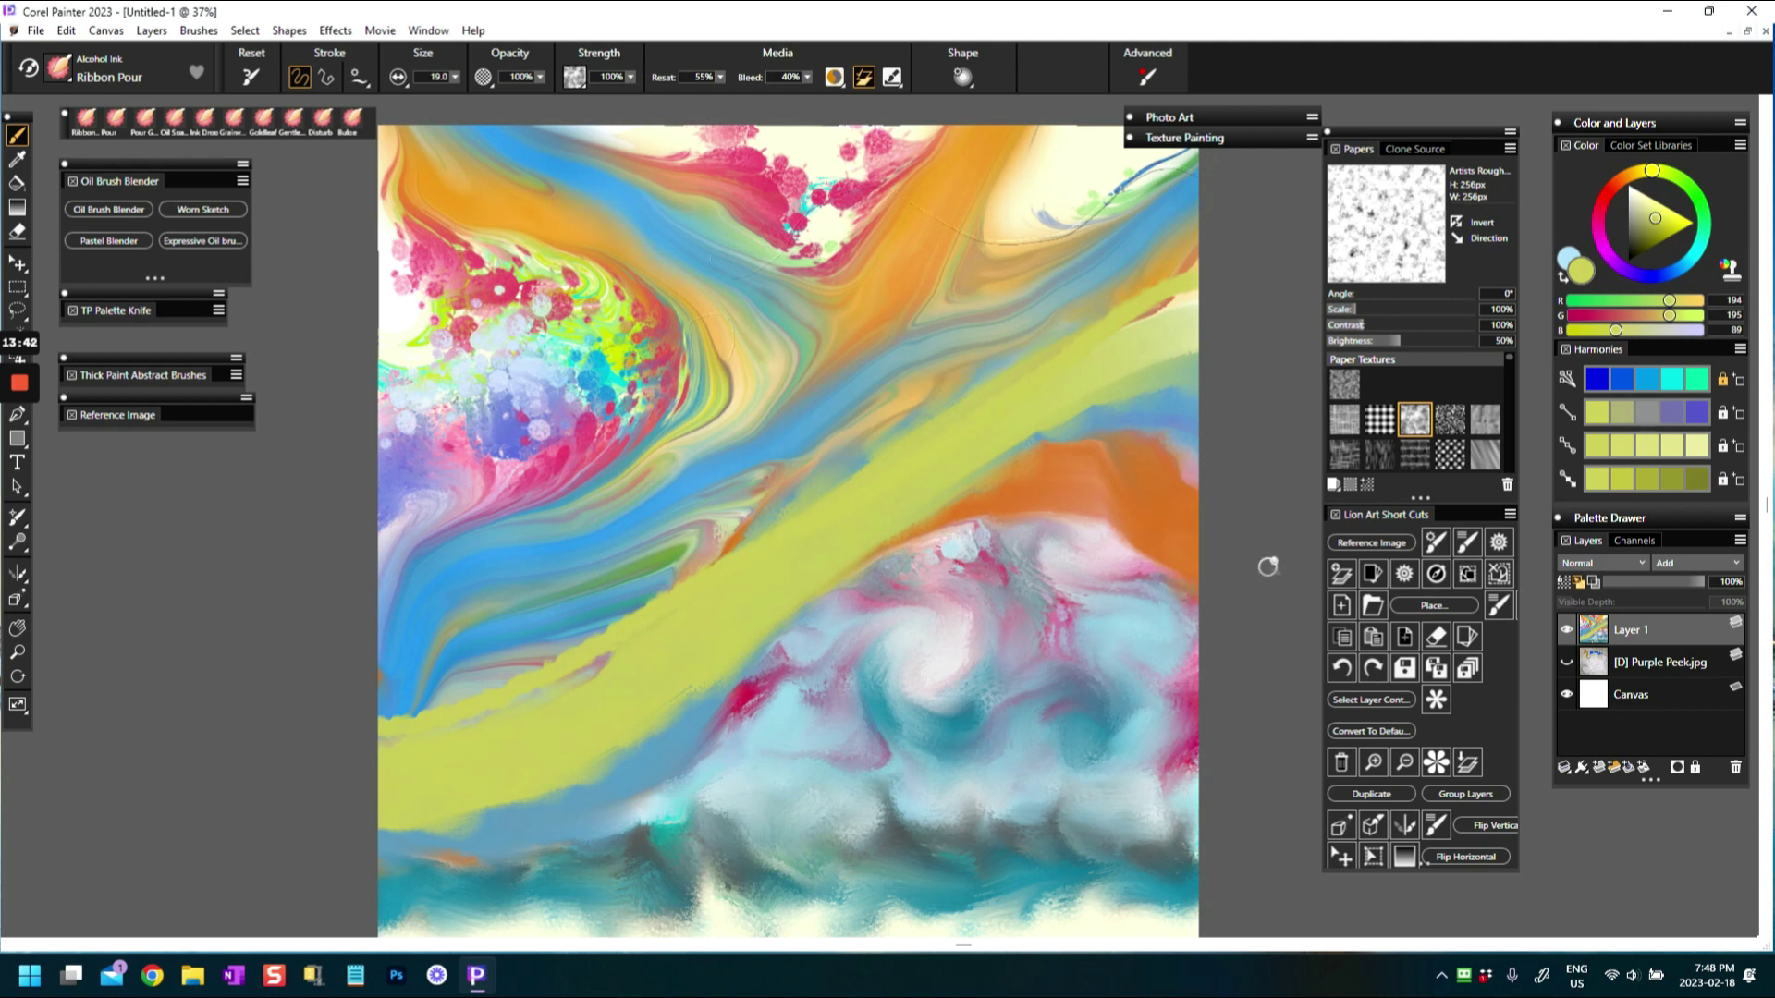
Paint a wide violet-blue (RGB 89, 89, 195) ribbon at size 121.4 from the lower left to the right edge
left_click(1697, 416)
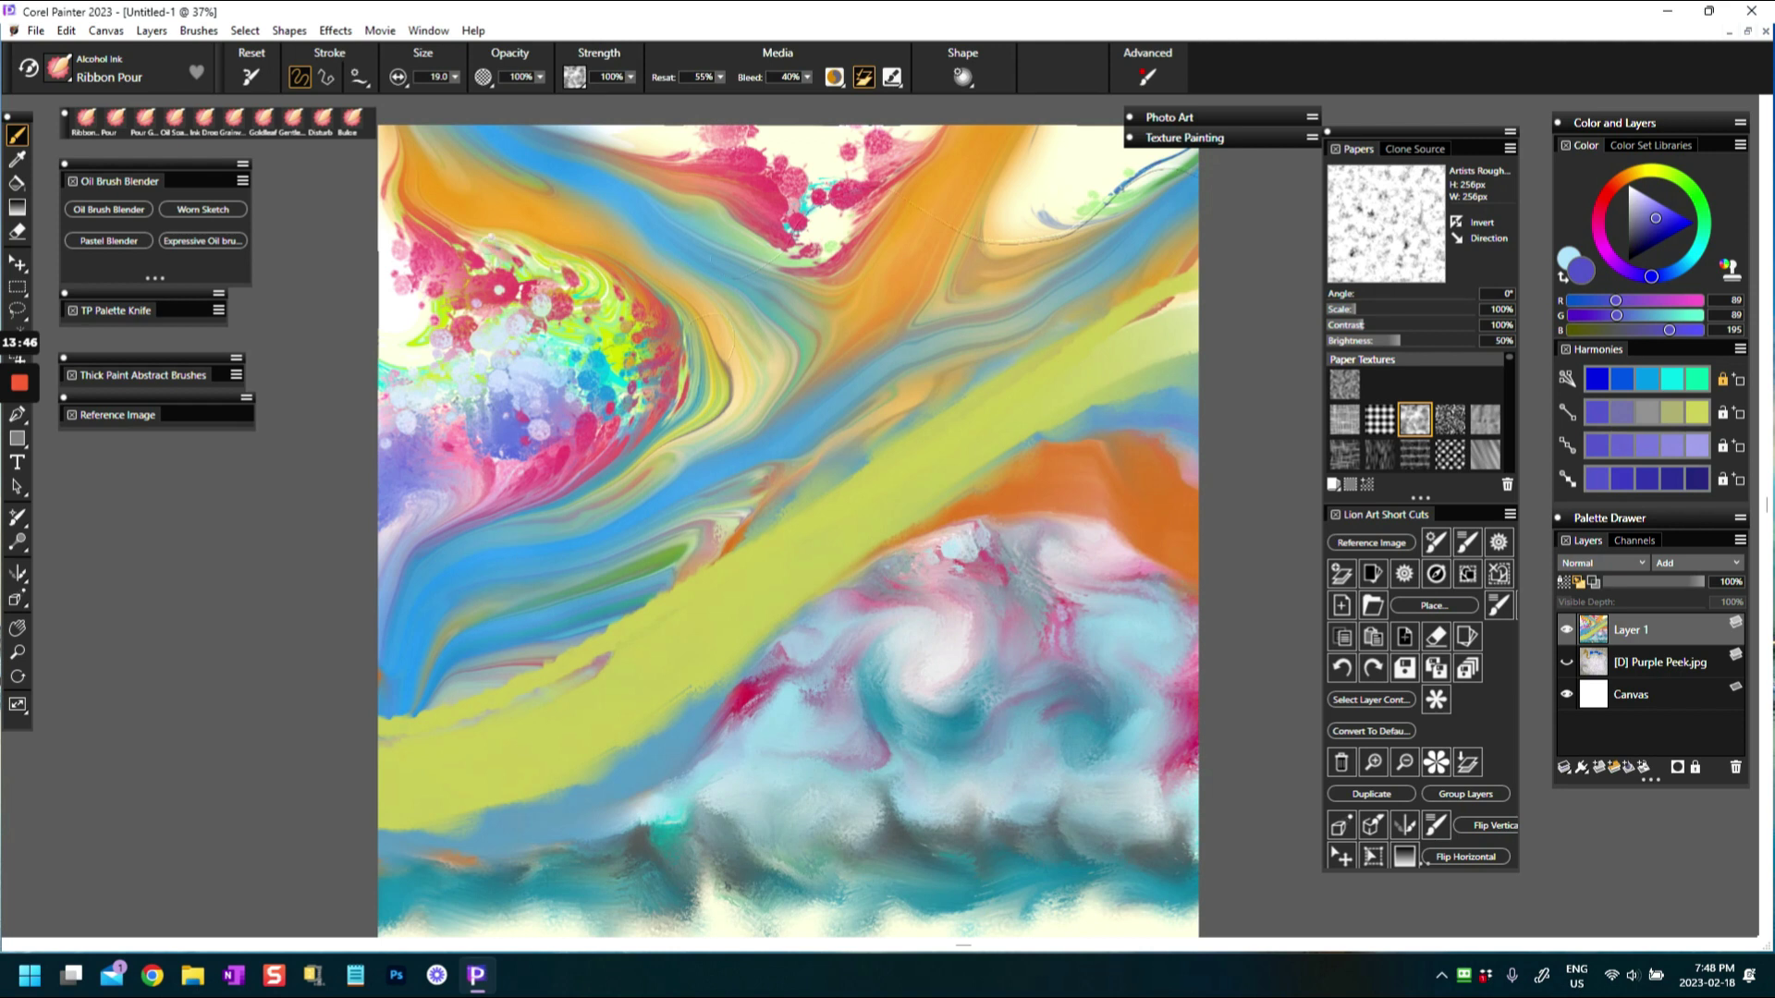
left_click(454, 76)
left_click_drag(426, 96, 495, 96)
mouse_move(384, 824)
left_mouse_down()
mouse_move(554, 749)
mouse_move(855, 555)
mouse_move(1022, 503)
mouse_move(1172, 499)
mouse_move(1277, 672)
left_mouse_up()
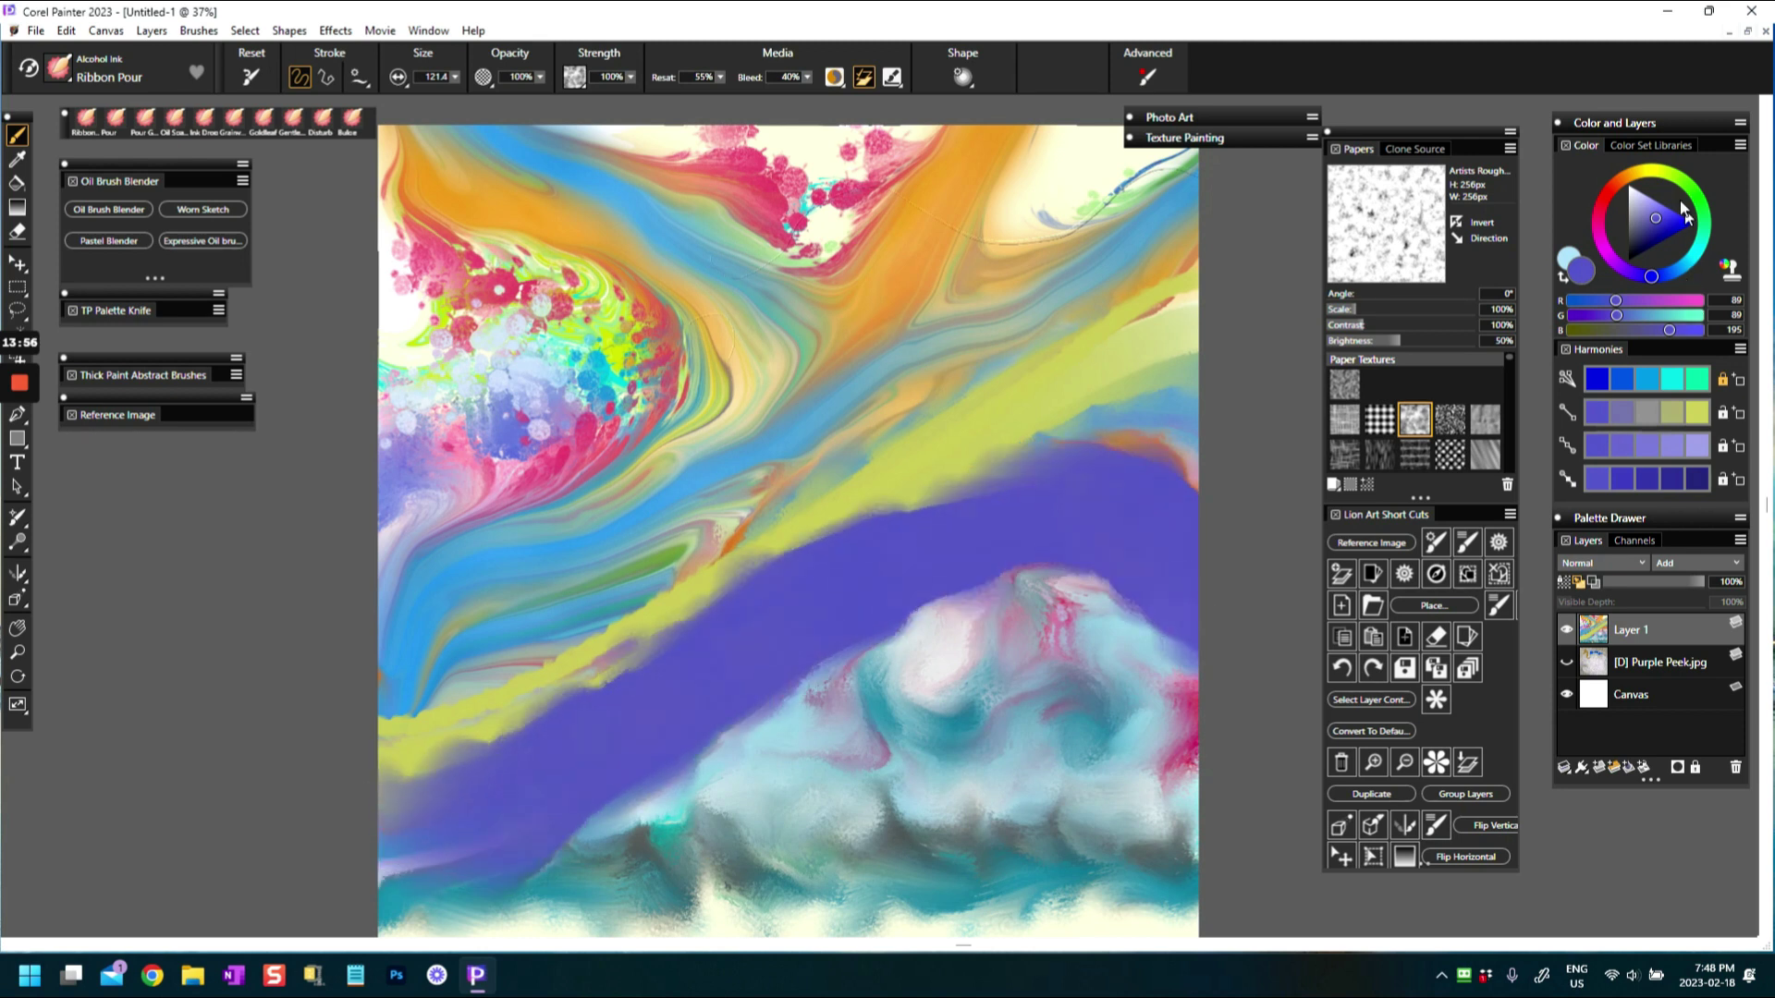
Paint a red (RGB 195, 101, 89) ribbon along the upper side of the violet-blue one, extending it down to the right edge
left_click(1609, 190)
left_click_drag(1161, 491, 1119, 450)
mouse_move(1188, 393)
left_mouse_down()
mouse_move(651, 601)
mouse_move(384, 837)
left_mouse_up()
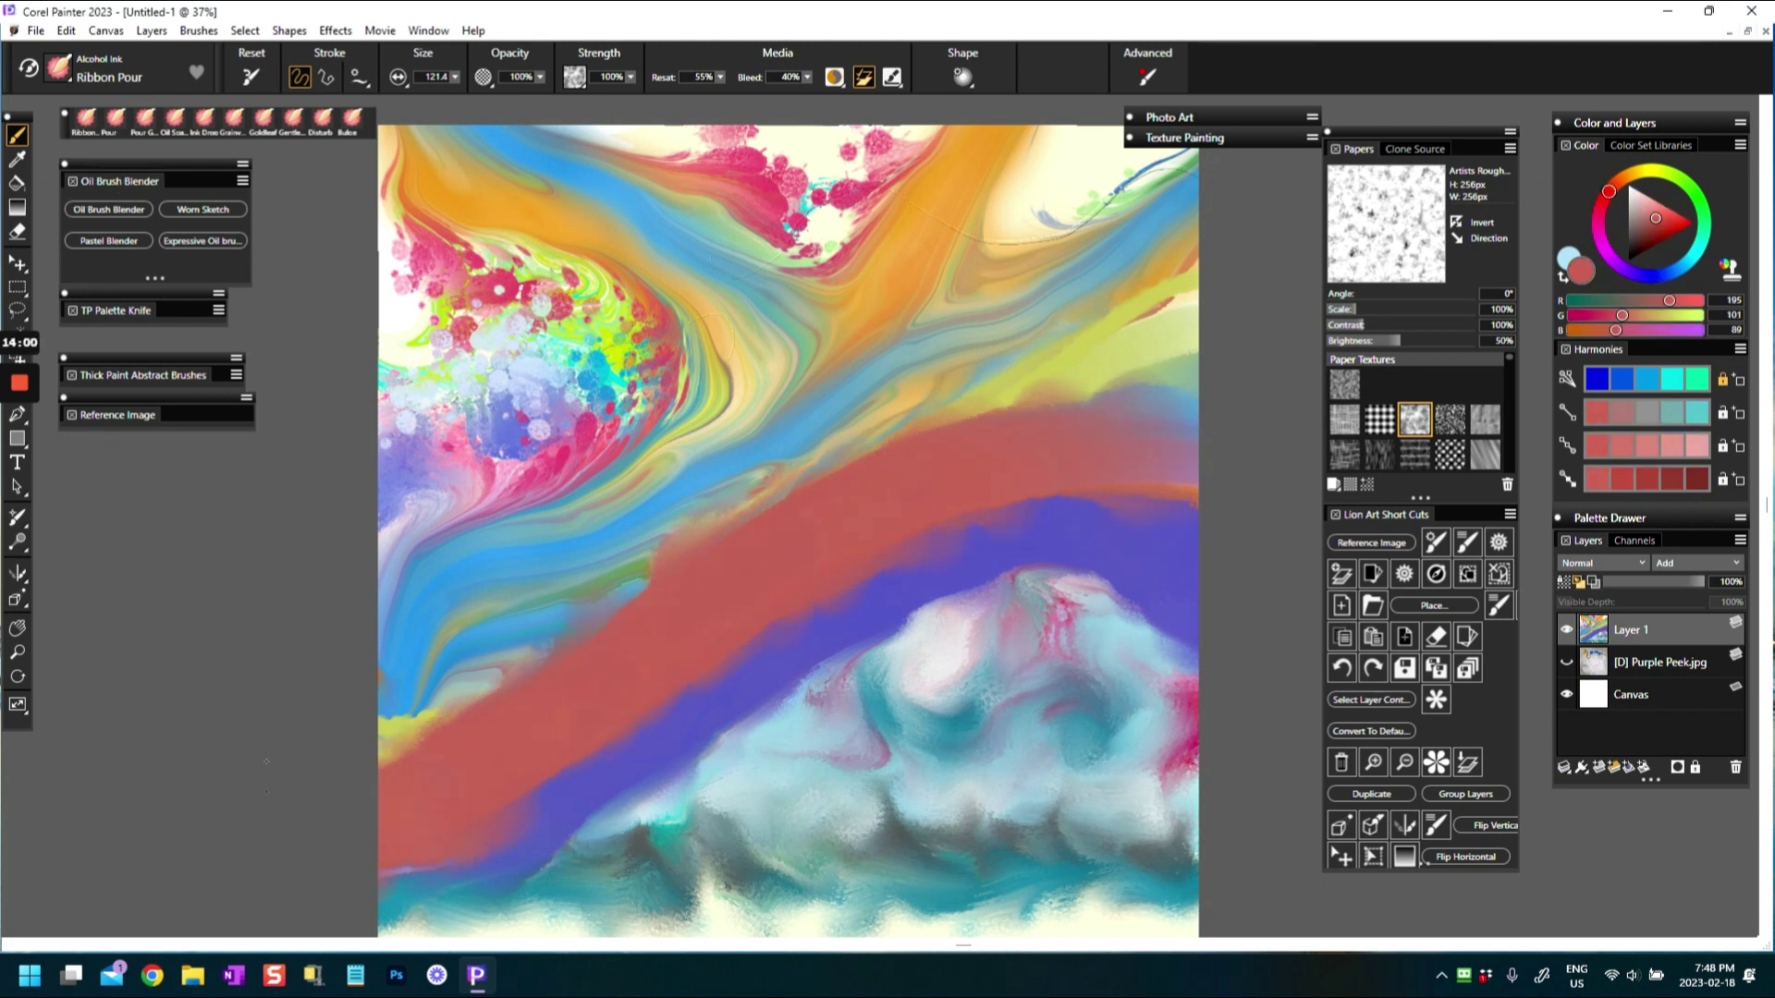
left_click_drag(1096, 434, 1207, 518)
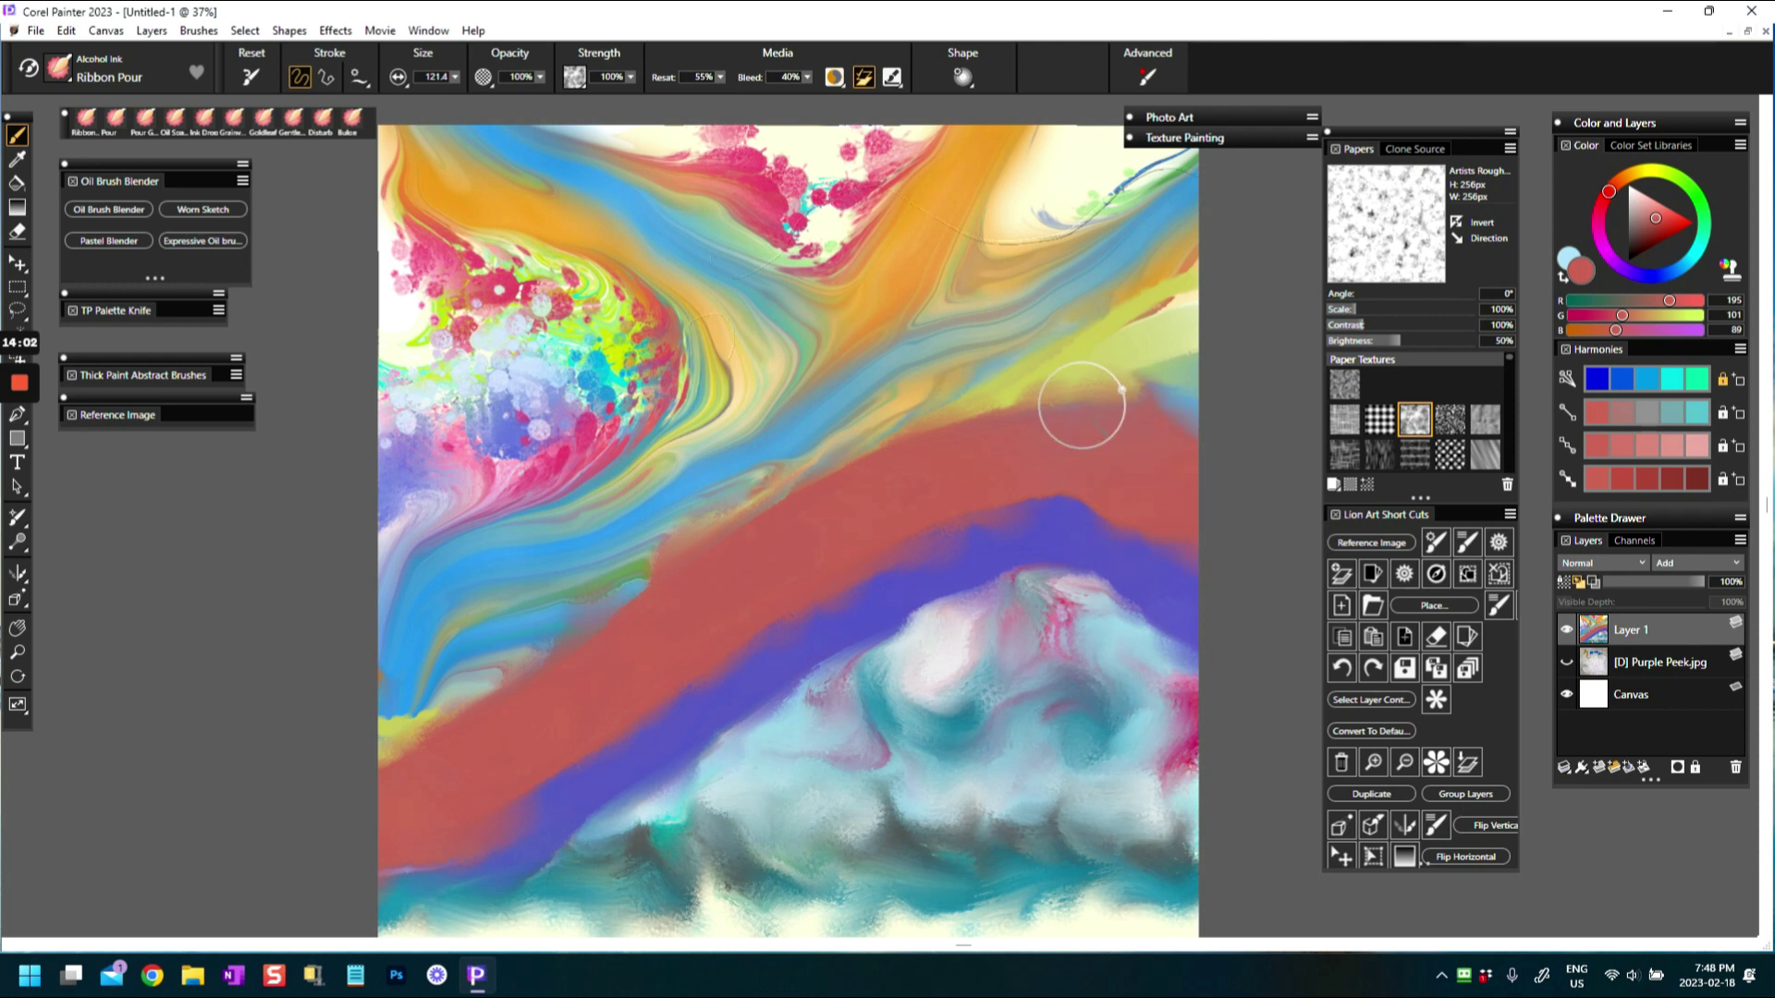
Raise the brush's Resat to 100% and widen the red ribbon with more strokes along its upper side
left_click_drag(719, 77, 978, 148)
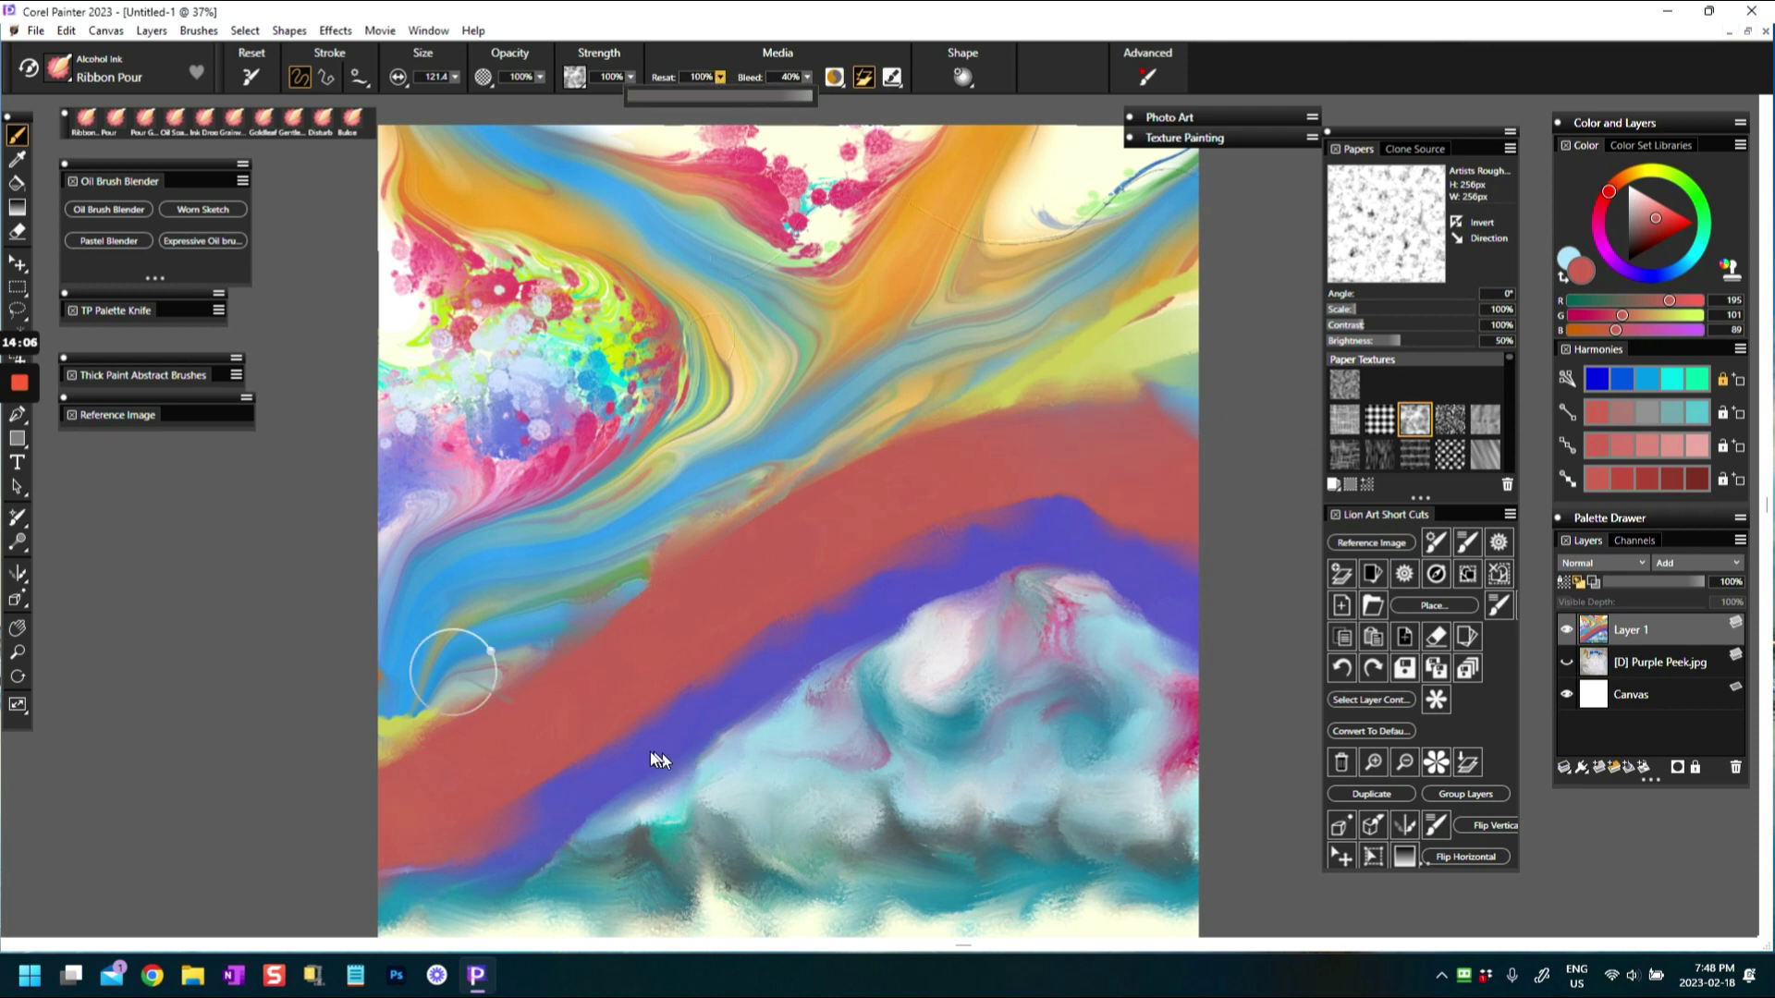
mouse_move(547, 662)
left_mouse_down()
mouse_move(729, 546)
mouse_move(823, 526)
mouse_move(959, 459)
mouse_move(1091, 450)
left_mouse_up()
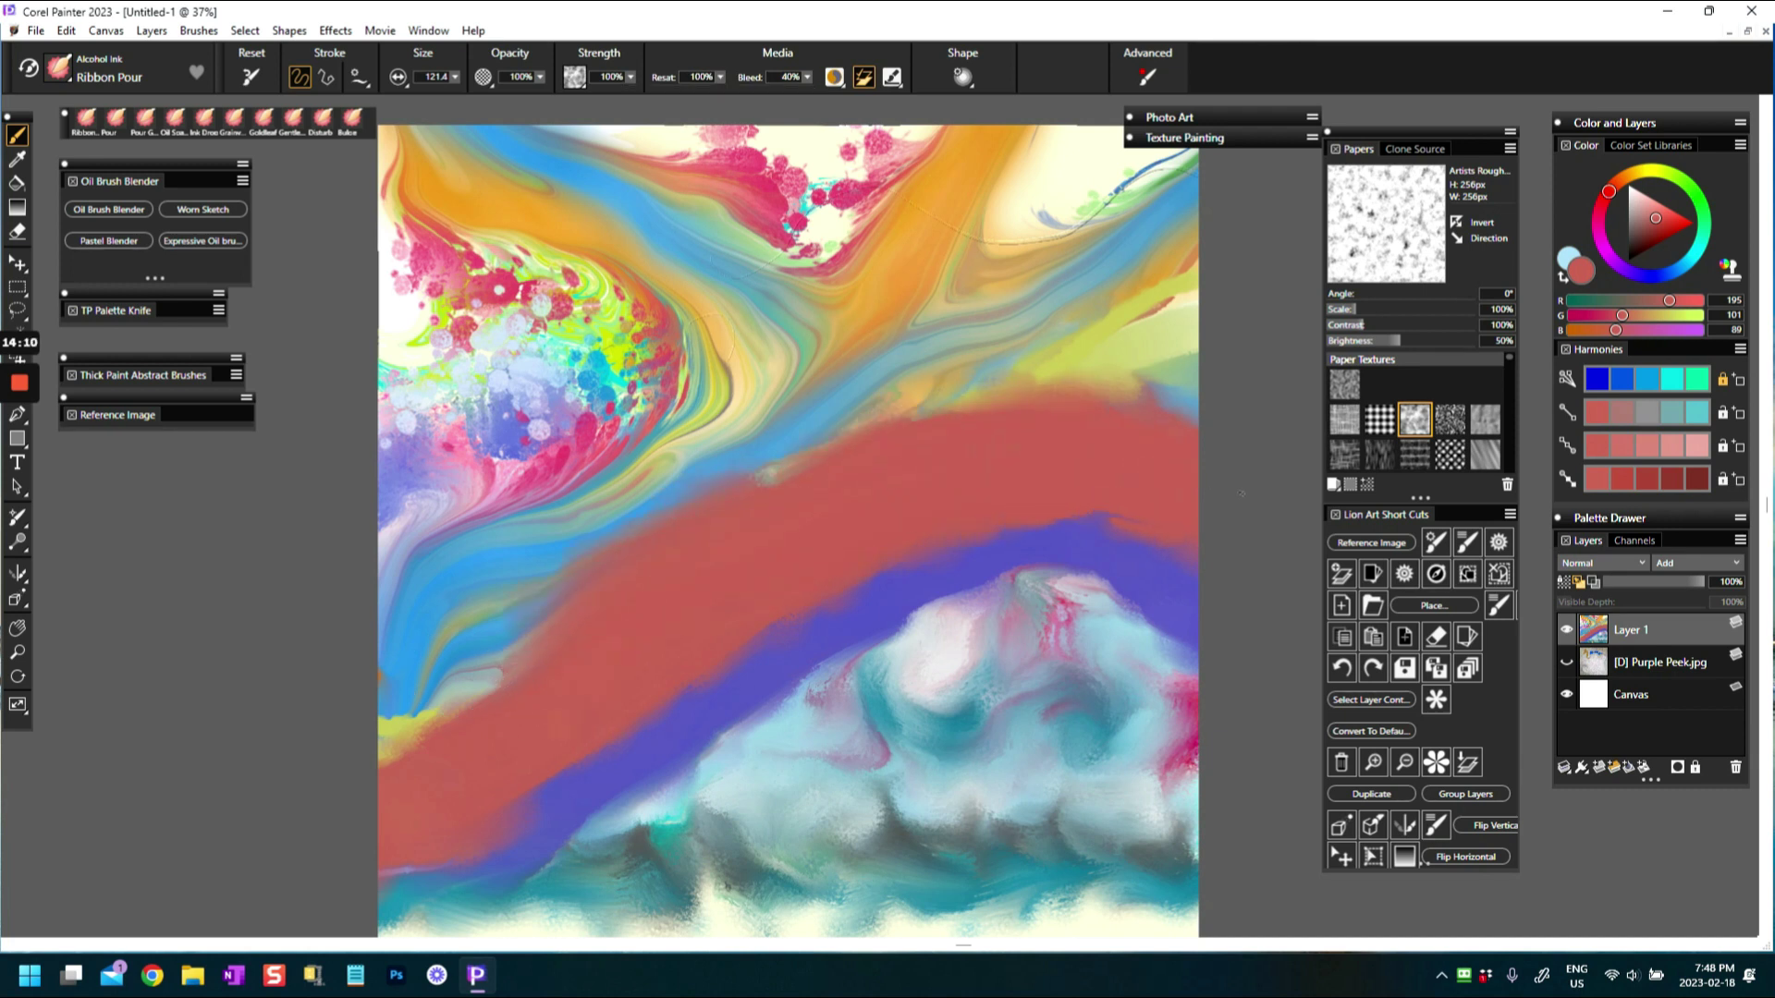
left_click_drag(601, 609, 393, 793)
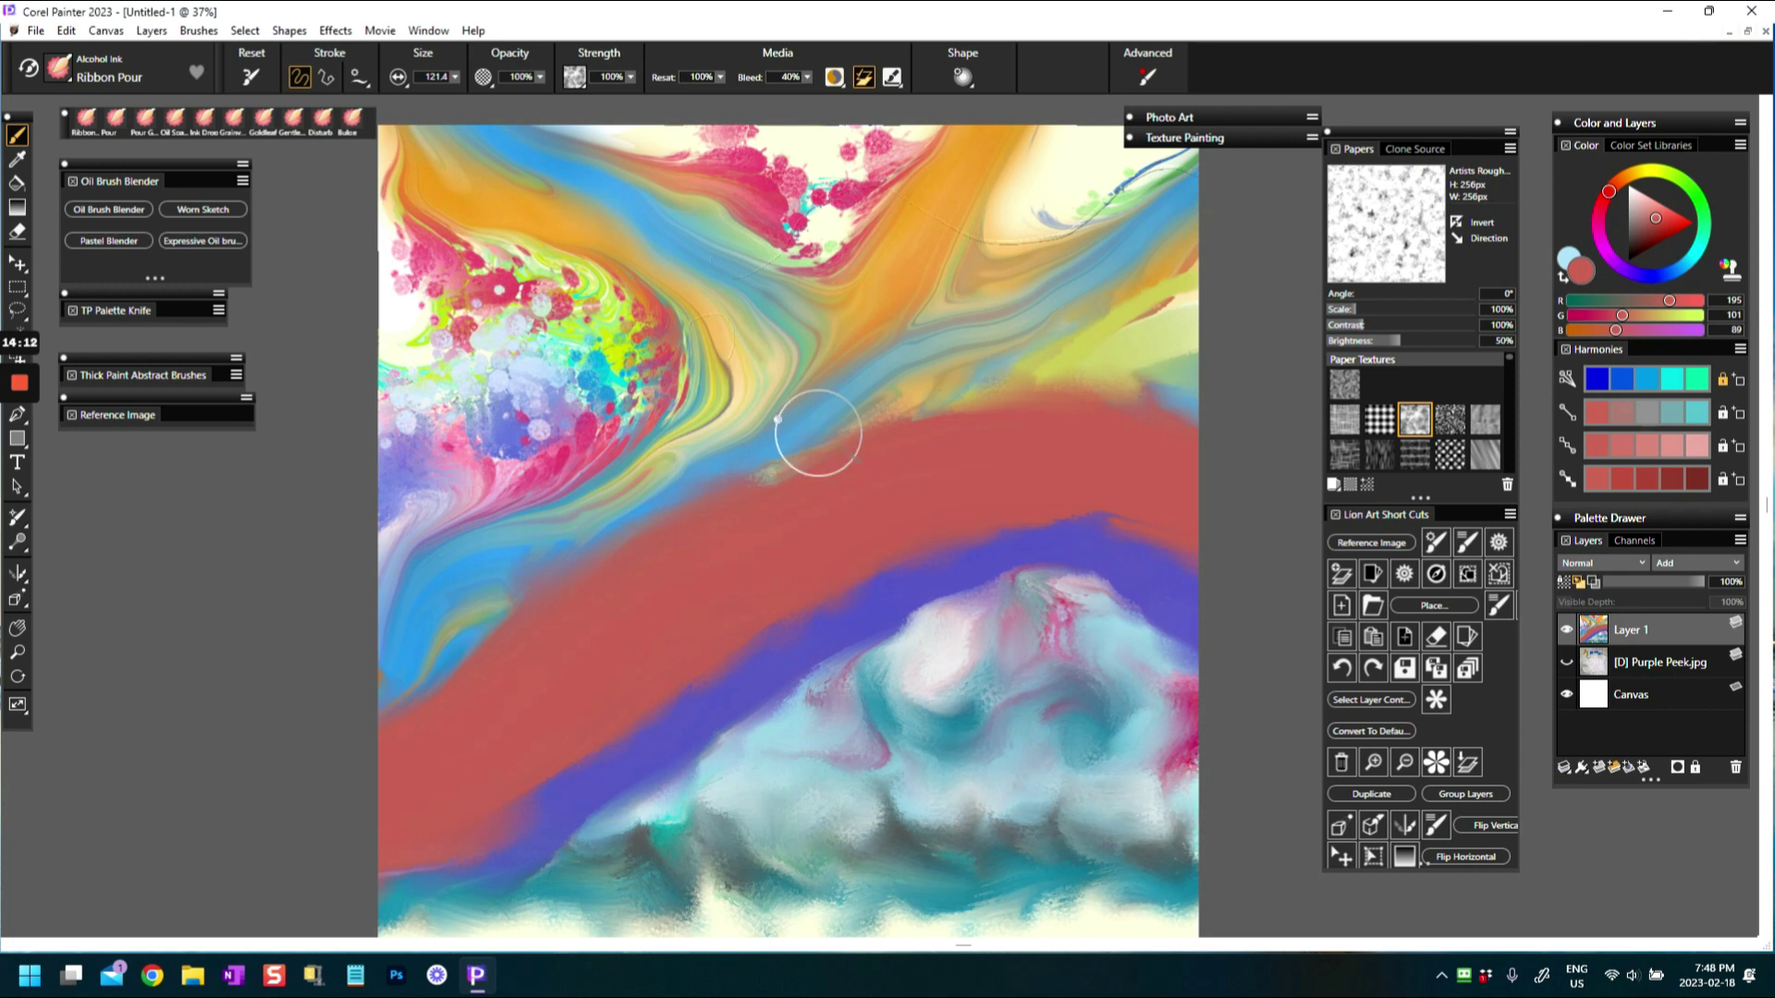
Sample the canvas blue (RGB 89, 160, 201) and paint a wide ribbon of it along the red ribbon's upper side
left_click(804, 400, "alt")
mouse_move(804, 401)
left_mouse_down()
mouse_move(841, 412)
mouse_move(555, 610)
mouse_move(398, 786)
left_mouse_up()
mouse_move(961, 436)
left_mouse_down()
mouse_move(1054, 407)
mouse_move(1155, 453)
left_mouse_up()
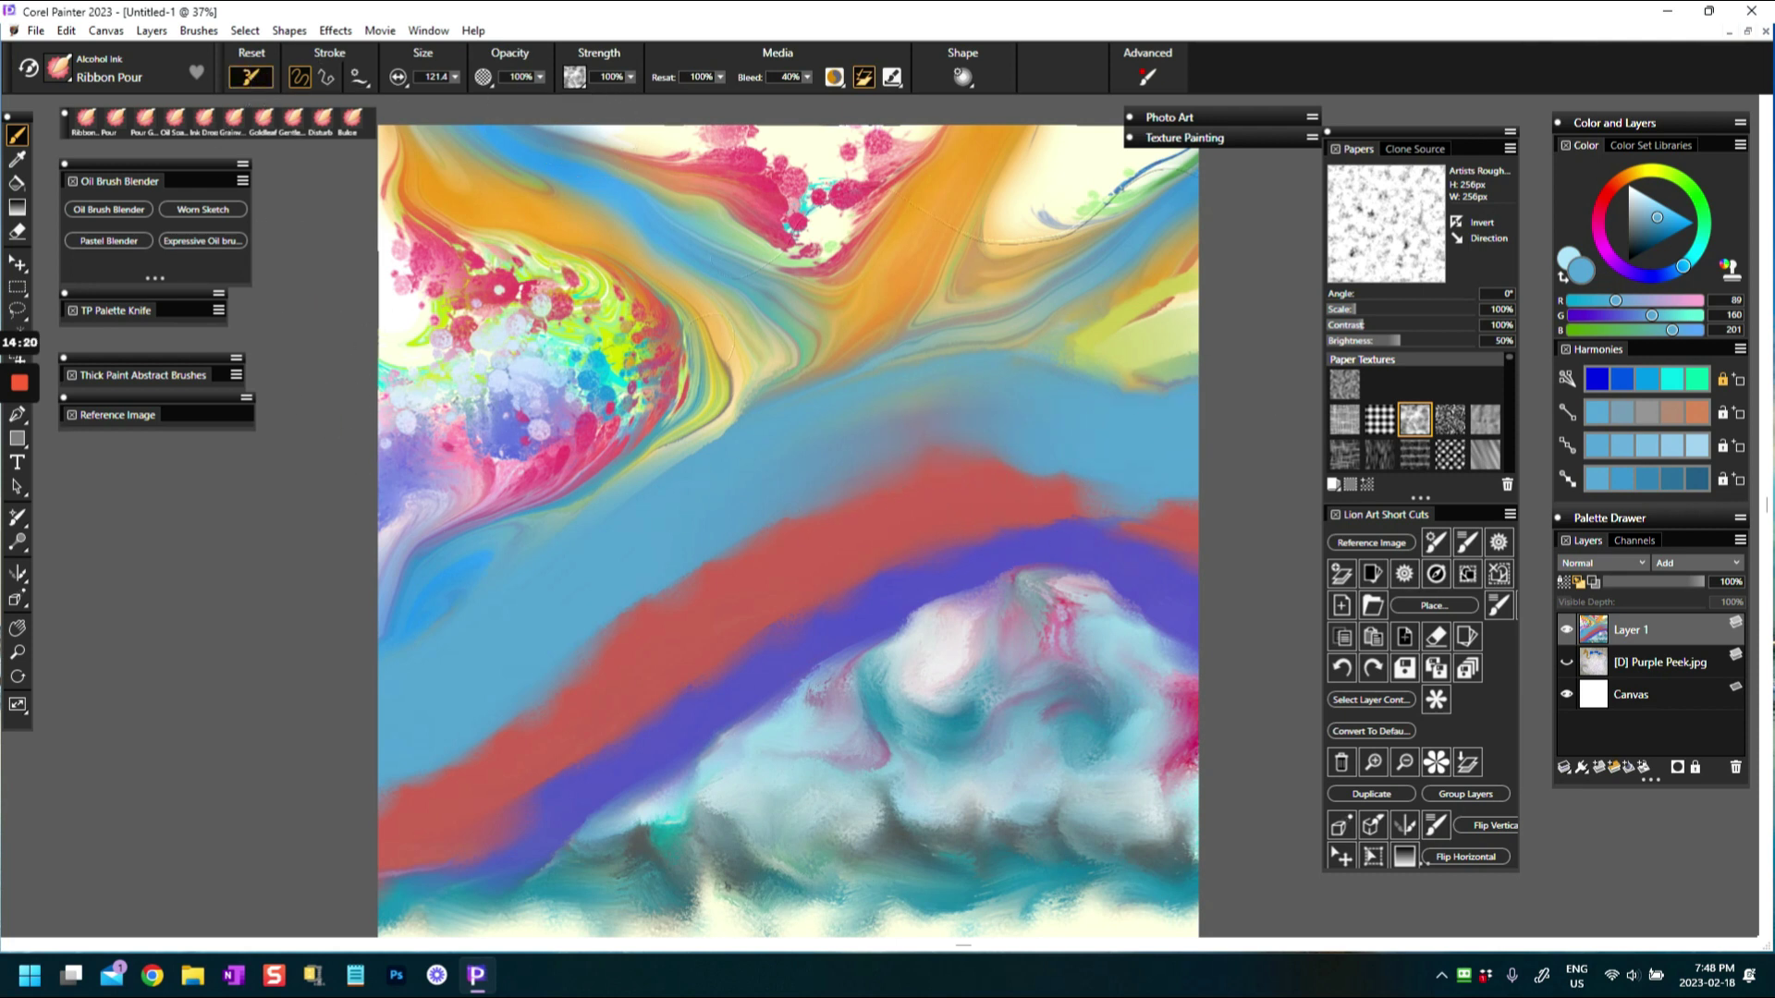
Switch to the Slow Pour brush with pale green (RGB 195, 227, 159) and pull two strokes from the upper right to the canvas's left edge
left_click(59, 67)
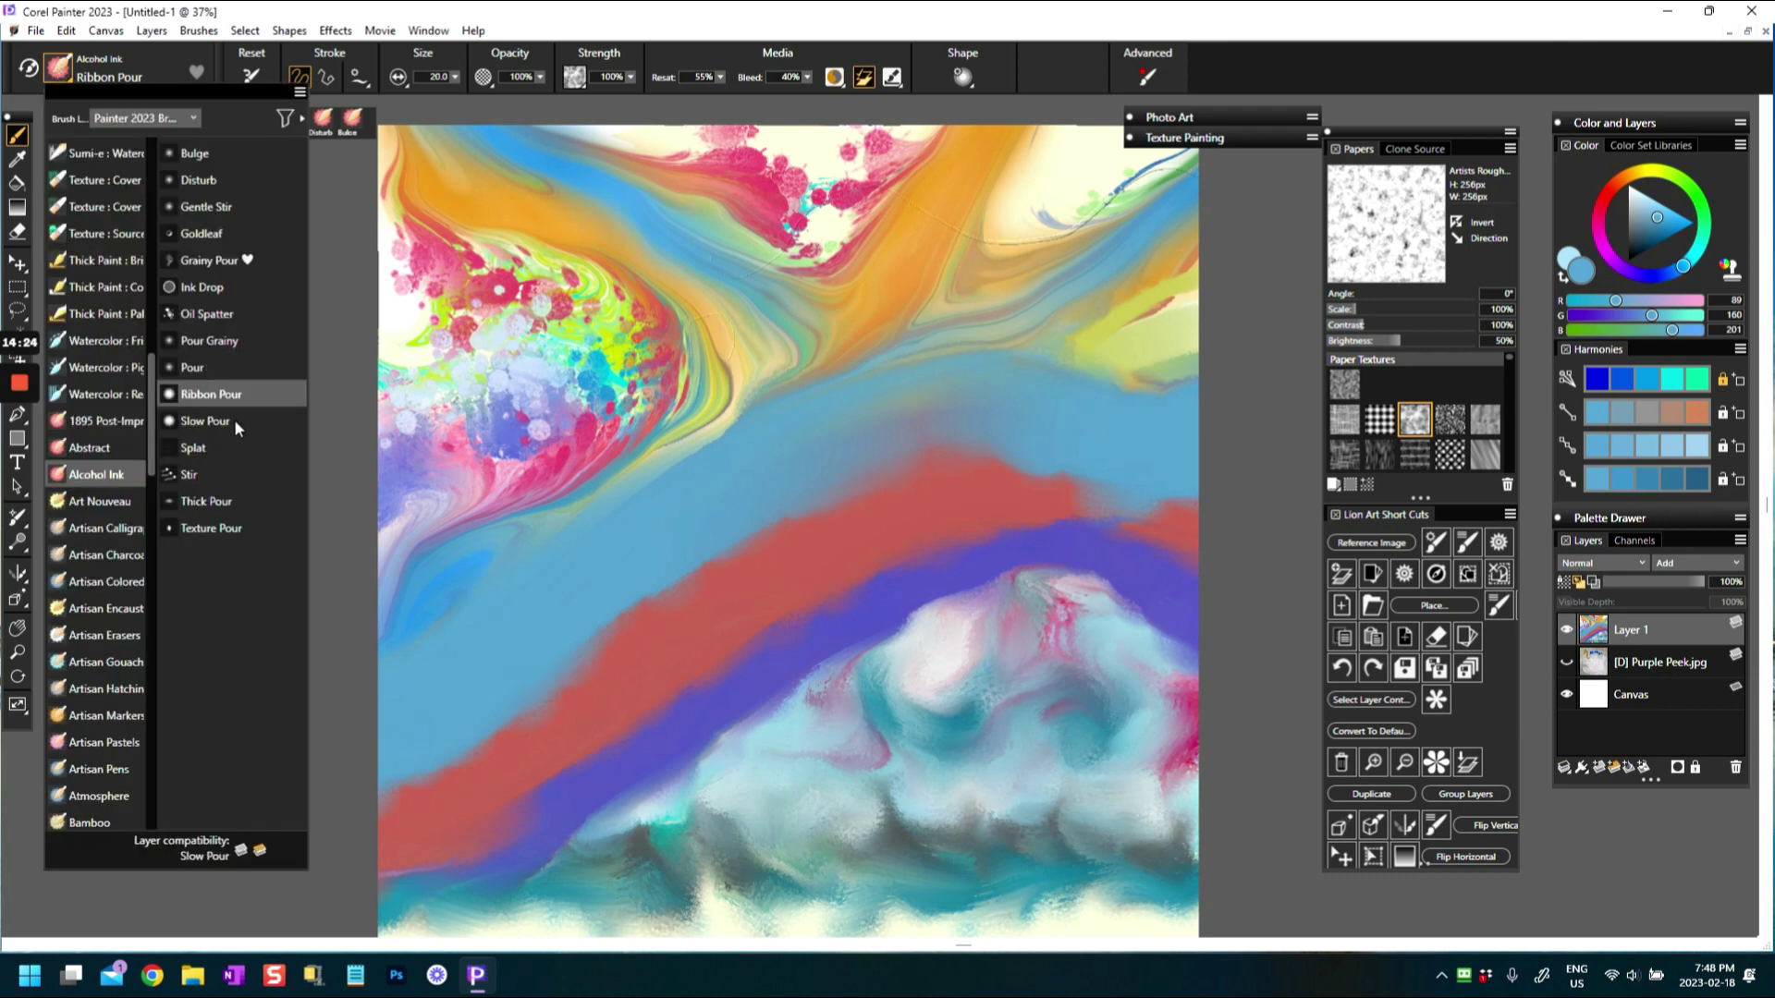
left_click(206, 421)
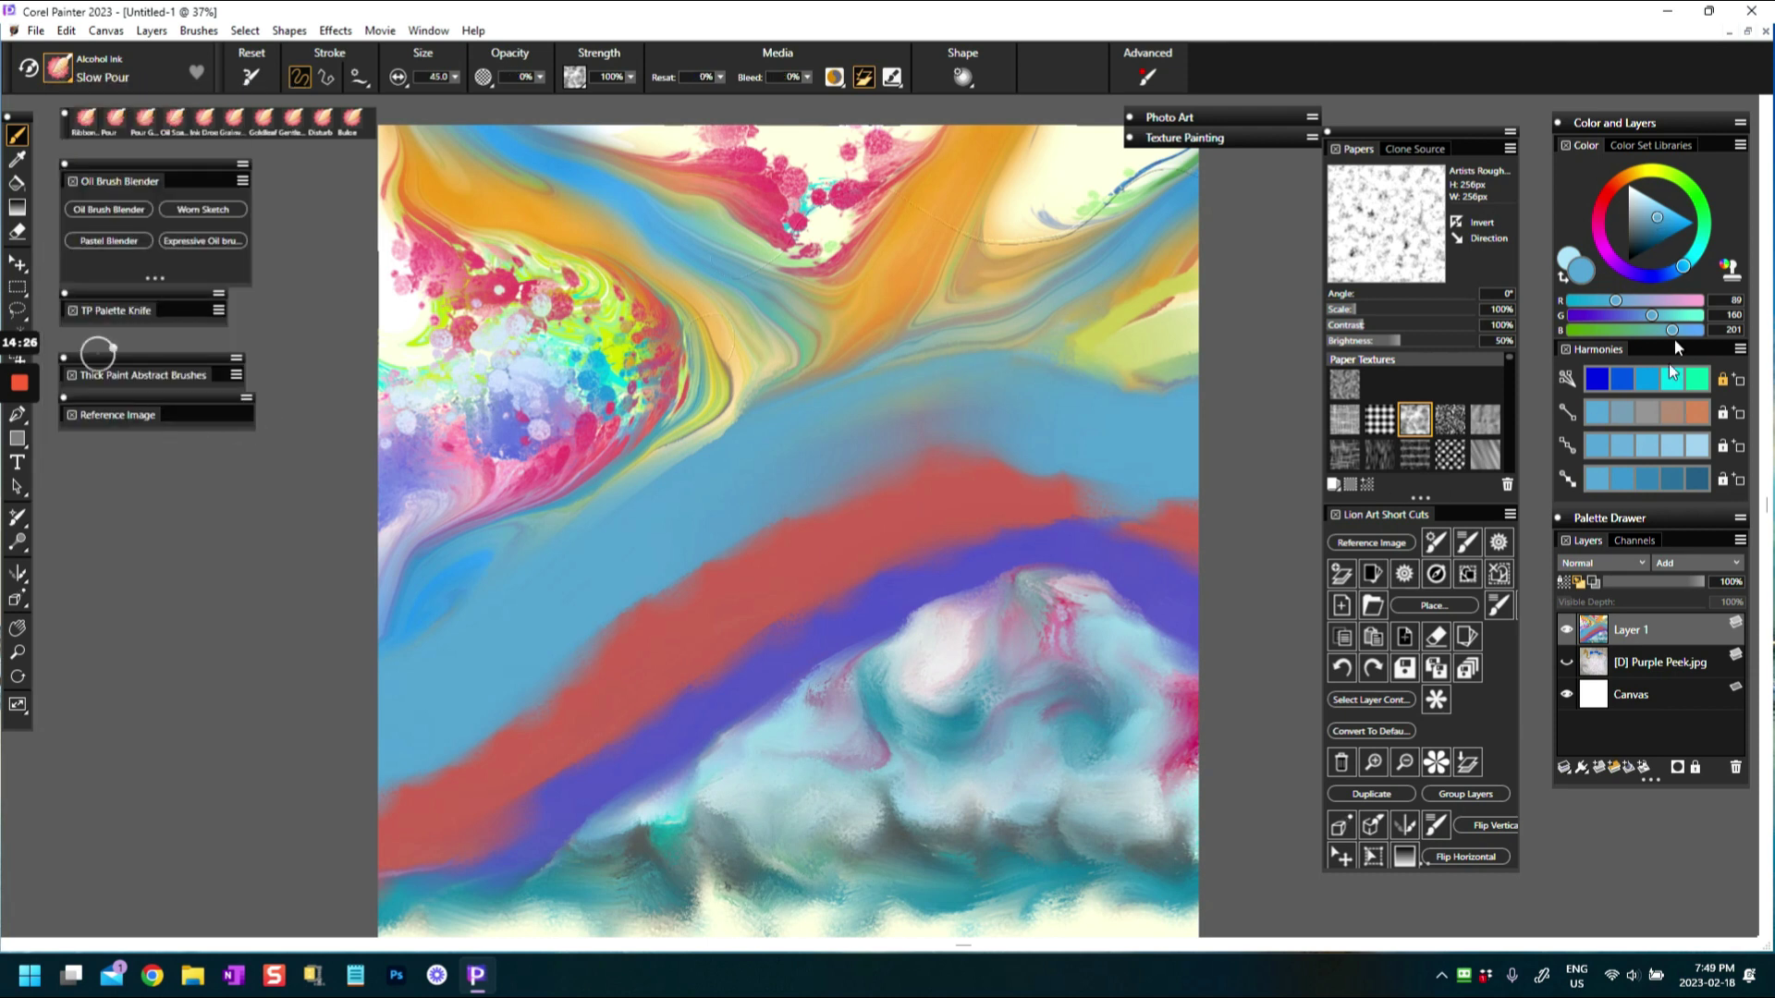
left_click(1670, 452)
left_click(1660, 174)
left_click_drag(1661, 173, 1677, 177)
left_click(1654, 452)
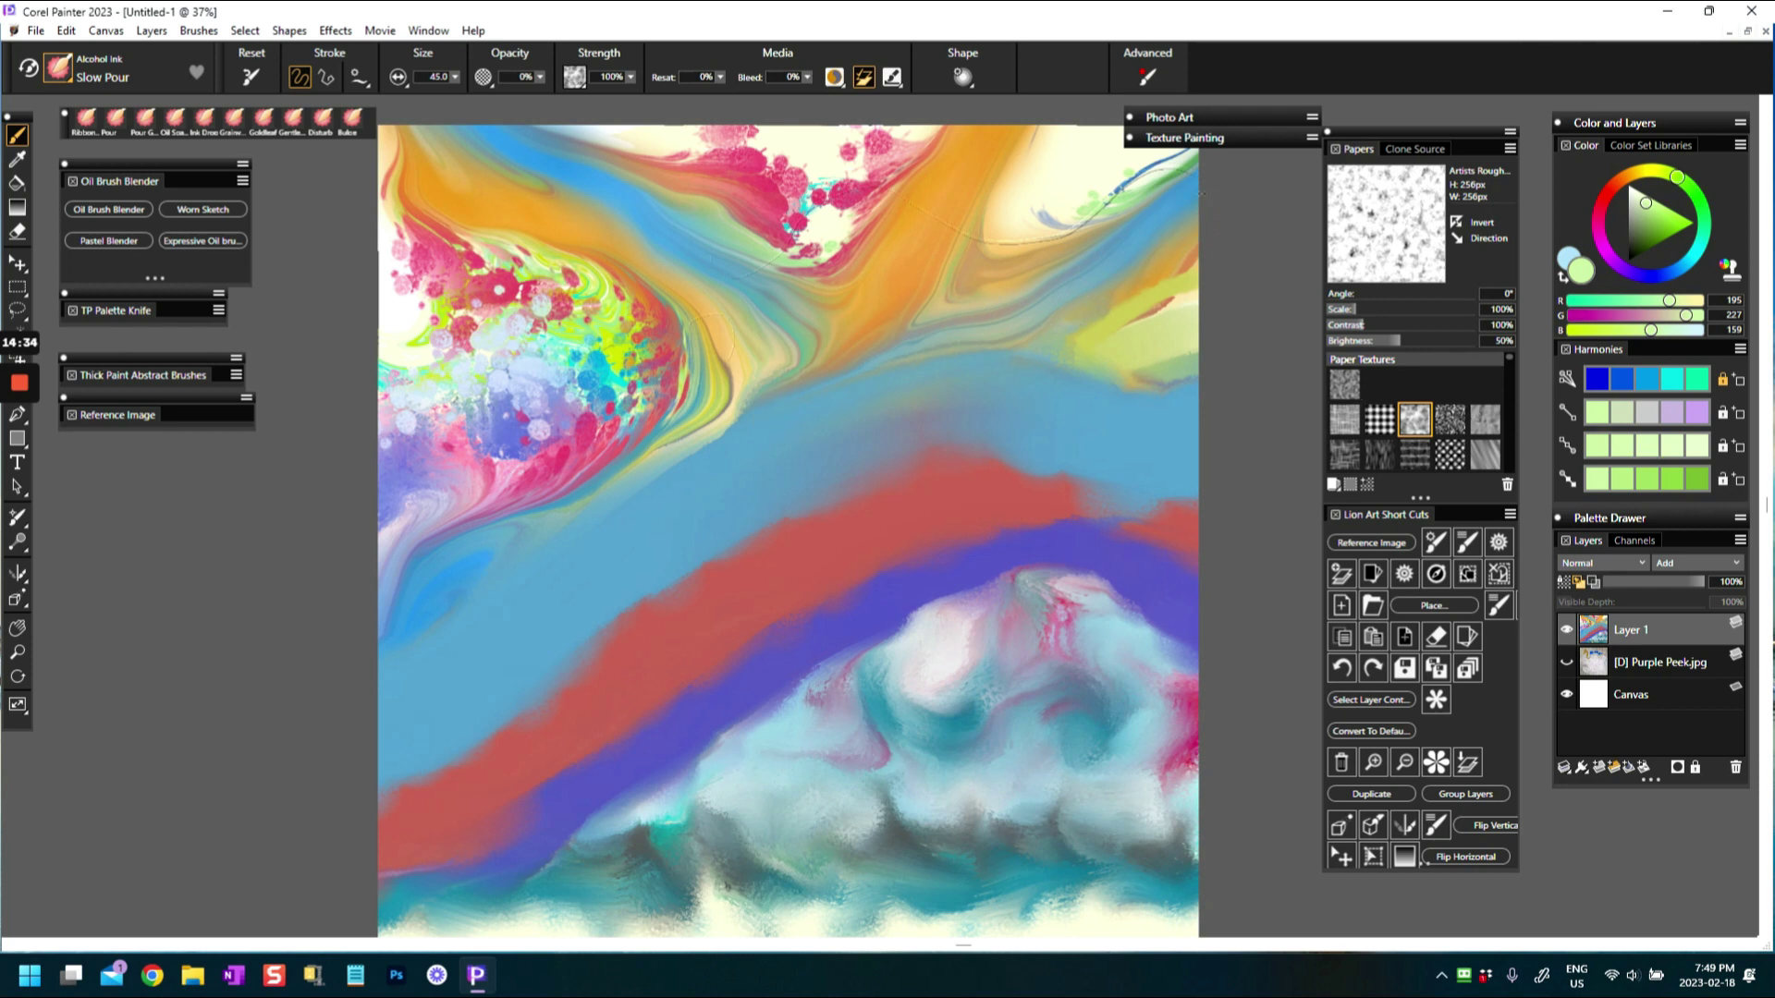
left_click_drag(1192, 155, 379, 615)
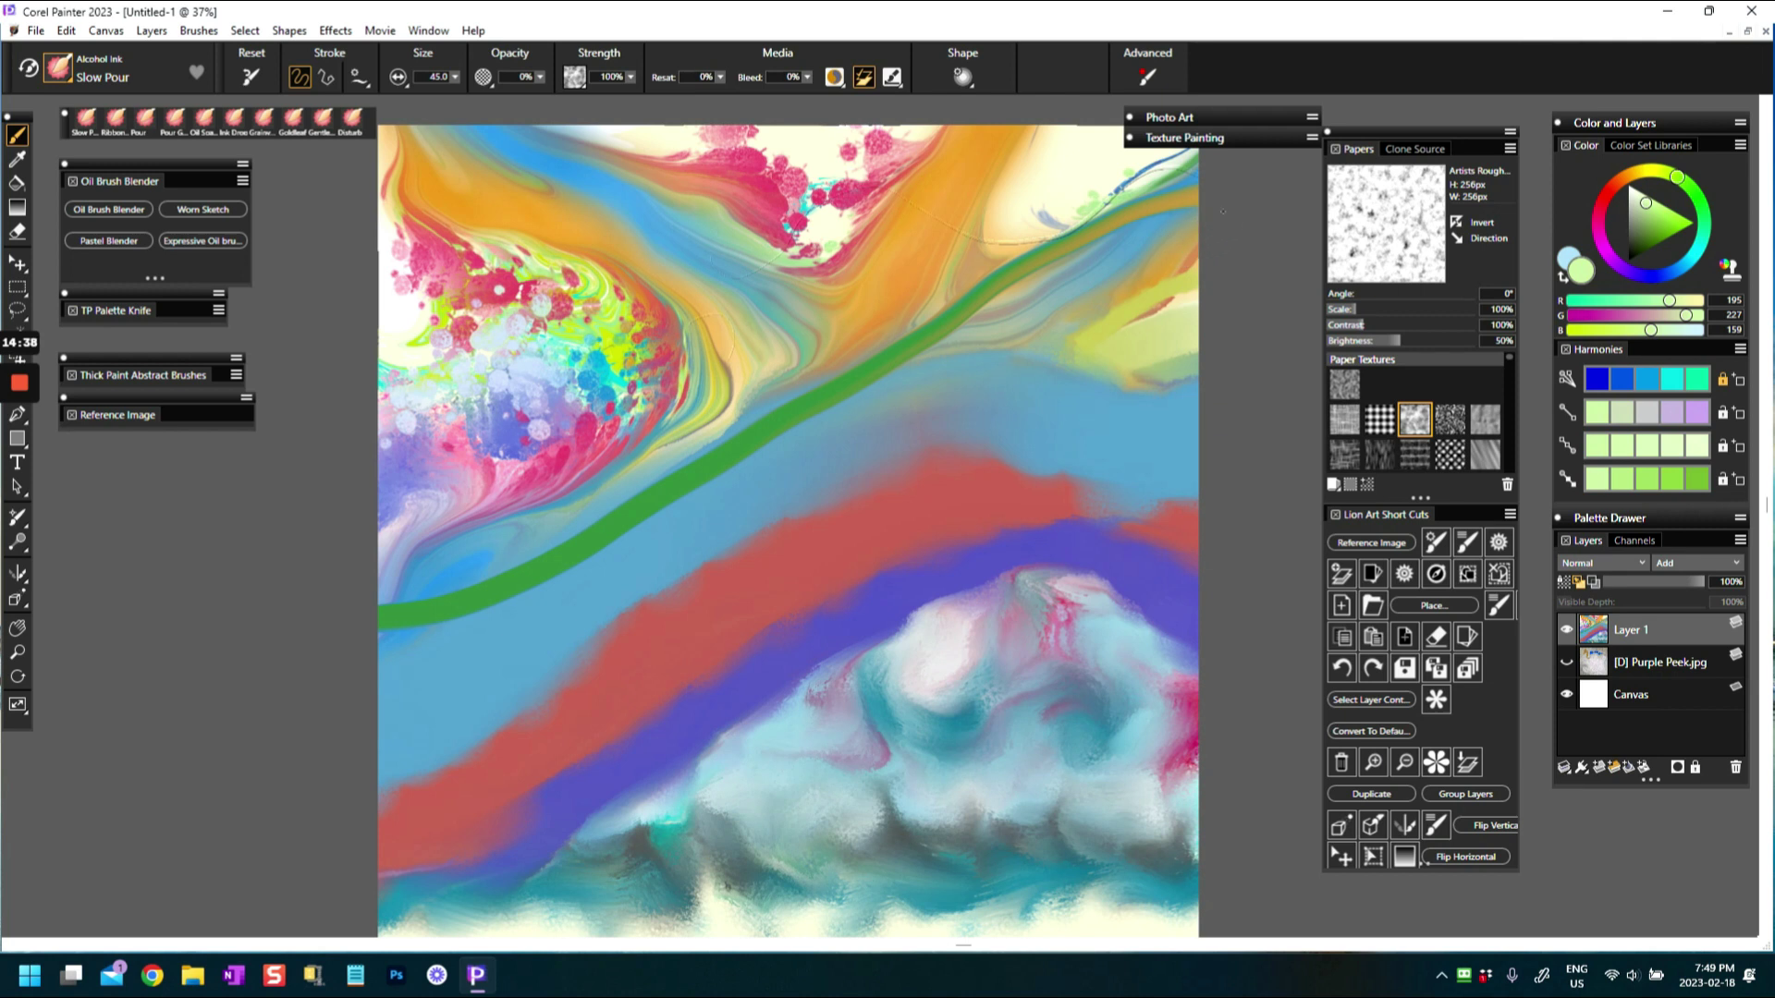
mouse_move(1100, 231)
left_mouse_down()
mouse_move(920, 333)
mouse_move(703, 506)
mouse_move(379, 647)
left_mouse_up()
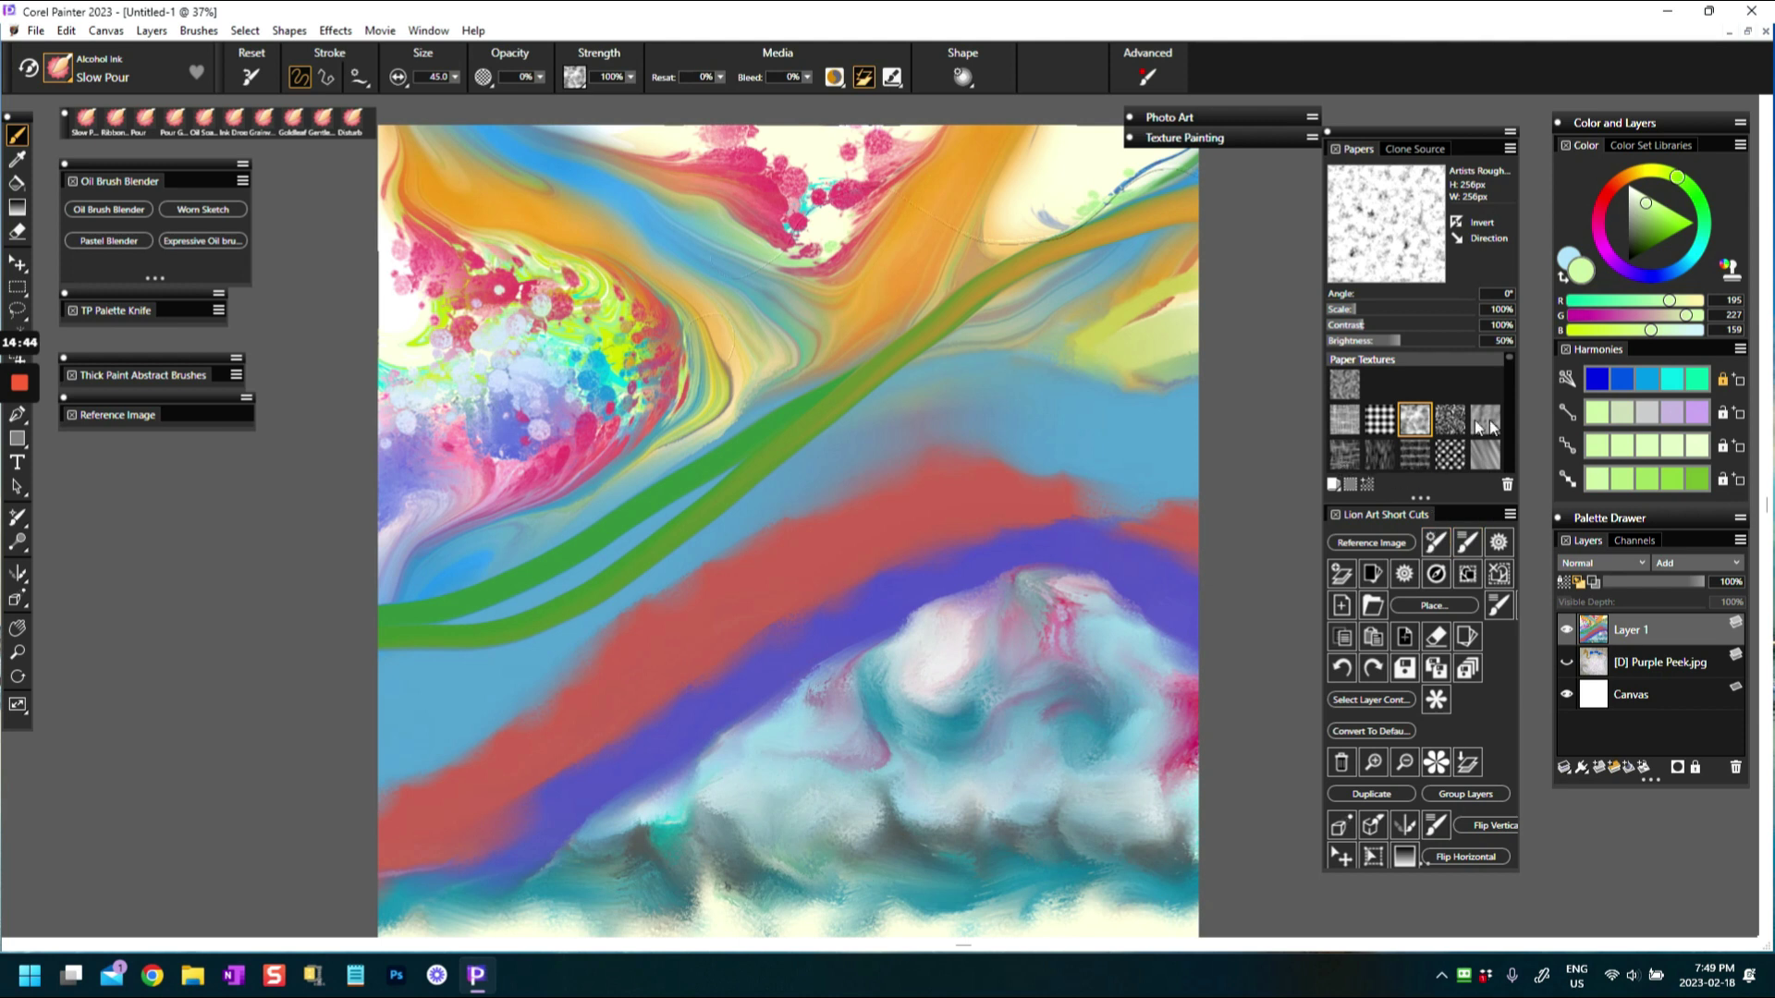
Choose the Worn Pavement paper texture and pull another Slow Pour stroke from the orange band down to the canvas's left edge
scroll(1507, 358, "down", 3)
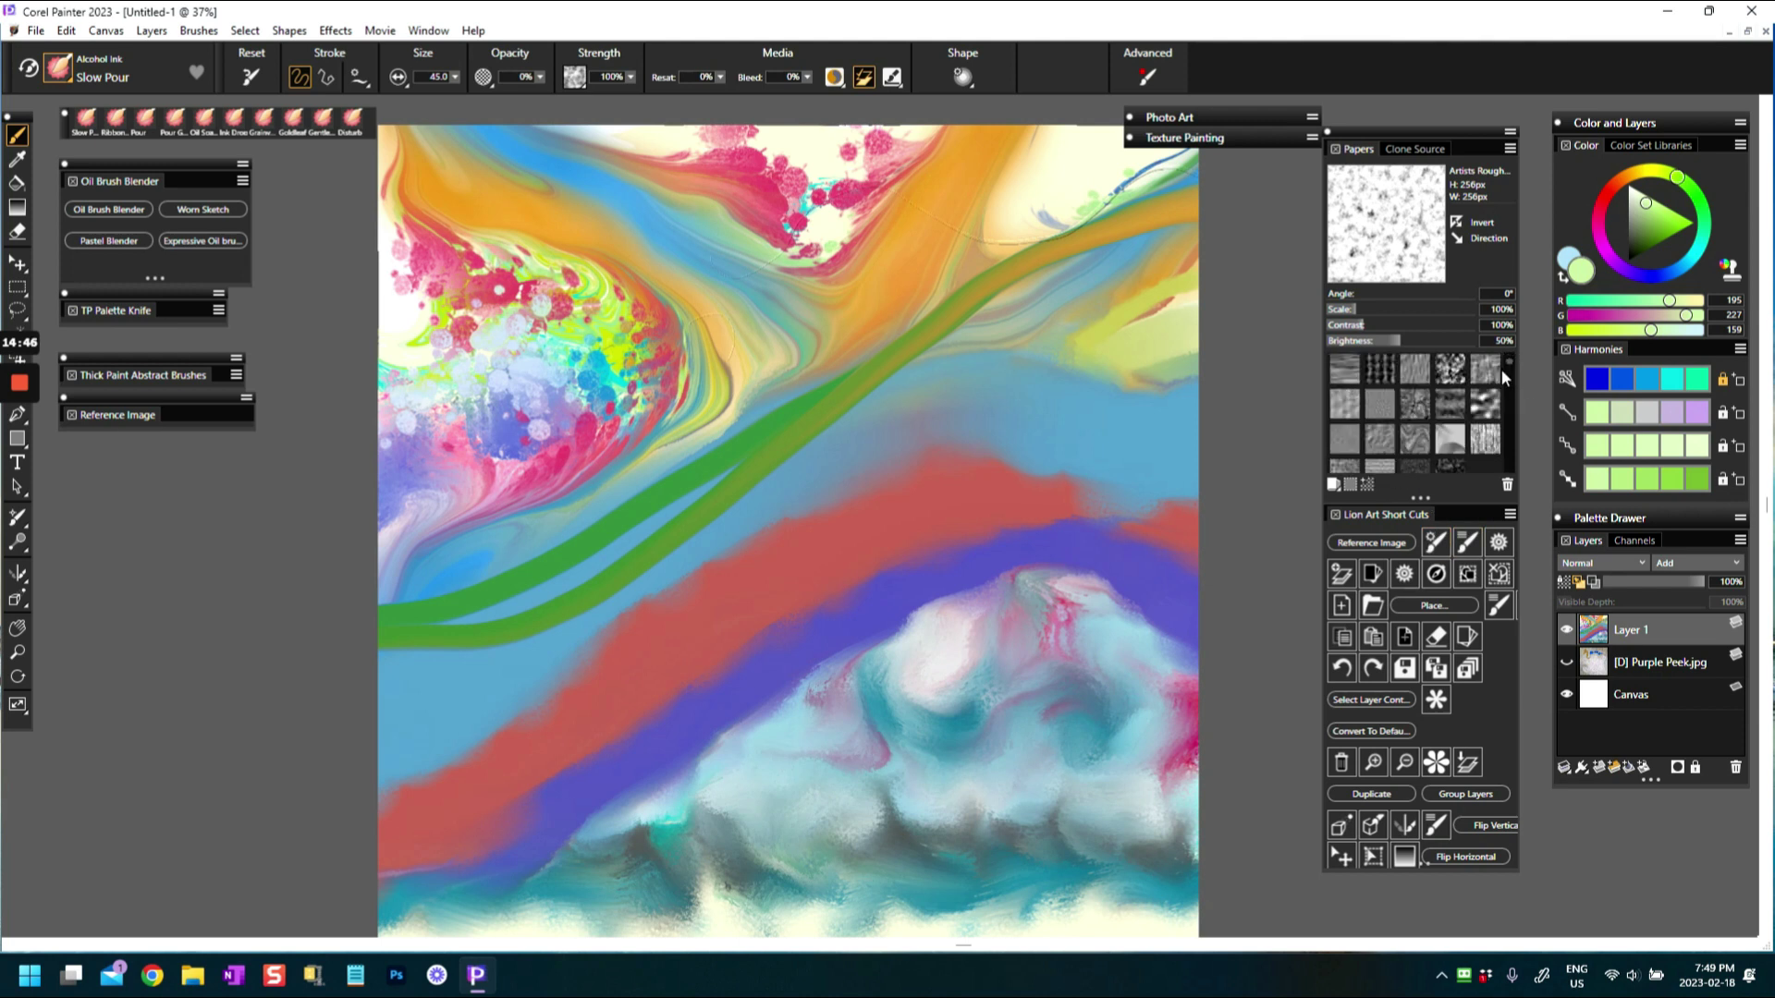
left_click(1418, 406)
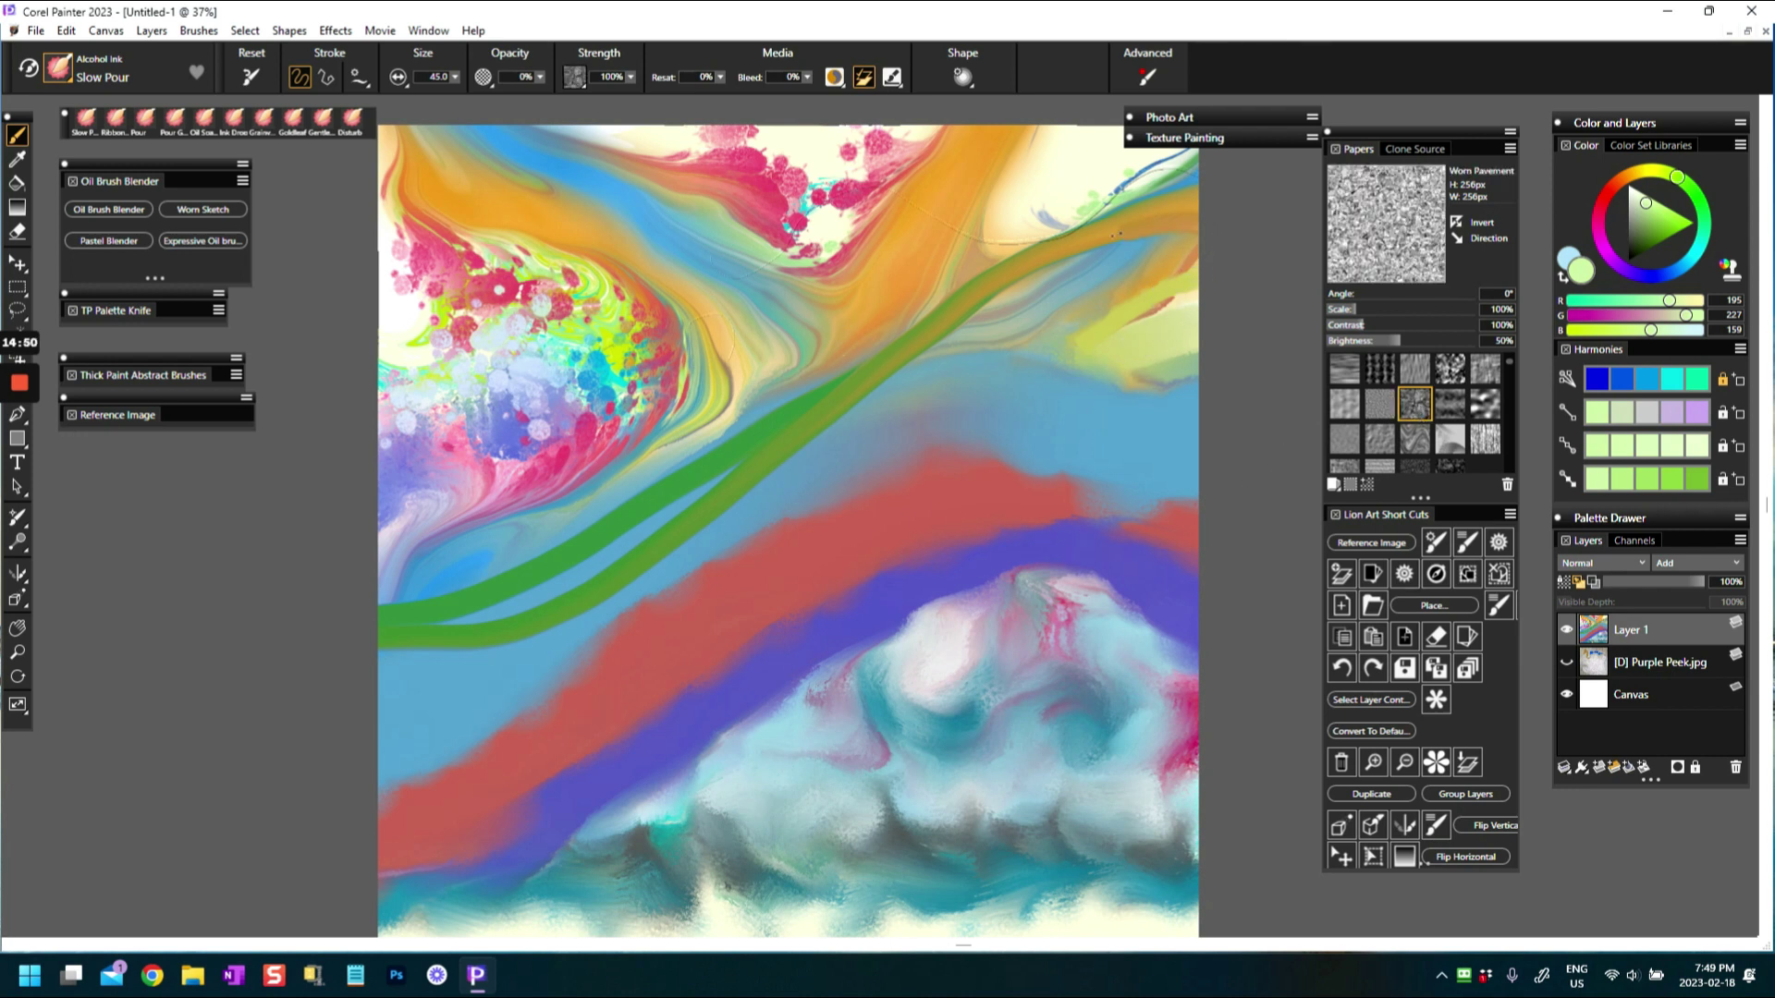
mouse_move(1003, 305)
left_mouse_down()
mouse_move(763, 536)
mouse_move(635, 610)
mouse_move(380, 608)
left_mouse_up()
Raise the brush size to 121.4 and pull wide curving strokes across the canvas with pink (RGB 228, 158, 170) and red (RGB 227, 25, 59)
left_click(1601, 203)
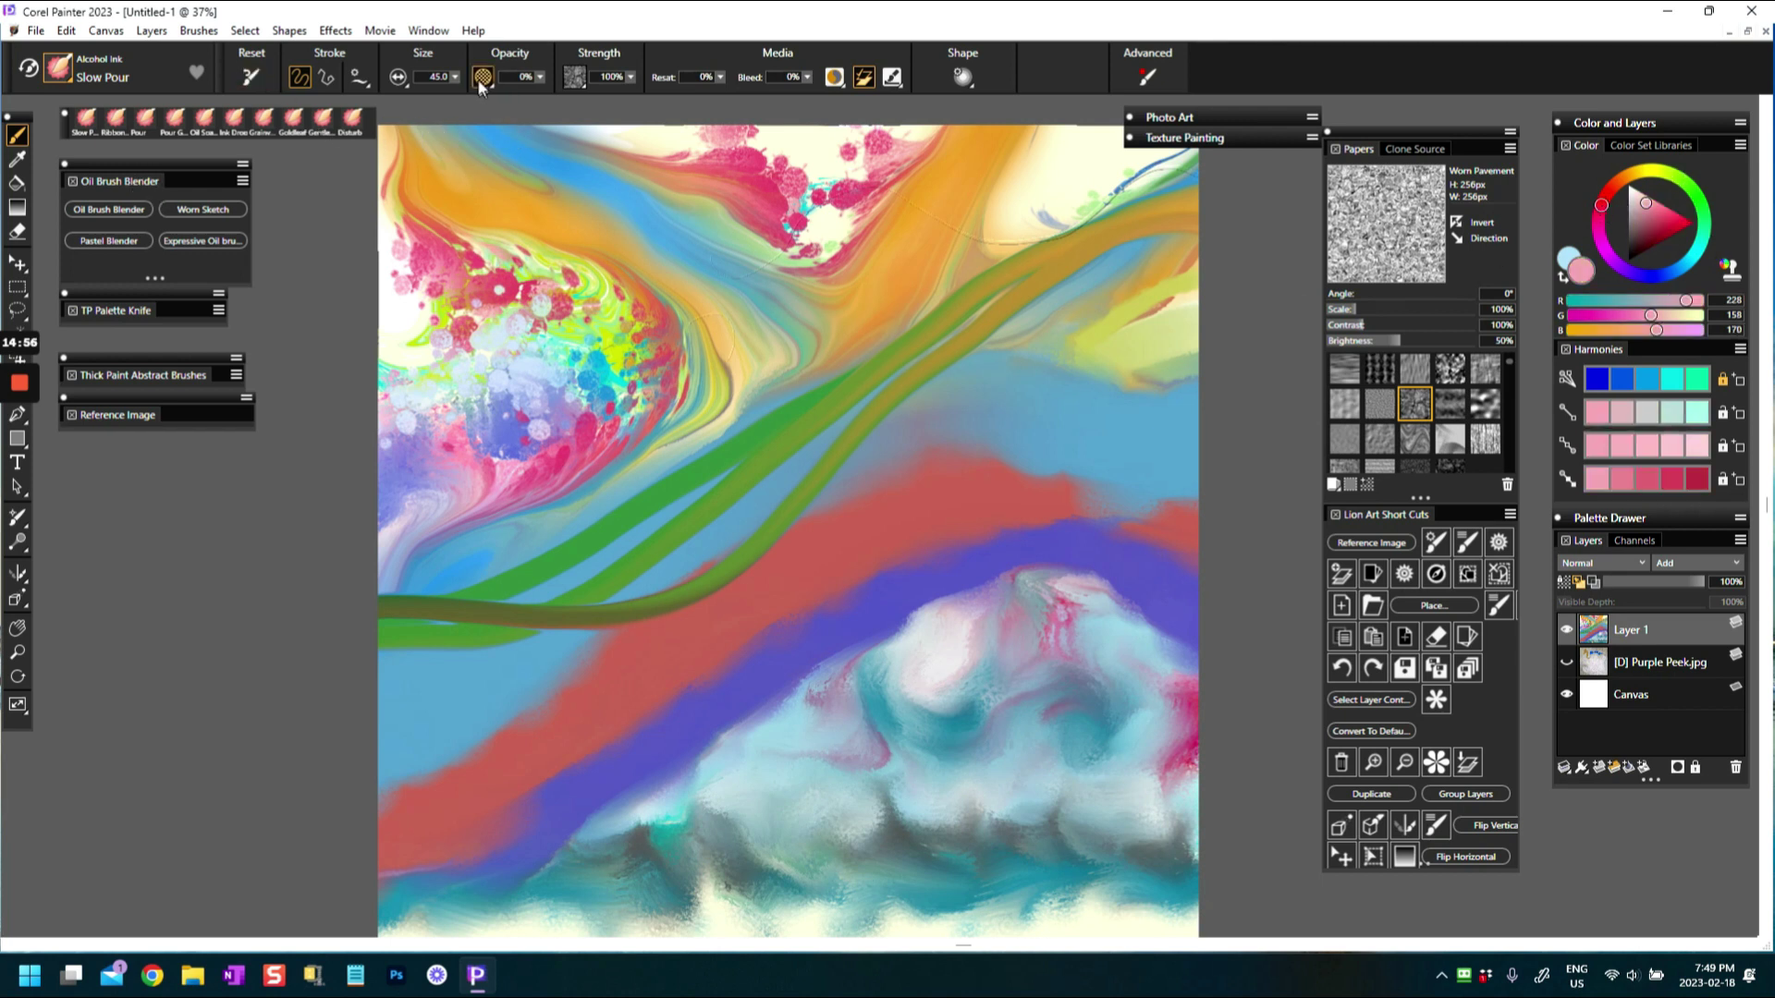
left_click_drag(459, 82, 506, 107)
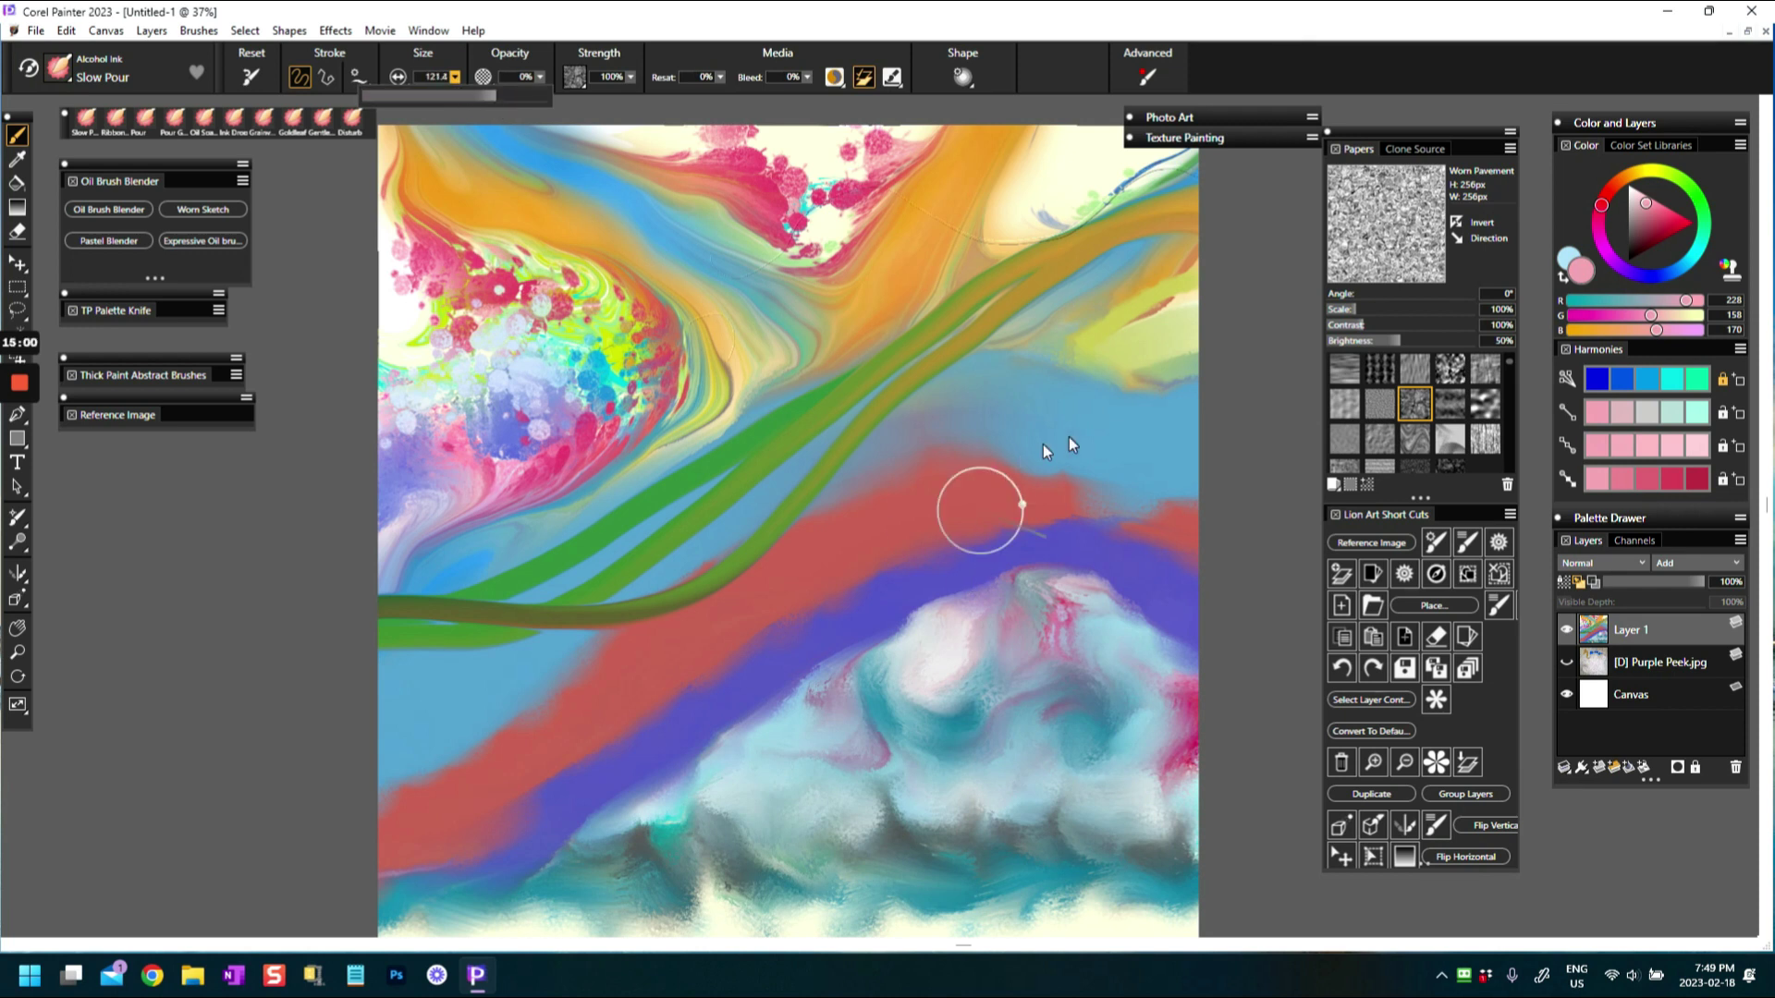
mouse_move(1192, 370)
left_mouse_down()
mouse_move(967, 297)
mouse_move(871, 292)
mouse_move(758, 352)
mouse_move(528, 687)
mouse_move(378, 767)
left_mouse_up()
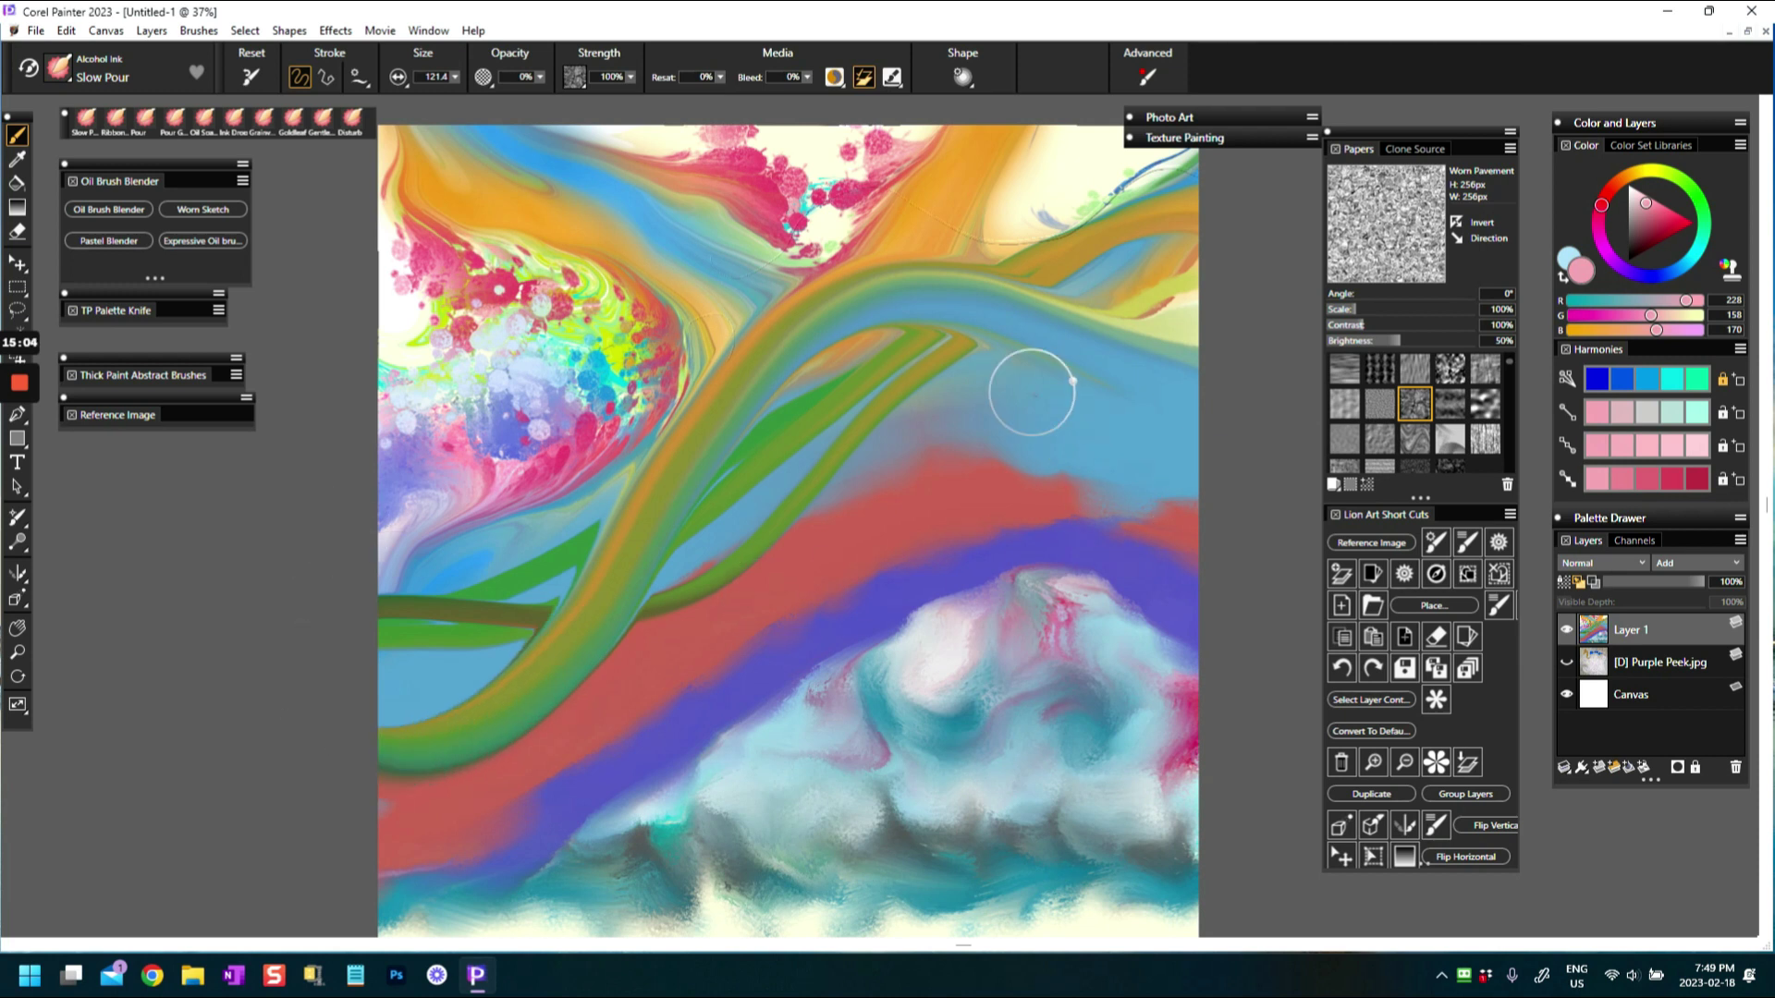
mouse_move(730, 199)
left_mouse_down()
mouse_move(776, 388)
mouse_move(916, 619)
mouse_move(1155, 643)
left_mouse_up()
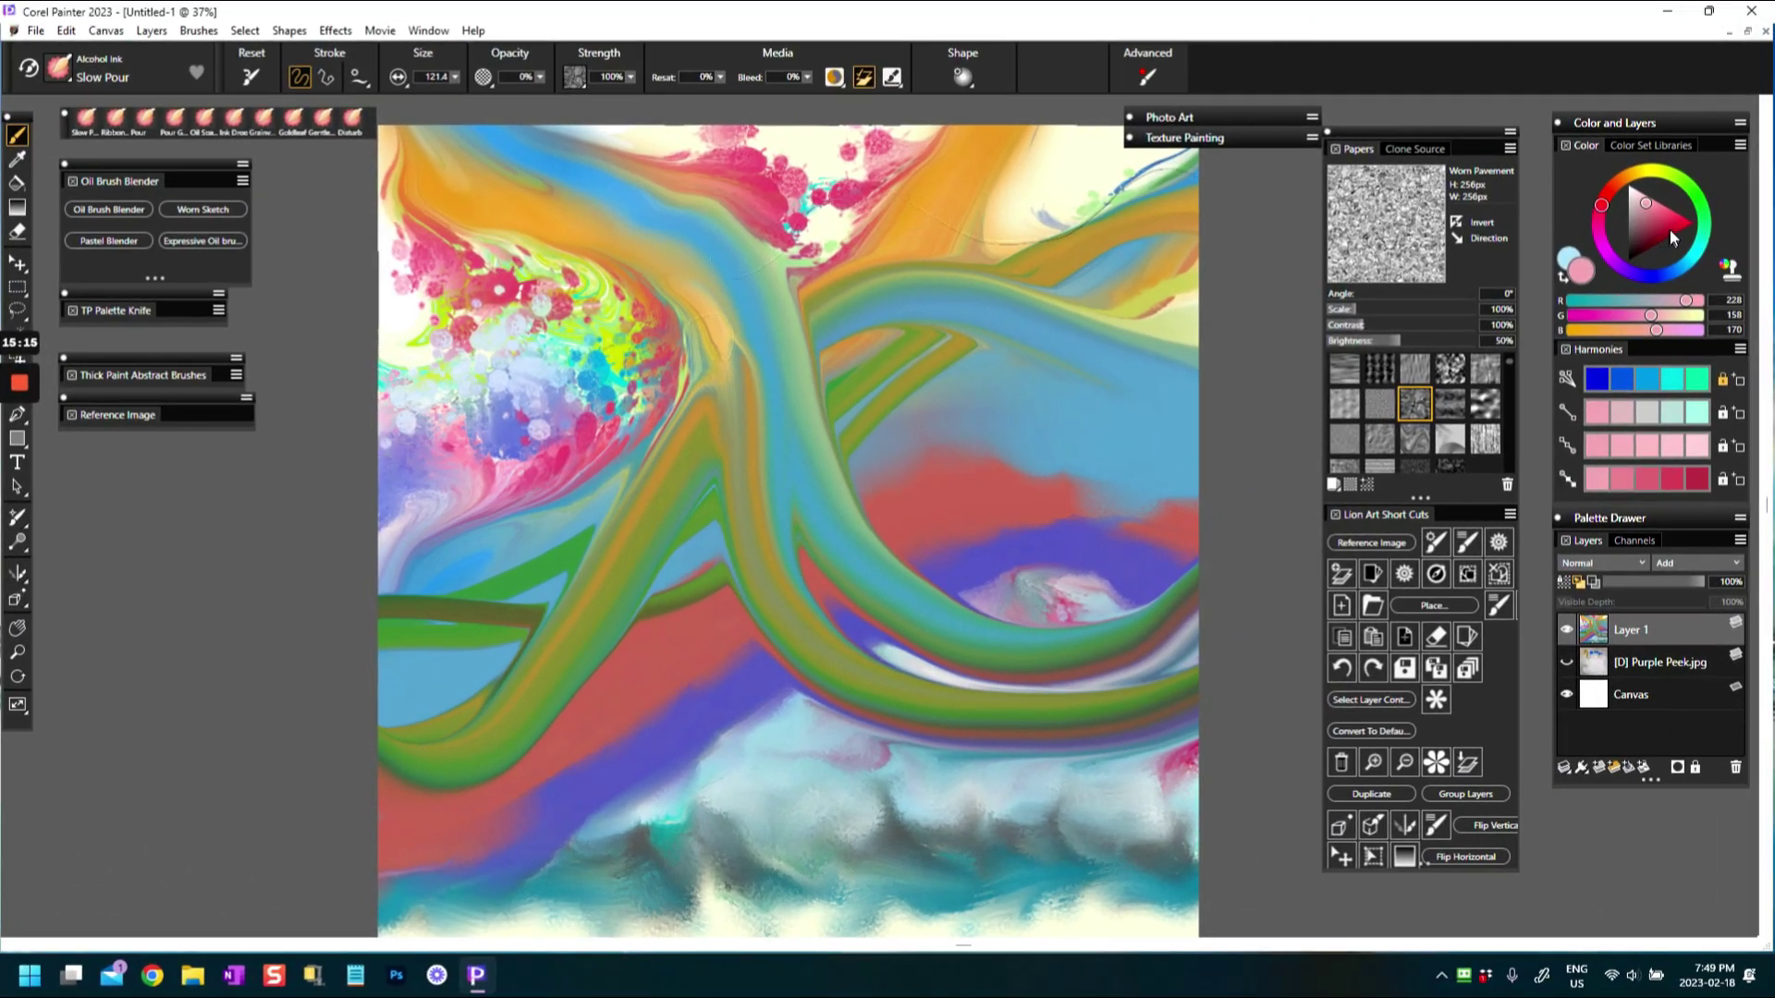
left_click(1679, 224)
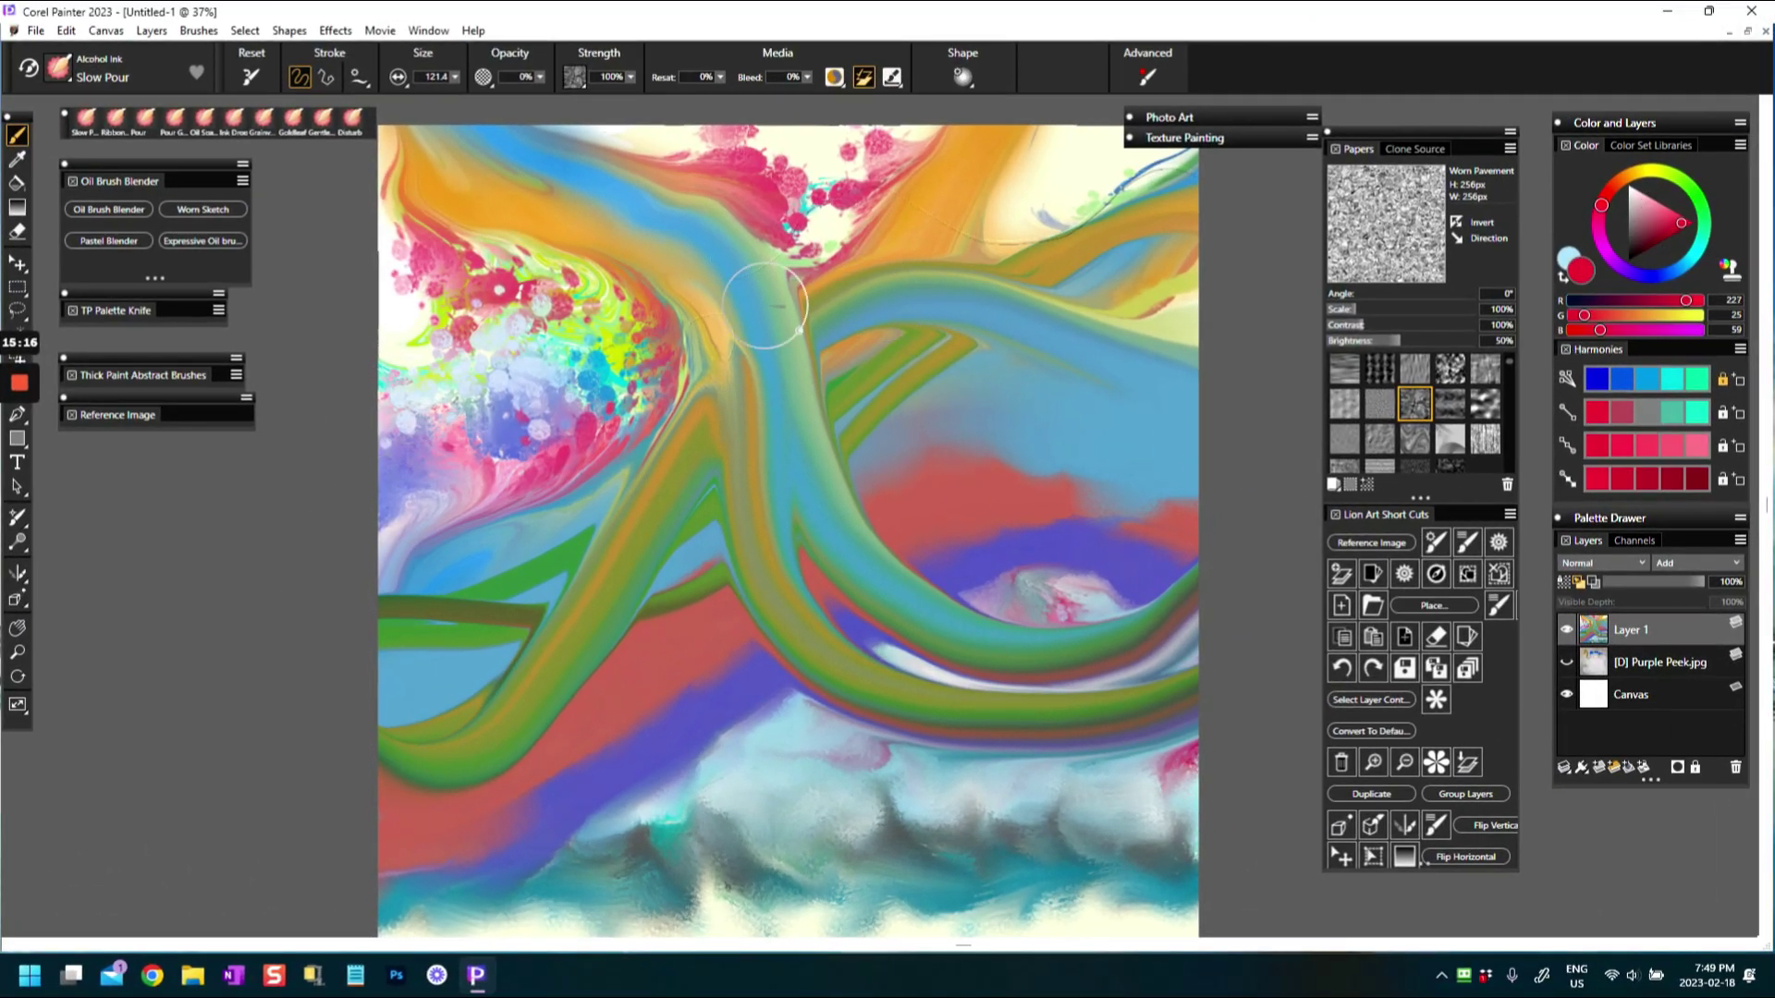
mouse_move(507, 158)
left_mouse_down()
mouse_move(684, 242)
mouse_move(790, 485)
mouse_move(989, 647)
mouse_move(1187, 637)
left_mouse_up()
Set the colour to RGB 233, 43, 75 and Resat to 100%, and pull strokes from the canvas's upper left towards the right edge
left_click(1617, 443)
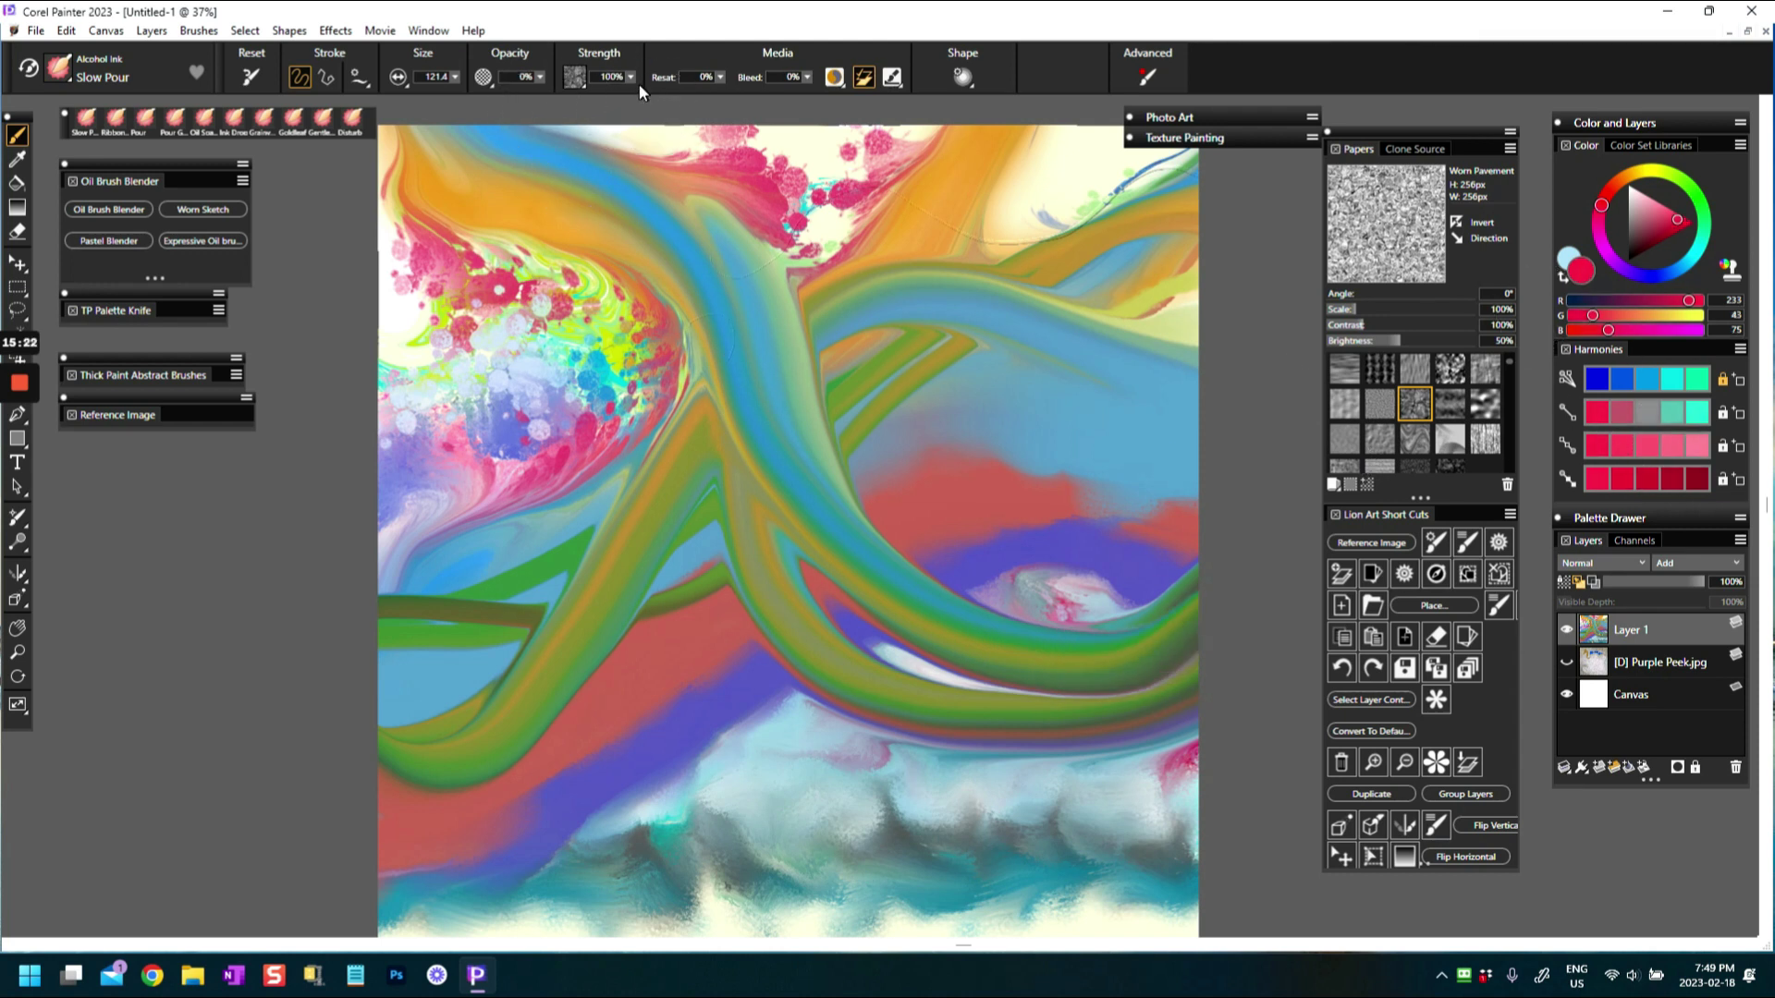
left_click_drag(723, 76, 915, 180)
mouse_move(368, 202)
left_mouse_down()
mouse_move(466, 180)
mouse_move(661, 254)
mouse_move(758, 435)
mouse_move(938, 606)
mouse_move(1109, 606)
mouse_move(1197, 578)
left_mouse_up()
left_click_drag(374, 258, 517, 233)
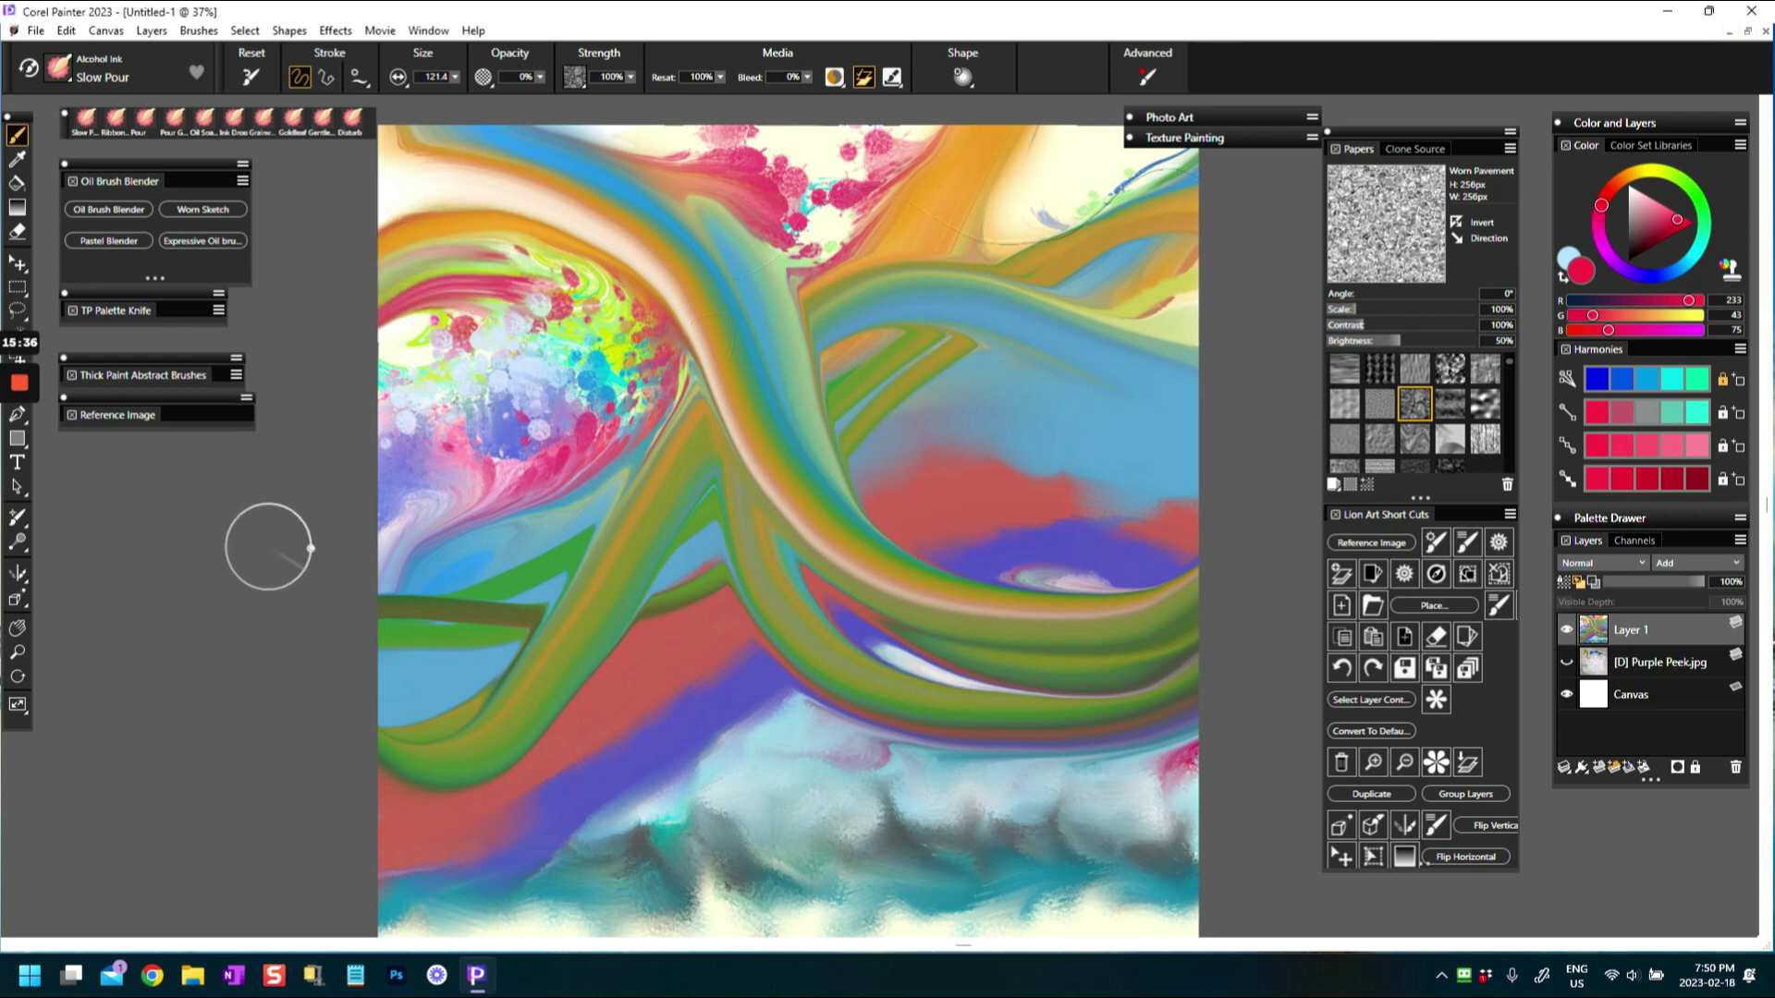
Pull more Slow Pour strokes around the spattered oval, along the orange and green bands, and down the lower-left violet-blue ribbon
mouse_move(435, 282)
left_mouse_down()
mouse_move(518, 319)
mouse_move(617, 450)
mouse_move(381, 564)
left_mouse_up()
mouse_move(774, 345)
left_mouse_down()
mouse_move(864, 282)
mouse_move(1214, 519)
left_mouse_up()
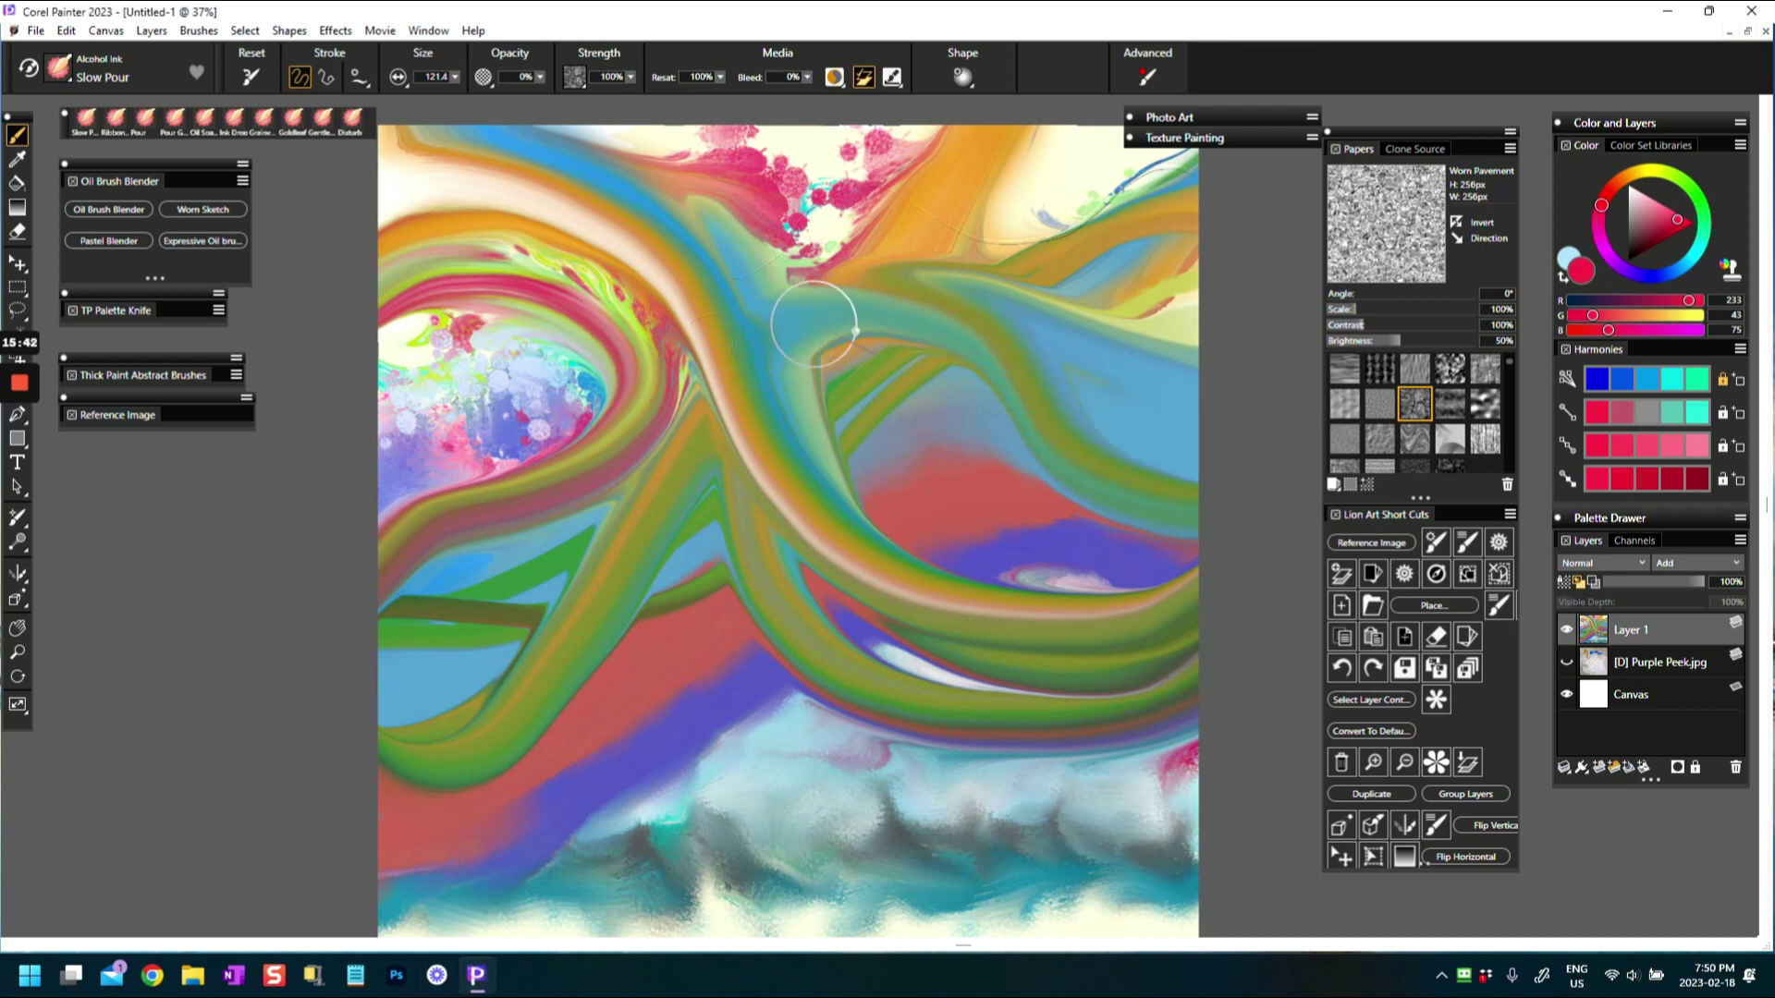
left_click_drag(673, 554, 462, 738)
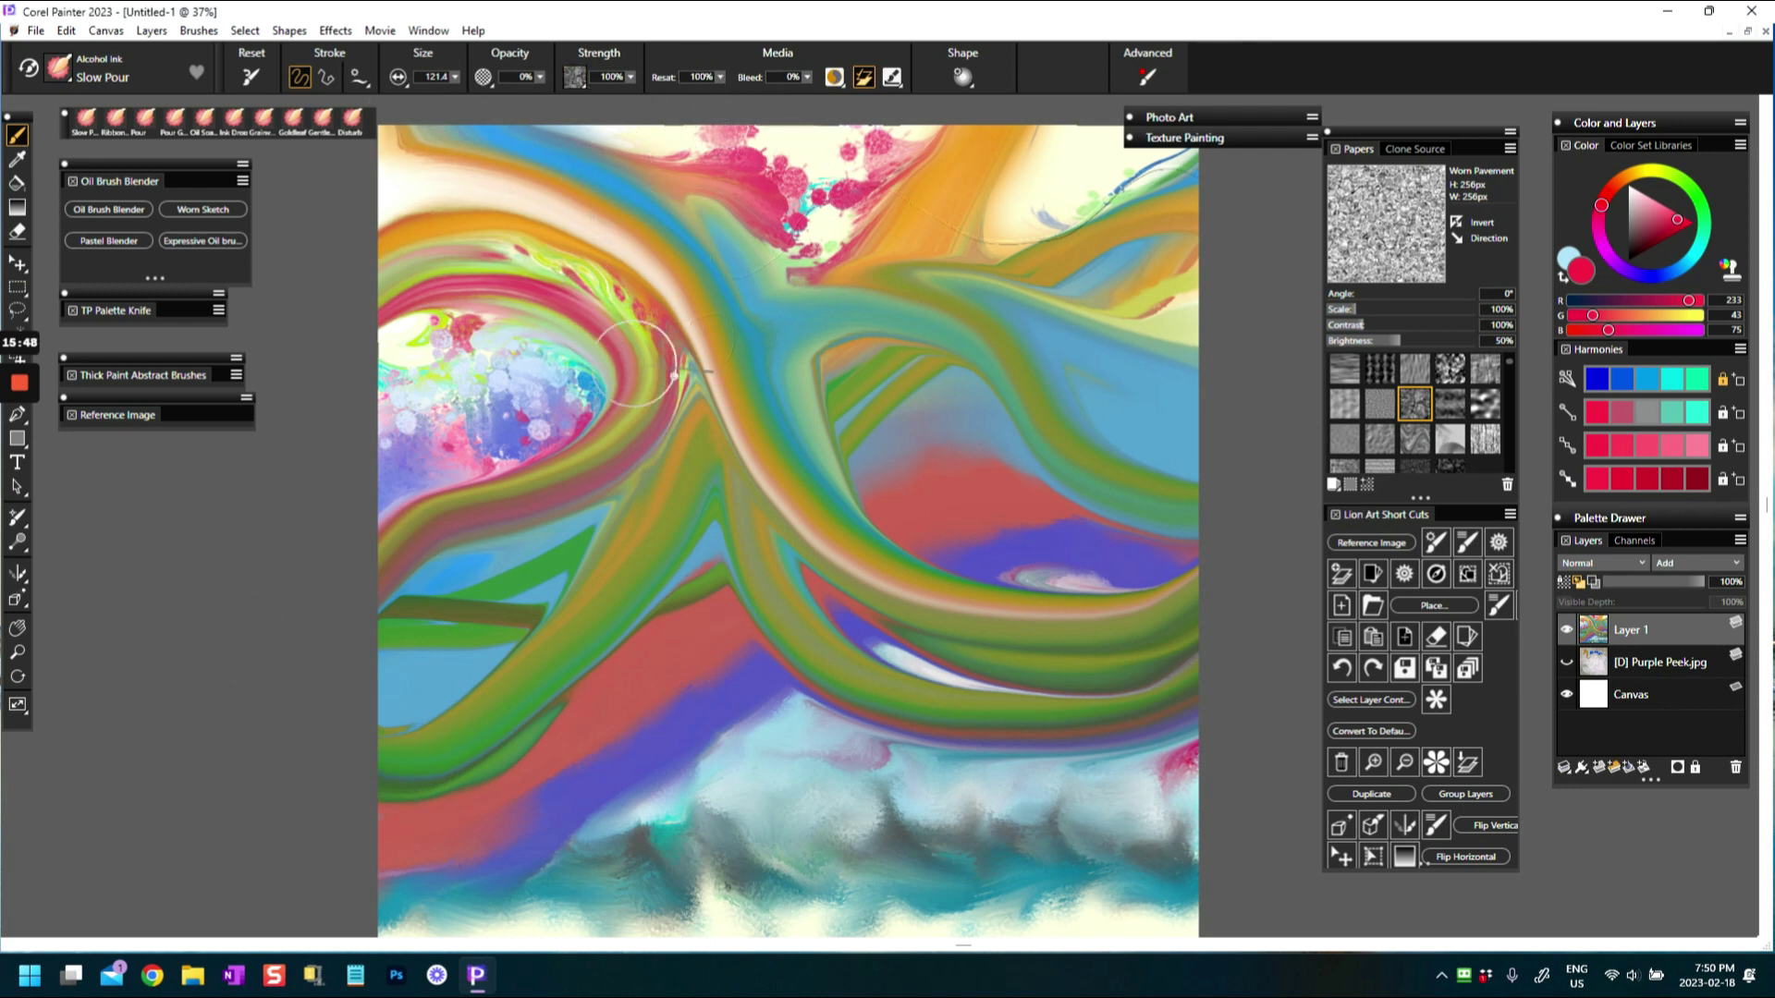
mouse_move(980, 282)
left_mouse_down()
mouse_move(925, 255)
mouse_move(1183, 257)
left_mouse_up()
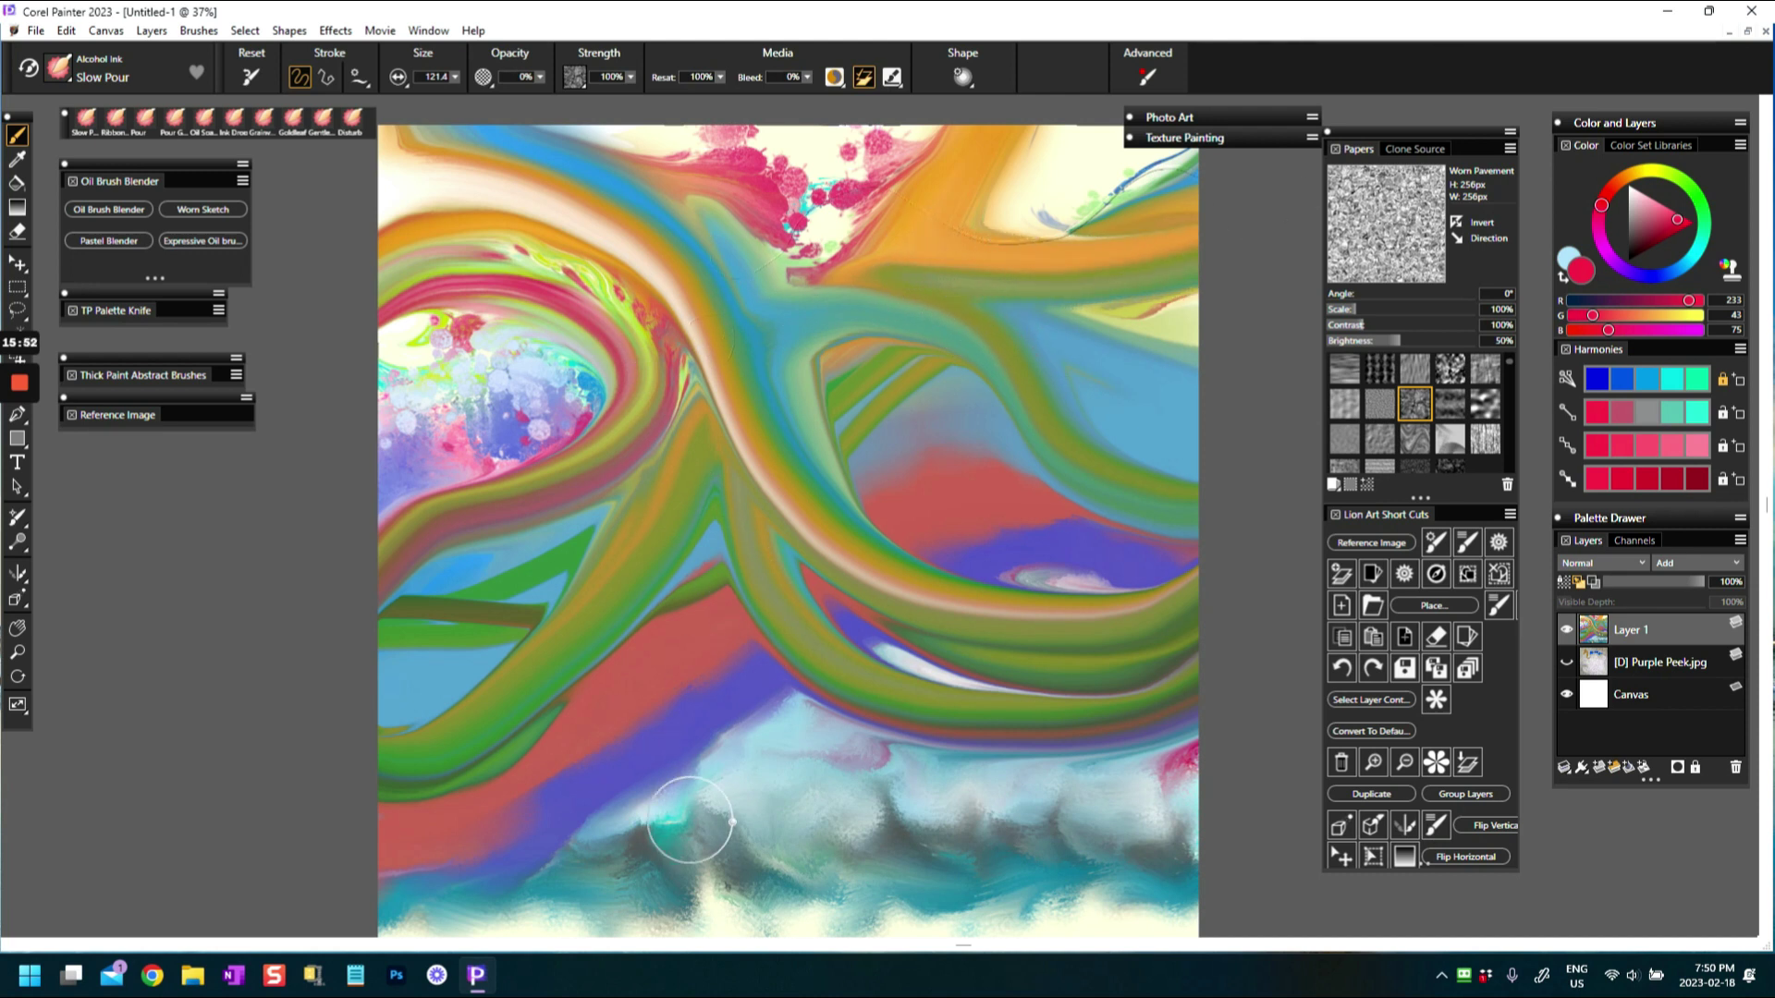
left_click_drag(610, 813, 324, 920)
mouse_move(624, 737)
left_mouse_down()
mouse_move(434, 851)
mouse_move(277, 888)
left_mouse_up()
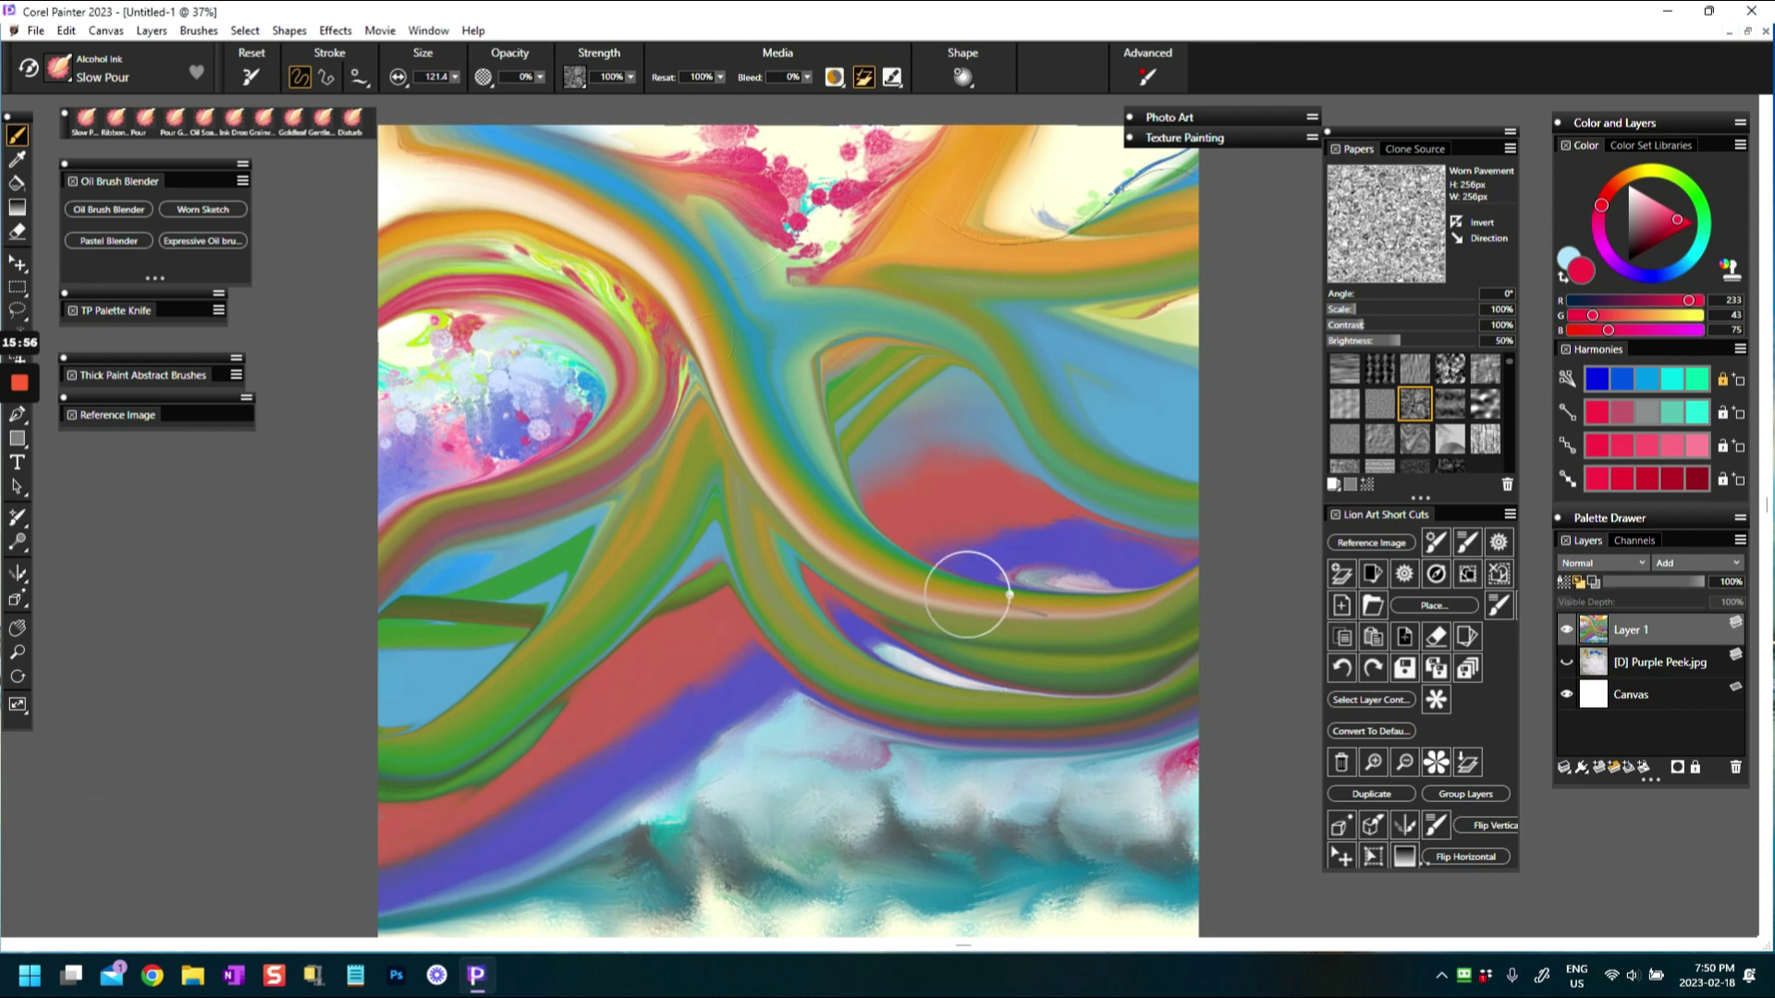
Pull the green arch right of centre down to the canvas edge and add a long off-white (RGB 244, 232, 218) stroke from the upper left
left_click_drag(869, 407, 892, 436)
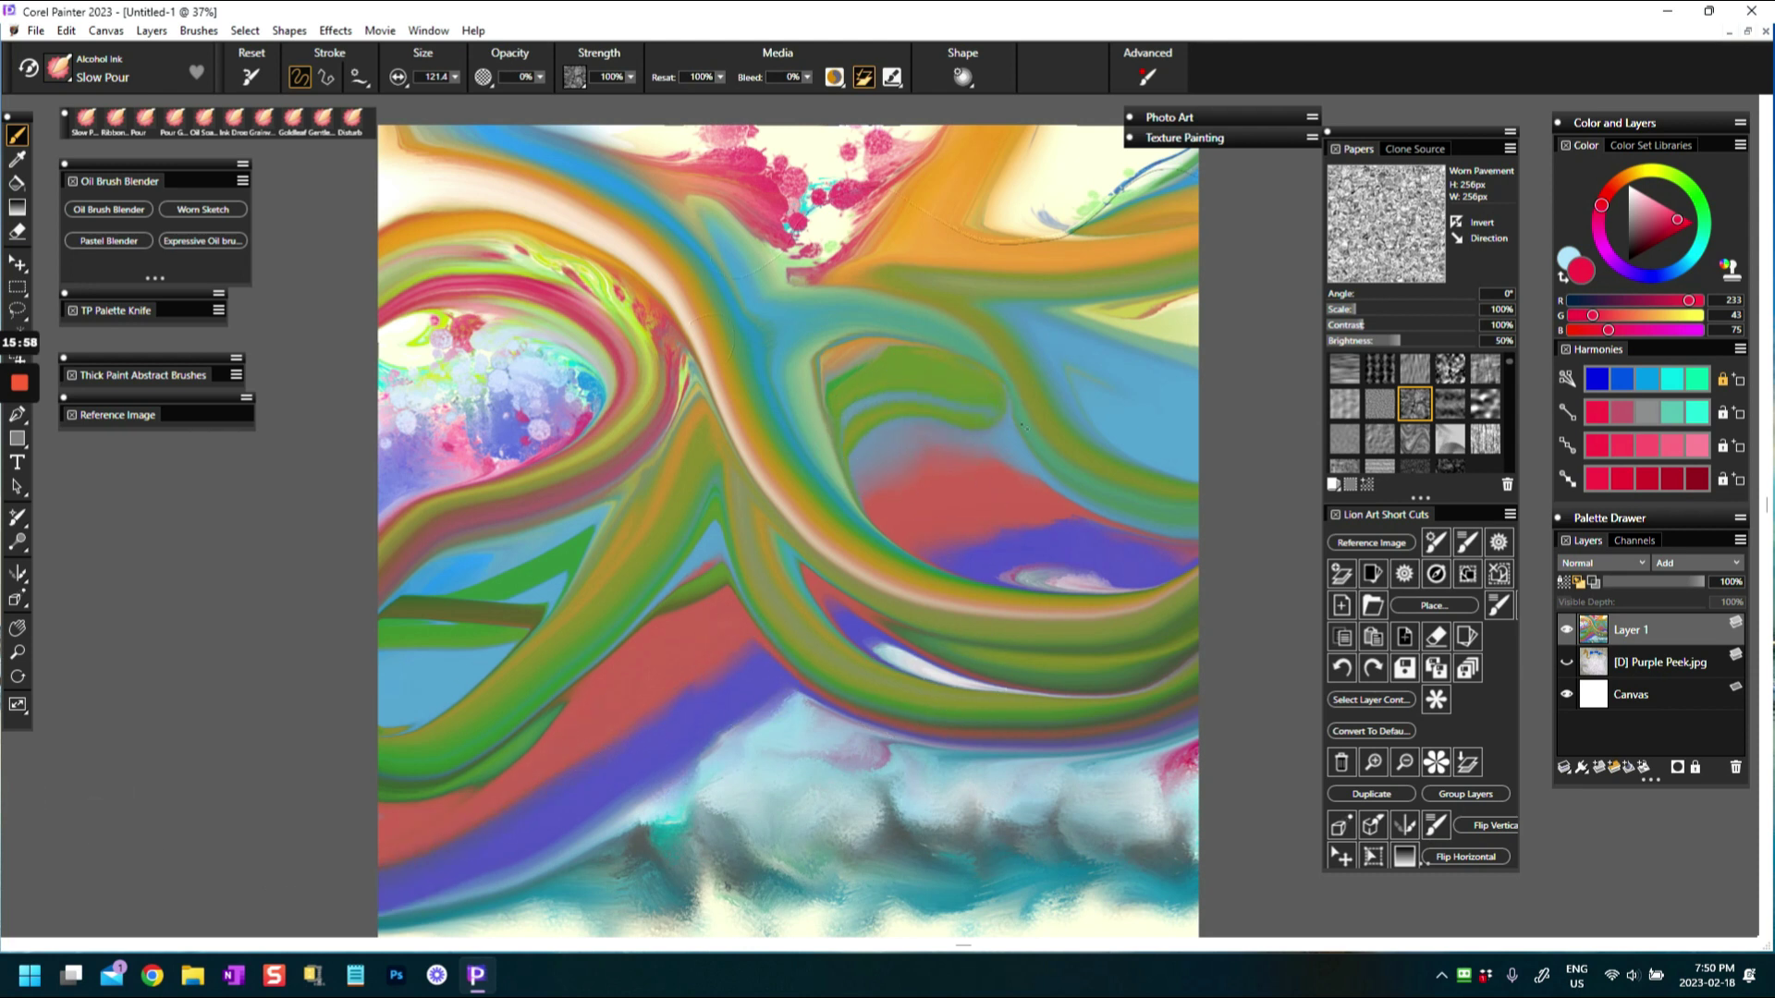
mouse_move(1023, 425)
left_mouse_down()
mouse_move(1121, 538)
mouse_move(1192, 582)
left_mouse_up()
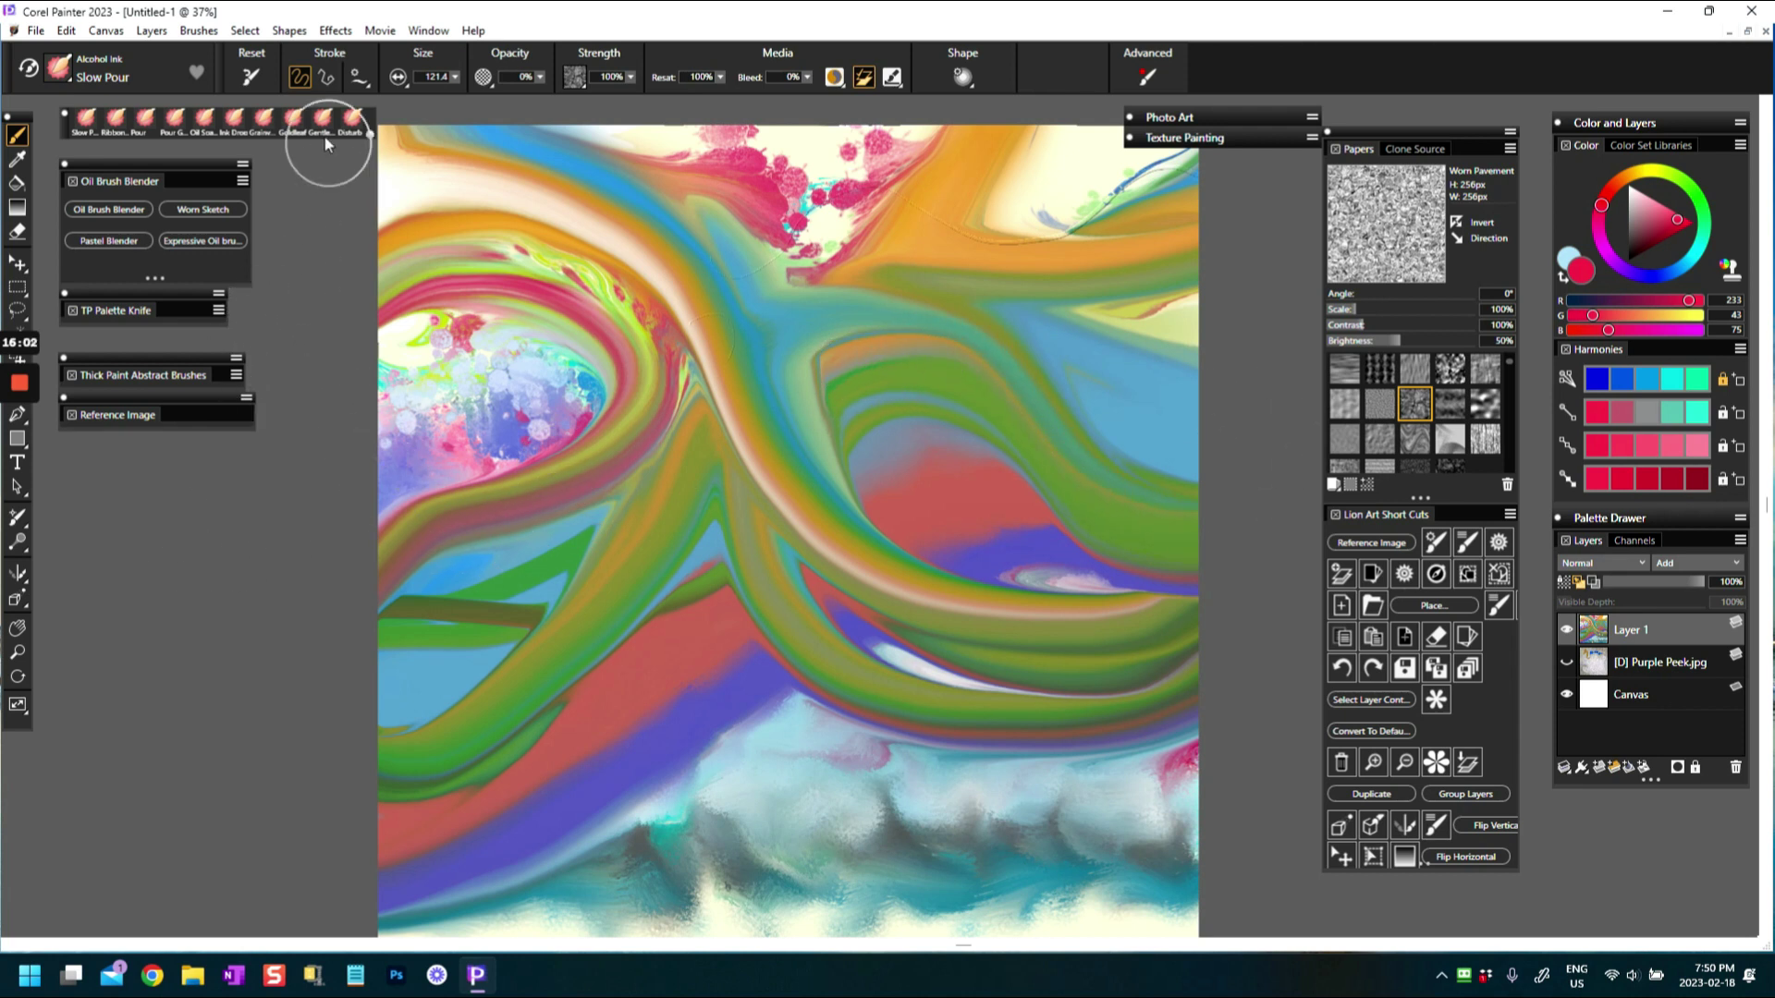
left_click(450, 189, "alt")
mouse_move(450, 188)
left_mouse_down()
mouse_move(594, 223)
mouse_move(870, 501)
mouse_move(1011, 566)
mouse_move(1194, 587)
left_mouse_up()
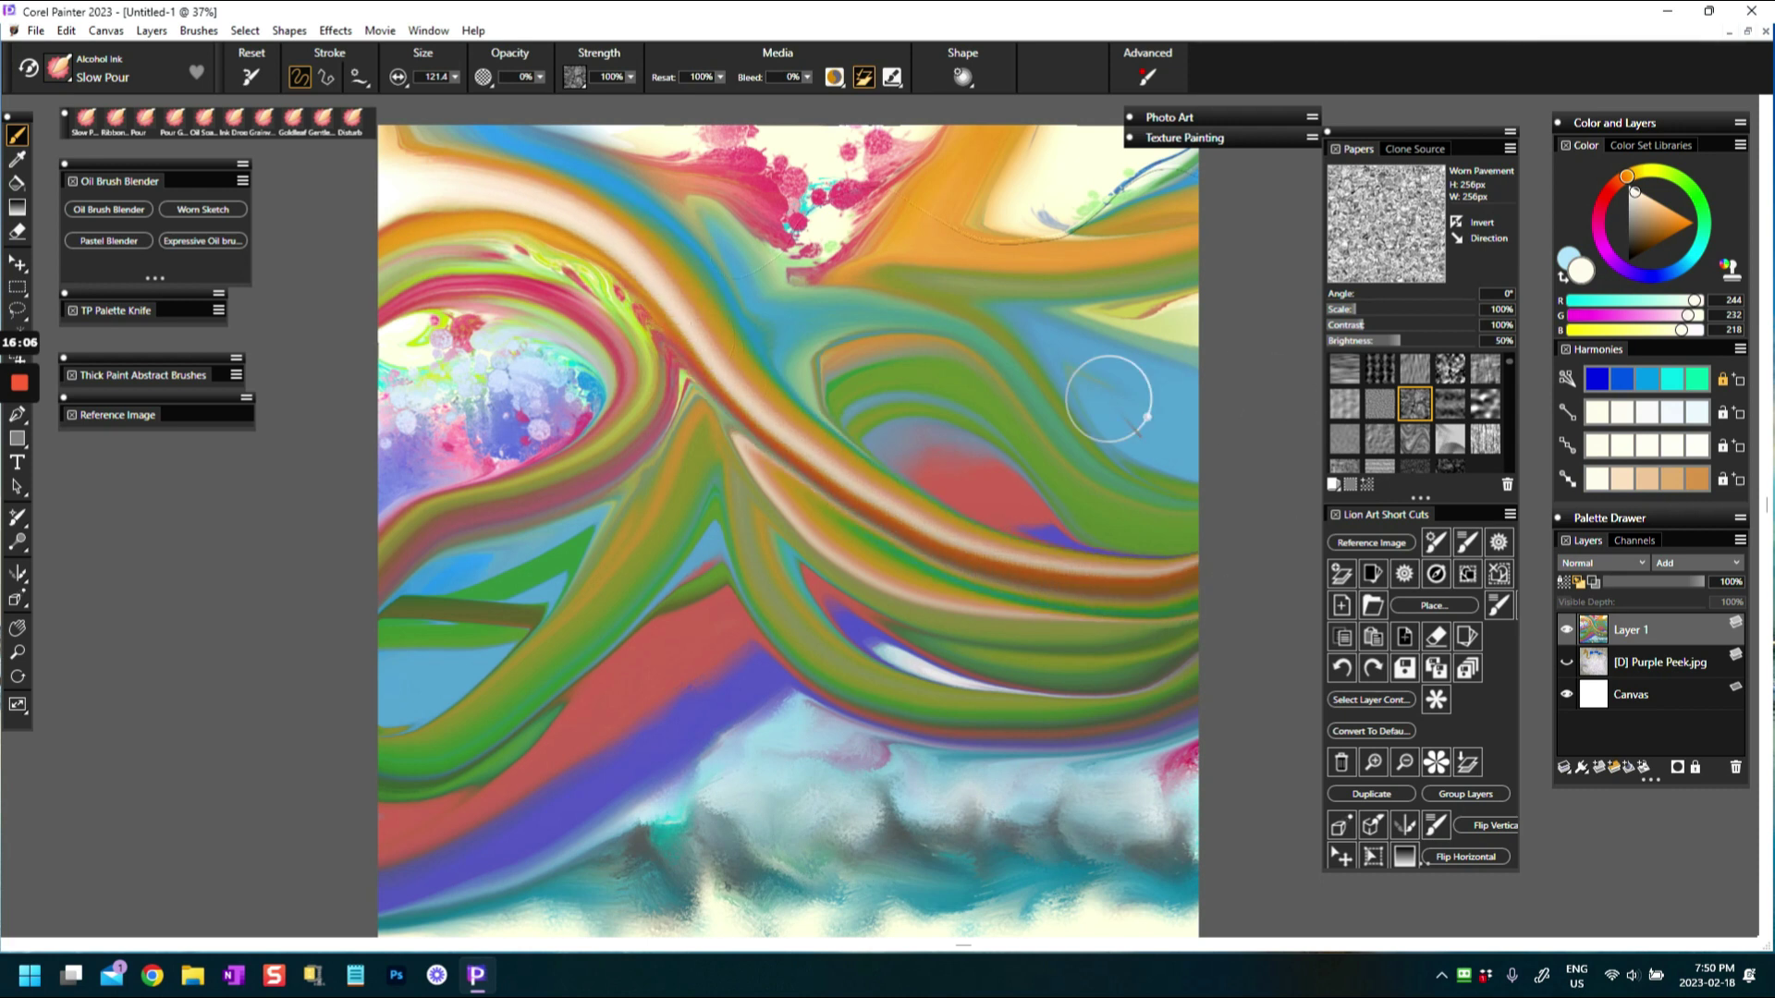
Splatter blue (RGB 57, 57, 245) marks across the middle of the canvas with the Splat brush, using a Wet Fringe of 10% for the last ones
left_click(69, 75)
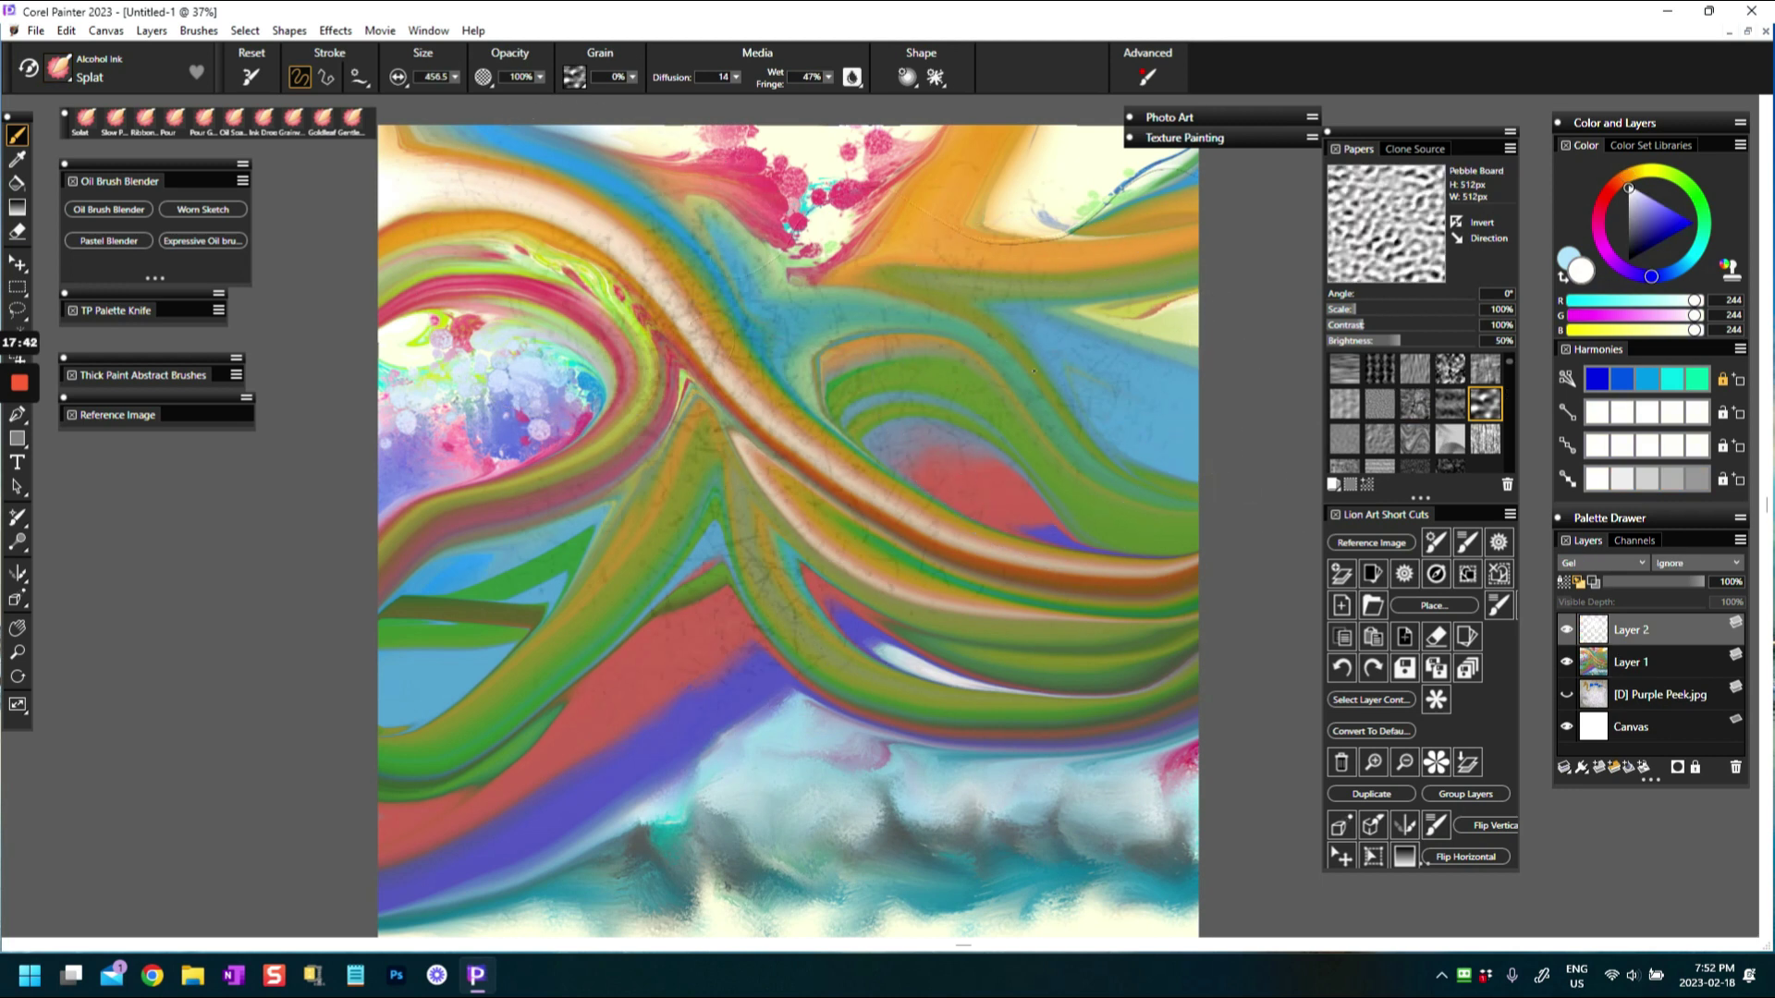
left_click_drag(1656, 246, 1676, 216)
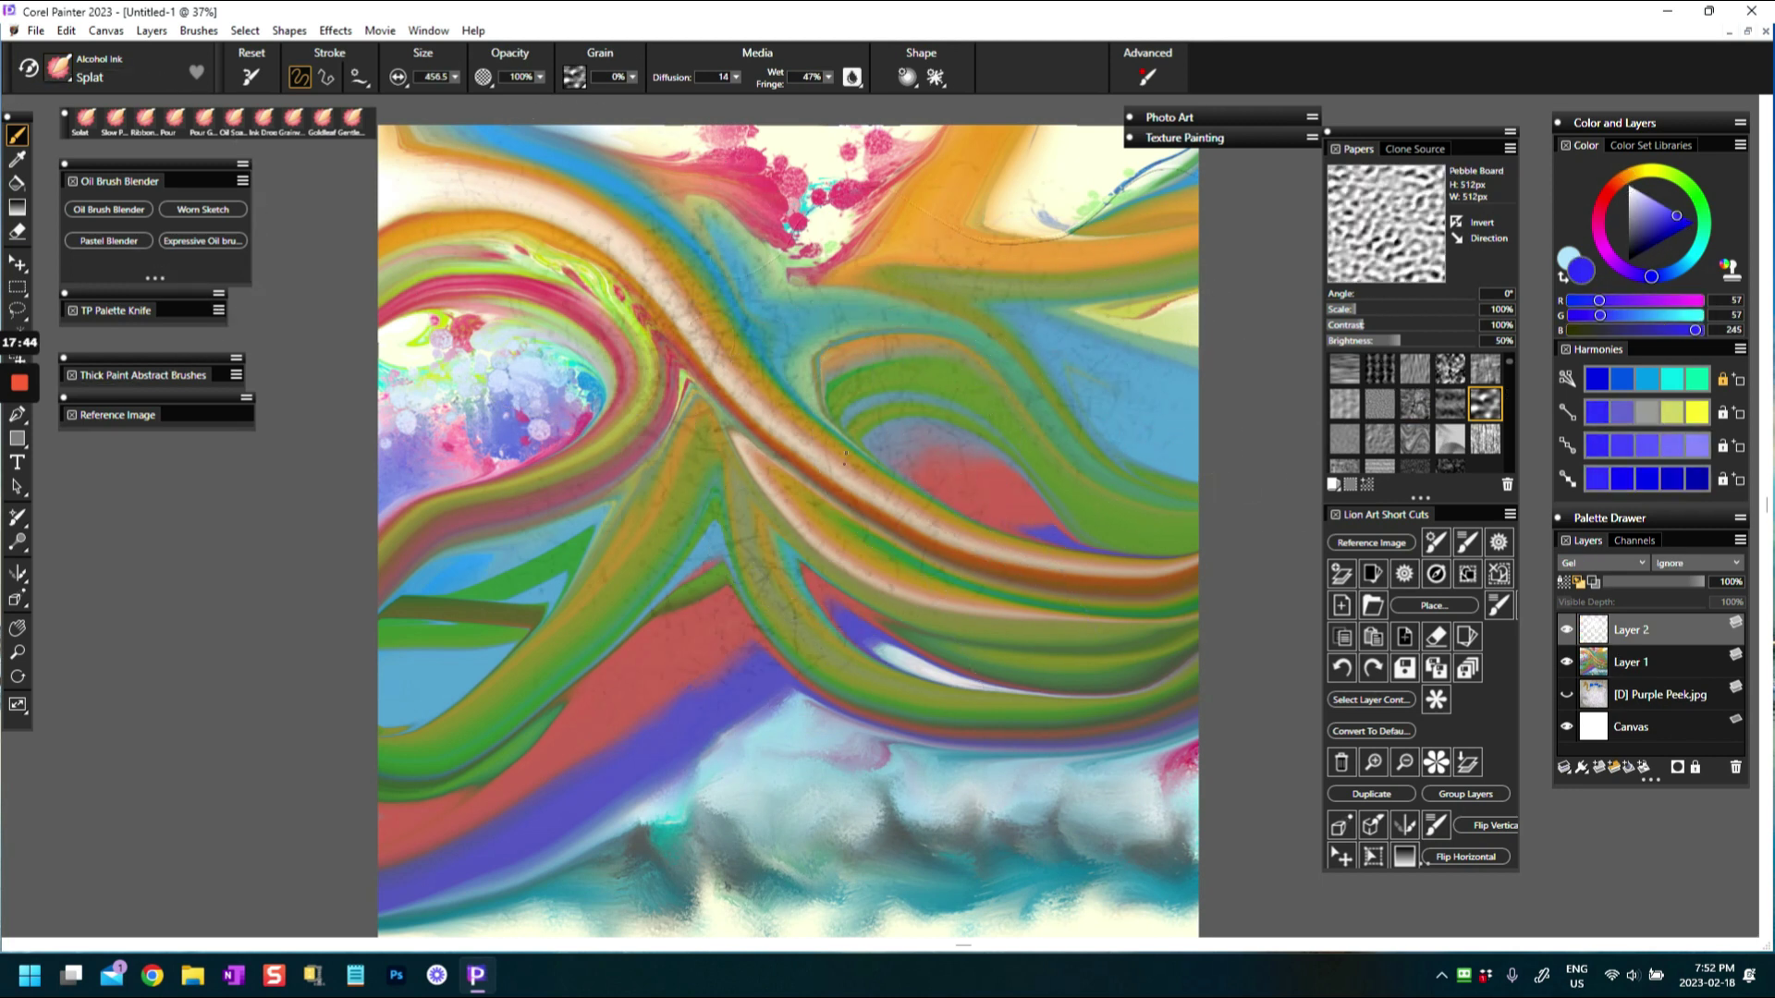
mouse_move(860, 407)
left_mouse_down()
mouse_move(541, 535)
mouse_move(564, 471)
left_mouse_up()
left_click_drag(1050, 463, 1091, 398)
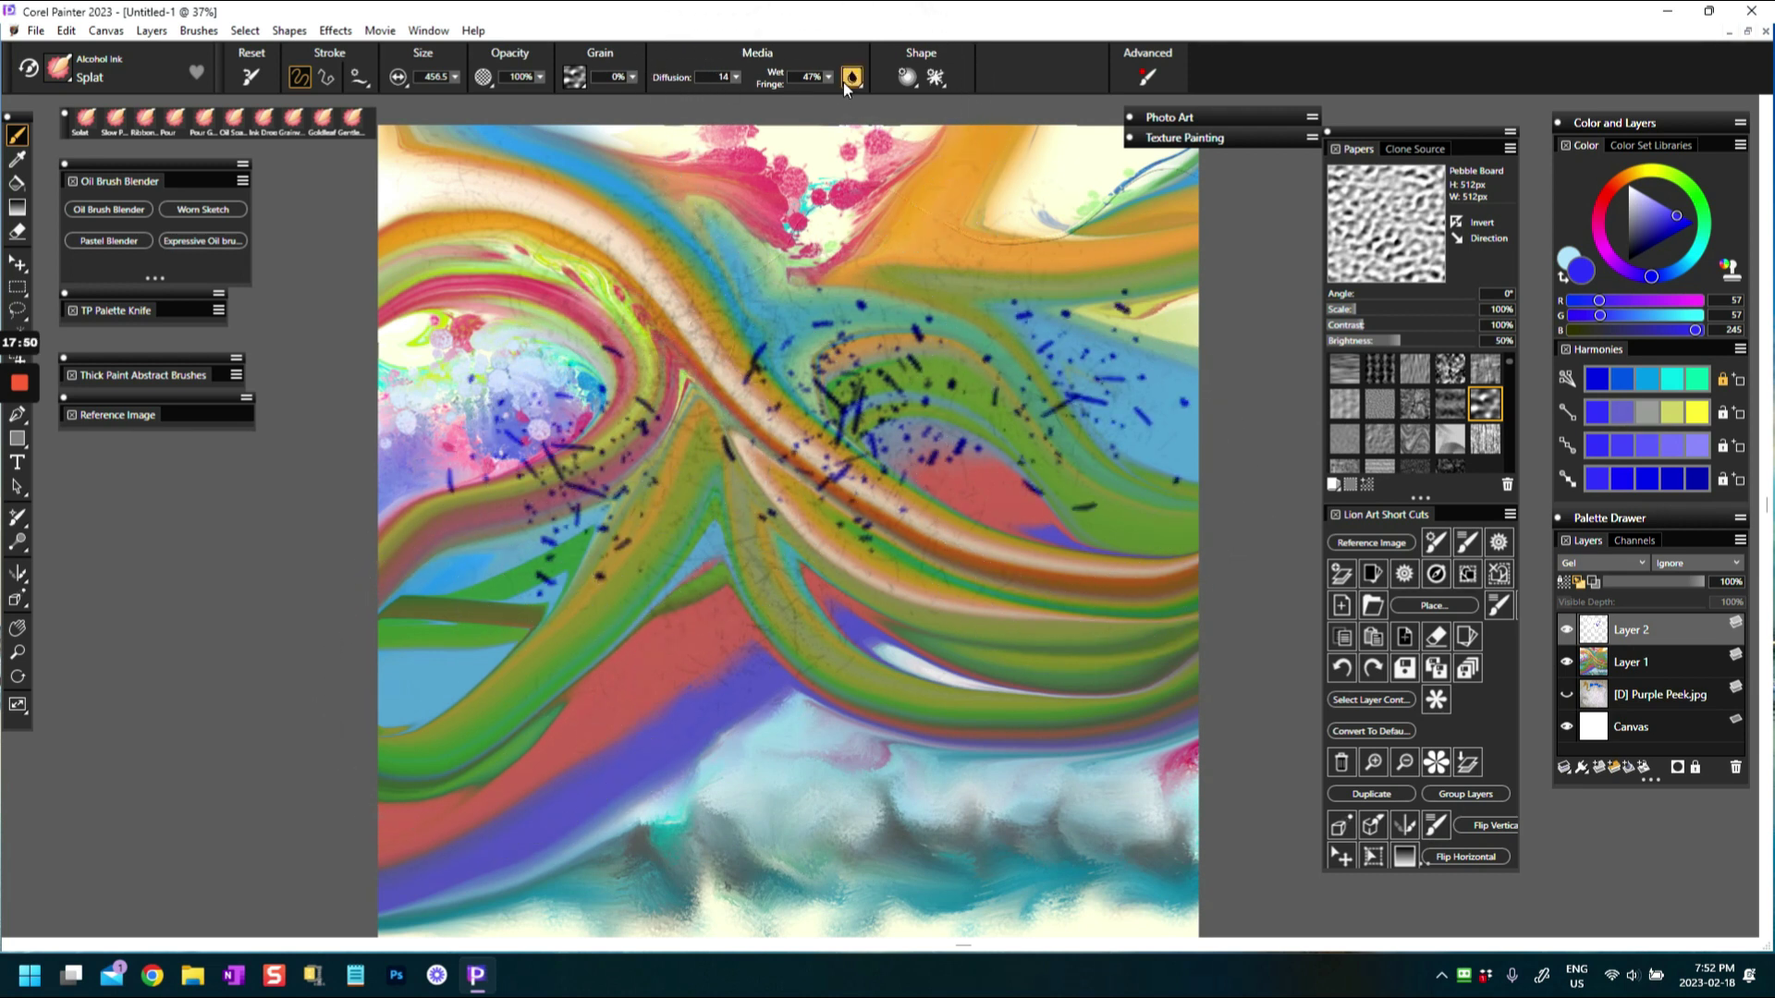
left_click_drag(828, 80, 826, 85)
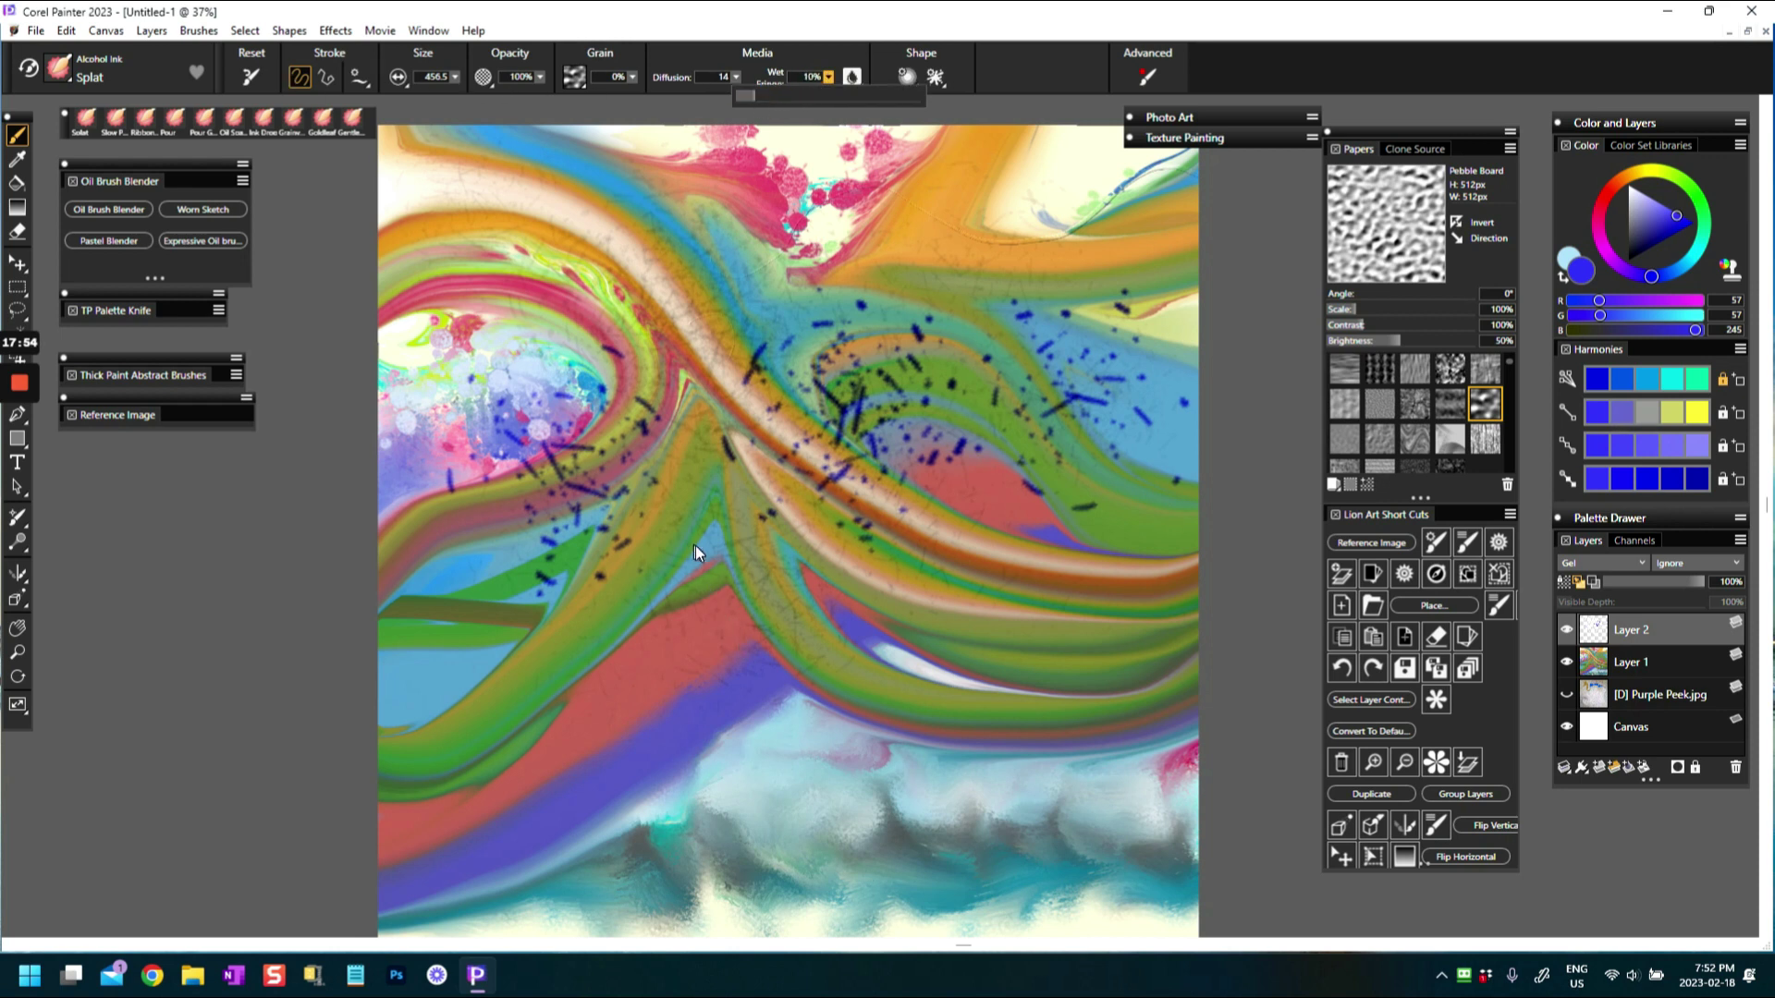
left_click(621, 544)
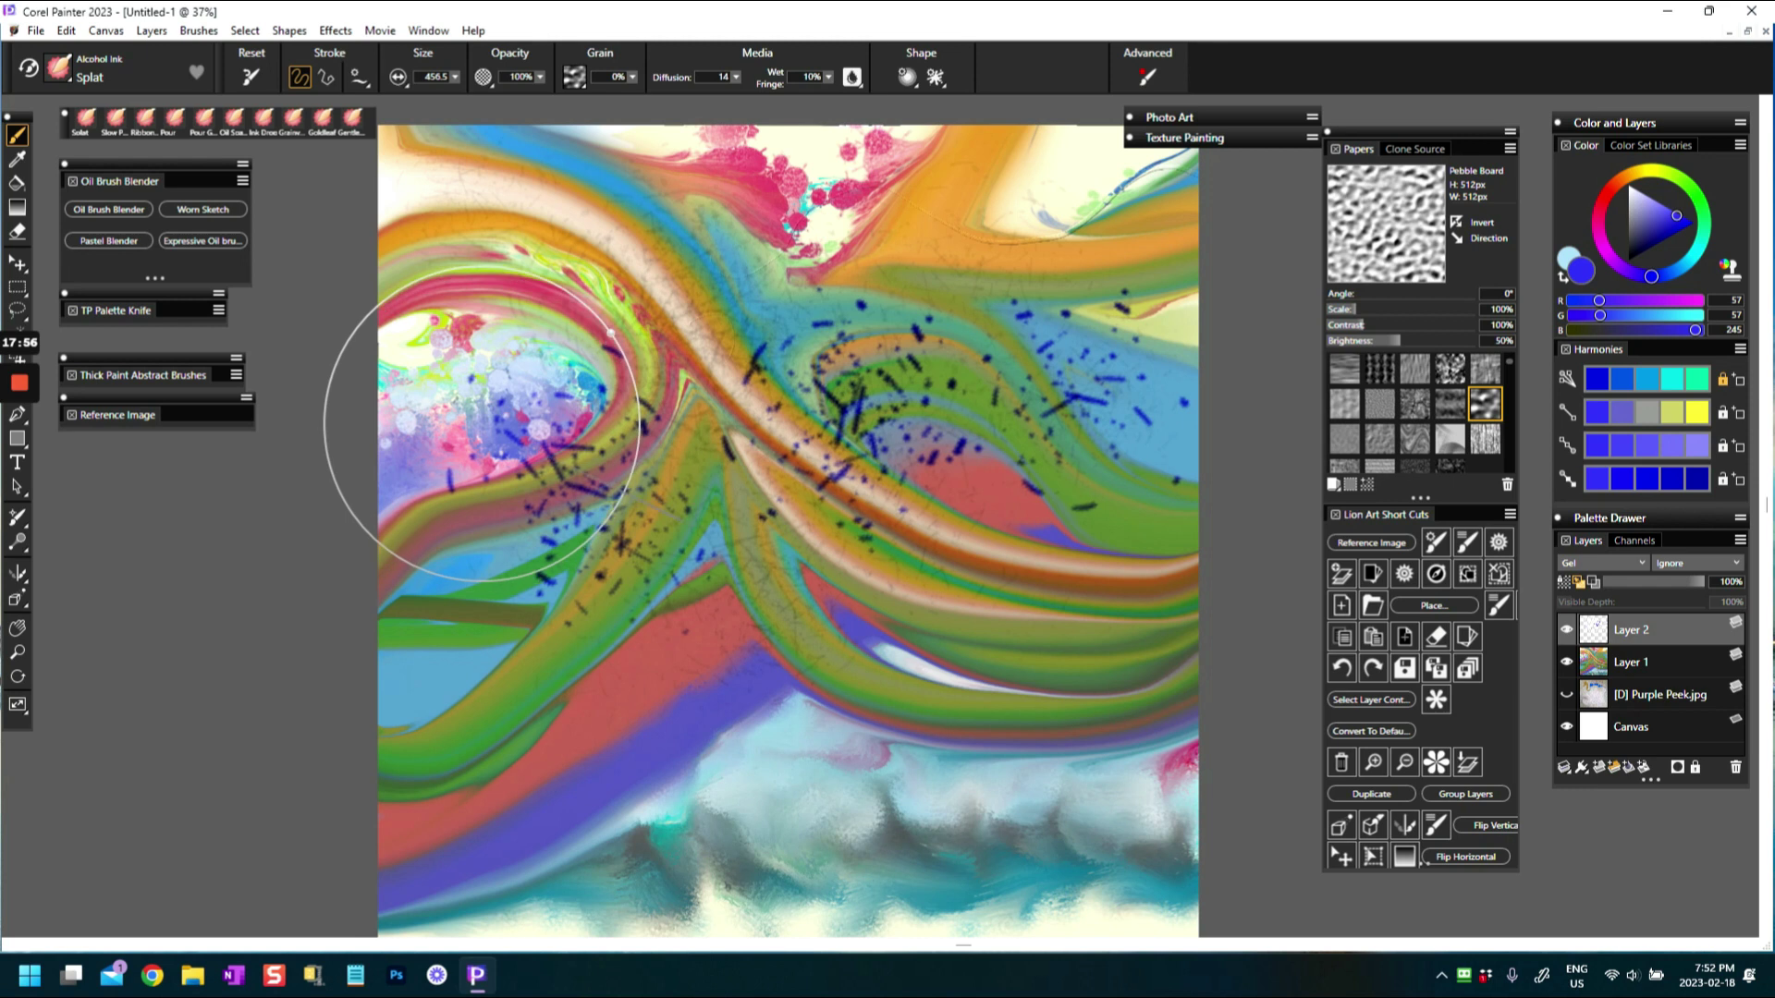
Choose light blue (RGB 41, 161, 223), set Diffusion to 6 and splatter over the green arch and the spattered oval
left_click(1629, 193)
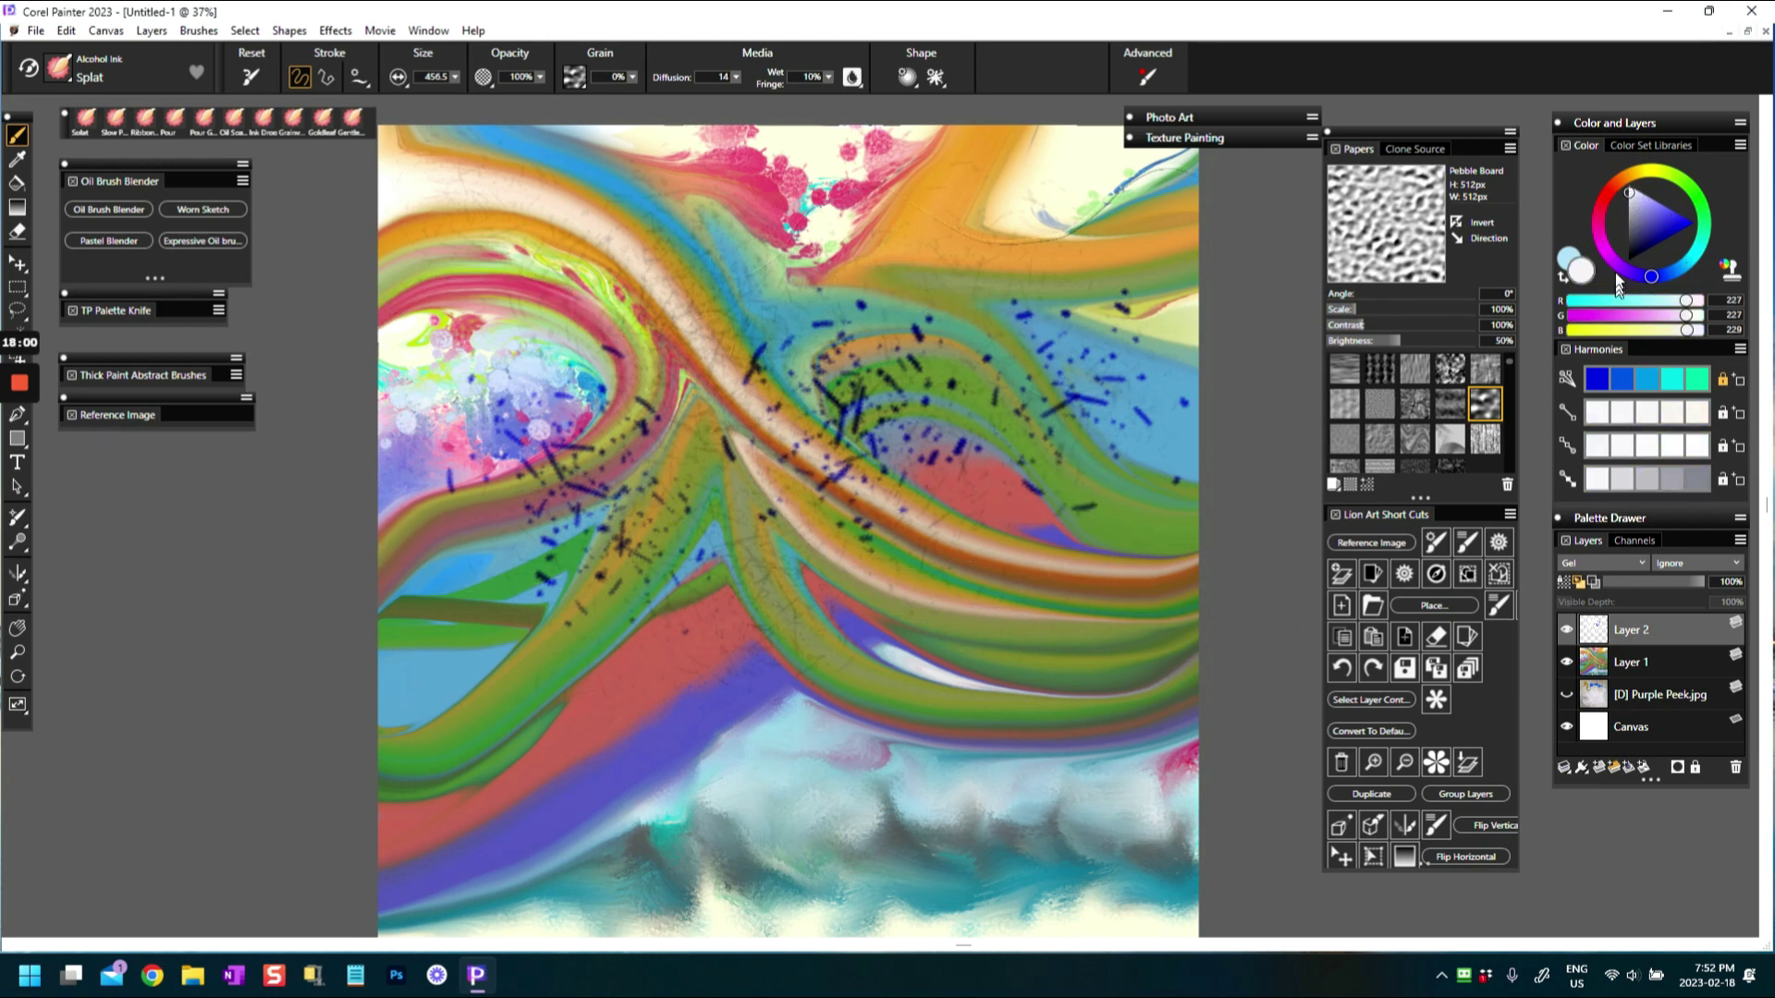
left_click(1562, 280)
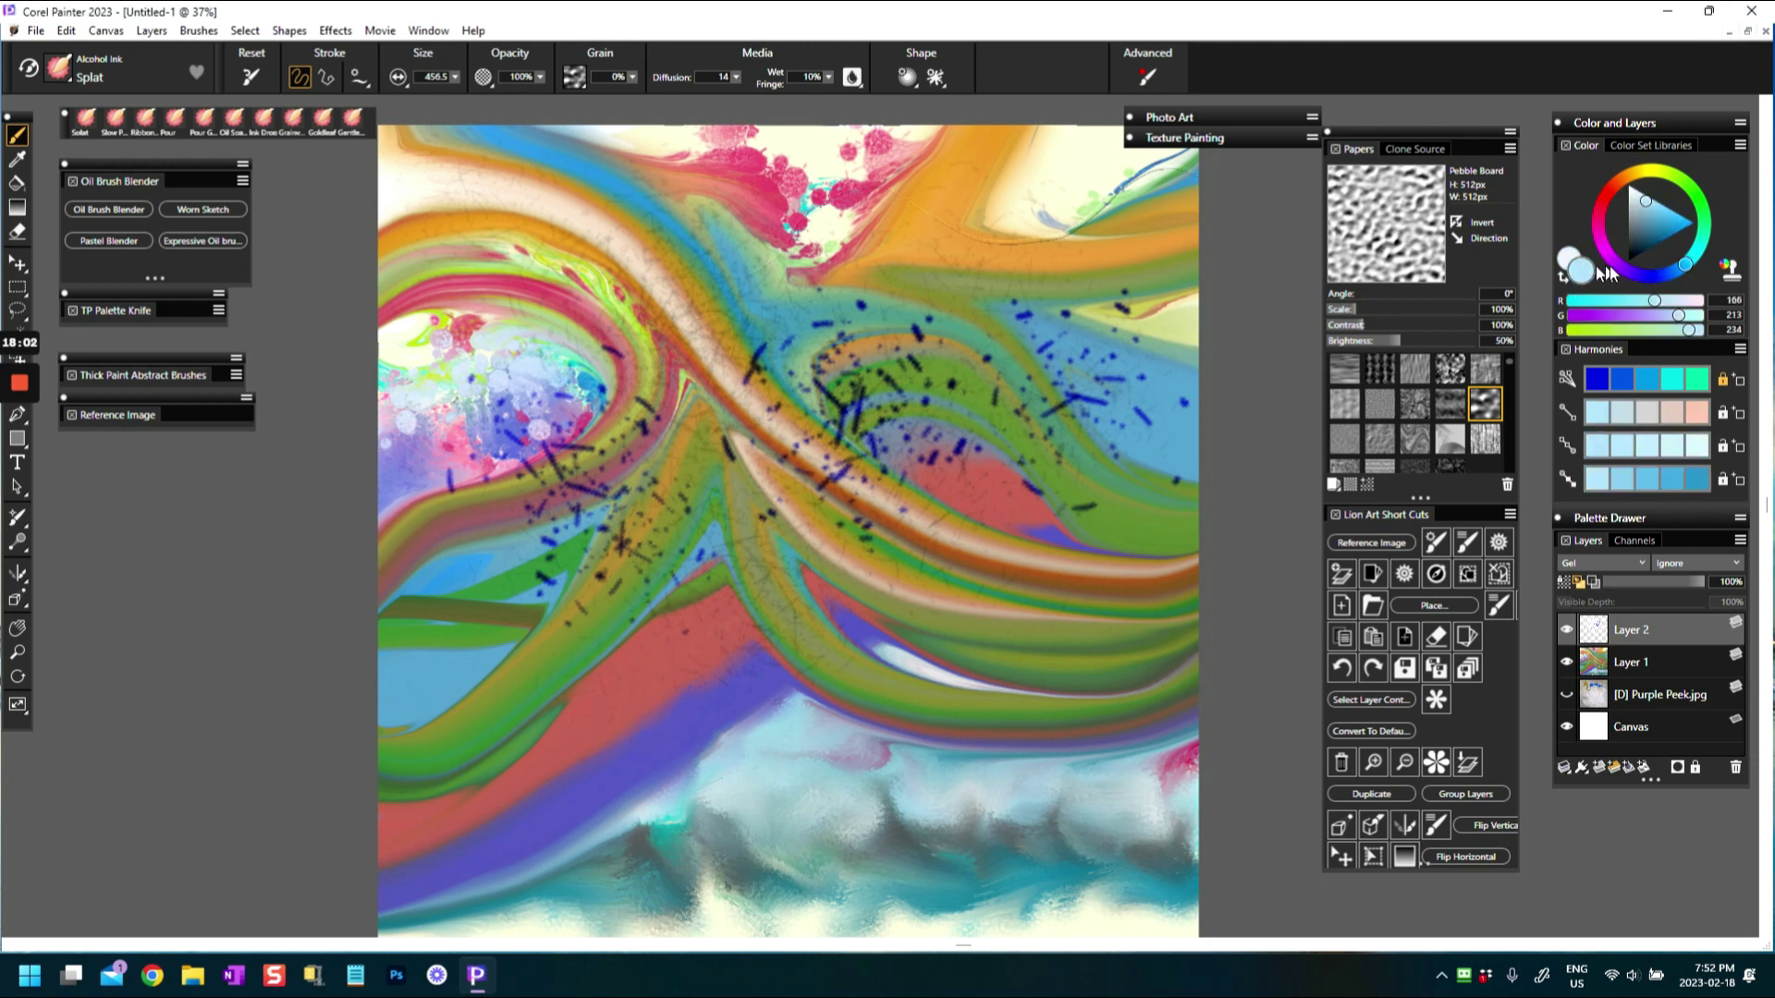
left_click(1675, 221)
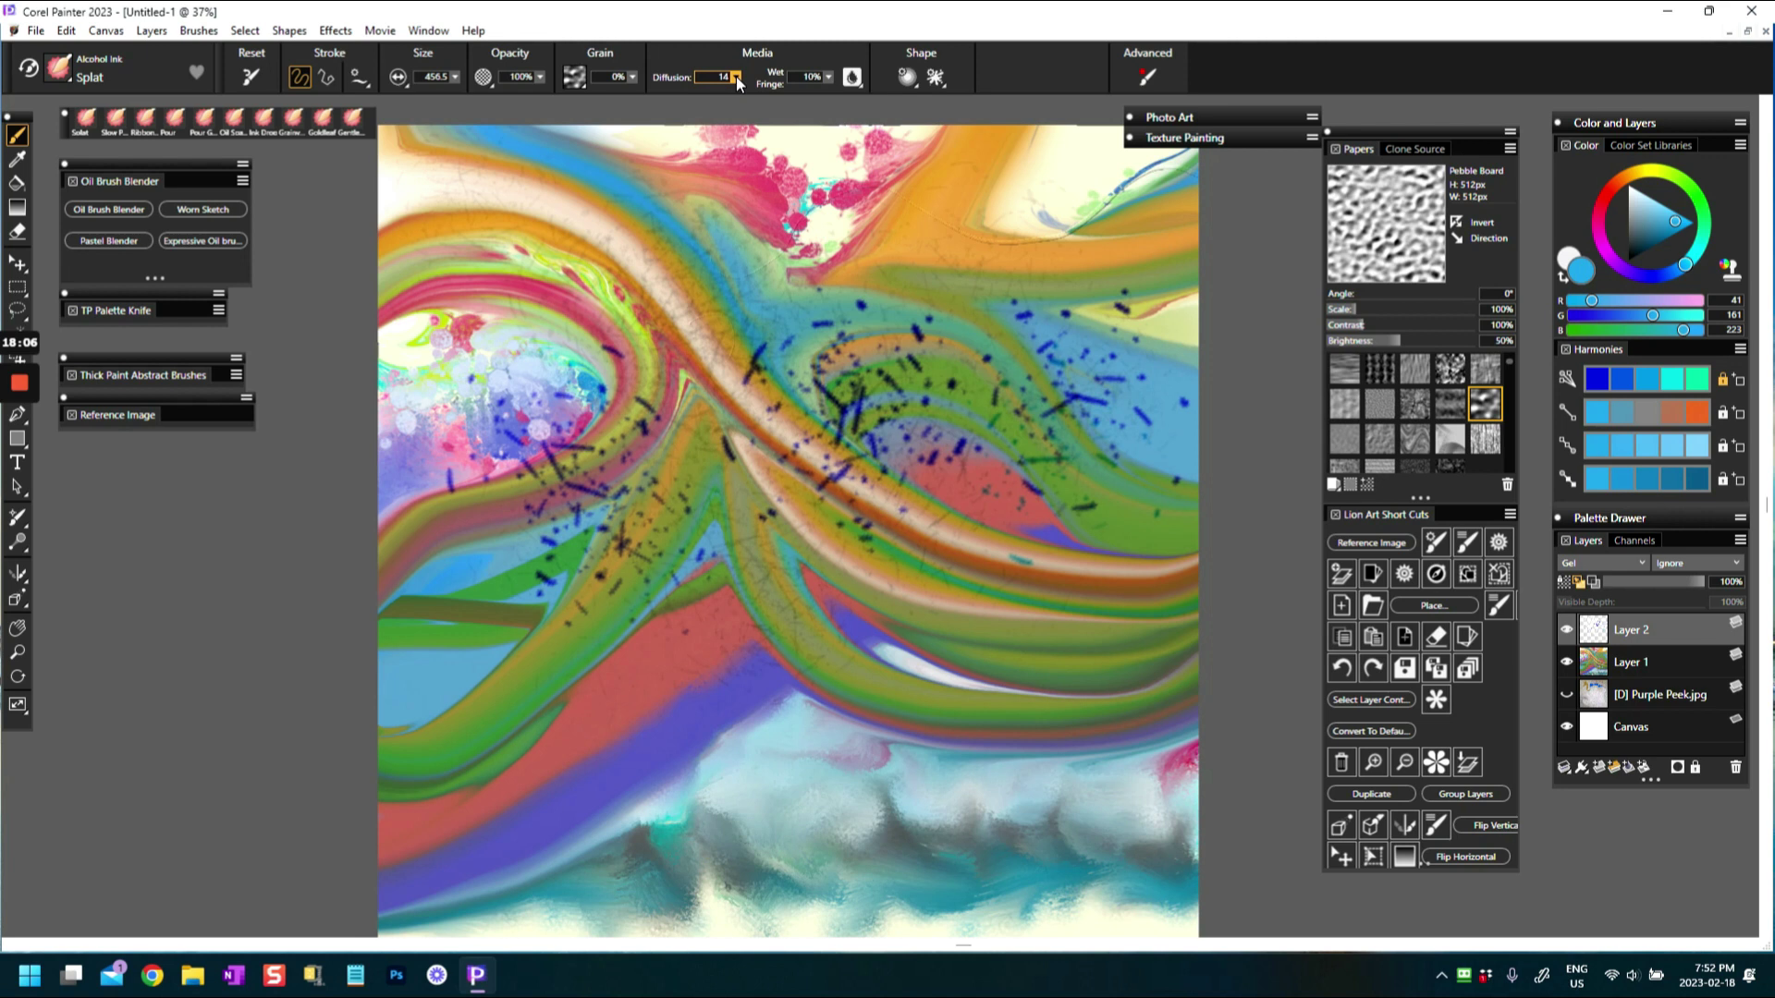
left_click_drag(736, 77, 739, 100)
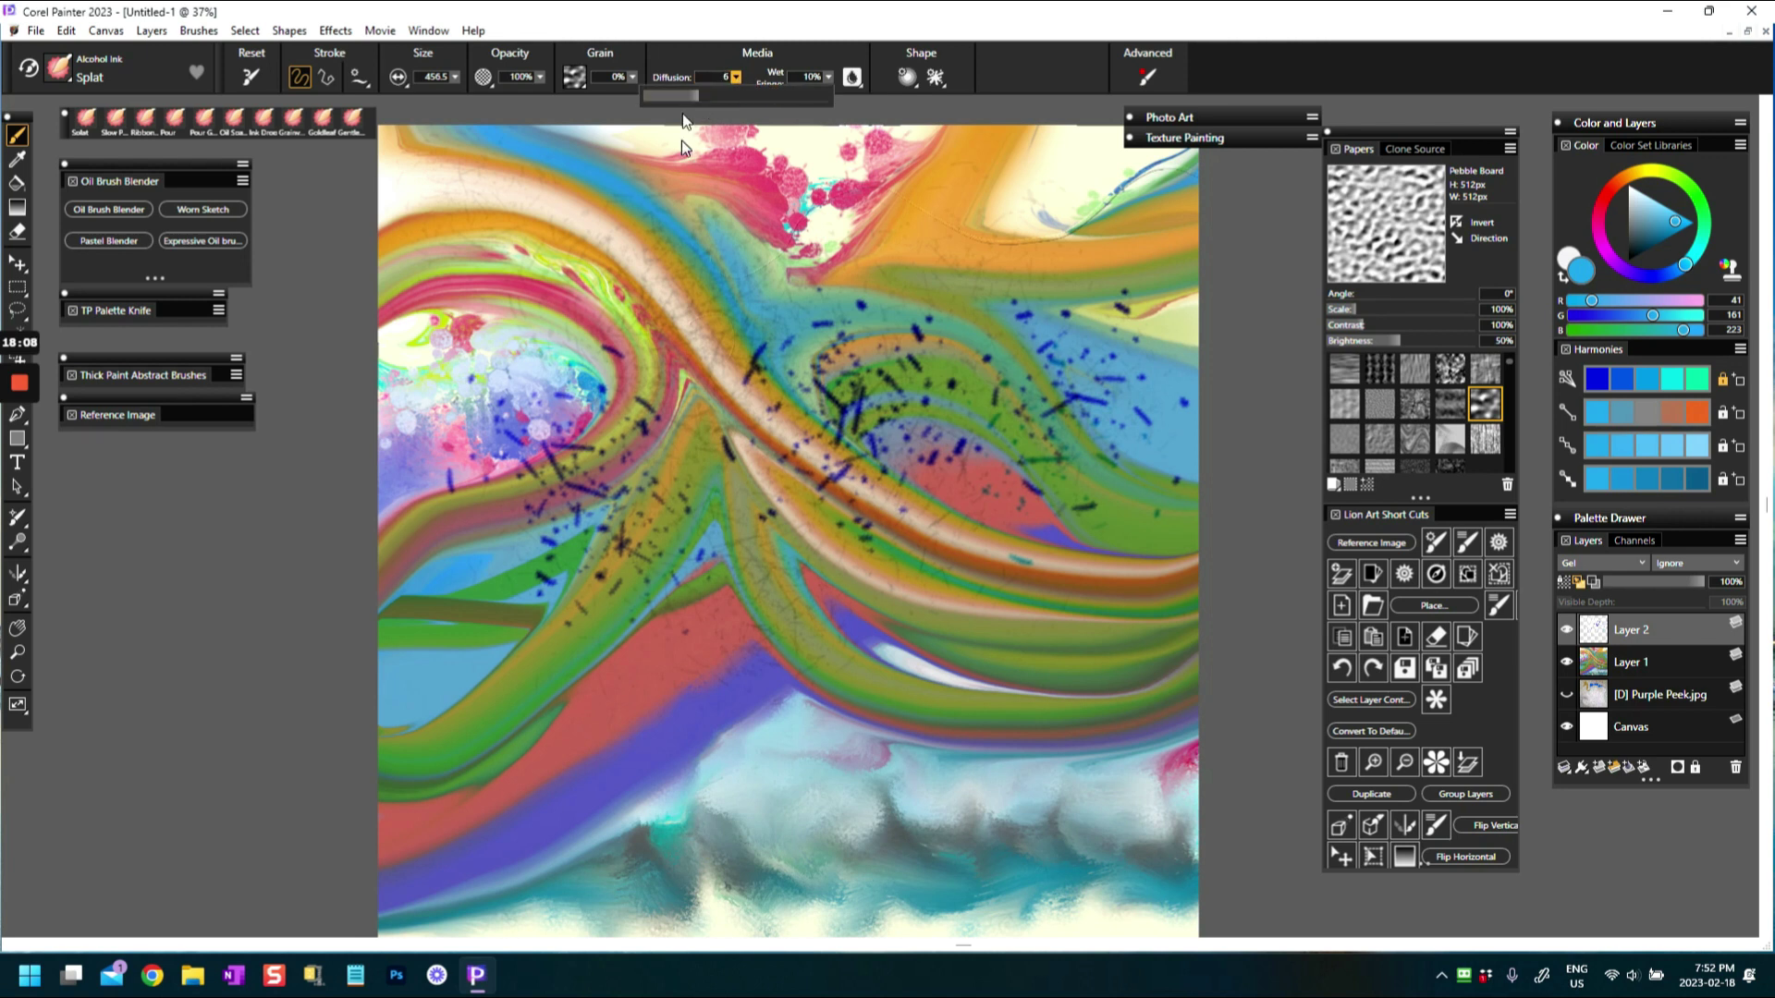
left_click(998, 362)
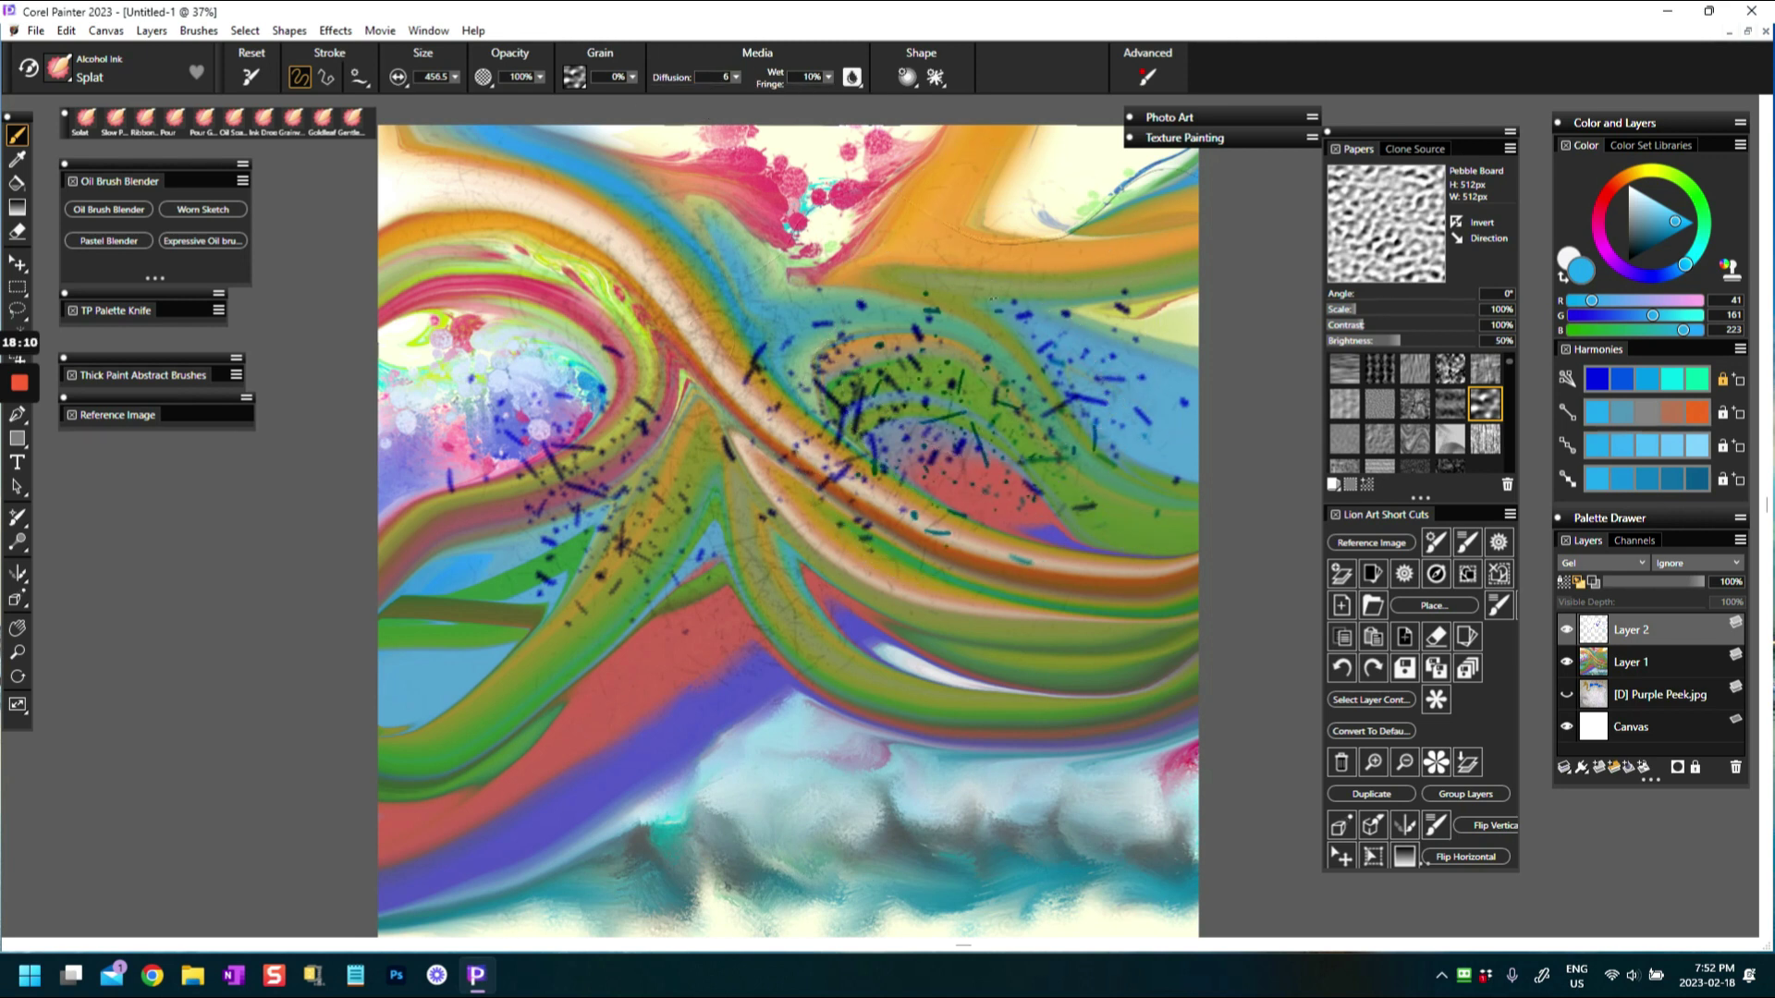
left_click(472, 434)
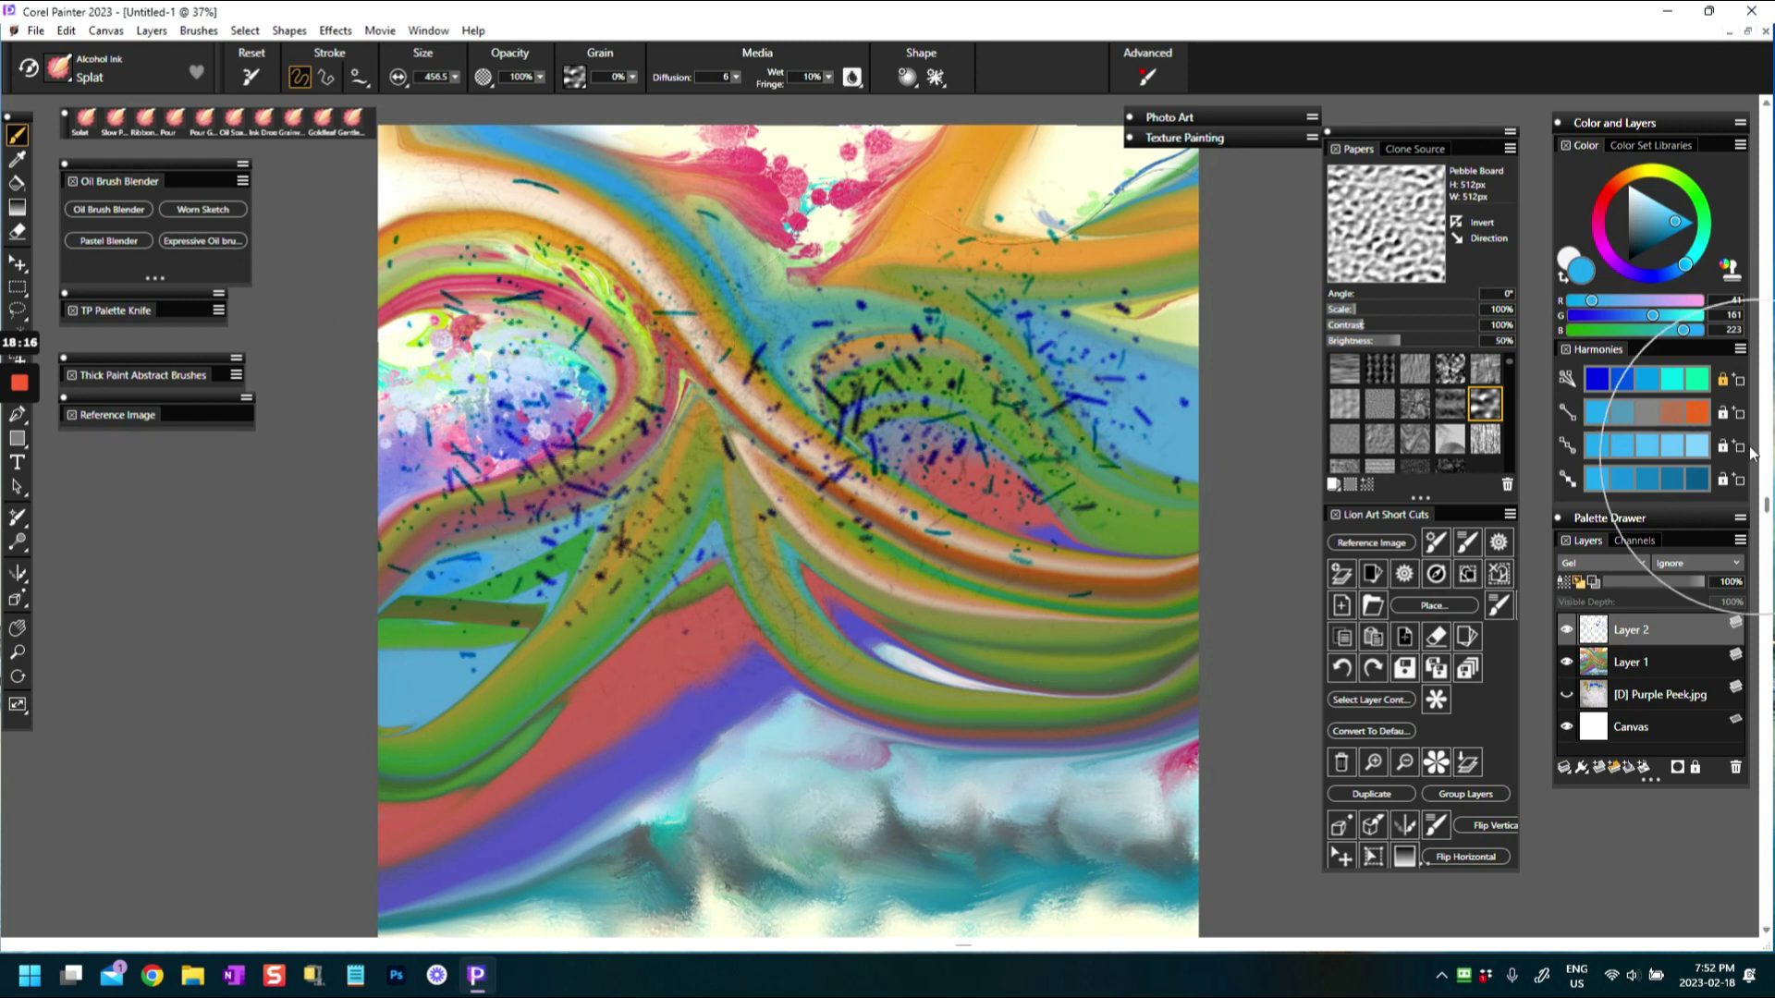
Choose orange (RGB 224, 104, 40) from the harmonies and splatter it over the central ribbons and the spattered oval
left_click(1699, 412)
left_click(872, 515)
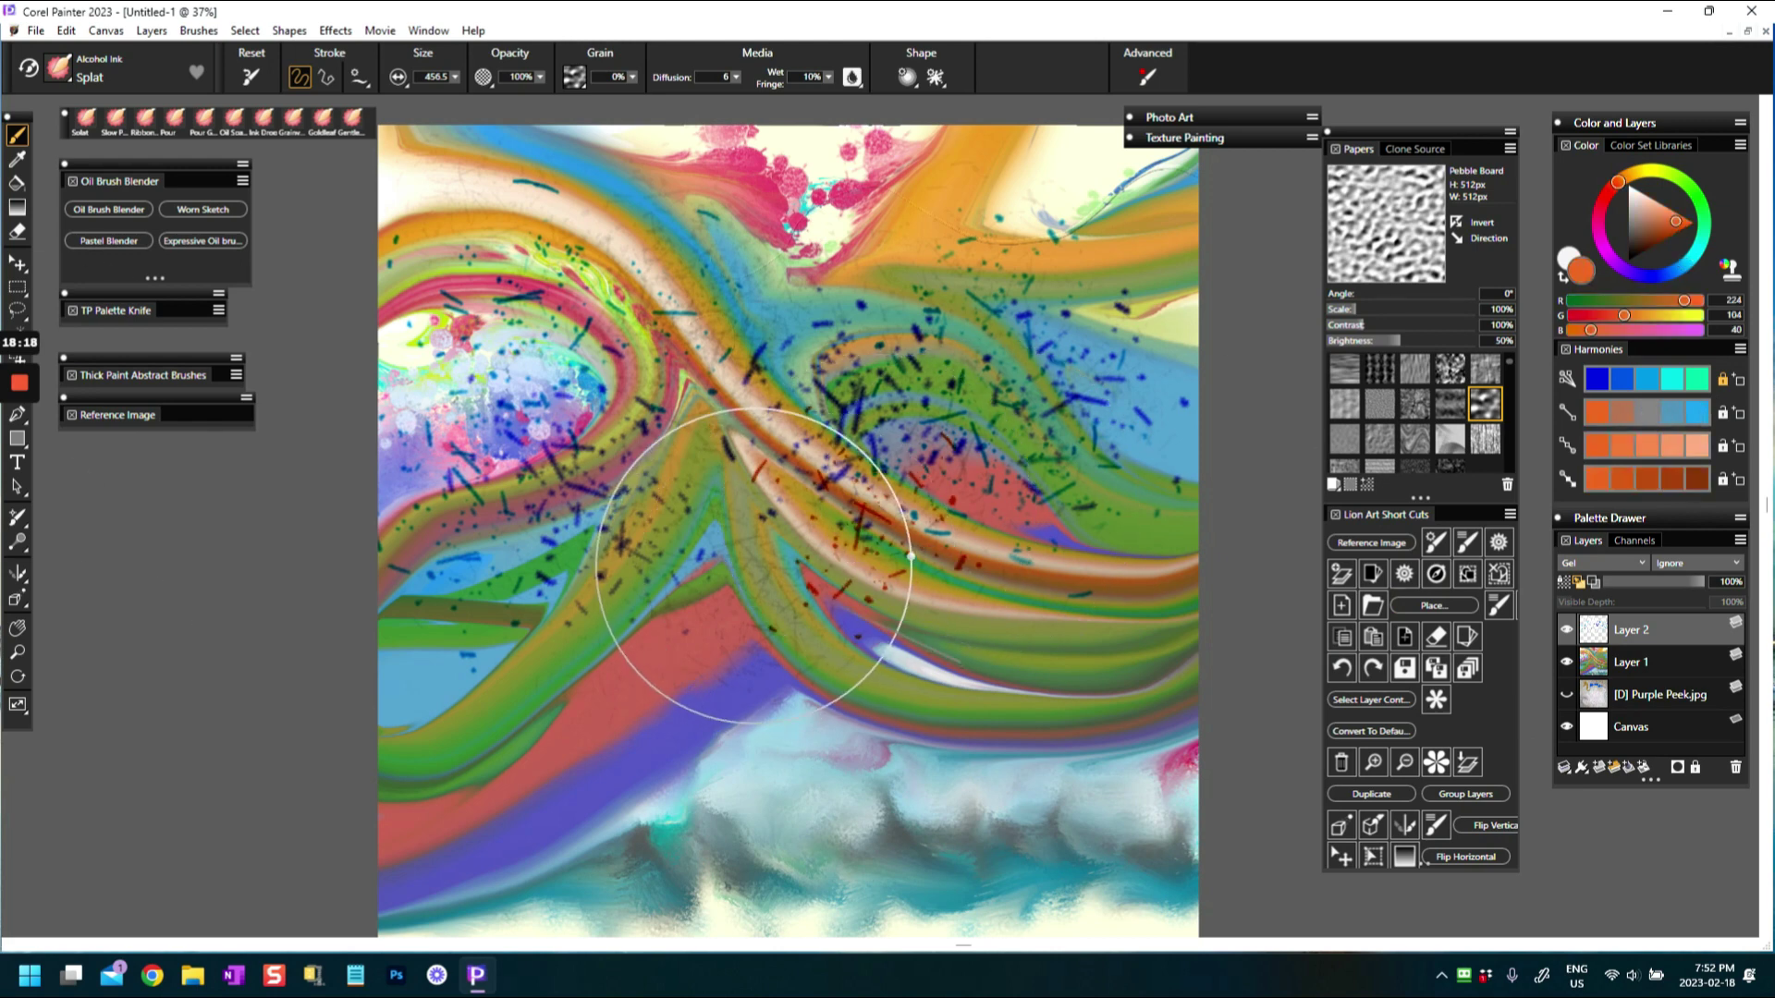
left_click(499, 435)
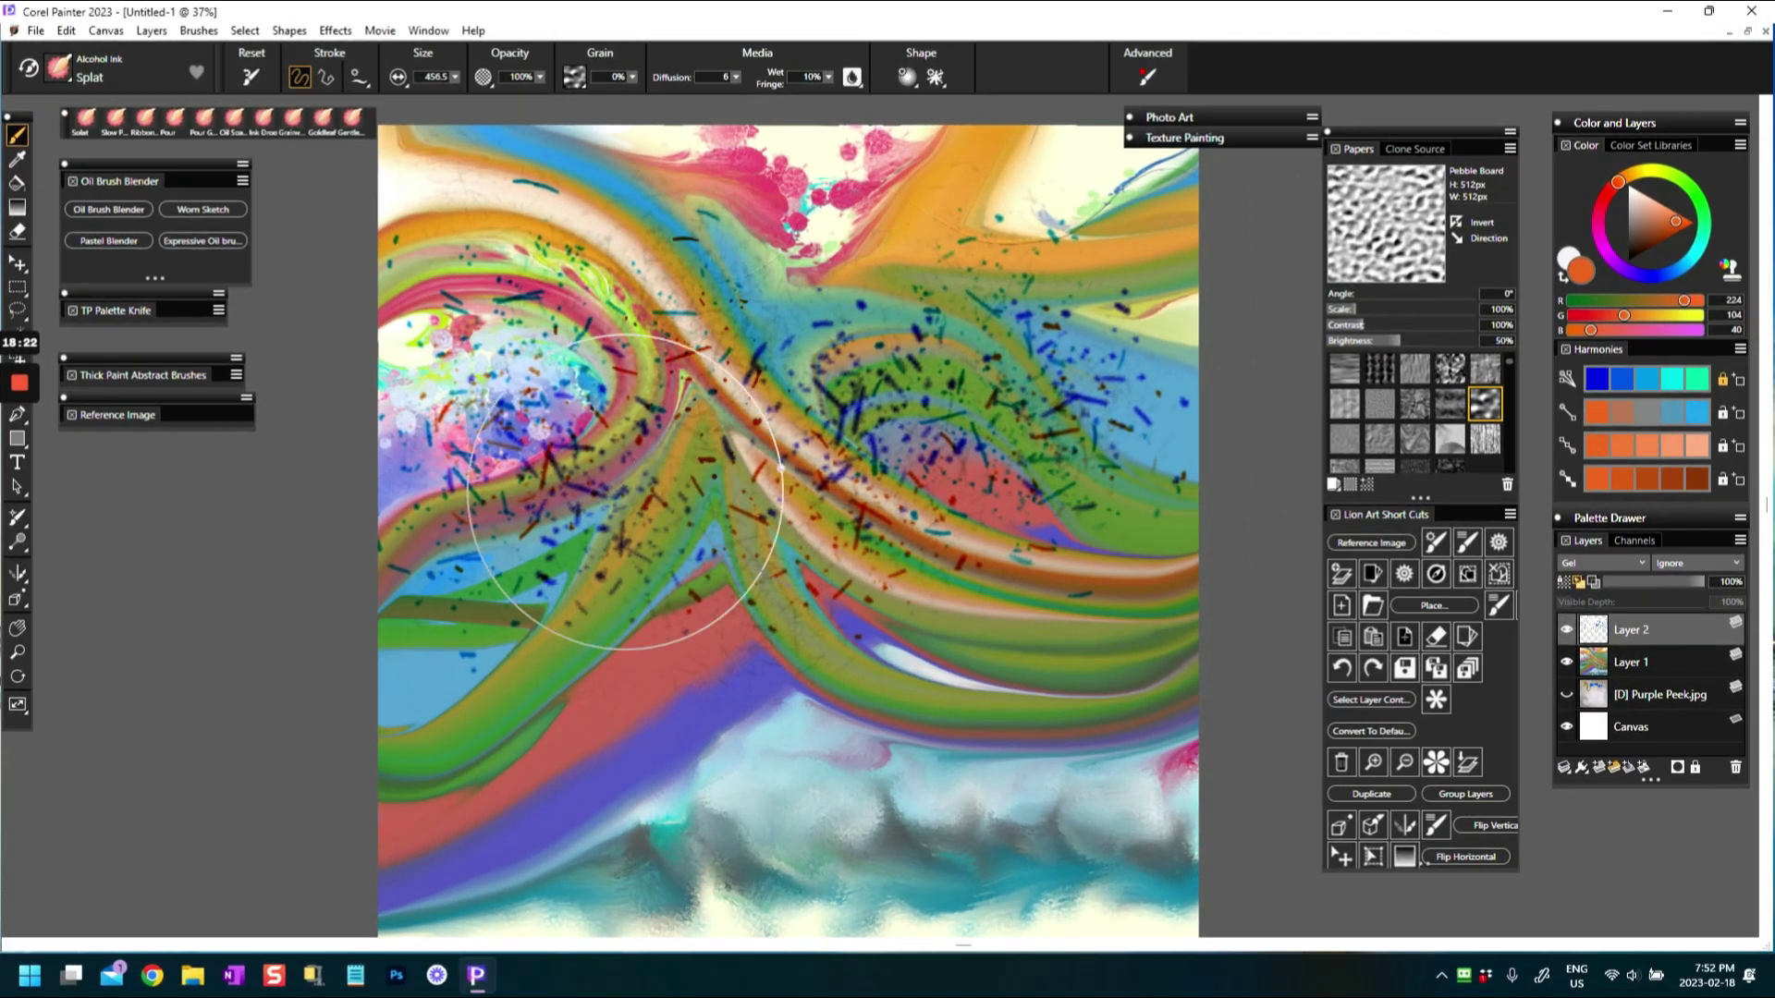
Add a last orange splat and switch to the Stir brush on Layer 1 with its size set to 213.2
left_click(527, 636)
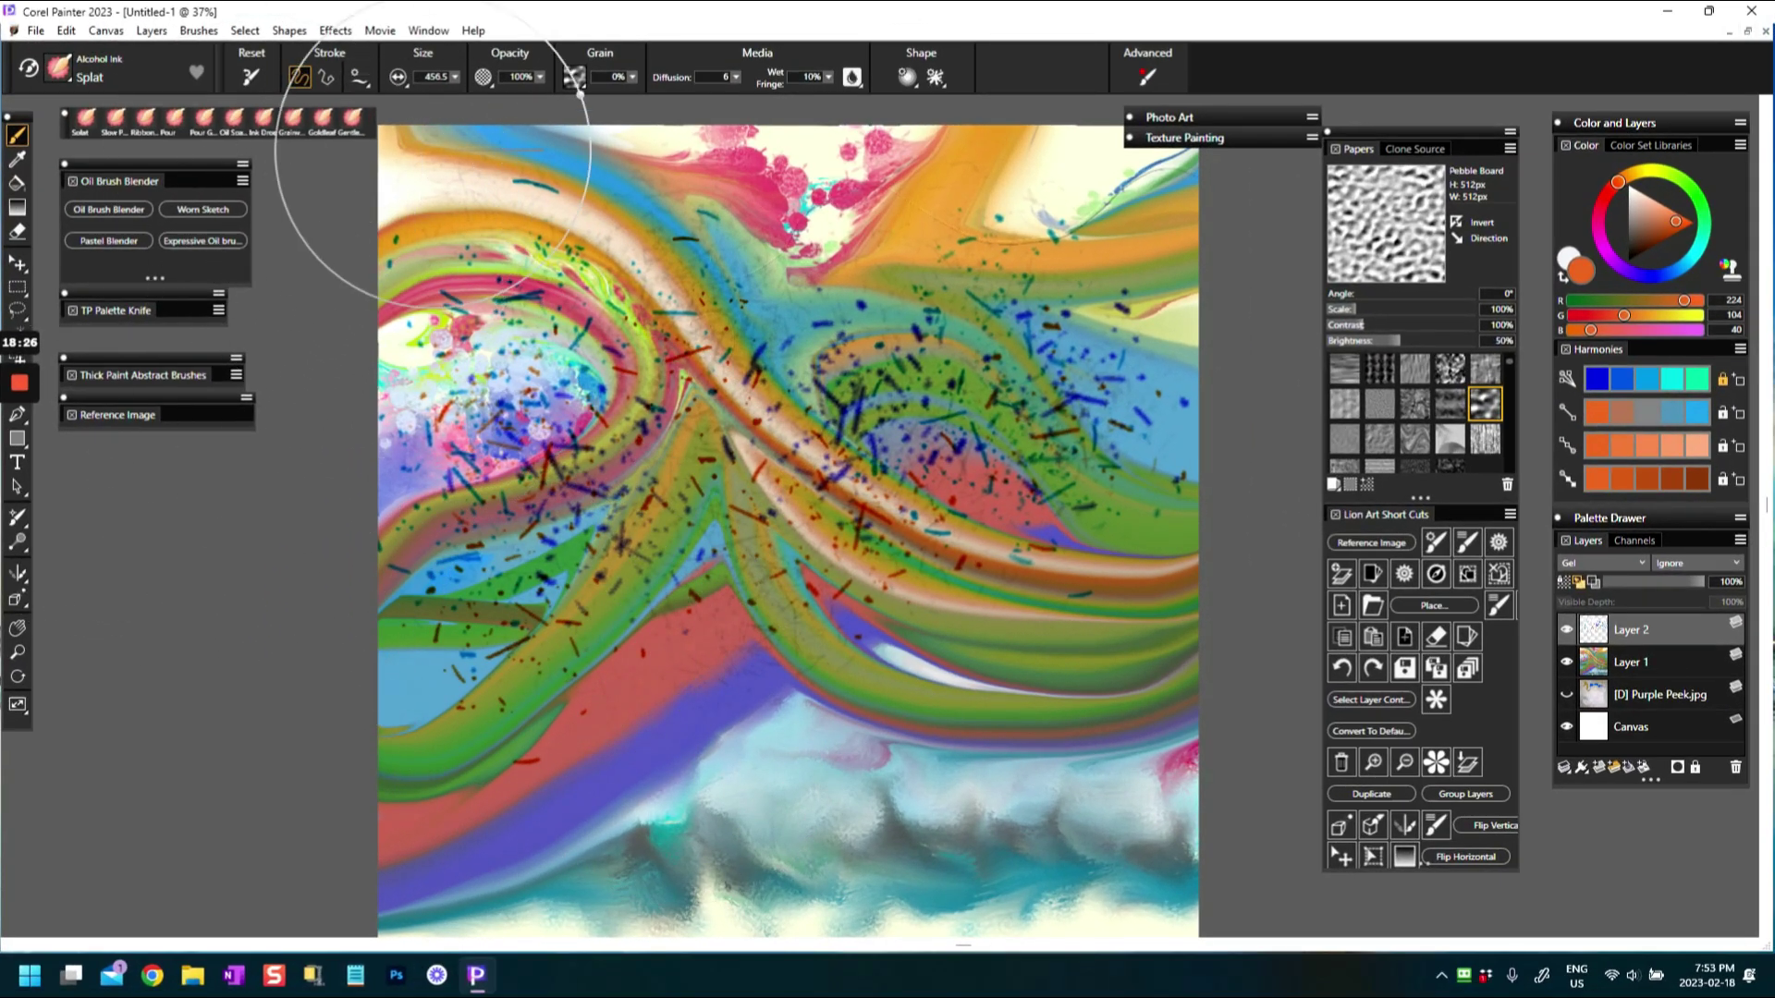
mouse_move(28, 402)
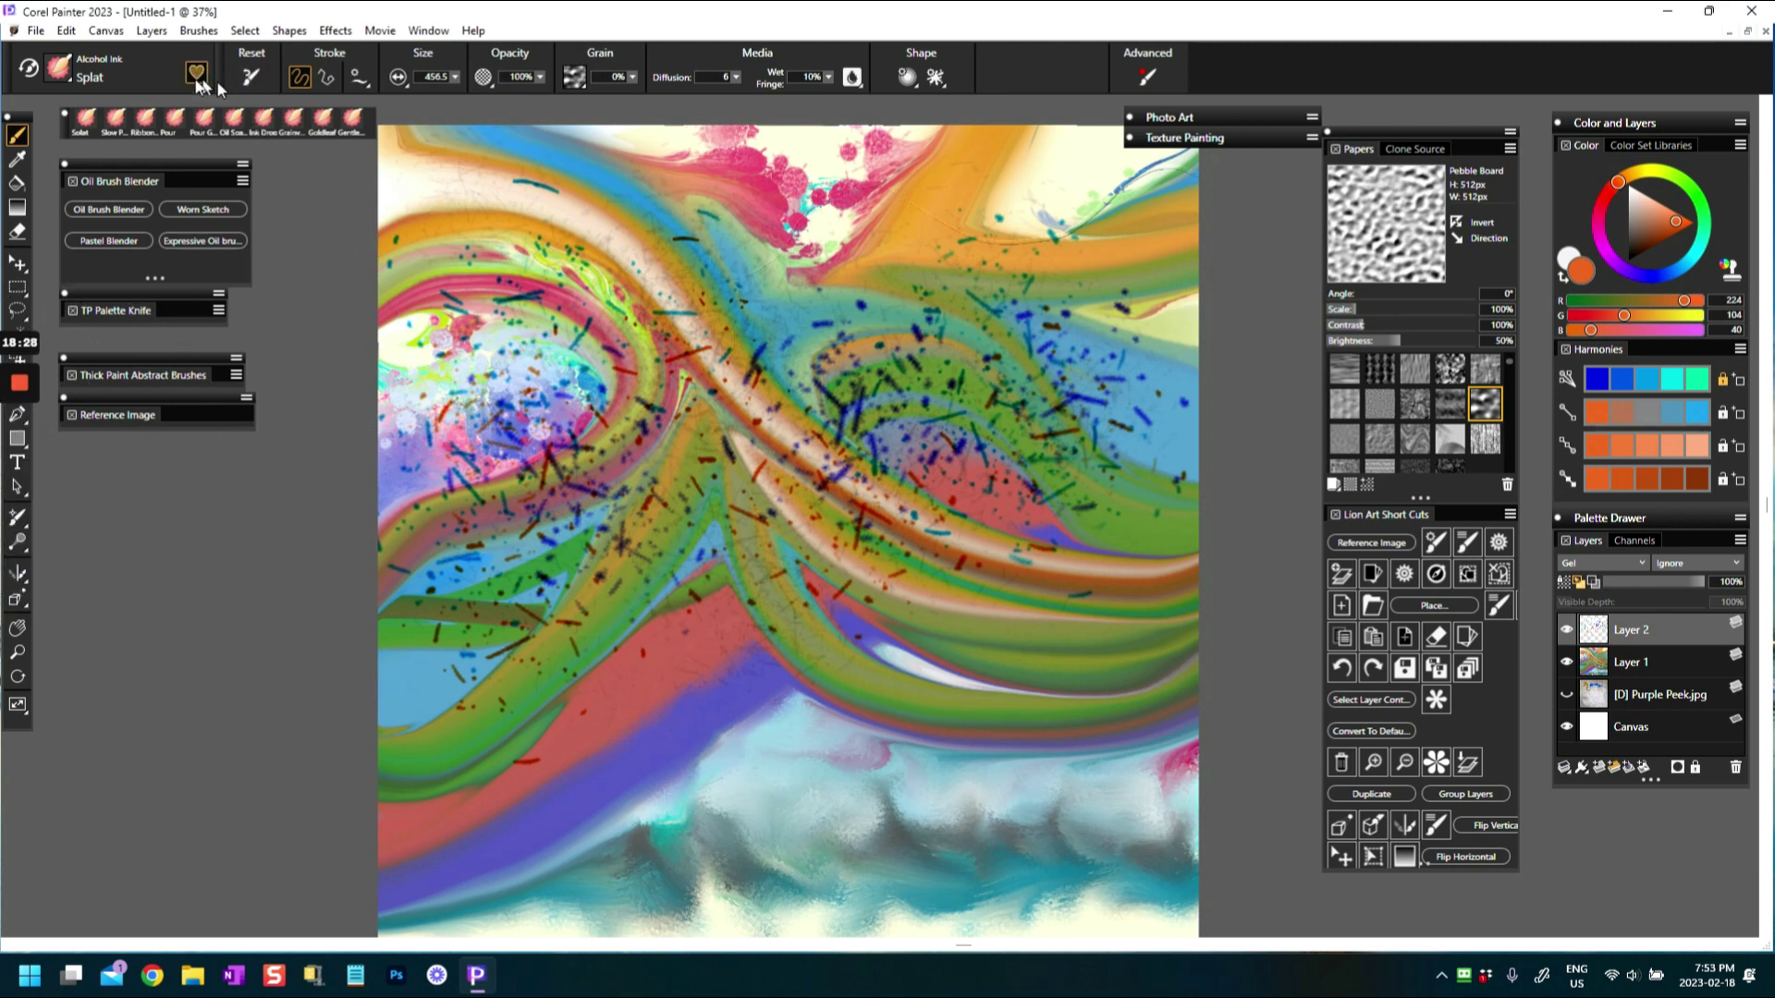
left_click(61, 70)
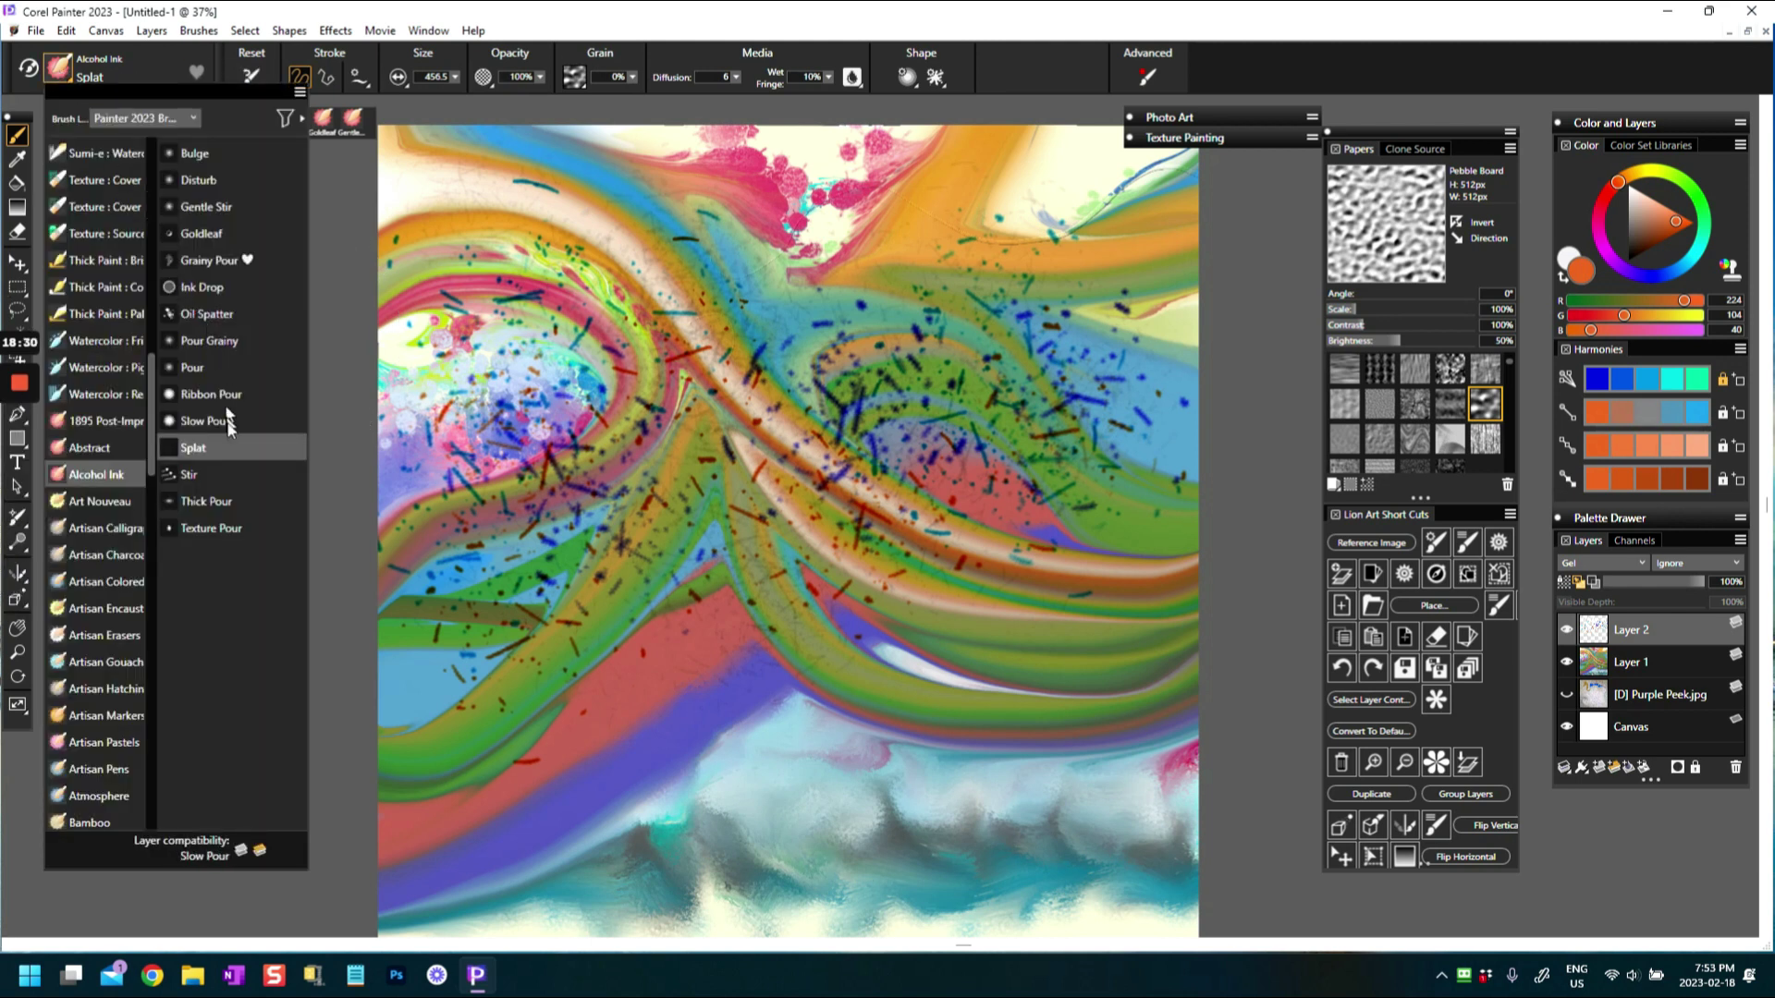
left_click(188, 476)
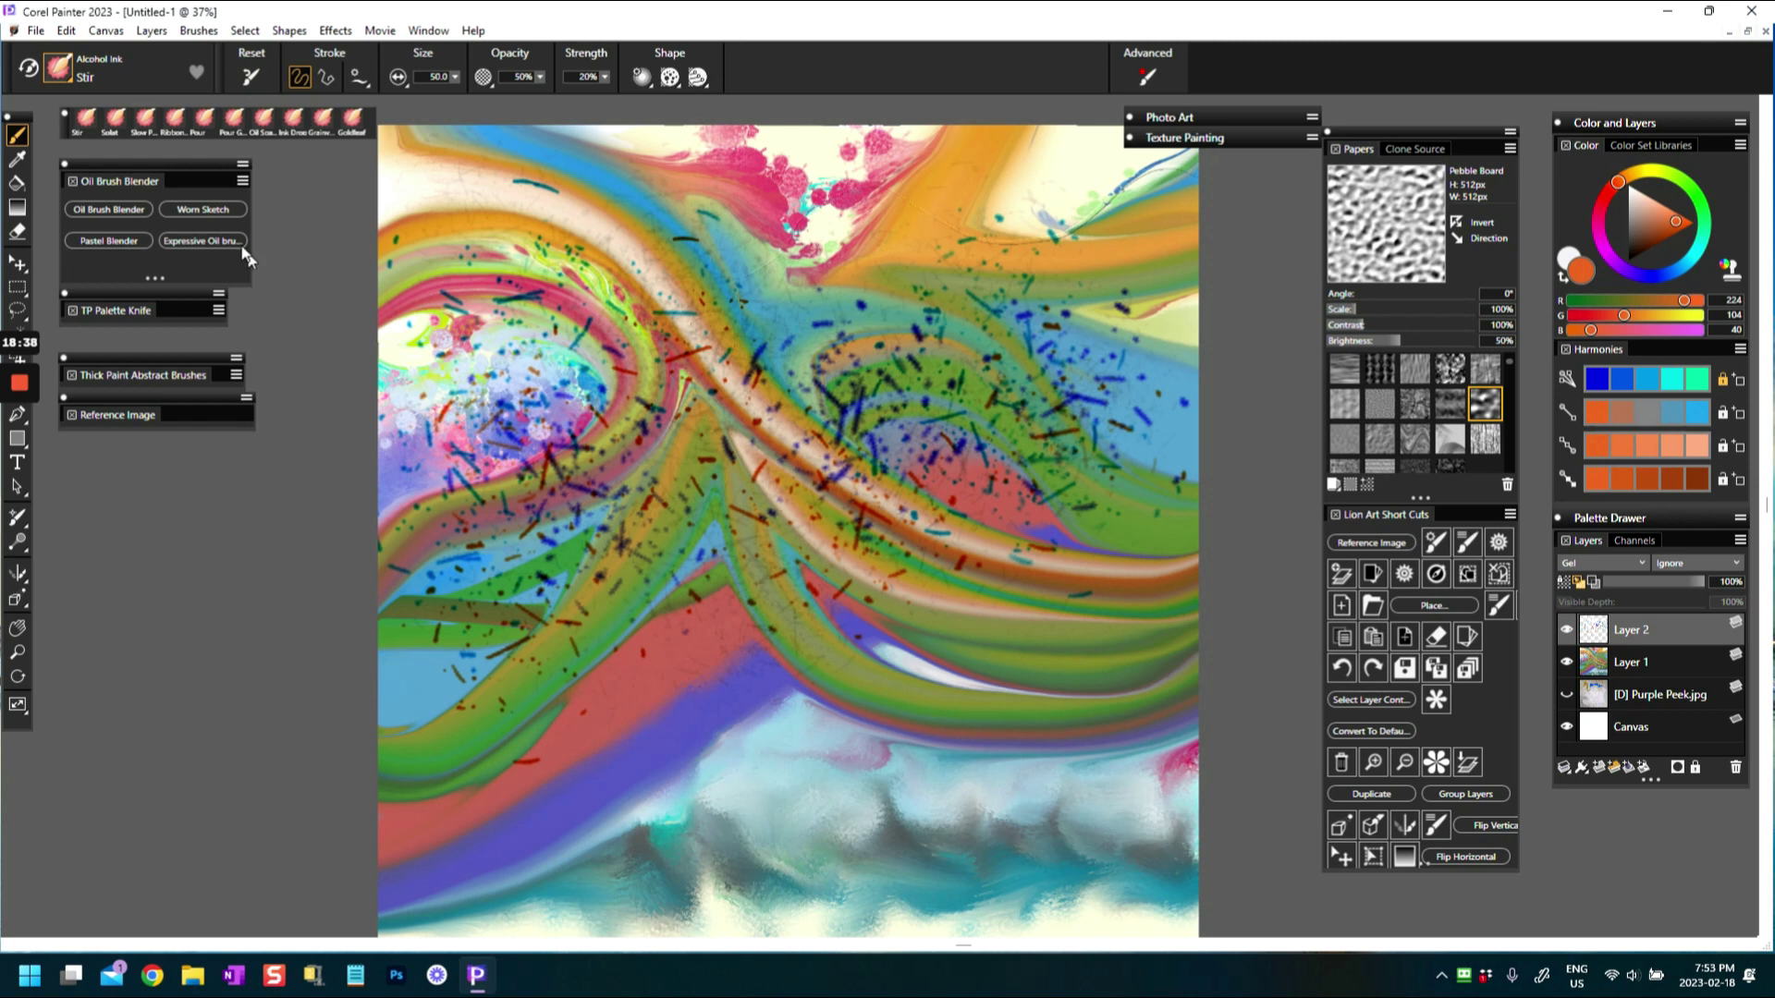
left_click(25, 471)
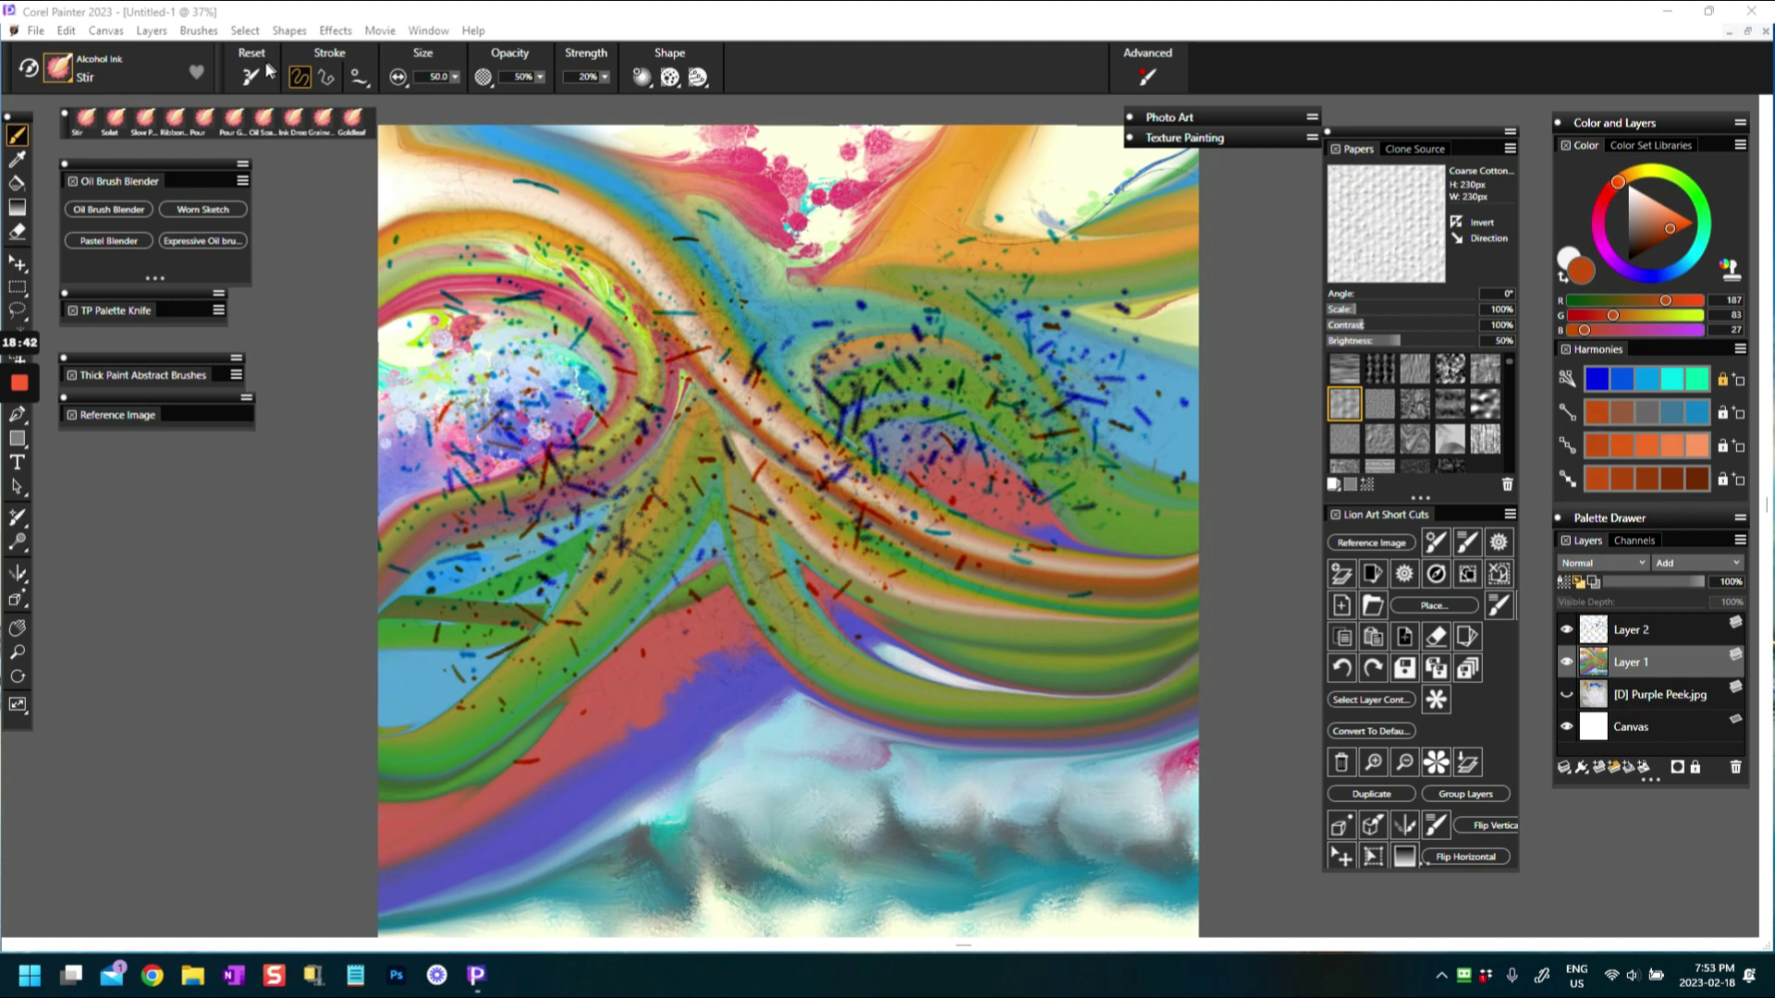
left_click_drag(455, 81, 459, 92)
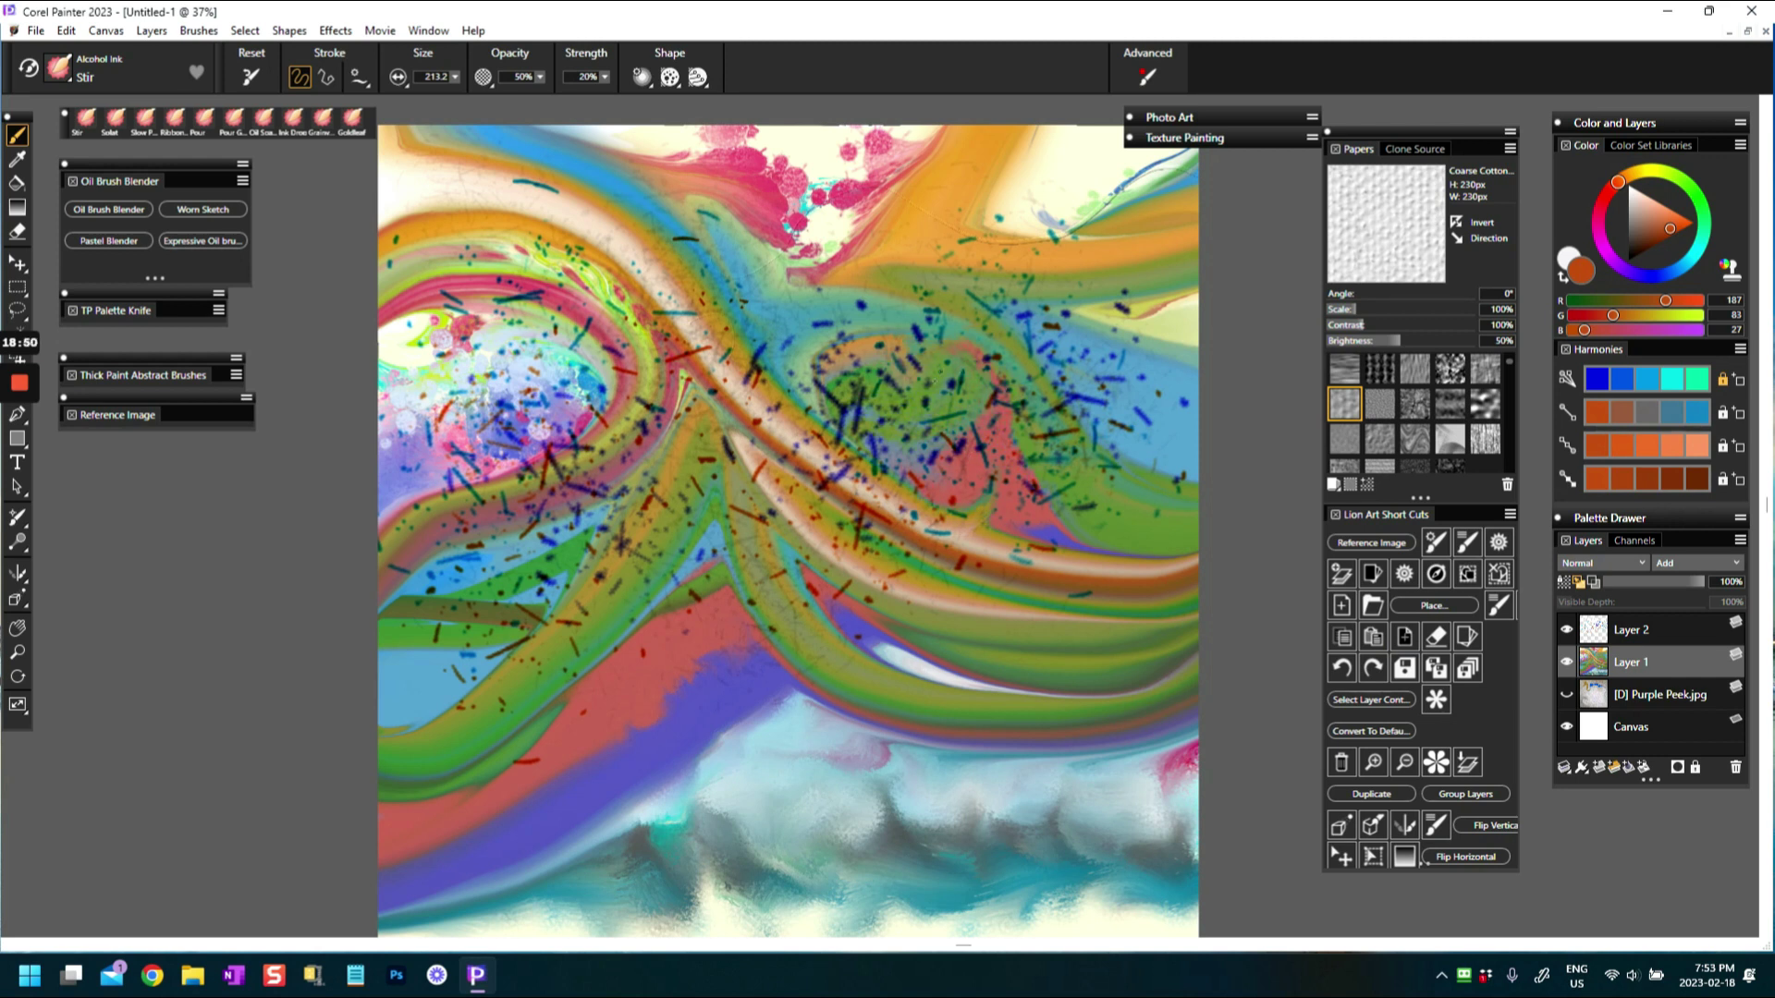
Stir the green arch, the red and violet bands and the lower edge of the pink swirl on Layer 1
left_click(1589, 629)
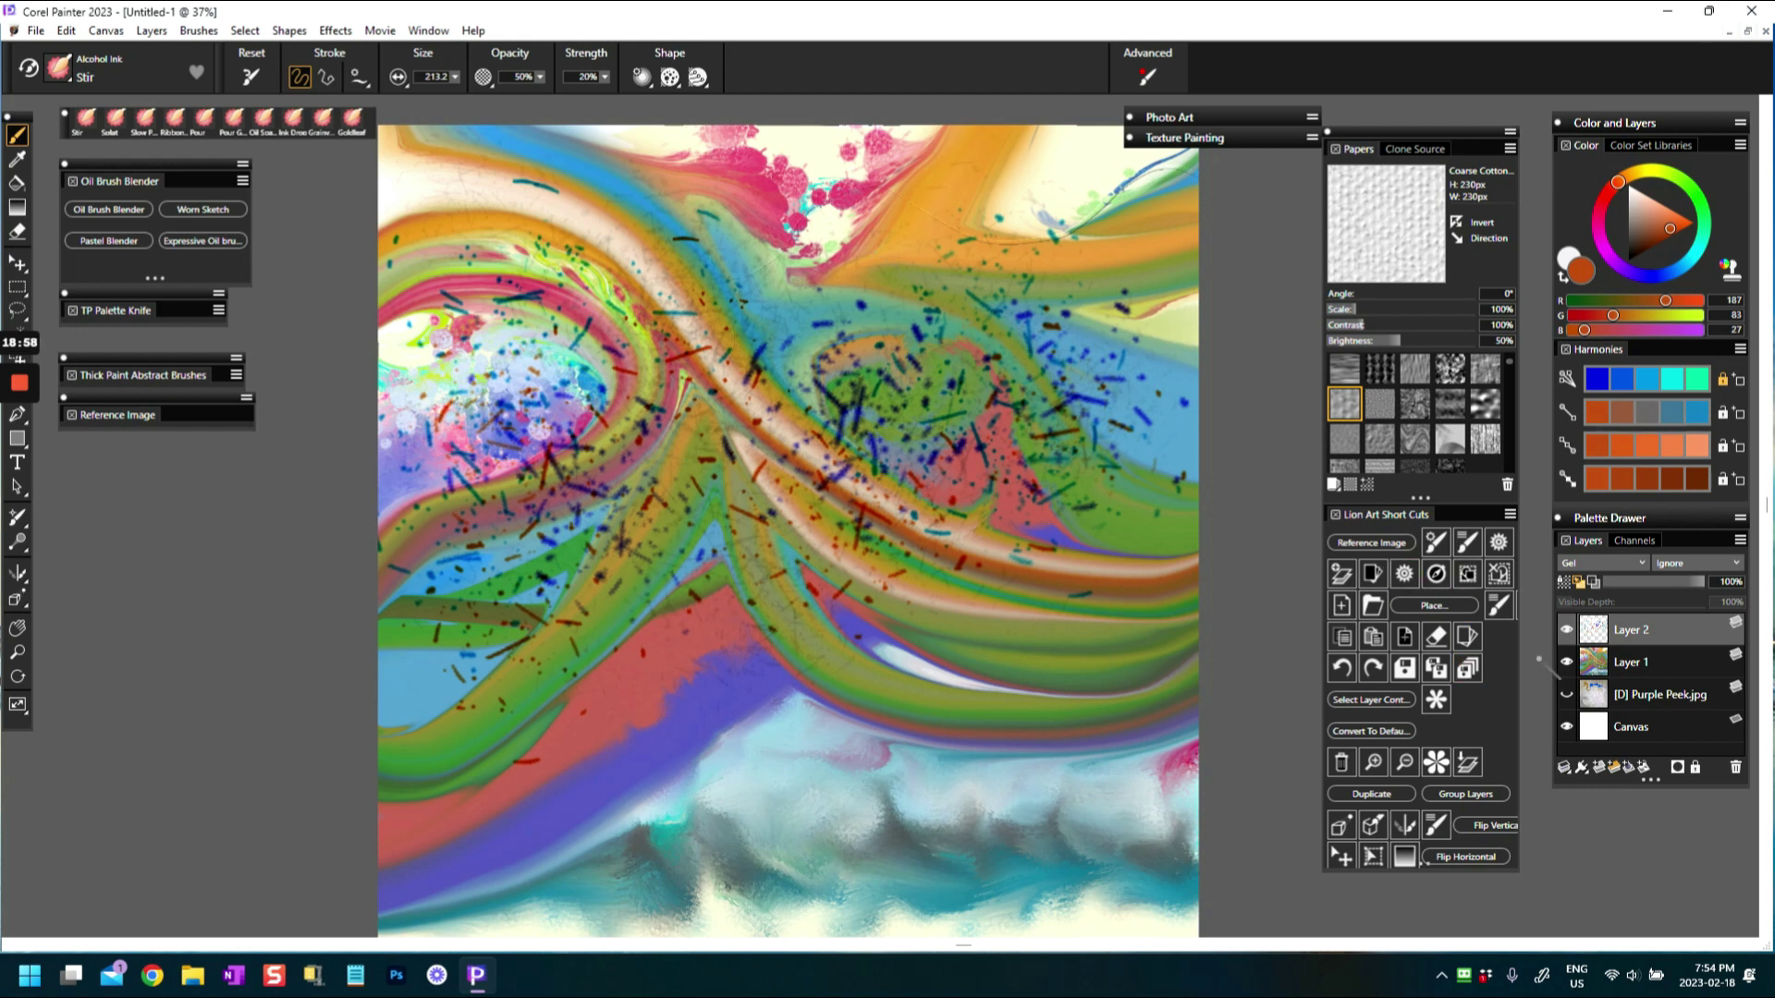
left_click(1591, 664)
mouse_move(766, 636)
left_mouse_down()
mouse_move(803, 680)
mouse_move(761, 581)
mouse_move(503, 651)
mouse_move(529, 716)
left_mouse_up()
mouse_move(518, 620)
left_mouse_down()
mouse_move(444, 716)
mouse_move(462, 637)
mouse_move(467, 731)
left_mouse_up()
mouse_move(564, 555)
left_mouse_down()
mouse_move(490, 531)
mouse_move(592, 486)
left_mouse_up()
mouse_move(615, 379)
left_mouse_down()
mouse_move(545, 462)
mouse_move(647, 407)
left_mouse_up()
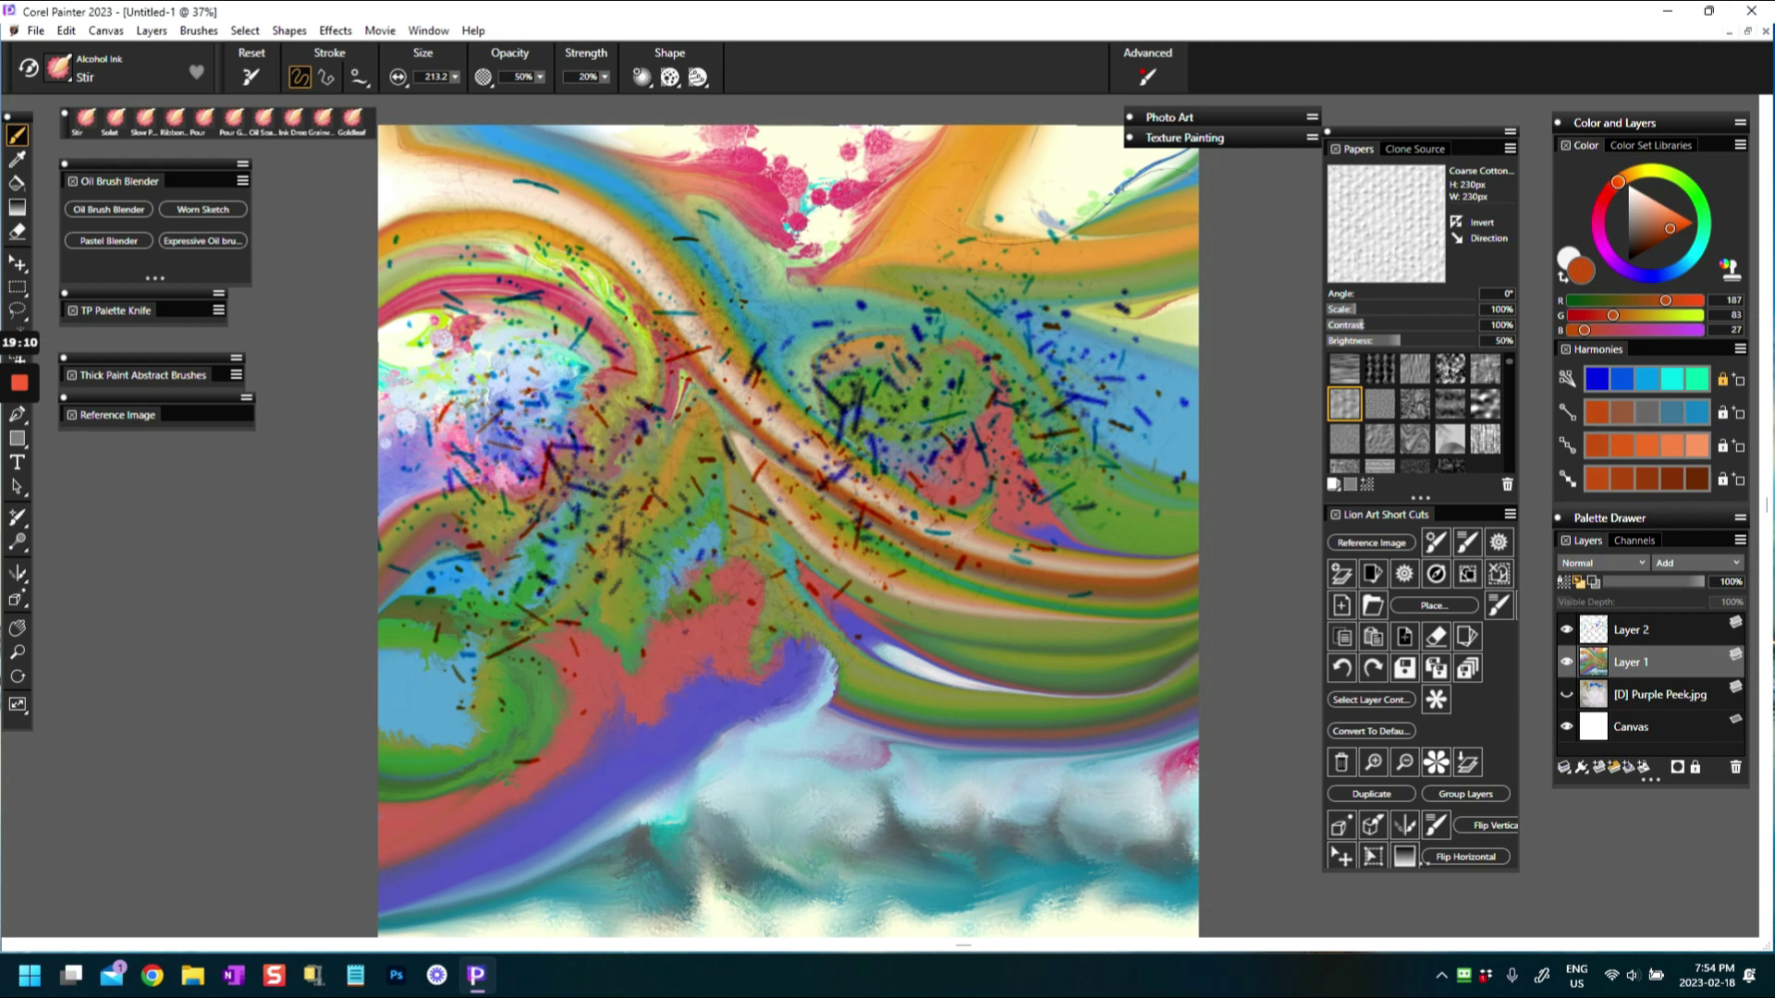
Hide Layer 2 and stir the central white-orange ribbon and the pale swirl beside it into each other
left_click(1567, 632)
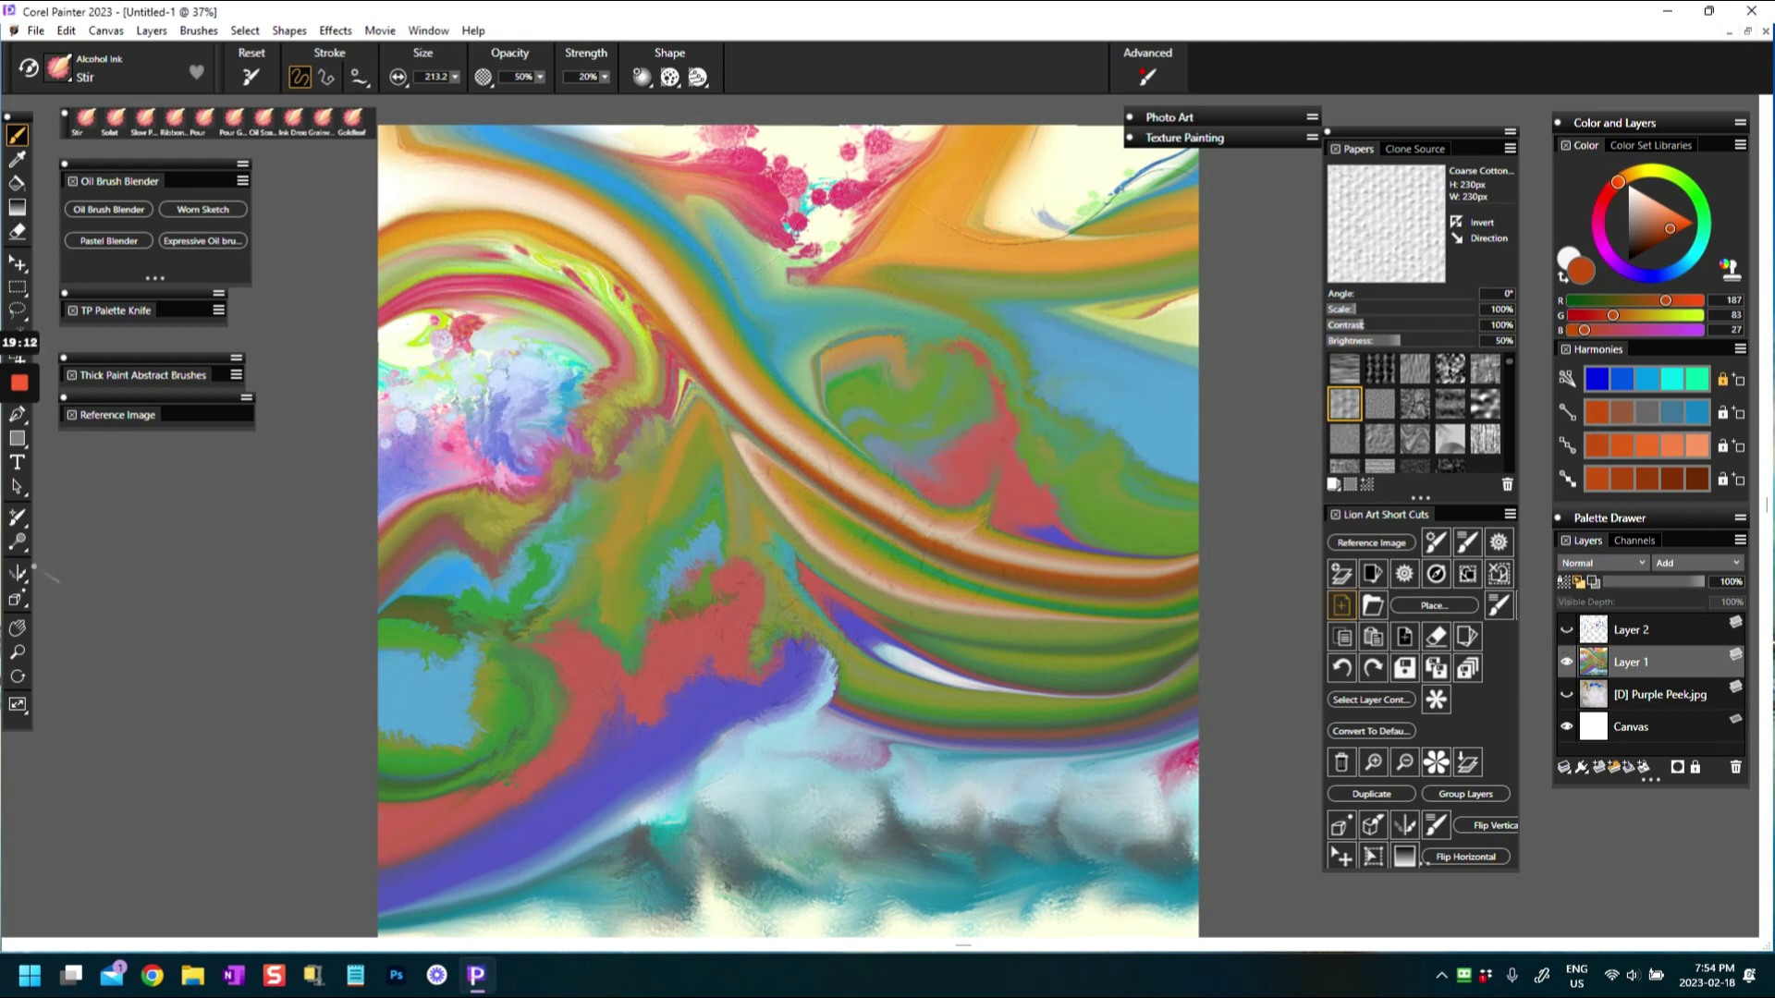
mouse_move(895, 409)
left_mouse_down()
mouse_move(853, 472)
mouse_move(847, 409)
mouse_move(872, 426)
mouse_move(767, 426)
left_mouse_up()
mouse_move(761, 354)
left_mouse_down()
mouse_move(702, 388)
mouse_move(722, 296)
mouse_move(723, 373)
mouse_move(658, 279)
left_mouse_up()
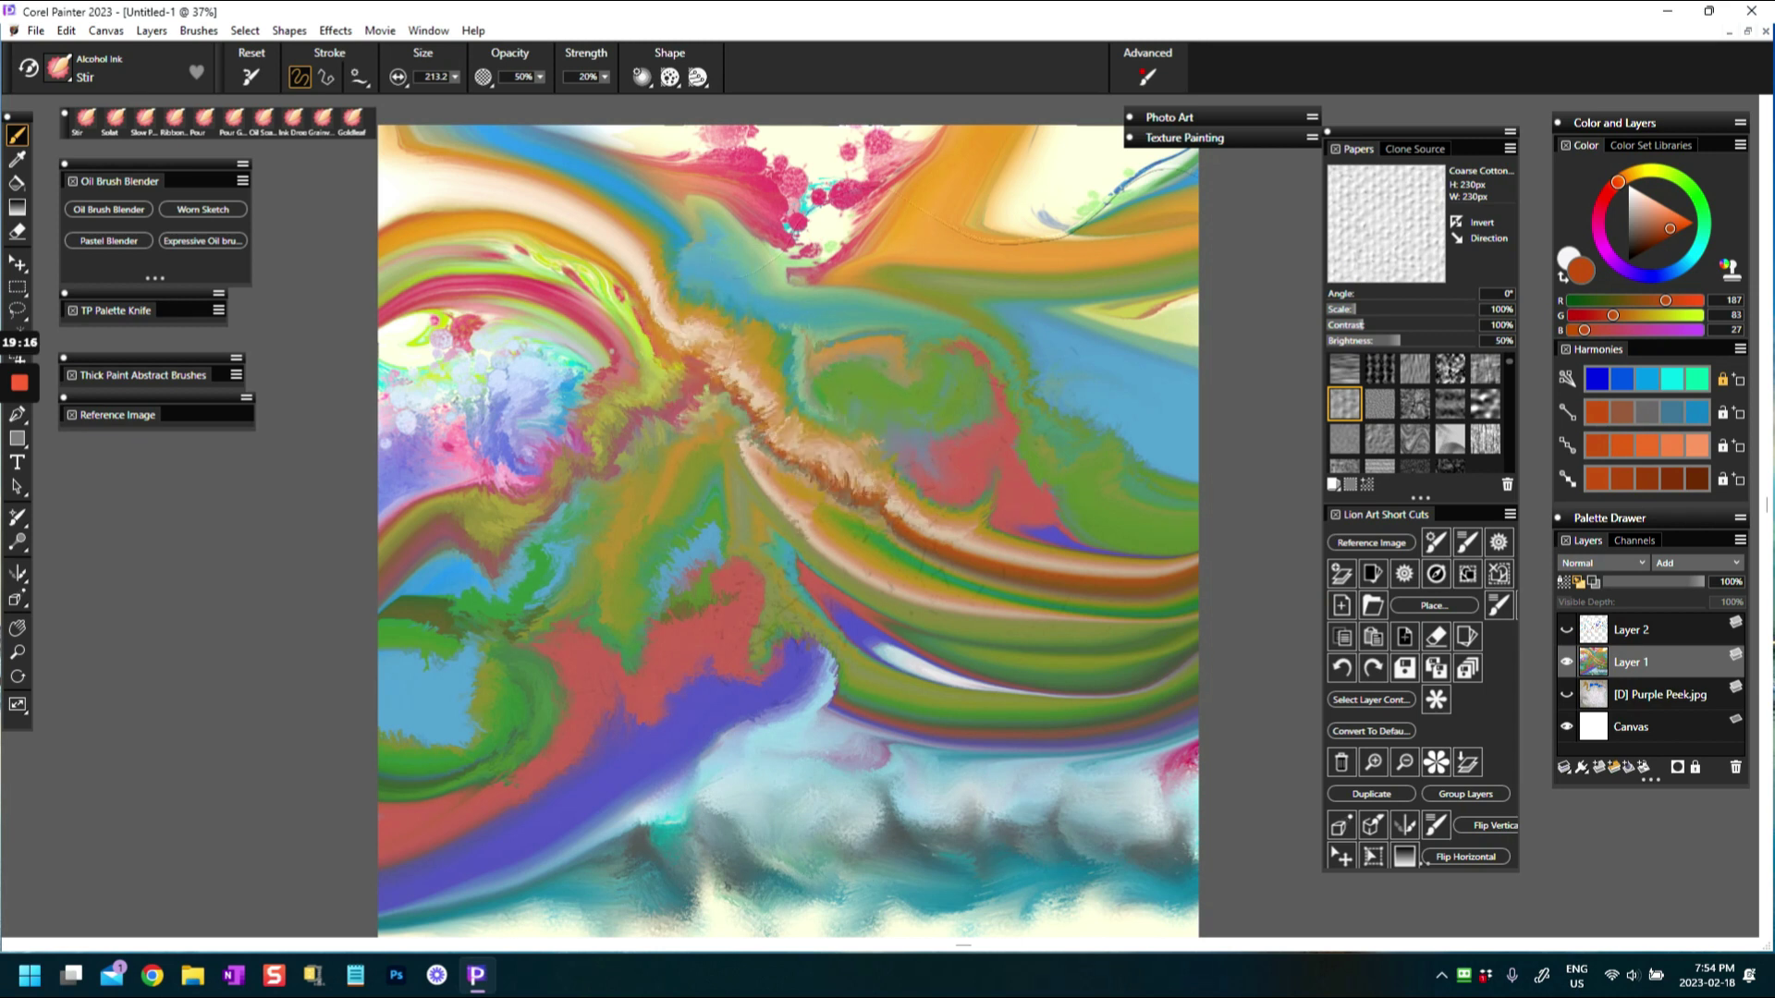
mouse_move(647, 356)
left_mouse_down()
mouse_move(471, 430)
mouse_move(435, 407)
mouse_move(416, 444)
mouse_move(458, 389)
left_mouse_up()
mouse_move(452, 500)
left_mouse_down()
mouse_move(518, 462)
mouse_move(426, 426)
left_mouse_up()
mouse_move(805, 453)
left_mouse_down()
mouse_move(841, 467)
mouse_move(878, 444)
mouse_move(804, 388)
left_mouse_up()
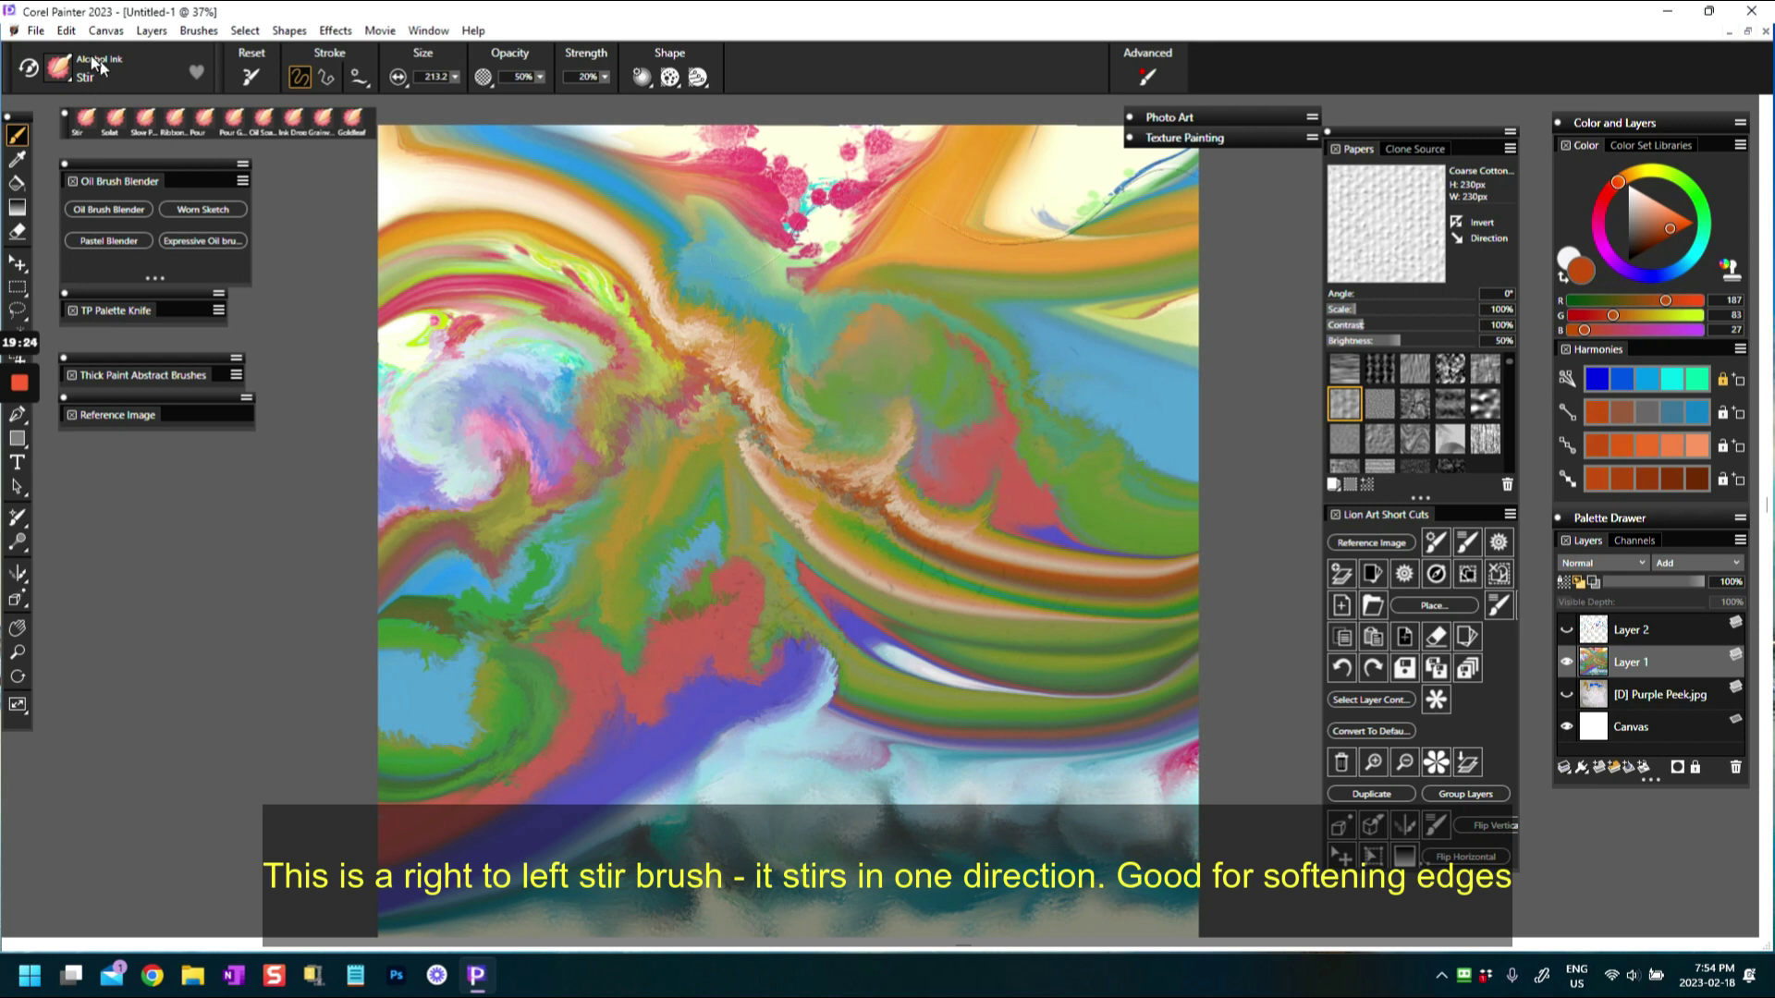
Continue with the Stir brush on the brown and green ribbons at the canvas's right, forming a curl
left_click(65, 69)
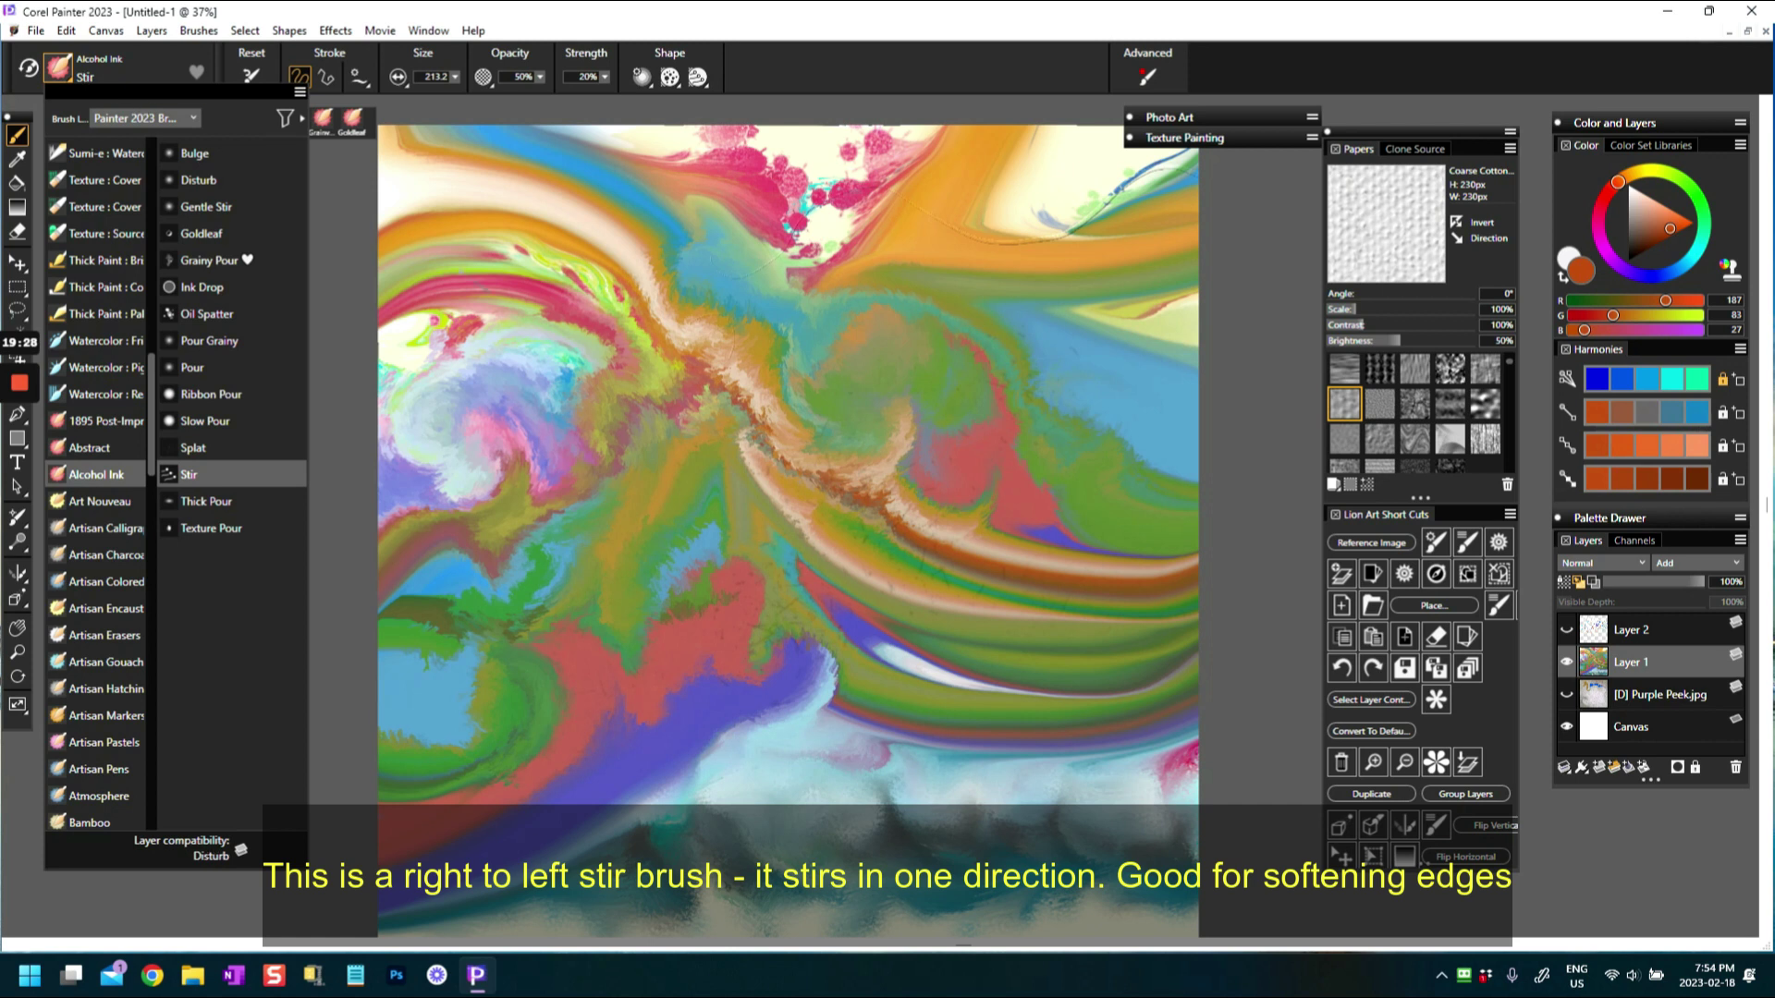
left_click(189, 474)
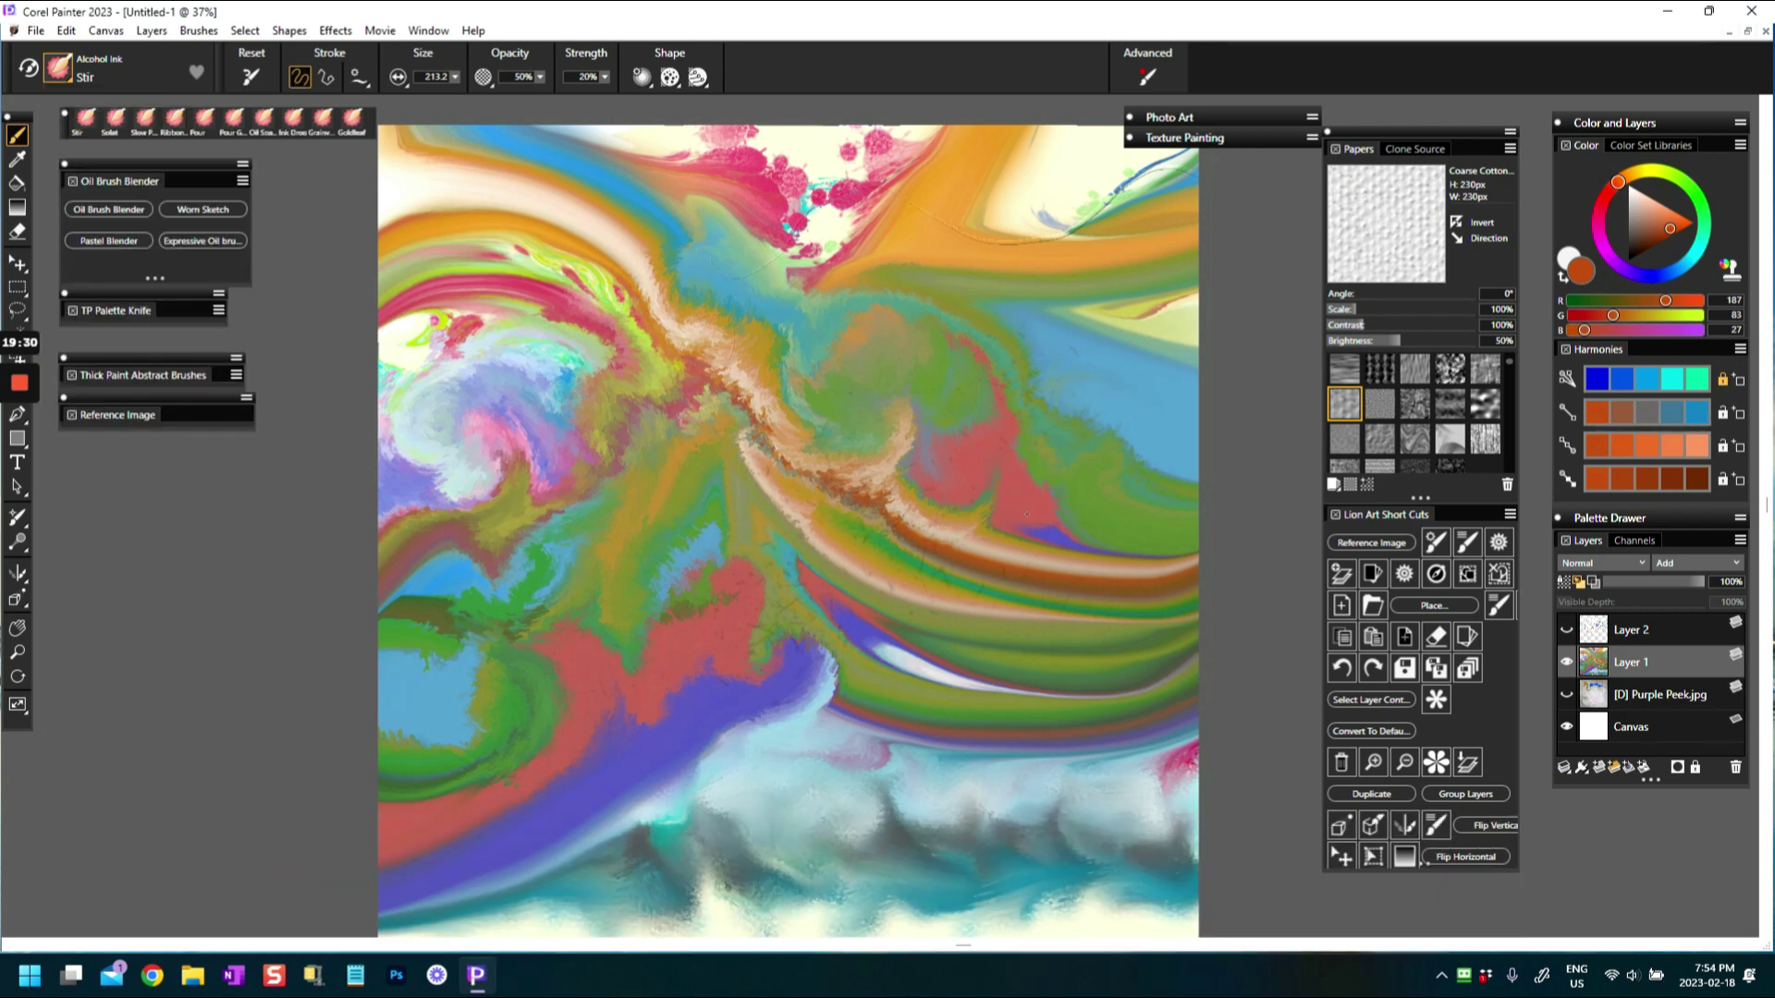
mouse_move(1026, 545)
left_mouse_down()
mouse_move(1150, 527)
mouse_move(1036, 578)
mouse_move(975, 555)
mouse_move(910, 568)
left_mouse_up()
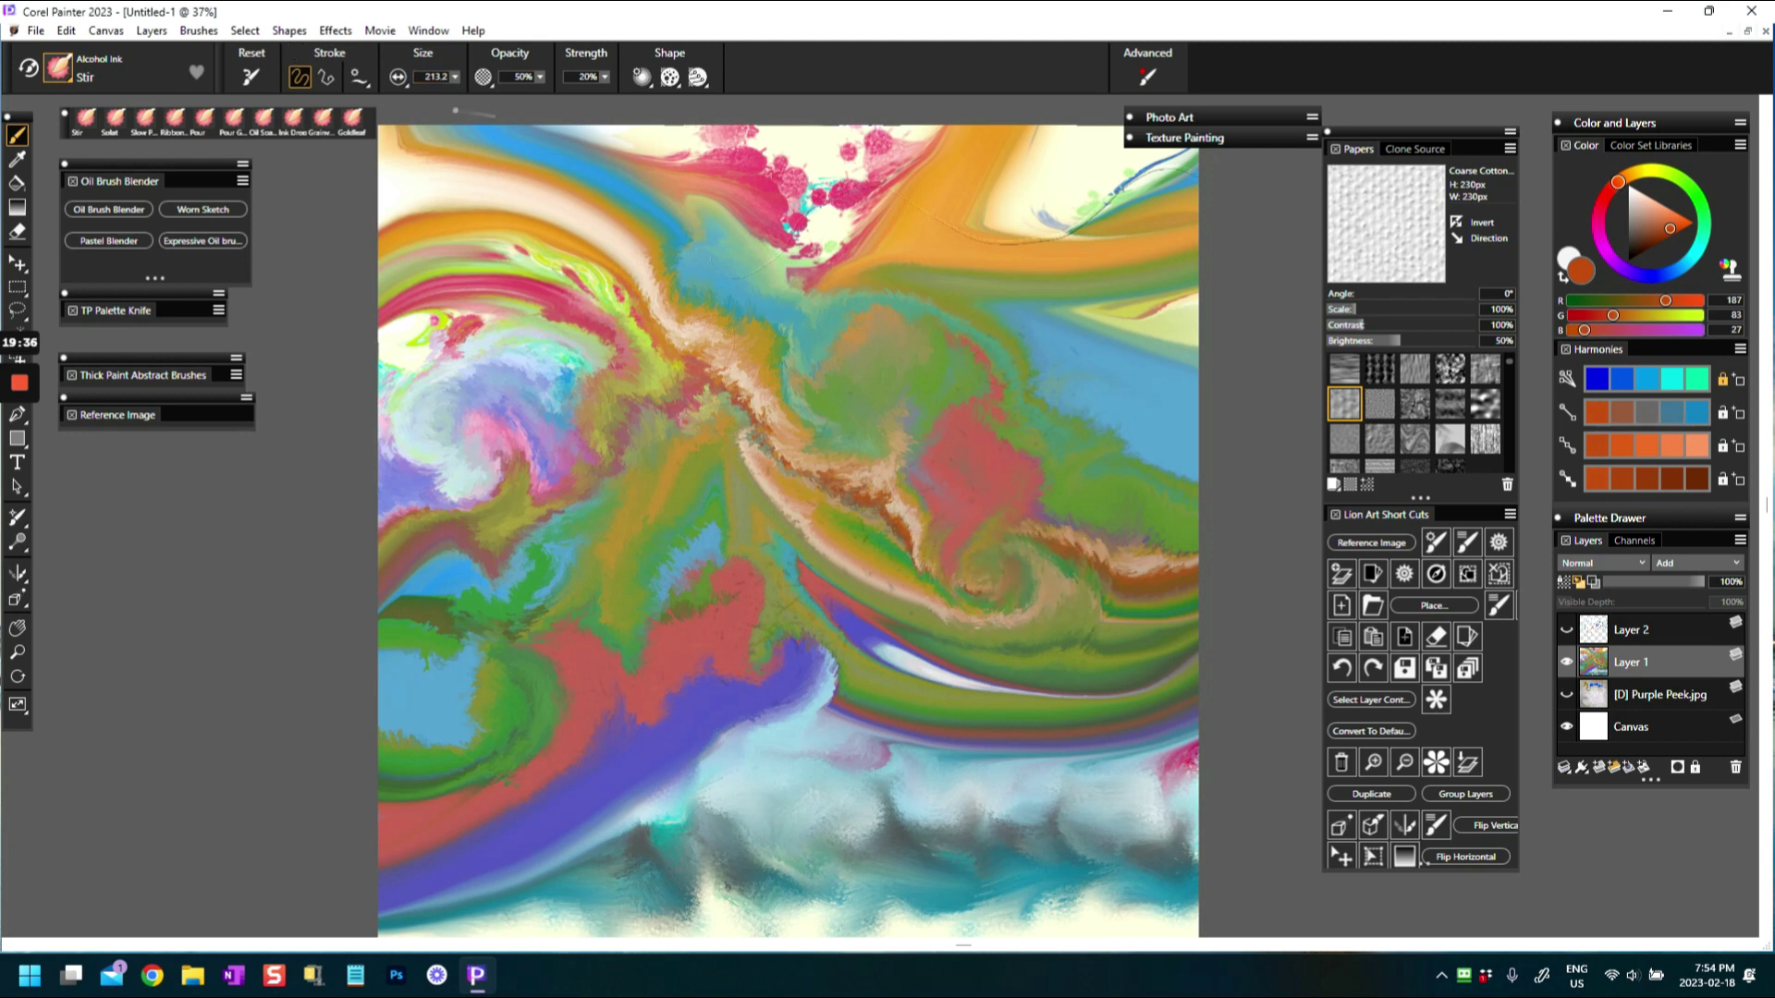
left_click_drag(817, 399, 776, 435)
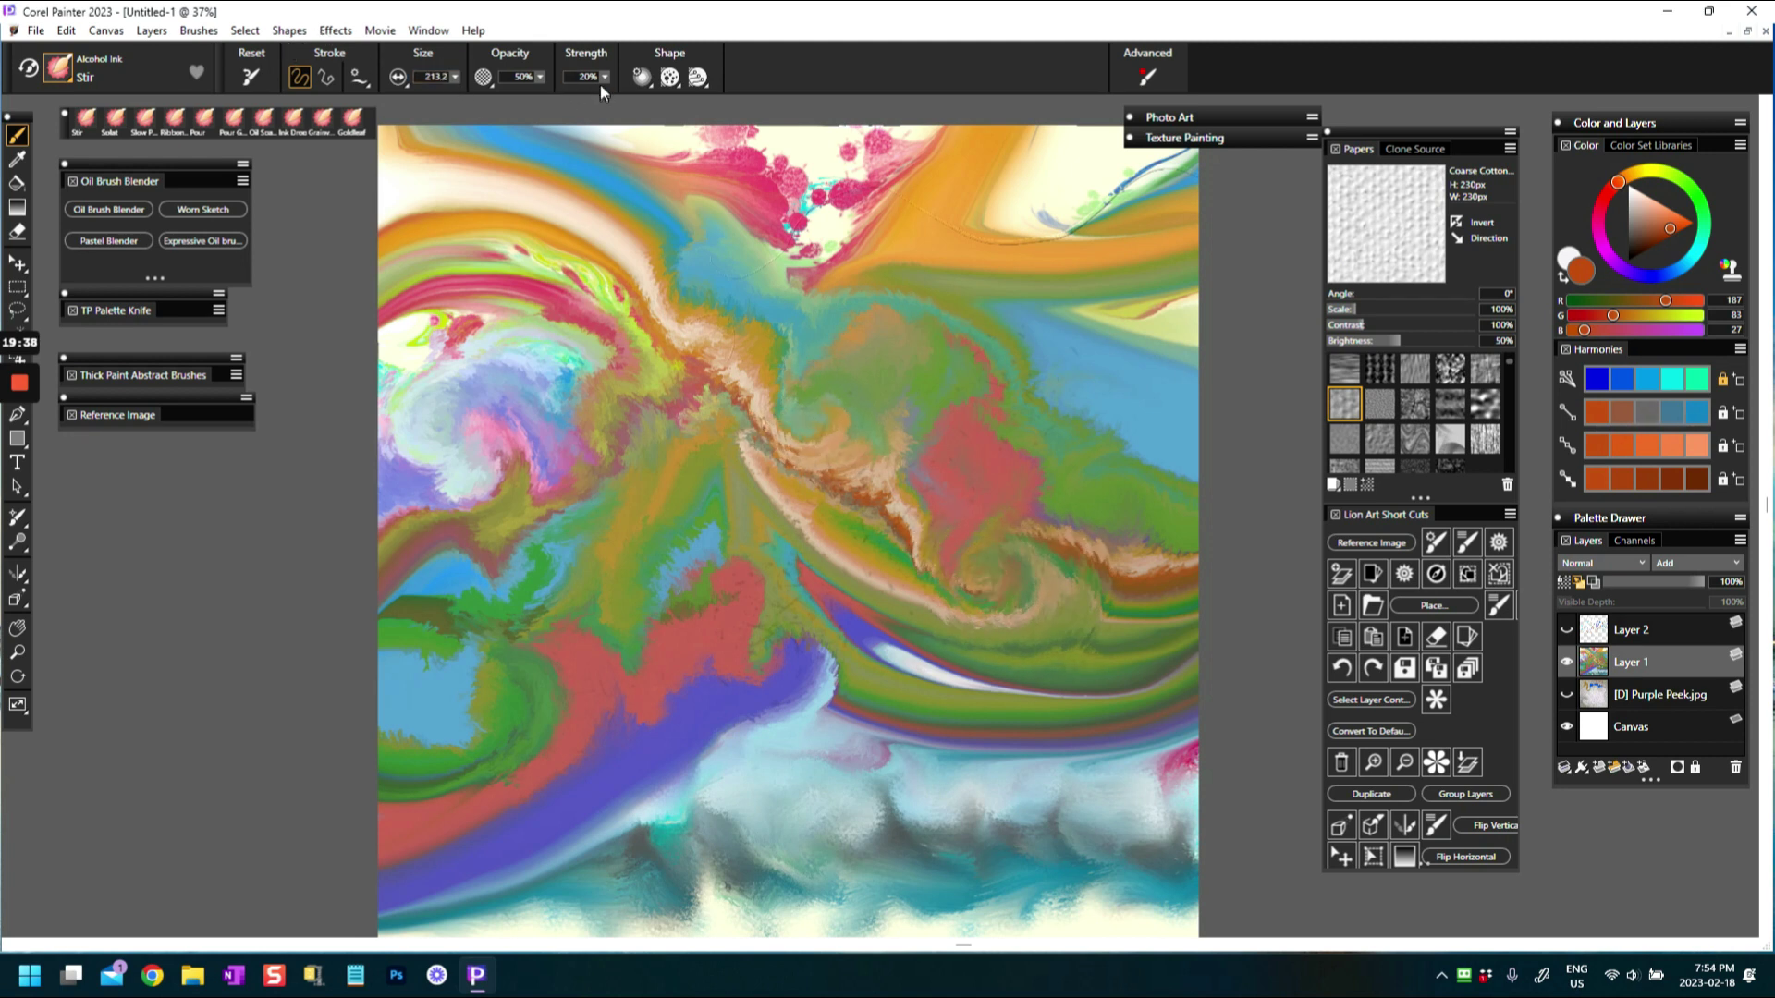
Stir the upper right blue and orange areas, the pink-lime swirl and the lower green ribbons to break up their smooth edges
mouse_move(1157, 353)
left_mouse_down()
mouse_move(1121, 402)
mouse_move(1036, 397)
left_mouse_up()
mouse_move(1144, 323)
left_mouse_down()
mouse_move(1060, 401)
mouse_move(1053, 349)
mouse_move(1036, 384)
left_mouse_up()
mouse_move(1053, 231)
left_mouse_down()
mouse_move(841, 277)
mouse_move(787, 332)
left_mouse_up()
left_click_drag(731, 272, 785, 220)
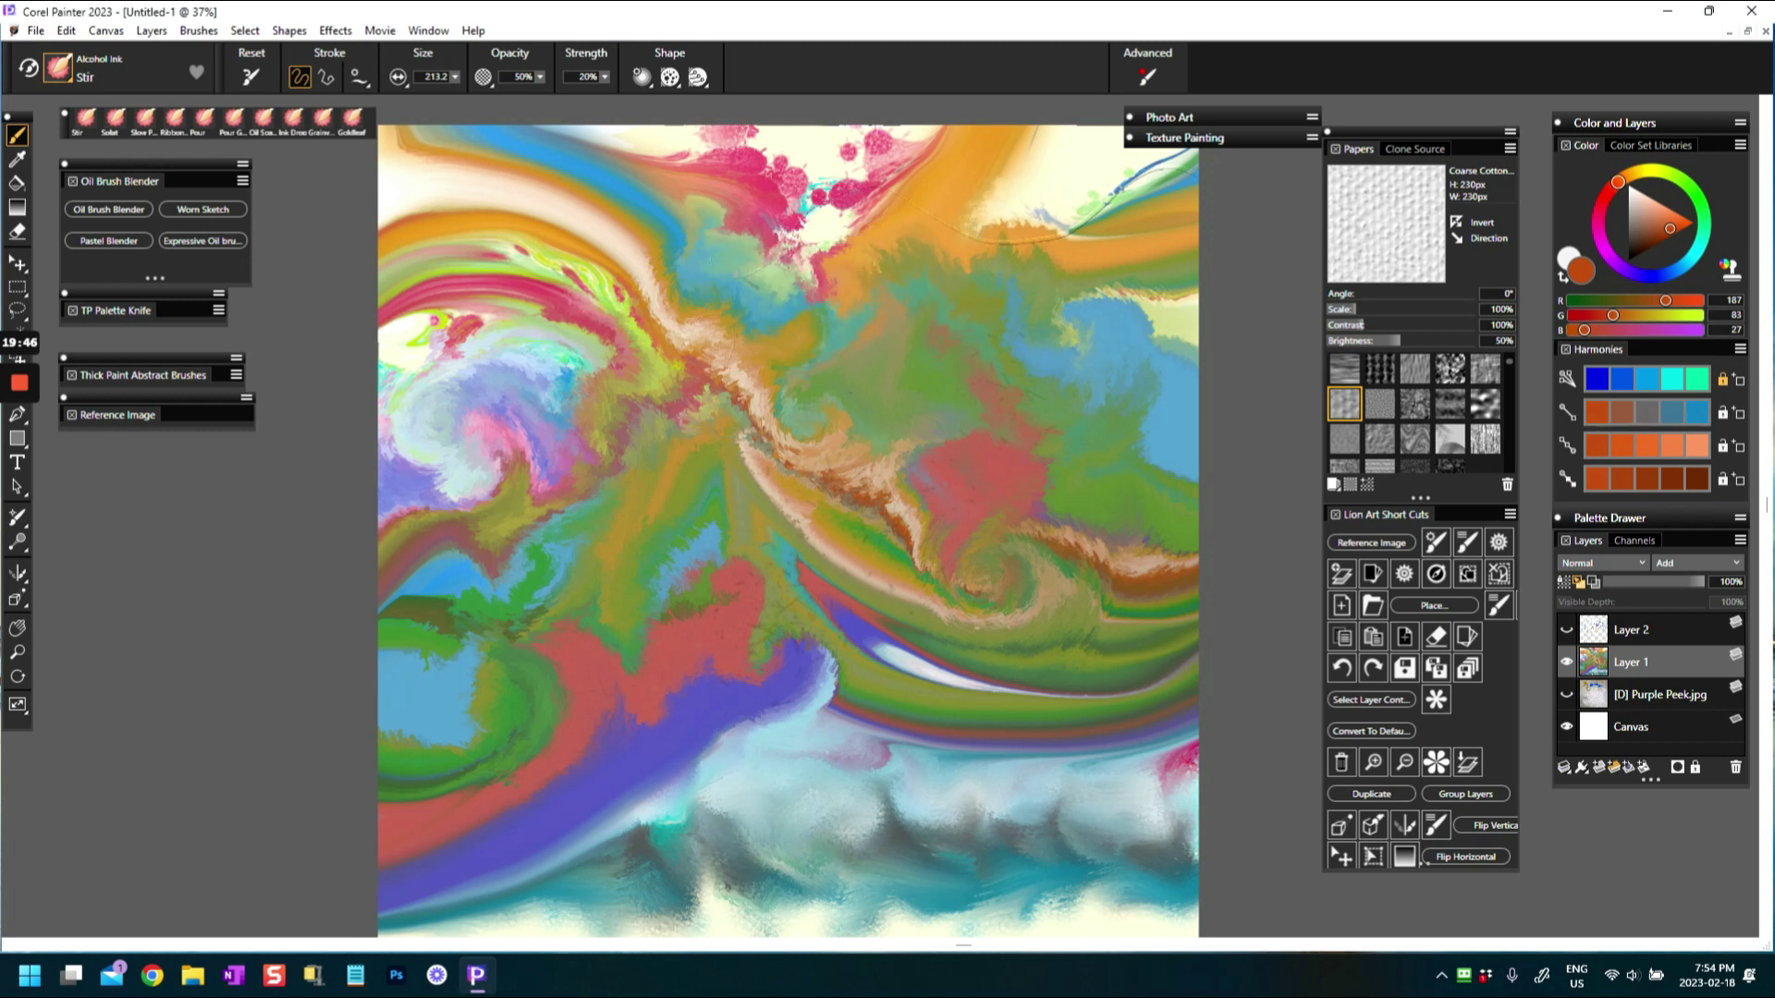
mouse_move(625, 247)
left_mouse_down()
mouse_move(578, 204)
mouse_move(430, 222)
mouse_move(366, 276)
mouse_move(447, 196)
mouse_move(413, 222)
mouse_move(452, 362)
mouse_move(546, 270)
mouse_move(552, 304)
mouse_move(445, 355)
mouse_move(501, 289)
mouse_move(564, 382)
mouse_move(448, 319)
mouse_move(532, 370)
mouse_move(523, 425)
mouse_move(559, 455)
mouse_move(605, 555)
mouse_move(473, 602)
mouse_move(490, 500)
mouse_move(592, 585)
mouse_move(557, 523)
mouse_move(590, 664)
mouse_move(602, 594)
left_mouse_up()
mouse_move(553, 716)
left_mouse_down()
mouse_move(472, 692)
mouse_move(482, 723)
mouse_move(705, 677)
mouse_move(685, 715)
mouse_move(701, 659)
mouse_move(782, 671)
mouse_move(752, 676)
mouse_move(771, 685)
mouse_move(881, 611)
mouse_move(860, 648)
mouse_move(914, 601)
mouse_move(904, 580)
mouse_move(1001, 634)
mouse_move(979, 601)
left_mouse_up()
Choose the Thick Pour brush with turquoise (RGB 27, 171, 187) and paint a wavy ribbon across the middle of the canvas
left_click(59, 68)
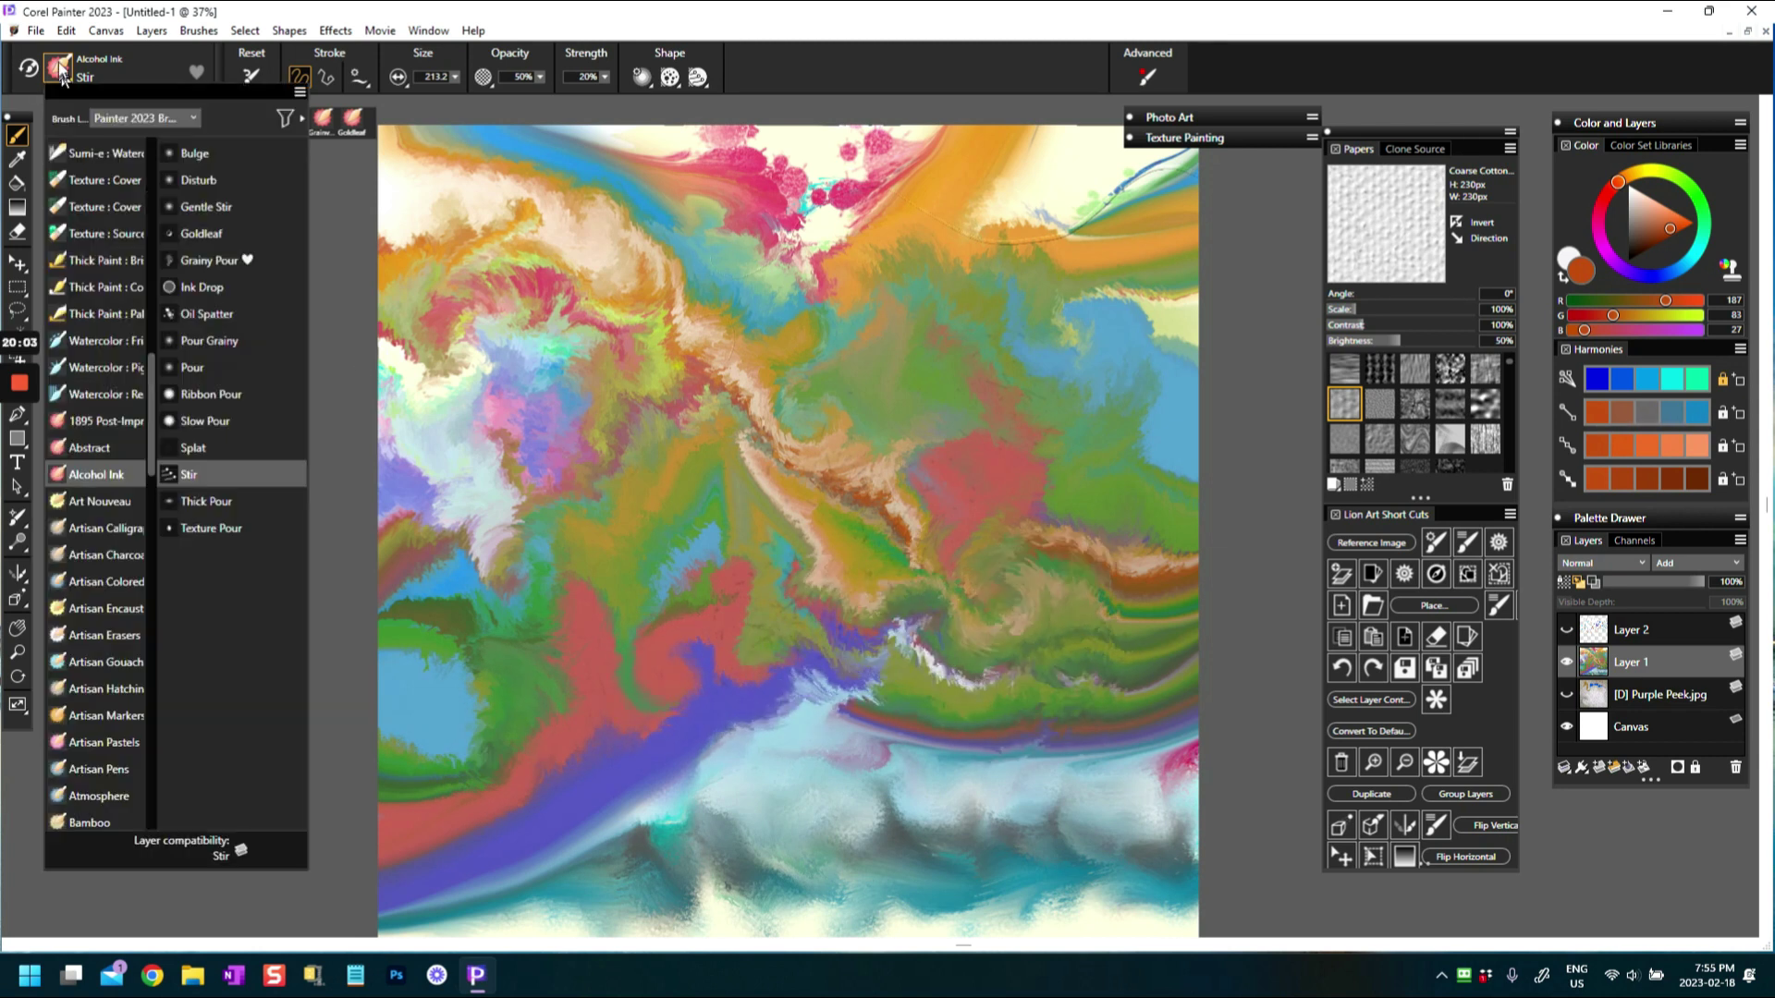
left_click(224, 503)
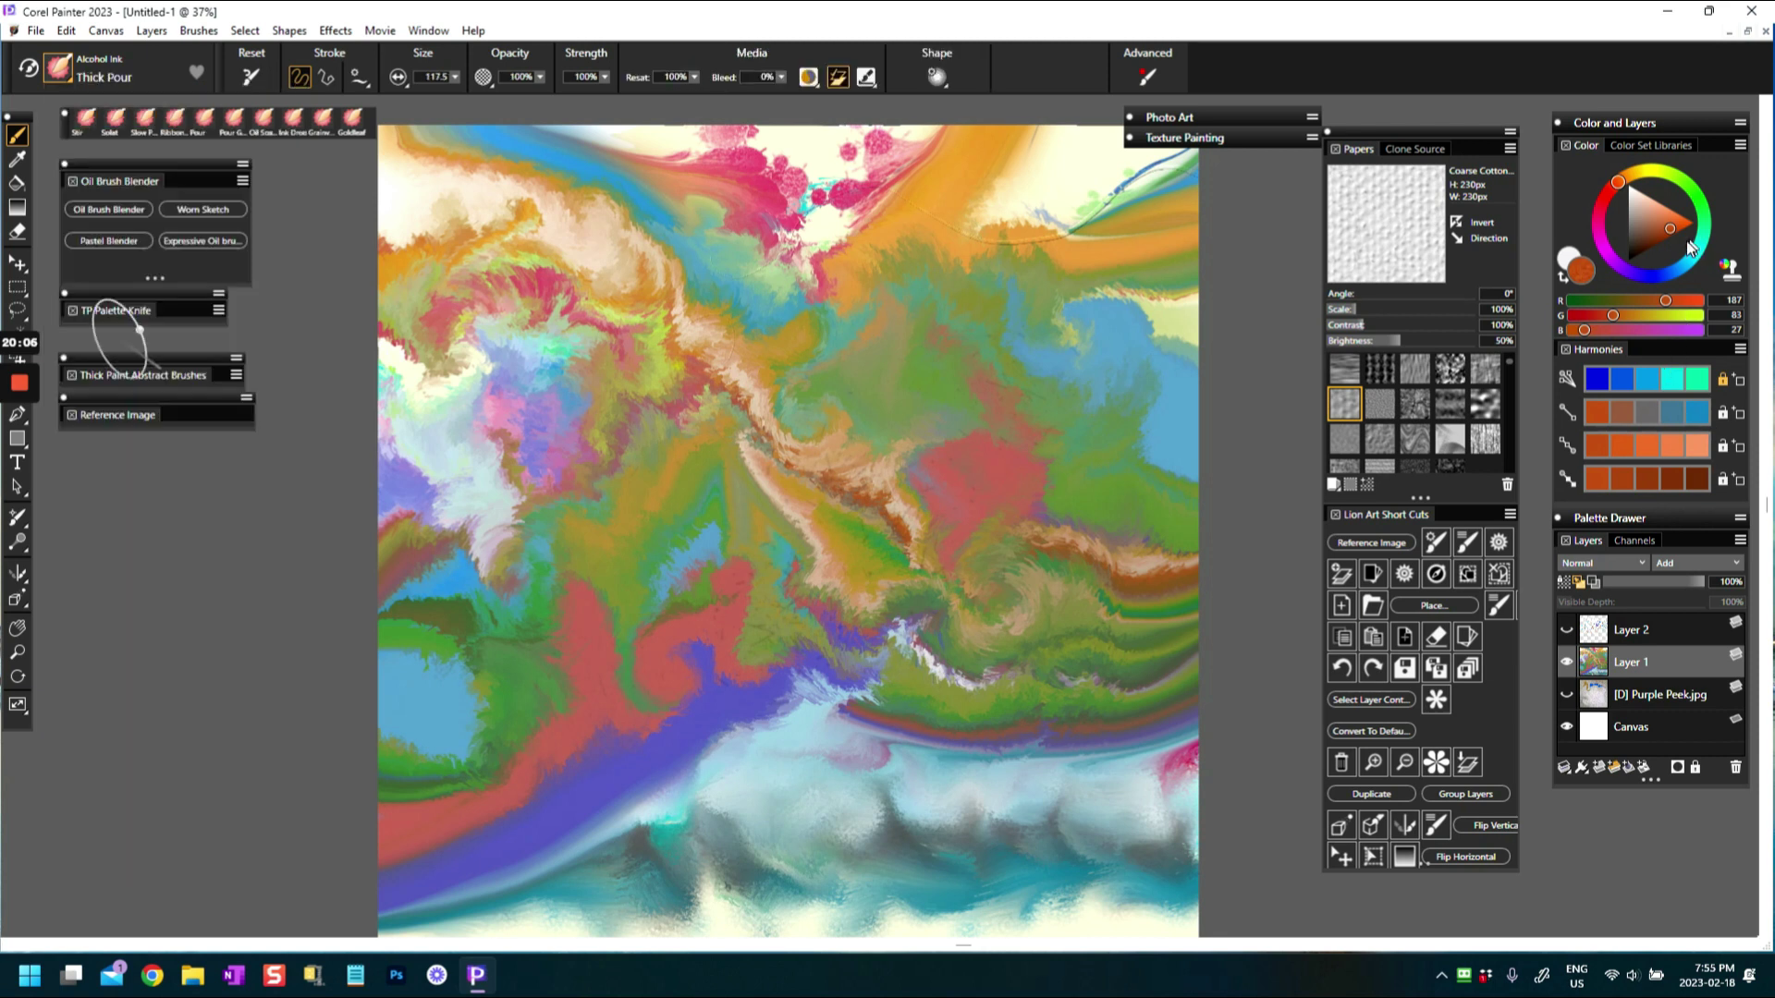
left_click(1683, 264)
mouse_move(712, 481)
left_mouse_down()
mouse_move(724, 437)
mouse_move(764, 519)
mouse_move(824, 525)
mouse_move(872, 455)
mouse_move(958, 405)
mouse_move(1023, 463)
mouse_move(1150, 441)
mouse_move(1220, 366)
mouse_move(774, 489)
mouse_move(713, 426)
mouse_move(653, 499)
mouse_move(633, 590)
mouse_move(505, 562)
mouse_move(472, 639)
mouse_move(368, 687)
left_mouse_up()
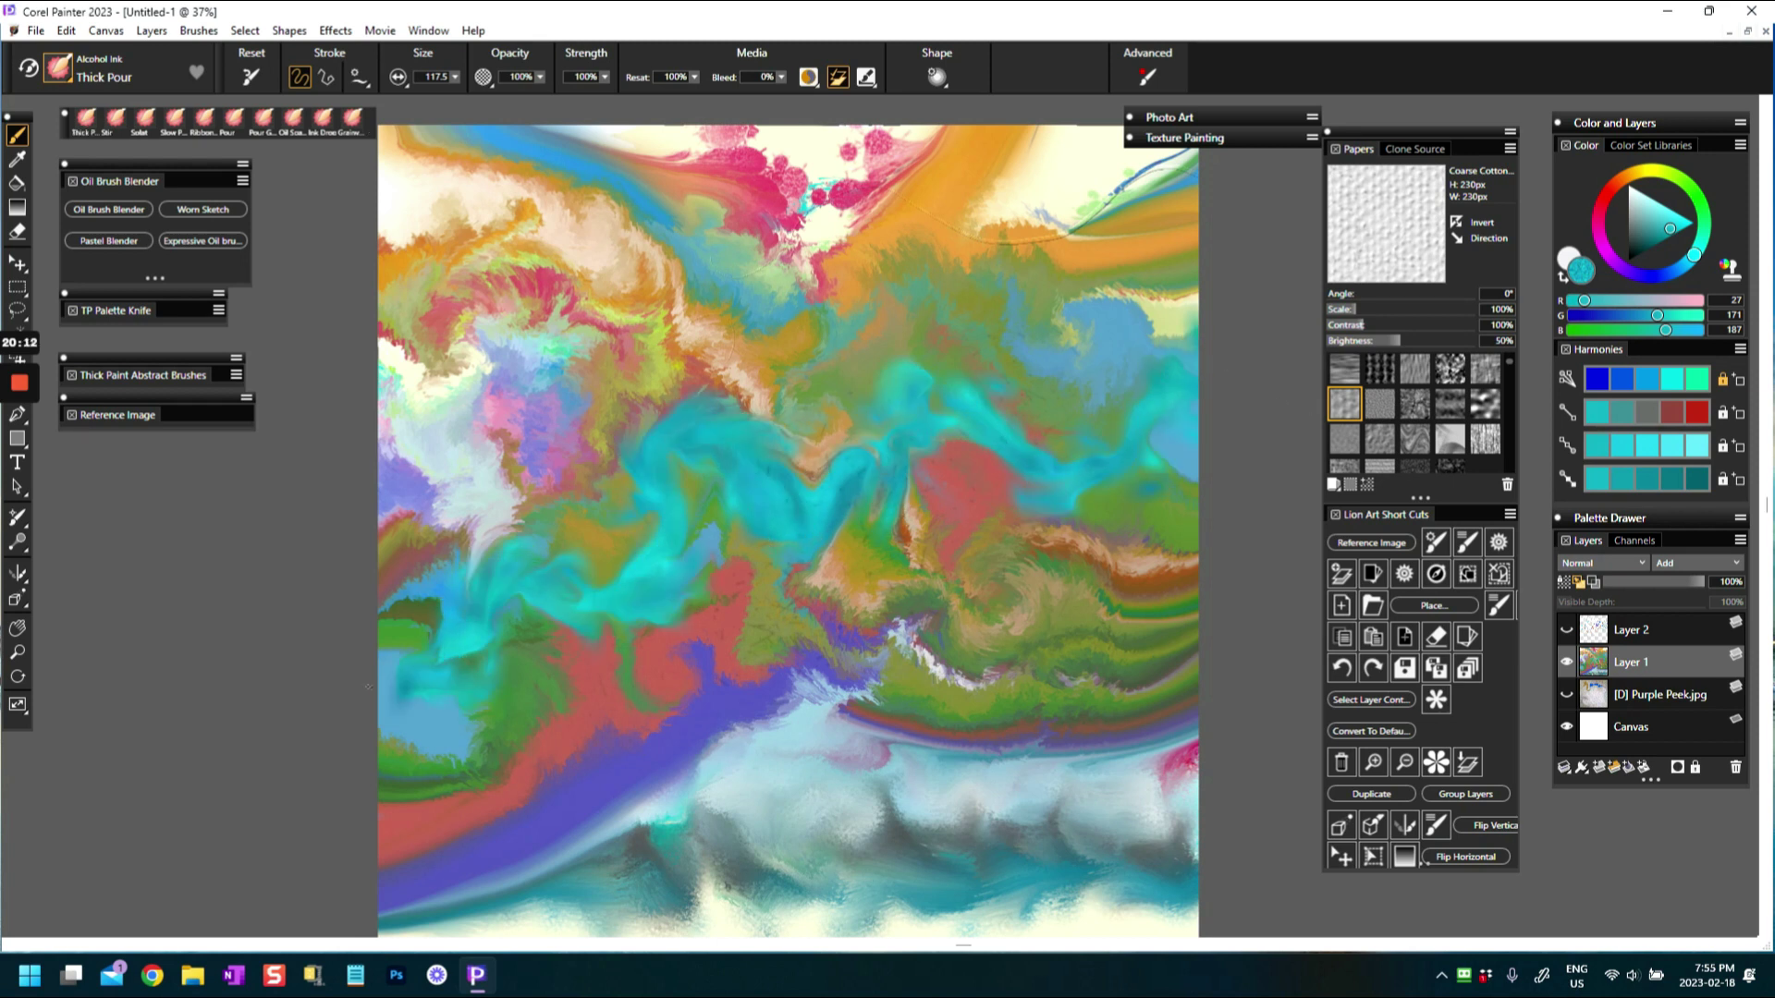
Pour red ribbons above and below the turquoise one, with a pale pink (RGB 200, 173, 170) ribbon above them
left_click(1697, 416)
mouse_move(1183, 398)
left_mouse_down()
mouse_move(1148, 372)
mouse_move(1084, 429)
mouse_move(953, 365)
mouse_move(823, 396)
mouse_move(813, 445)
mouse_move(753, 367)
mouse_move(670, 390)
mouse_move(614, 556)
mouse_move(548, 473)
mouse_move(471, 511)
mouse_move(471, 623)
mouse_move(384, 652)
left_mouse_up()
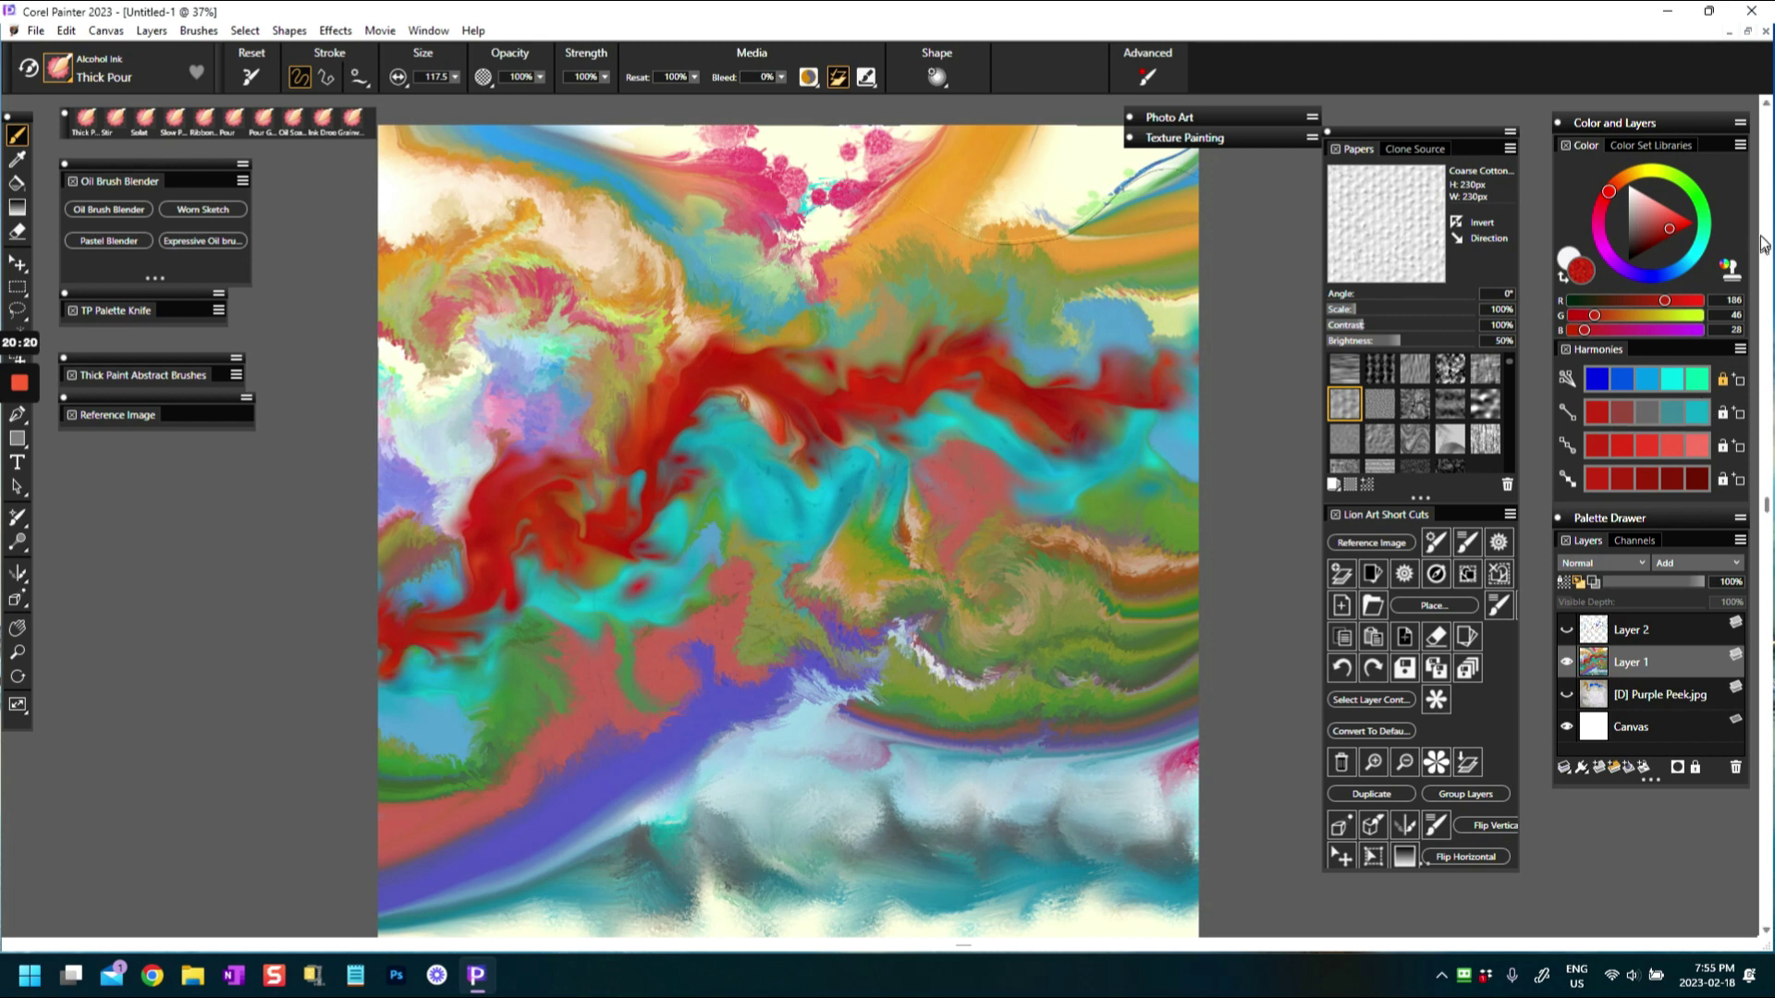
left_click(1634, 207)
mouse_move(1193, 342)
left_mouse_down()
mouse_move(956, 313)
mouse_move(647, 362)
mouse_move(469, 470)
mouse_move(367, 619)
left_mouse_up()
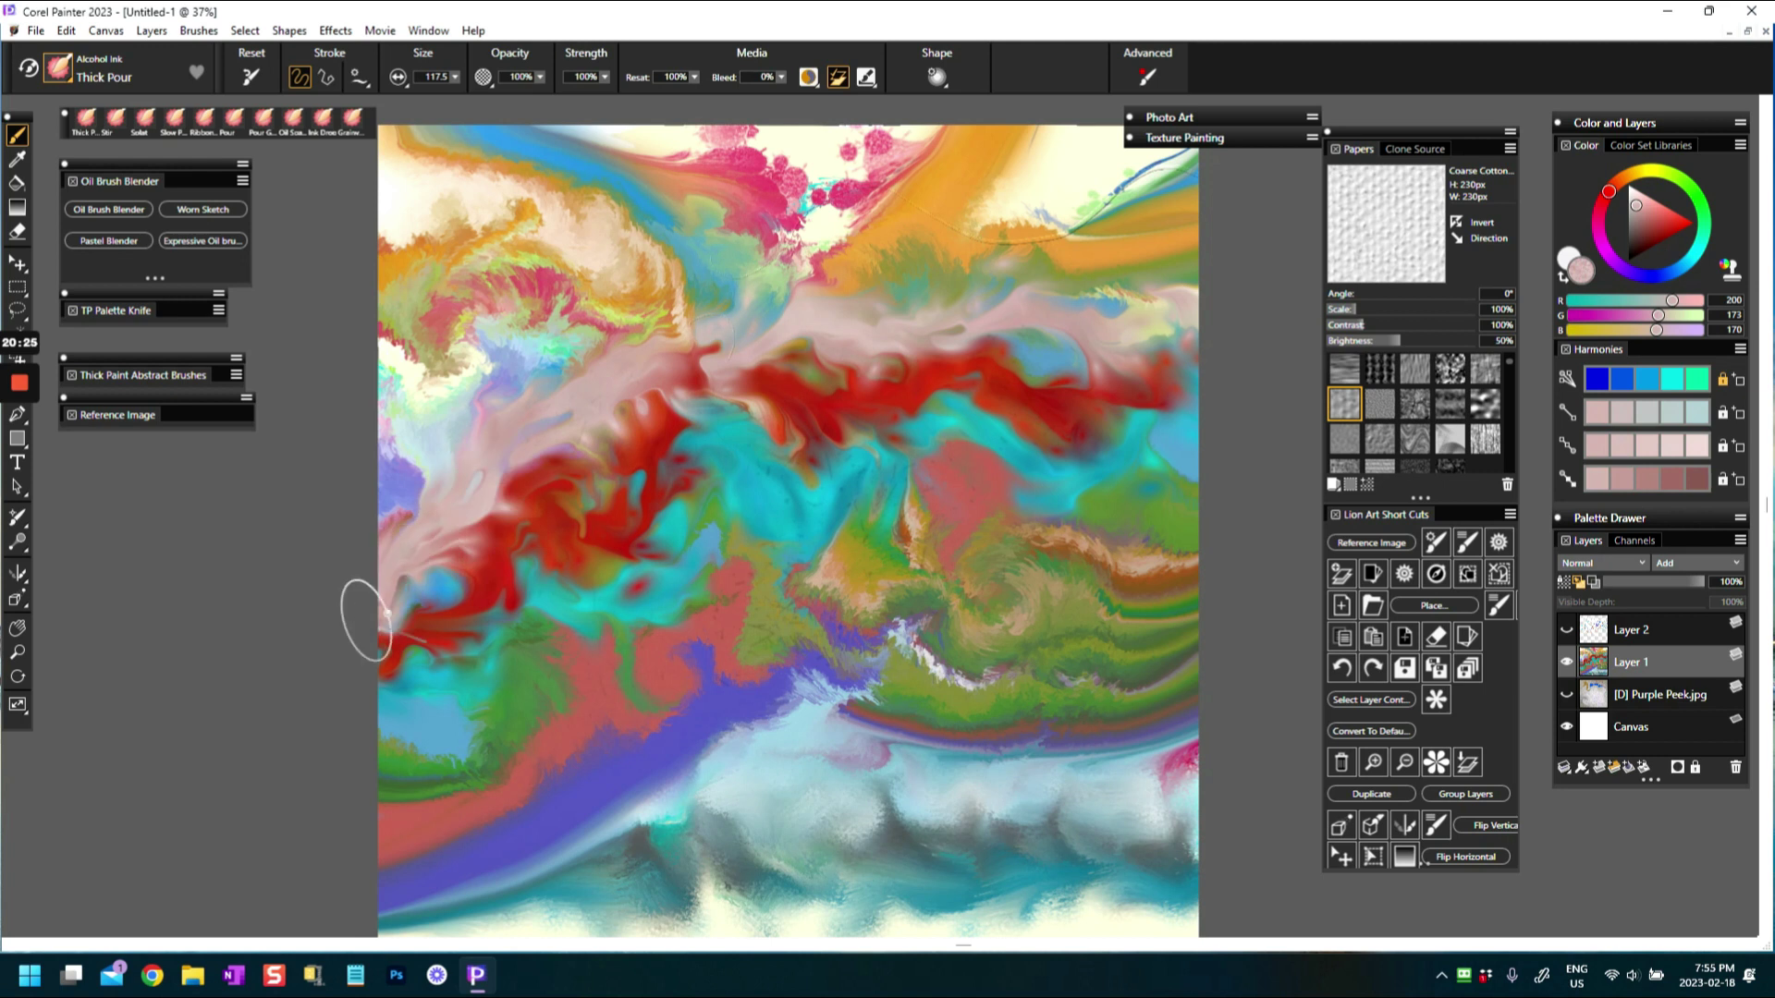
left_click(1668, 227)
mouse_move(1153, 453)
left_mouse_down()
mouse_move(1091, 504)
mouse_move(787, 582)
mouse_move(628, 684)
mouse_move(462, 730)
mouse_move(381, 781)
left_mouse_up()
Pour a turquoise (RGB 1, 210, 217) ribbon across the lower canvas and a mid-grey (RGB 129, 129, 129) one beneath it
left_click_drag(1670, 225, 1645, 232)
left_click(1675, 381)
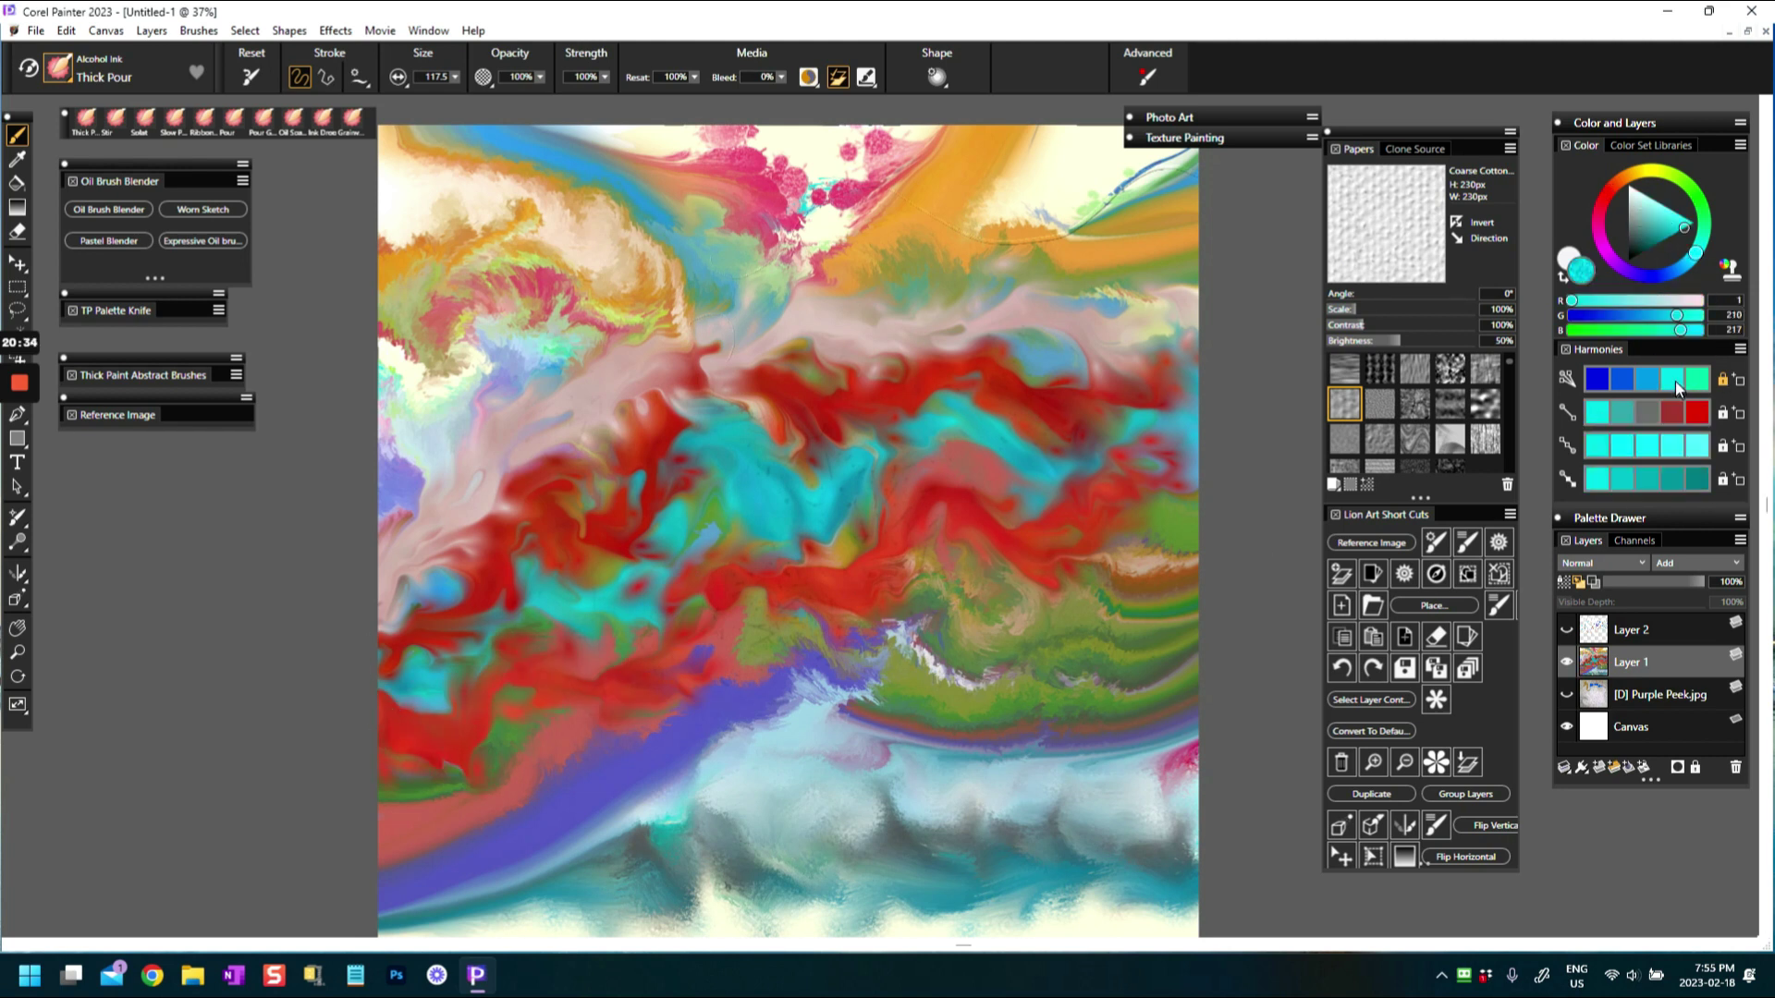
mouse_move(1192, 712)
left_mouse_down()
mouse_move(896, 730)
mouse_move(421, 900)
left_mouse_up()
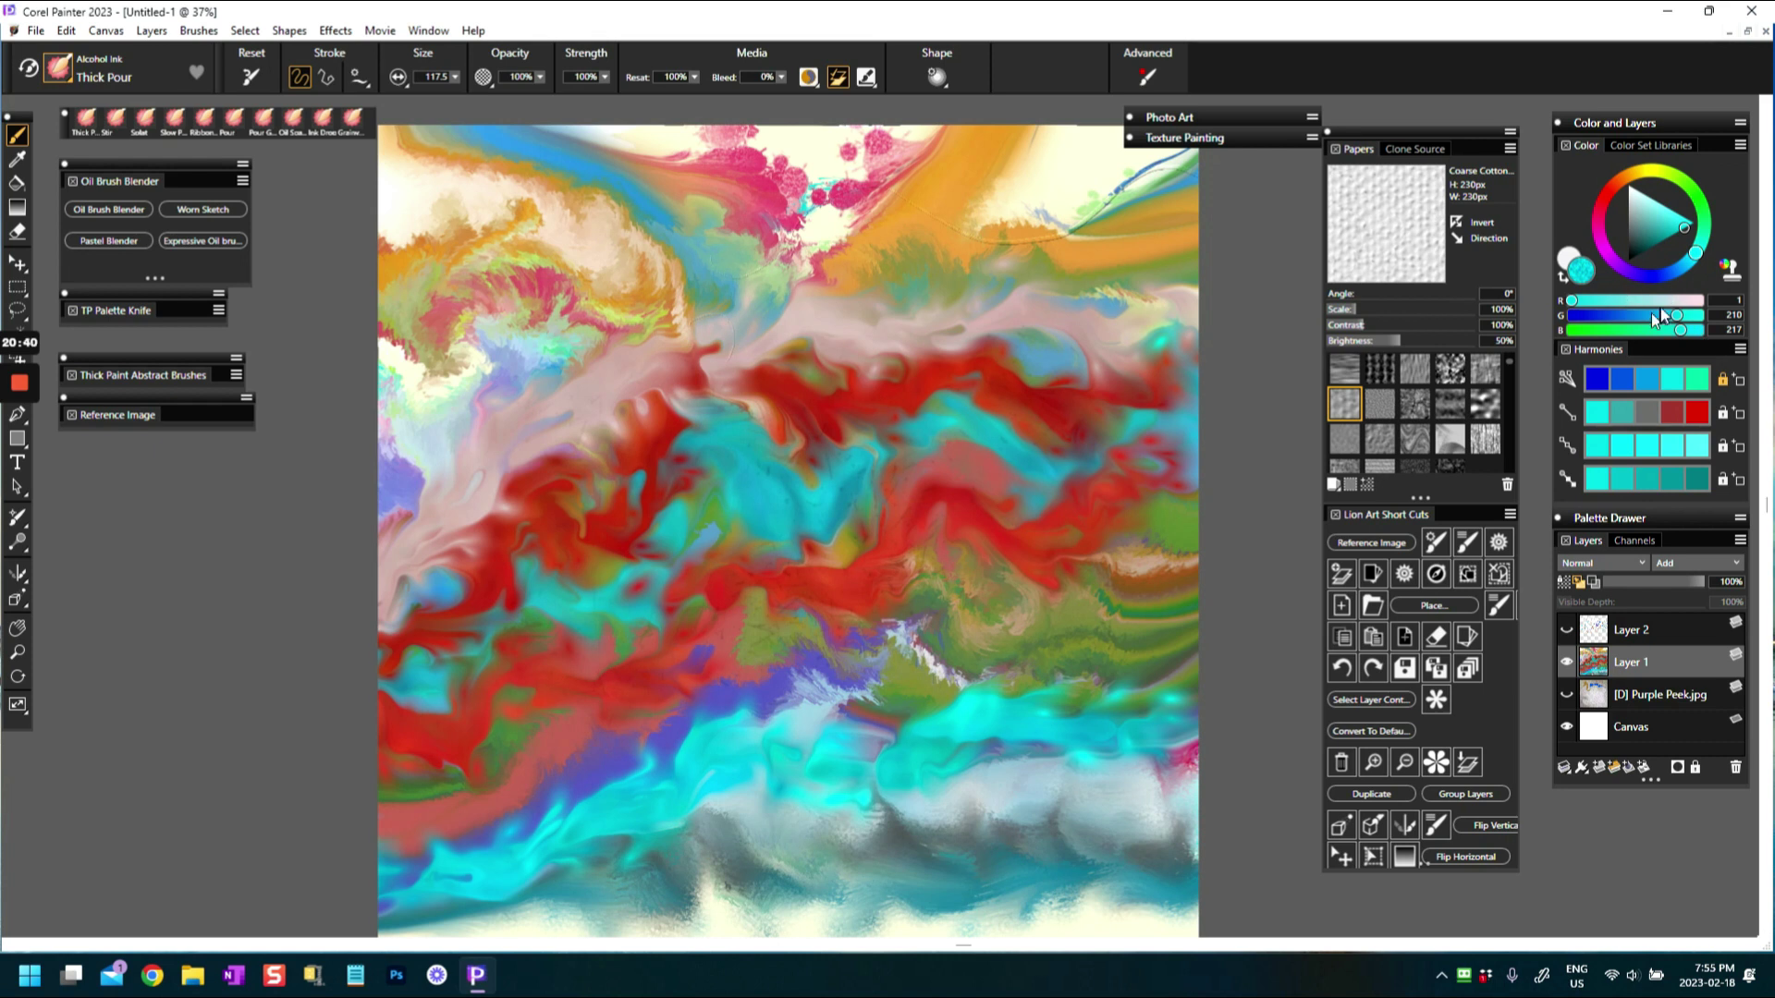
left_click(1628, 222)
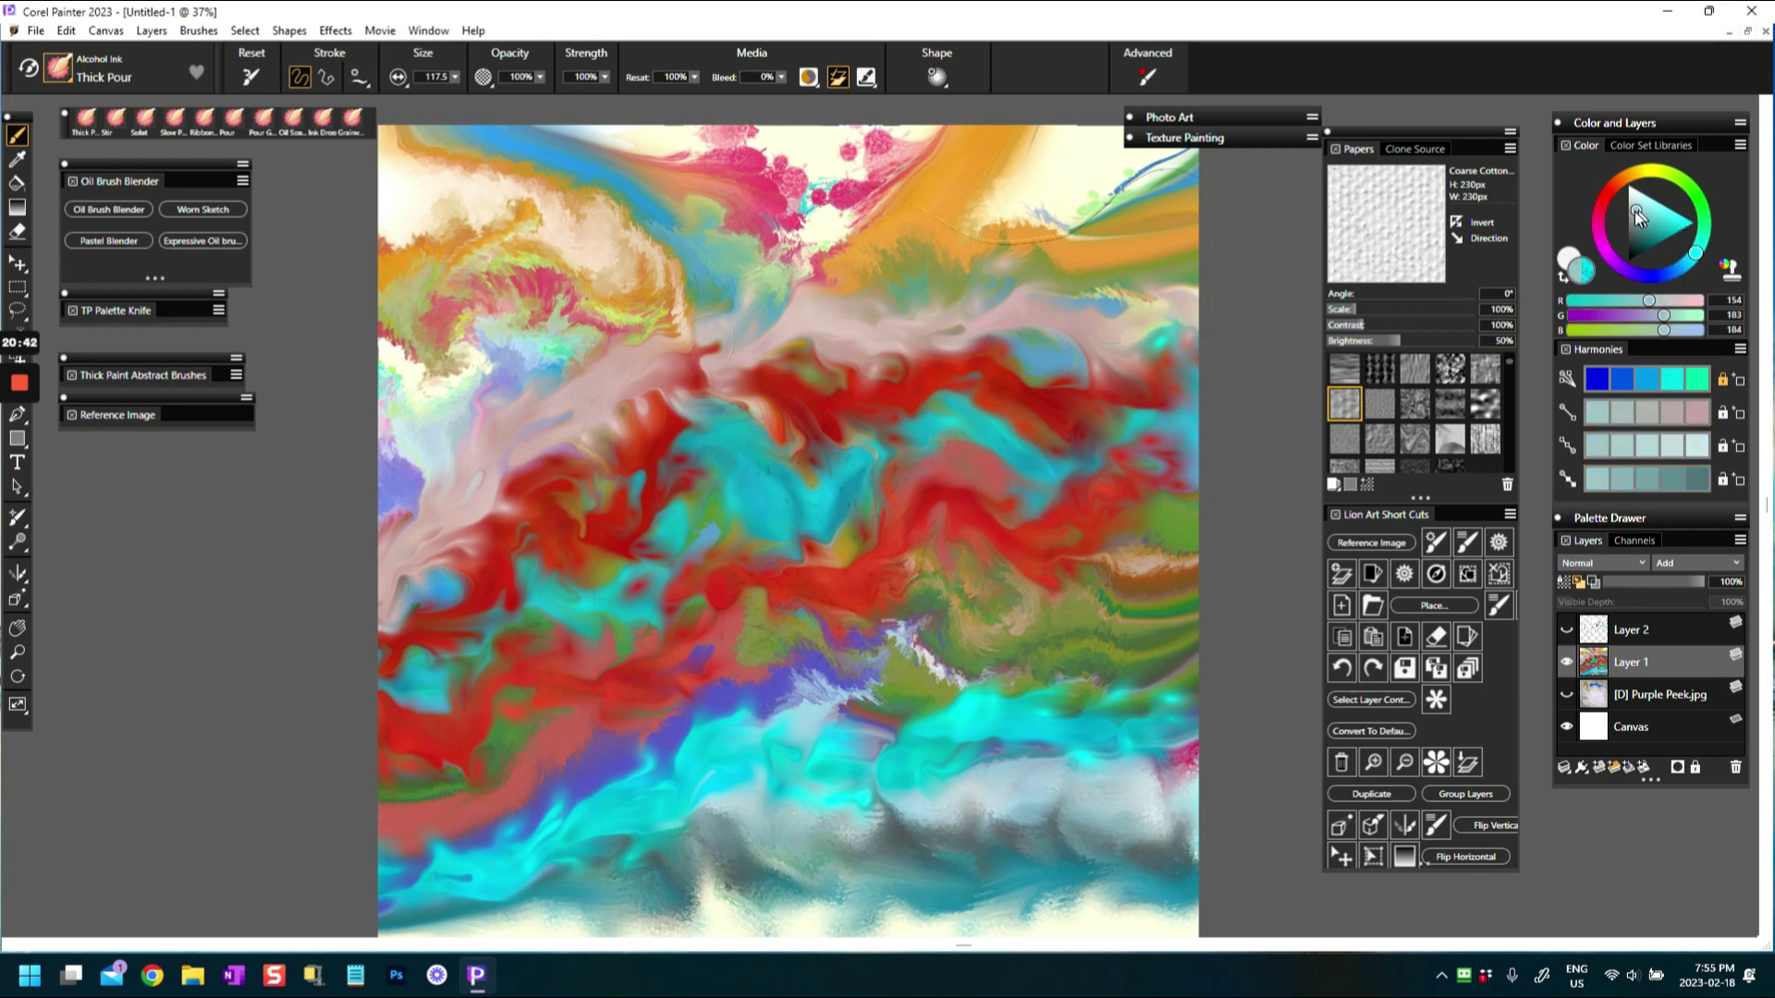
mouse_move(424, 911)
left_mouse_down()
mouse_move(511, 906)
mouse_move(592, 864)
mouse_move(682, 879)
mouse_move(765, 819)
mouse_move(963, 822)
mouse_move(1093, 781)
mouse_move(1313, 796)
left_mouse_up()
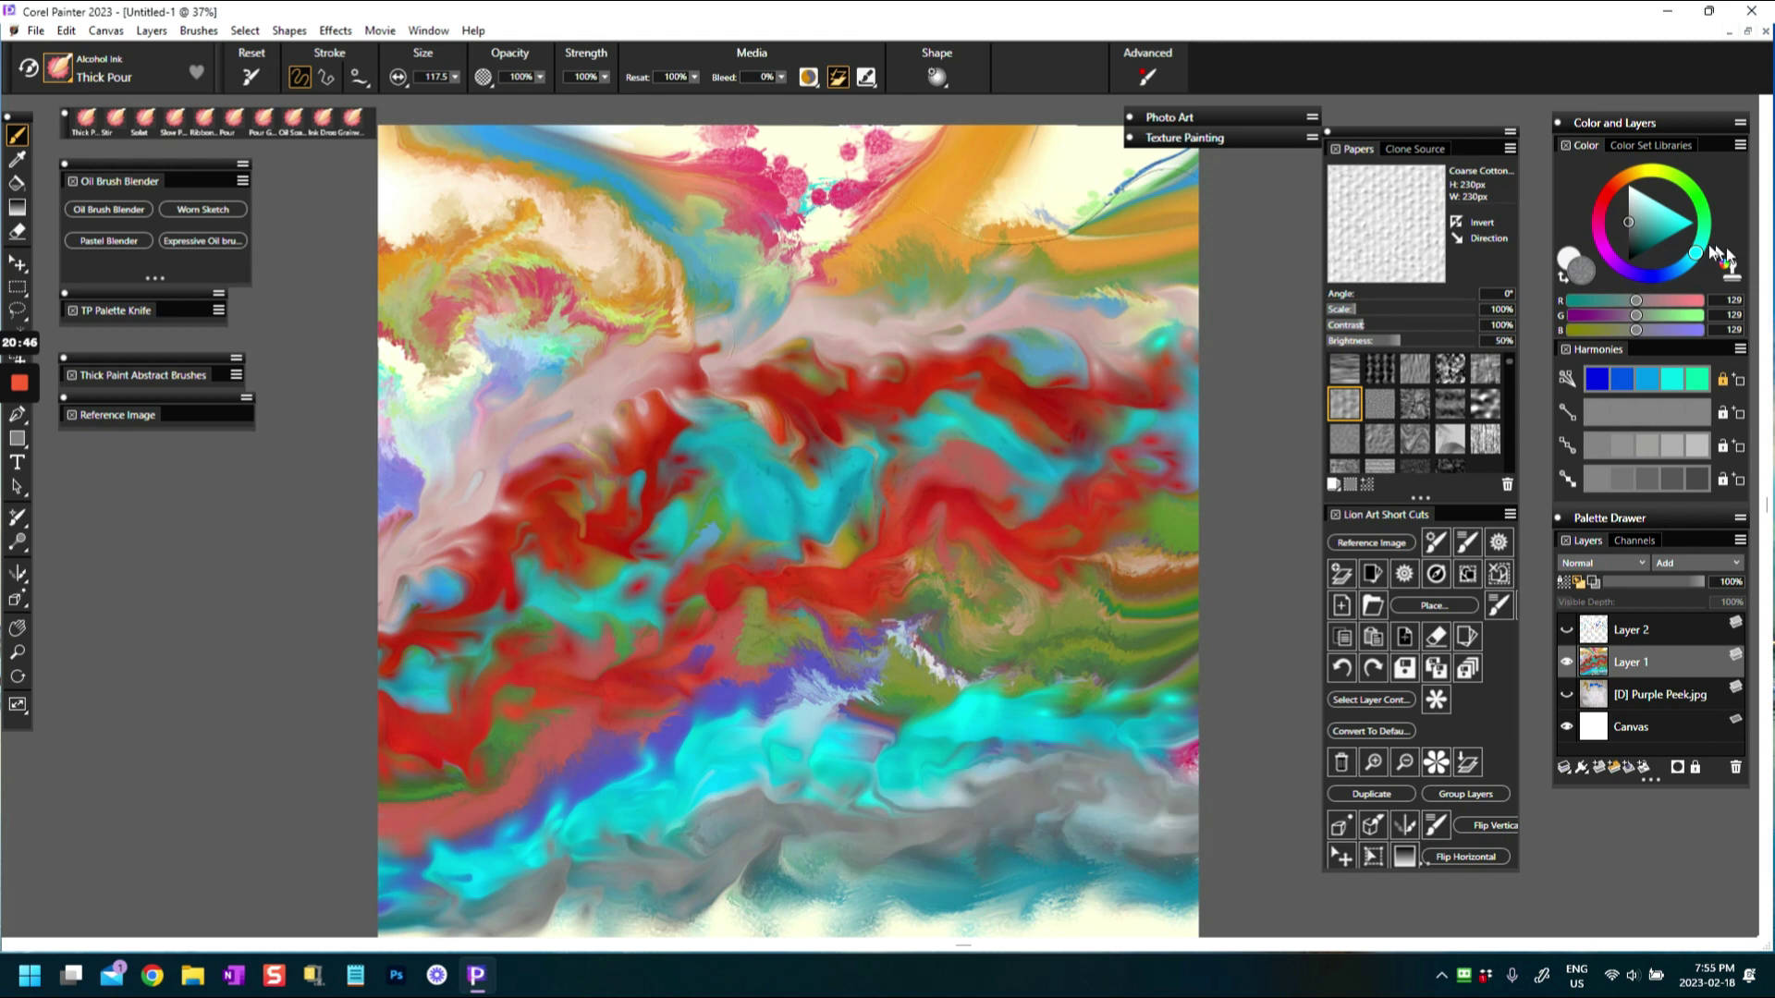
Pour an olive-brown (RGB 104, 86, 32) ribbon along the canvas bottom and a light grey (RGB 213, 213, 213) one just above it
left_click_drag(1609, 196, 1637, 173)
left_click(1652, 236)
left_click_drag(1654, 237, 1650, 238)
left_click(1619, 482)
mouse_move(574, 915)
left_mouse_down()
mouse_move(705, 879)
mouse_move(780, 907)
mouse_move(883, 859)
mouse_move(987, 873)
mouse_move(1117, 835)
mouse_move(1232, 859)
mouse_move(908, 835)
mouse_move(546, 925)
mouse_move(375, 919)
left_mouse_up()
left_click_drag(836, 865, 1214, 786)
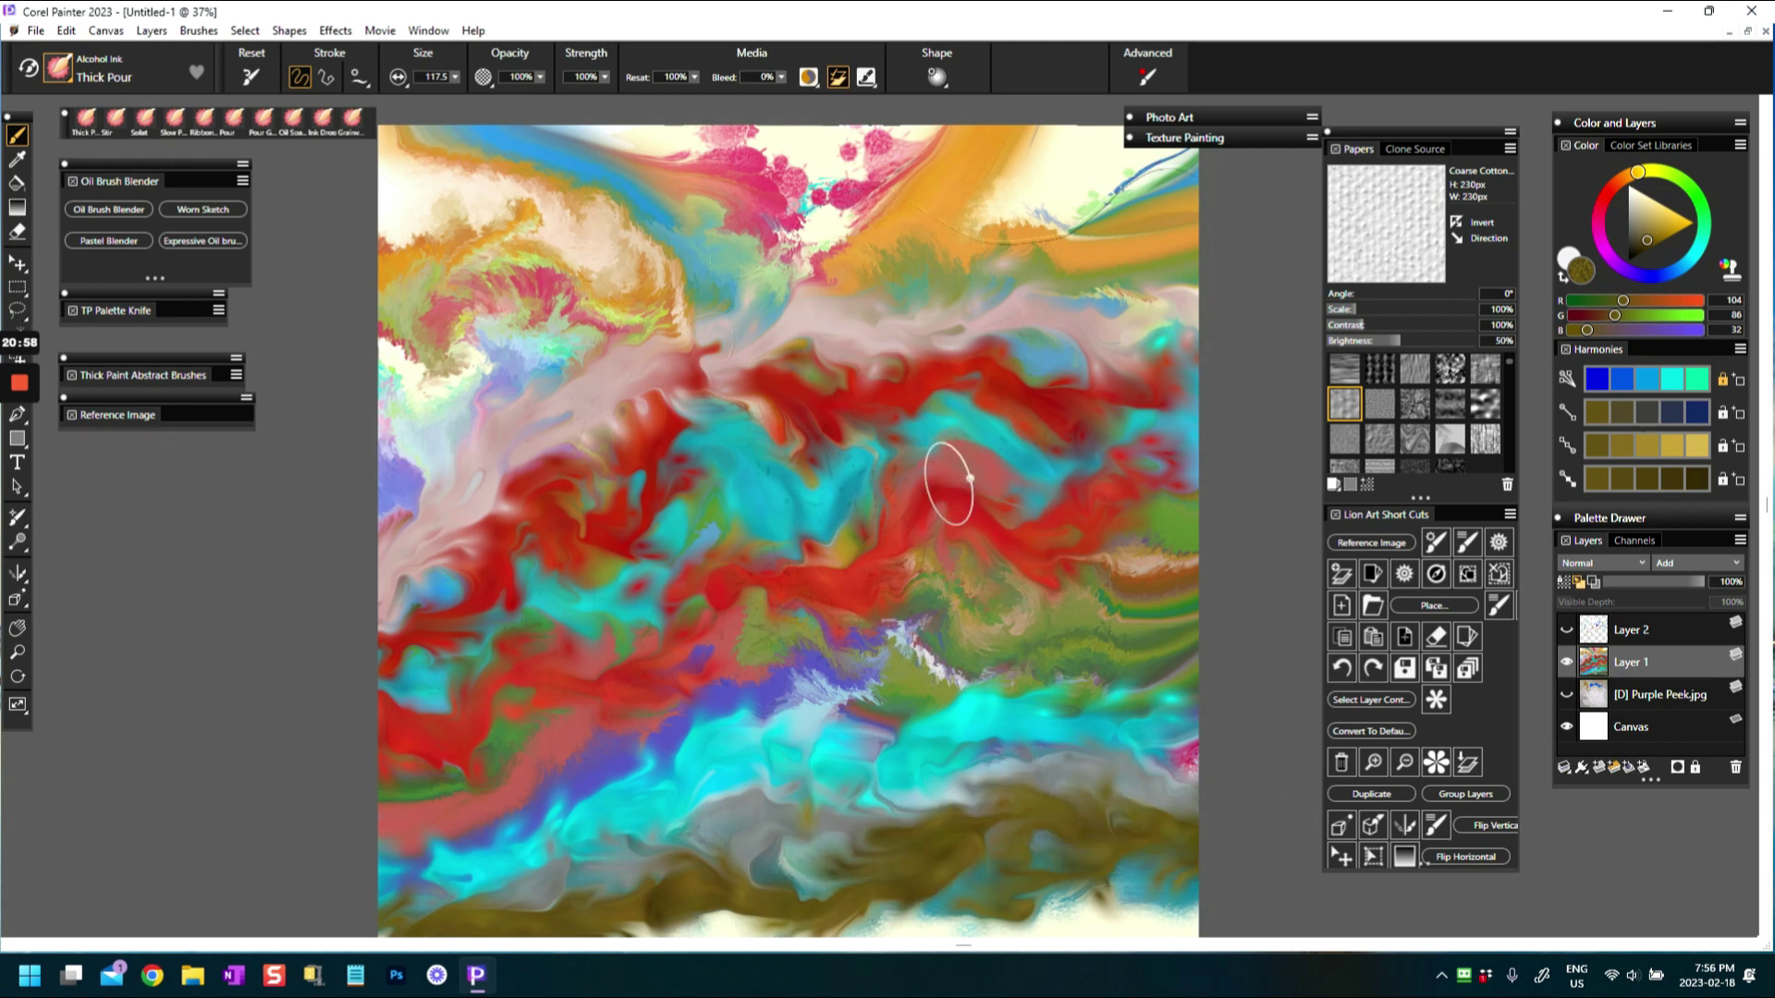
mouse_move(903, 832)
left_mouse_down()
mouse_move(1225, 735)
mouse_move(1177, 725)
mouse_move(1090, 774)
mouse_move(953, 769)
mouse_move(456, 907)
mouse_move(346, 906)
left_mouse_up()
left_click(1629, 197)
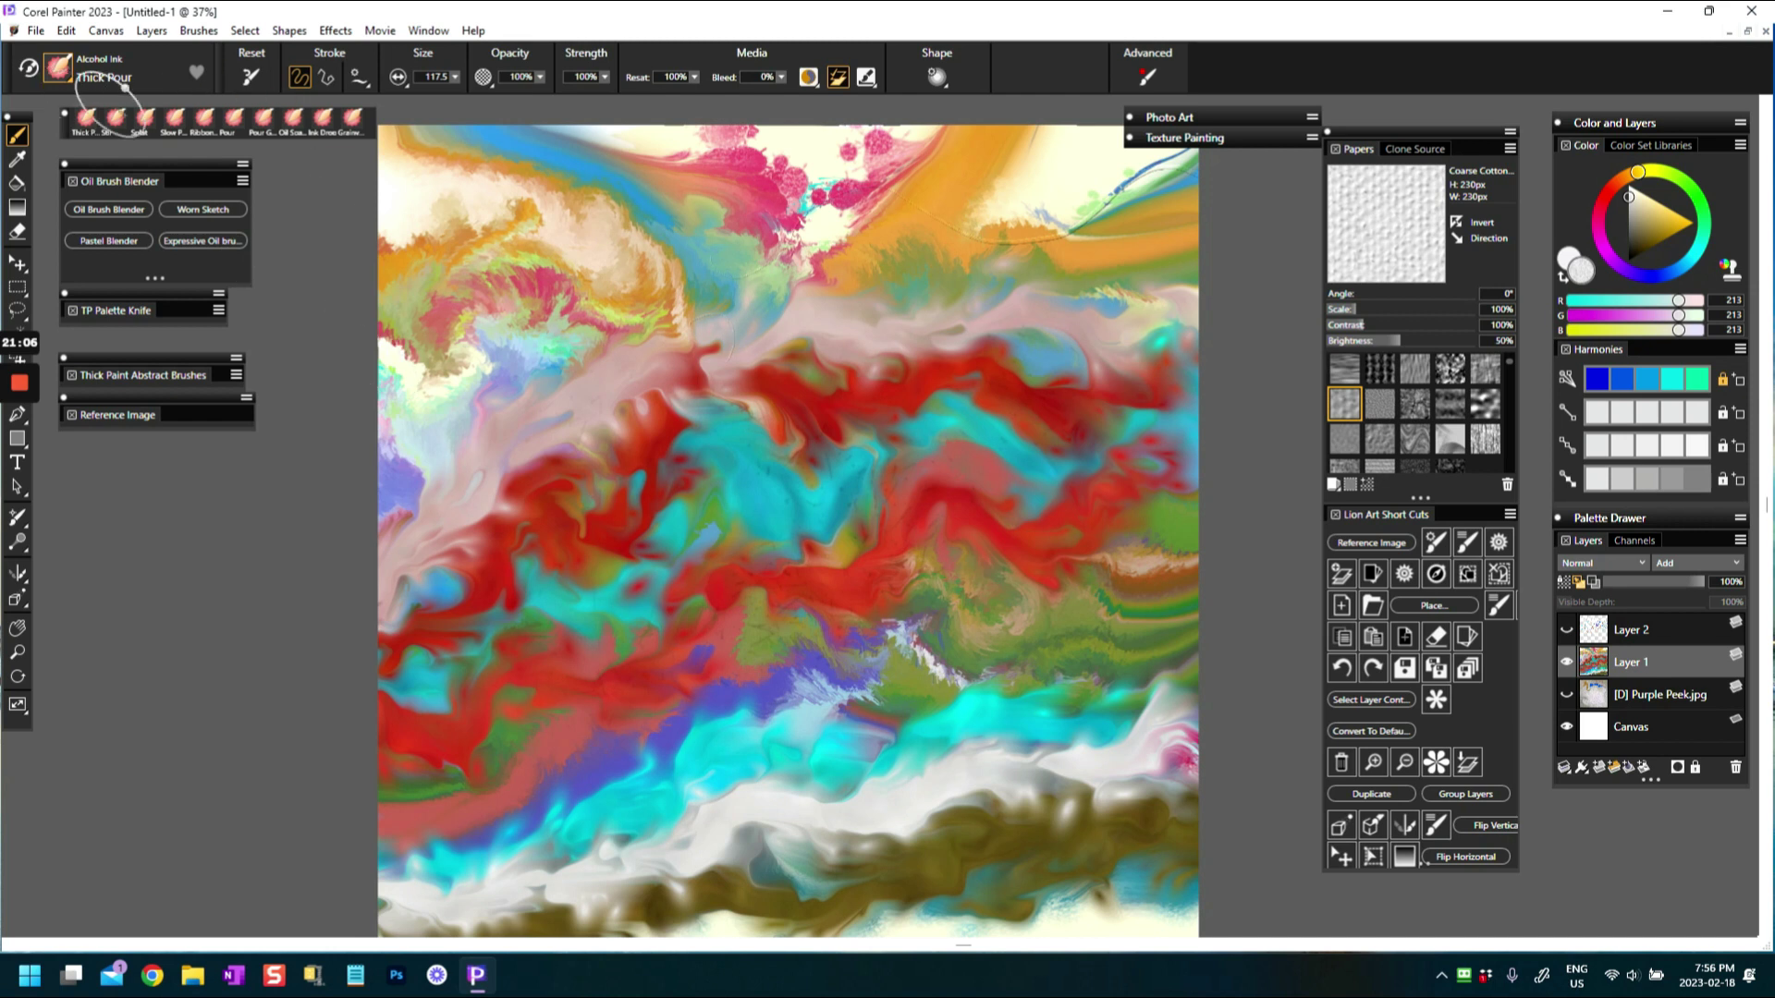
Mark Thick Pour as a favourite and switch to the Texture Pour brush with ochre (RGB 168, 131, 22)
left_click(58, 72)
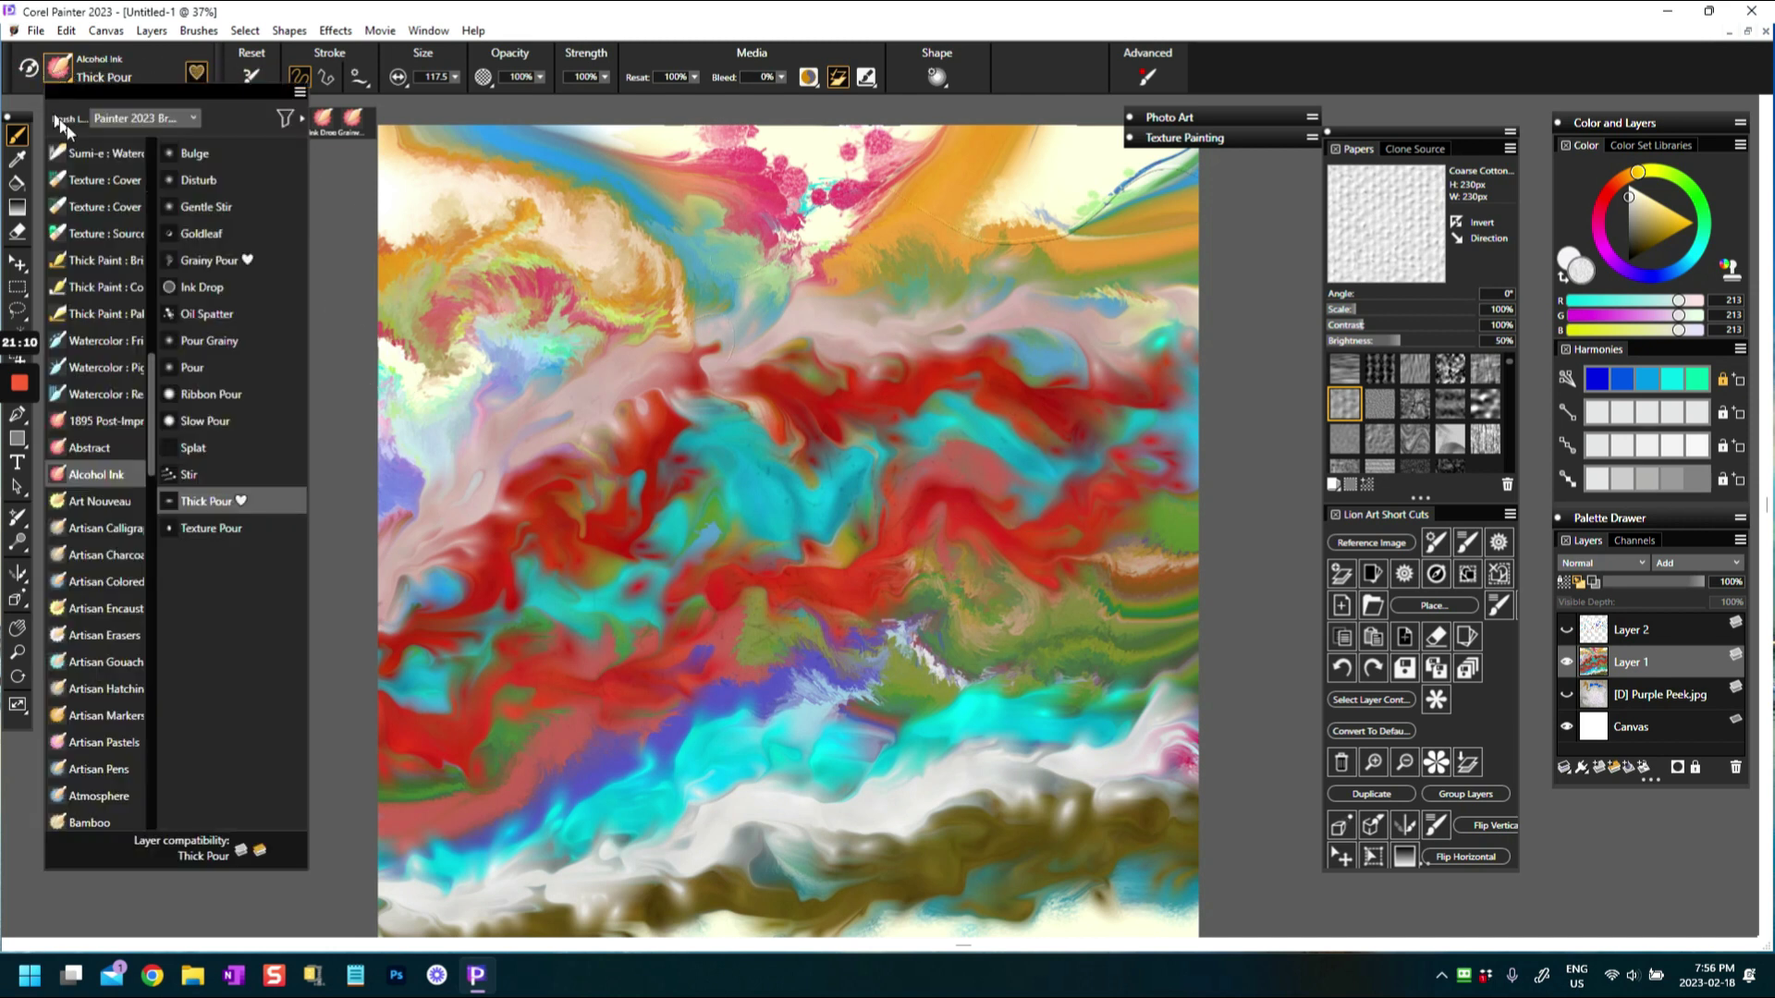
left_click(214, 530)
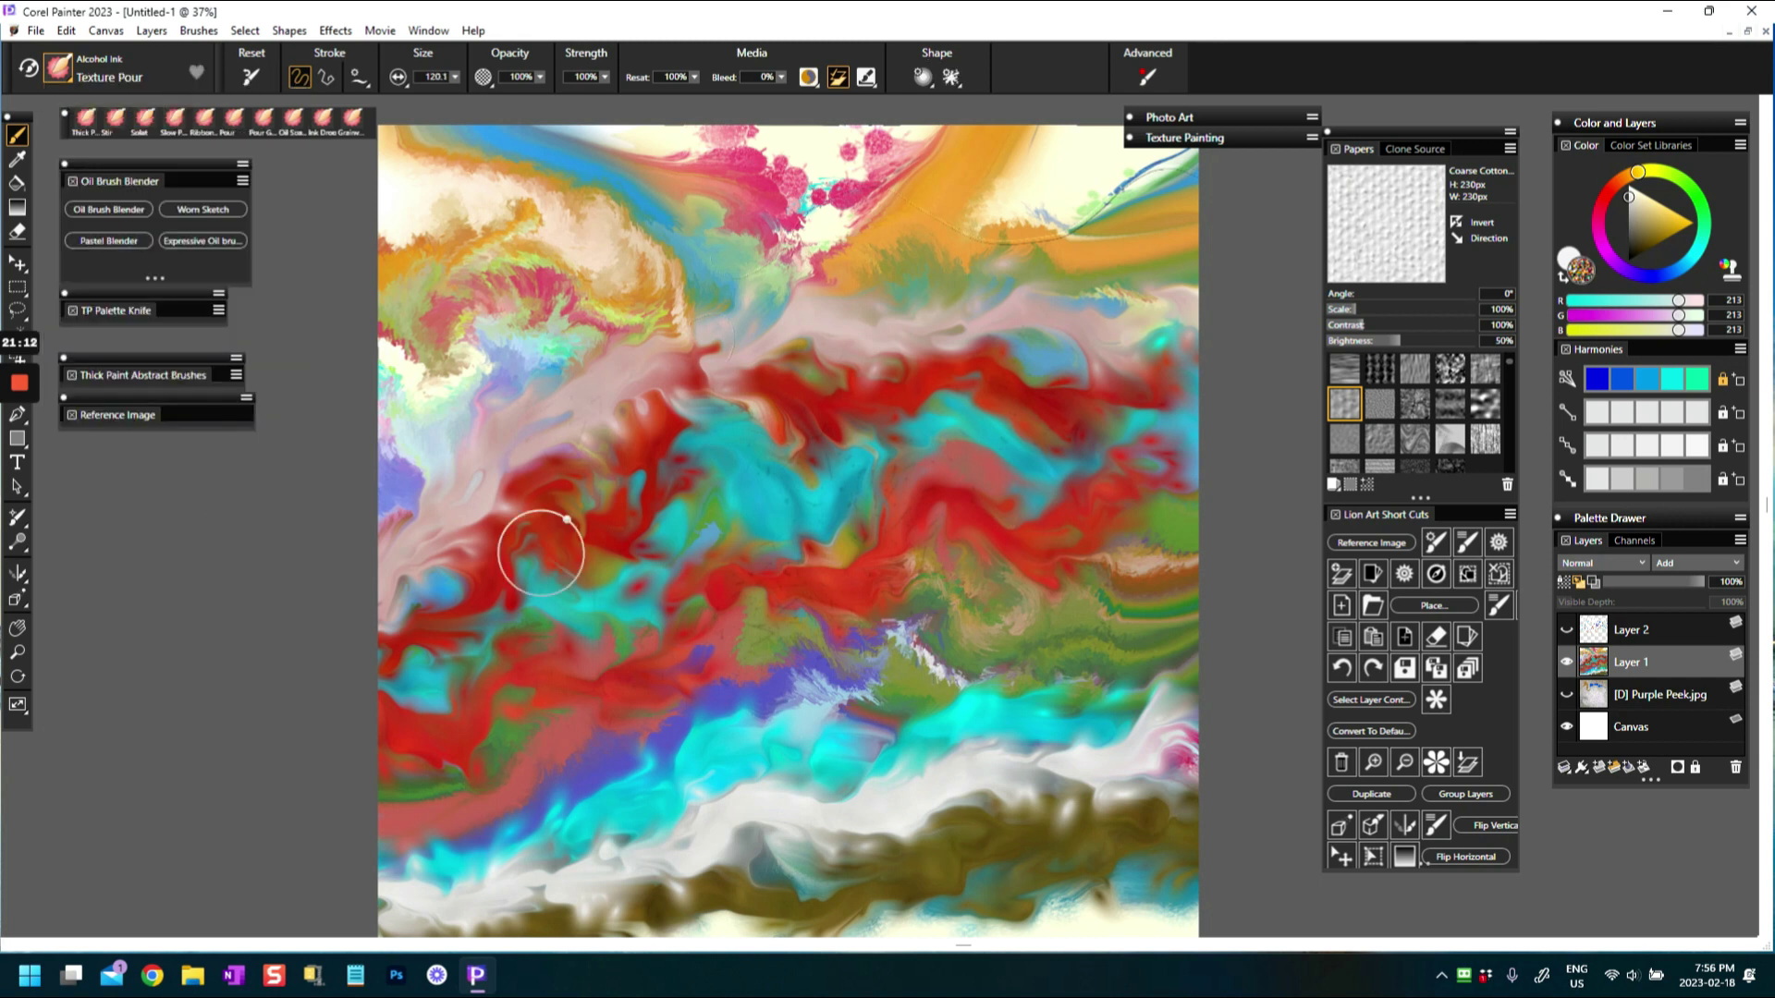
left_click_drag(1656, 233, 1667, 232)
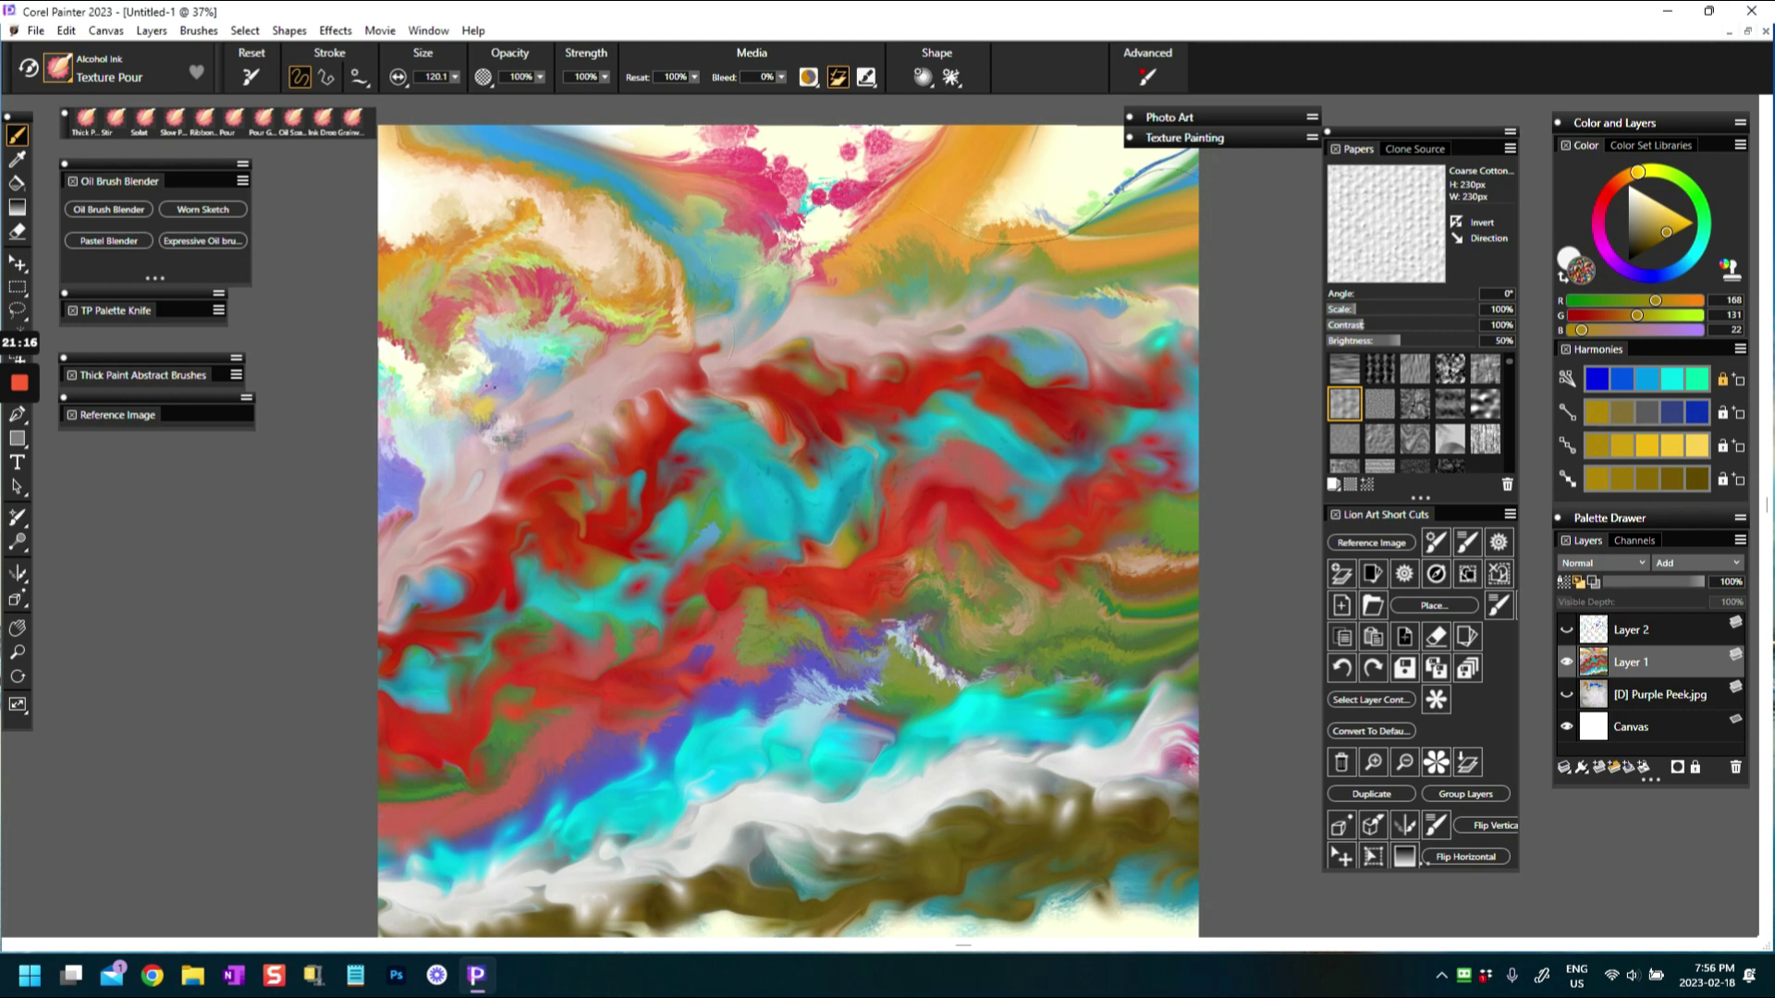
Dab multicoloured Texture Pour blotches over the upper left swirl and the pink and orange area at the upper centre
mouse_move(539, 404)
left_mouse_down()
mouse_move(532, 384)
mouse_move(613, 426)
left_mouse_up()
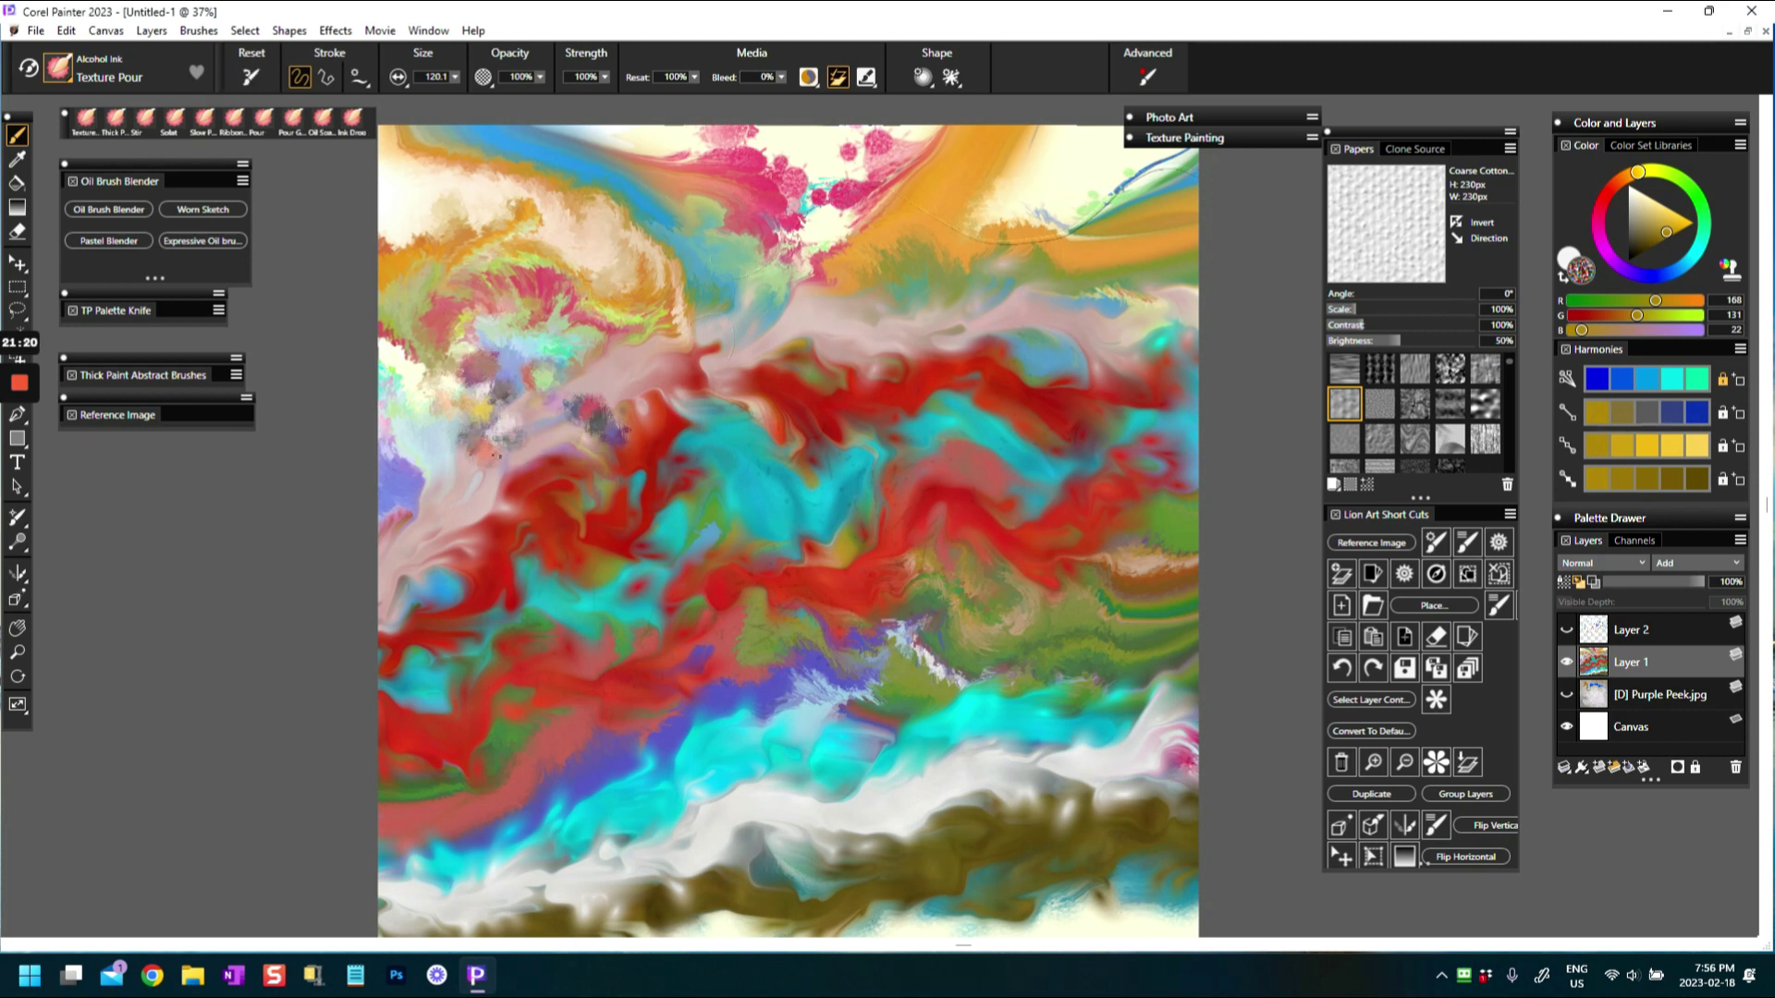
left_click_drag(480, 499, 451, 269)
mouse_move(582, 277)
left_mouse_down()
mouse_move(550, 305)
mouse_move(434, 294)
mouse_move(457, 335)
mouse_move(599, 321)
mouse_move(518, 444)
mouse_move(504, 548)
mouse_move(562, 518)
left_mouse_up()
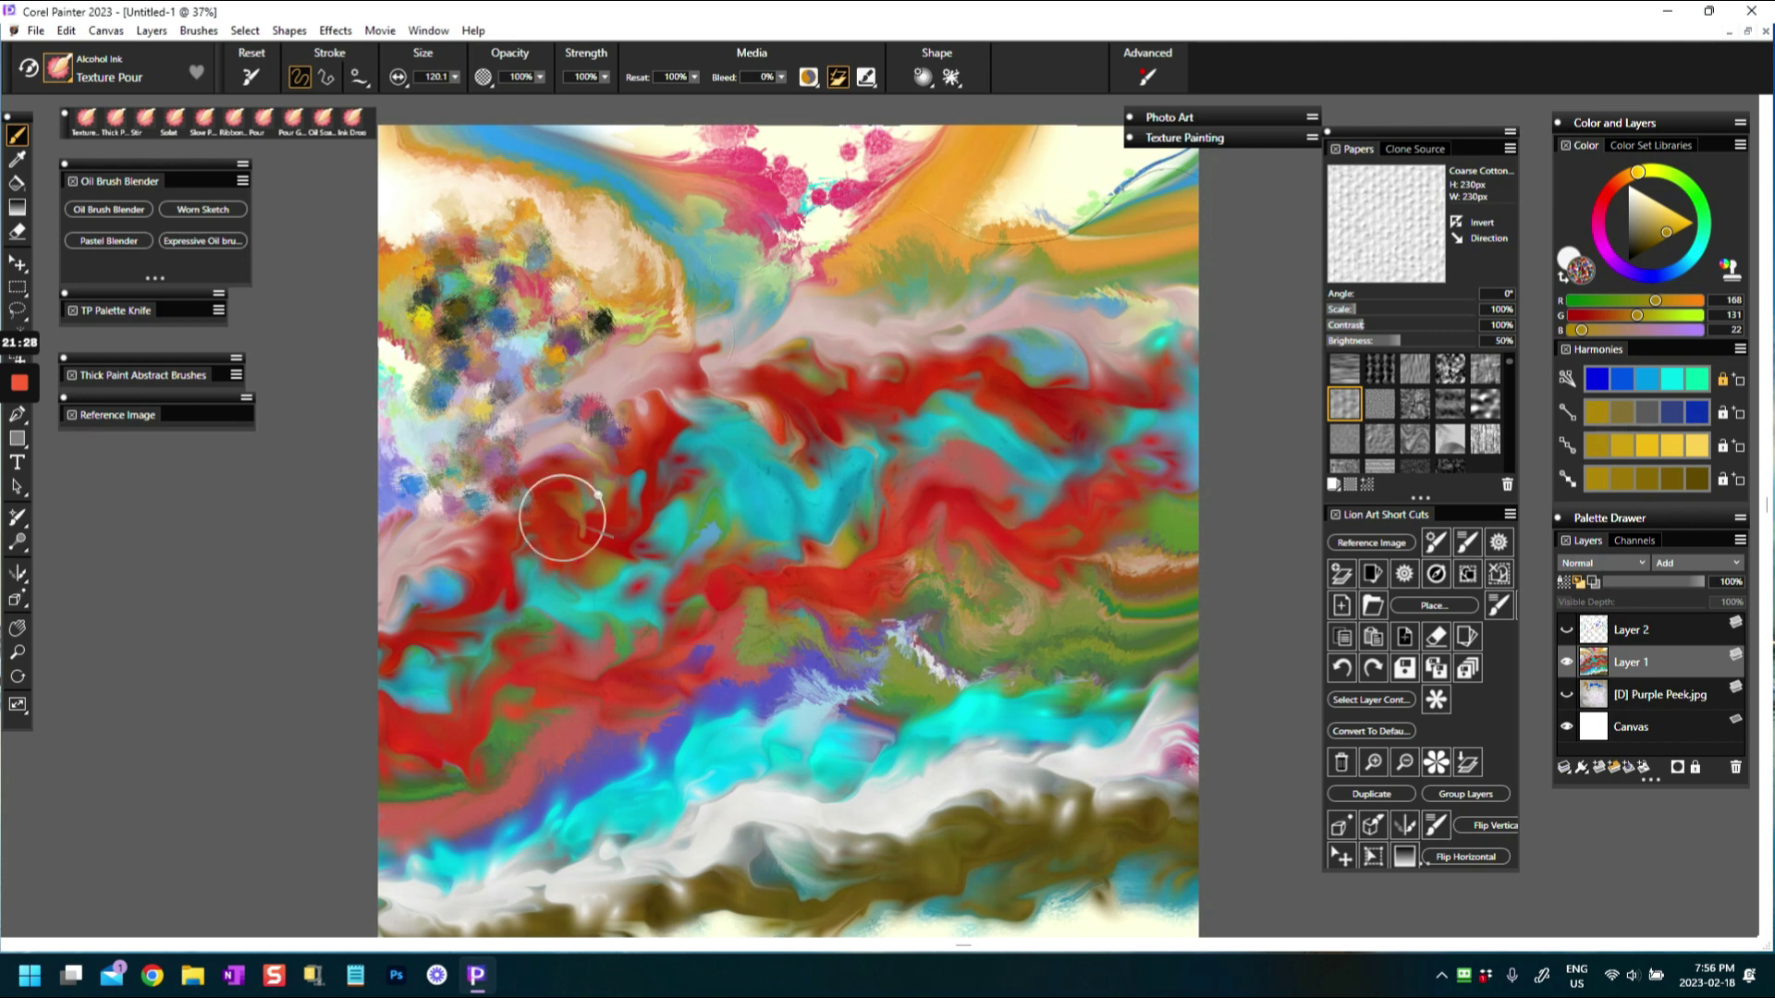
mouse_move(962, 223)
left_mouse_down()
mouse_move(957, 242)
mouse_move(892, 247)
mouse_move(869, 276)
mouse_move(892, 294)
mouse_move(814, 242)
mouse_move(831, 213)
left_mouse_up()
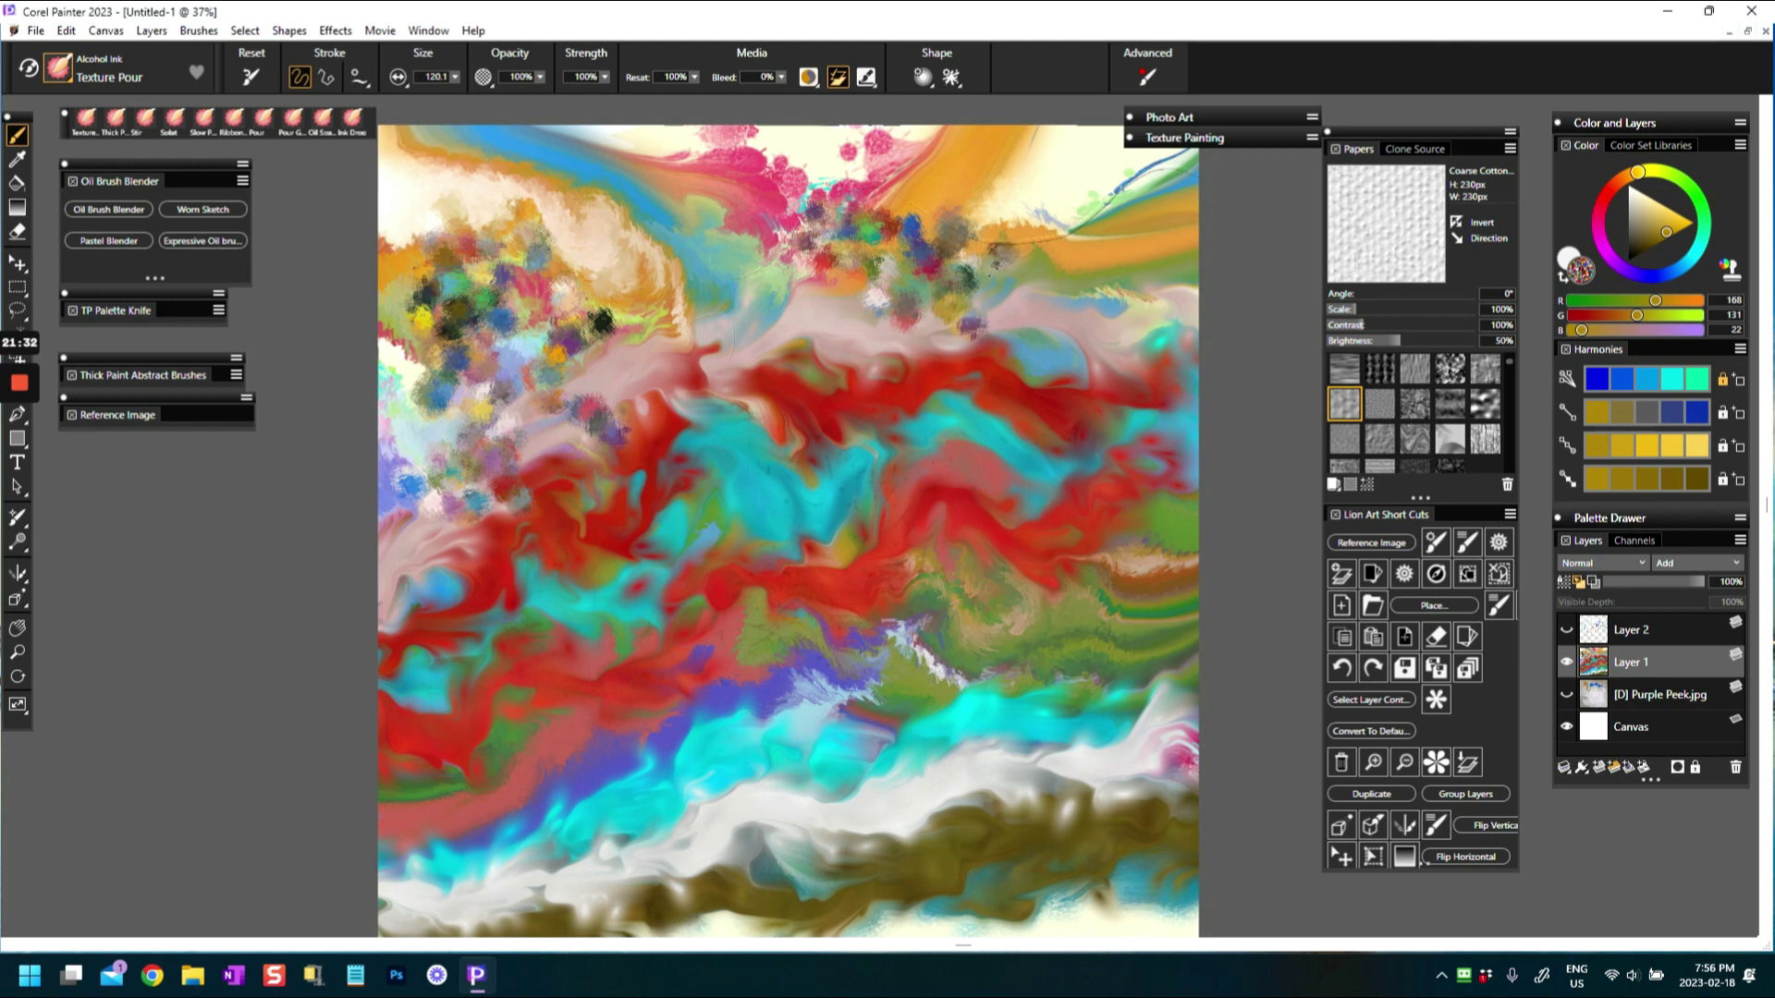
mouse_move(843, 315)
left_mouse_down()
mouse_move(888, 305)
mouse_move(823, 342)
mouse_move(895, 314)
left_mouse_up()
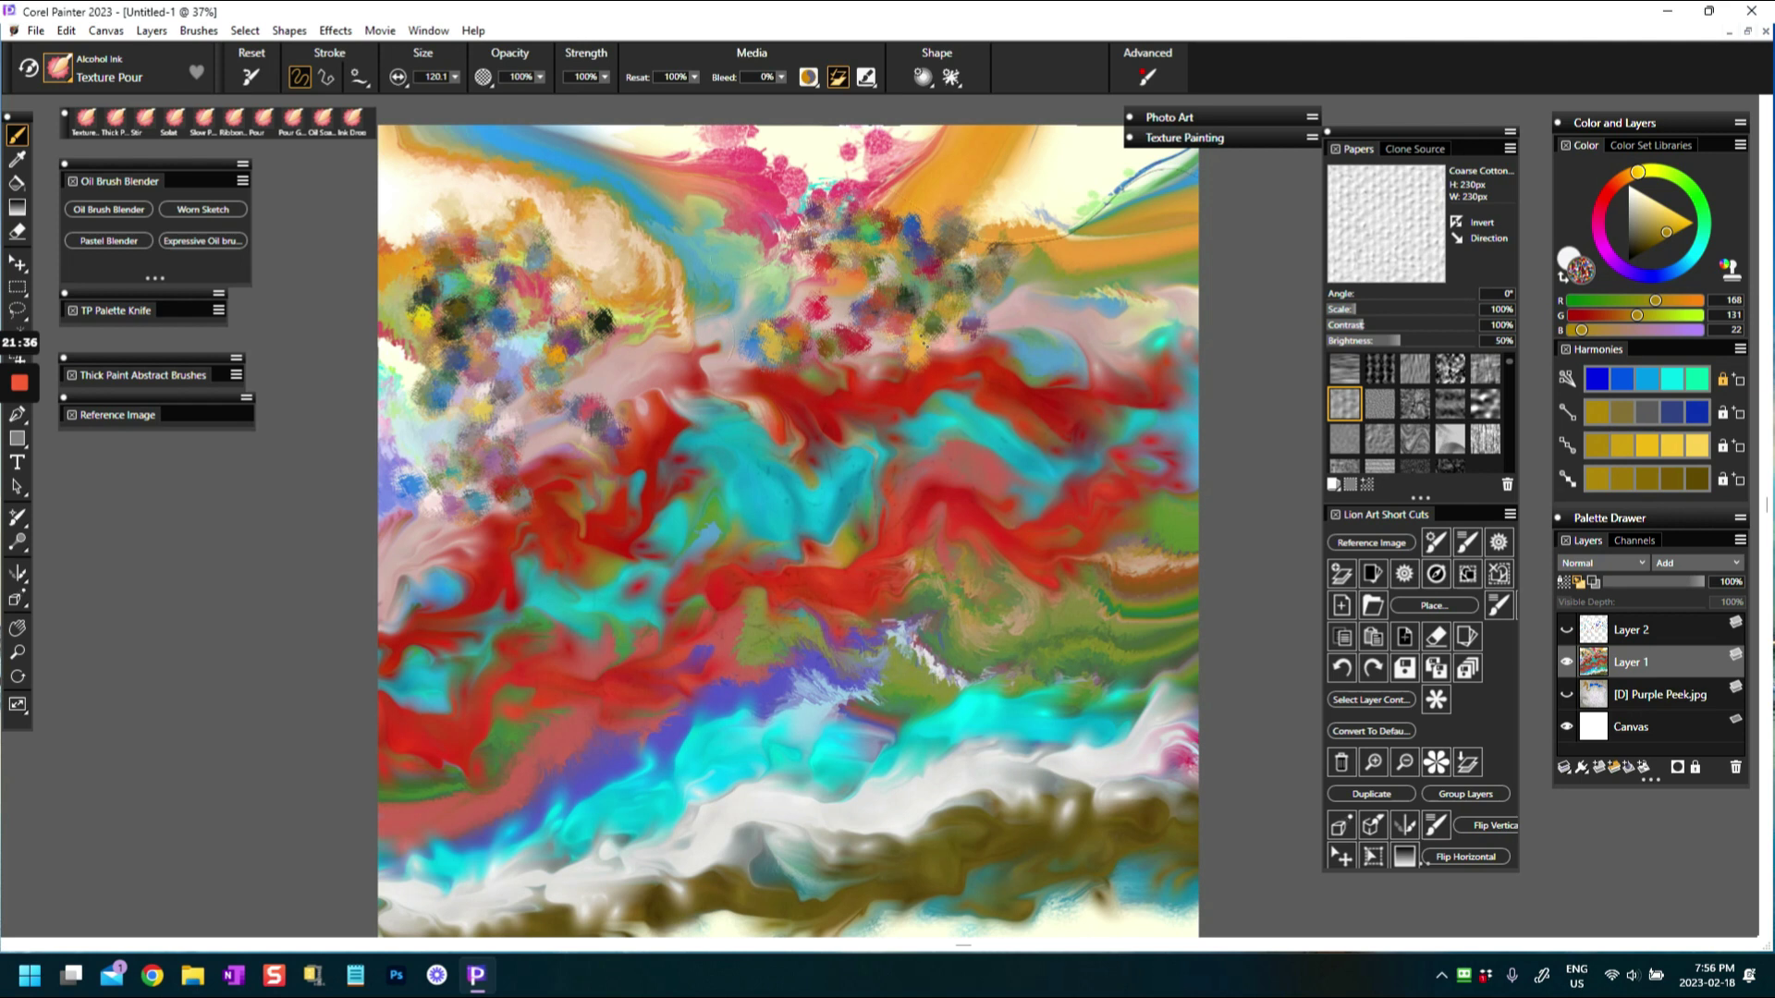
left_click_drag(709, 338, 730, 369)
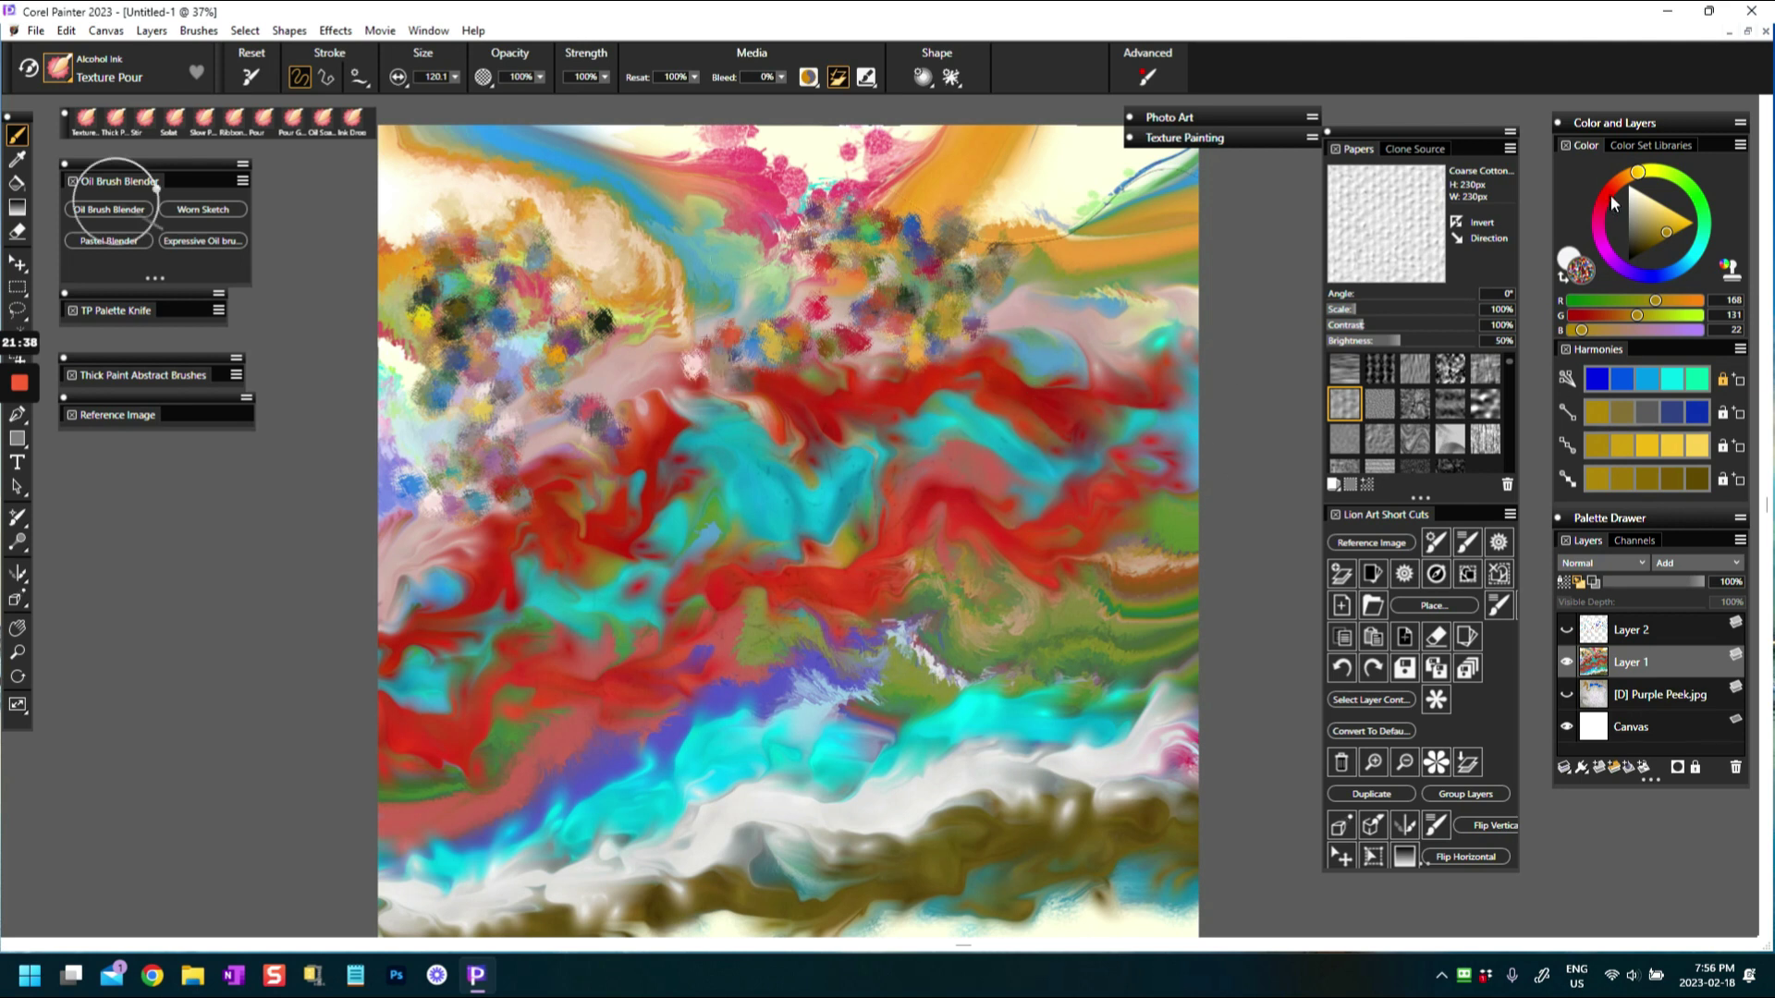
Pick gold (RGB 224, 175, 30), extend the Texture Pour blotches near the upper centre, and dab five large ones there at brush size 362.1
left_click(1620, 459)
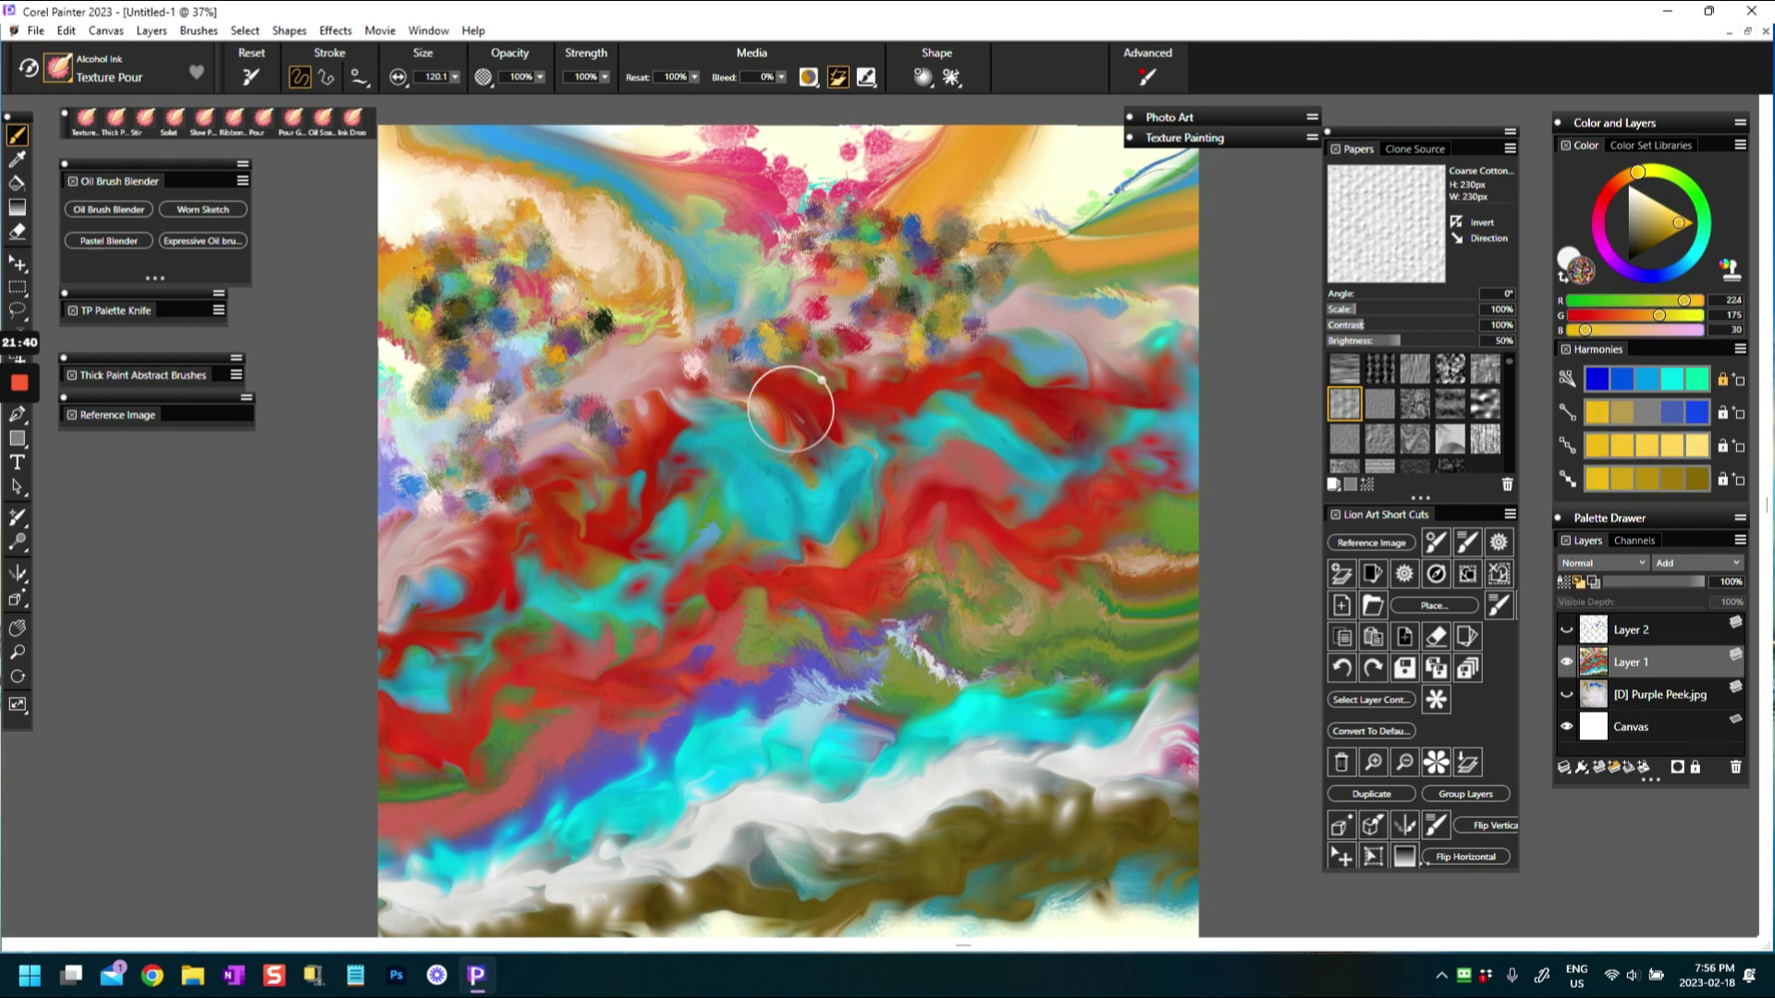
mouse_move(629, 356)
left_mouse_down()
mouse_move(643, 407)
mouse_move(648, 388)
mouse_move(716, 379)
mouse_move(731, 397)
left_mouse_up()
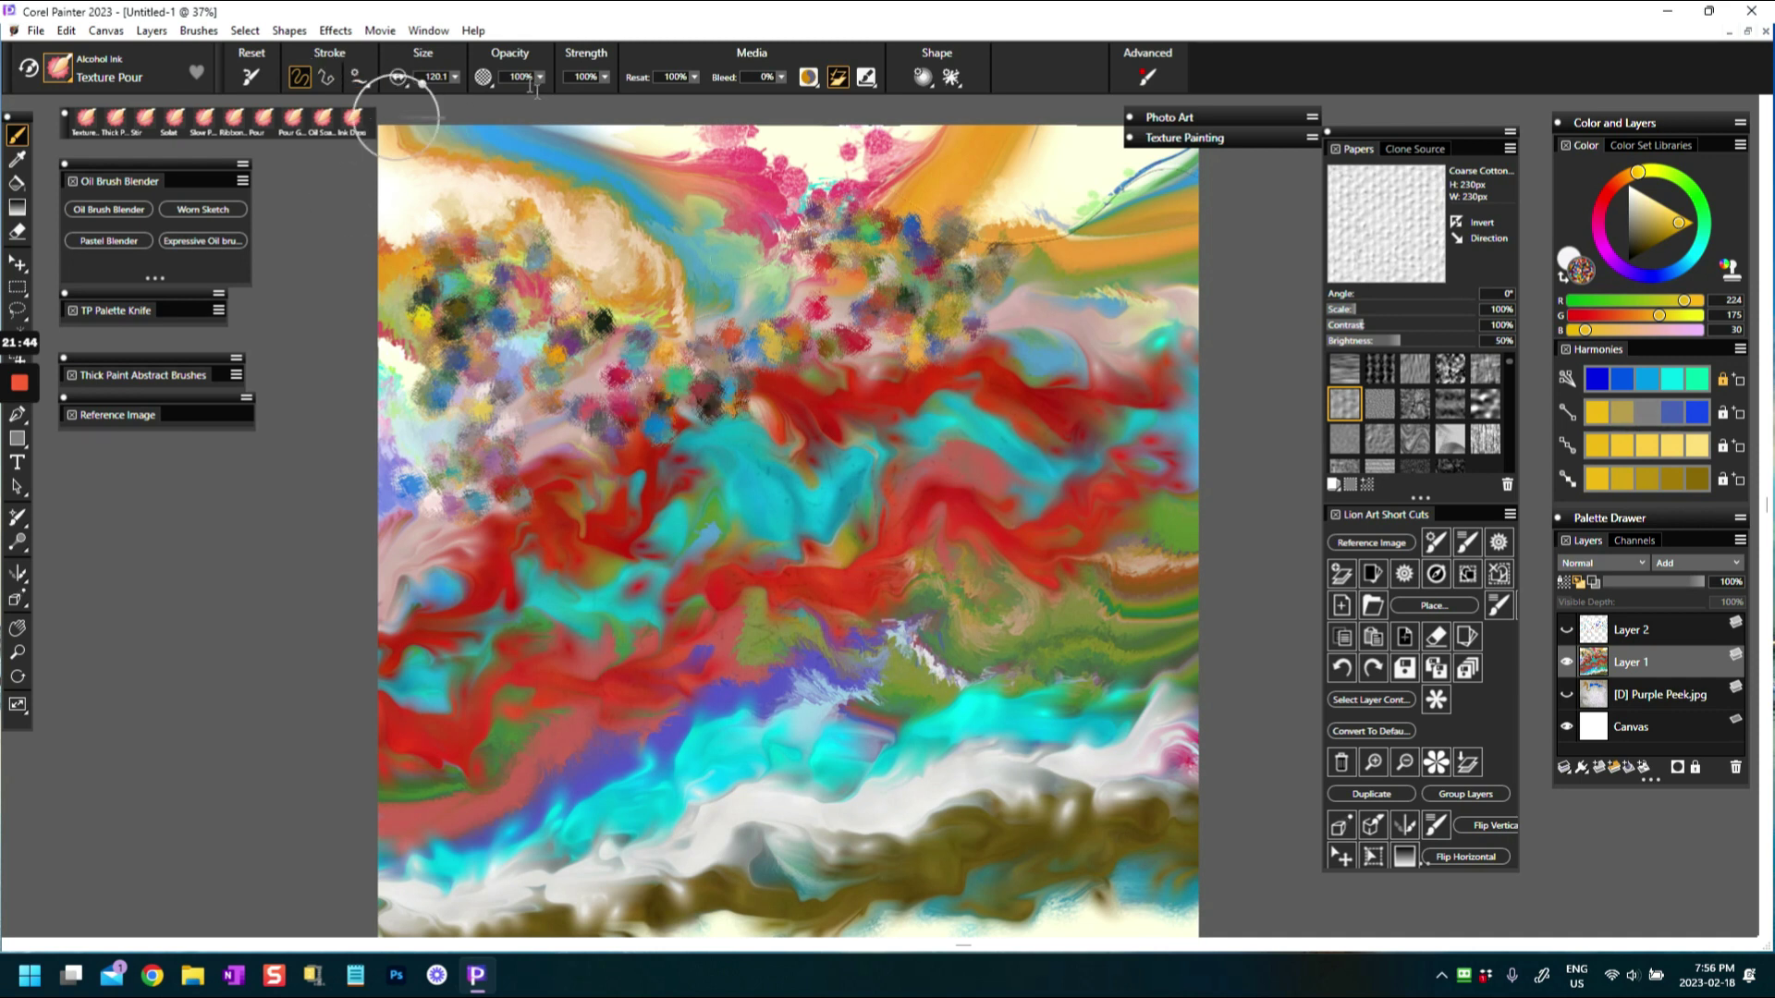
left_click(454, 78)
left_click_drag(525, 100, 544, 100)
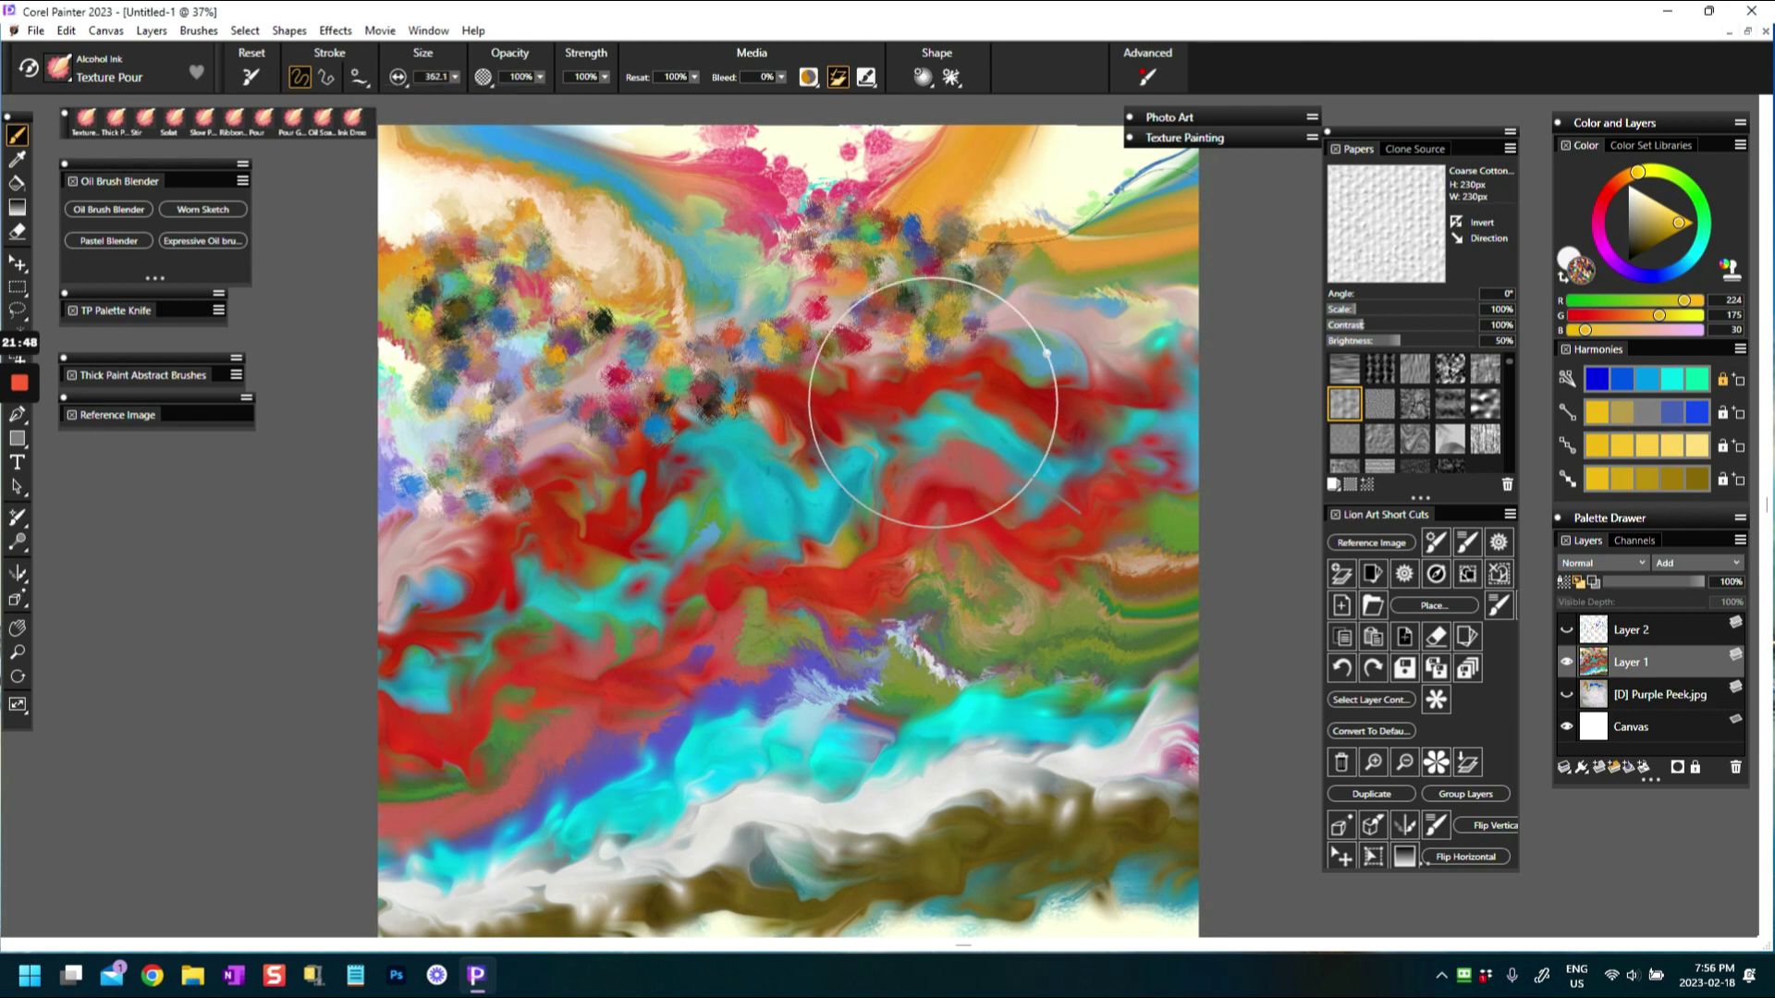
left_click(929, 436)
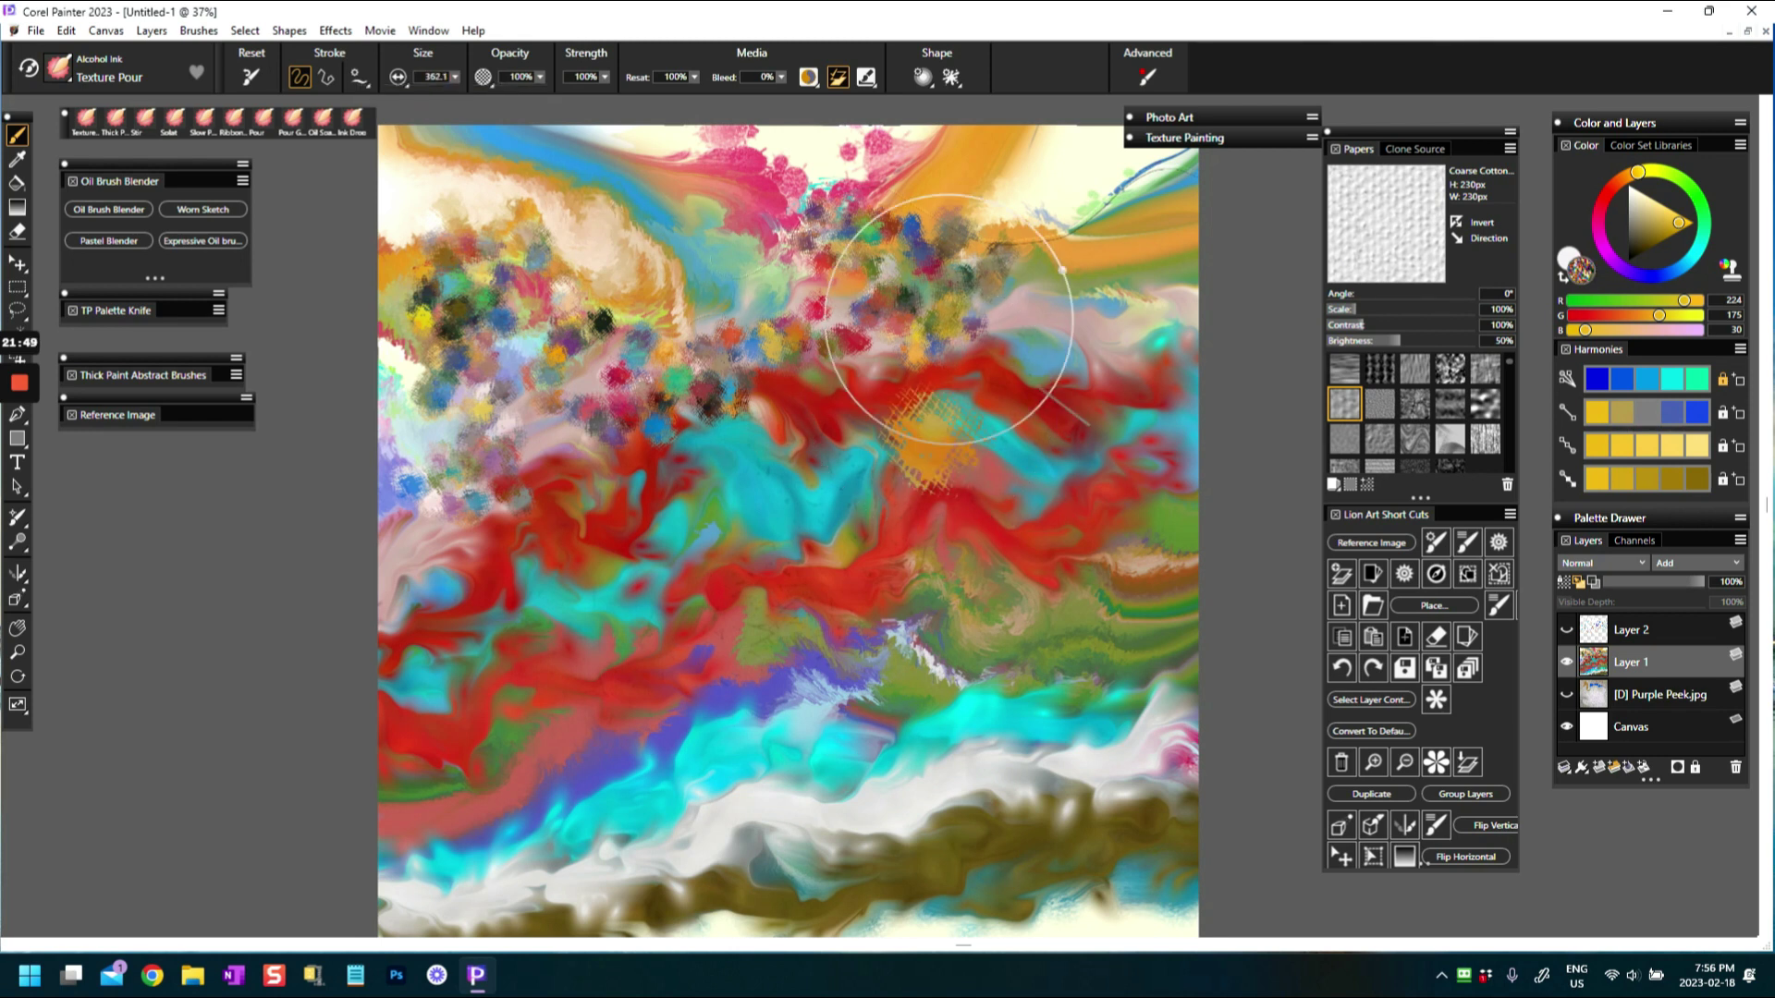
left_click(787, 445)
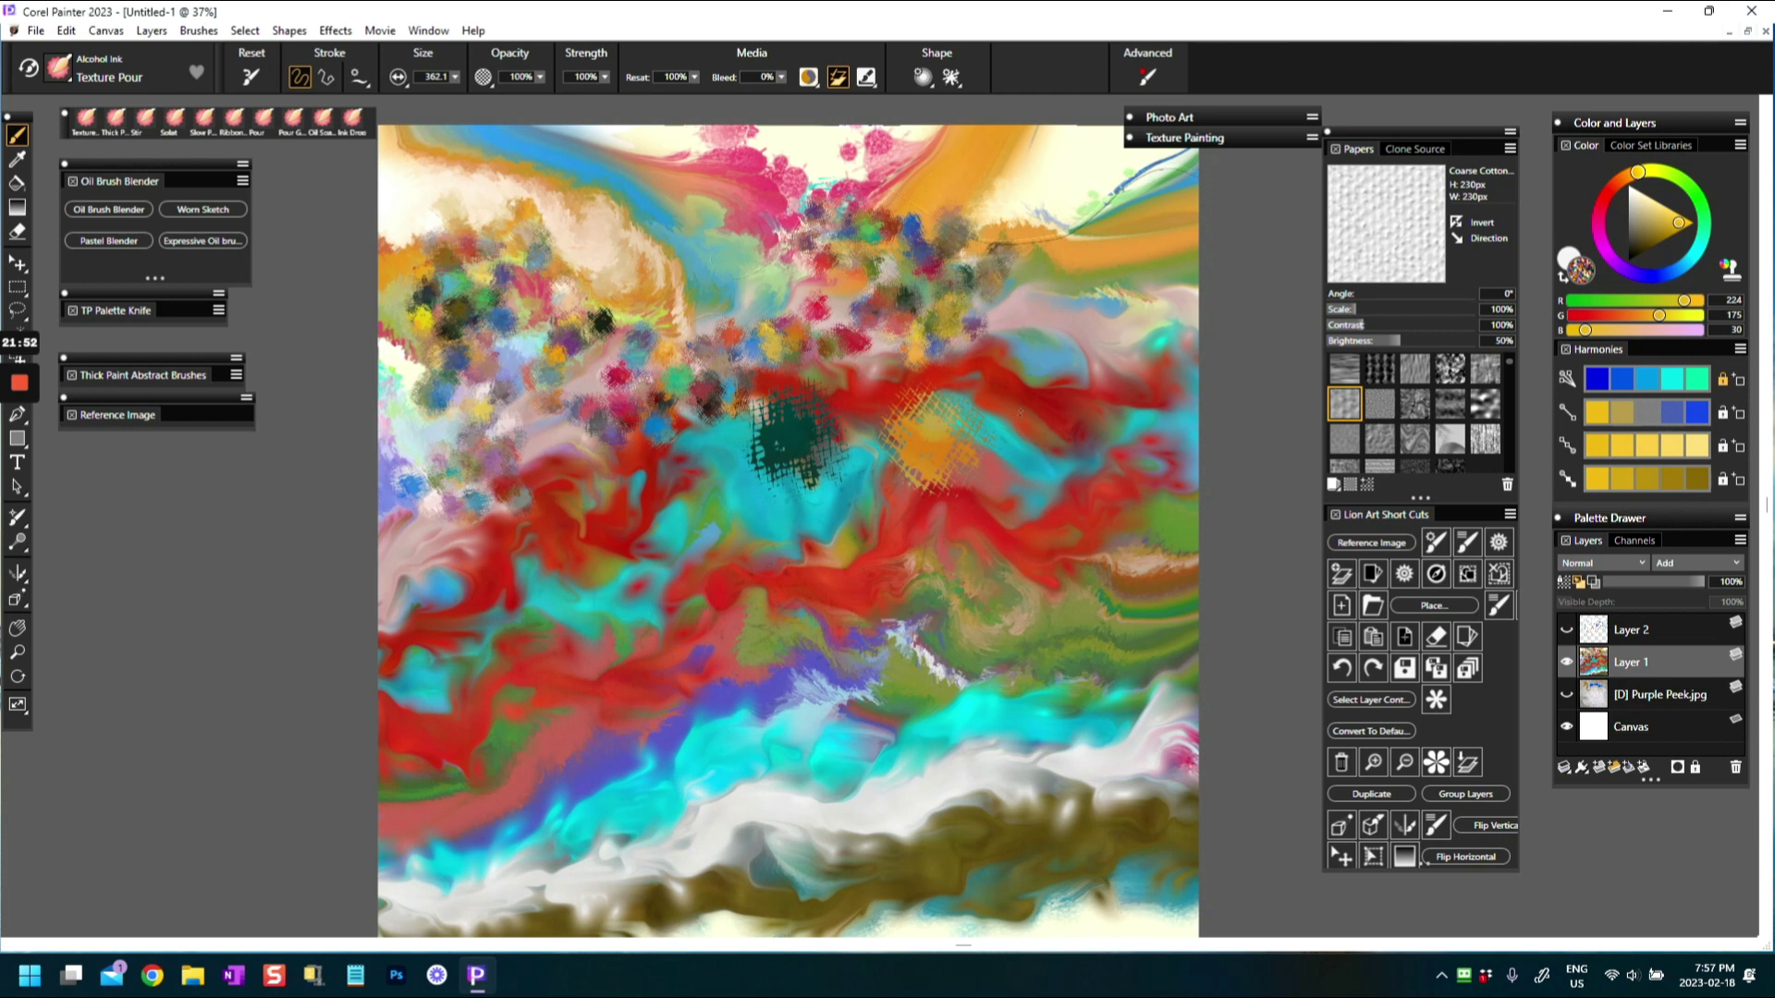
left_click(987, 434)
left_click(797, 384)
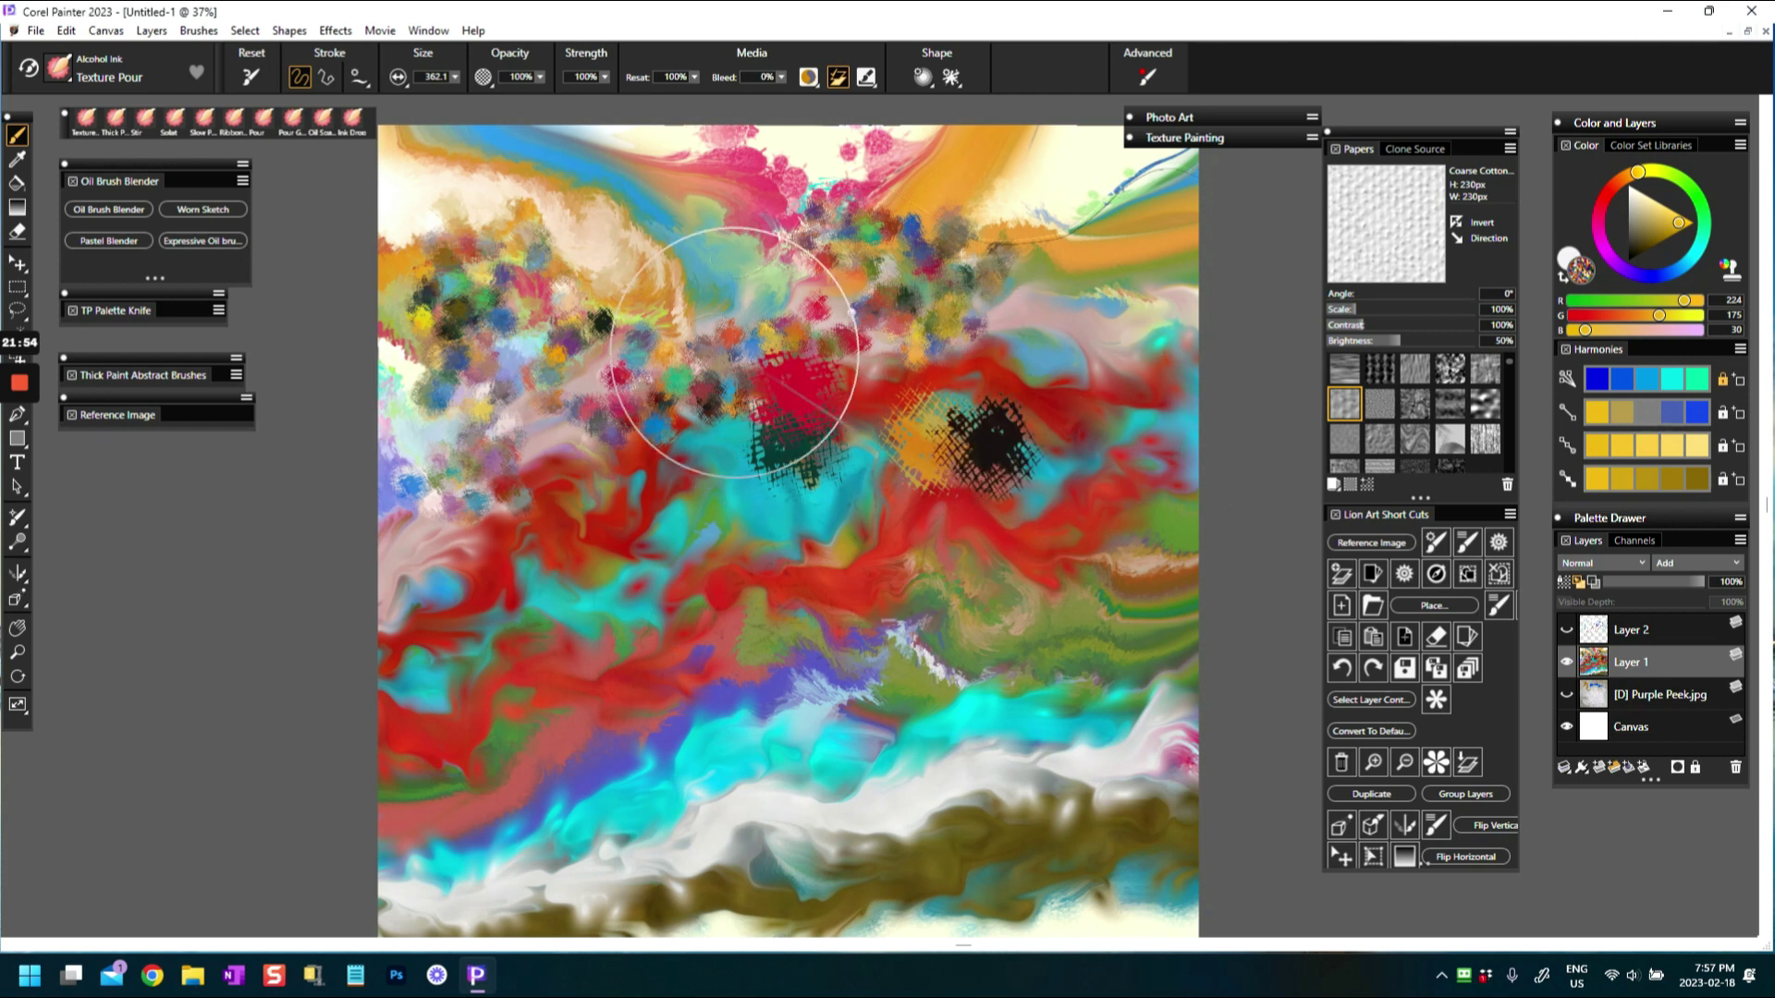
left_click(686, 311)
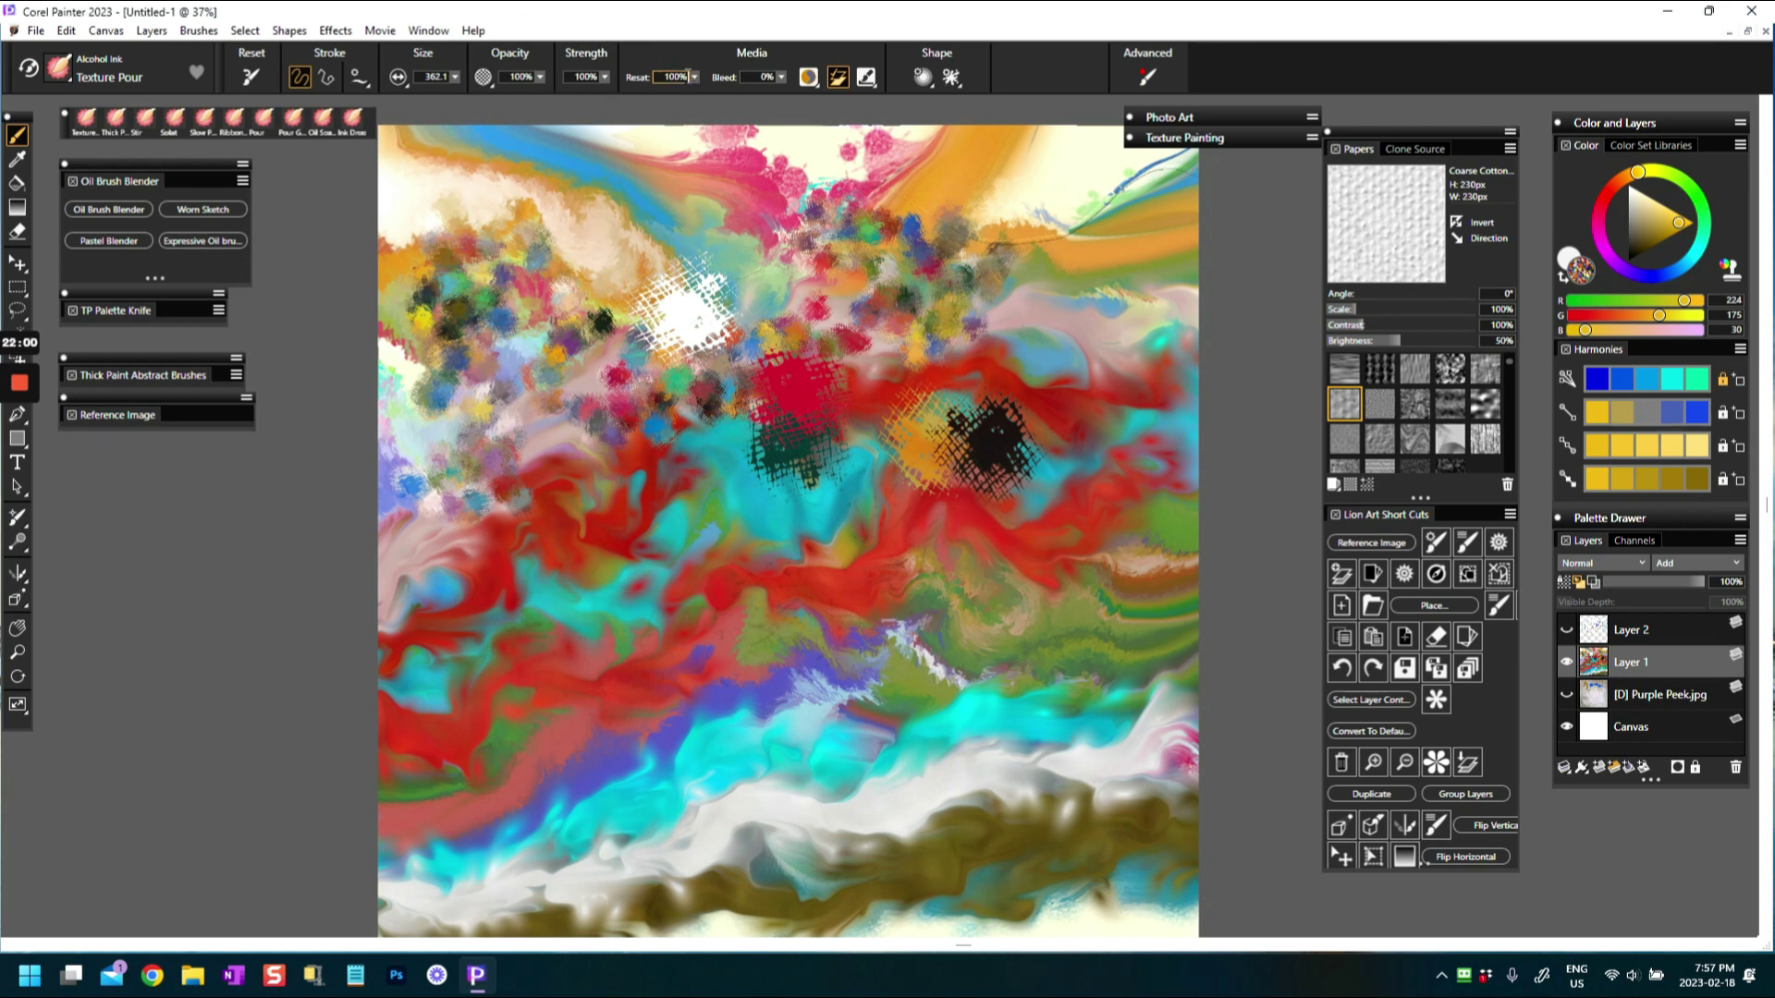
Dab a small multicoloured trail near the canvas centre at brush size 48.1 and larger blotches across the right half at size 149.9
left_click_drag(455, 78, 463, 100)
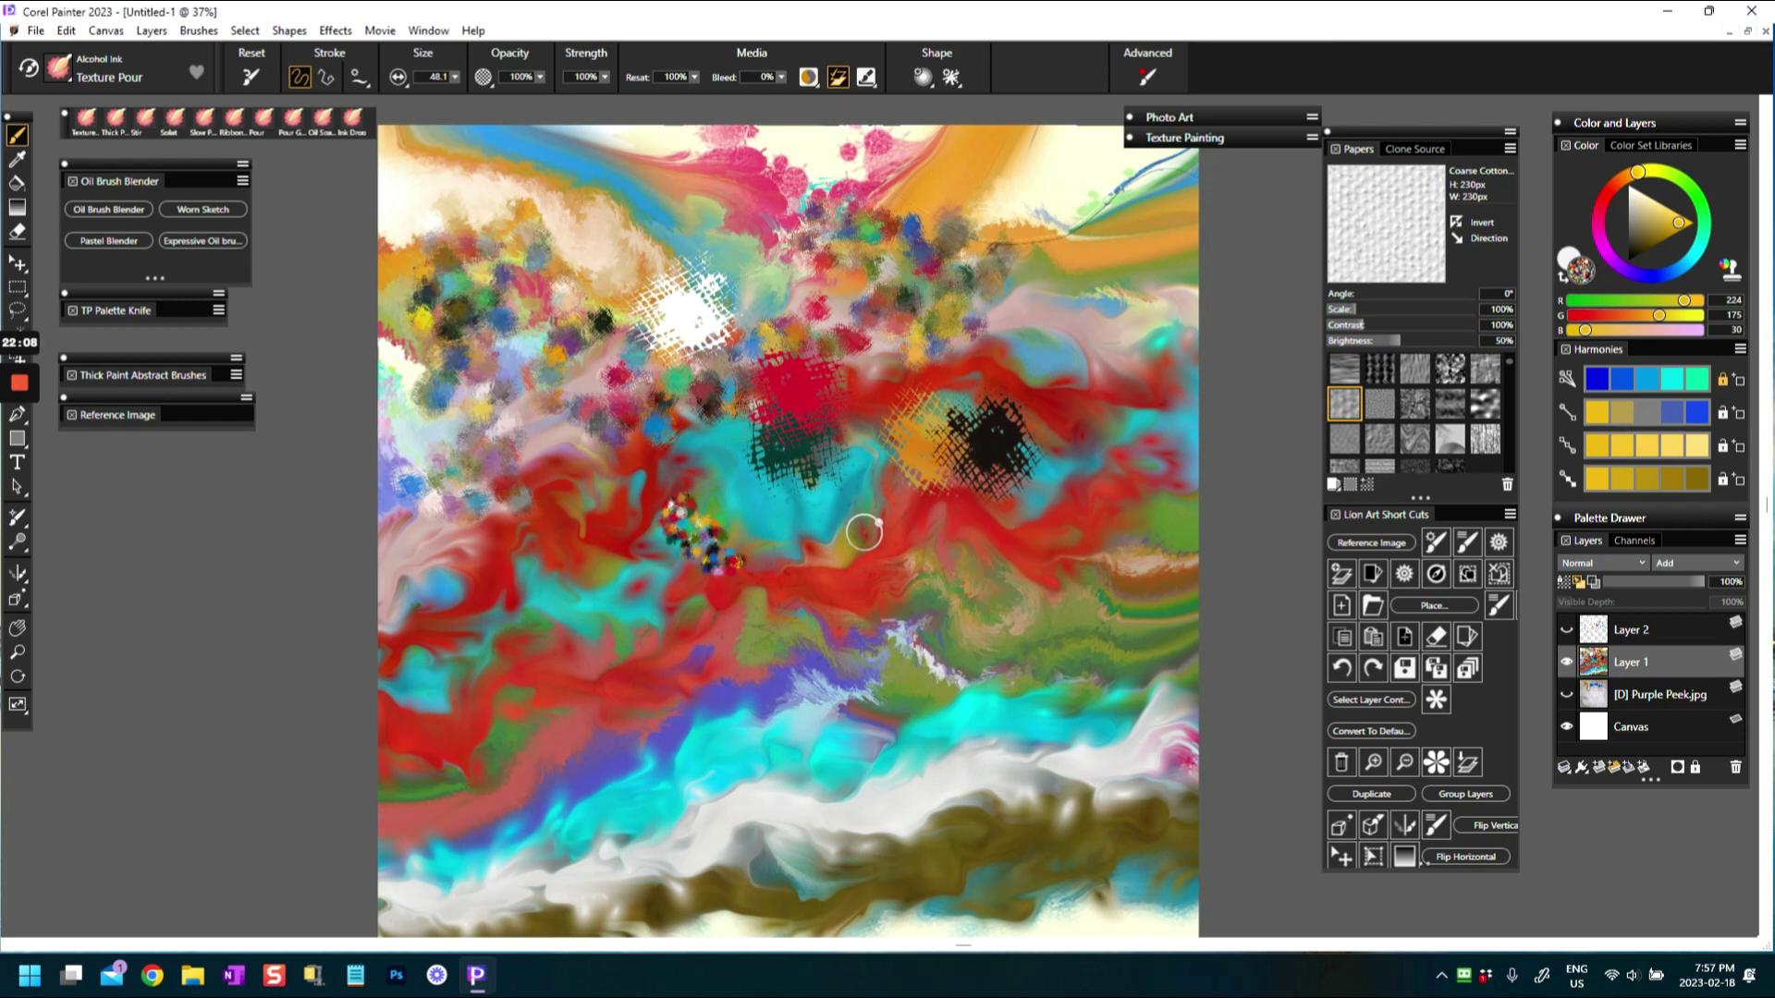
left_click_drag(910, 521, 962, 507)
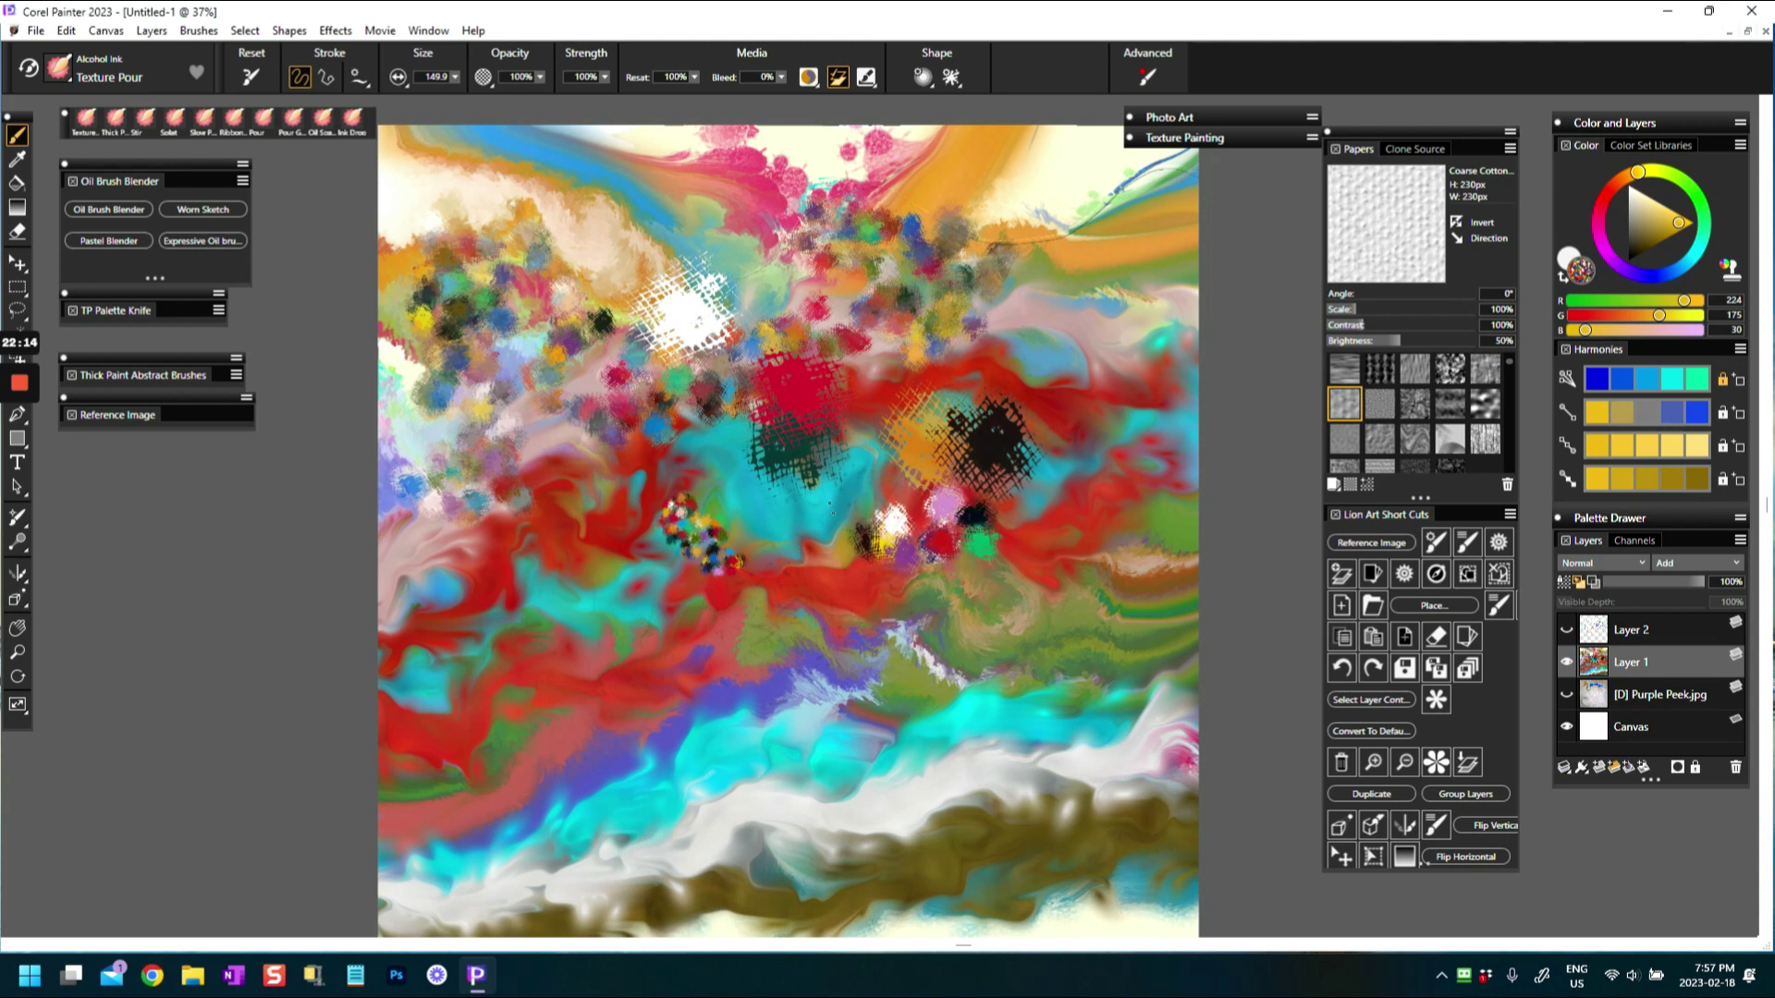
left_click(1098, 525)
left_click(1089, 476)
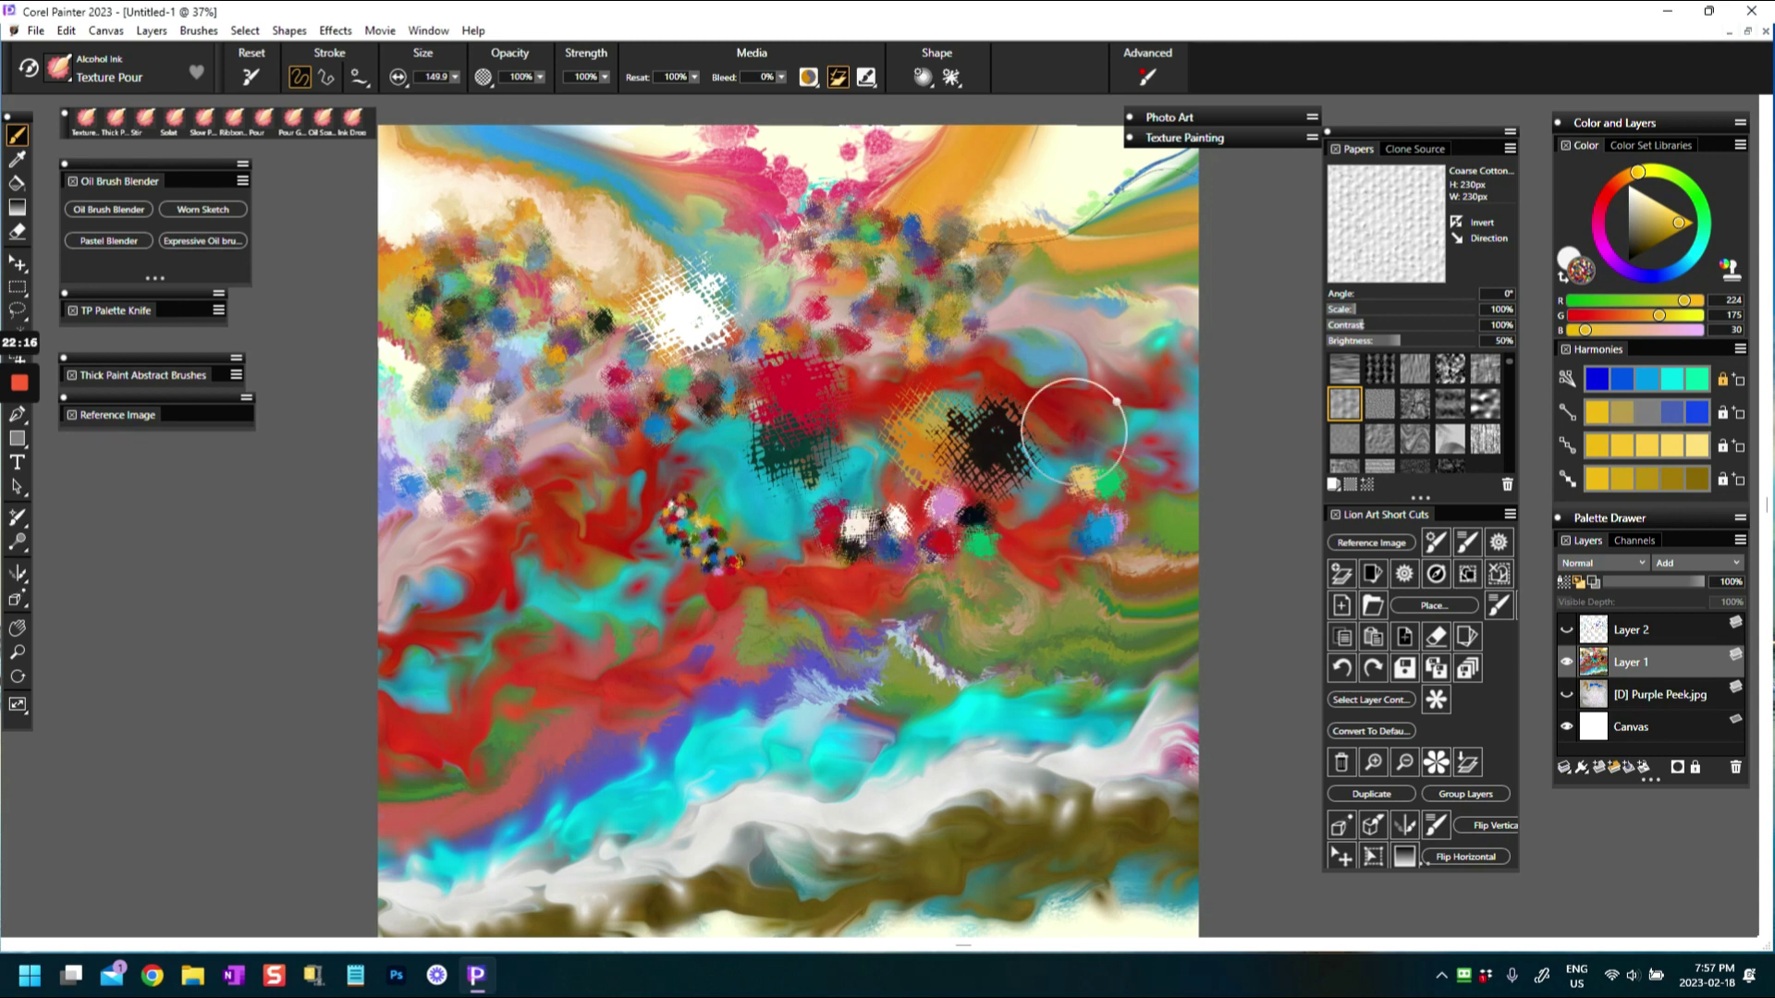
left_click(1072, 406)
left_click(1151, 400)
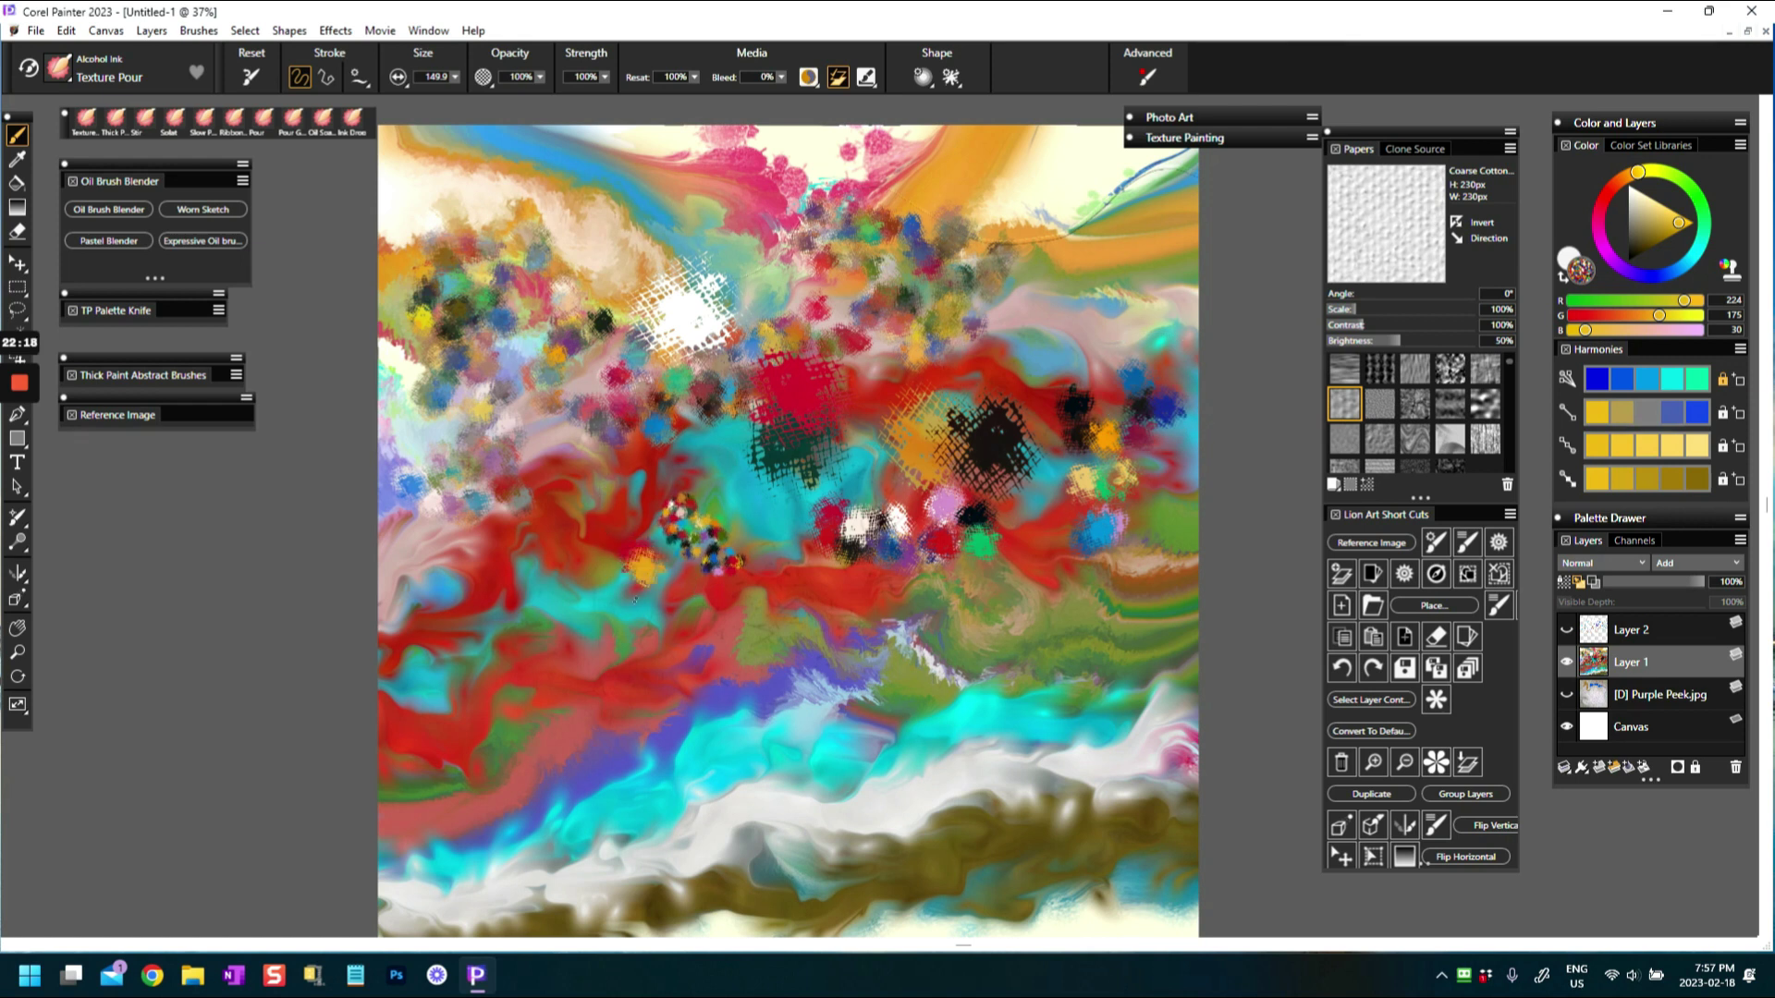
Scatter more multicoloured Texture Pour blotches over the middle left red area, the lower centre and the right edge
left_click(550, 554)
left_click(882, 610)
left_click(1104, 560)
left_click(518, 513)
left_click(610, 529)
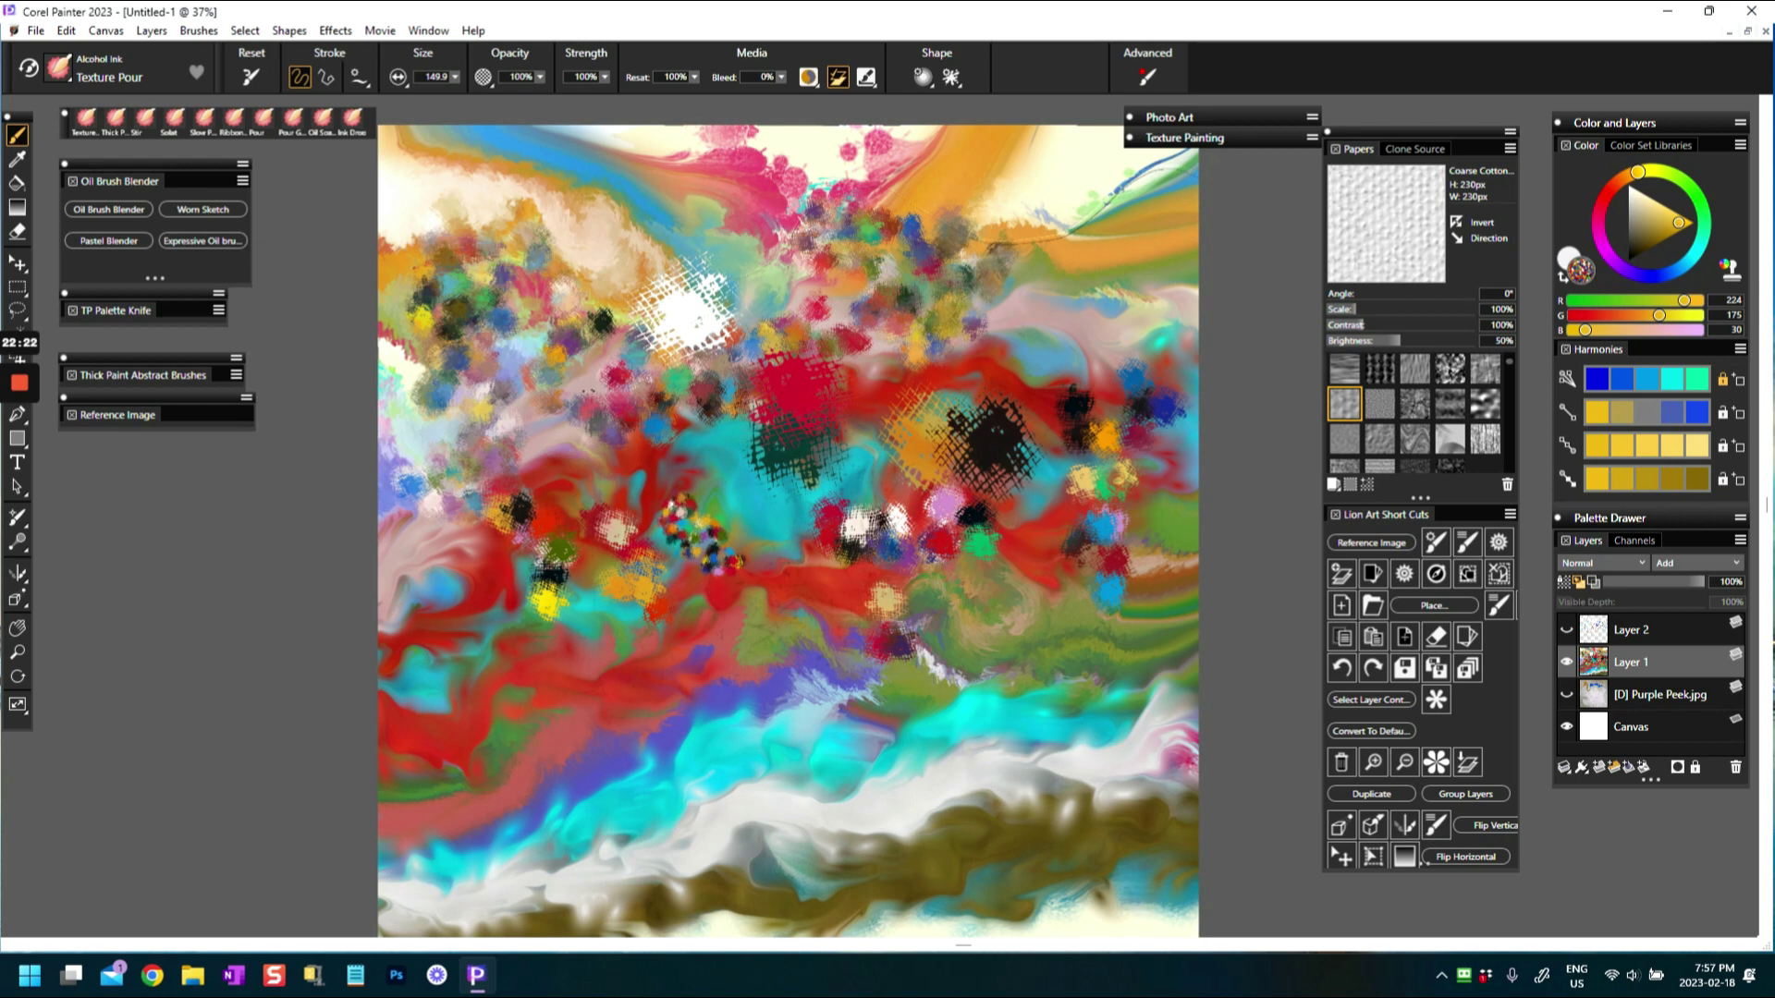
left_click(470, 438)
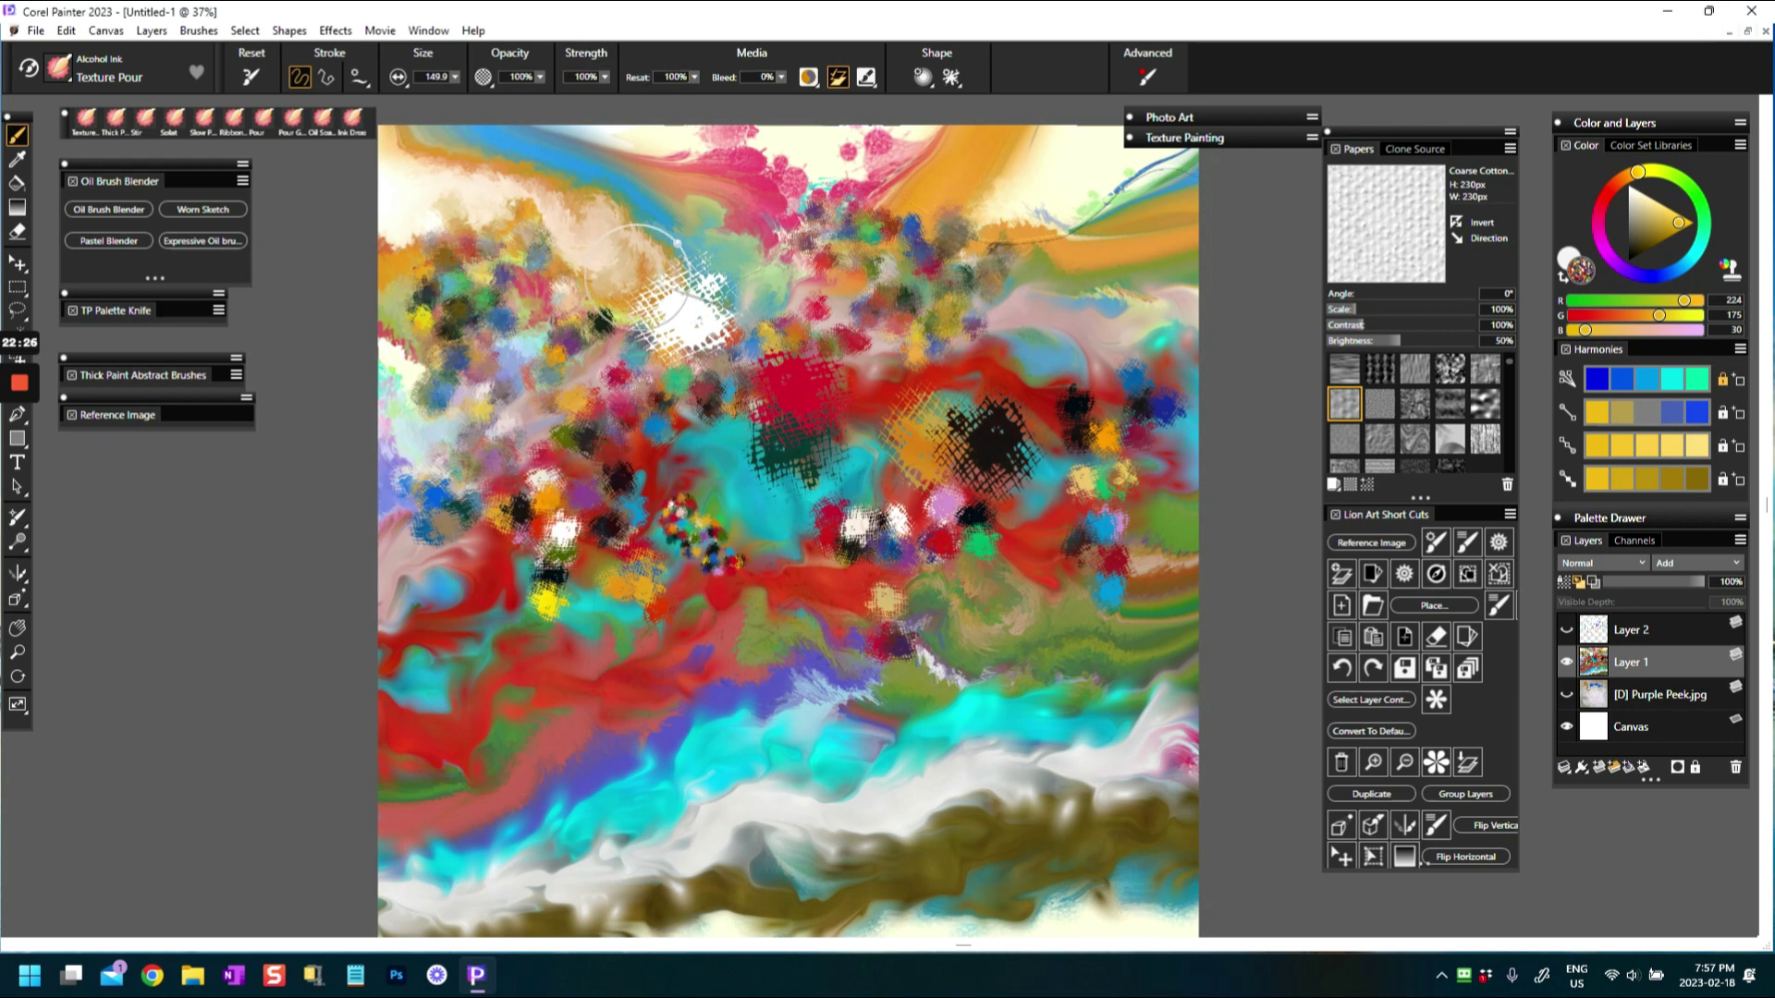
Set the brush's Reset to 0% and smear the existing colours with Texture Pour over the left side, centre and right edge
left_click_drag(694, 77, 571, 113)
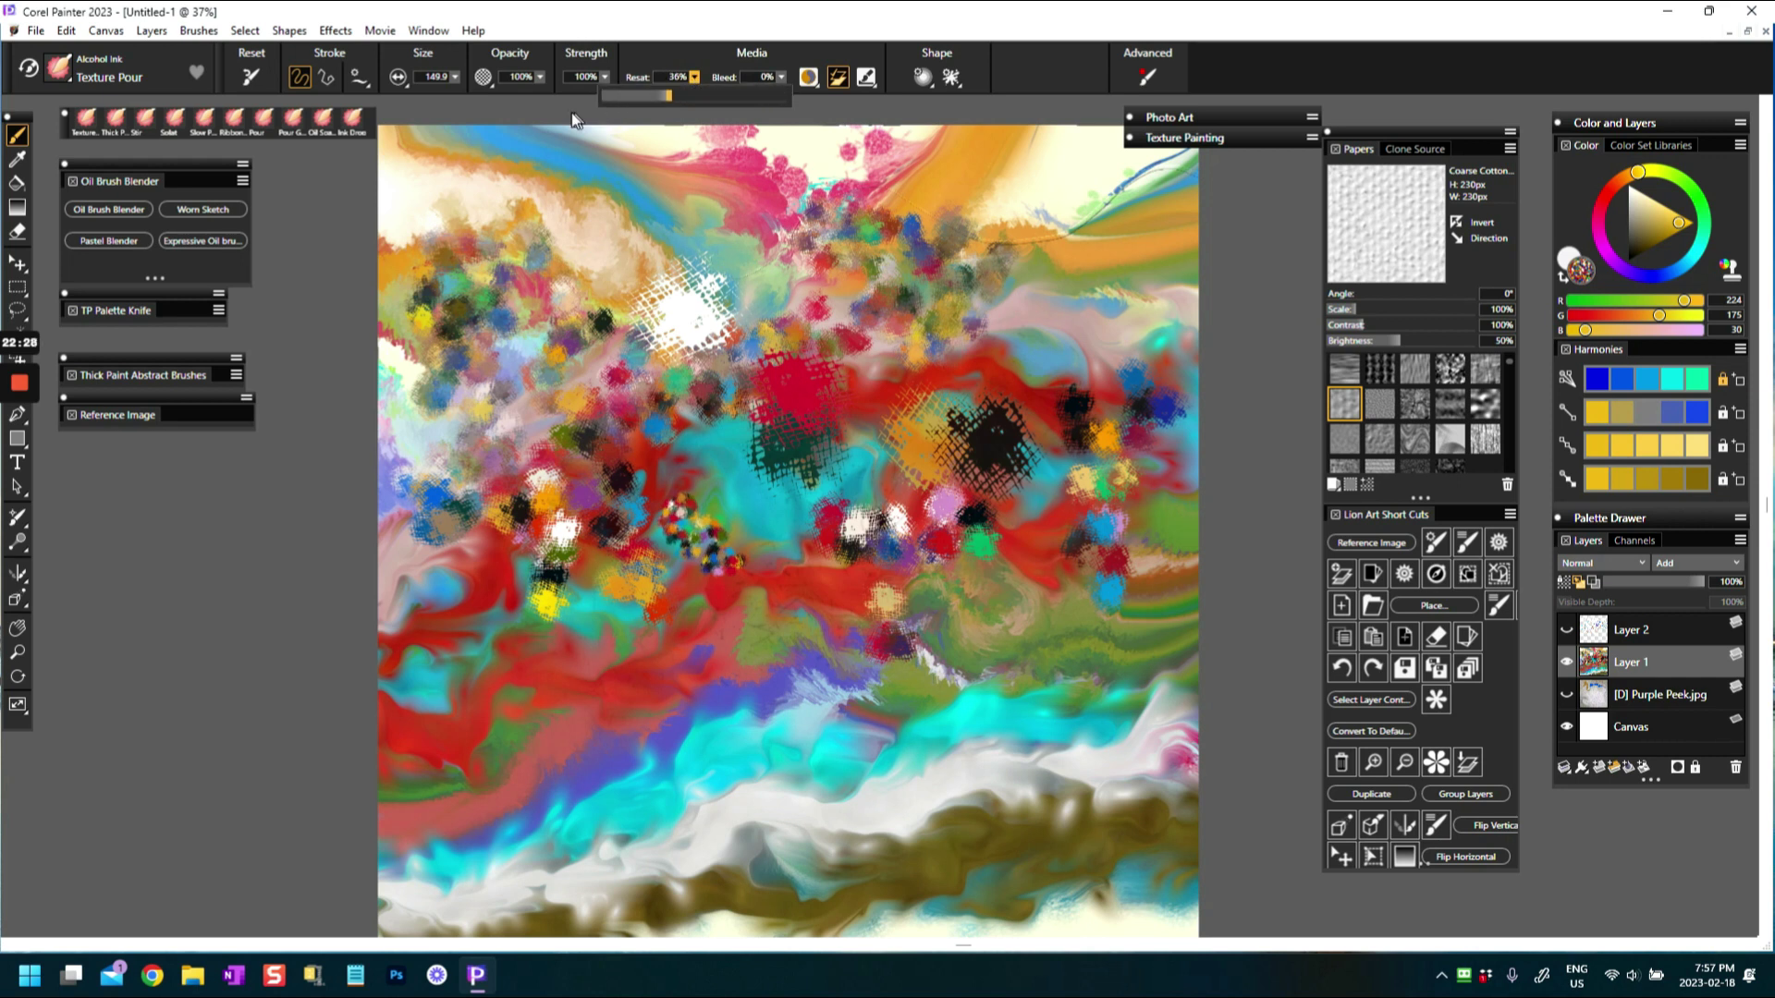
left_click(444, 529)
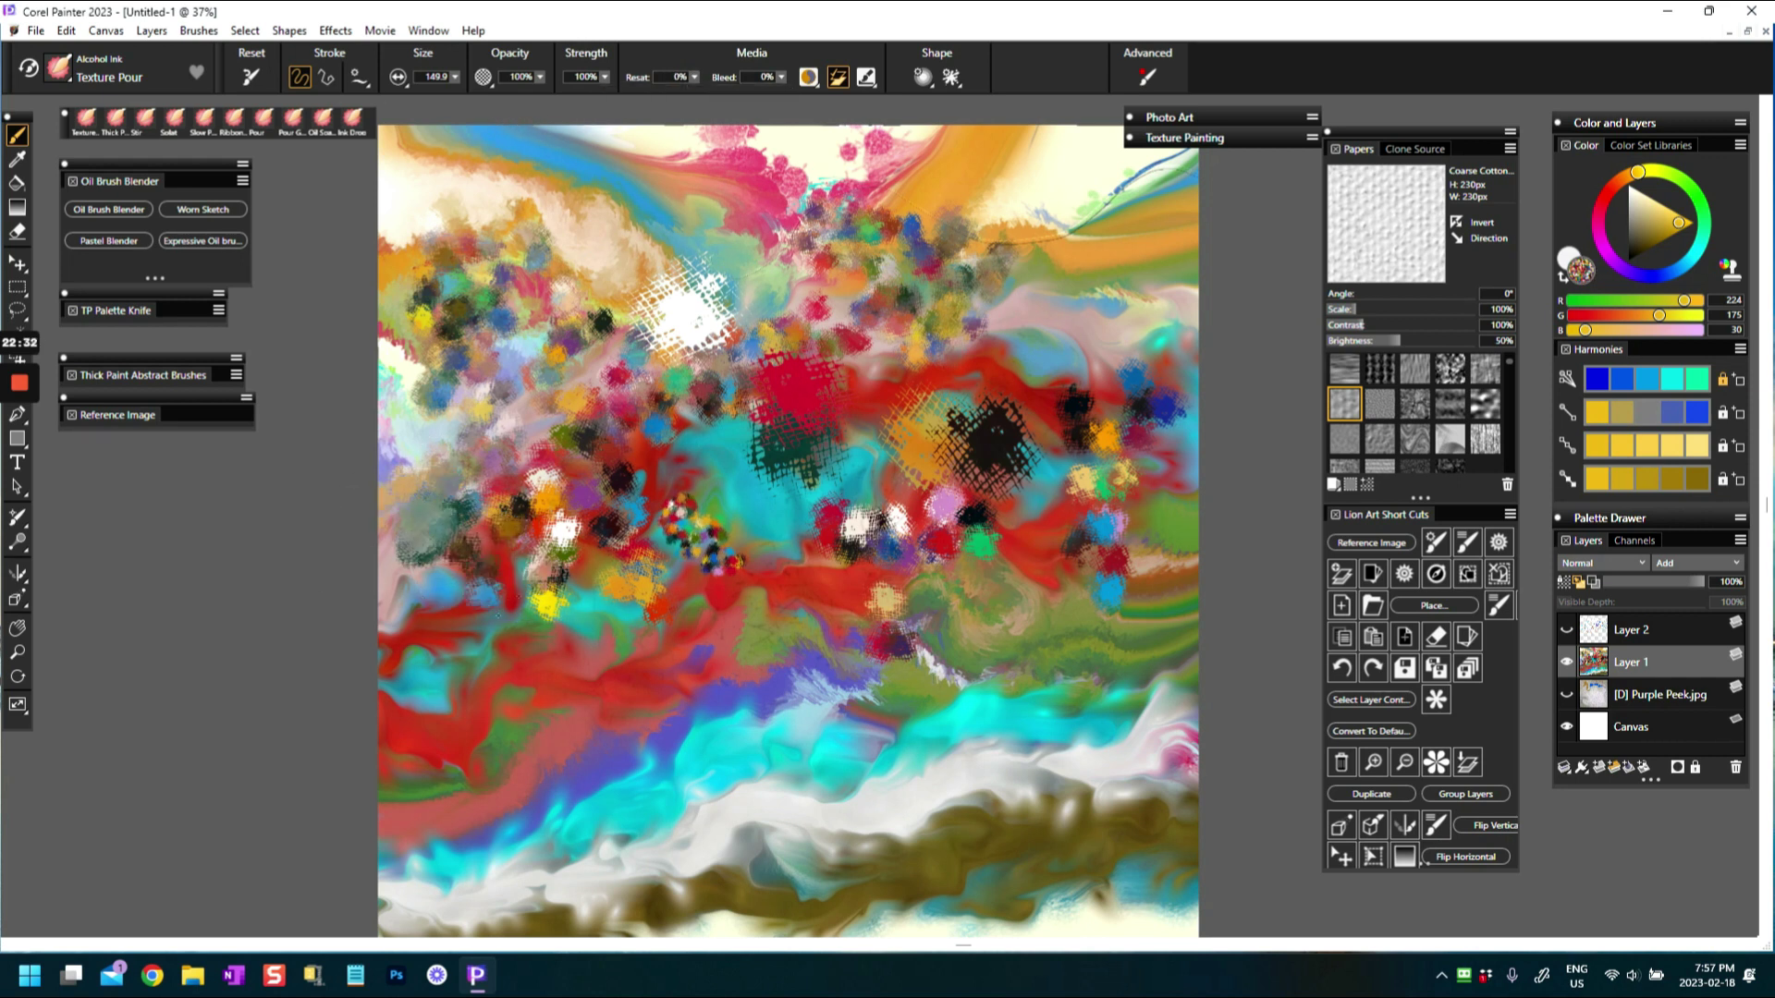
mouse_move(588, 562)
left_mouse_down()
mouse_move(527, 527)
mouse_move(458, 435)
mouse_move(540, 400)
left_mouse_up()
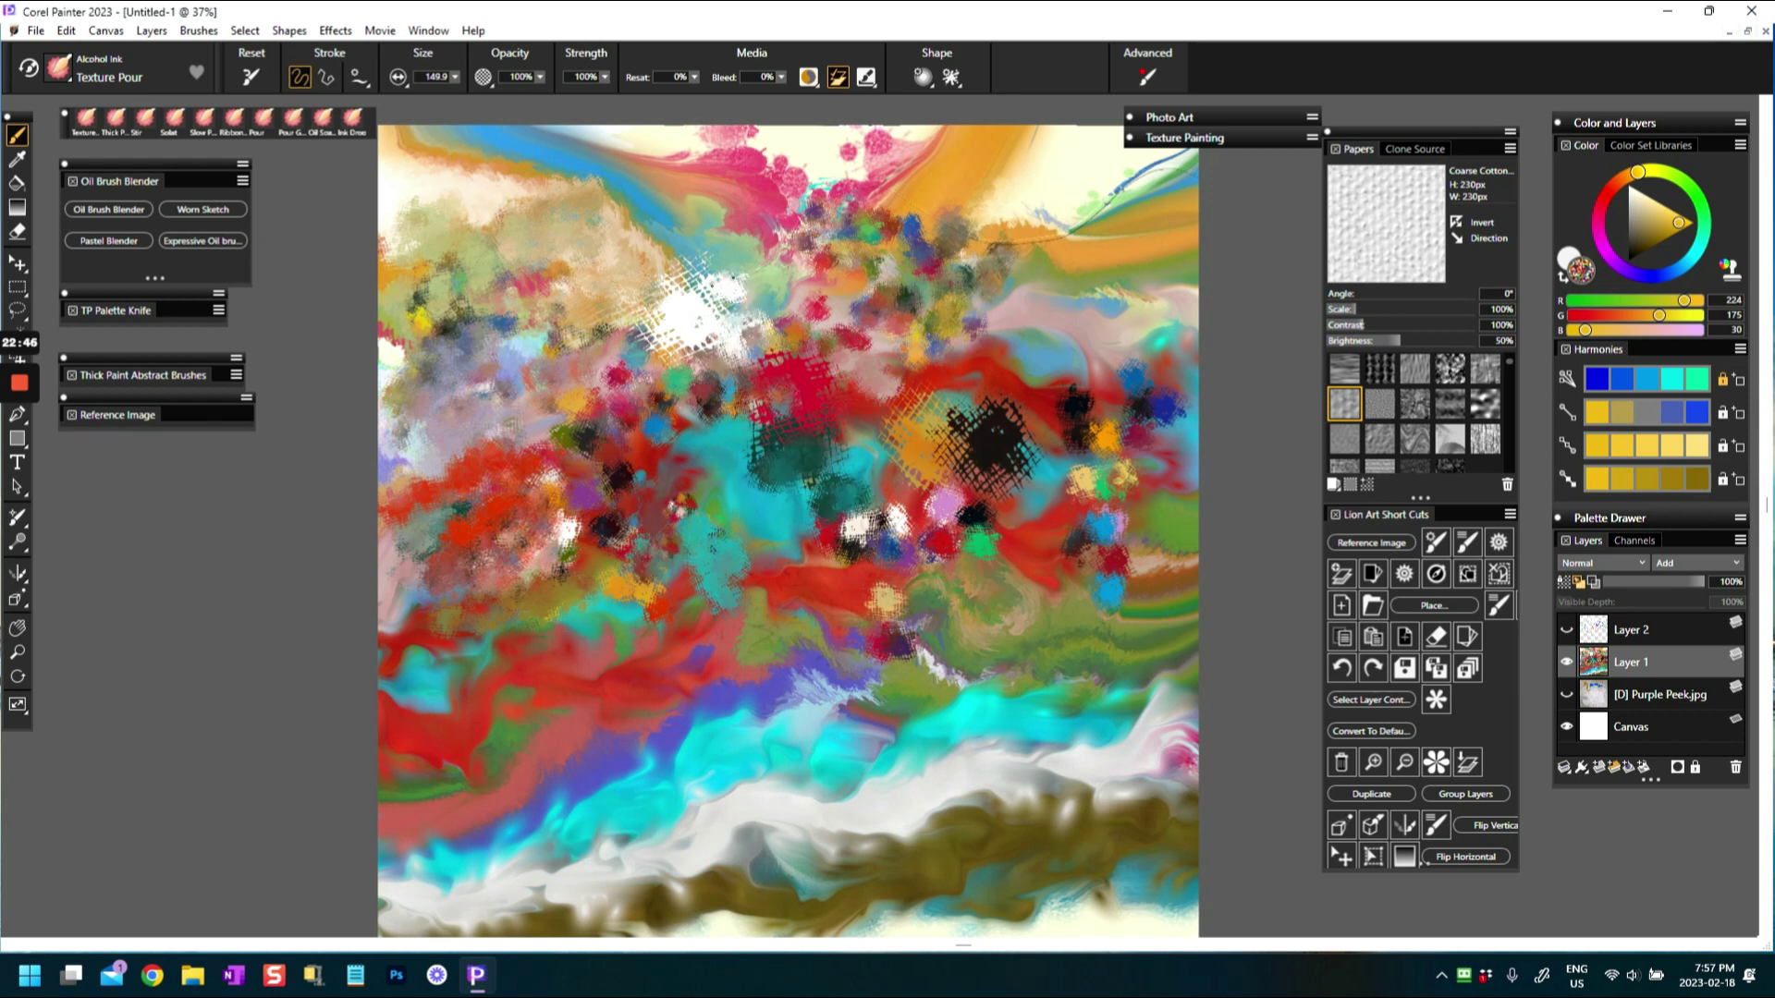
mouse_move(1112, 502)
left_mouse_down()
mouse_move(996, 598)
mouse_move(1098, 576)
mouse_move(1014, 584)
mouse_move(1176, 513)
left_mouse_up()
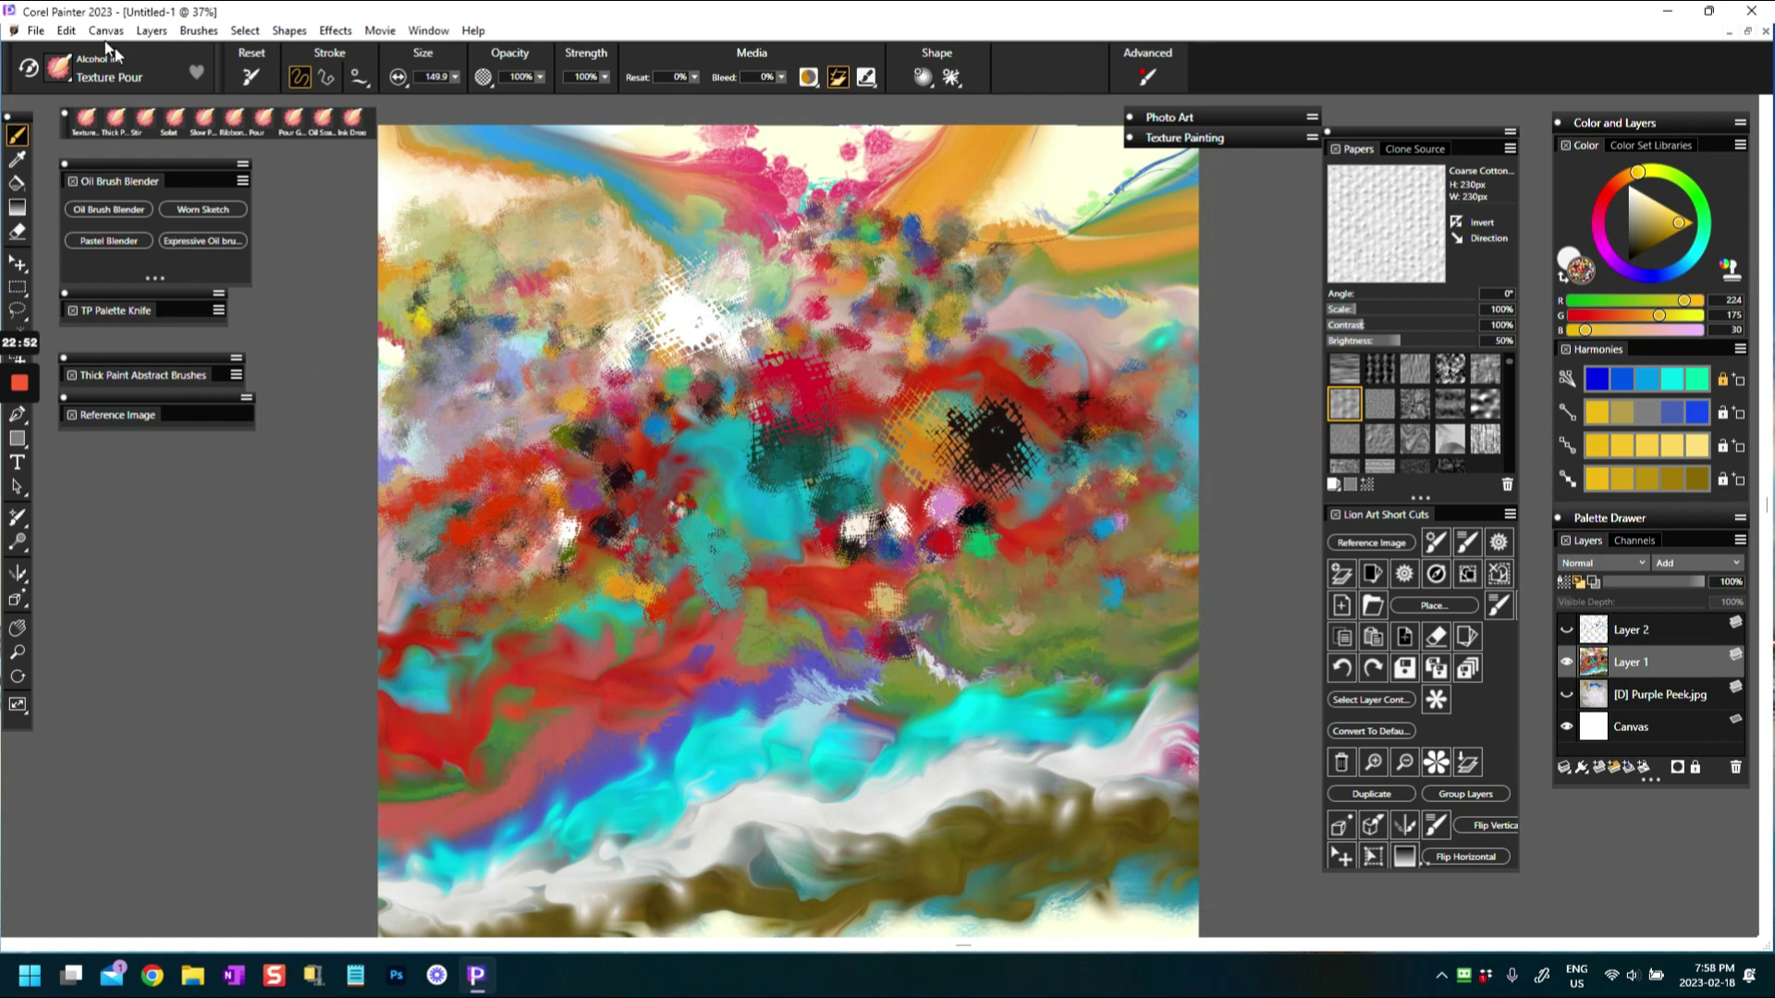
Mark Texture Pour as a favourite and switch to the Thick Pour brush with pale grey (RGB 223, 233, 233)
left_click(58, 69)
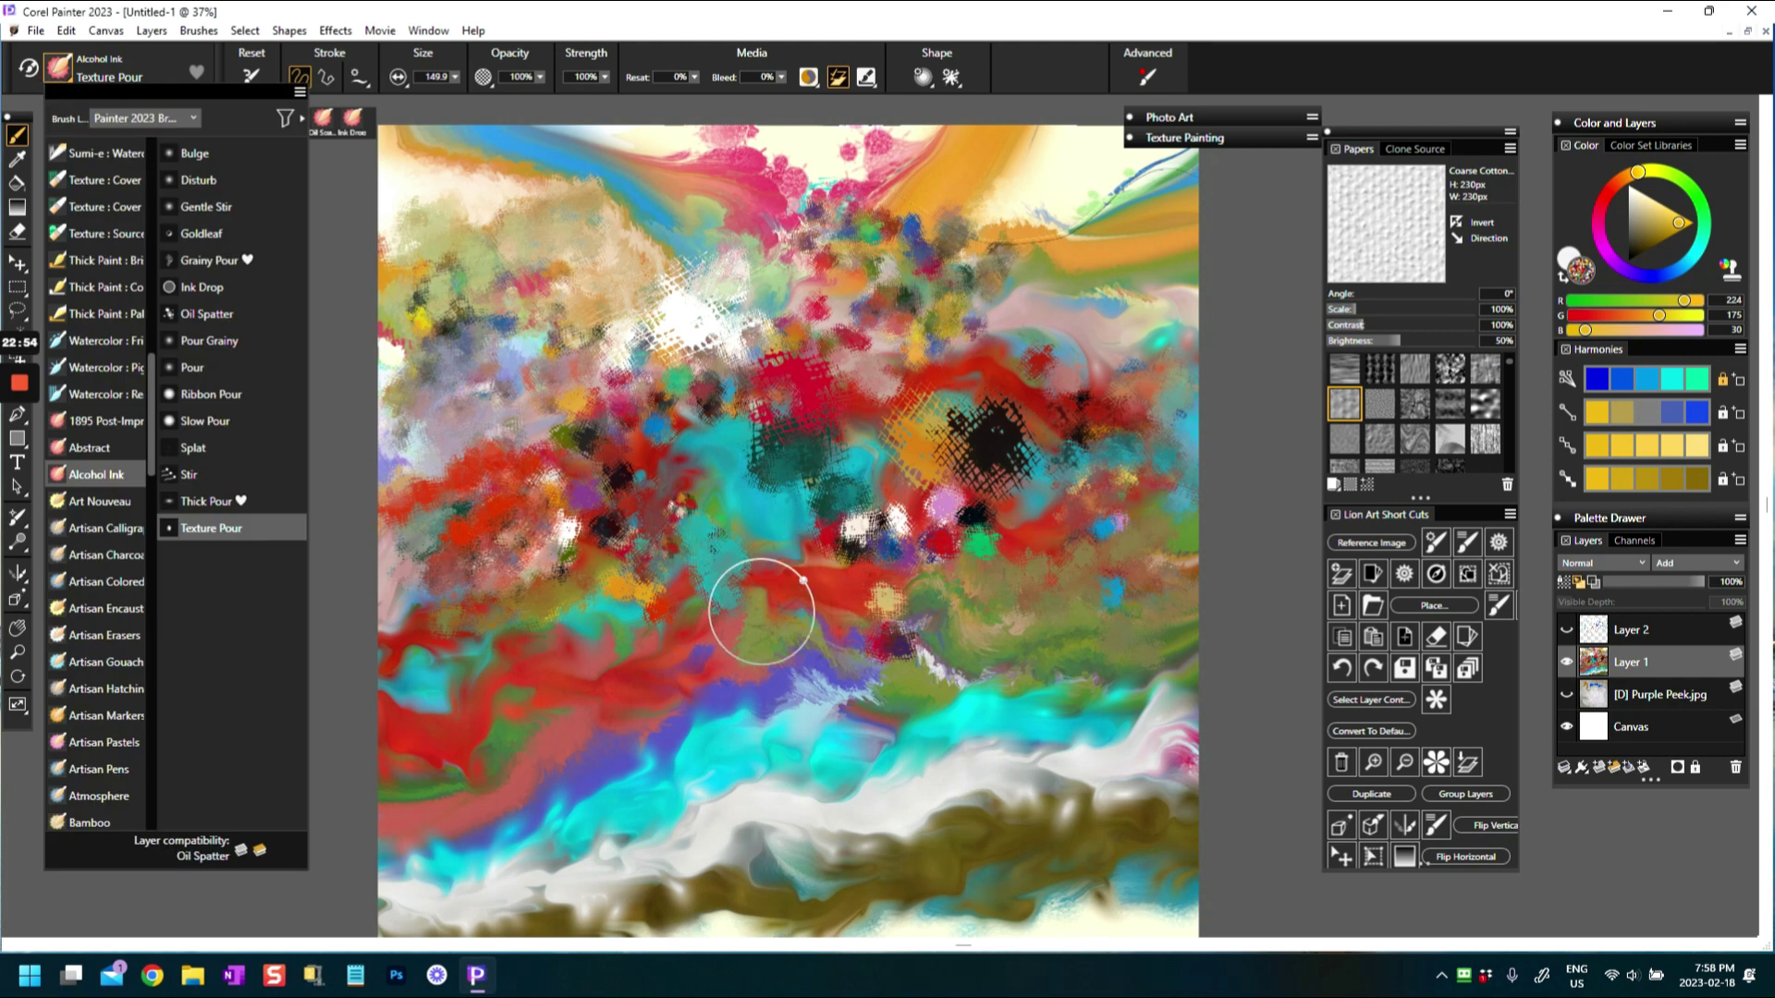
left_click(762, 612)
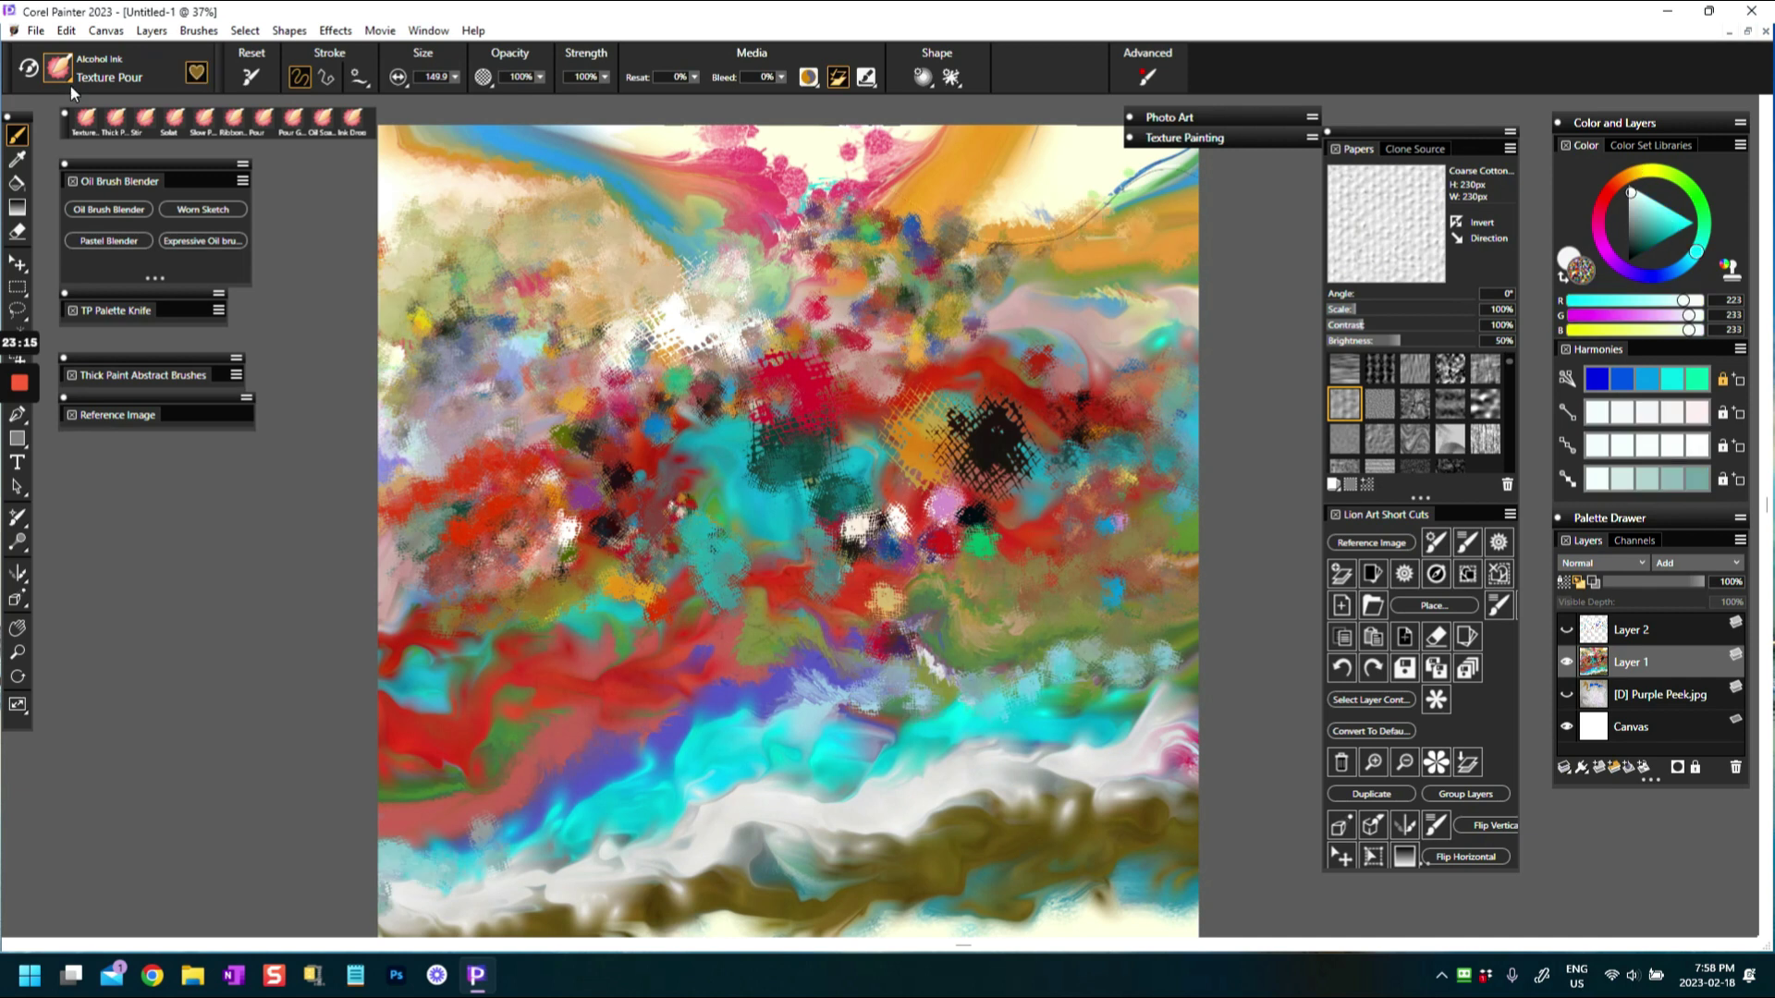
left_click(59, 68)
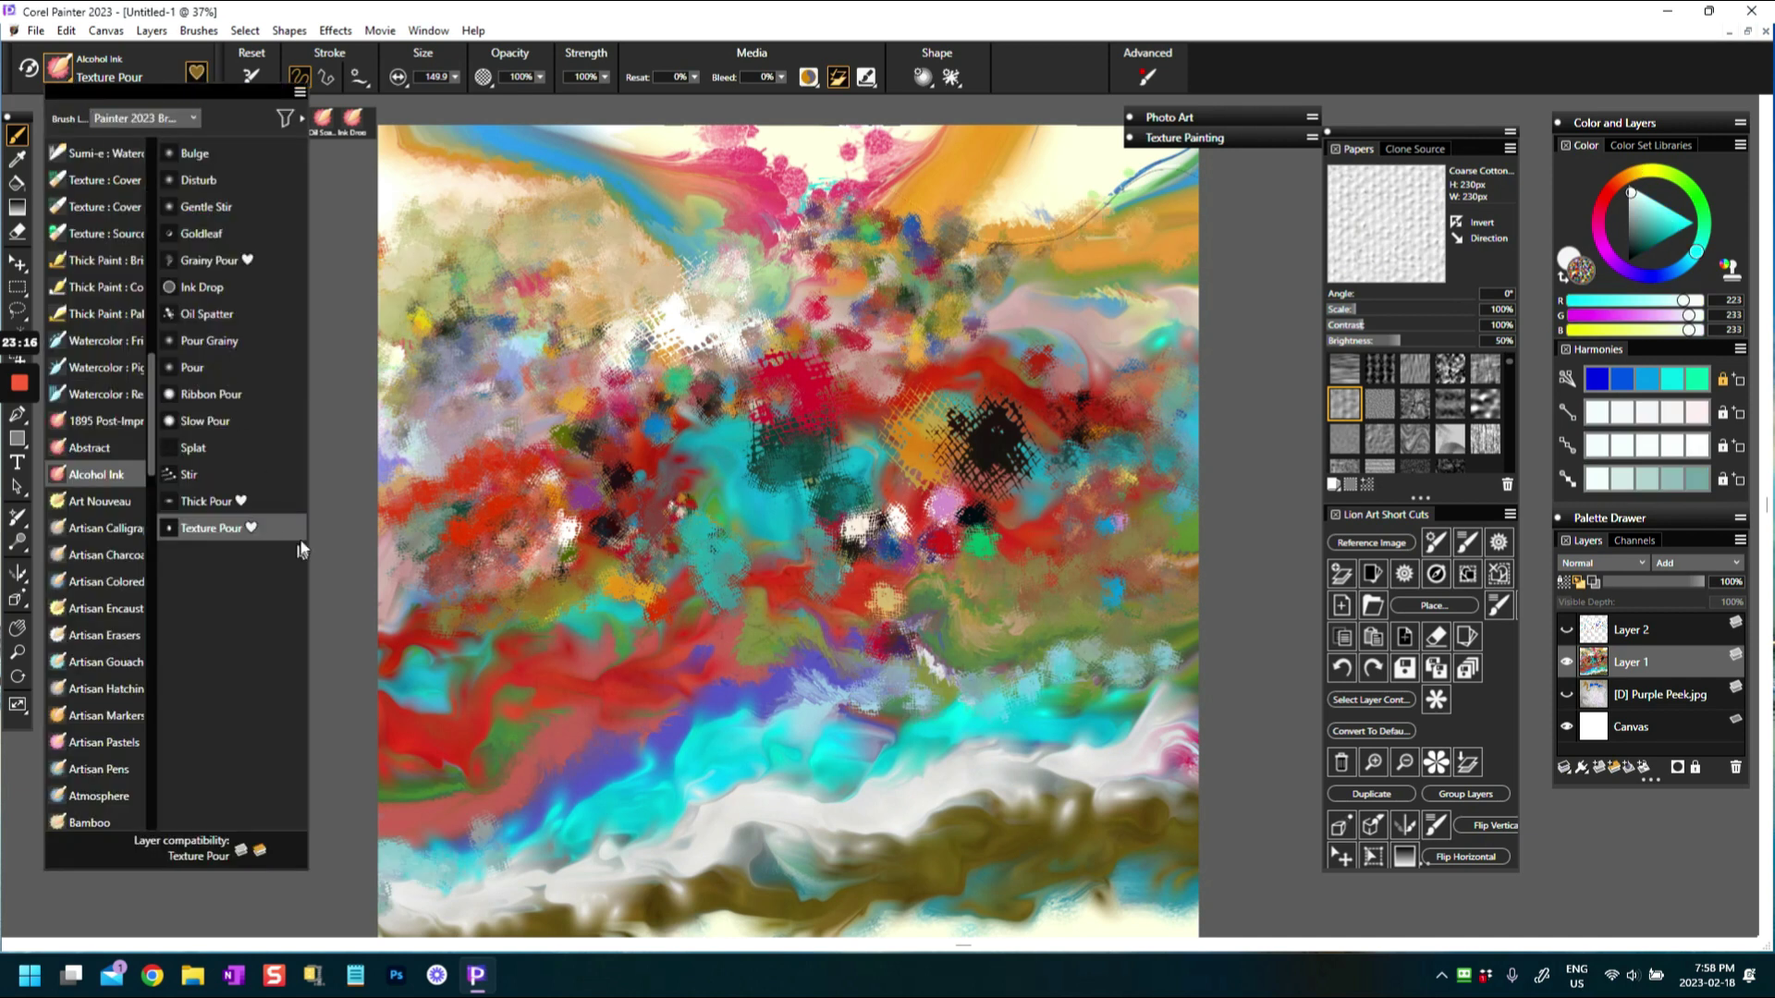
left_click(209, 502)
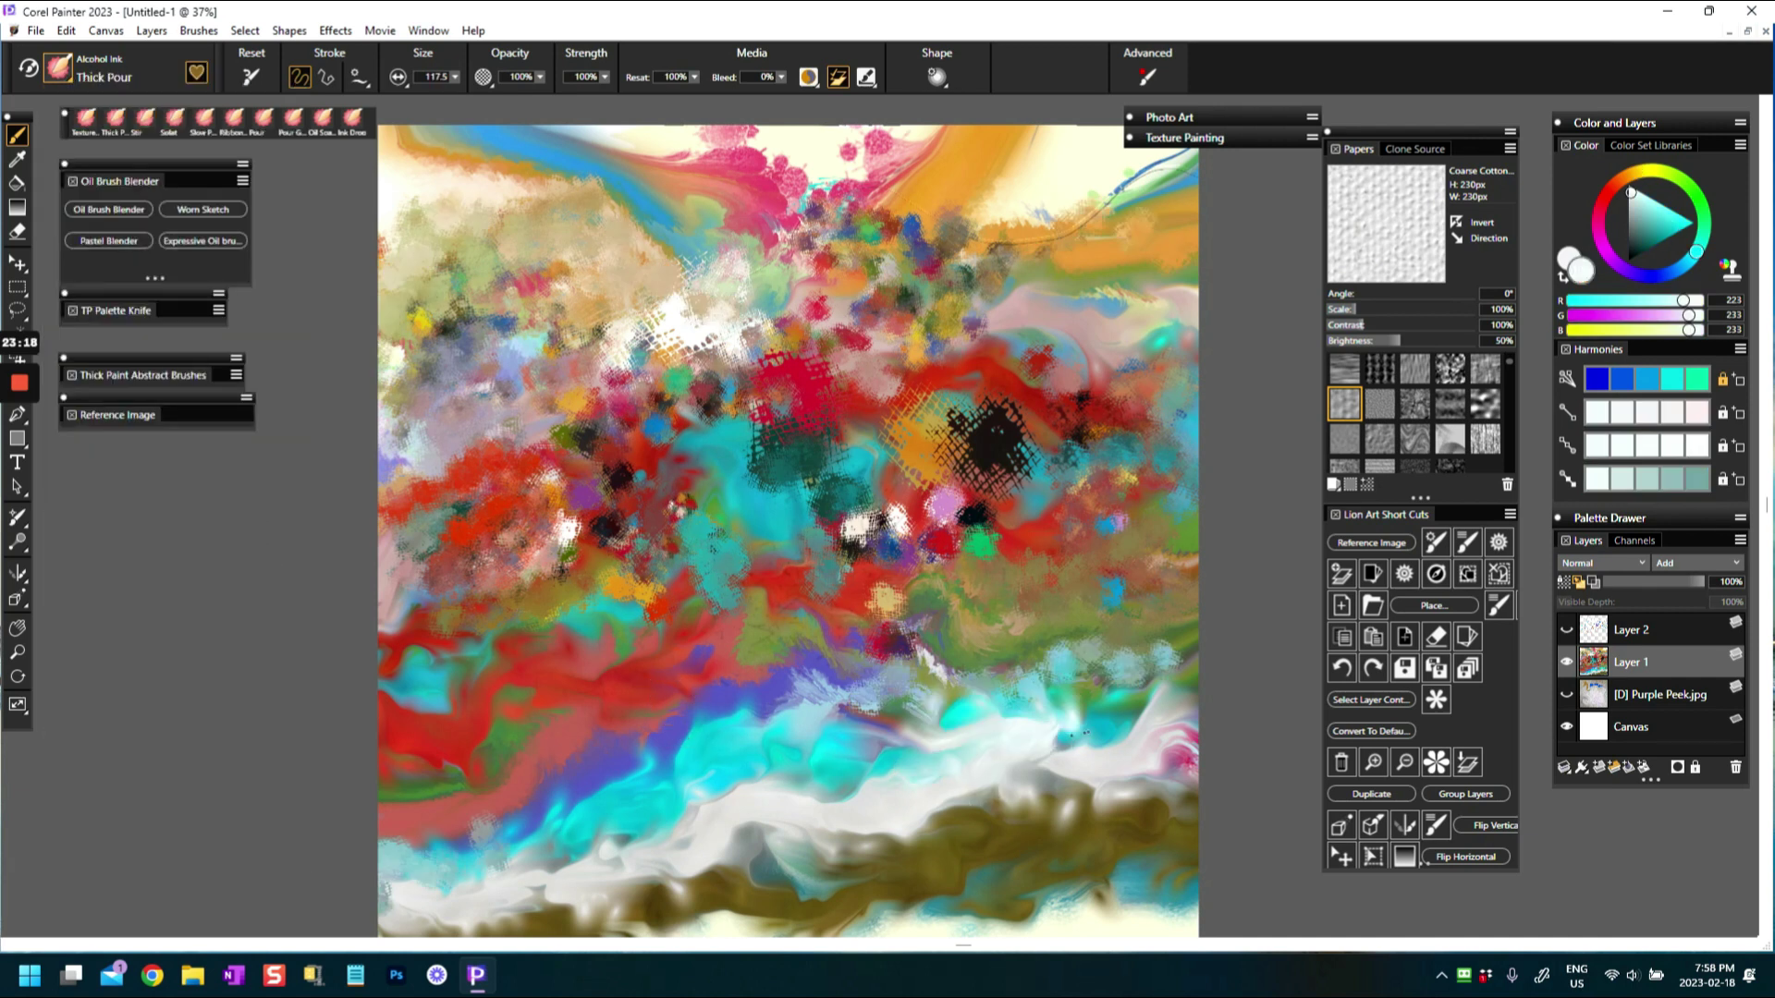
Pour pale grey along the white band in the lower canvas and cream (RGB 245, 238, 210), sampled from the canvas, across the top
left_click_drag(1079, 732, 1042, 751)
left_click_drag(739, 796, 435, 811)
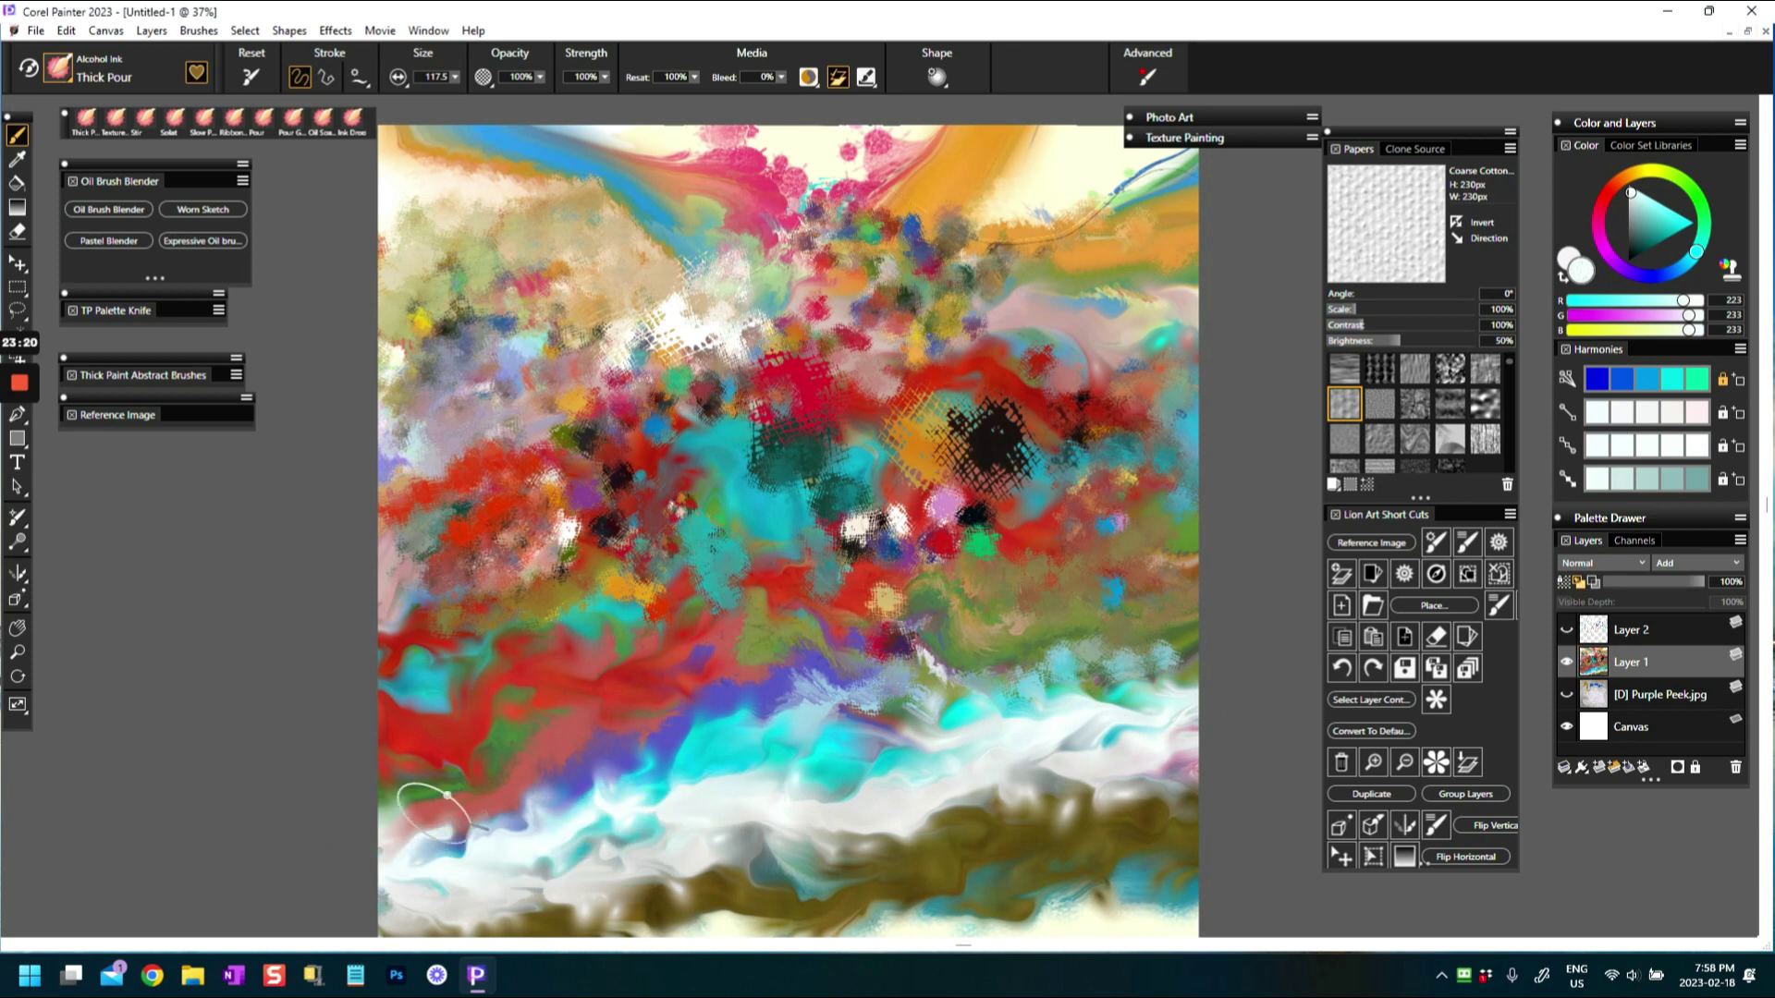
left_click_drag(1104, 730, 1221, 715)
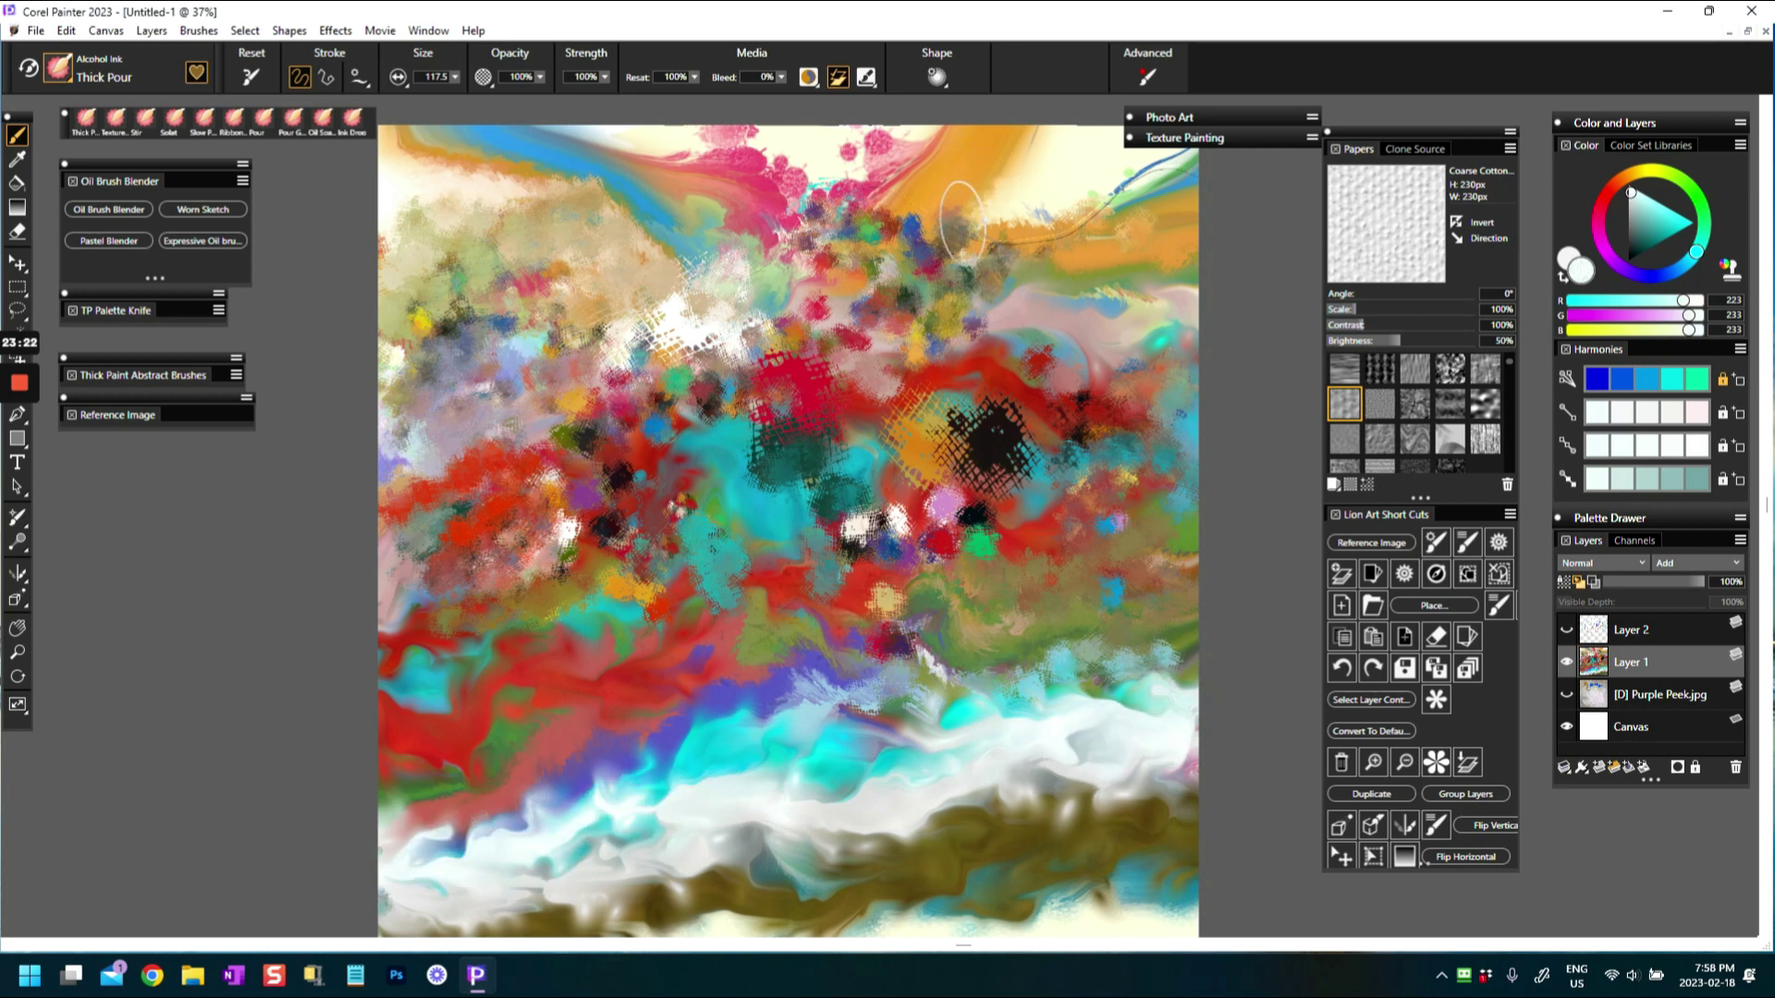
left_click(1043, 192, "alt")
left_click_drag(1026, 153, 823, 176)
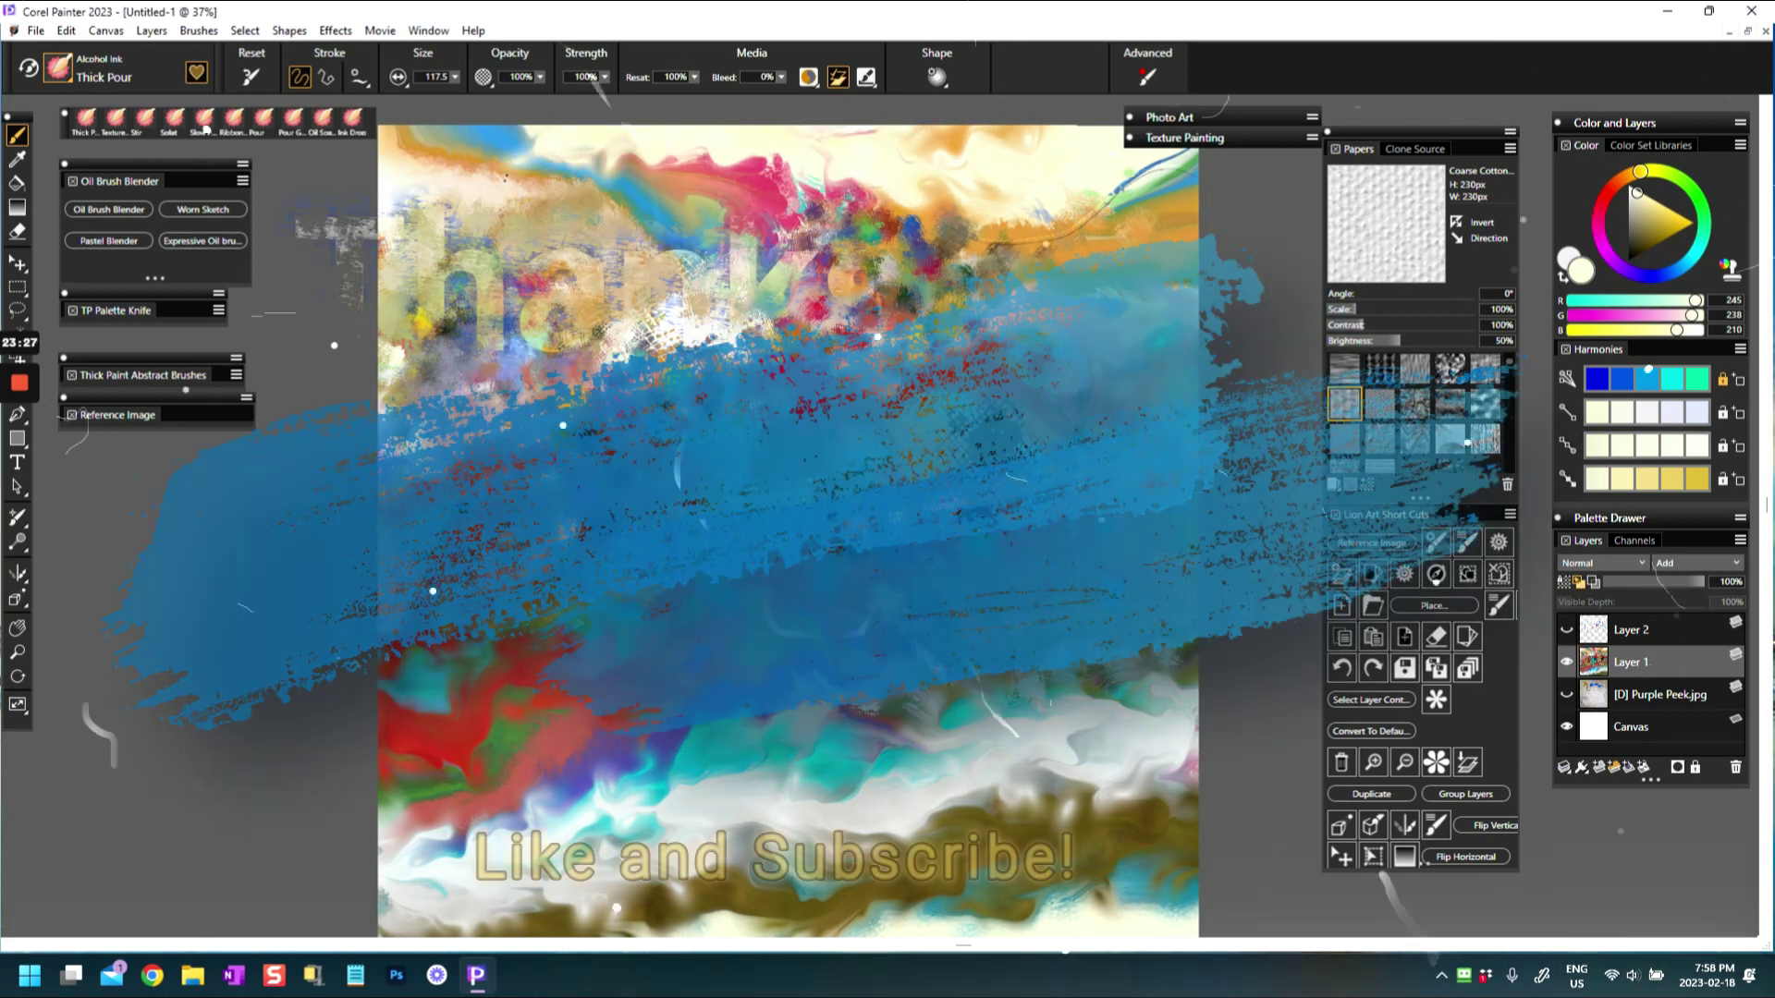
left_click(27, 383)
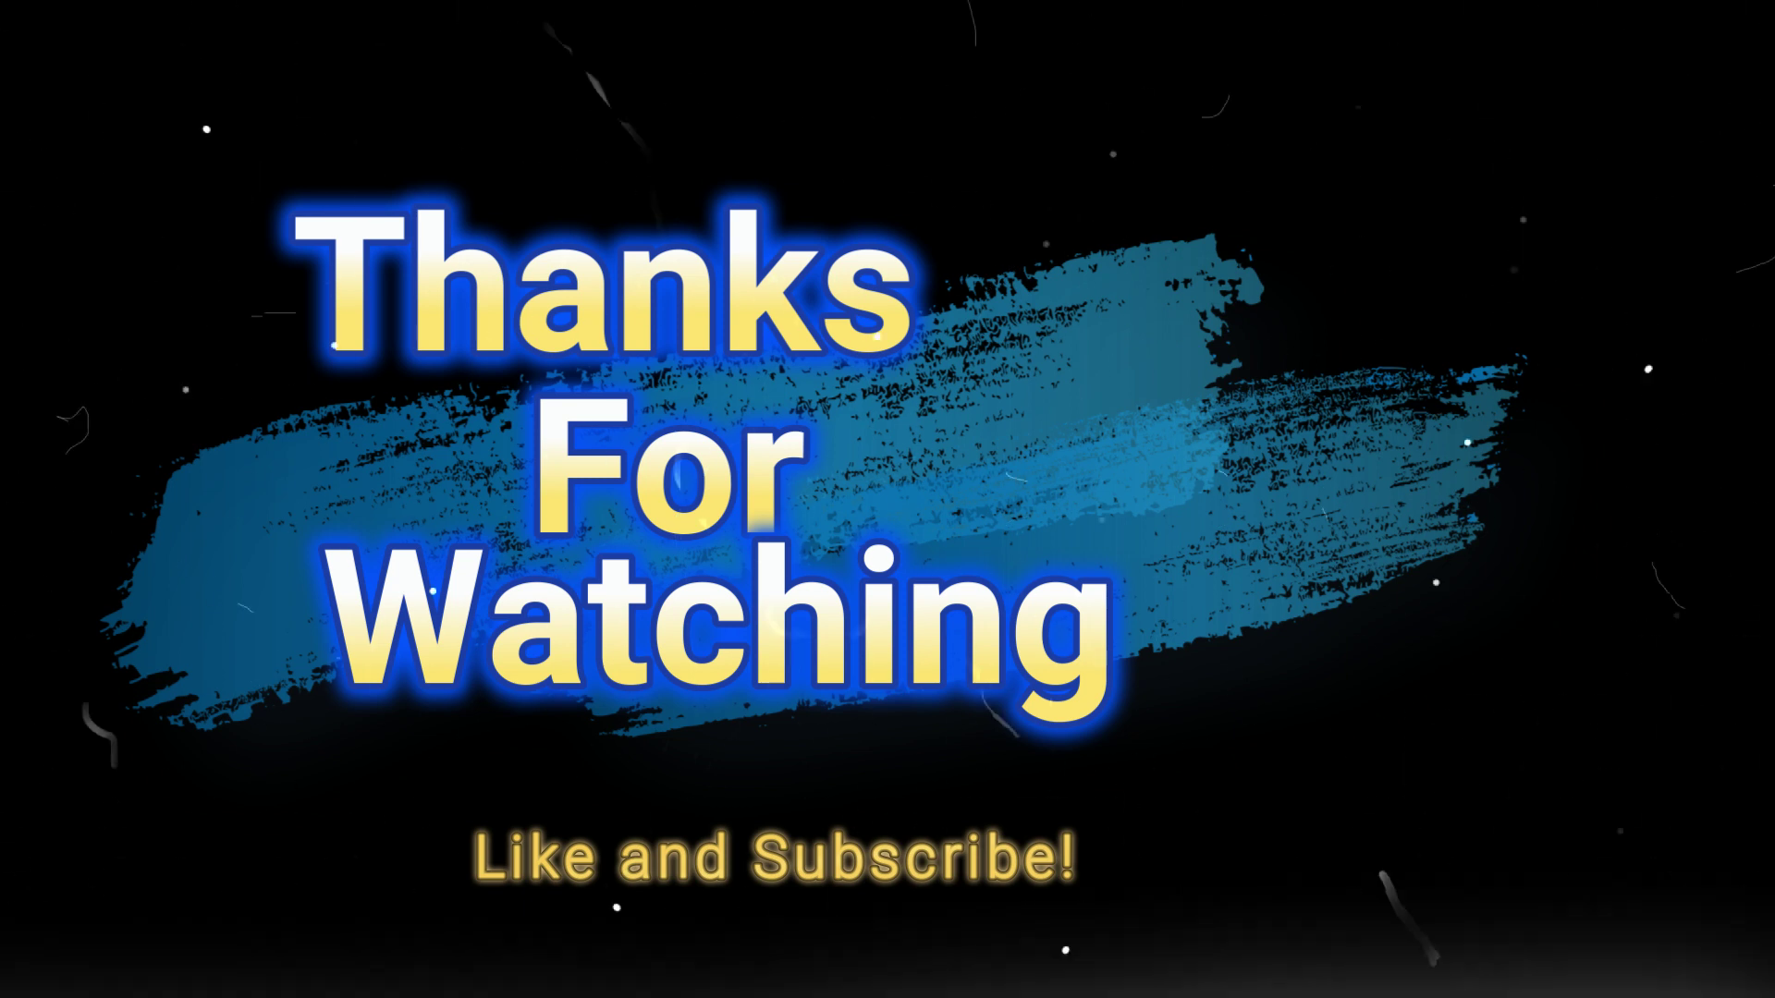